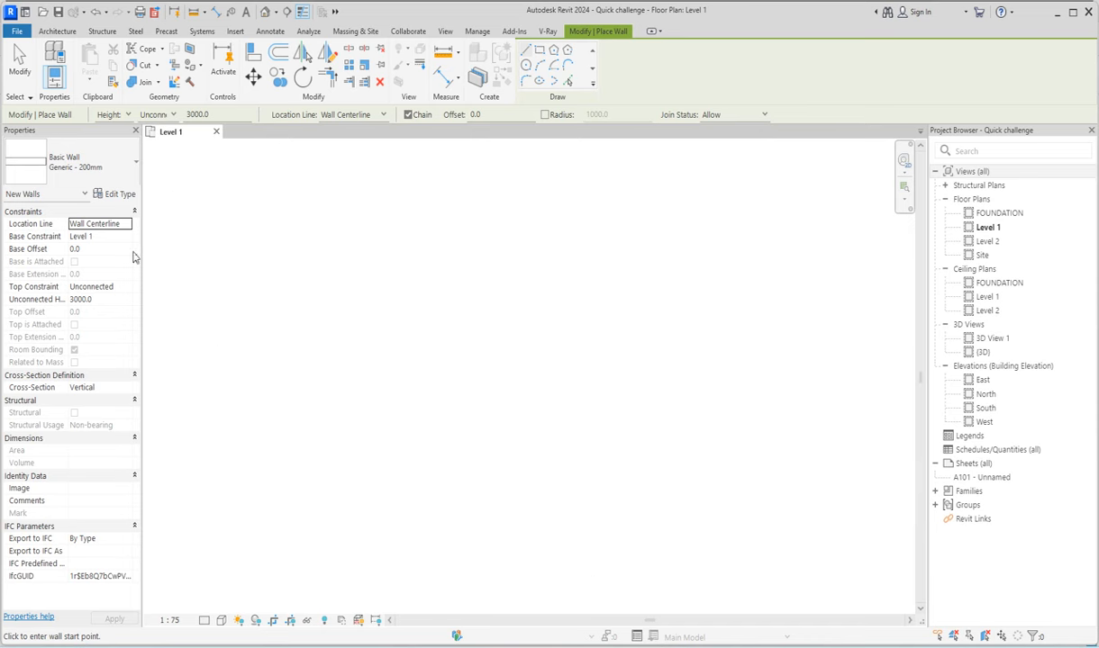
Step: Draw a vertical Generic - 200mm wall about 17000 mm long in the Level 1 plan
left_click(58, 32)
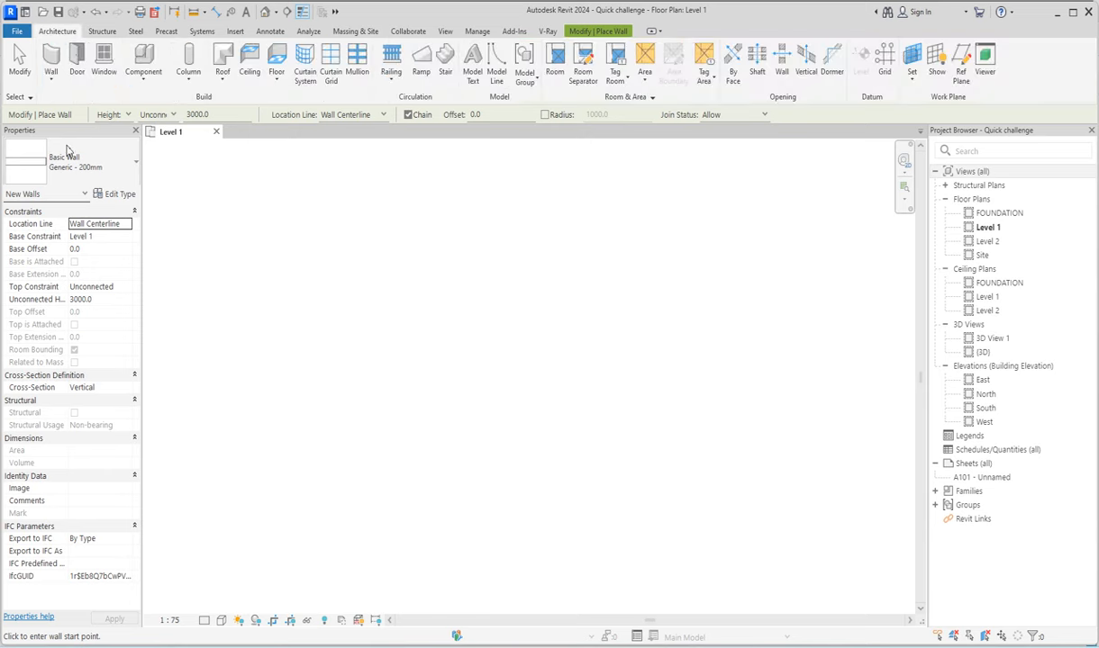
left_click(51, 61)
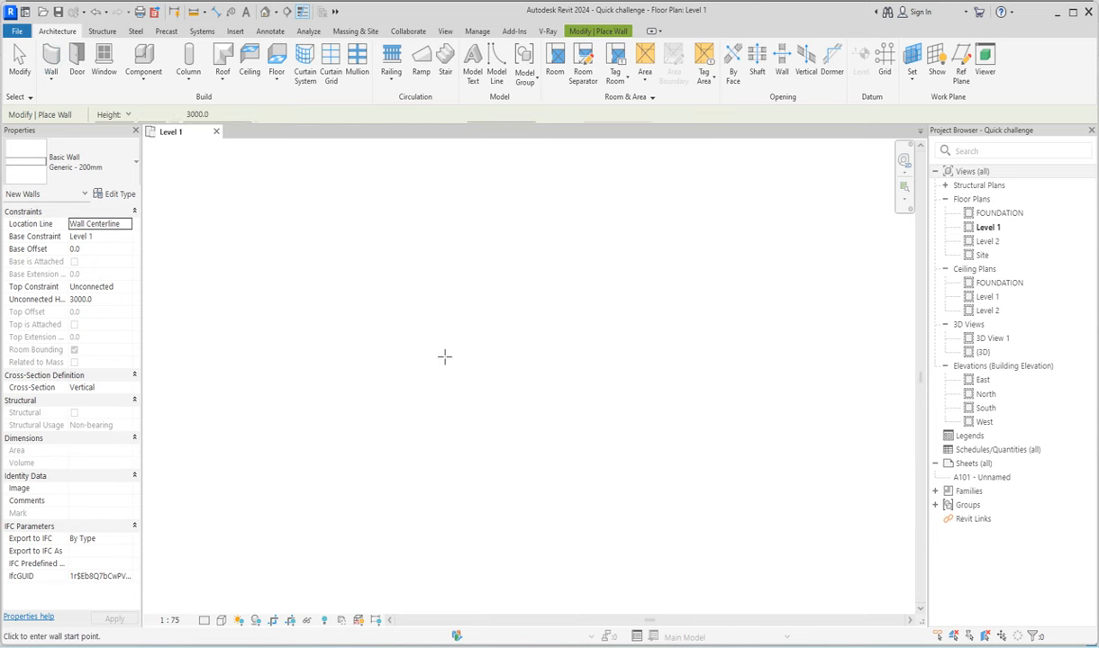
left_click(410, 255)
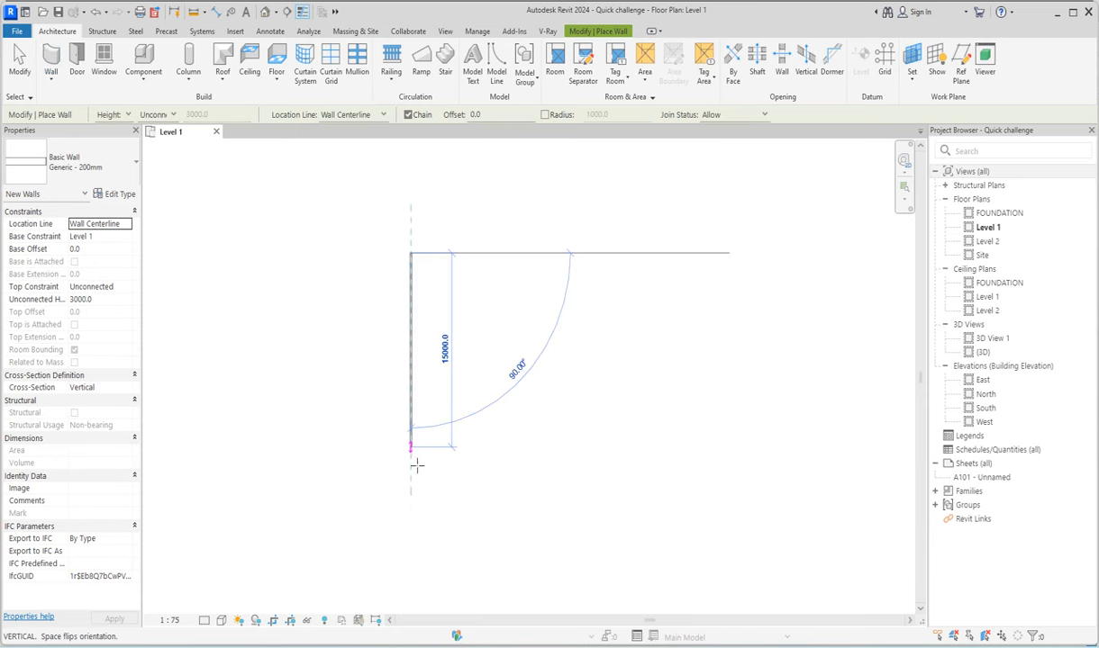
left_click(410, 471)
key("Escape")
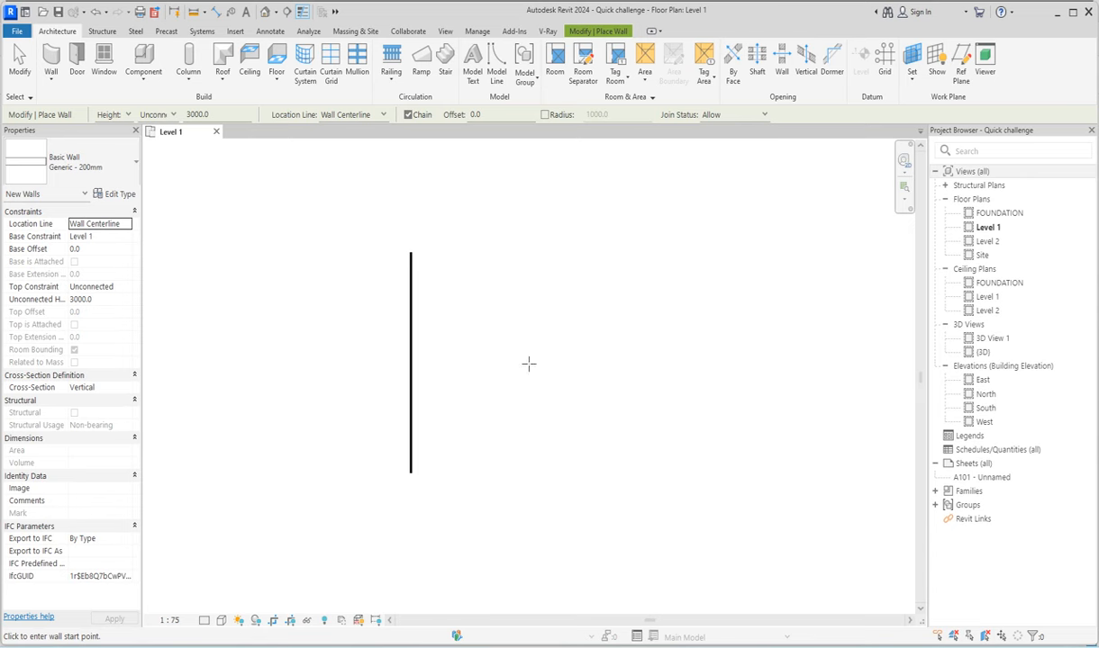
Step: Show the crop region and draw a horizontal wall about 11000 mm long rightward from the vertical wall's upper end
left_click(290, 621)
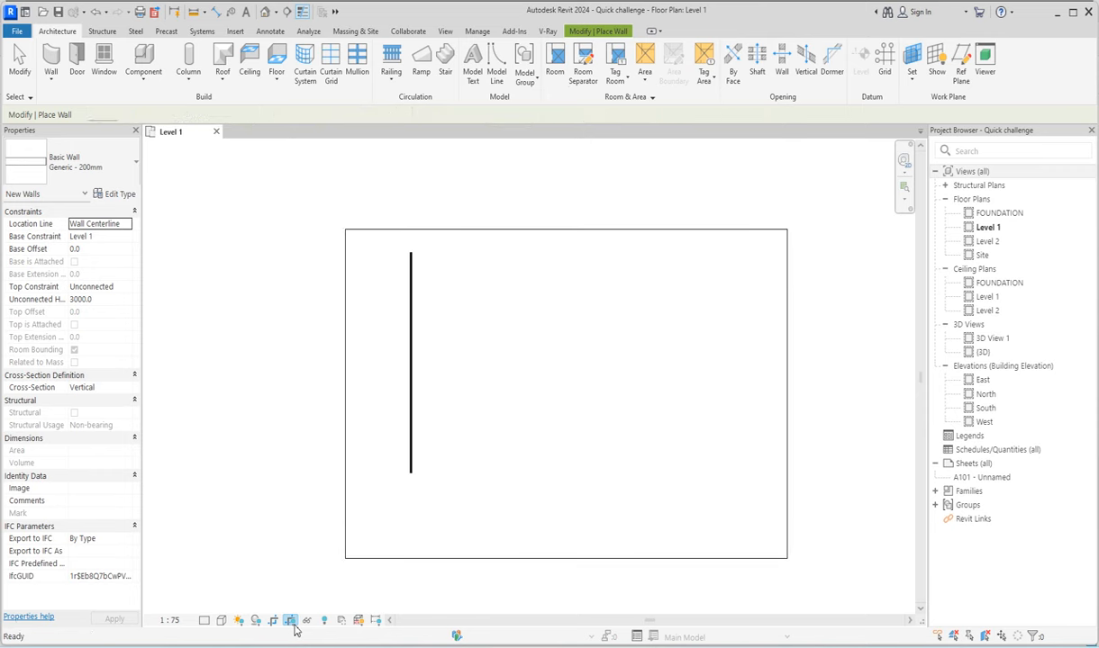
left_click(411, 253)
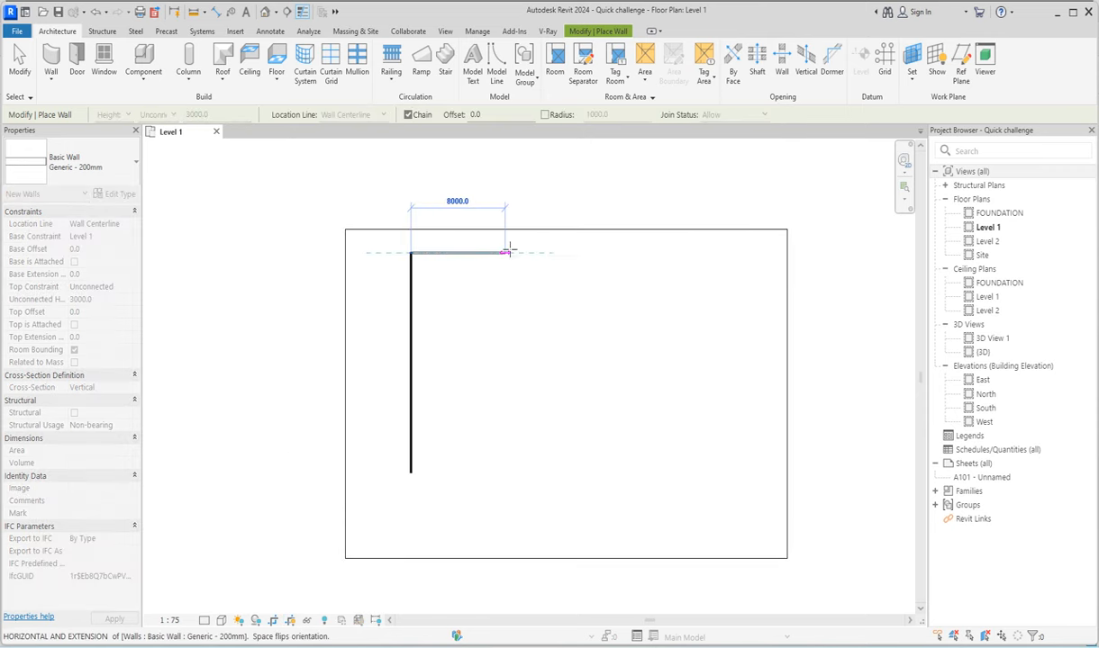
left_click(541, 252)
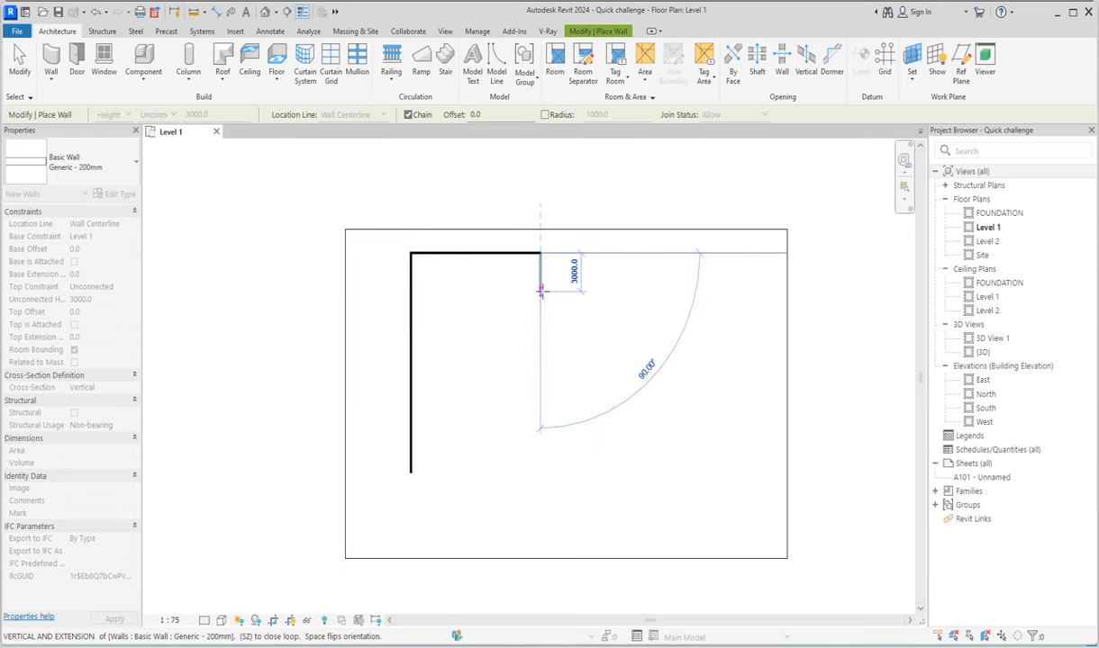
key("Escape")
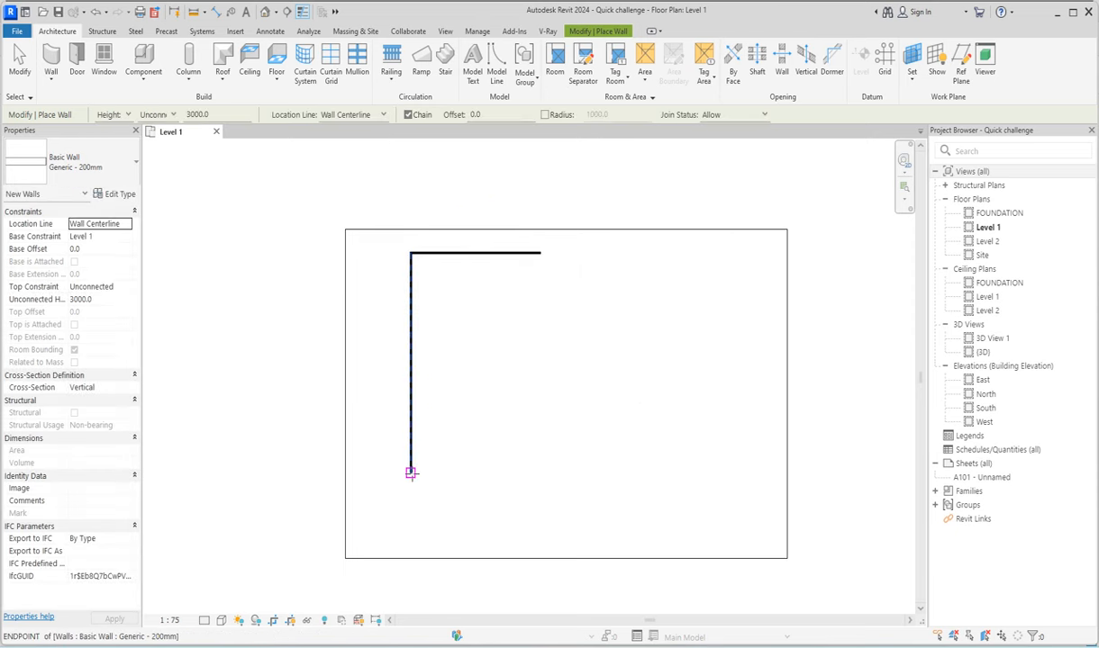
Step: Draw a horizontal wall about 8000 mm long rightward from the vertical wall's lower end, ending wall placement
left_click(411, 473)
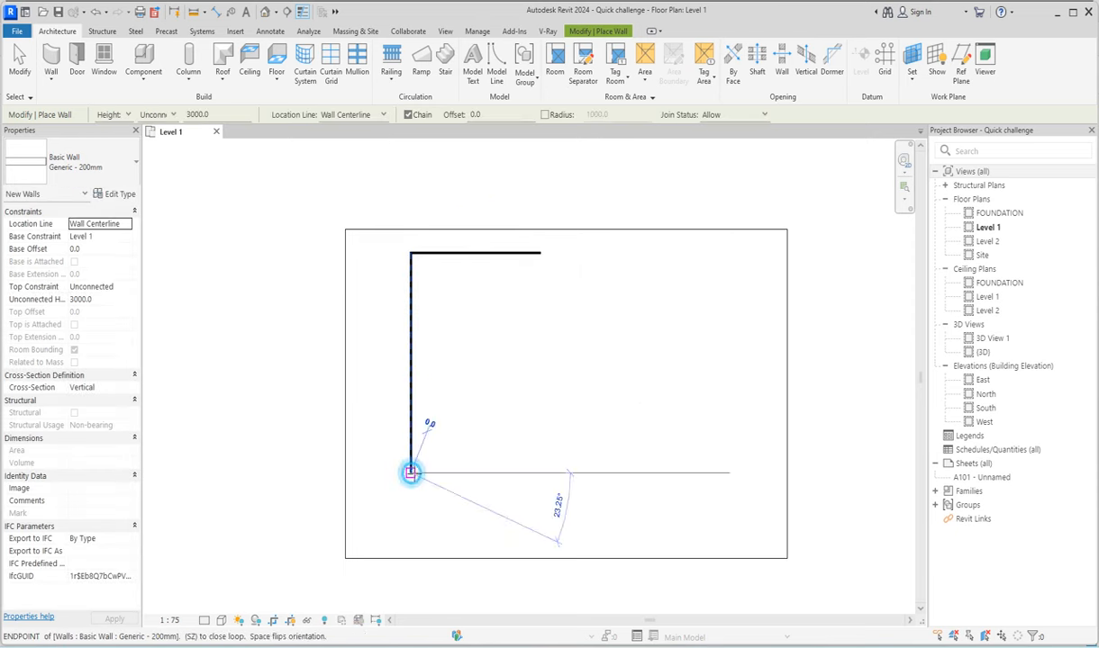
left_click(504, 473)
key("Escape")
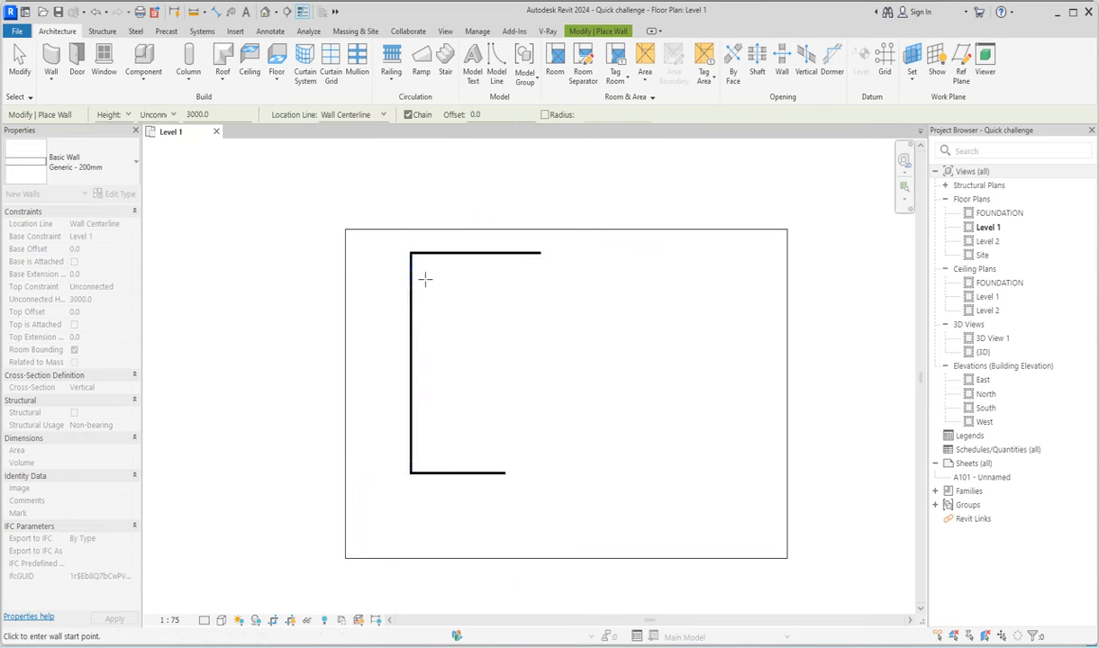
scroll(425, 277, "up", 1)
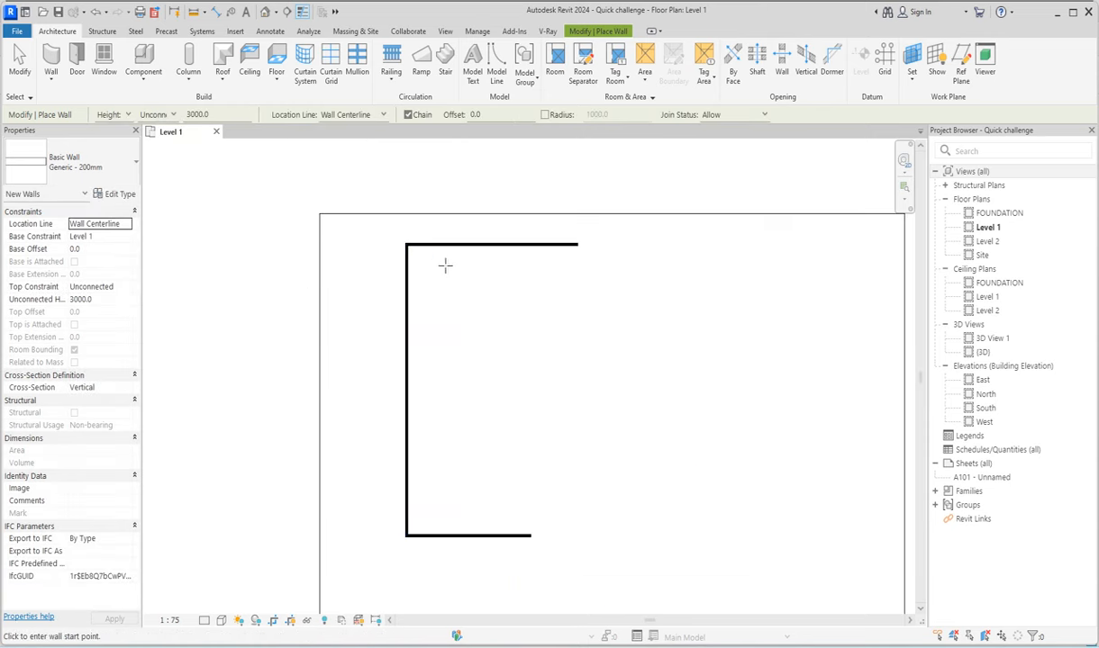
right_click(368, 169)
left_click(405, 179)
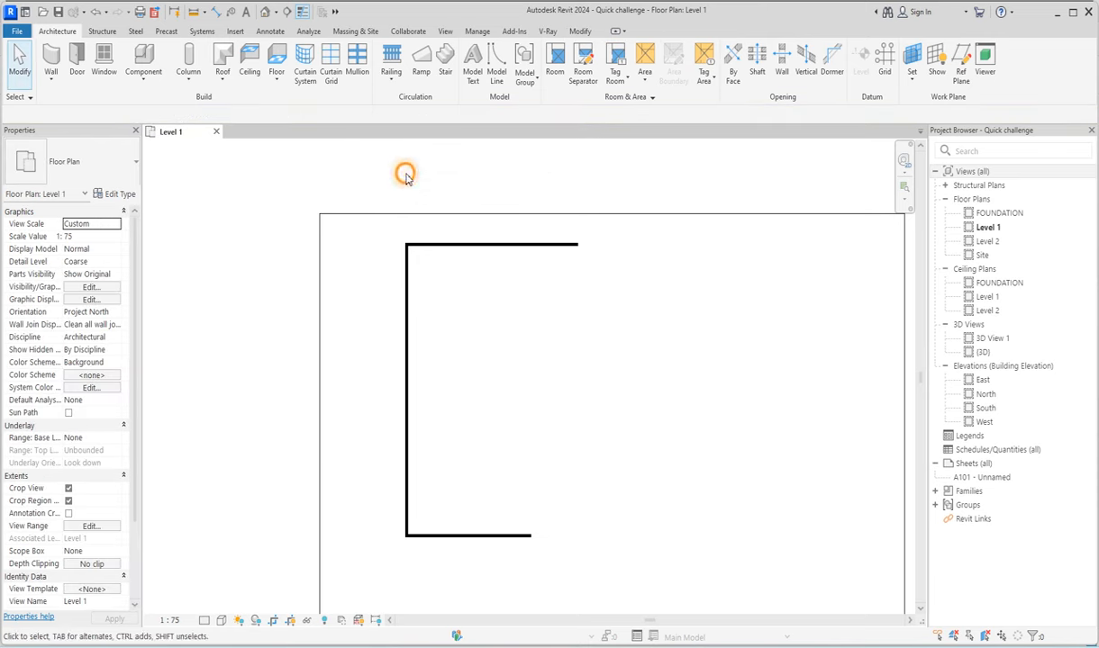
right_click(404, 172)
left_click(454, 179)
Step: Set the distance between the upper and lower horizontal walls to 12000 mm by moving the upper wall
left_click(453, 244)
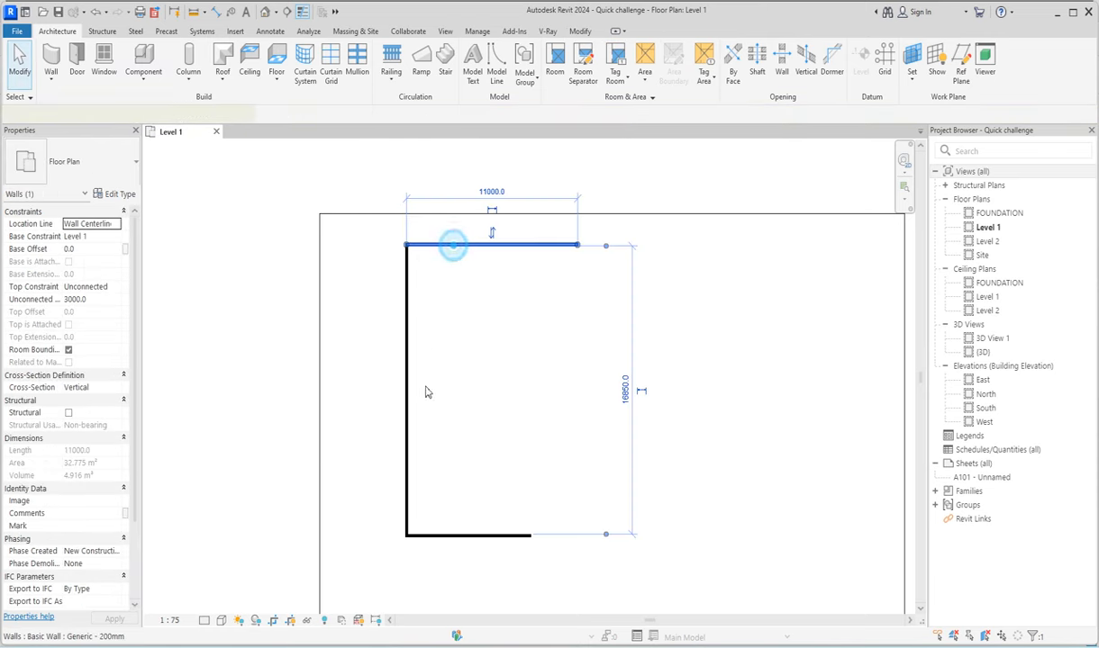
left_click(625, 389)
type("12000")
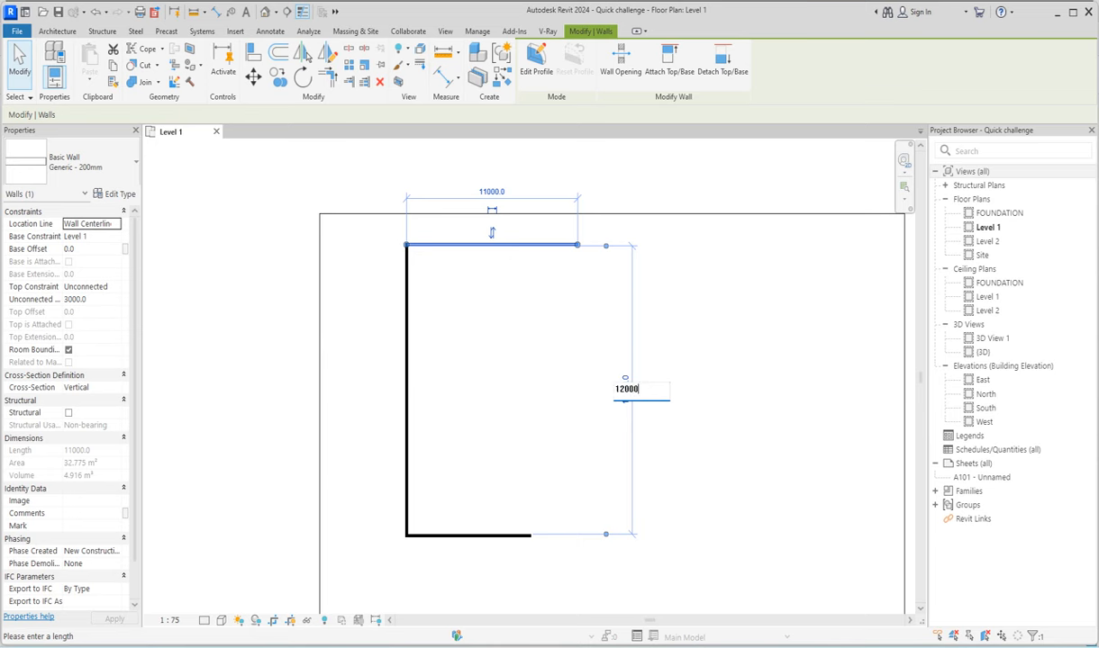
key("Return")
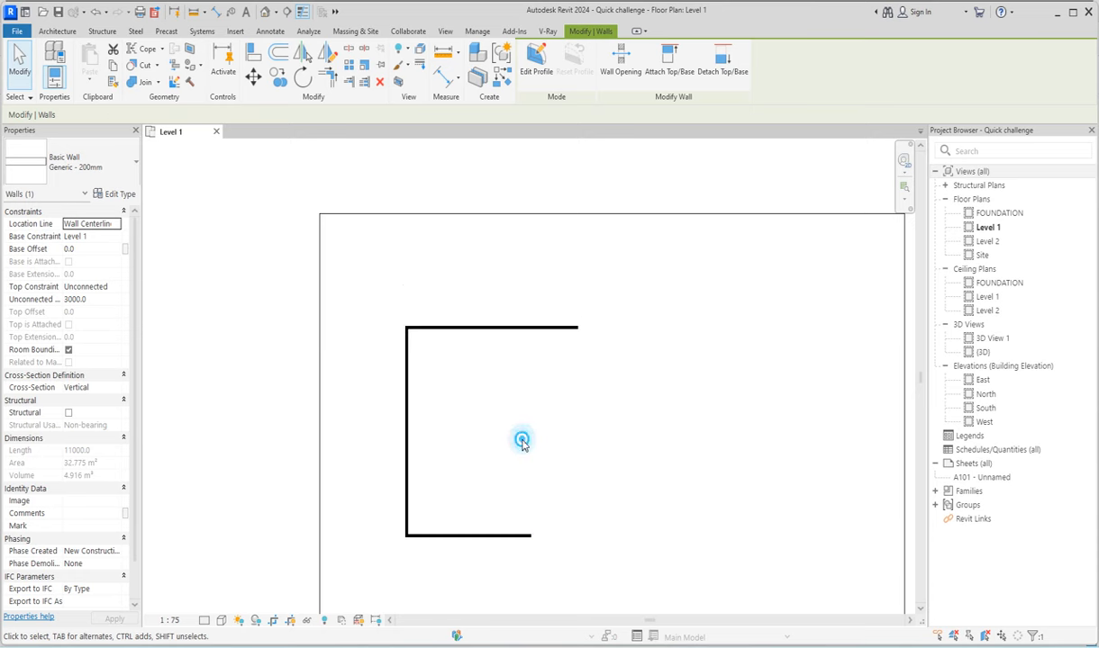
key("Escape")
left_click(408, 395)
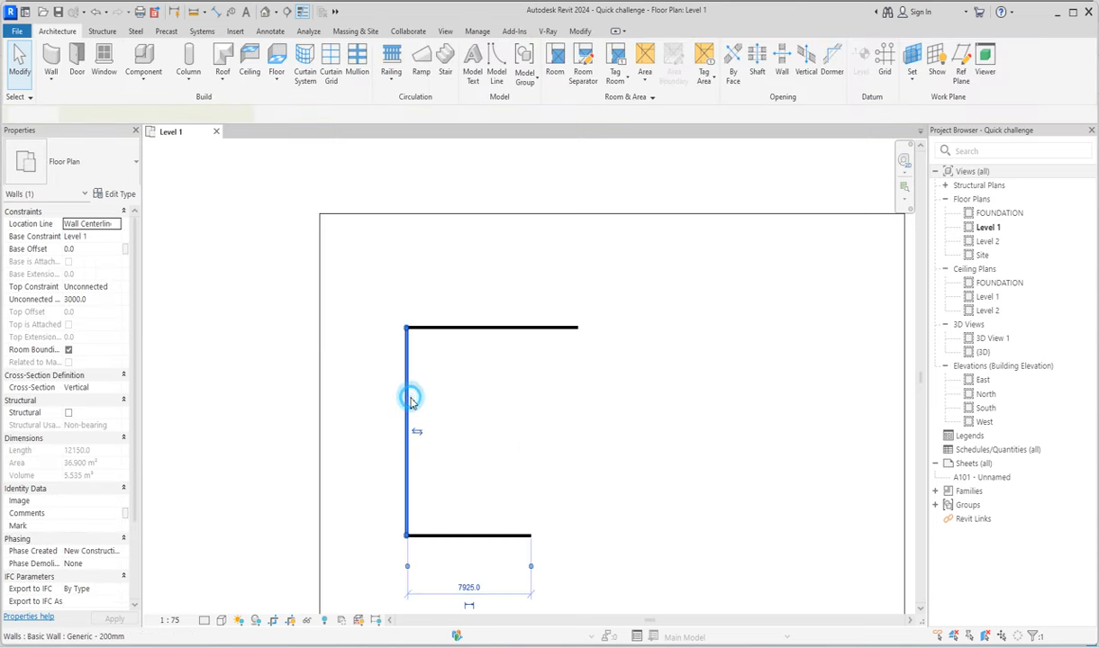
Step: Draw a second vertical wall between the upper and lower walls, about 5350 mm clear of the existing vertical wall
key("w")
key("a")
left_click(489, 329)
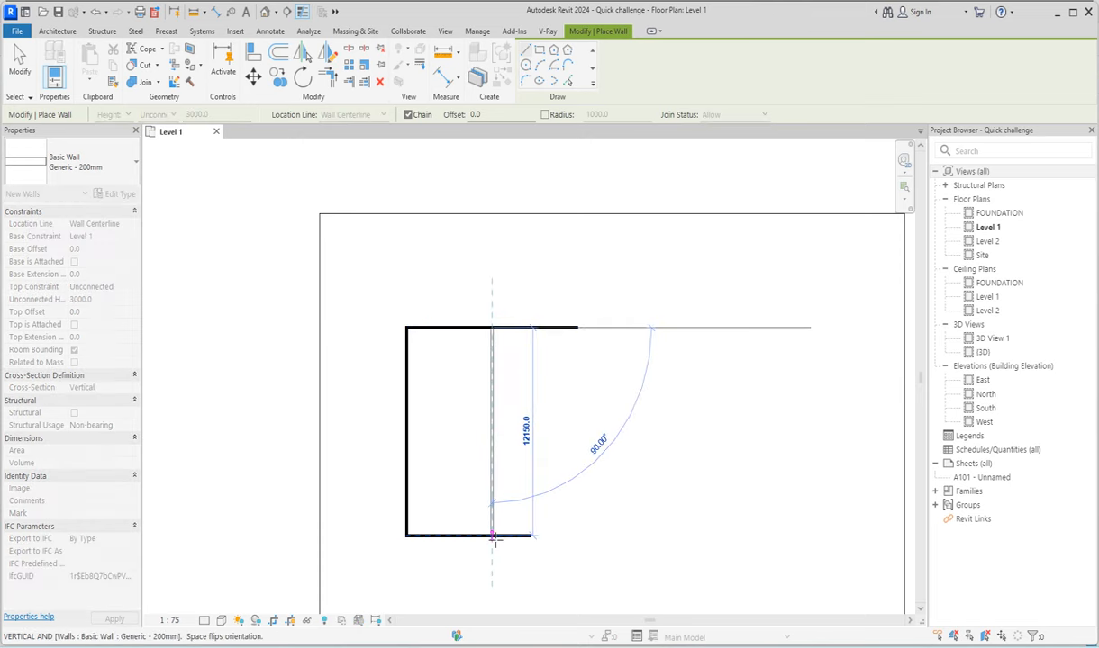
left_click(491, 535)
key("Escape")
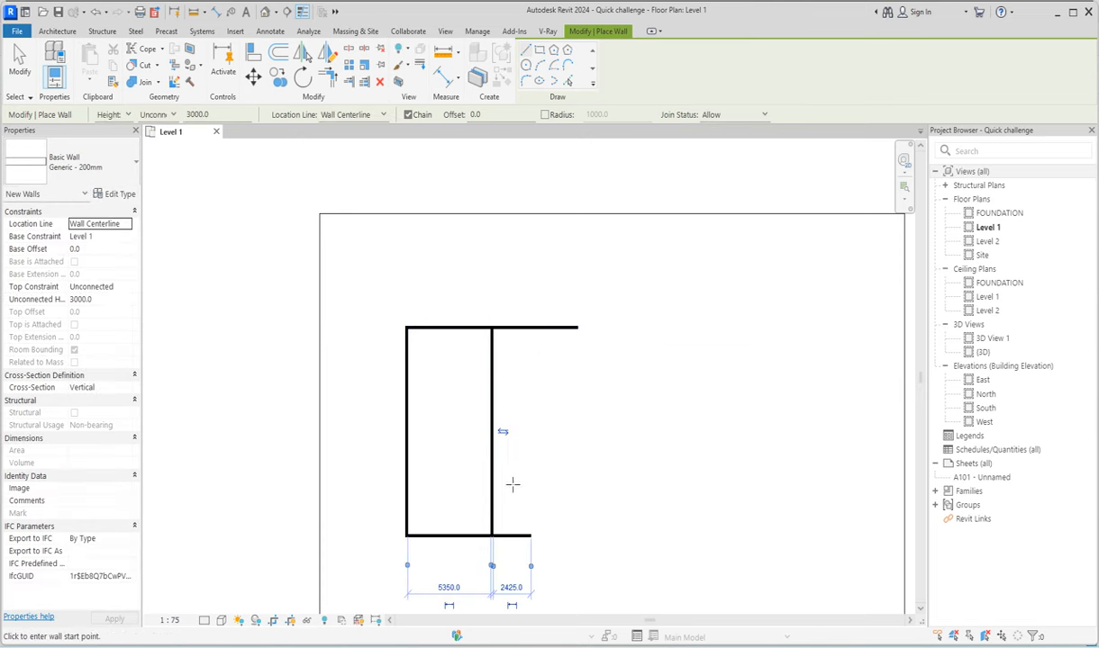
key("Escape")
Step: Set the clear distance between the two vertical walls to 5700 mm by moving the inner wall
left_click(492, 489)
left_click(455, 586)
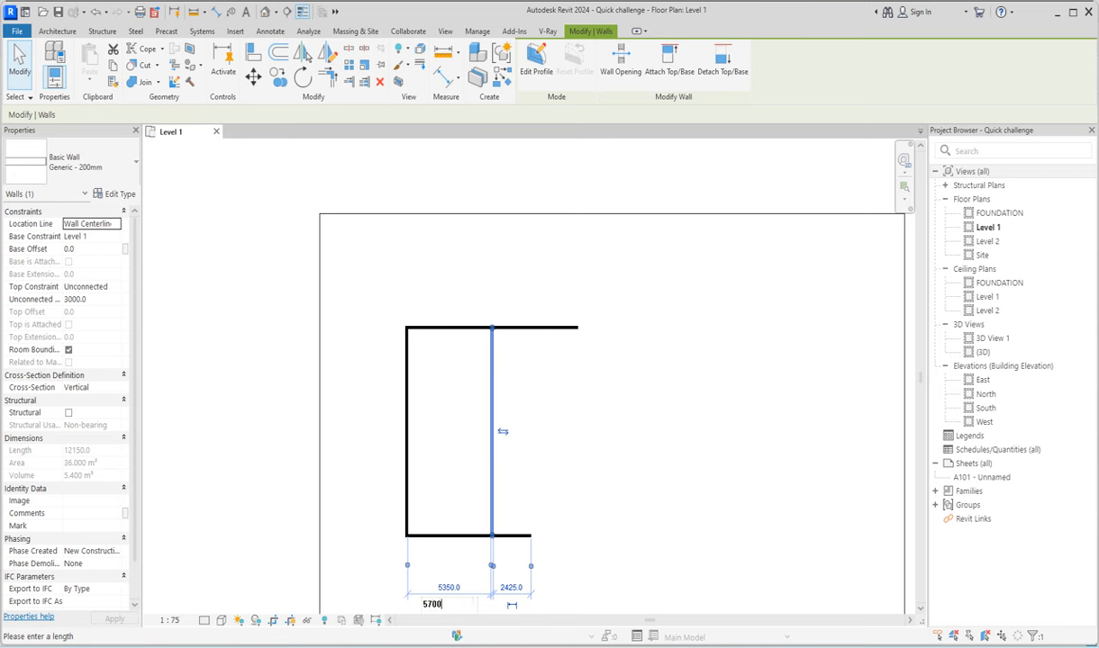
key("Return")
left_click(557, 405)
scroll(535, 405, "down", 2)
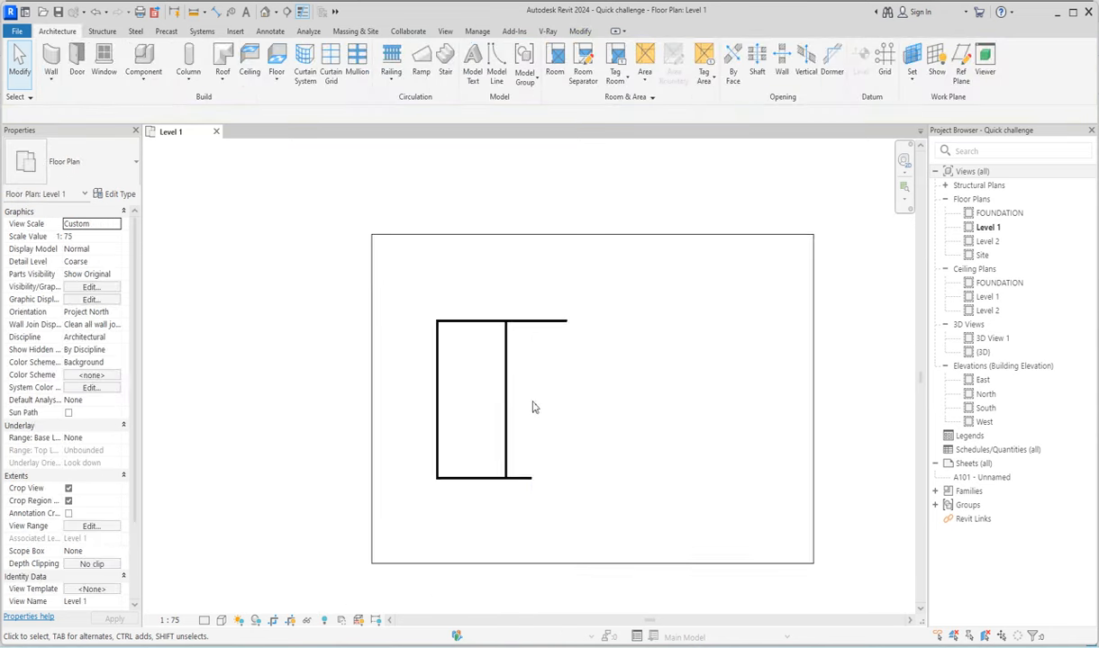
Step: Draw a horizontal partition between the two vertical walls, about 5125 mm below the upper wall
scroll(525, 453, "up", 1)
scroll(527, 458, "up", 1)
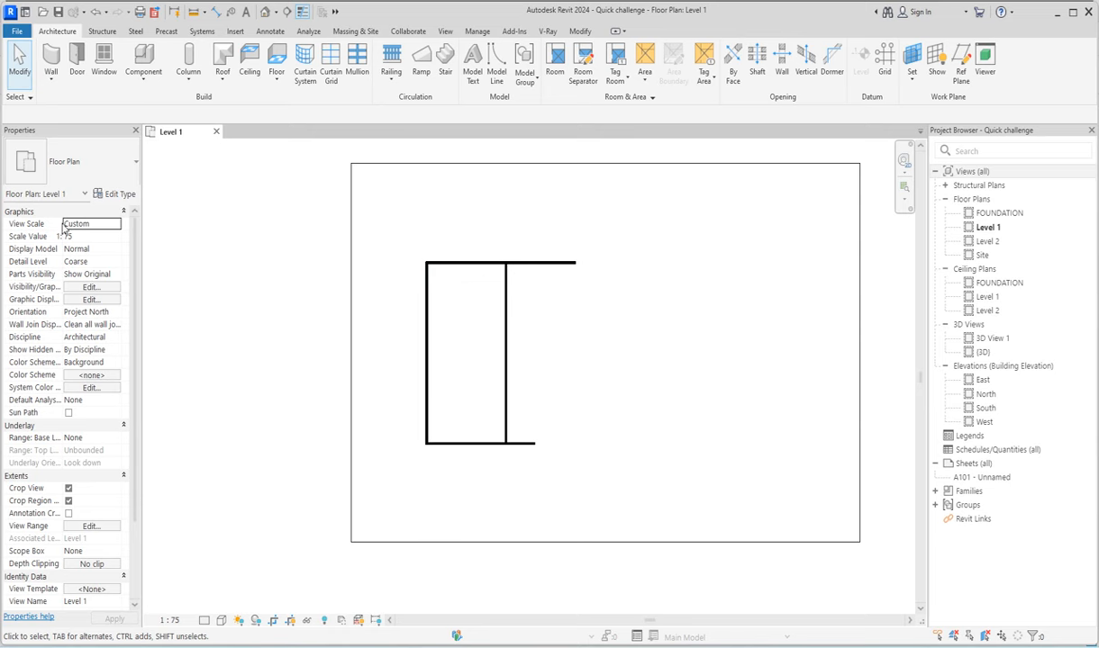
key("w")
key("a")
scroll(427, 348, "up", 2)
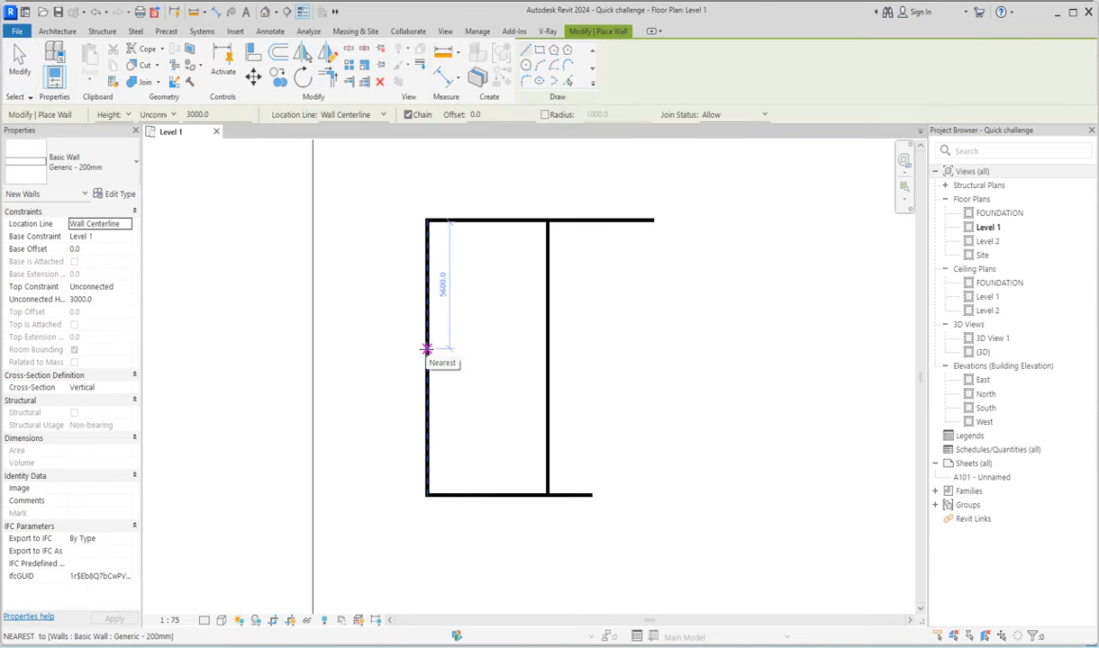
left_click(426, 339)
left_click(547, 339)
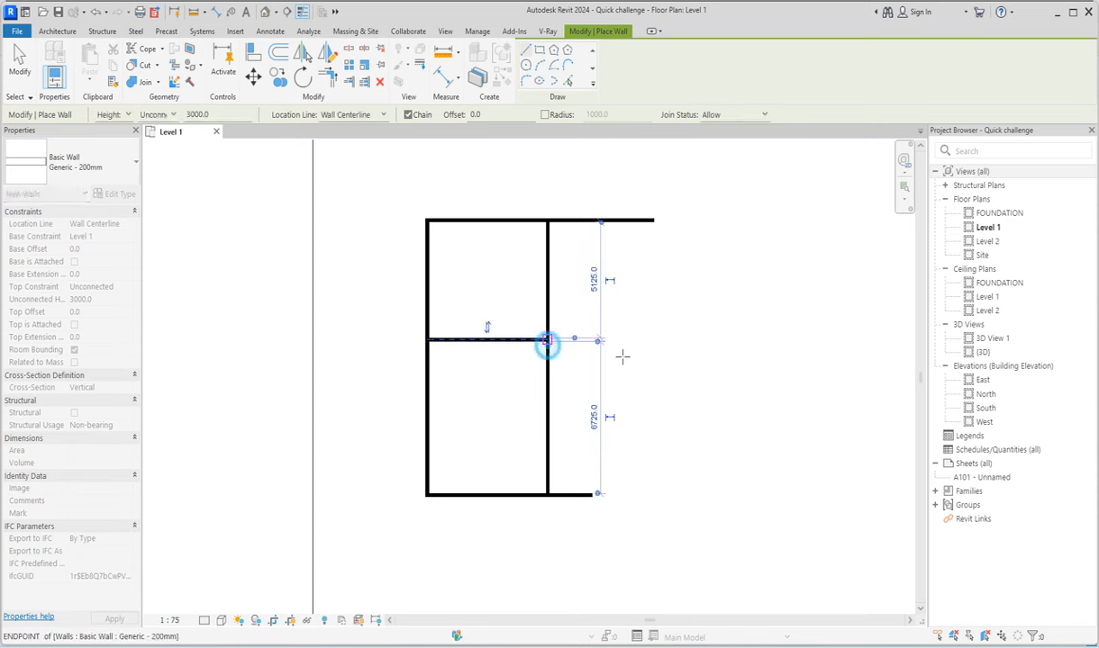
key("Escape")
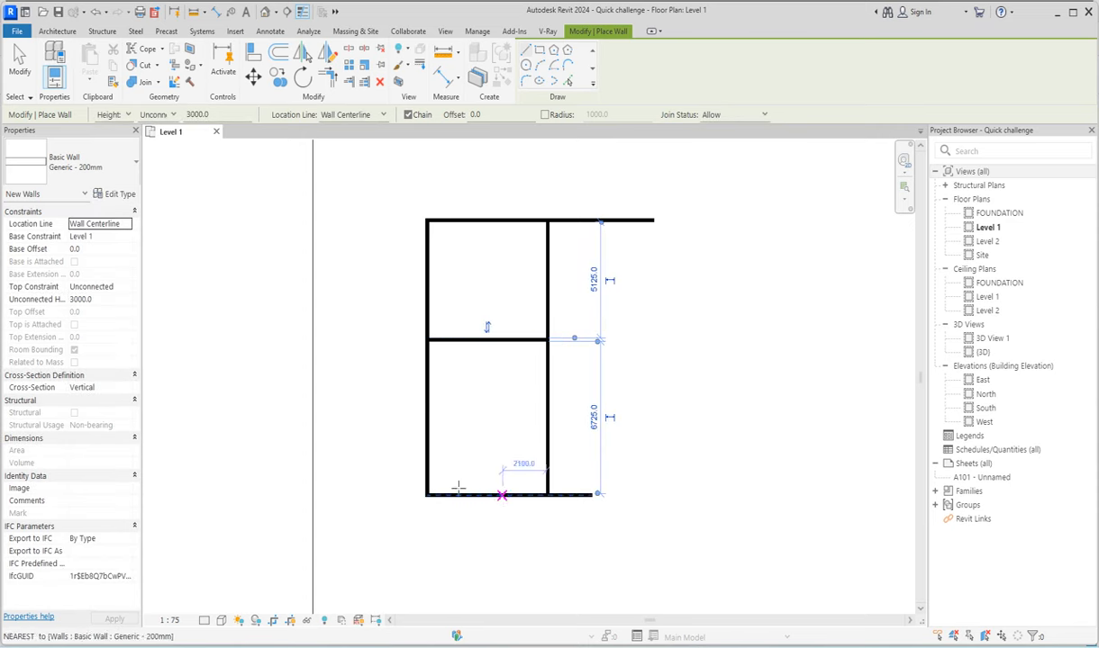
Step: Draw a second horizontal partition between the vertical walls, about 5150 mm below the first, ending wall placement
left_click(427, 459)
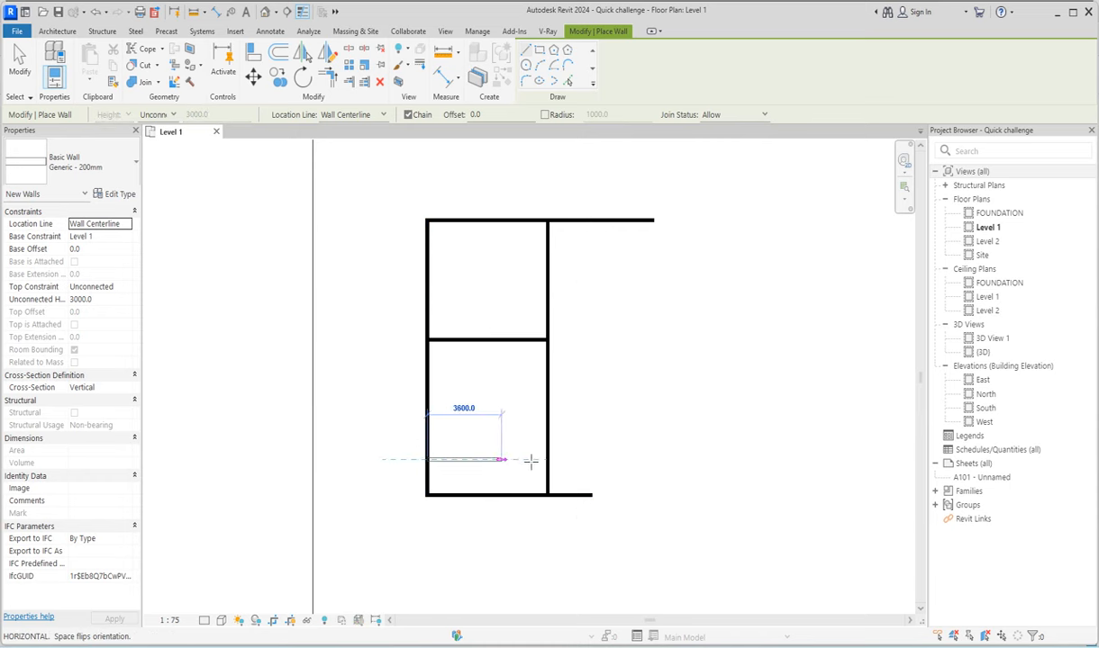
left_click(547, 459)
key("Escape")
right_click(615, 311)
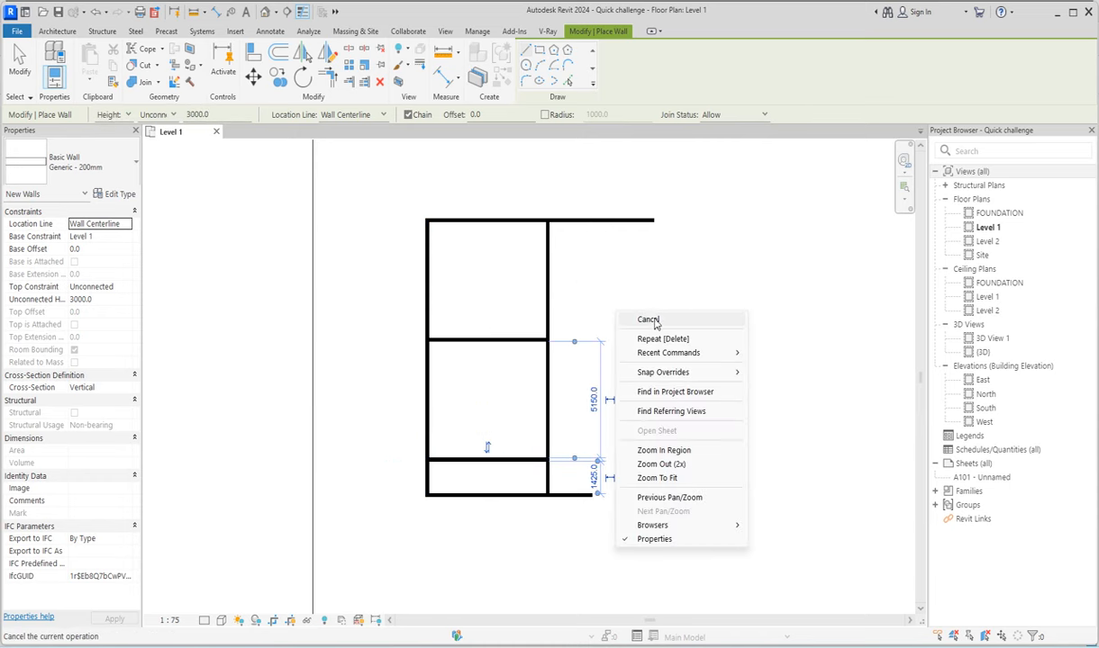
left_click(648, 319)
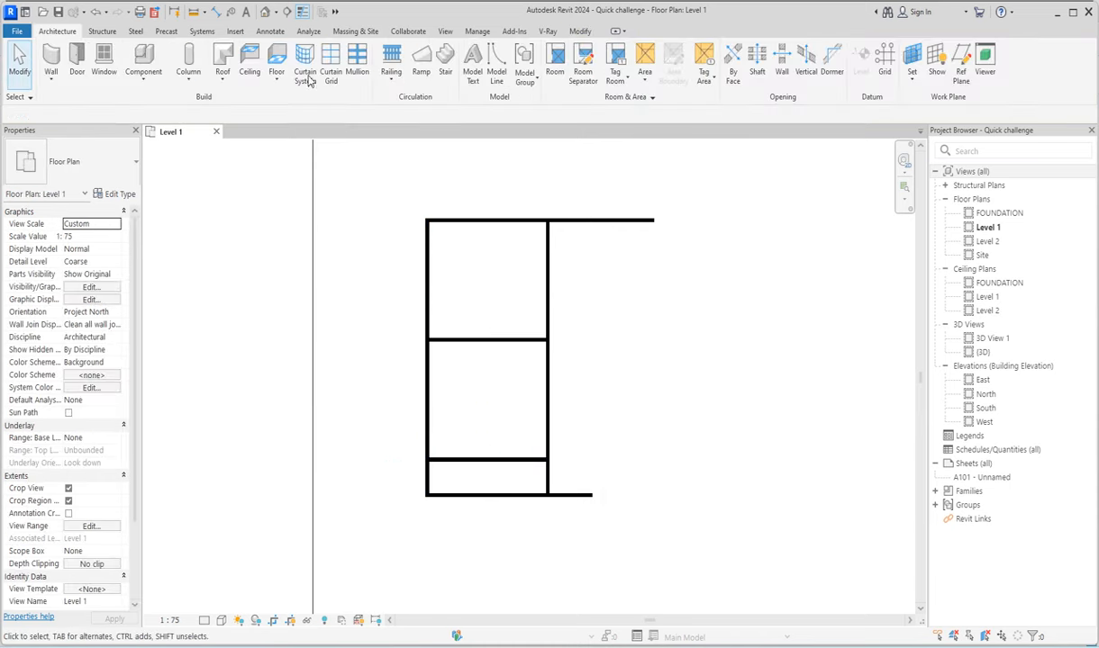
Step: Trim the upper and lower walls to corners with the inner vertical wall, removing their overhanging ends
left_click(579, 31)
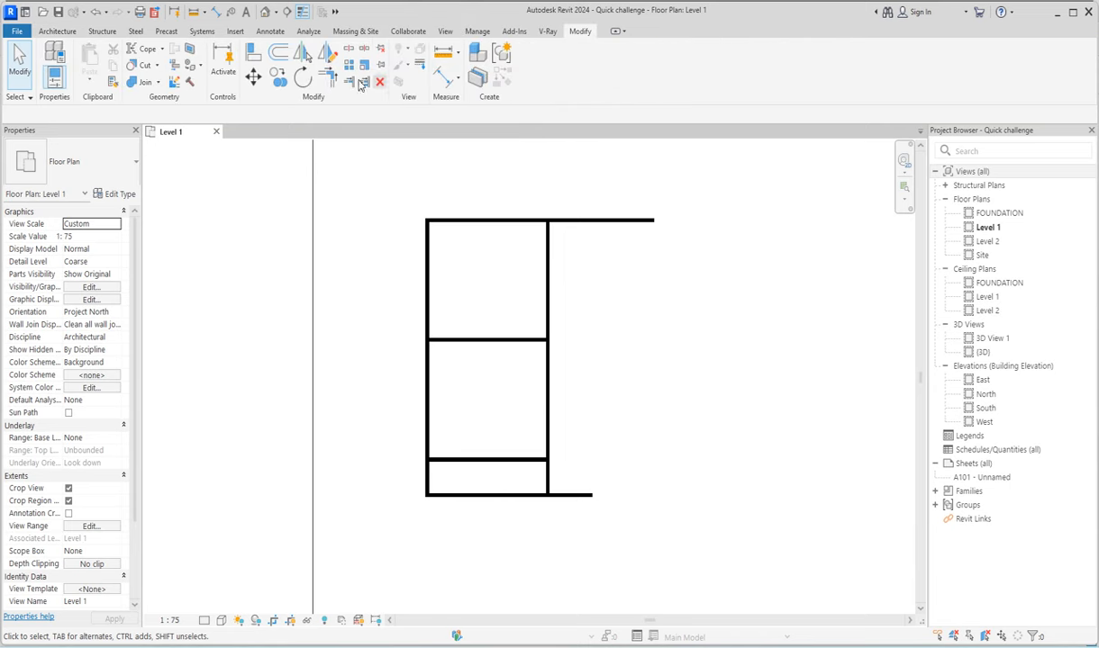
left_click(324, 80)
left_click(515, 220)
left_click(547, 250)
left_click(548, 450)
left_click(536, 495)
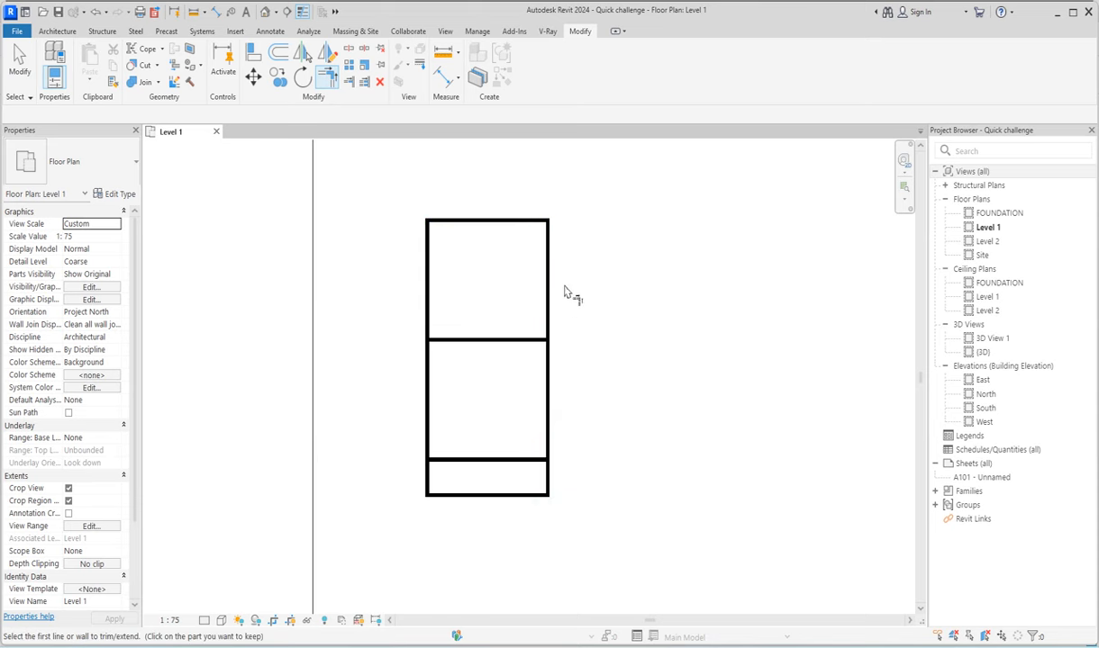
right_click(565, 271)
left_click(607, 278)
Step: Place a vertical grid line with its bubble above the plan along the outer left wall's centreline
scroll(527, 388, "down", 2)
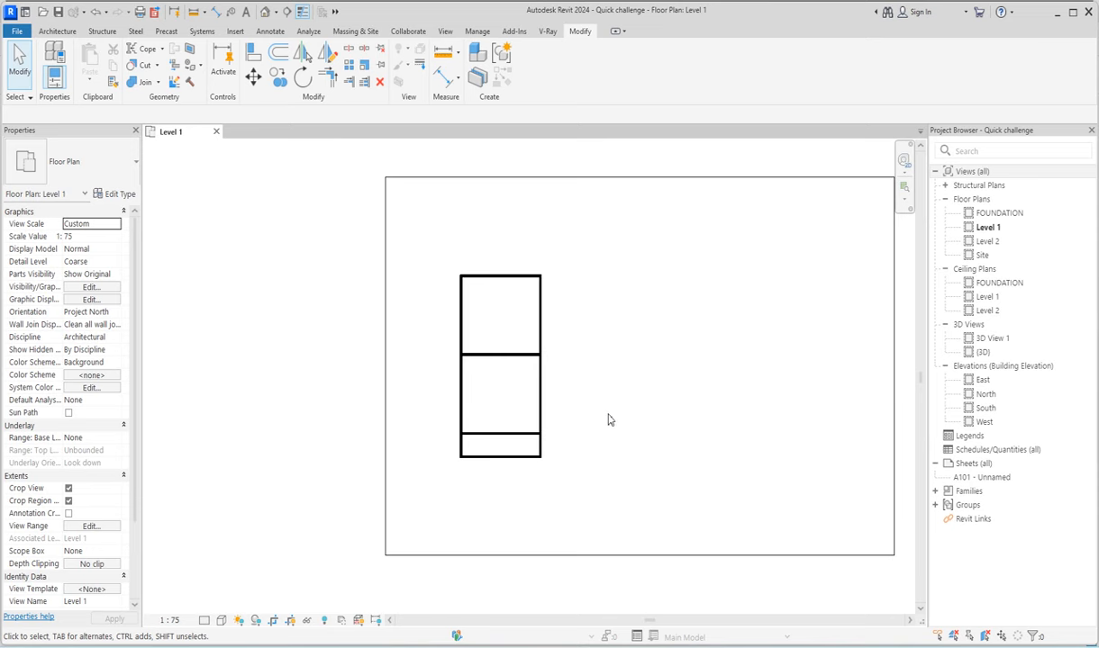
scroll(608, 420, "up", 2)
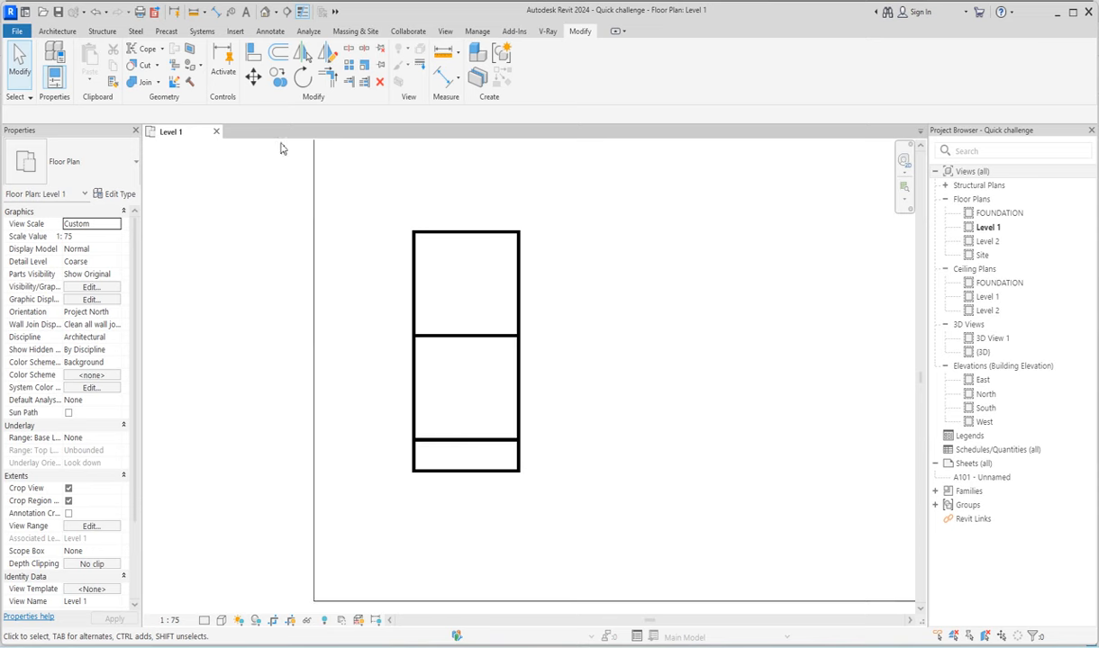
left_click(58, 31)
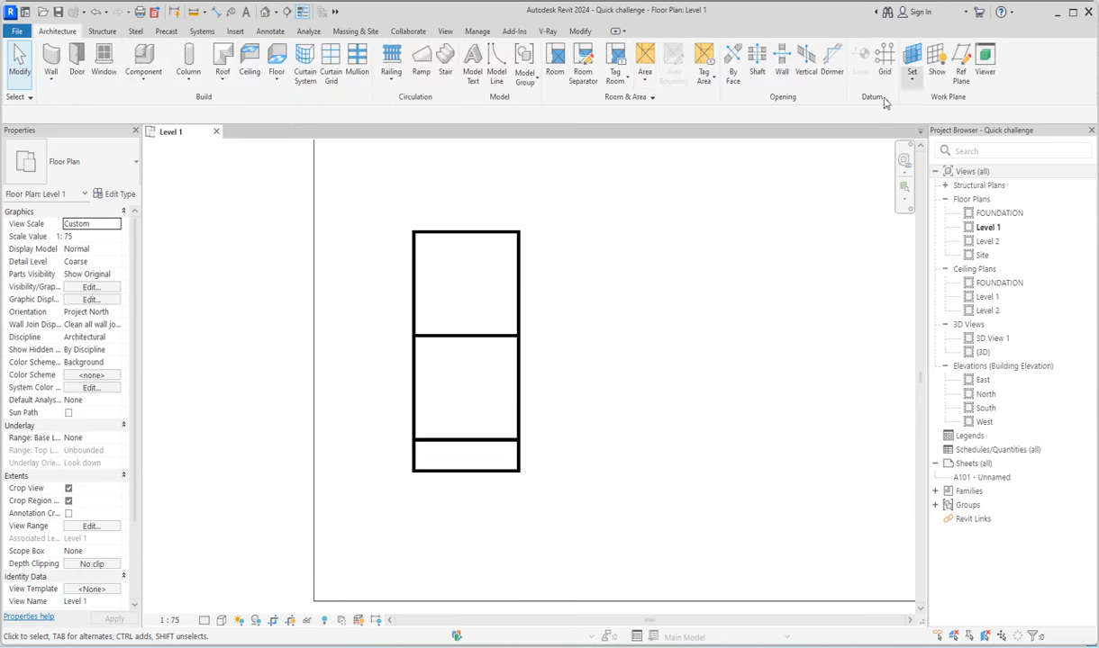
left_click(413, 532)
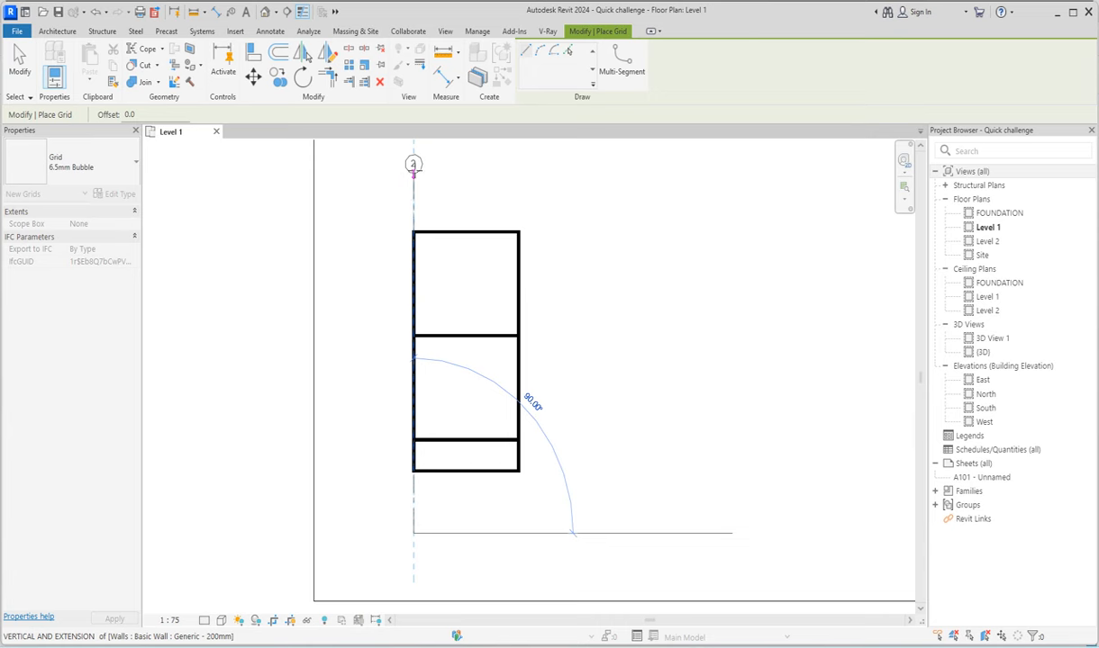
left_click(414, 172)
scroll(540, 342, "down", 3)
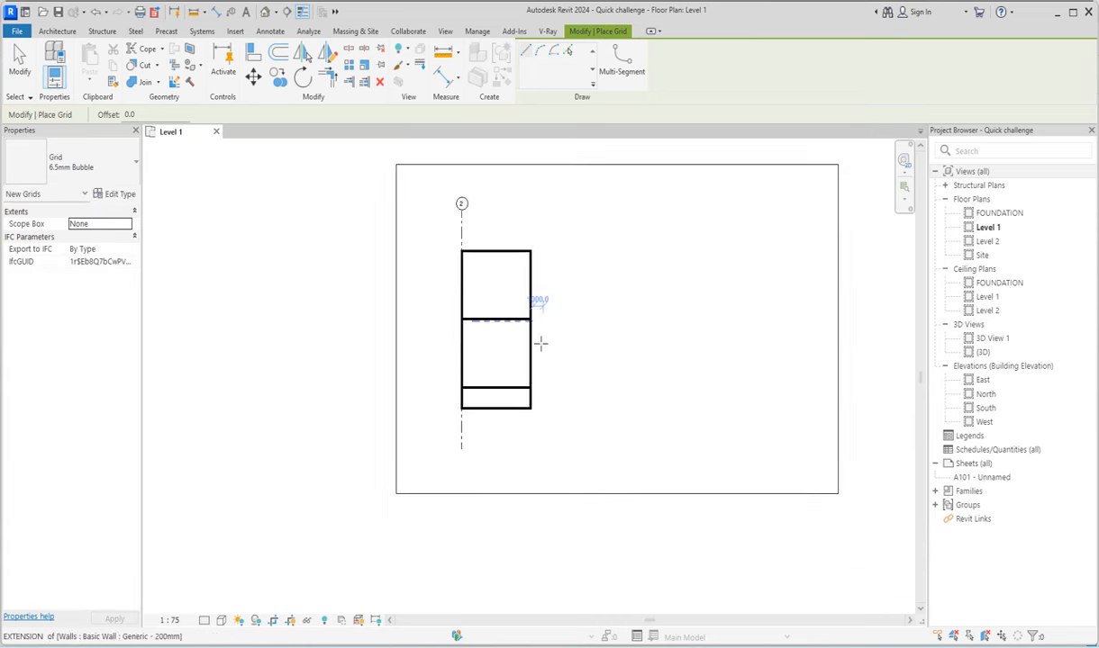
right_click(525, 216)
left_click(560, 225)
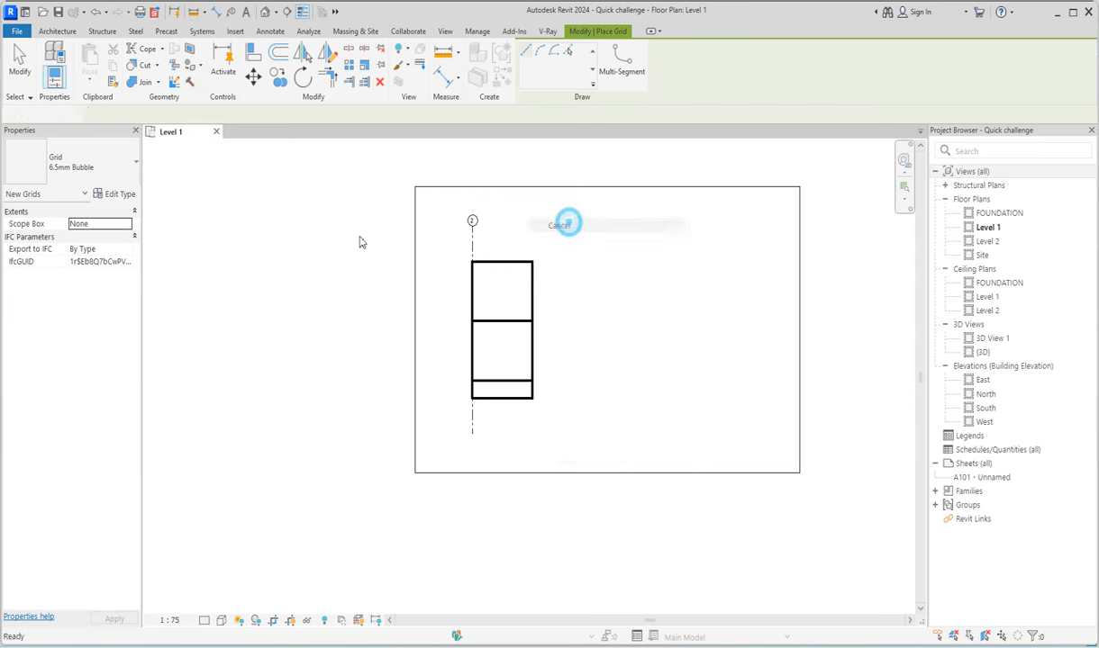
Step: Renumber the vertical grid line on the left wall as 1
scroll(476, 239, "up", 2)
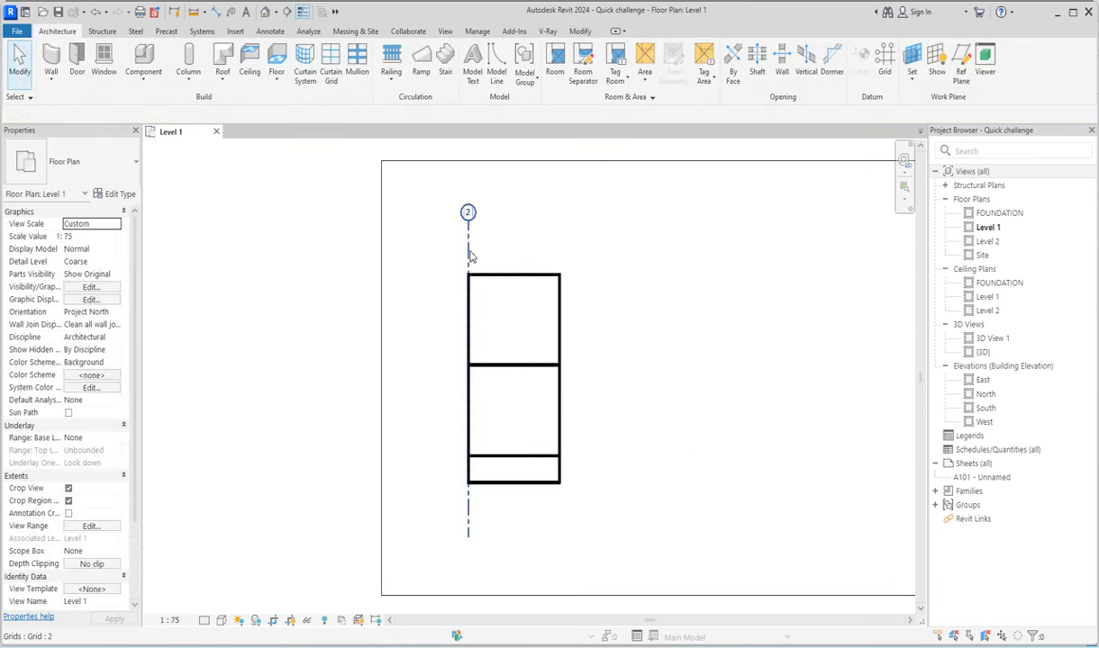
left_click(468, 247)
scroll(466, 218, "up", 1)
left_click(466, 213)
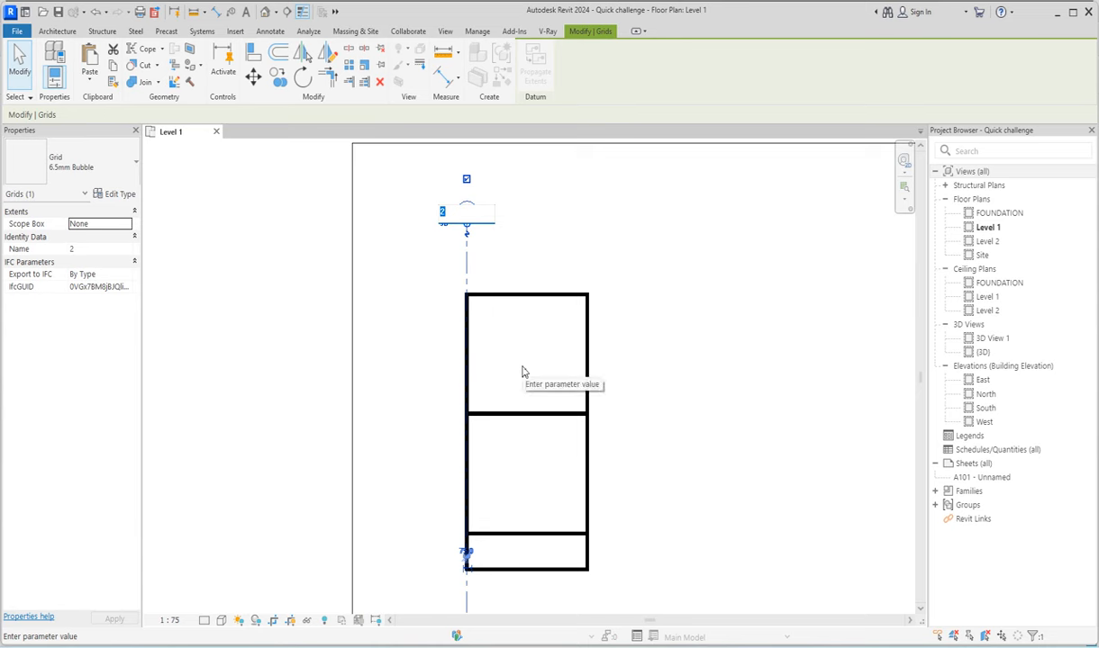
type("1")
key("Return")
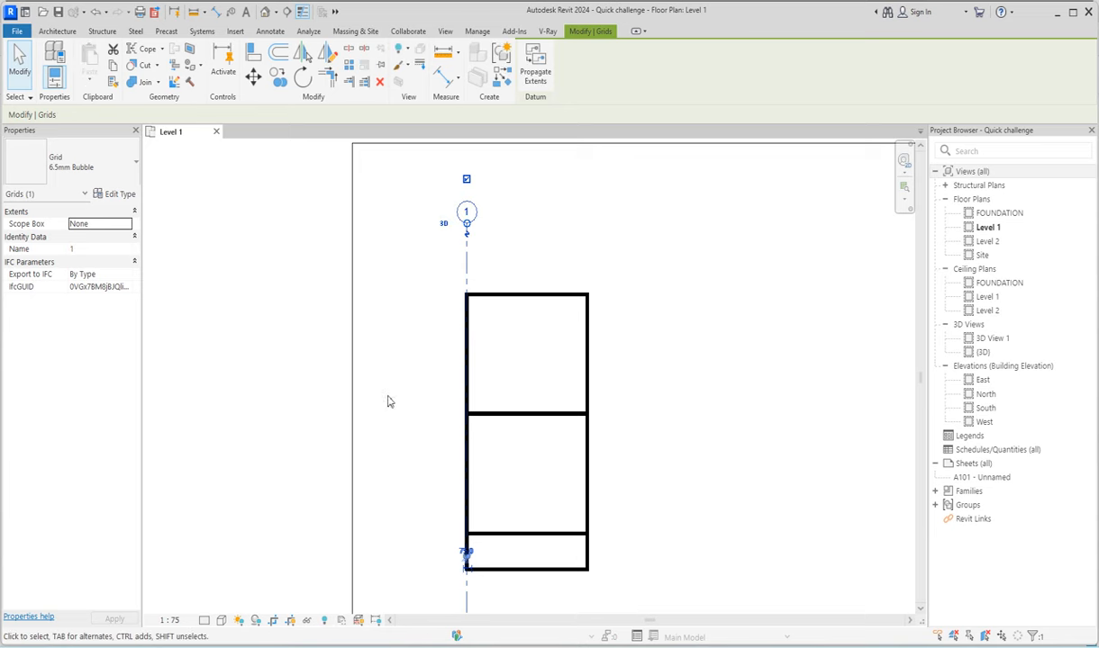
left_click(489, 361)
Step: Copy grid line 1 horizontally by 5850 mm onto the right wall's centreline, ending the Copy command
left_click(465, 244)
left_click(278, 80)
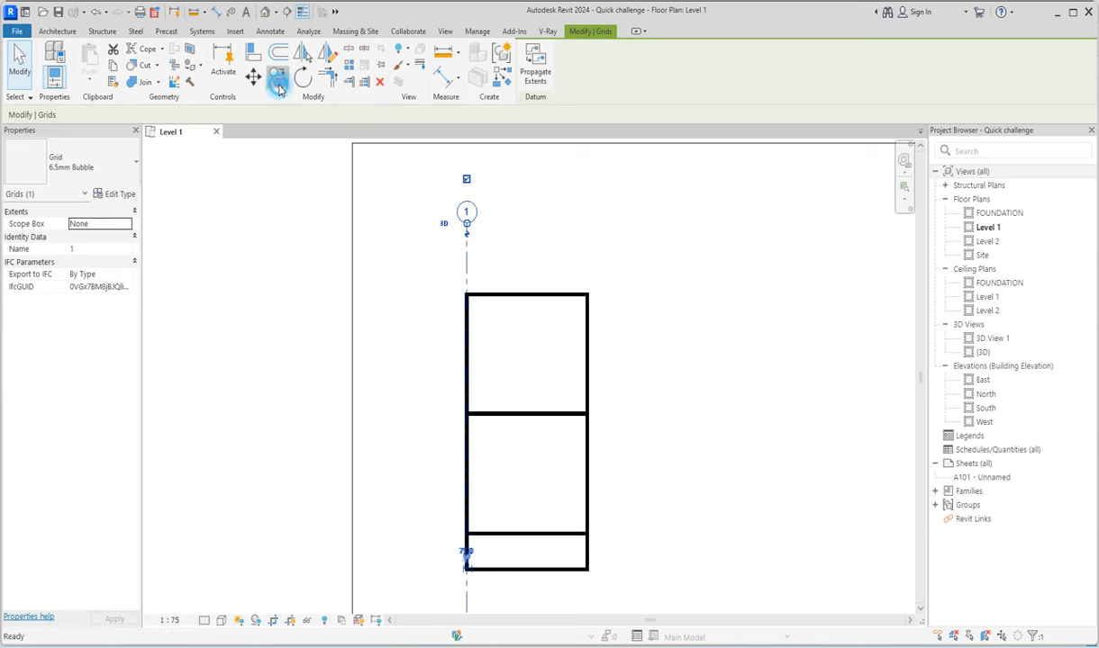
scroll(480, 304, "up", 2)
left_click(469, 296)
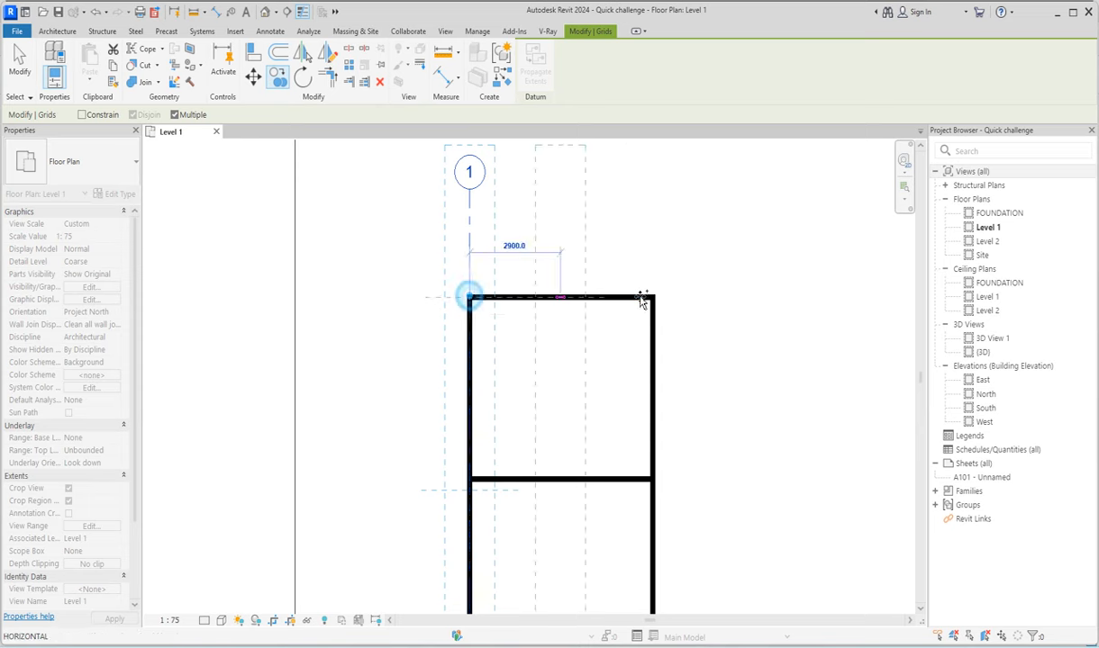
scroll(655, 300, "up", 2)
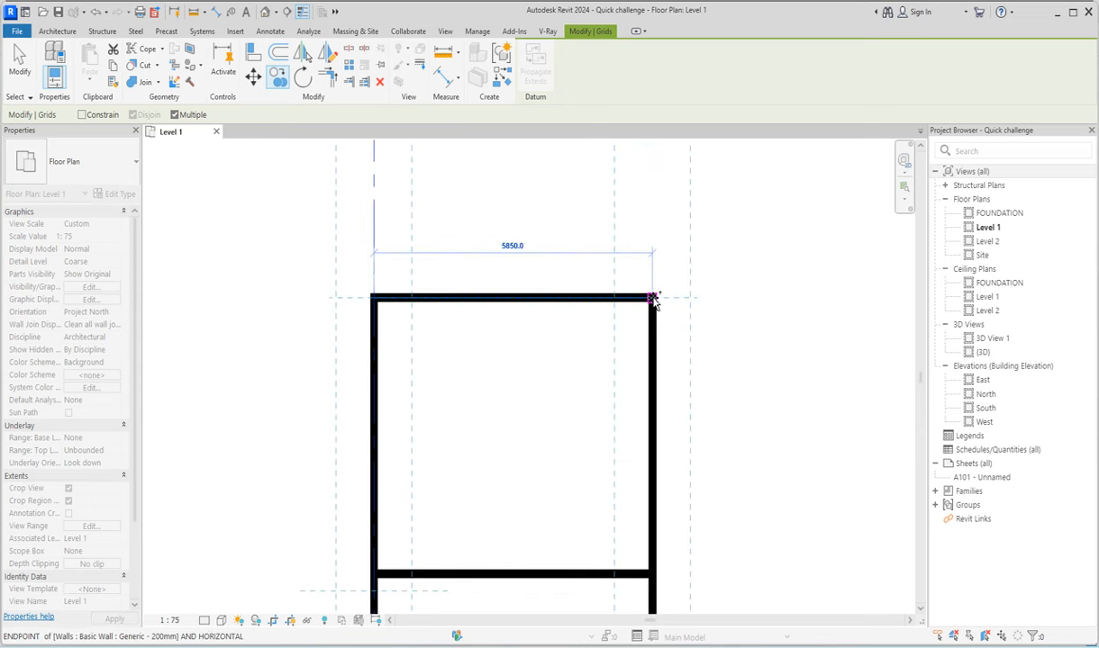
left_click(653, 298)
scroll(450, 384, "down", 3)
right_click(630, 316)
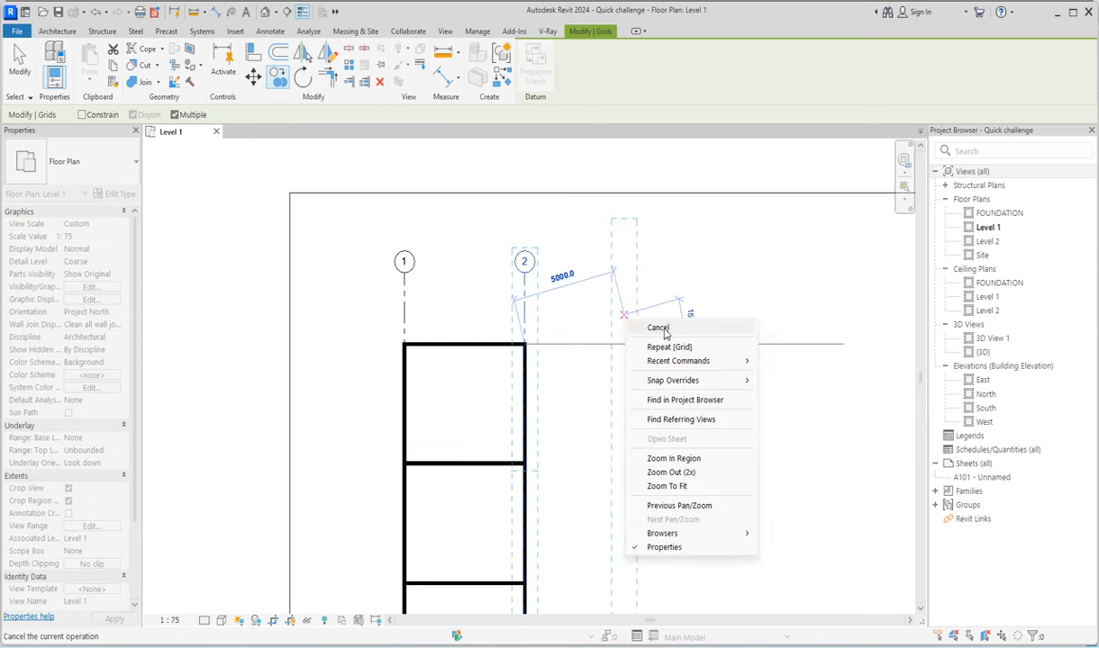
left_click(655, 321)
scroll(615, 359, "down", 3)
scroll(615, 359, "up", 3)
scroll(668, 370, "down", 2)
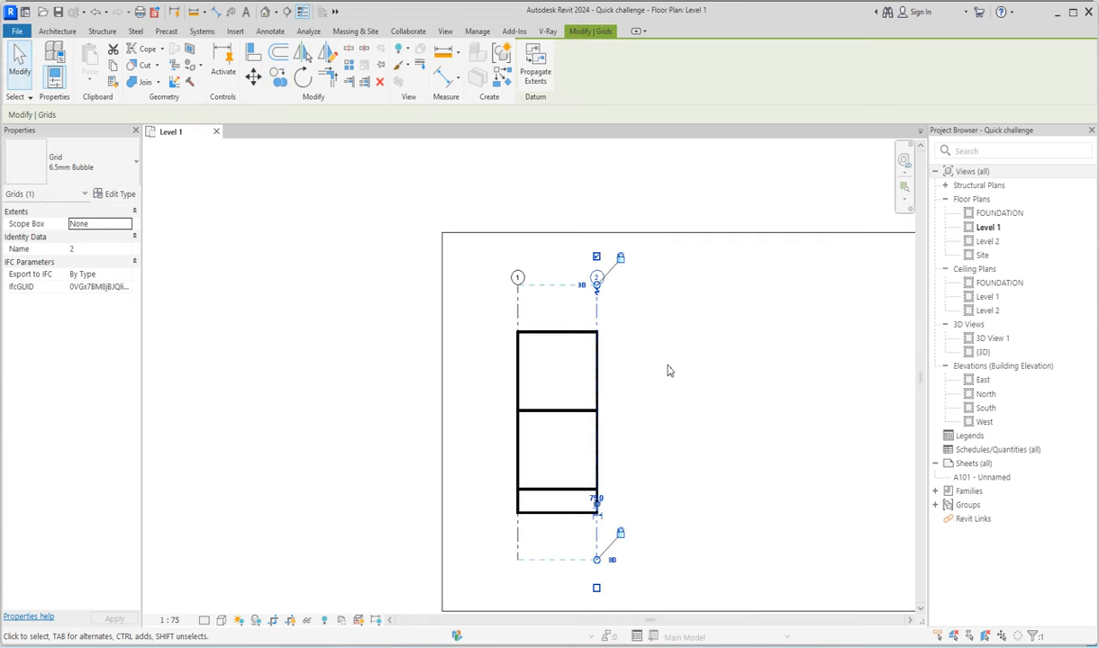
scroll(628, 399, "up", 2)
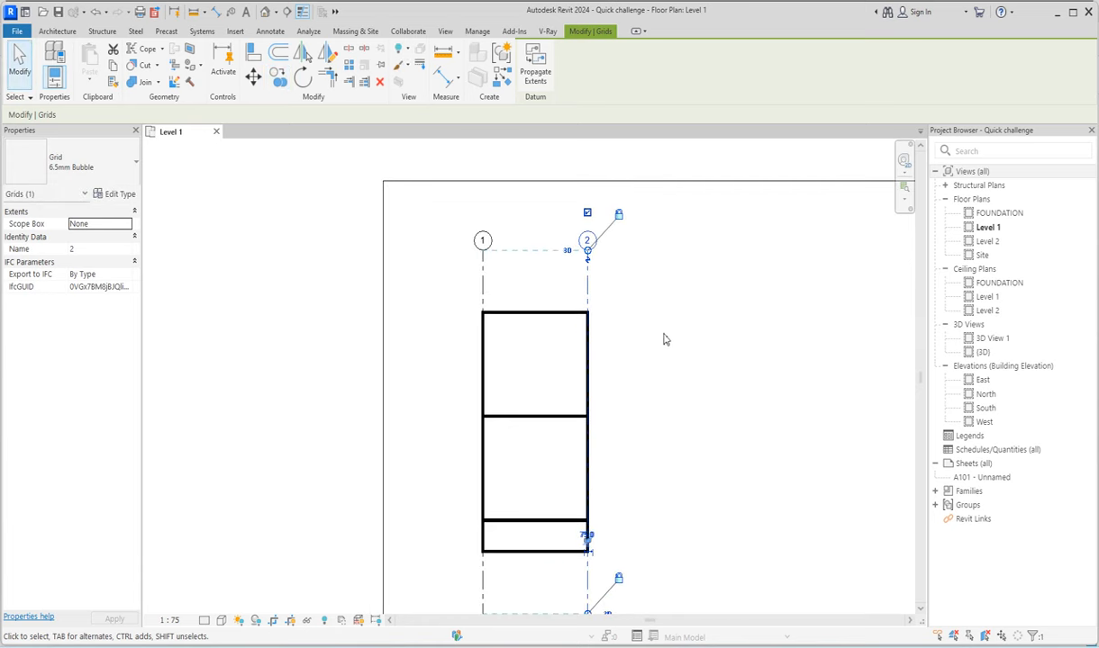
scroll(632, 364, "down", 1)
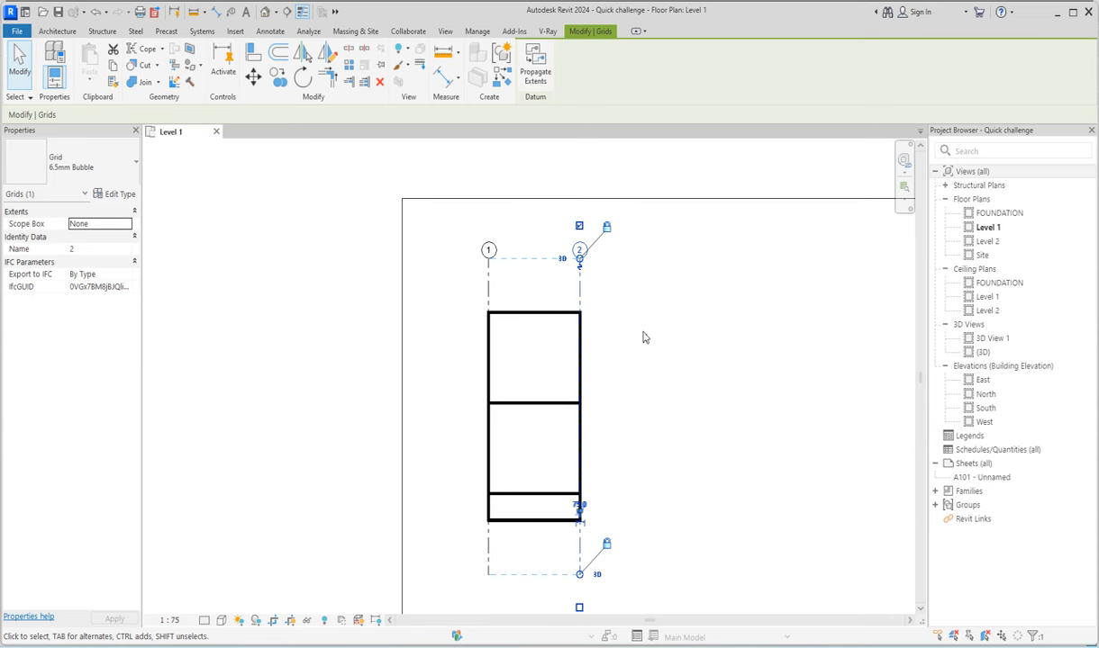
left_click(644, 338)
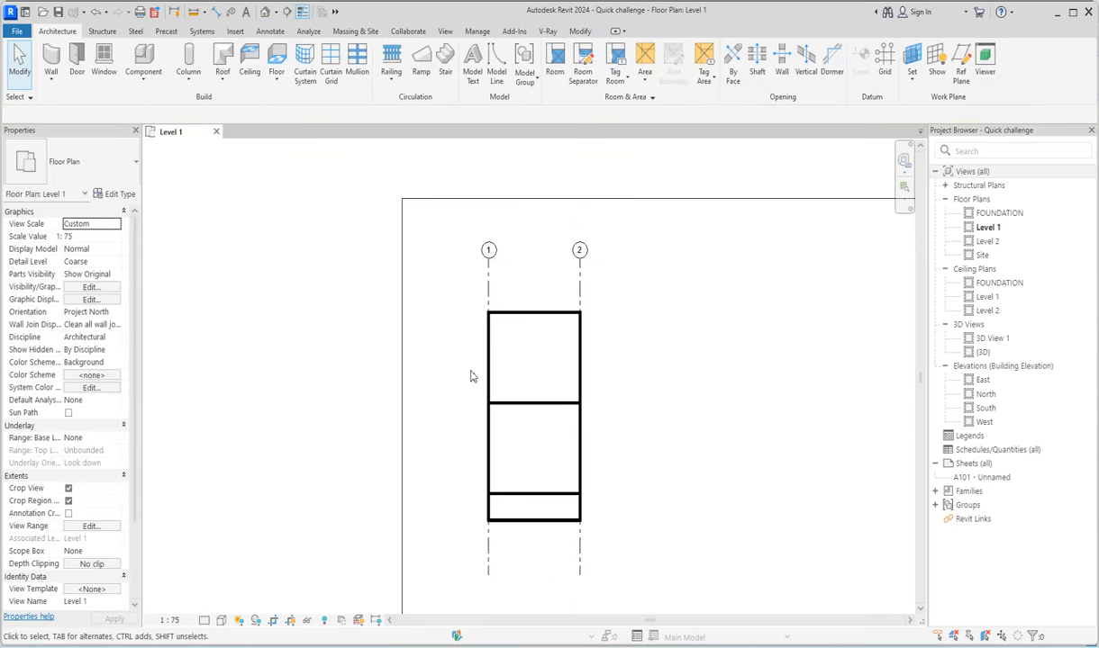
scroll(549, 531, "down", 2)
scroll(537, 402, "up", 3)
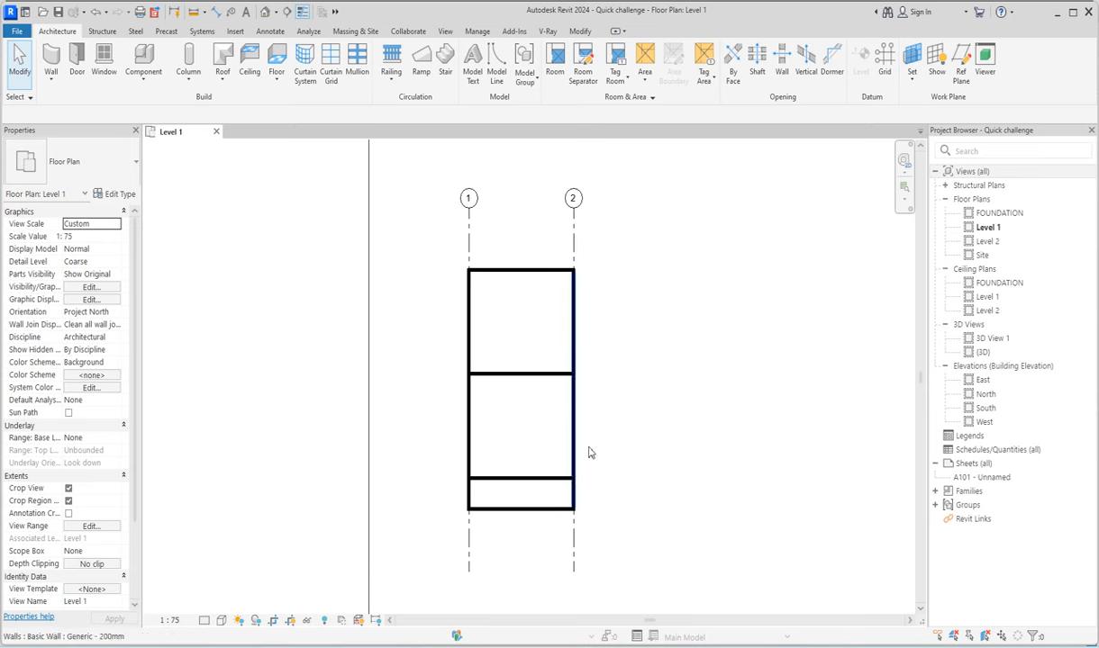
Step: Draw chained walls from the lower wall about 4000 mm up, then about 1875 mm across to the right wall
scroll(542, 518, "up", 2)
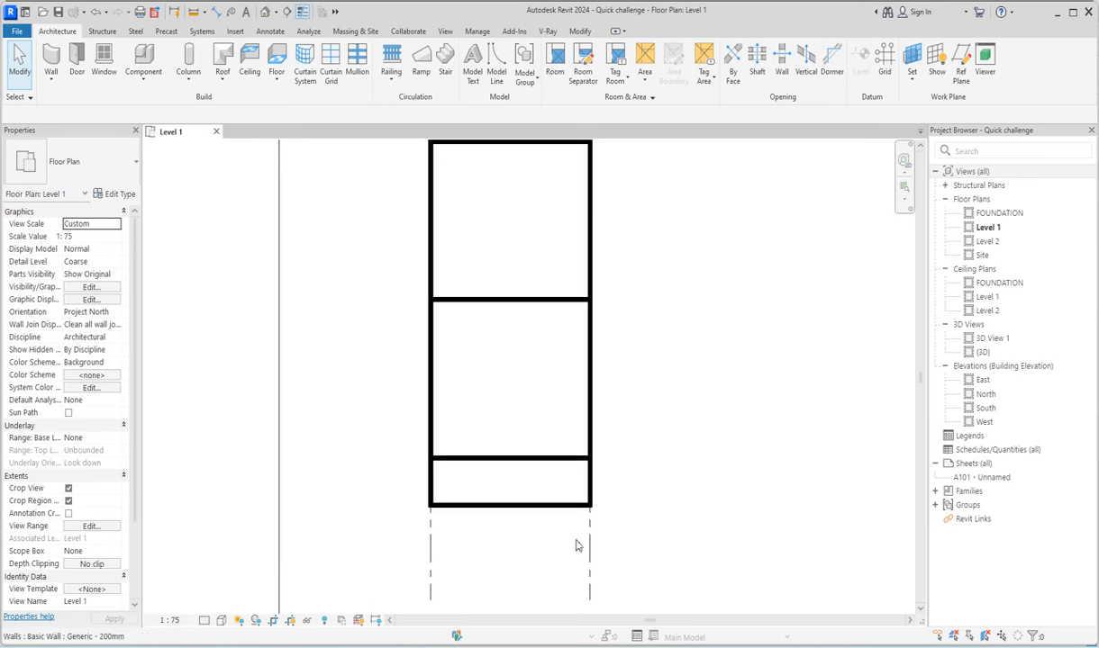
left_click(560, 460)
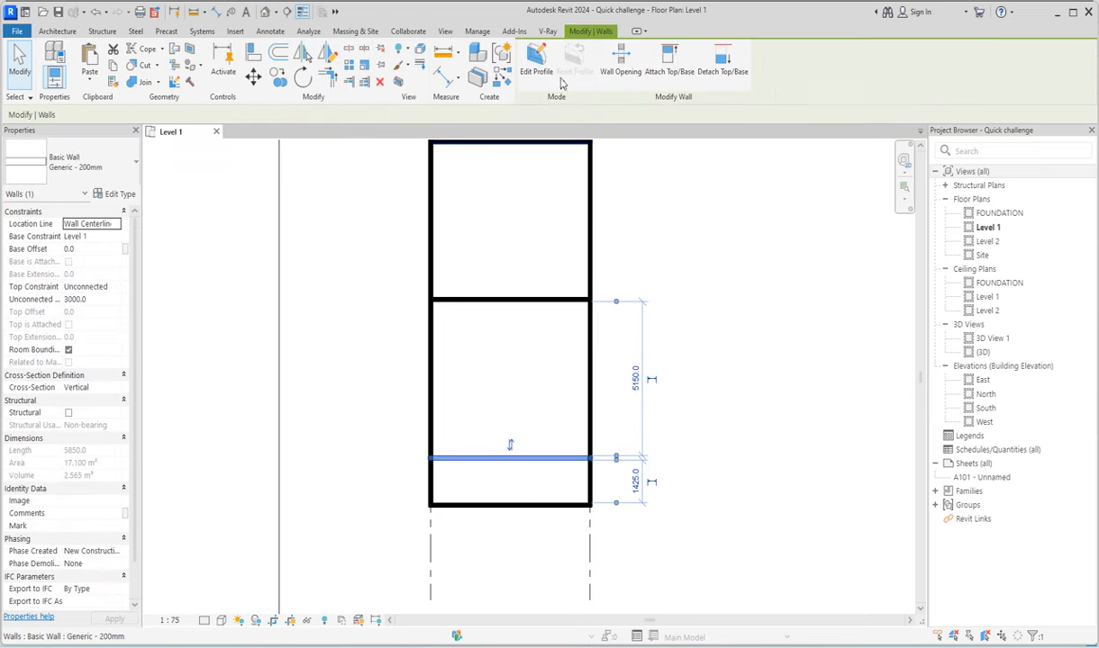
key("w")
key("a")
left_click(539, 504)
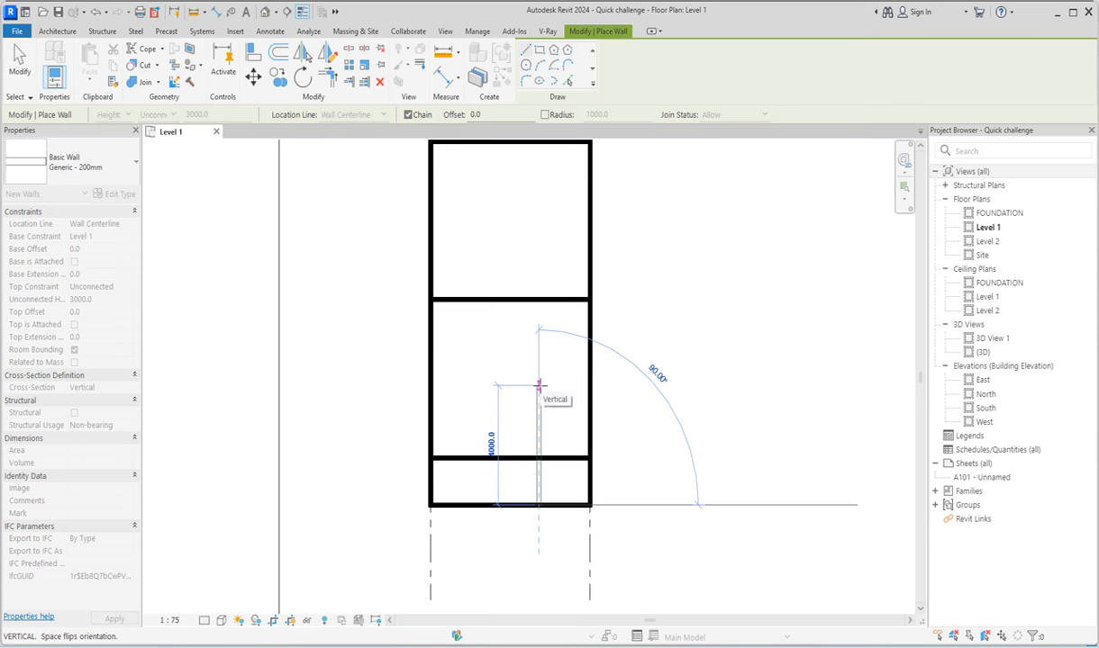
left_click(539, 386)
left_click(589, 385)
key("Escape")
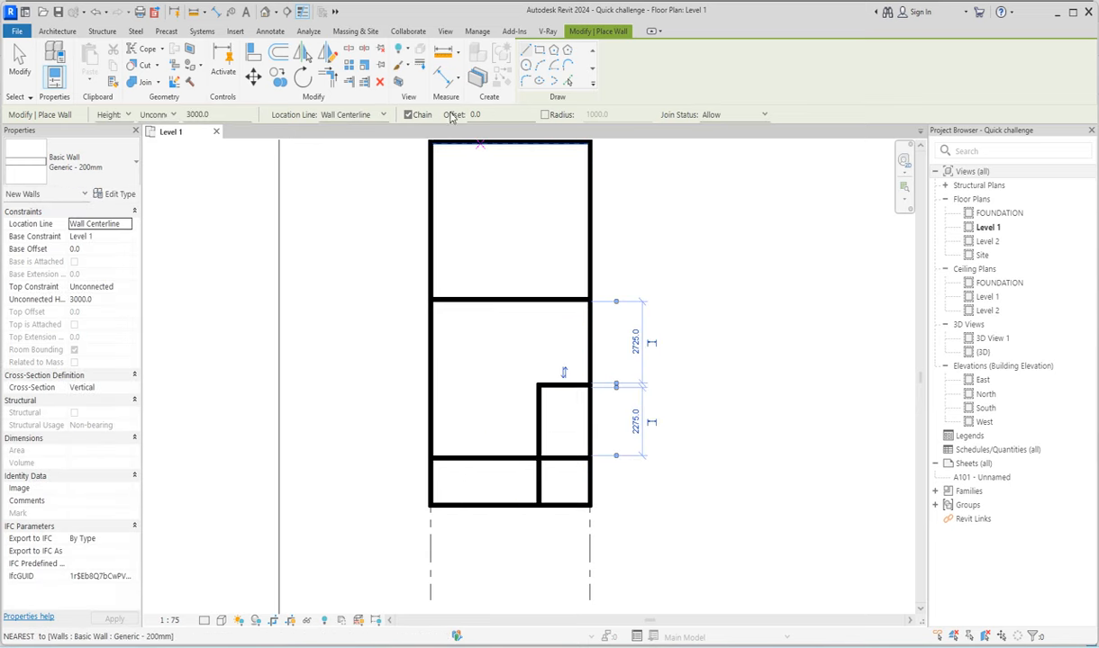
Step: Trim the lower horizontal partition back to the new vertical wall, removing its part inside the small room
left_click(363, 81)
left_click(540, 431)
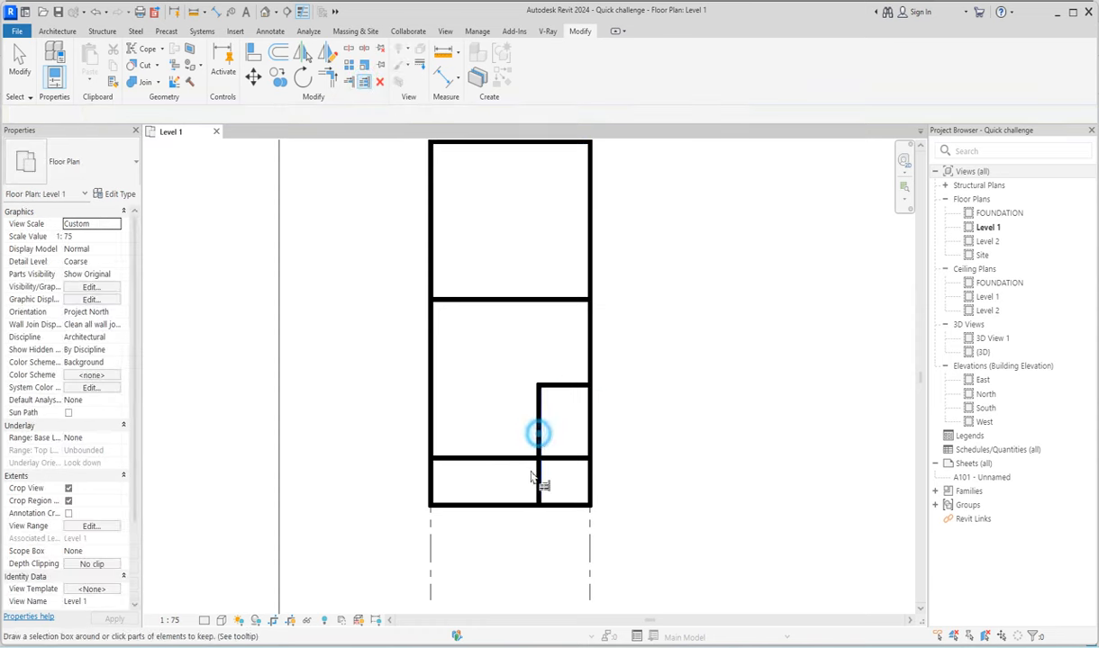
left_click(521, 455)
left_click(647, 414)
scroll(590, 423, "down", 1)
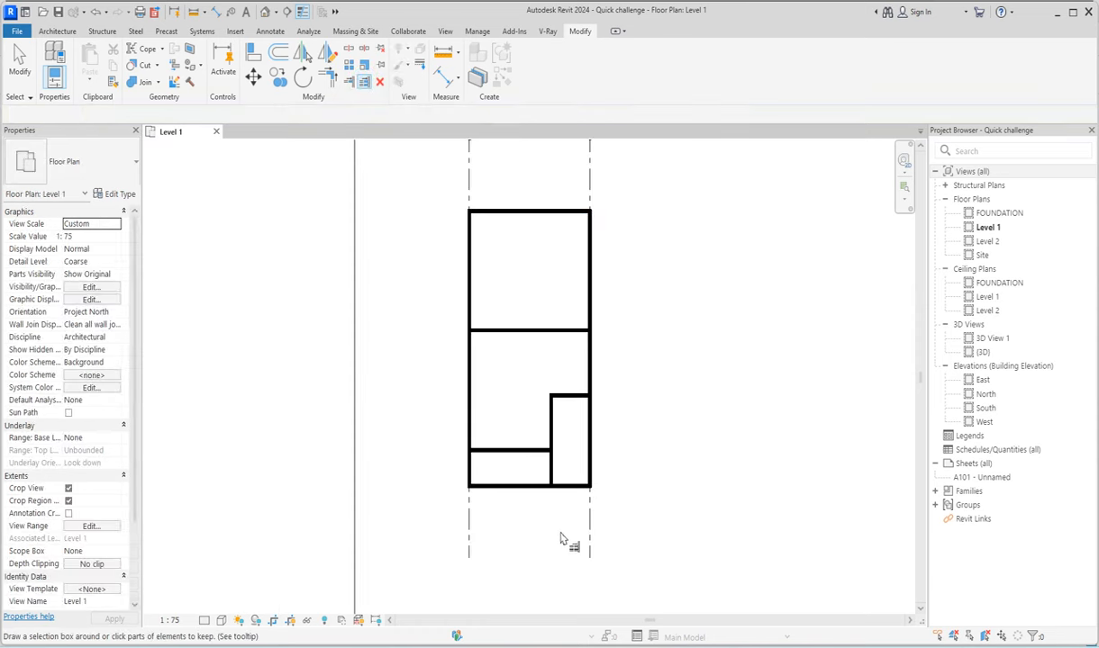
Step: Trim the lower wall to a corner with the small room's left wall, keeping only the part below the small room
scroll(515, 537, "up", 2)
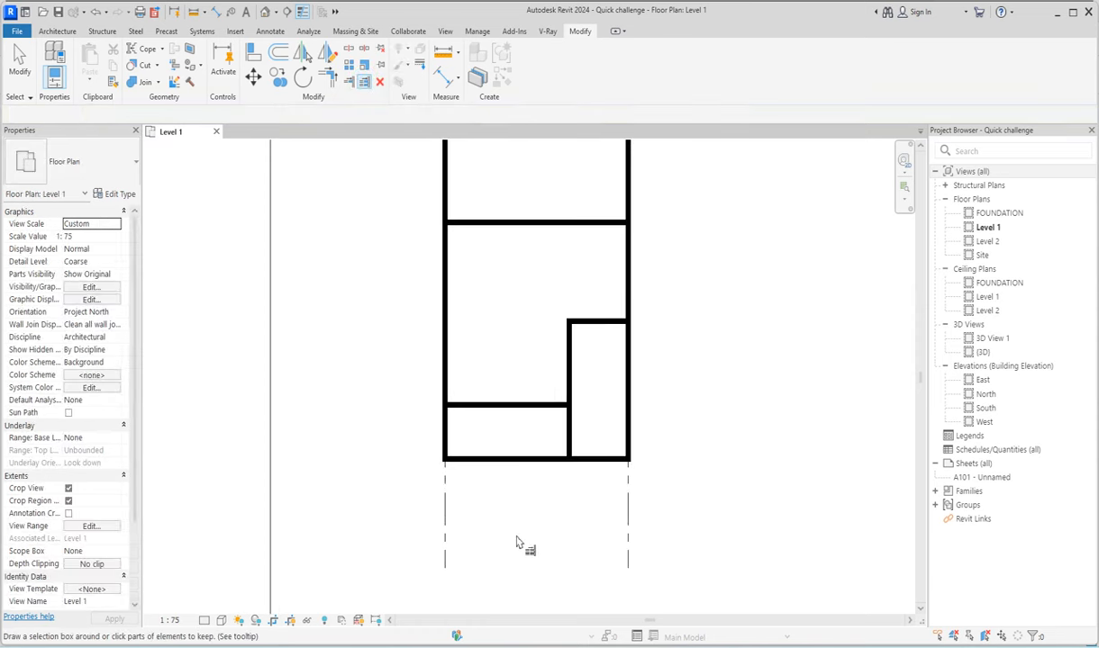
left_click(327, 78)
left_click(569, 441)
left_click(595, 461)
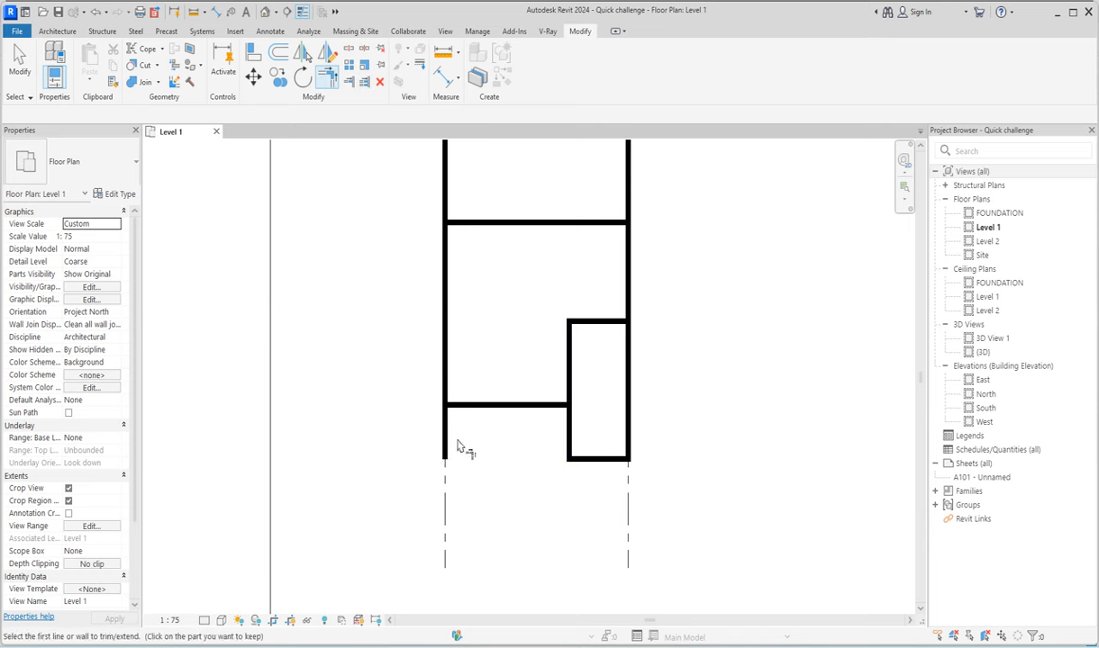
key("Escape")
Step: Place an aligned dimension between the lower partition and the outer face of the small room's lower wall
left_click(491, 405)
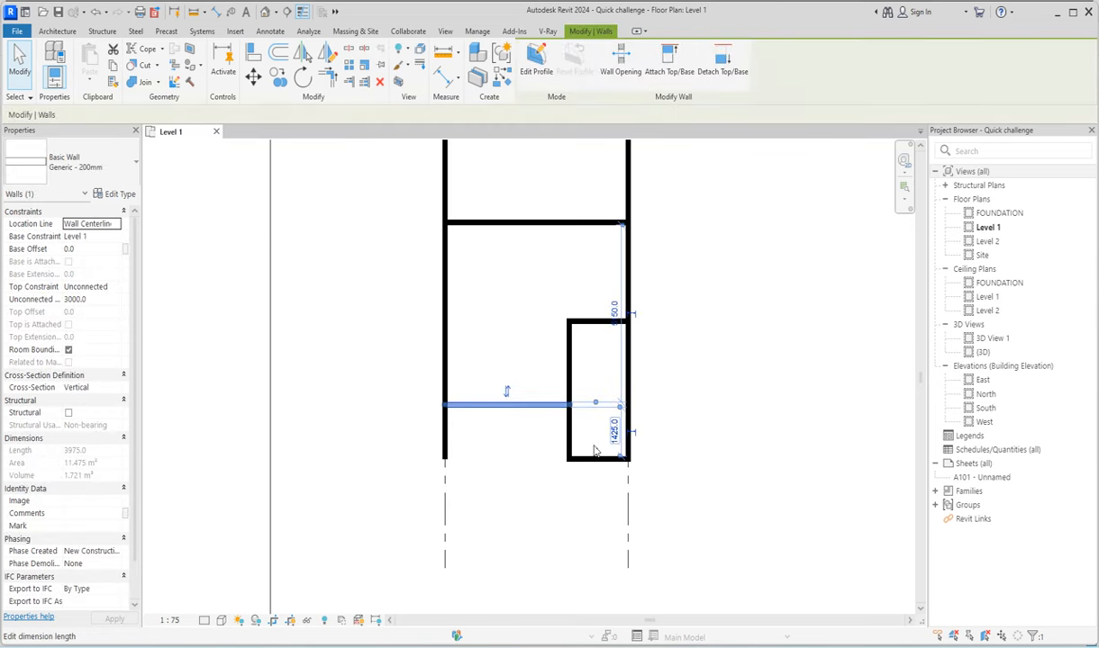
left_click(444, 76)
left_click(538, 418)
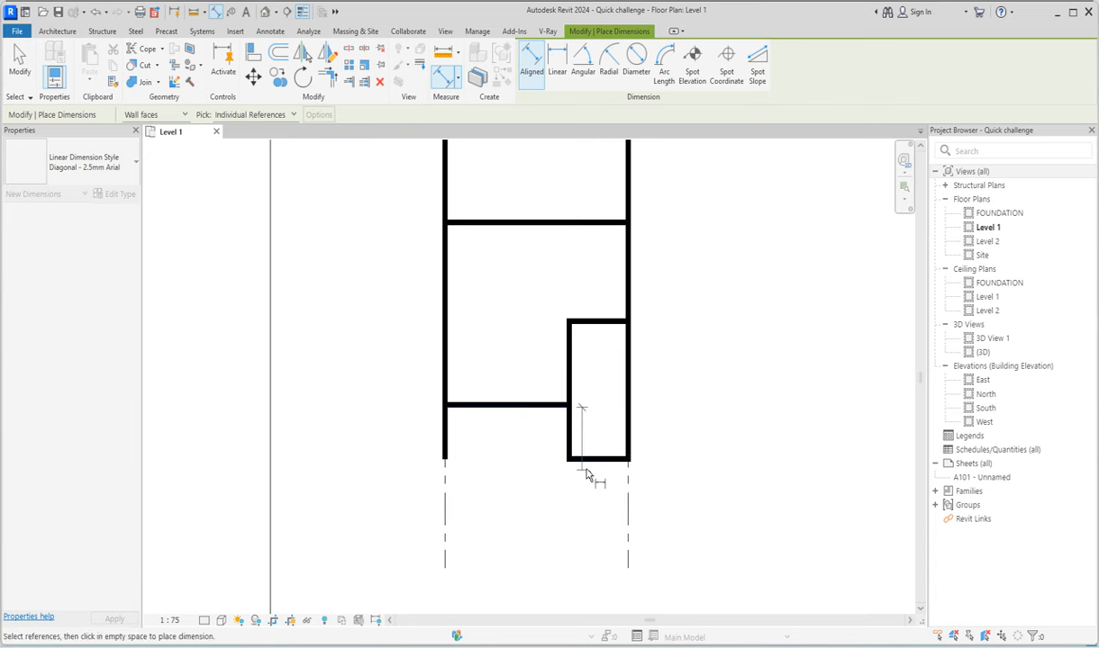
left_click(546, 461)
left_click(509, 448)
scroll(544, 516, "up", 2)
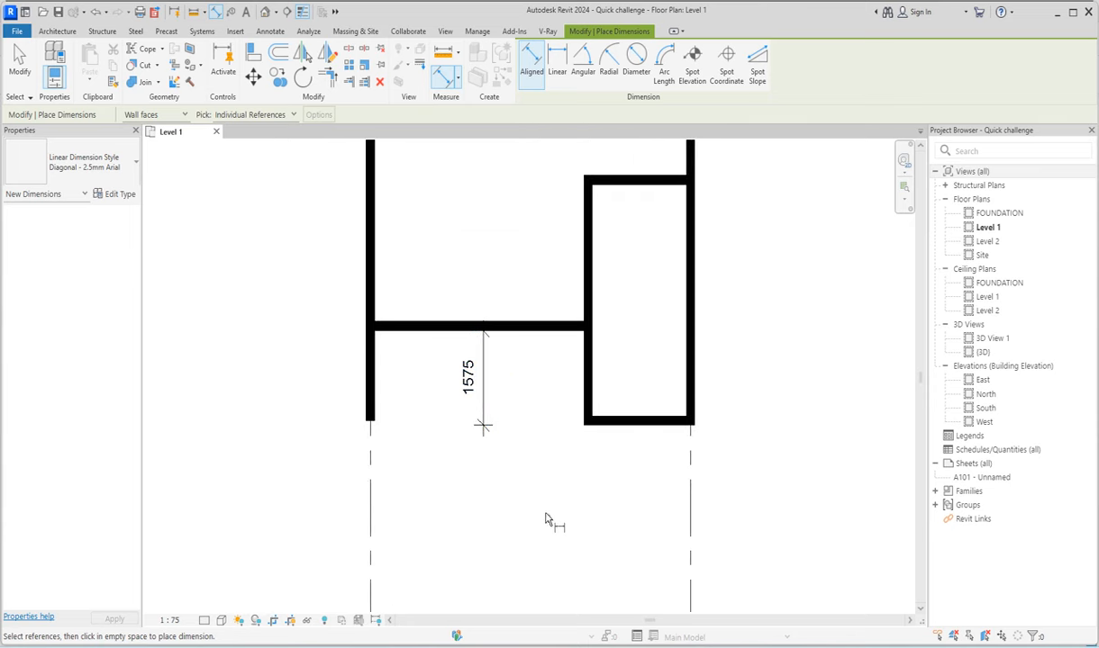
key("Escape")
key("Escape")
Step: Move the lower partition by setting its dimension from the lower wall to 1200 mm
left_click(520, 326)
left_click(475, 382)
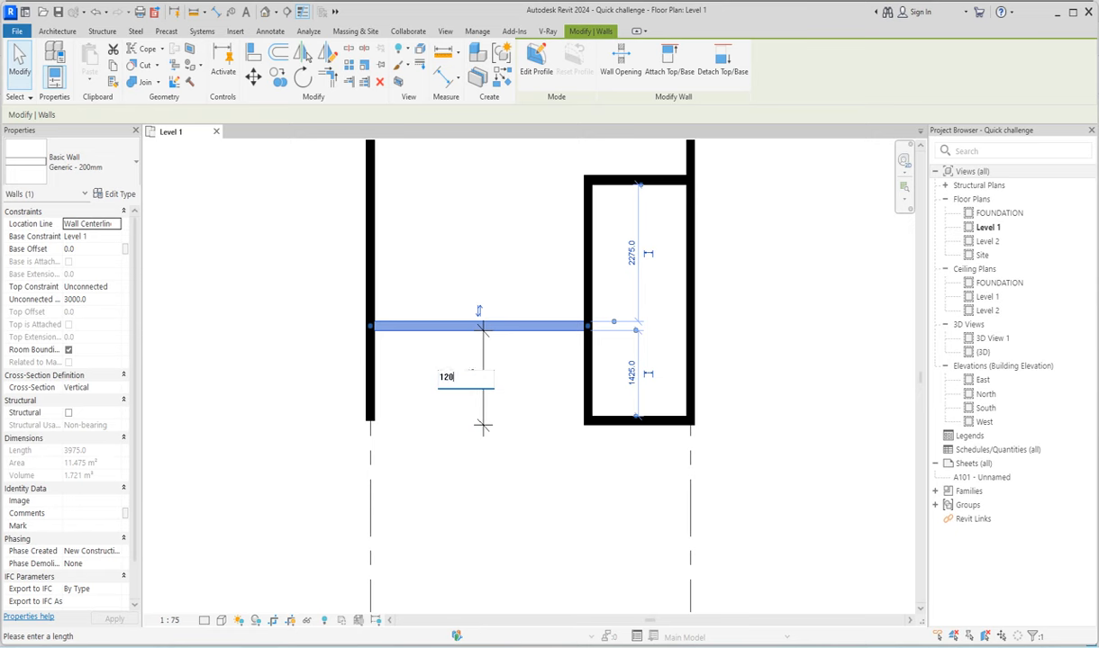
key("Return")
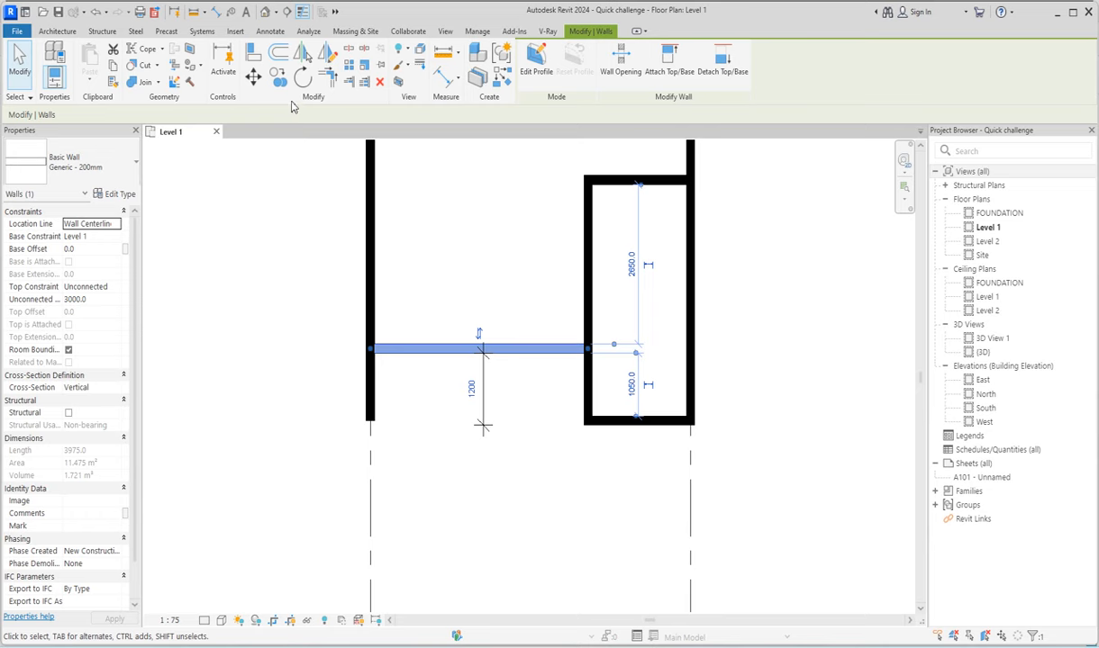
Step: Align the outer left wall's lower end with the outer face of the small room's lower wall
left_click(229, 52)
left_click(613, 425)
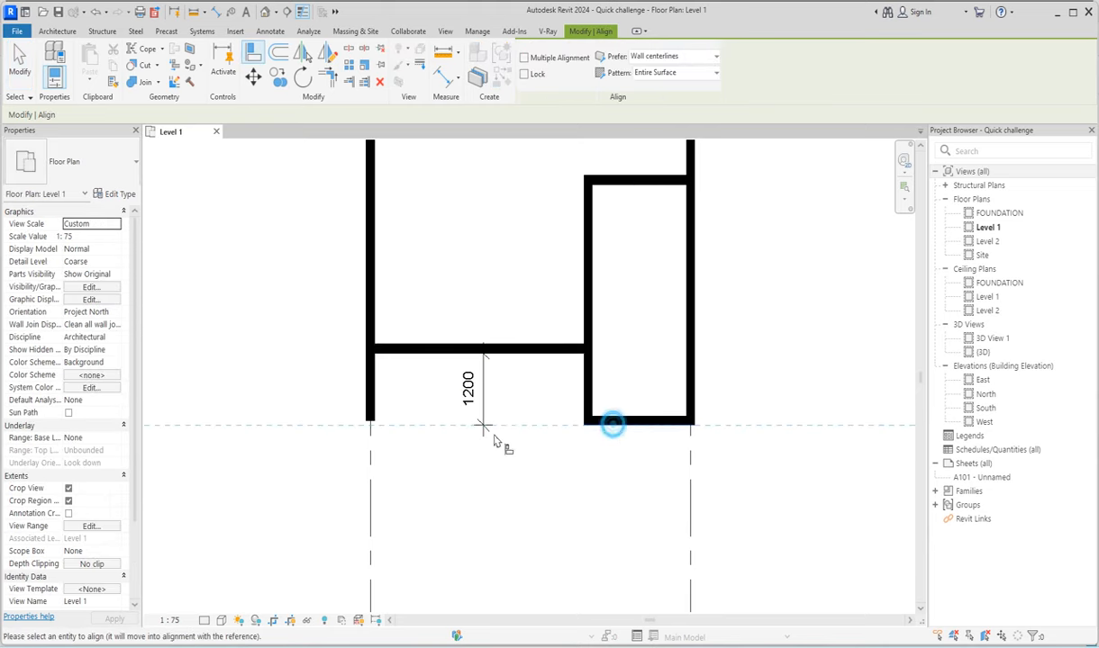
scroll(396, 429, "up", 3)
scroll(399, 425, "down", 4)
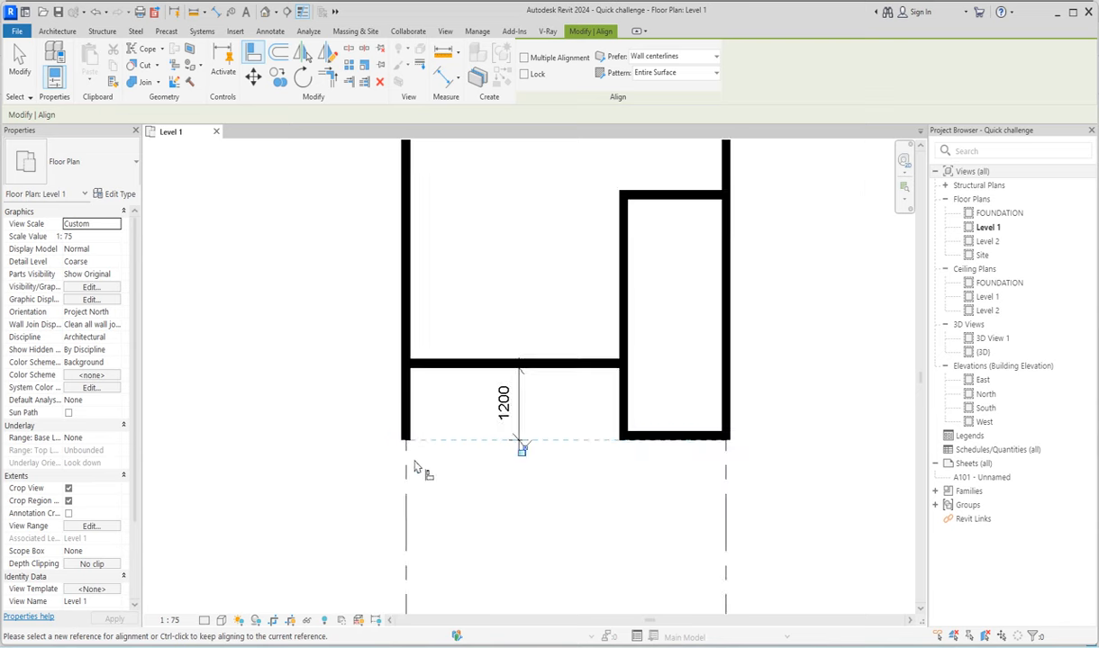
right_click(449, 356)
left_click(486, 365)
right_click(458, 329)
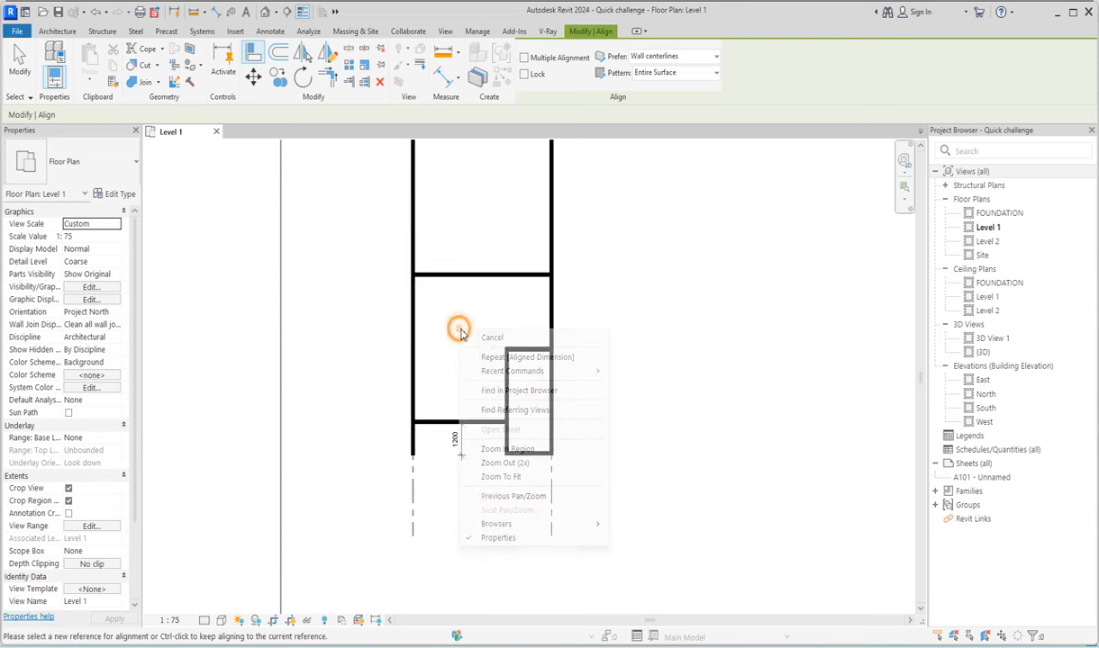
left_click(490, 339)
Step: Dimension the small room's inner length and inner width with aligned dimensions between its wall faces
scroll(549, 354, "up", 2)
left_click(541, 357)
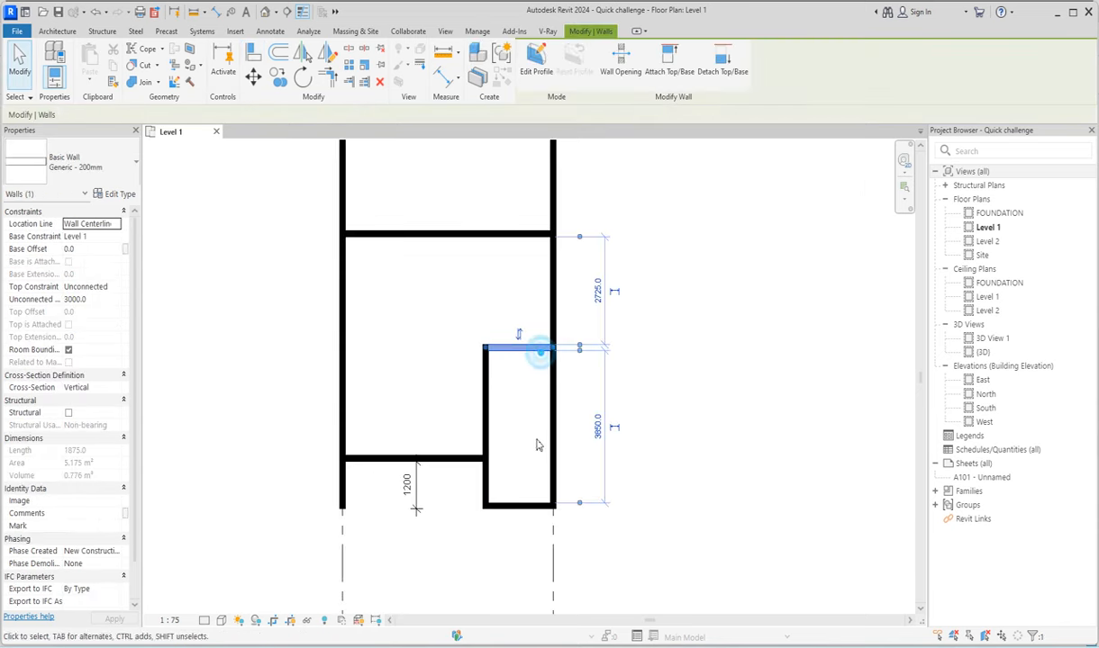
key("d")
key("i")
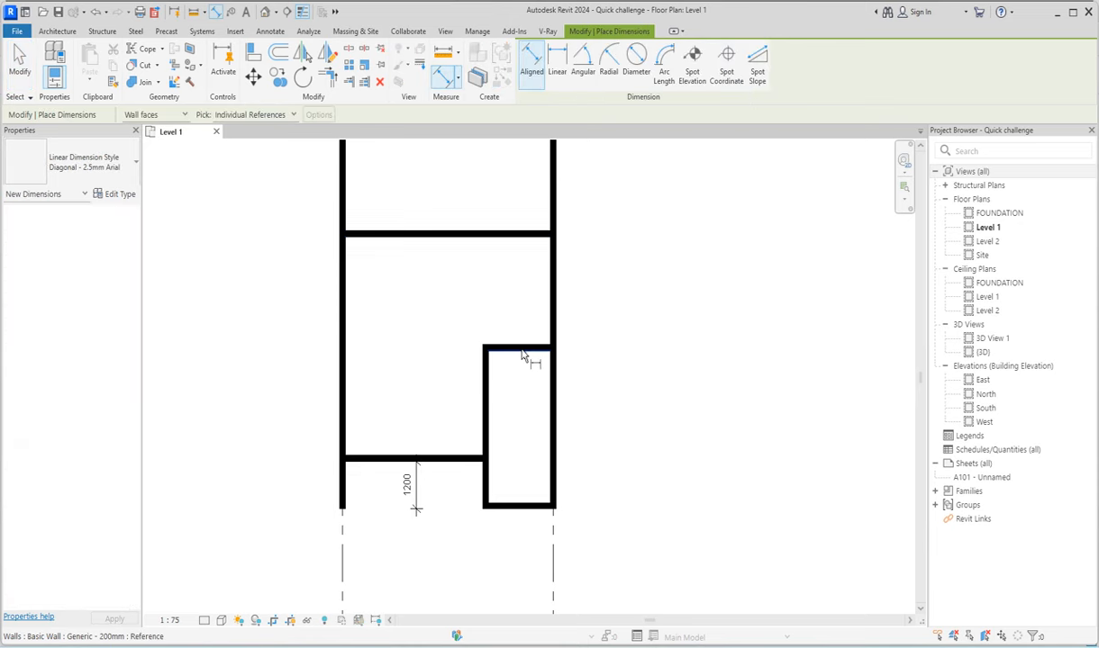
left_click(521, 351)
left_click(525, 501)
left_click(518, 438)
left_click(490, 488)
left_click(548, 487)
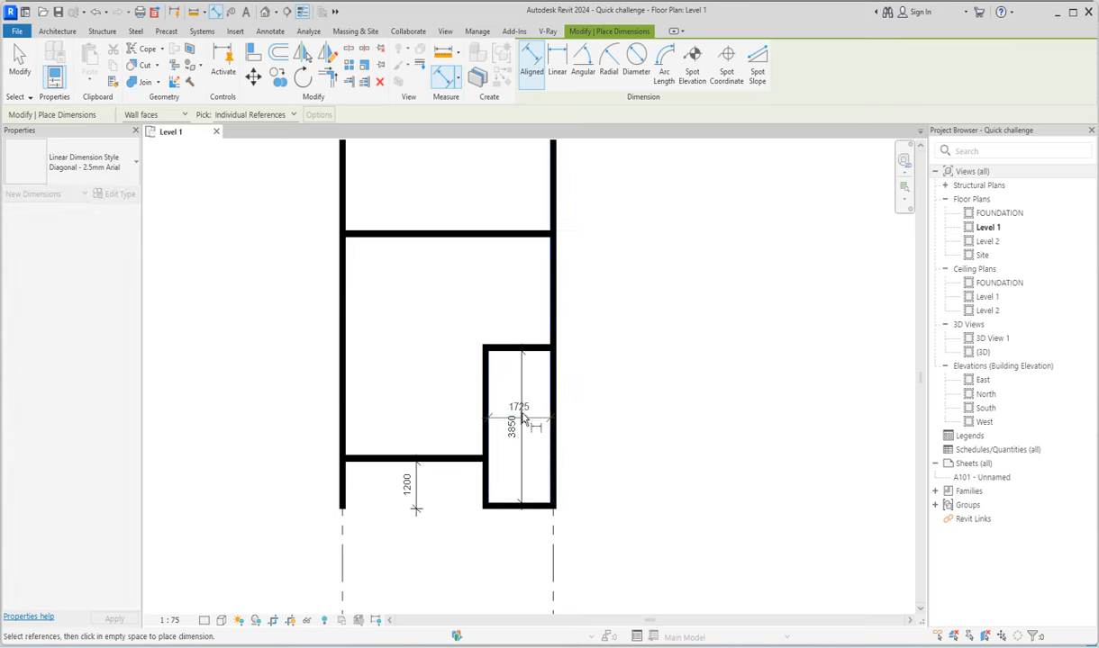
left_click(521, 385)
right_click(662, 327)
left_click(718, 335)
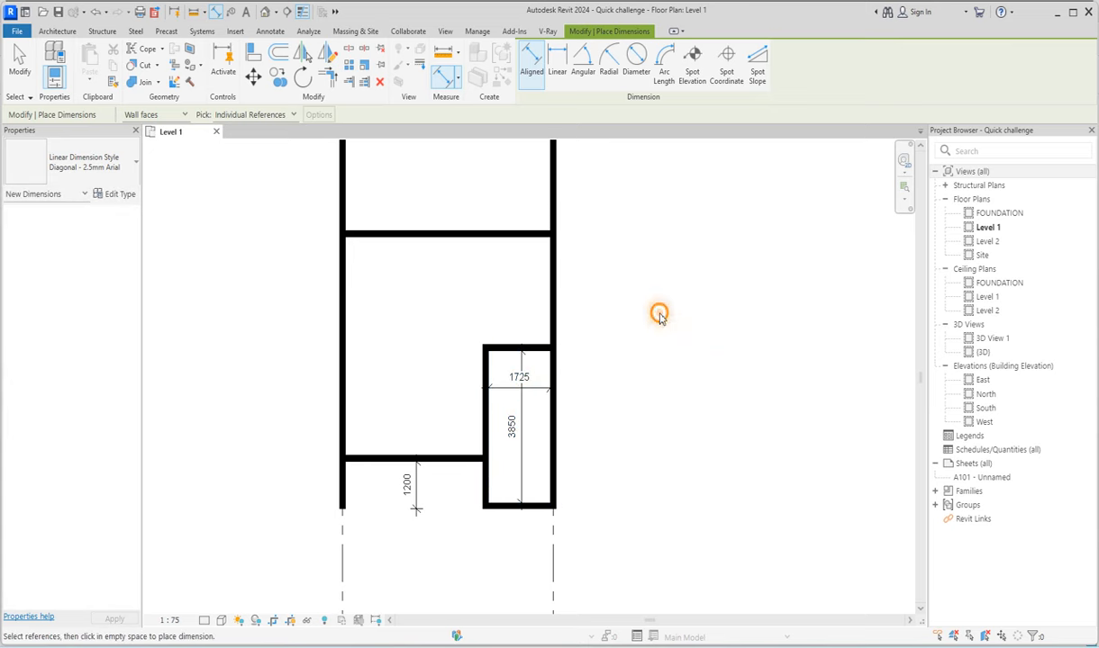
right_click(660, 314)
left_click(699, 325)
Step: Move the small room's left wall by setting the room's inner width to 2000 mm
left_click(485, 423)
left_click(519, 377)
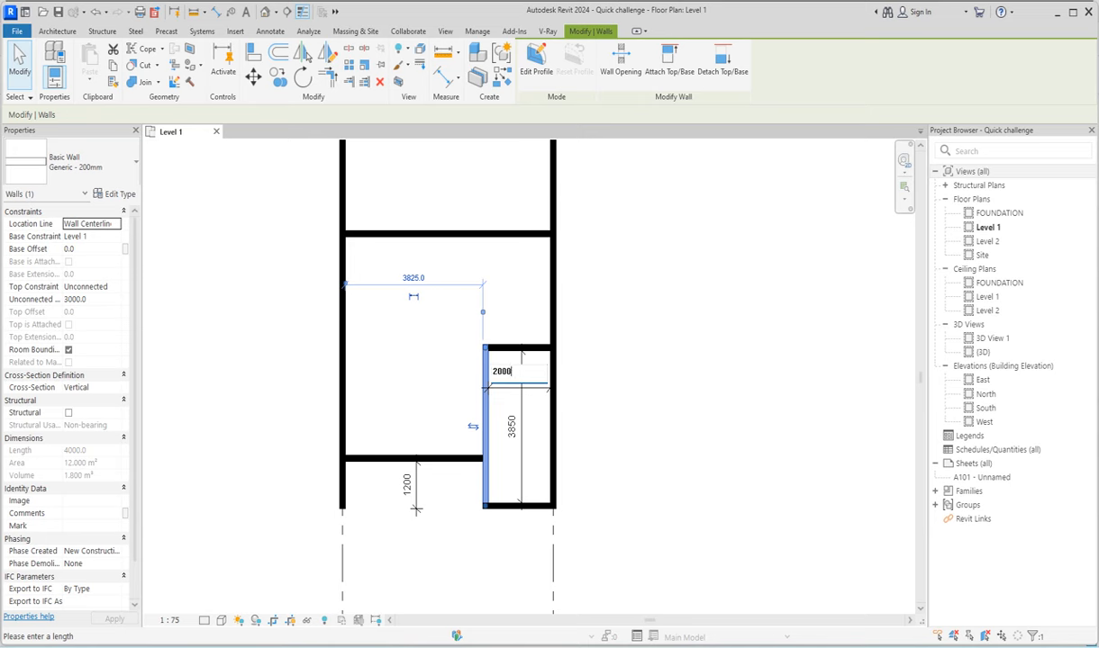
key("Return")
left_click(457, 182)
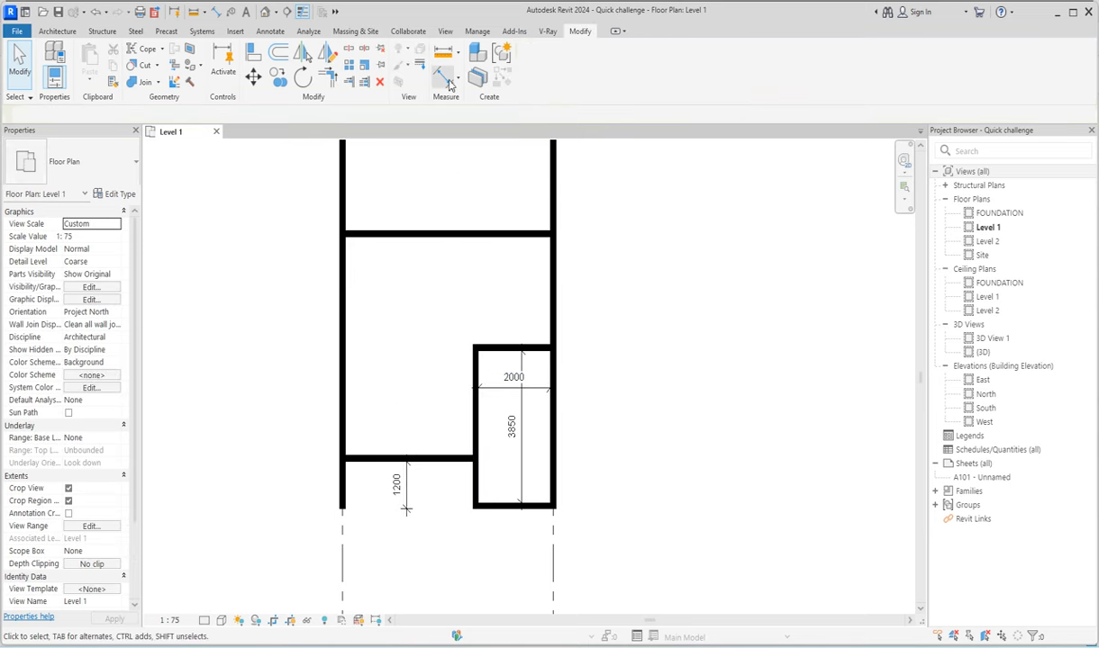
Step: Dimension the clear width between the outer left wall and the small room's left wall, and delete that dimension
key("d")
key("i")
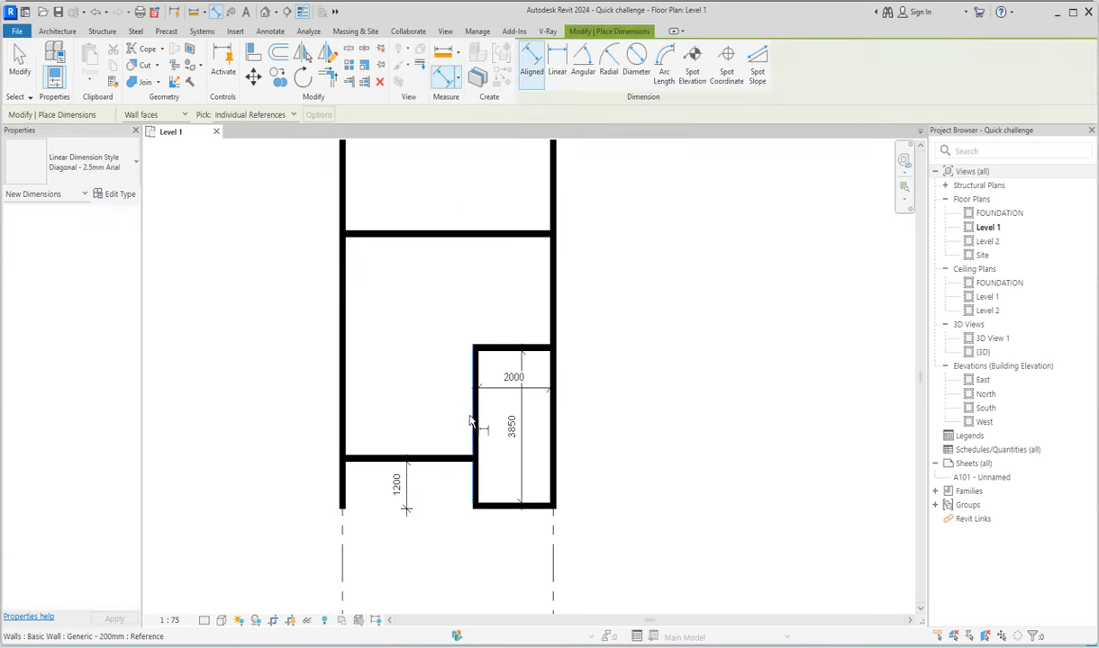
left_click(469, 417)
left_click(344, 418)
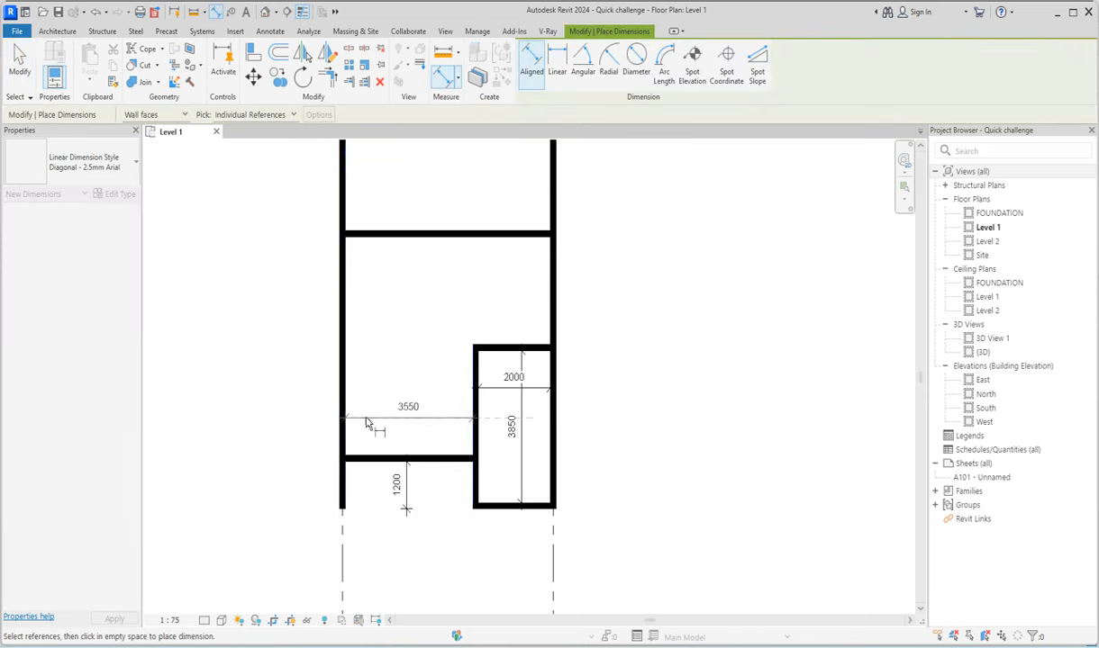
left_click(377, 422)
key("Escape")
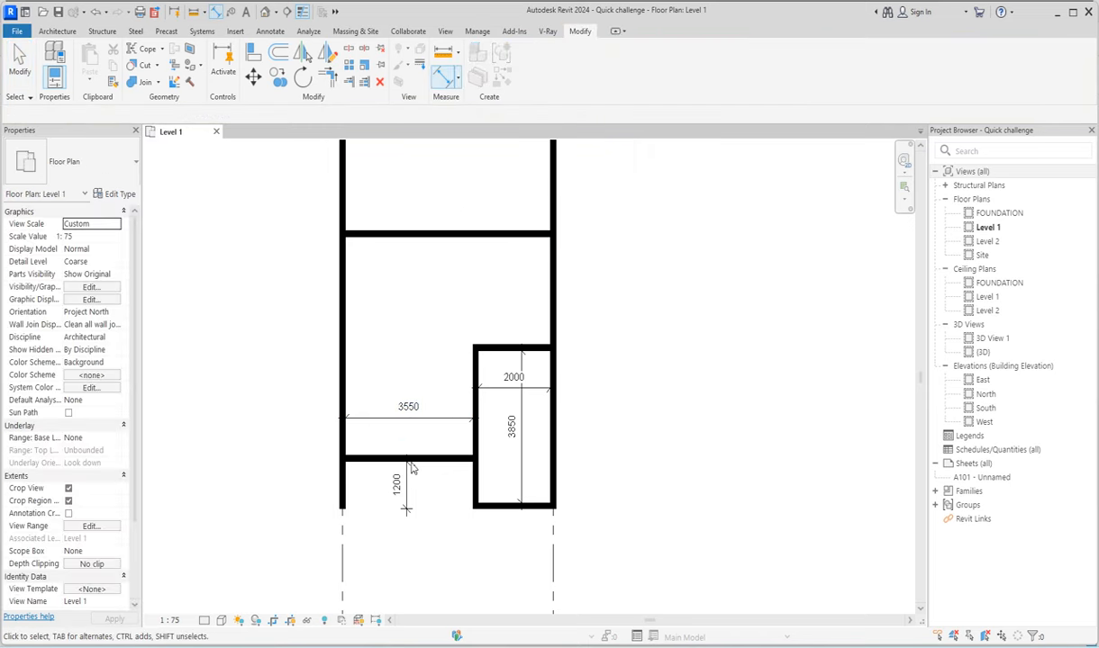
left_click(404, 419)
key("Delete")
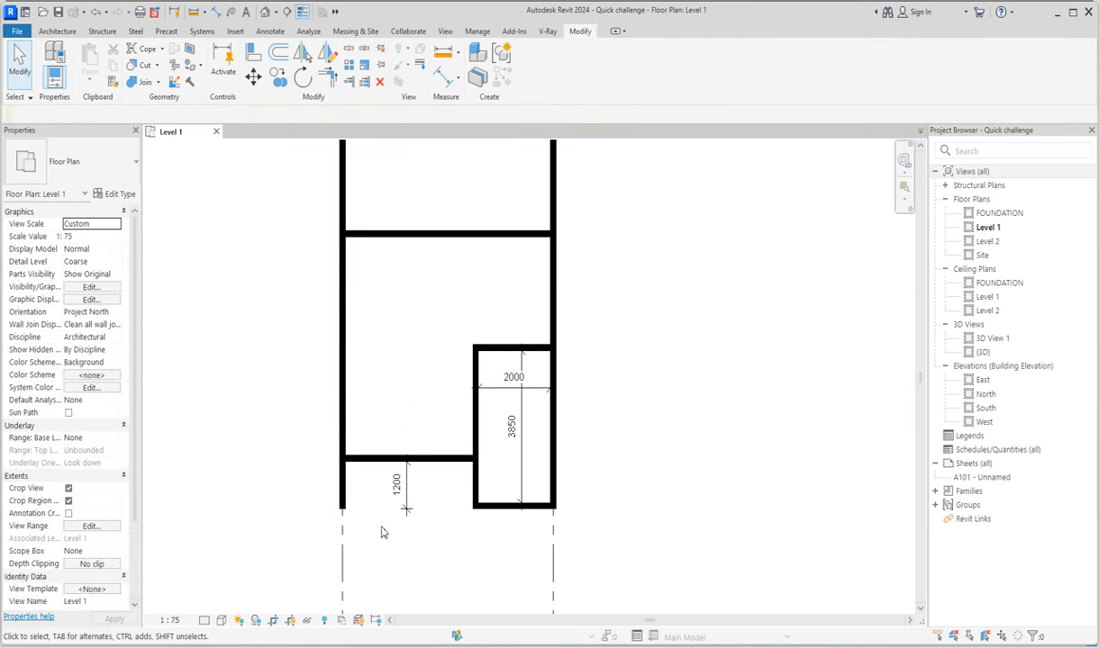
Step: Draw a vertical Generic - 200mm partition from the middle partition up to the top wall, in line with the small room's left wall
scroll(403, 432, "down", 2)
scroll(403, 410, "up", 4)
scroll(399, 510, "down", 2)
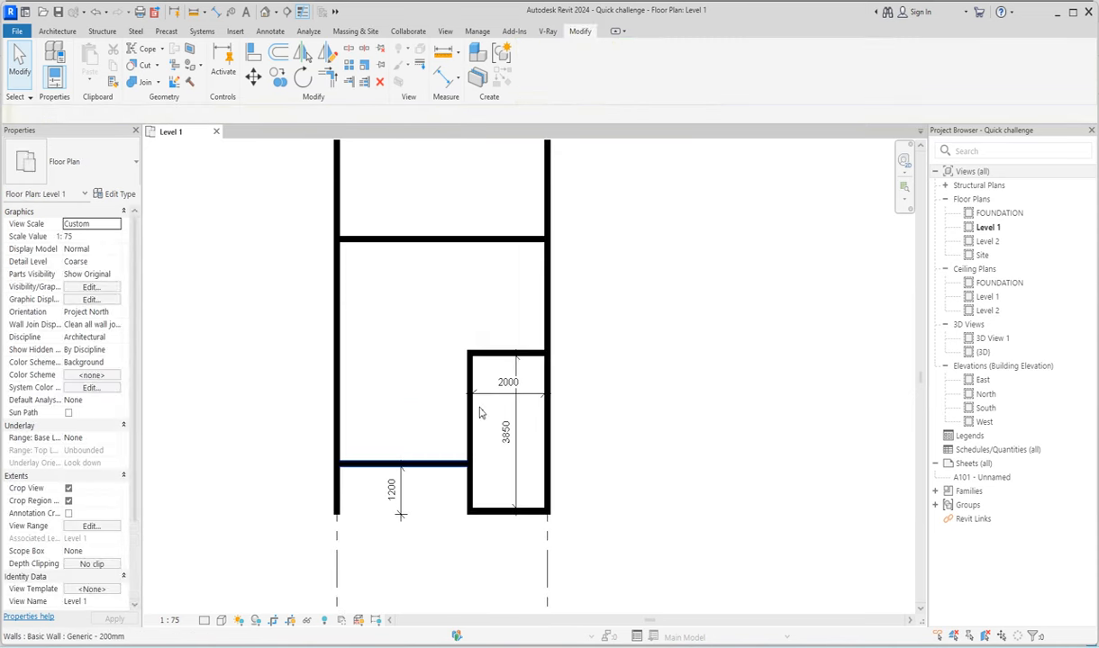
scroll(507, 343, "up", 3)
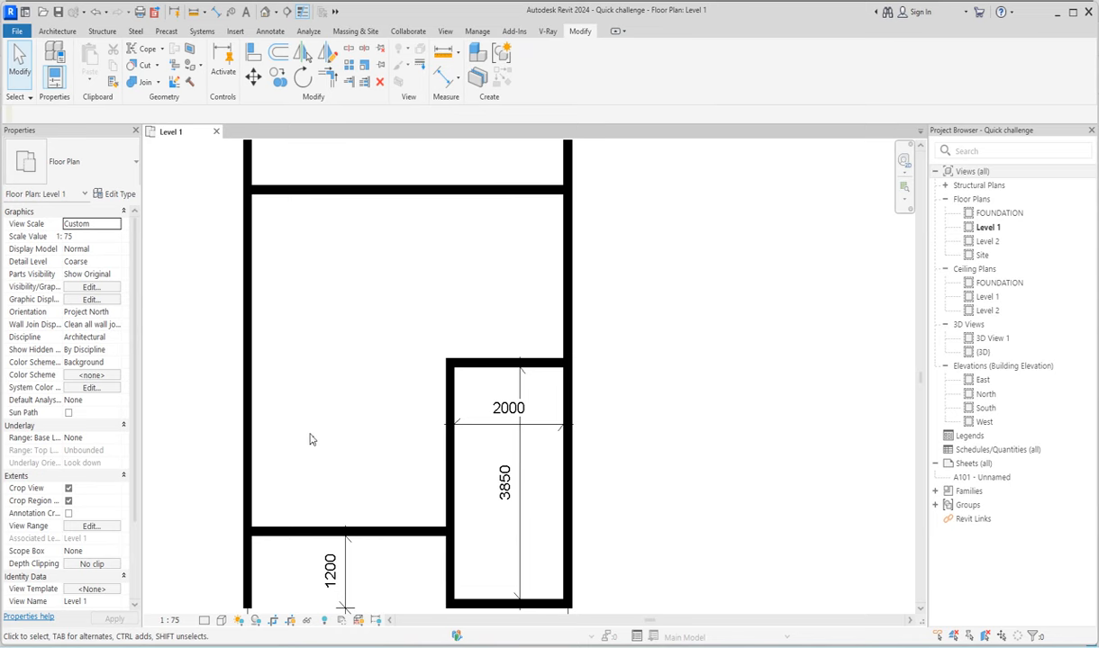
scroll(360, 430, "down", 1)
scroll(422, 347, "down", 2)
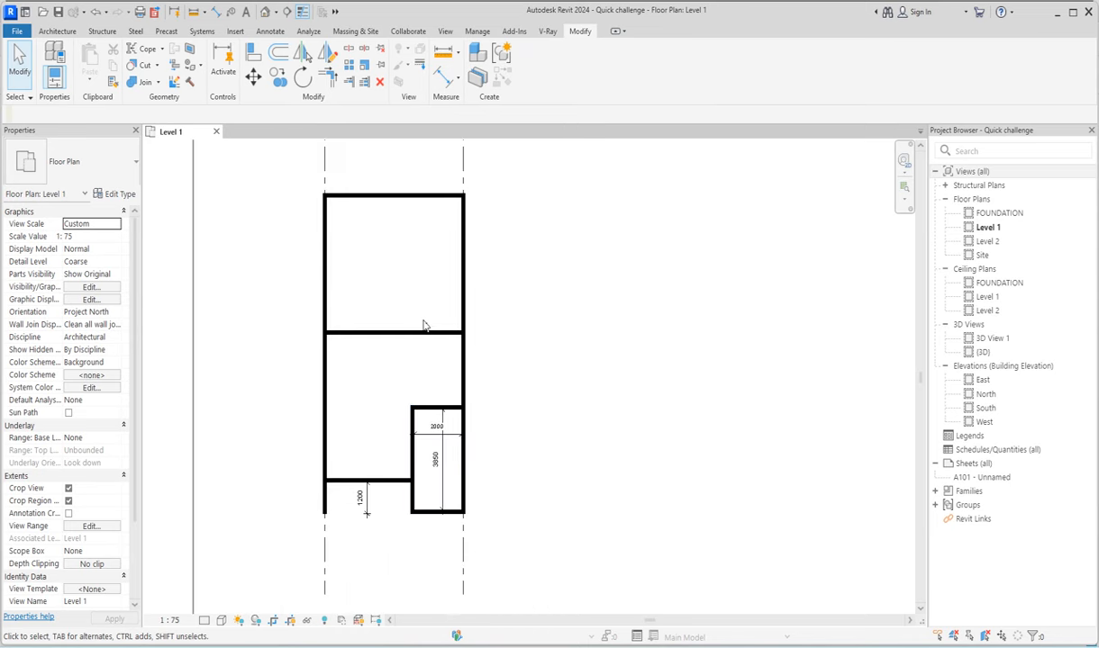
scroll(423, 334, "up", 1)
left_click(397, 331)
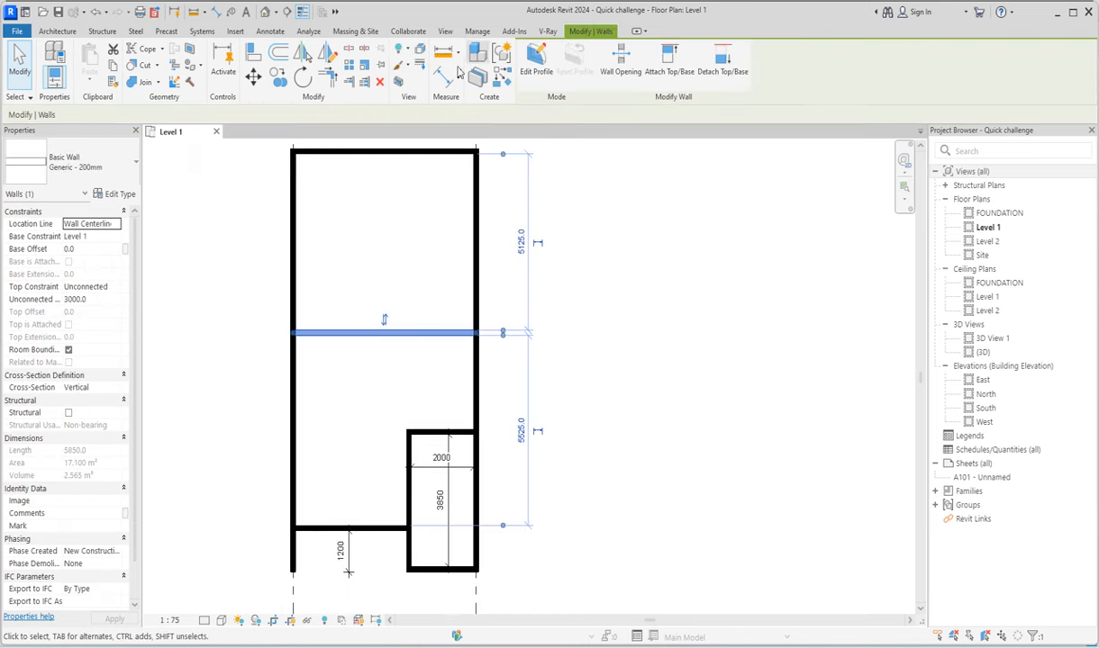
key("c")
key("s")
left_click(409, 333)
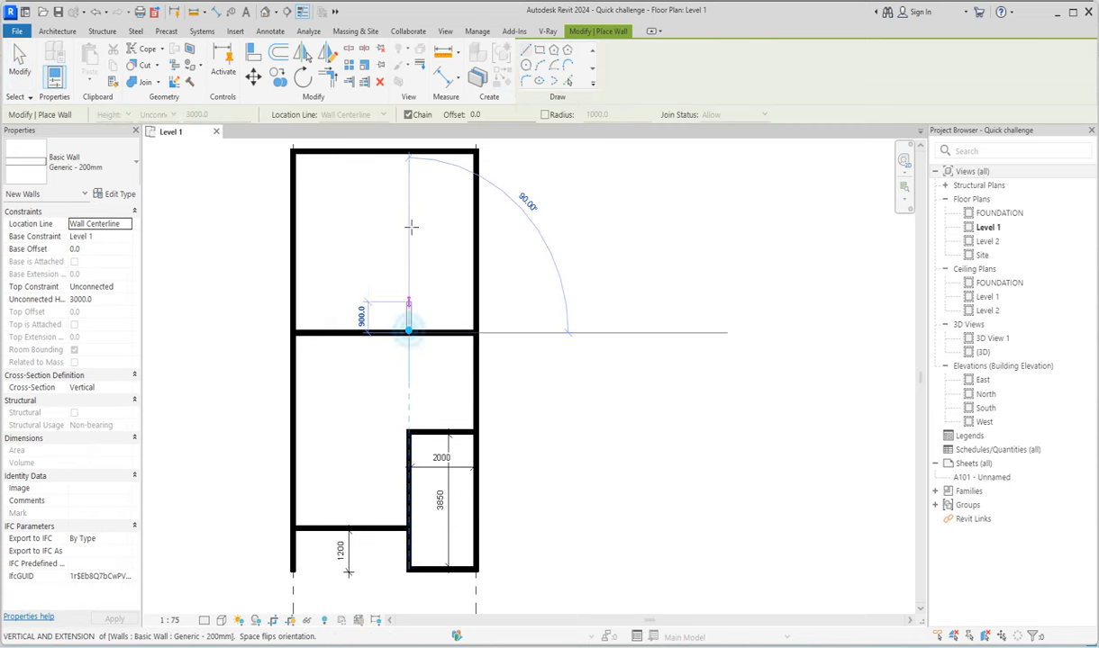
left_click(408, 153)
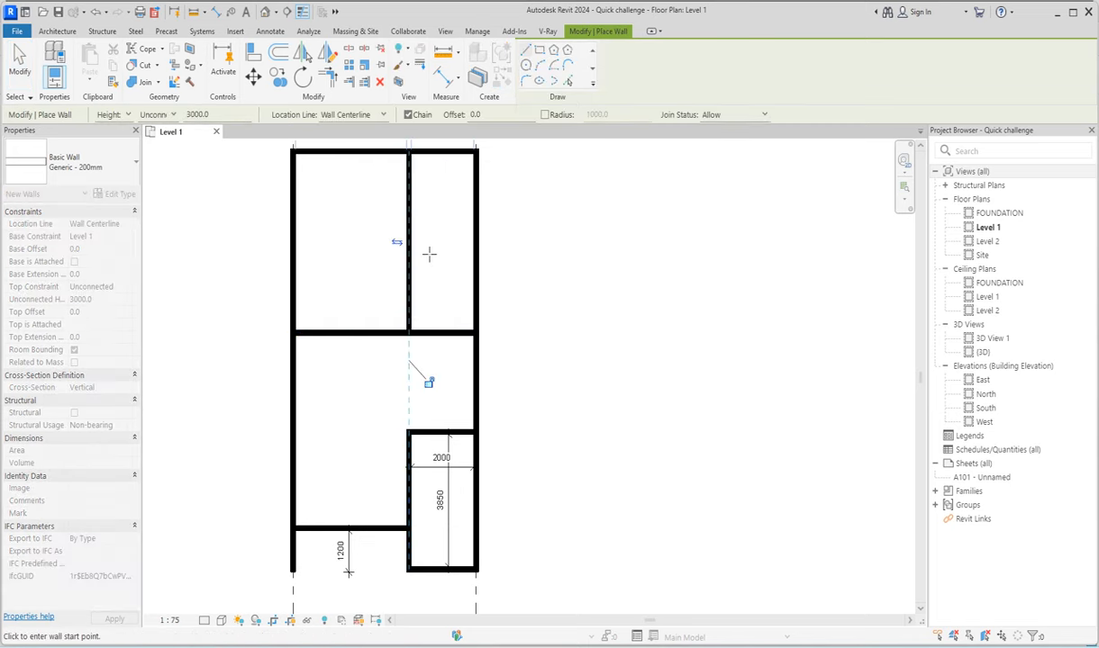
Step: Draw a horizontal partition from the new vertical partition to the outer right wall, about 1525 mm above the middle partition
scroll(419, 265, "up", 2)
left_click(402, 276)
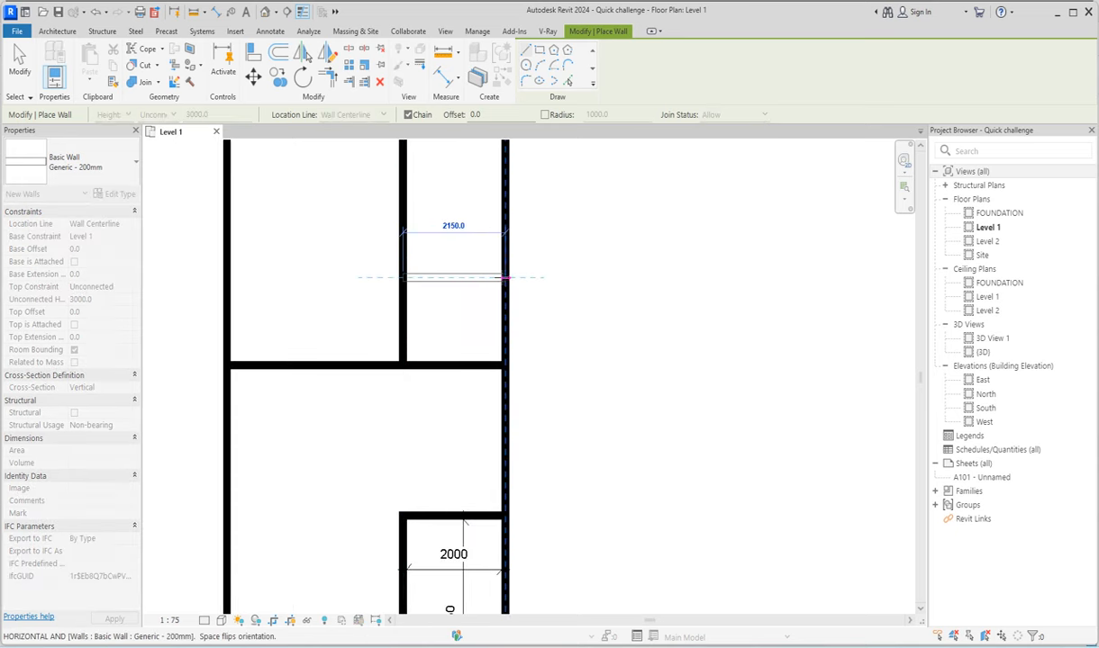
left_click(502, 277)
scroll(633, 292, "down", 2)
scroll(633, 292, "up", 2)
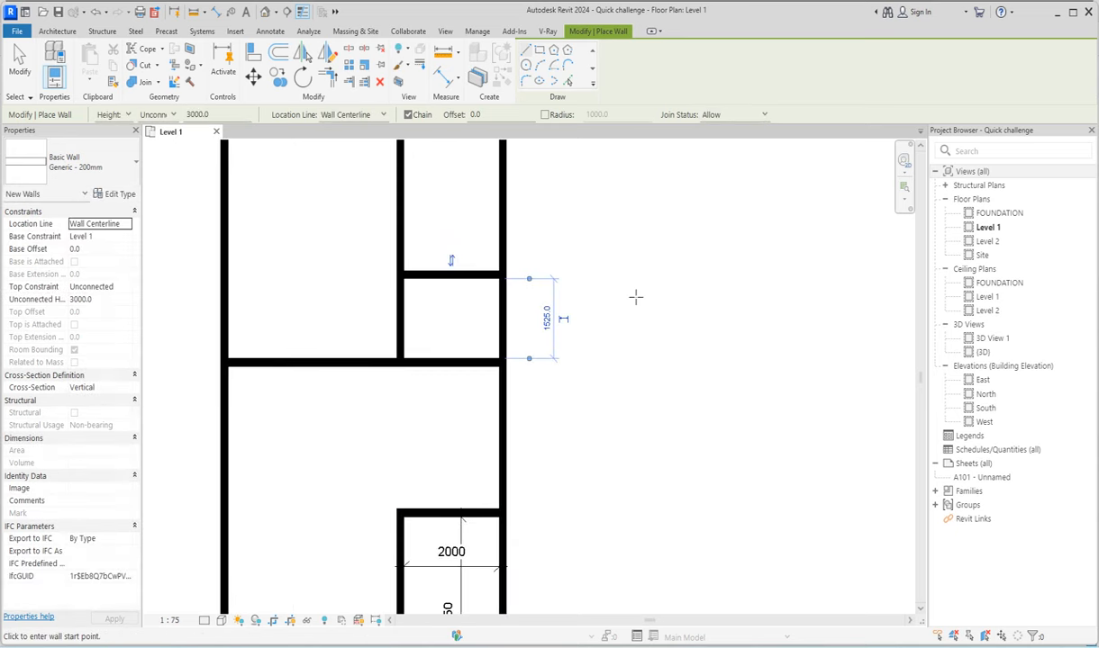
right_click(628, 223)
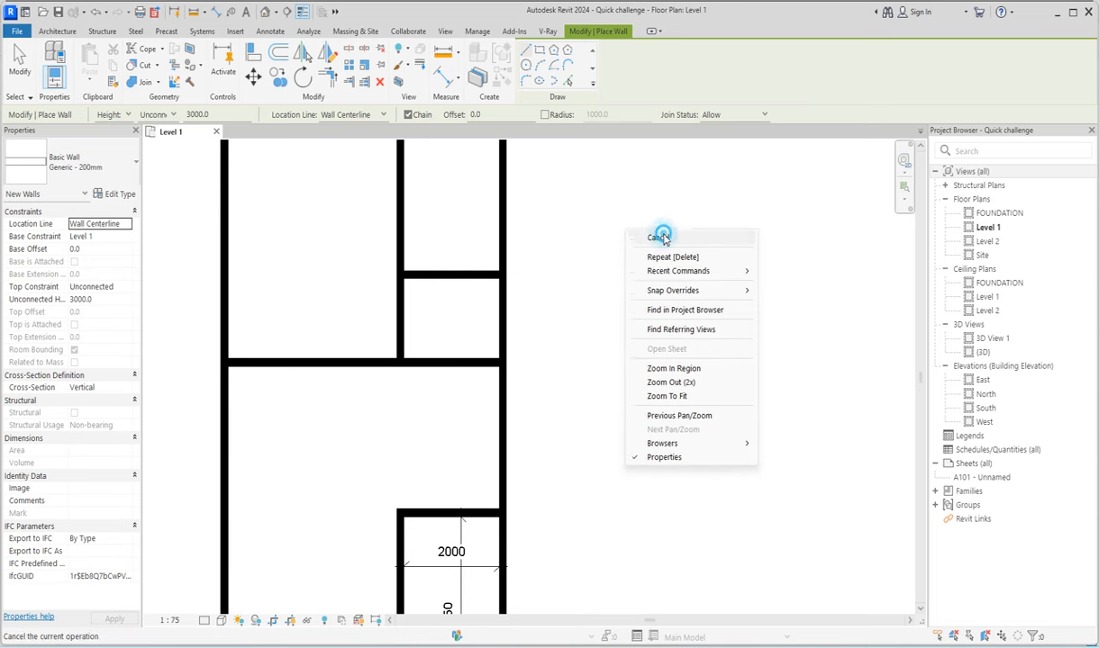
left_click(659, 234)
Step: Shorten the middle partition so its right end stops at the vertical partition
scroll(389, 350, "down", 2)
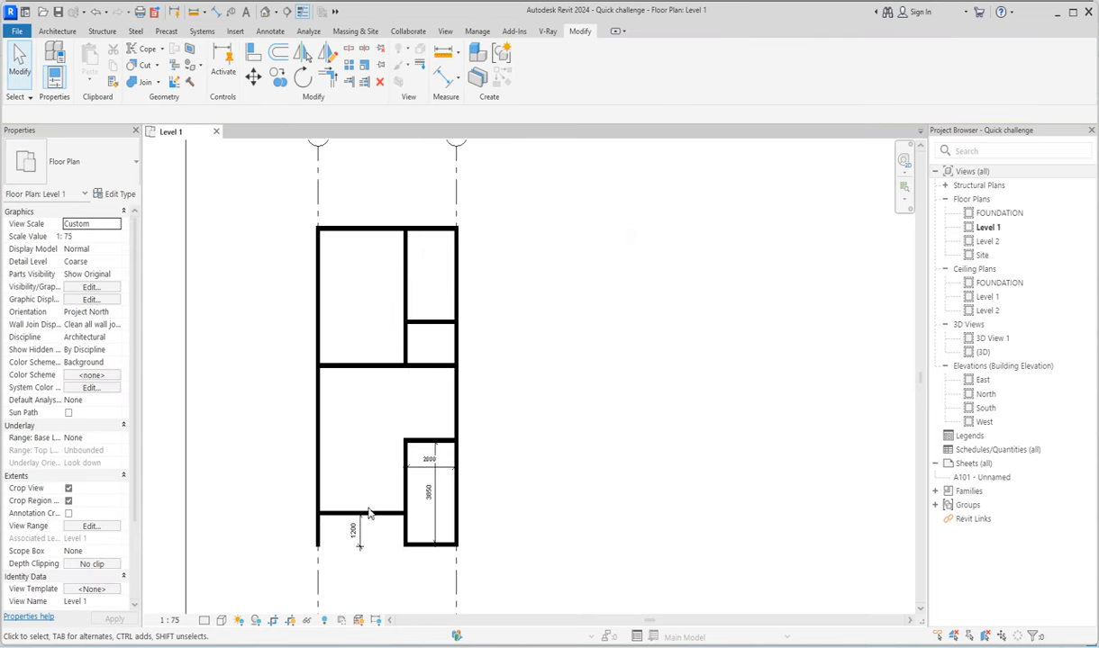
scroll(368, 510, "up", 1)
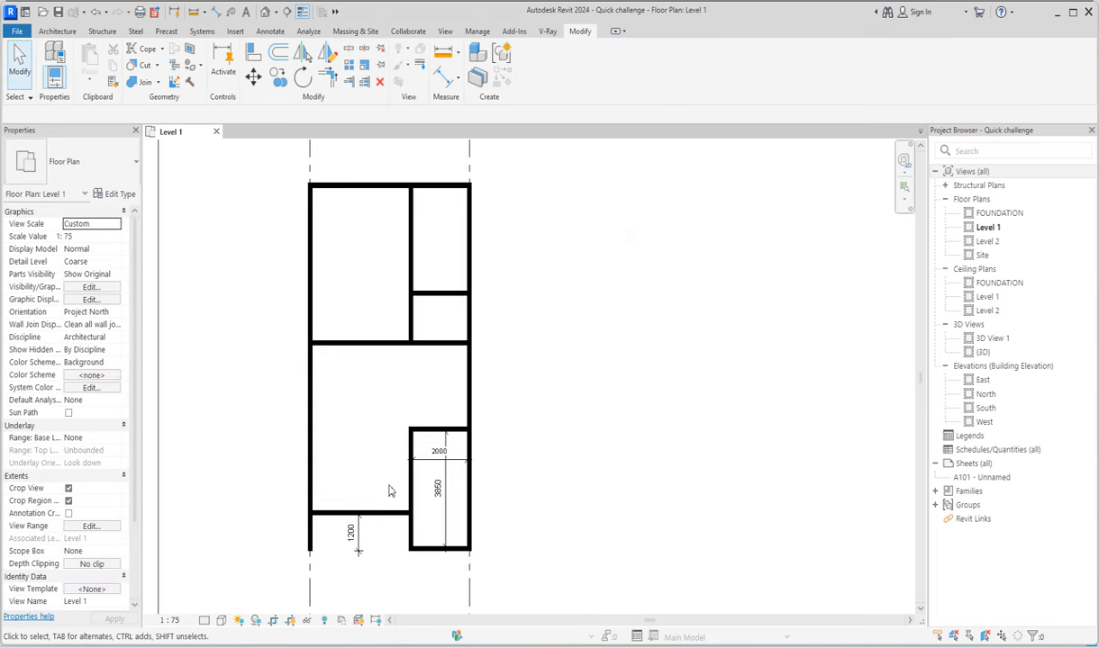
left_click(441, 343)
left_click_drag(469, 343, 409, 343)
left_click(535, 371)
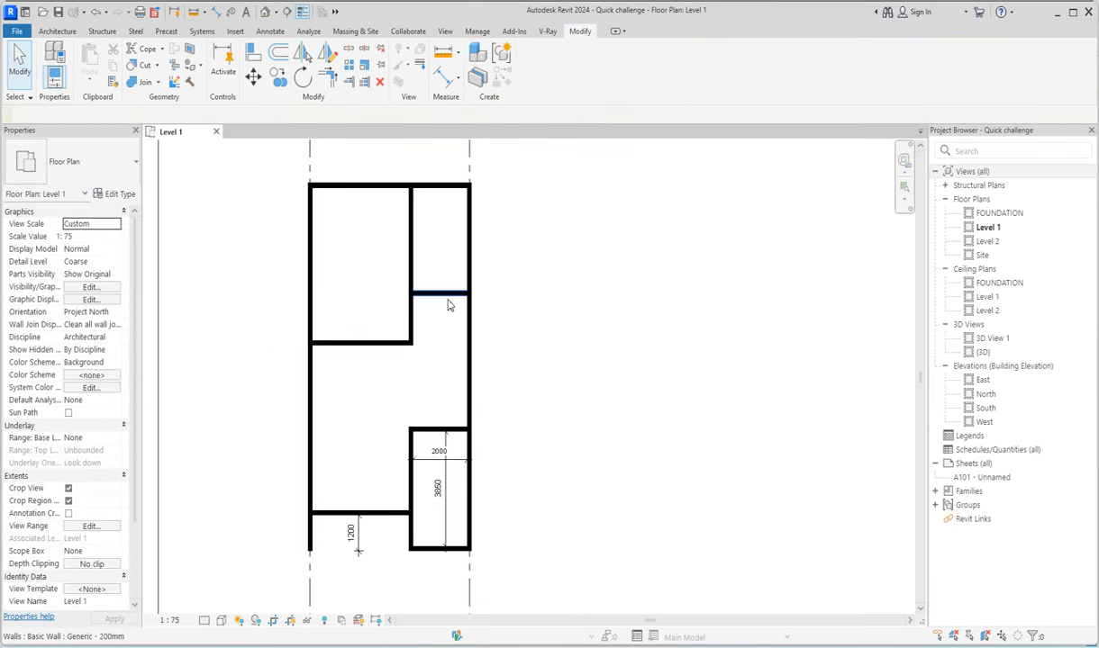
Step: Draw a second horizontal wall between the vertical partition and the outer right wall, just below the top wall
left_click(422, 184)
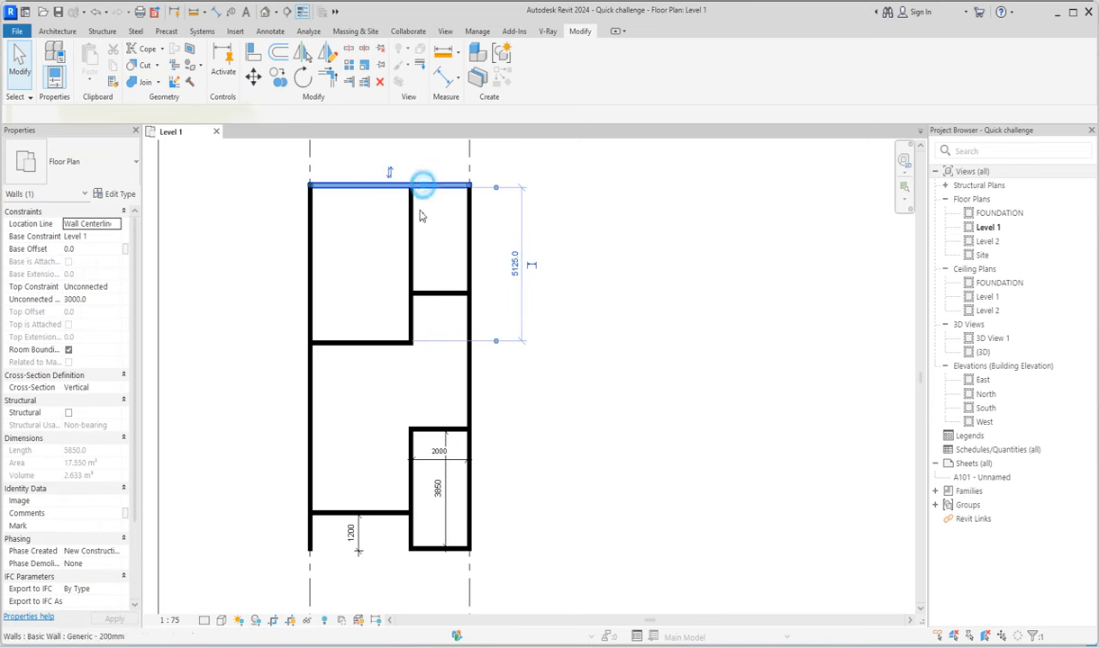
left_click(494, 88)
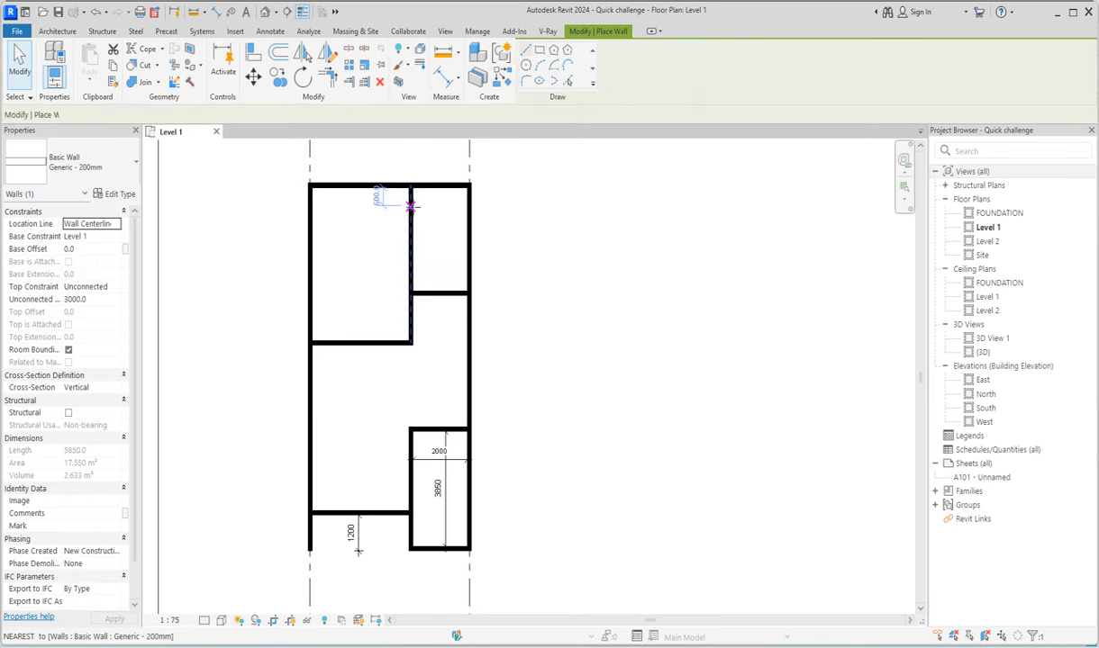
left_click(469, 209)
left_click(412, 209)
key("Escape")
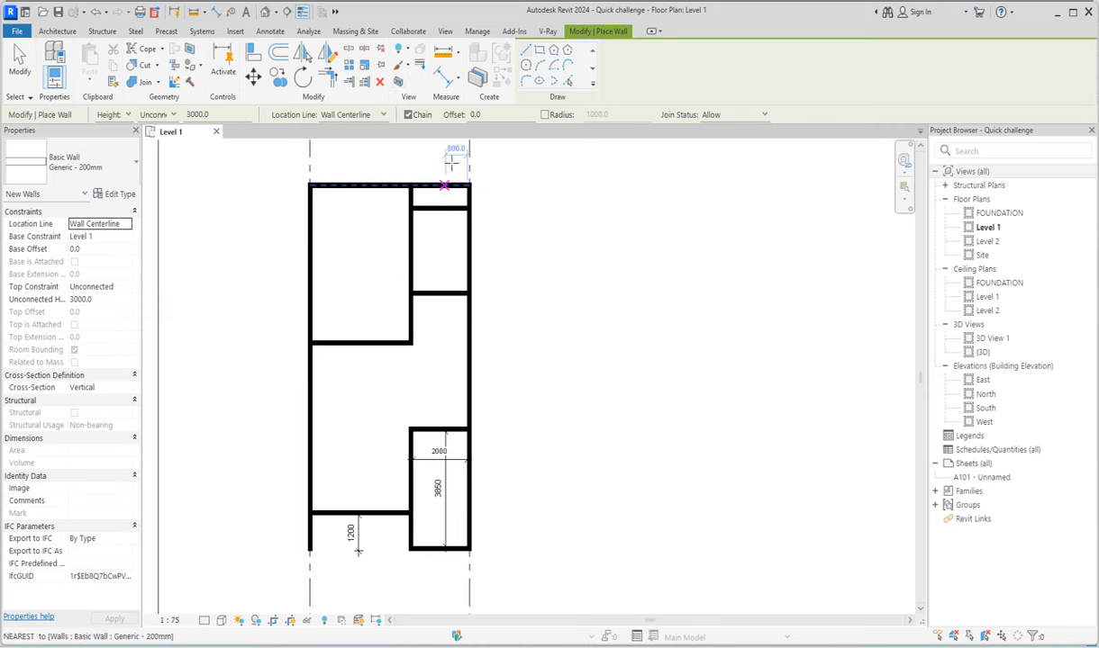
key("Escape")
Step: Shorten the top wall so its right end stops at the vertical partition
left_click(442, 182)
left_click_drag(455, 181, 409, 184)
left_click(513, 214)
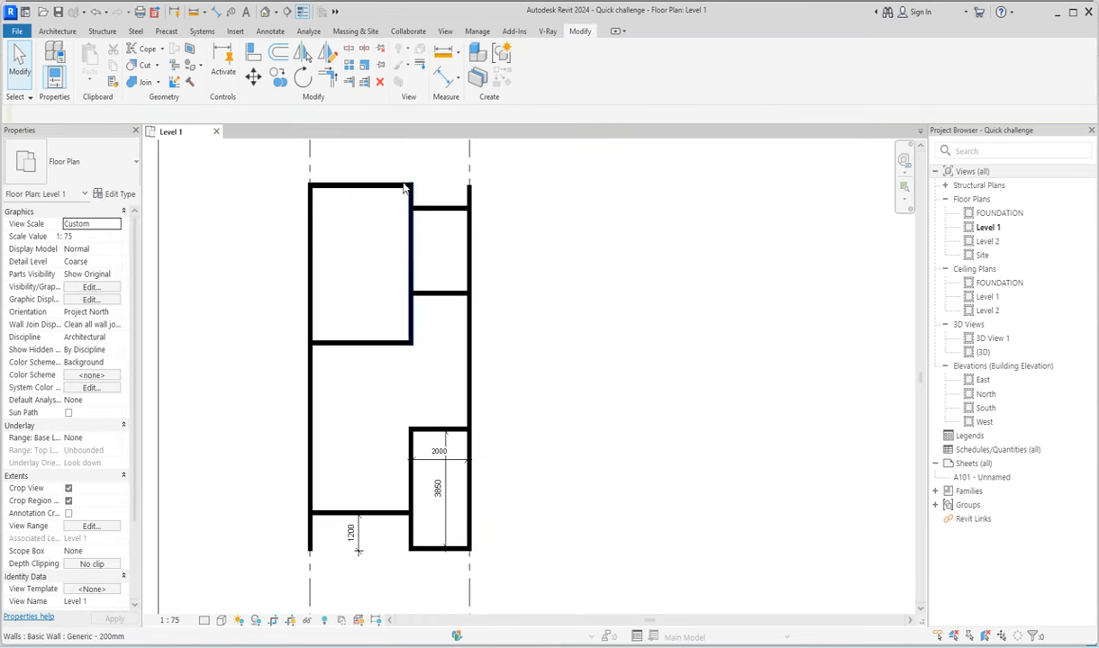
Step: Align the outer right wall's upper end with the outer face of the top wall
left_click(250, 54)
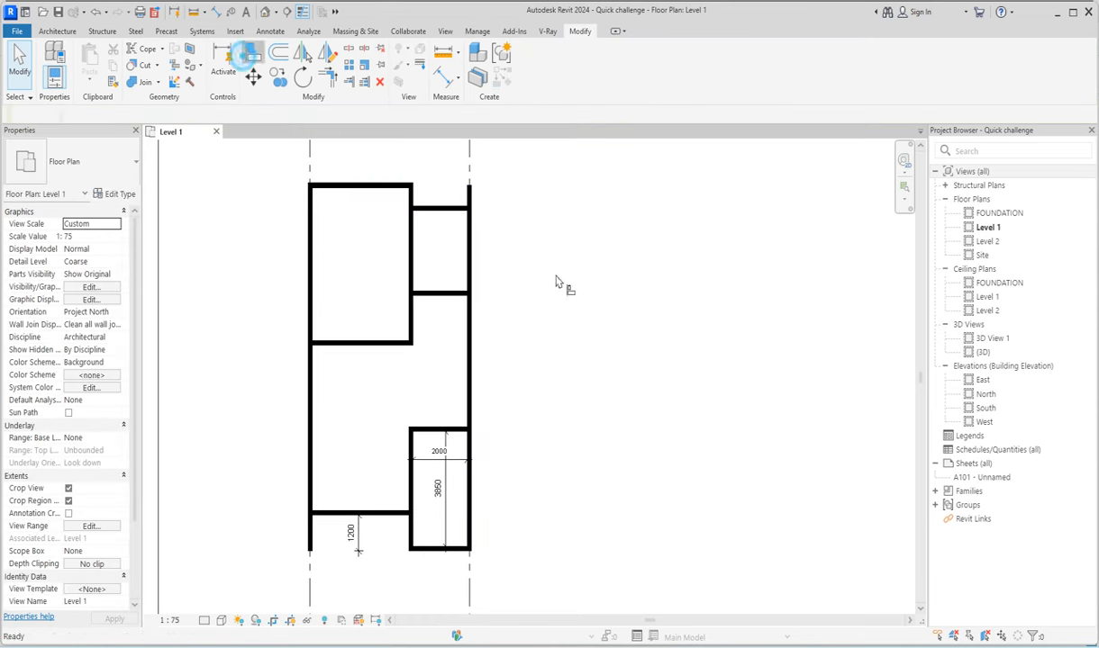
left_click(375, 180)
scroll(477, 195, "up", 3)
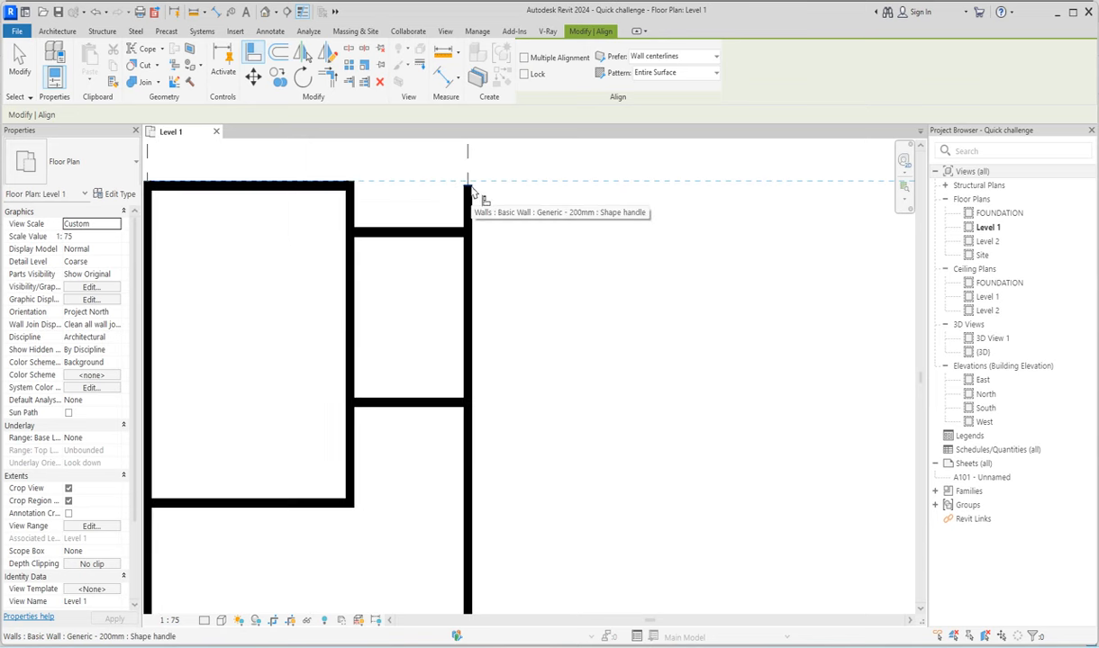
left_click(478, 201)
scroll(522, 213, "down", 2)
key("Escape")
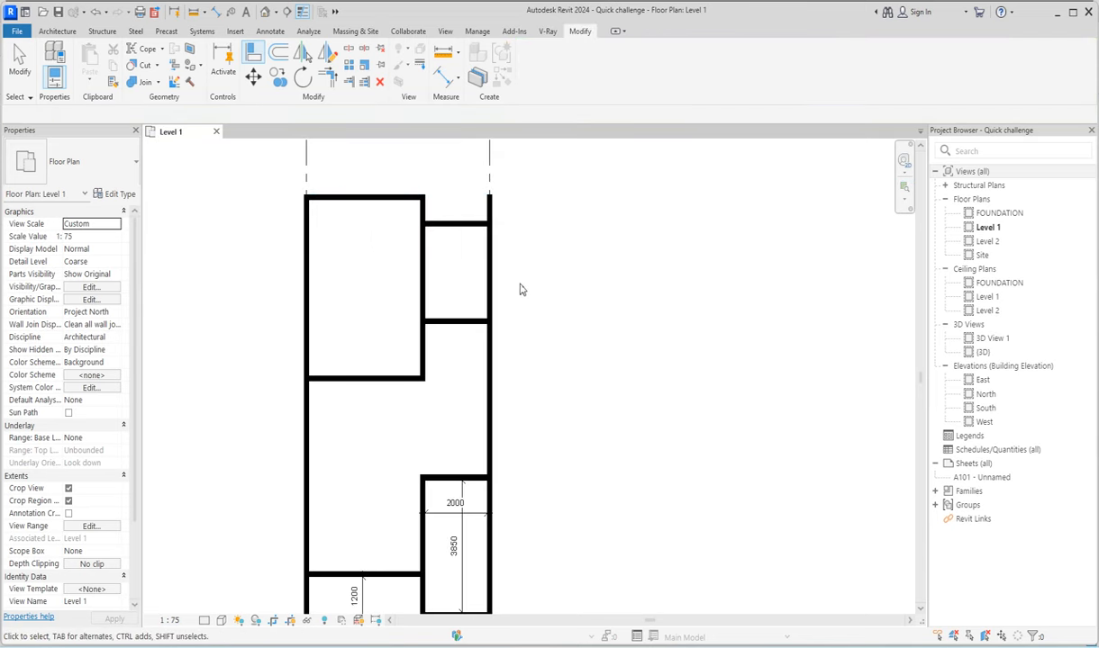
Step: Move the small room's upper wall by setting the room's inner length to 3700 mm
scroll(545, 322, "down", 2)
scroll(471, 393, "up", 4)
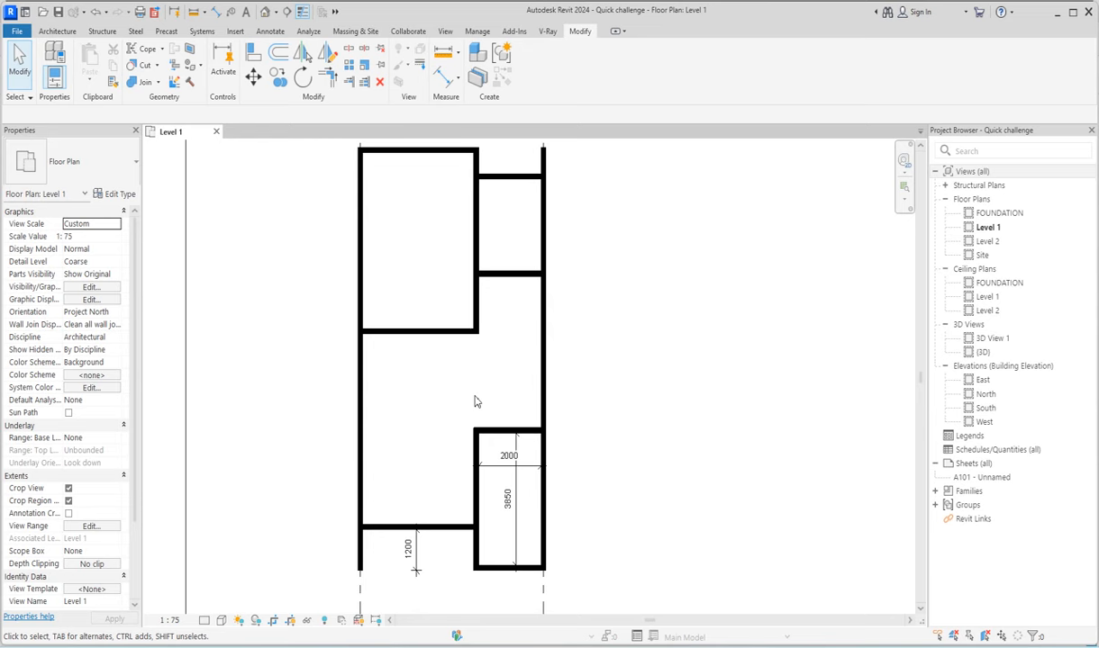
scroll(475, 397, "down", 5)
scroll(498, 447, "up", 5)
left_click(492, 432)
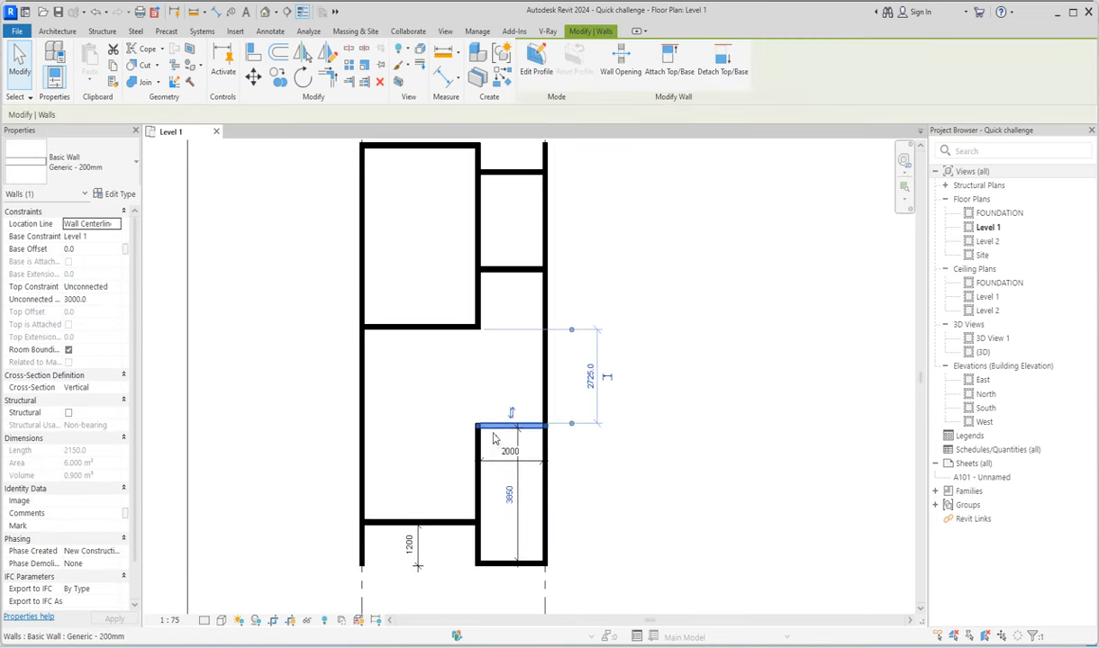
left_click(510, 495)
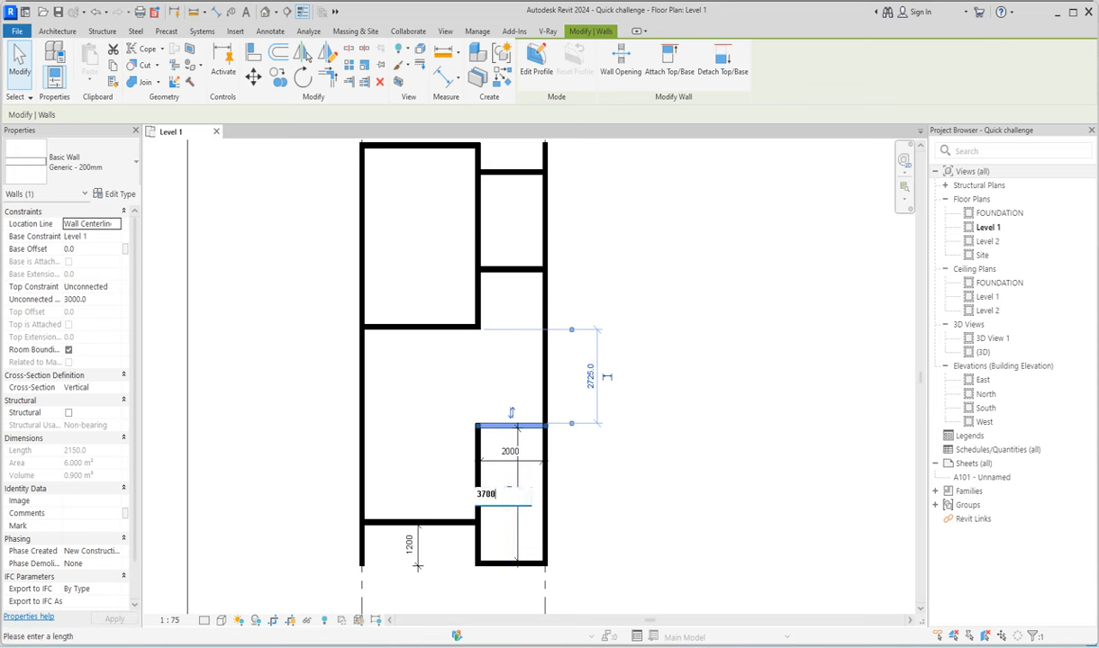
type("3700")
key("Return")
left_click(730, 441)
Step: Place M_Single-Flush 0915 x 2134mm doors in the lower partition beside the small room and in the vertical partition's lower section below the cross wall
scroll(495, 330, "up", 2)
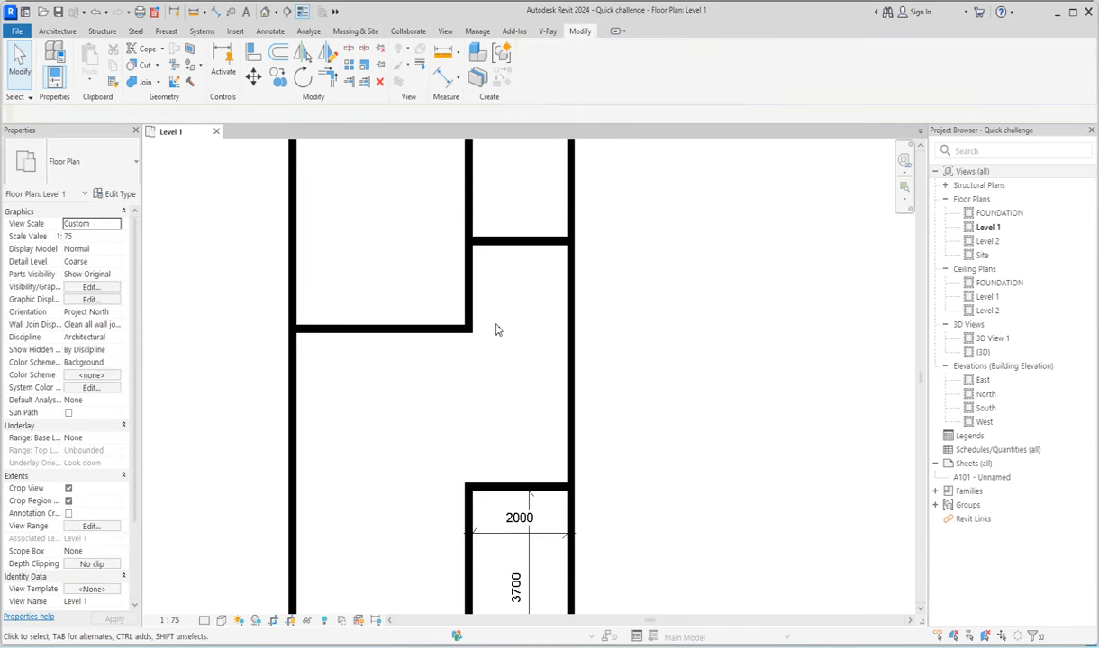
scroll(495, 364, "down", 2)
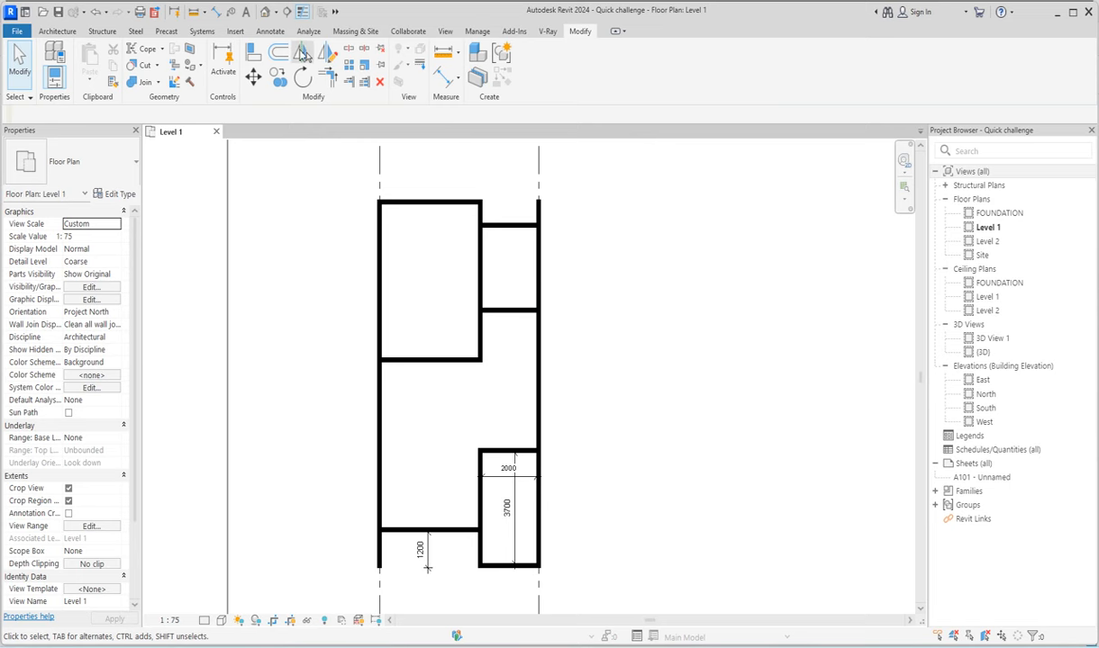
left_click(56, 32)
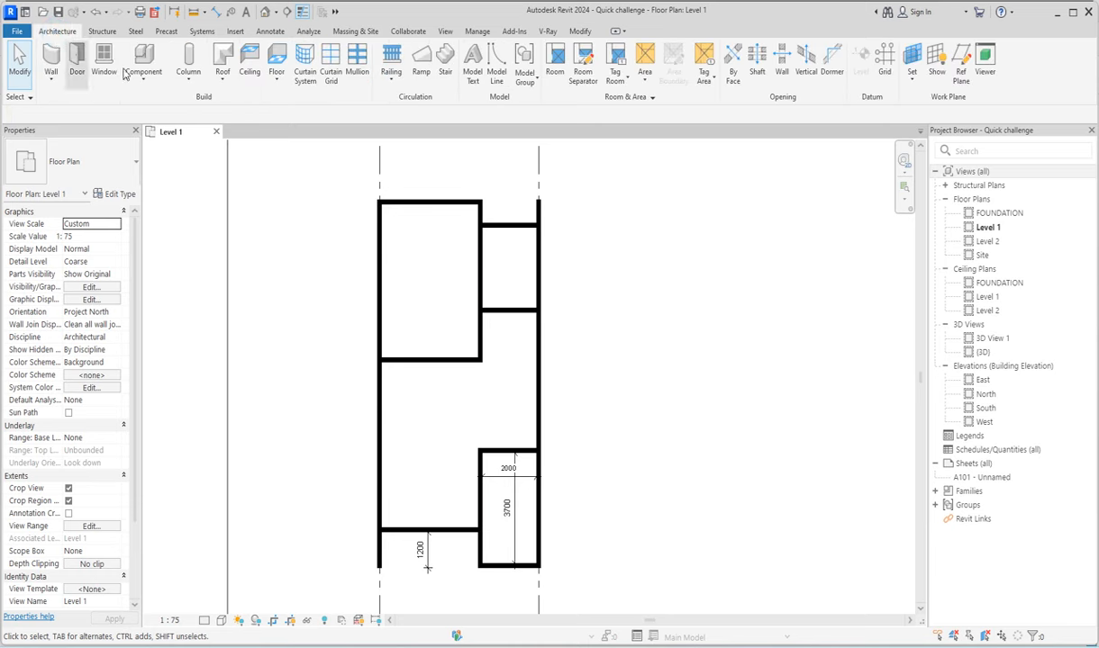
left_click(78, 65)
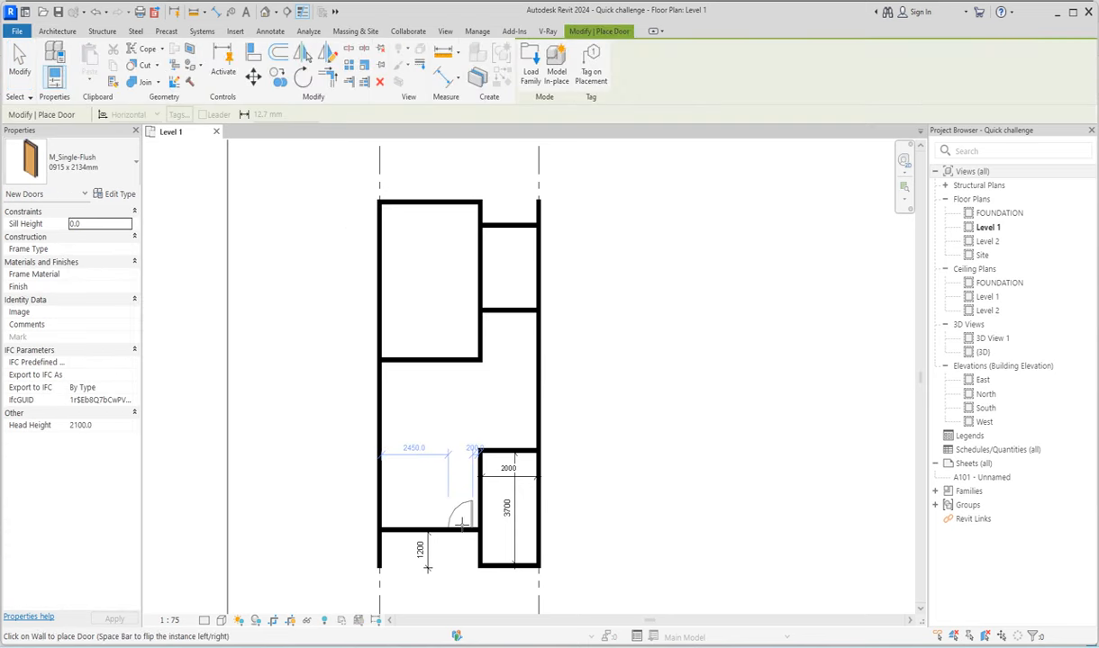
left_click(456, 515)
scroll(482, 471, "up", 2)
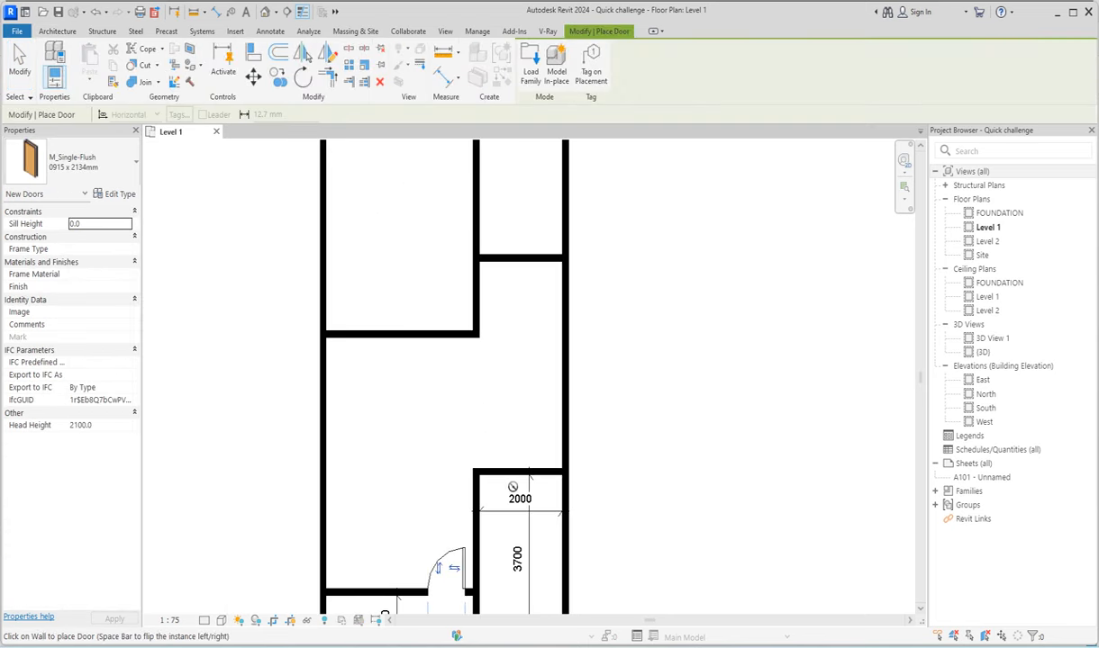
left_click(474, 300)
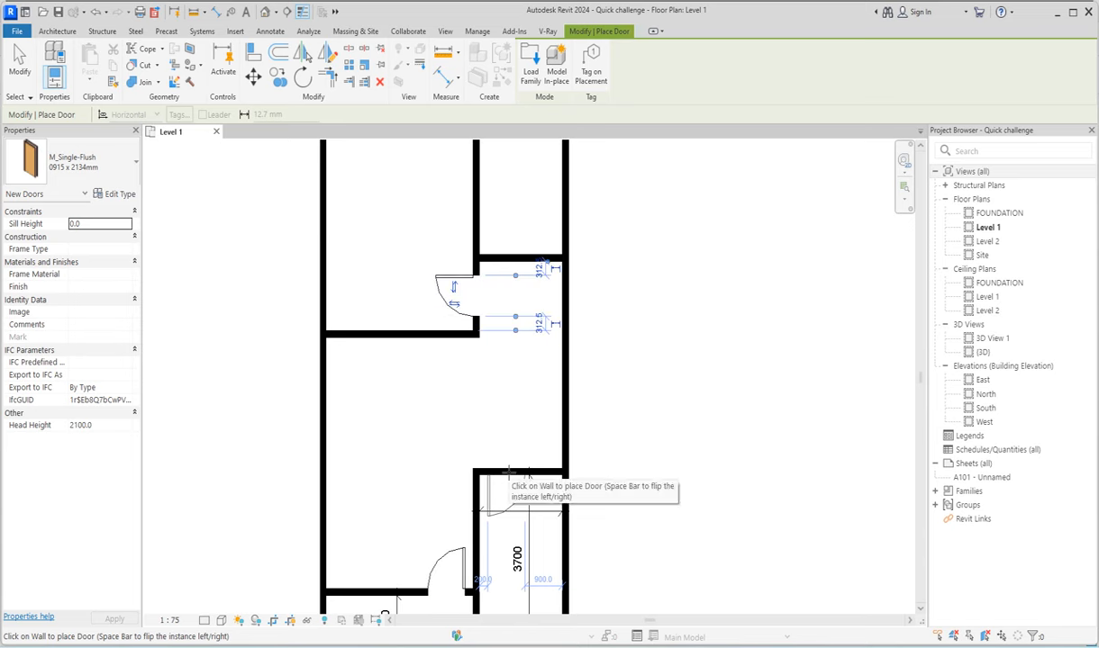
Step: Place a door in the small room's upper wall, about 1000 mm from its left wall, and flip the hinge towards the outer right wall
left_click(529, 475)
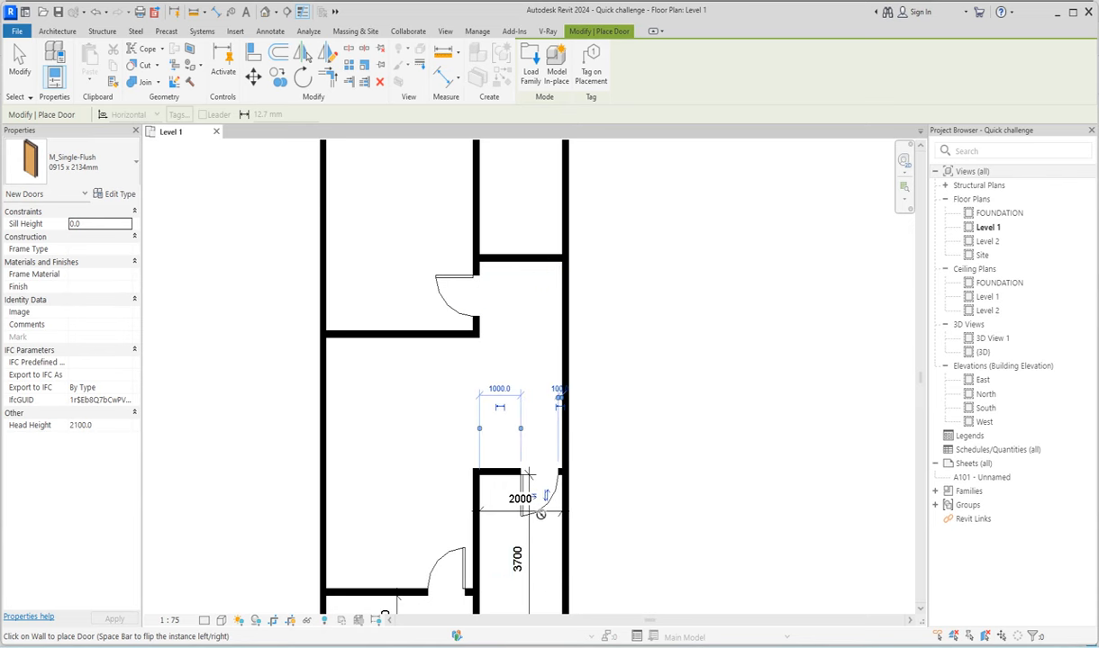
left_click(535, 498)
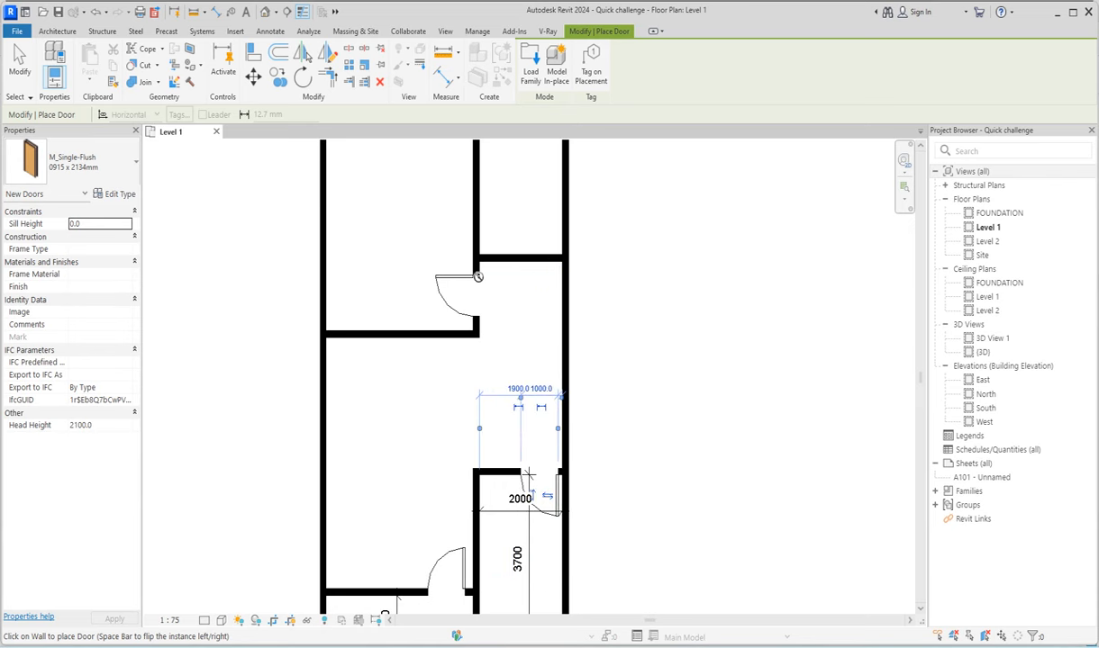
scroll(524, 294, "down", 3)
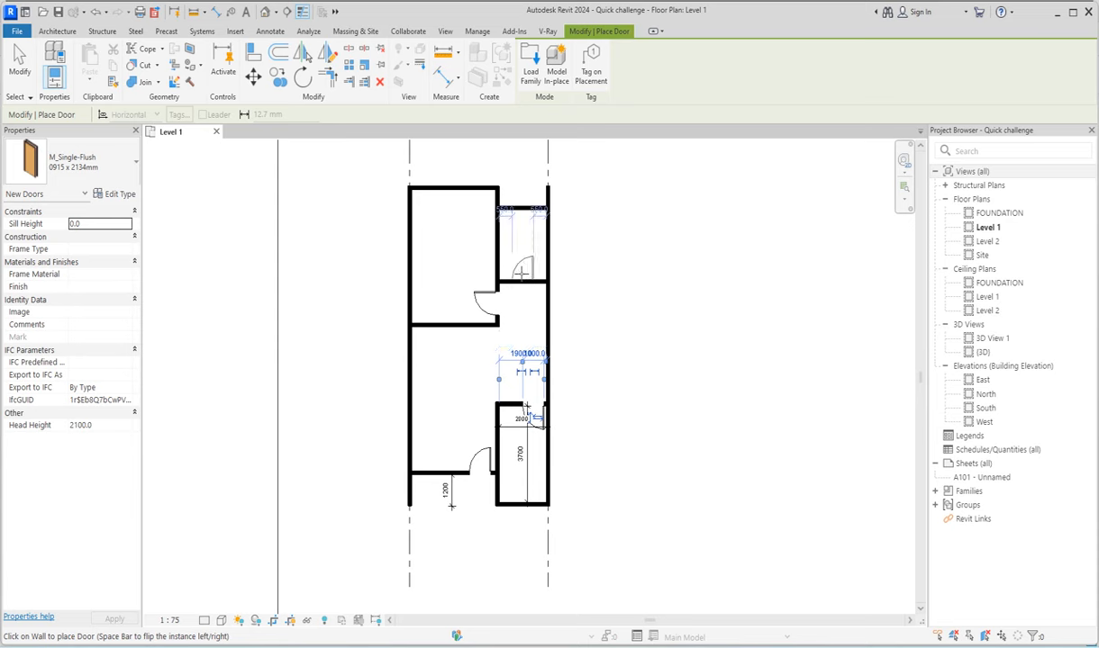
Step: Place an M_Single-Flush 0915 x 2134mm door centred in the lower wall of the narrow upper-right room, swinging into that room
left_click(522, 272)
right_click(616, 239)
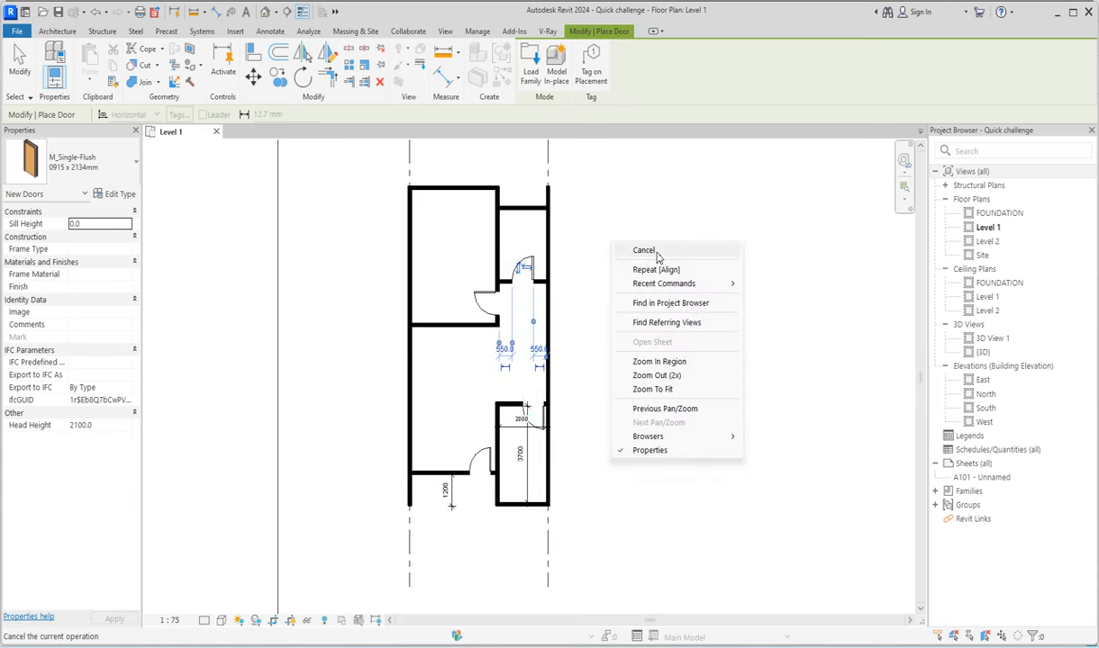
left_click(640, 225)
right_click(645, 231)
left_click(671, 238)
scroll(522, 432, "up", 3)
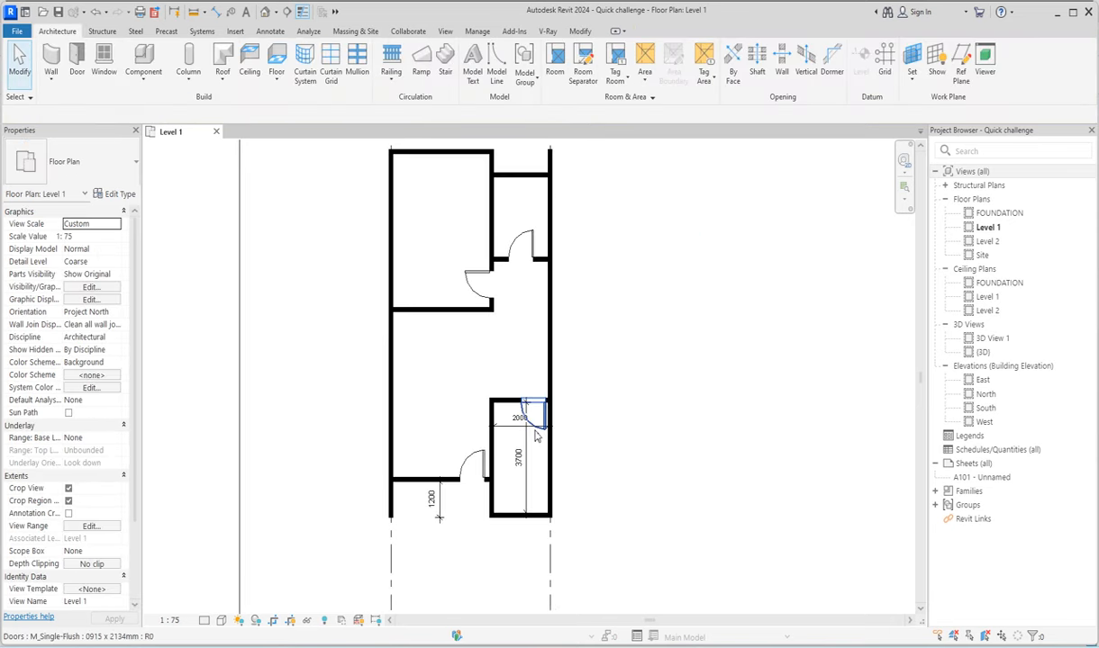
left_click(527, 414)
left_click(527, 209, "ctrl")
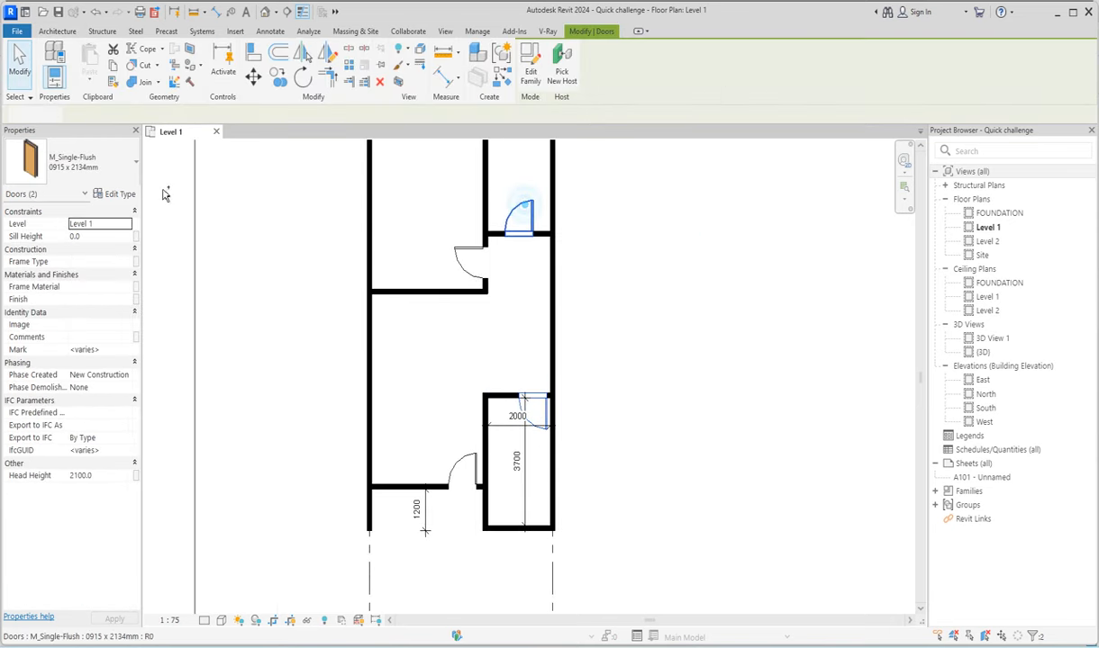
left_click(130, 173)
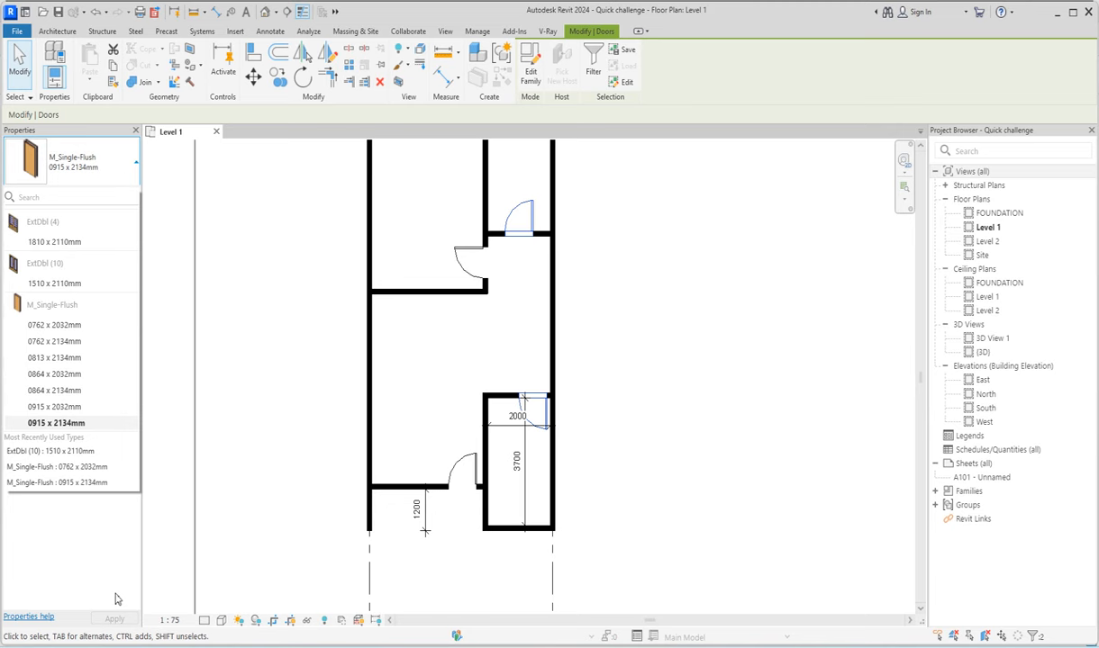
left_click(265, 344)
key("Escape")
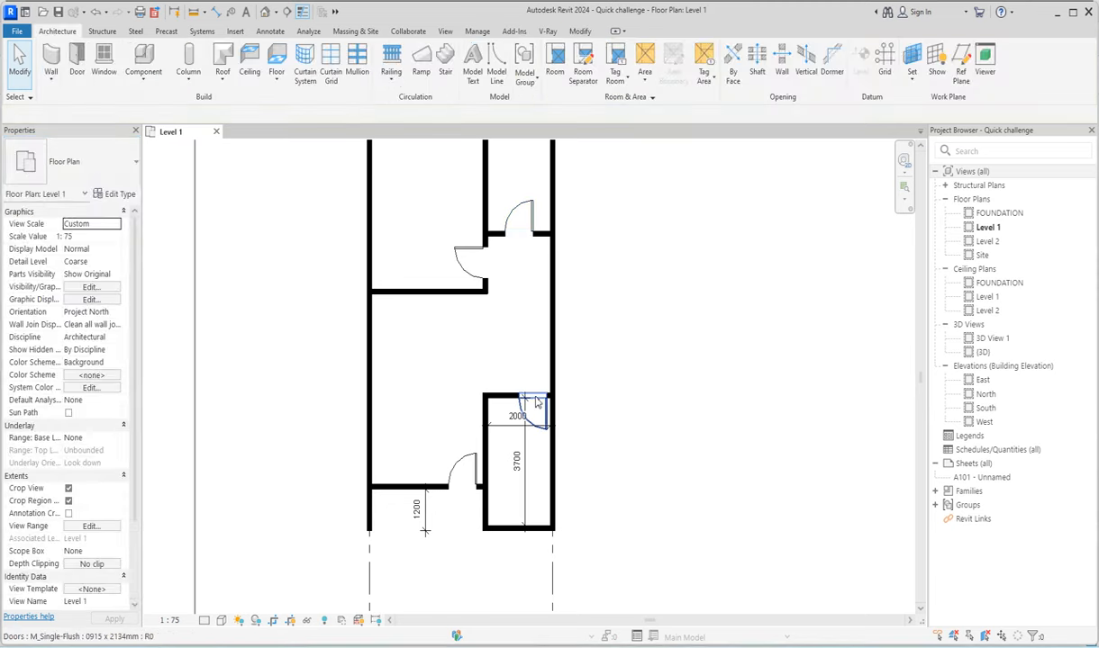
Step: Duplicate the type of the narrow upper-right room's door as "toilet" and set its width to 750 mm
left_click(530, 204)
left_click(115, 193)
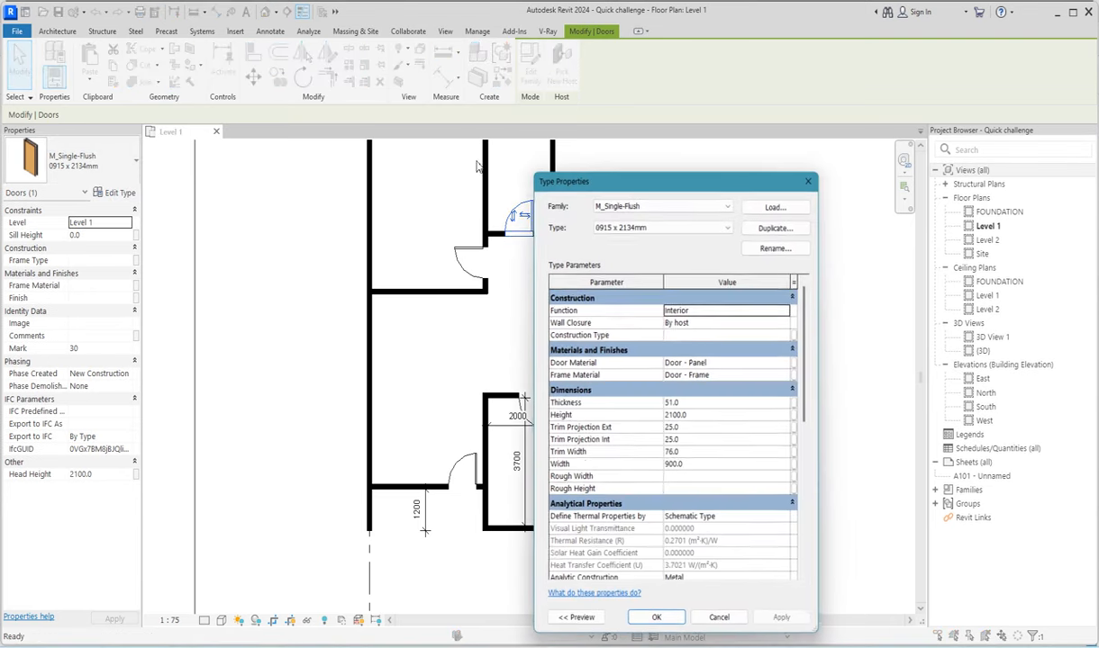
left_click(777, 228)
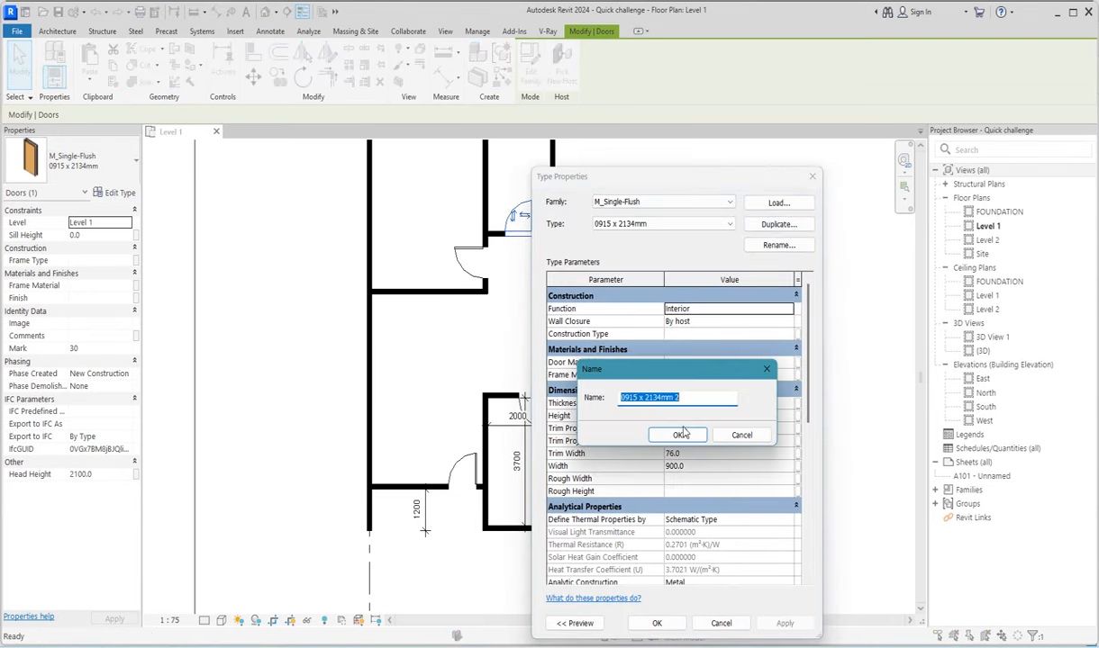
type("toilet")
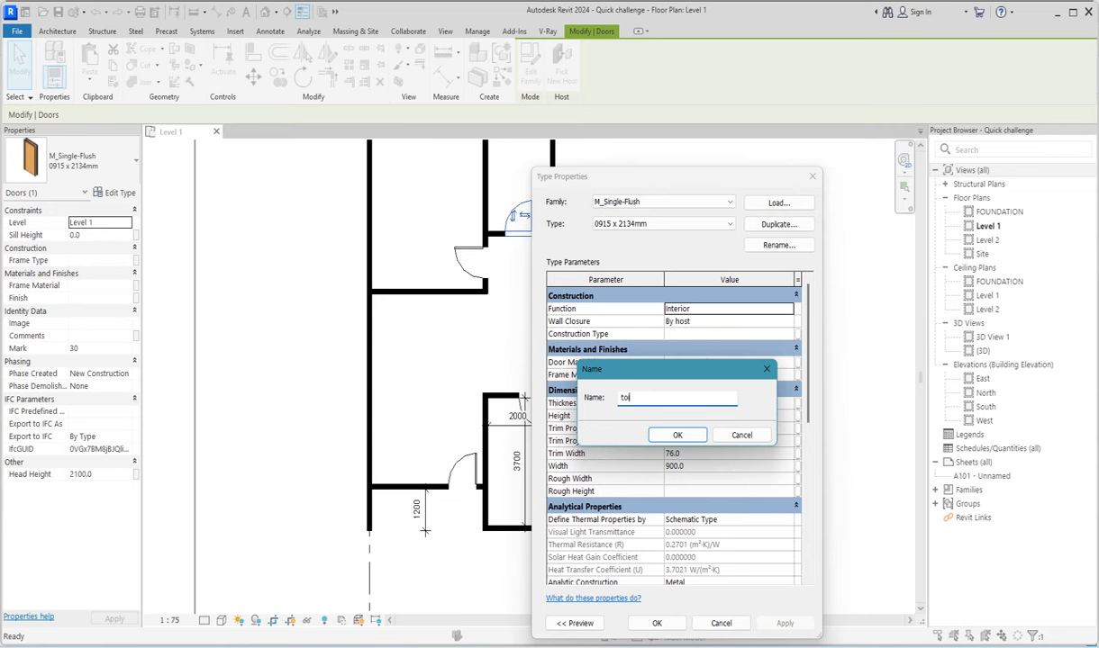
left_click(668, 436)
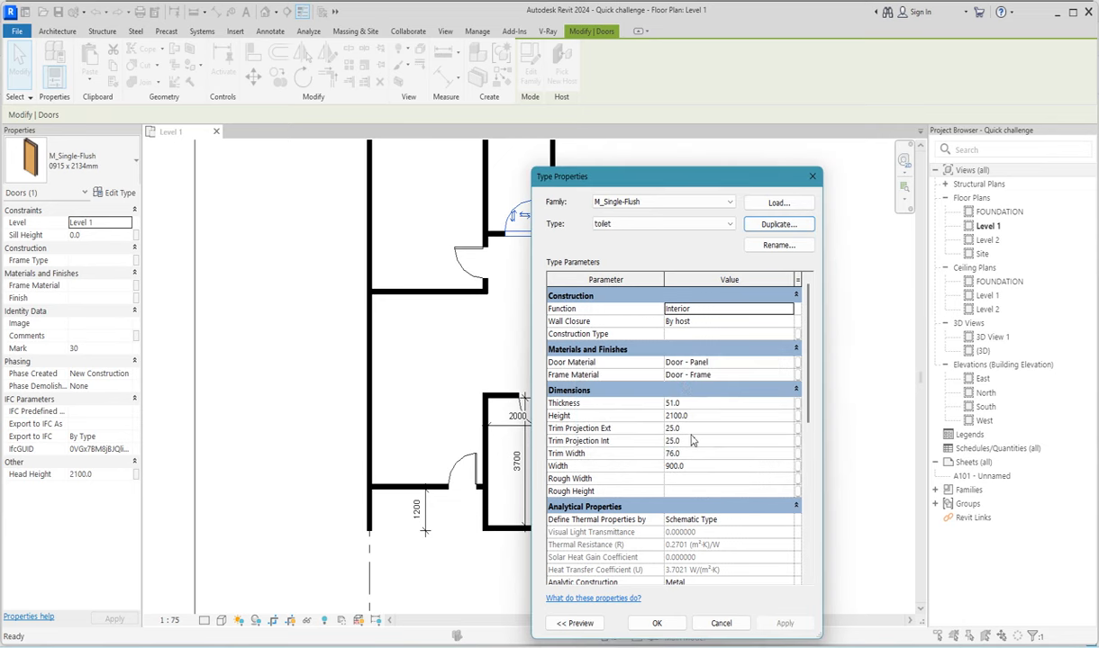
left_click(695, 468)
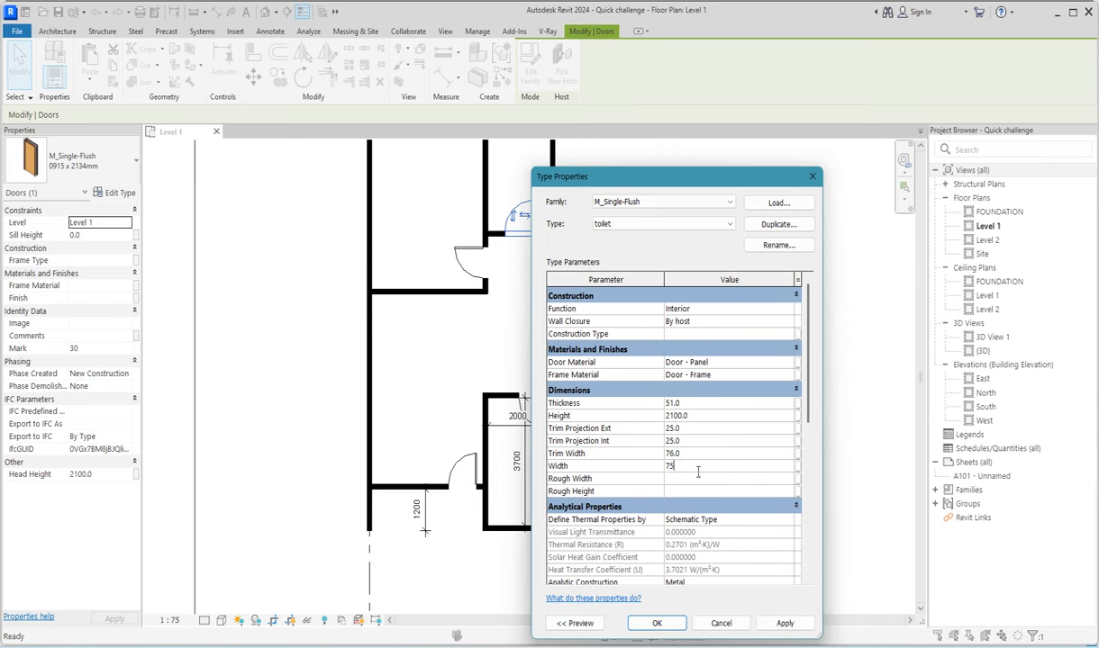
left_click(669, 625)
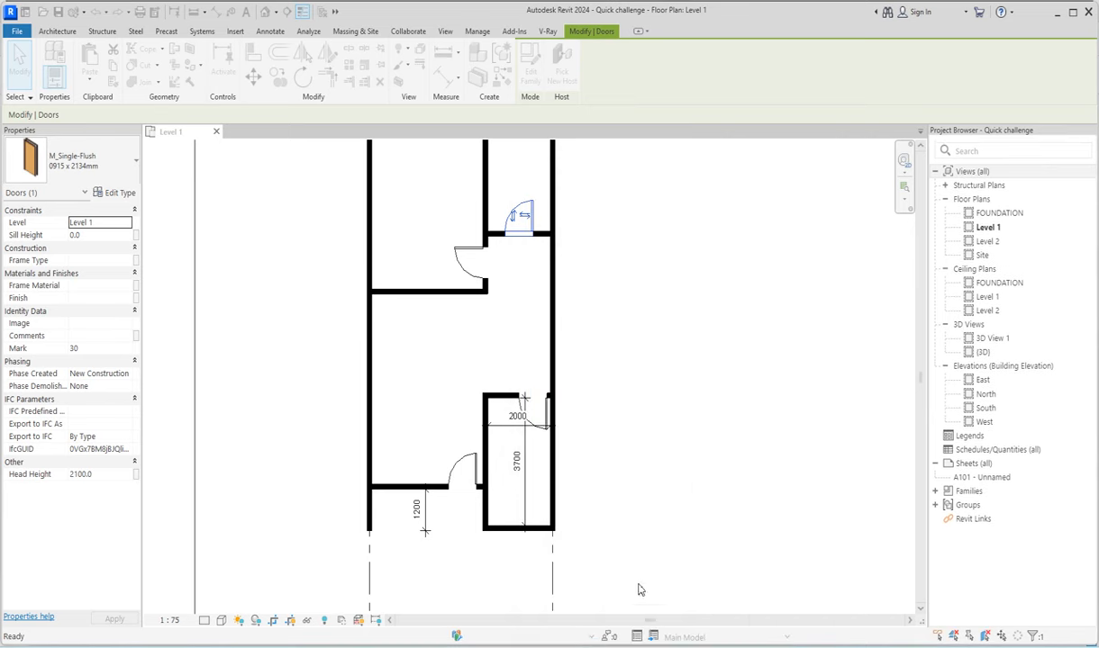
scroll(518, 190, "up", 2)
left_click(501, 342)
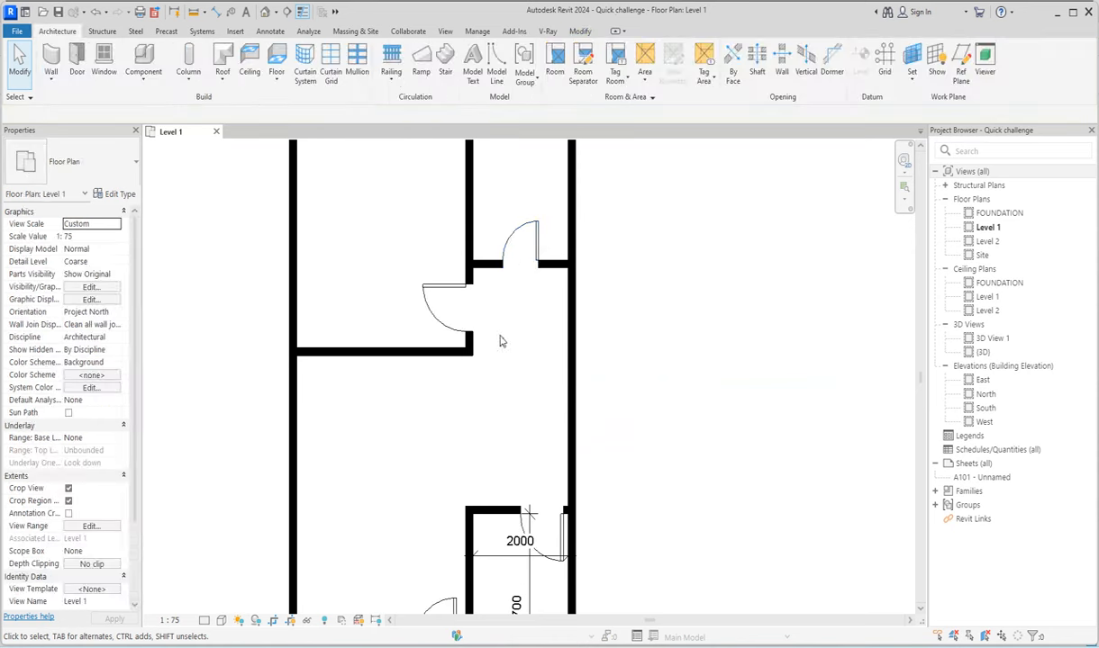
Step: Change the door in the lower partition to ExtDbl (10) 1510 x 2110mm and flip its leaves to open into the main room
scroll(501, 351, "down", 3)
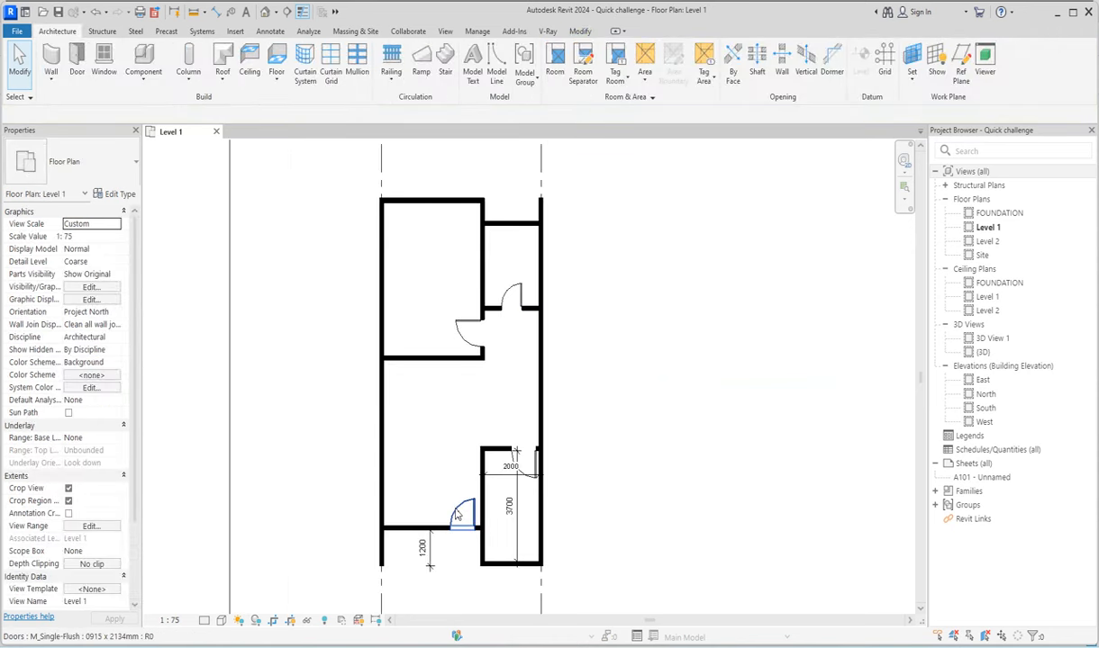
left_click(462, 513)
left_click(130, 160)
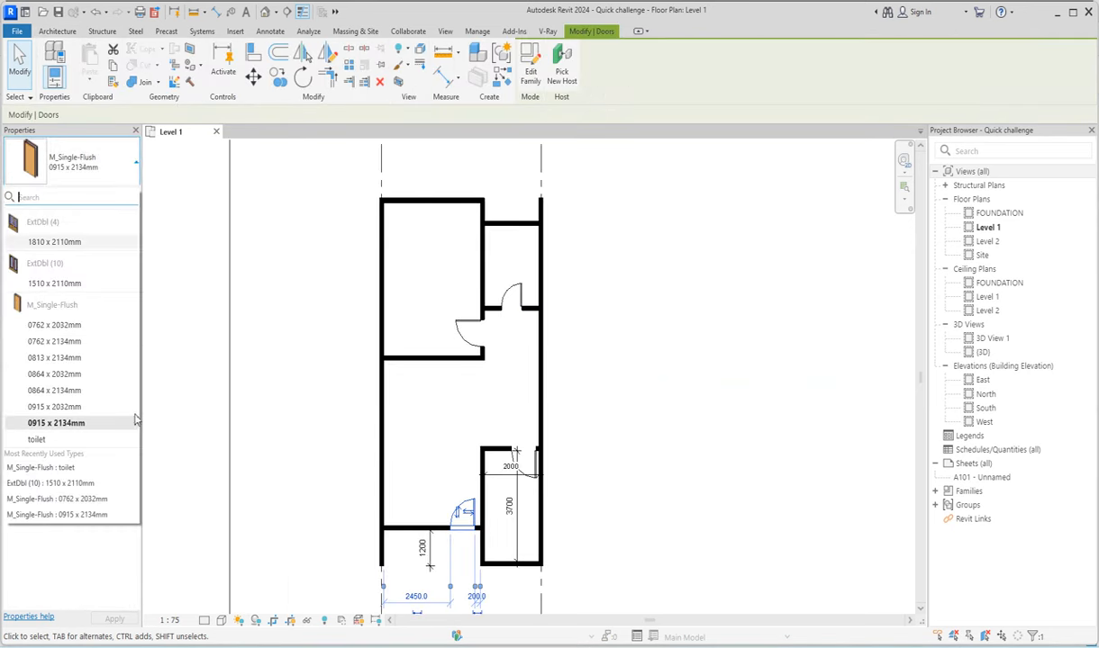
left_click(87, 491)
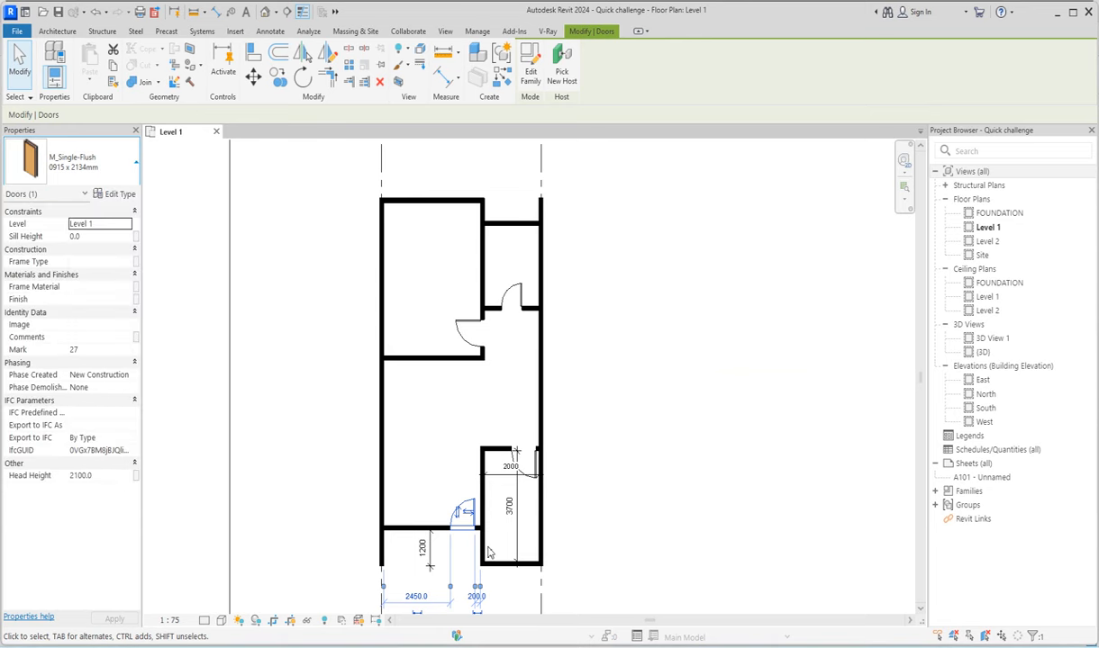
scroll(475, 552, "up", 1)
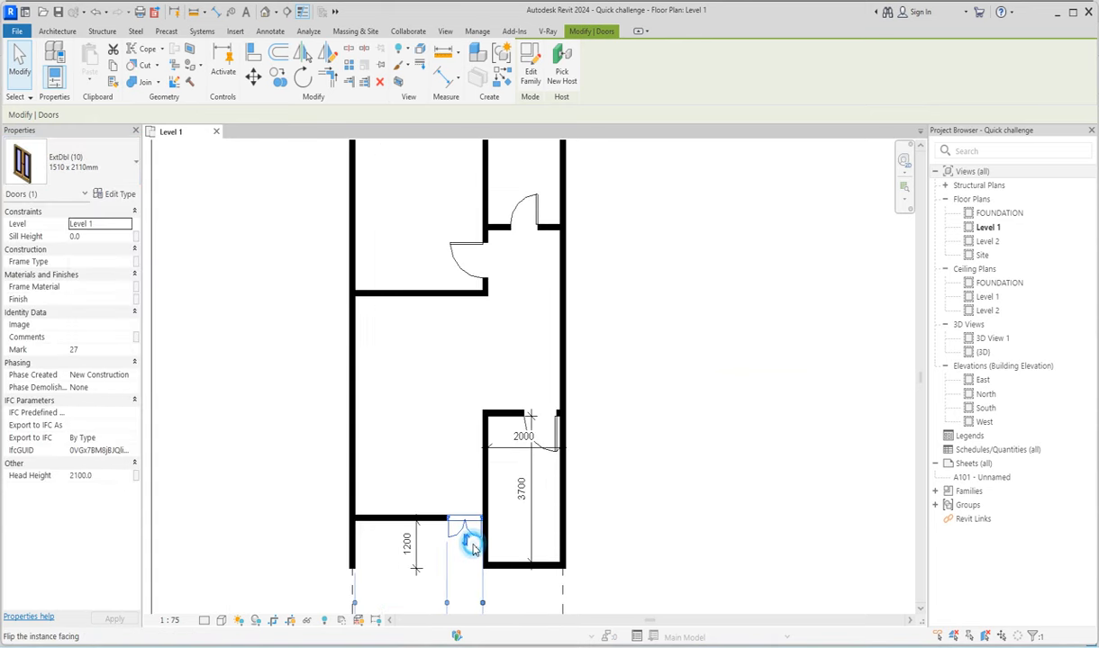
left_click(466, 542)
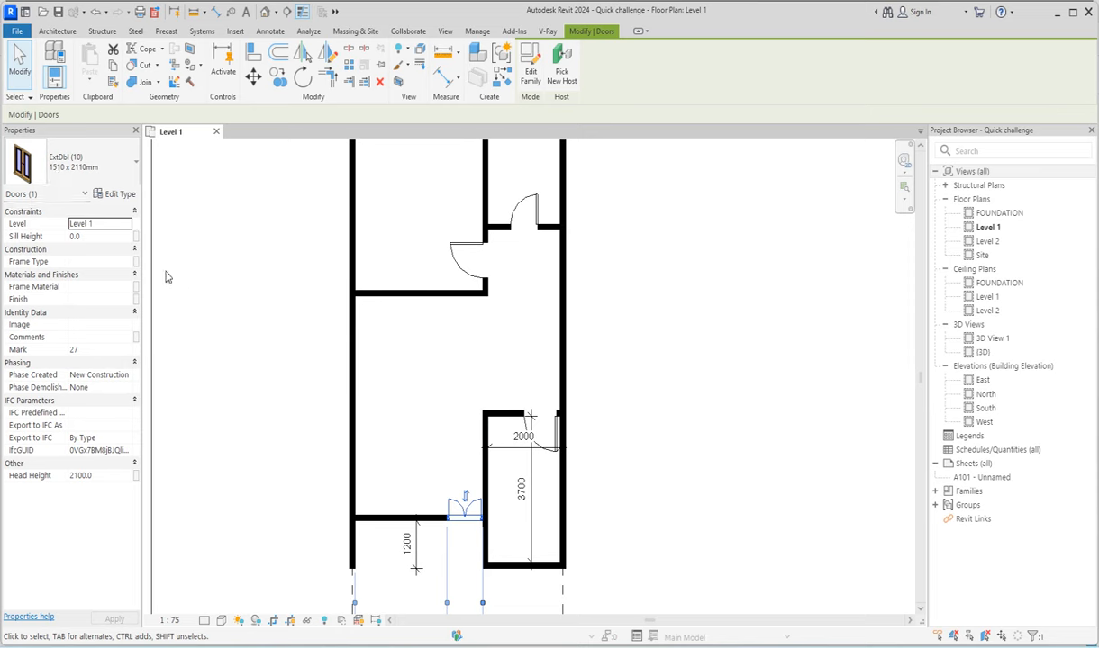
Step: Increase the width of the double door's ExtDbl (10) 1510 x 2110mm type
left_click(117, 194)
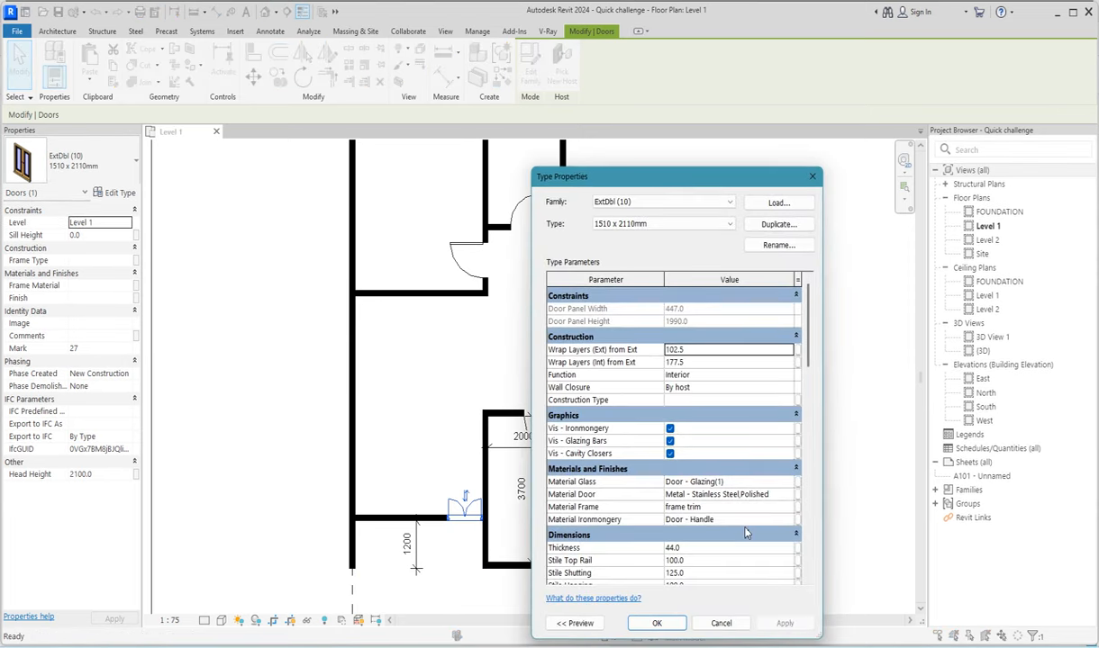
scroll(729, 554, "down", 2)
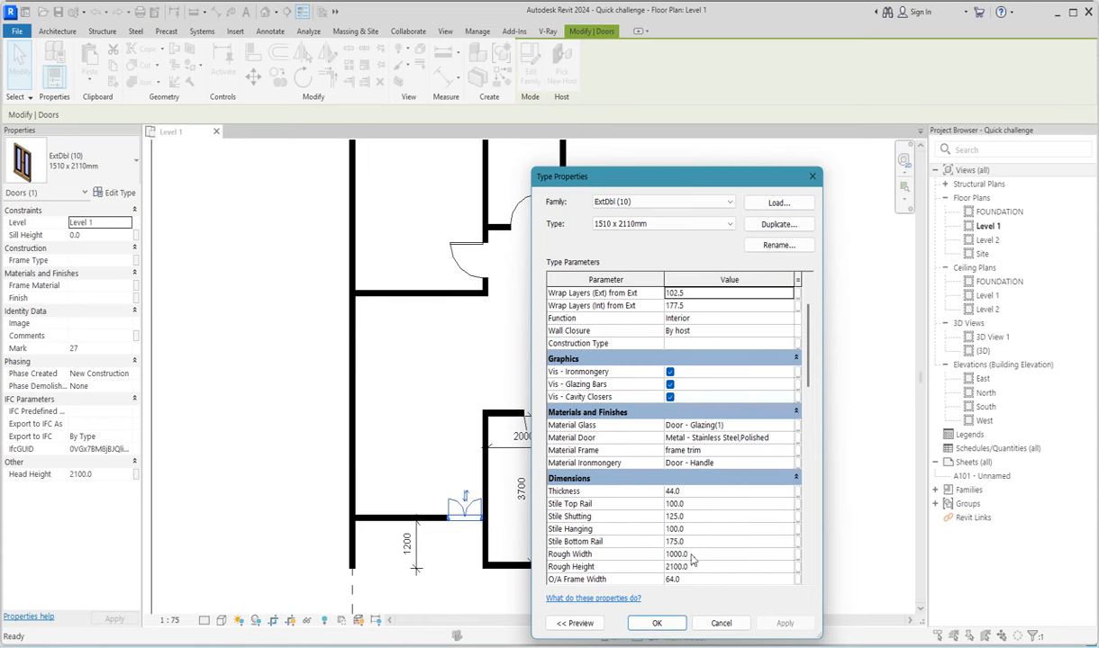
scroll(688, 507, "down", 2)
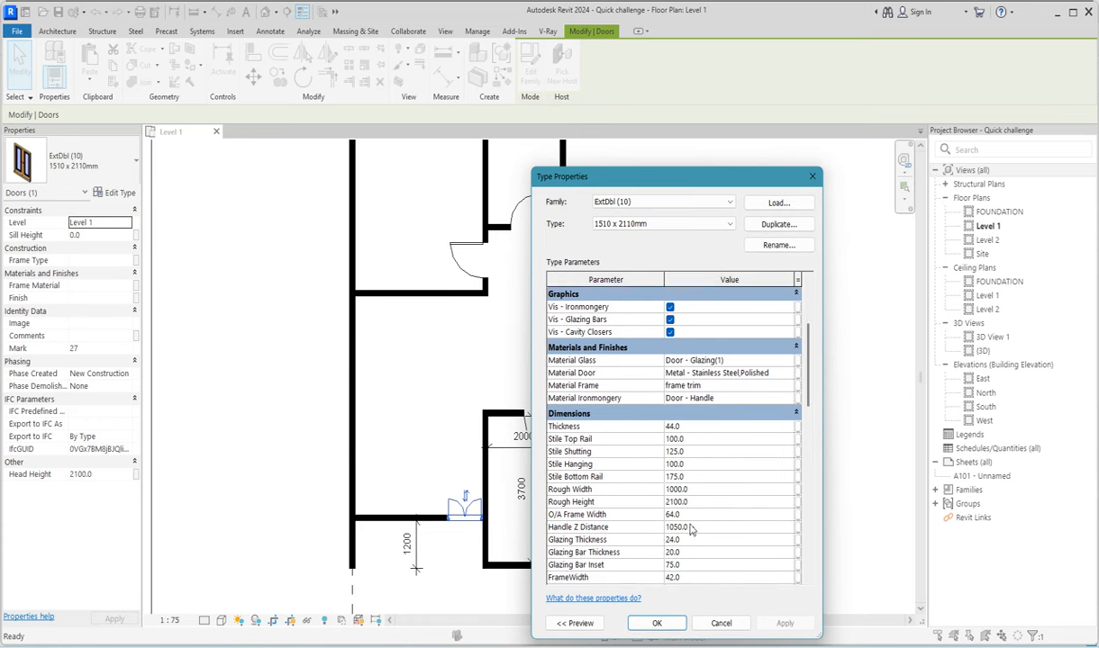
scroll(695, 544, "down", 3)
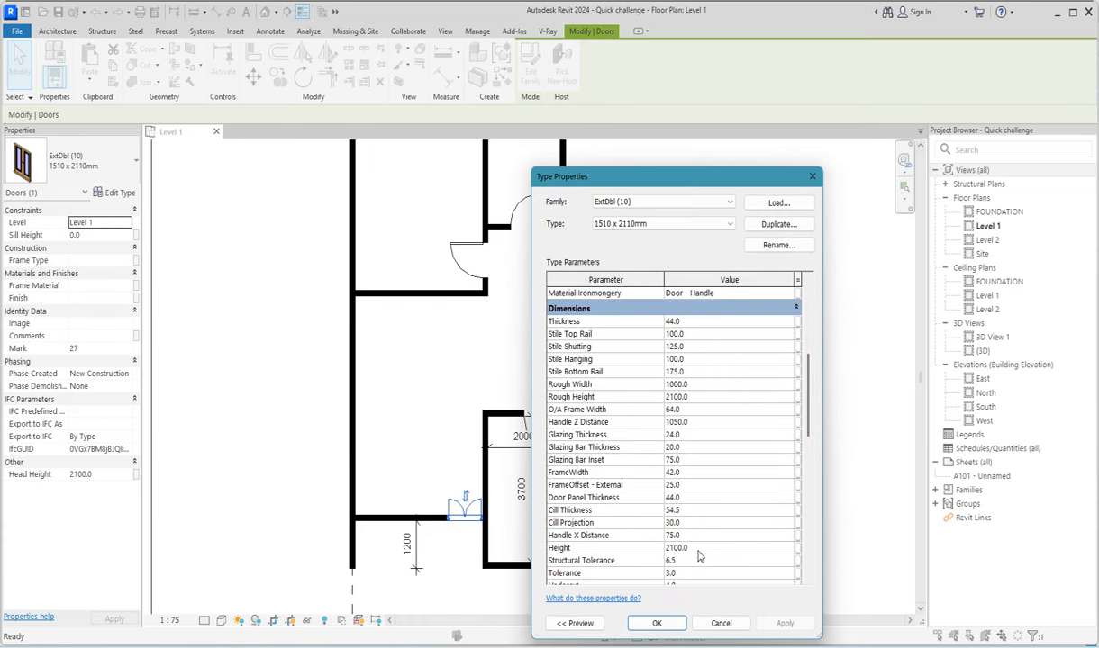
scroll(698, 557, "down", 3)
left_click(692, 495)
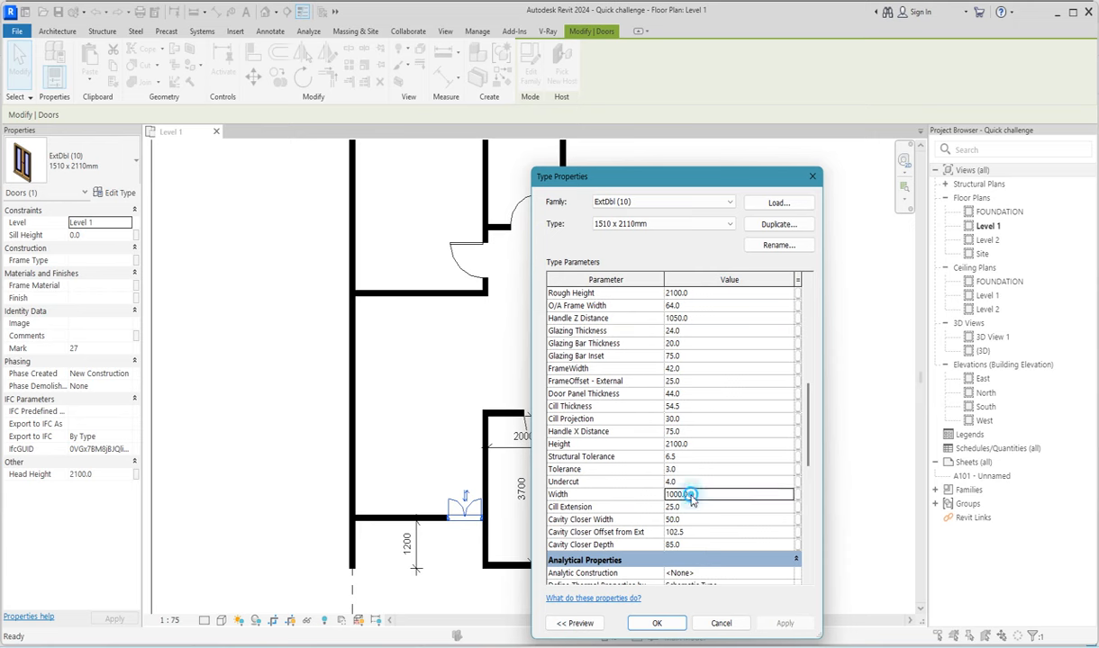
left_click_drag(689, 494, 662, 504)
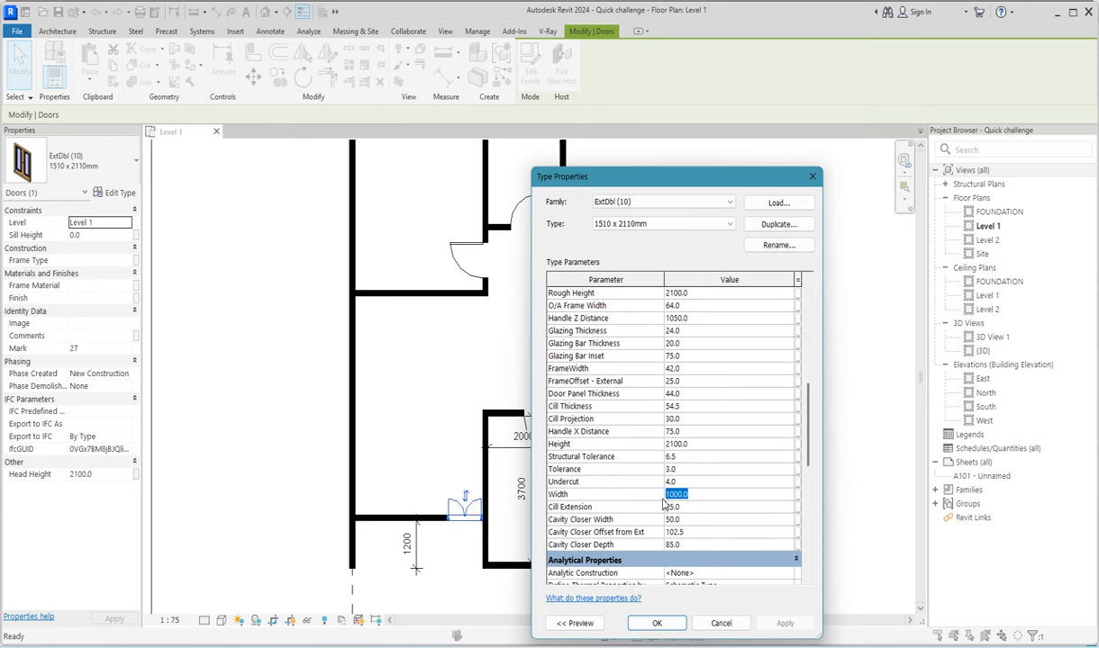
left_click(666, 624)
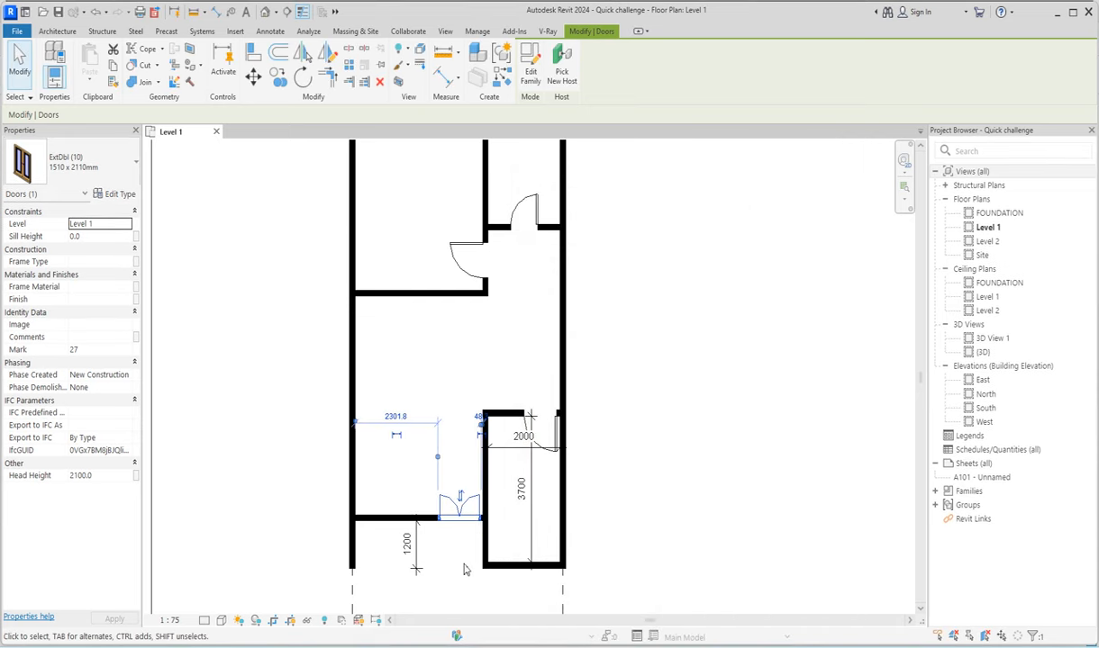
Step: Align the double door's nearest edge with the outer face of the small room's left wall
scroll(424, 322, "up", 2)
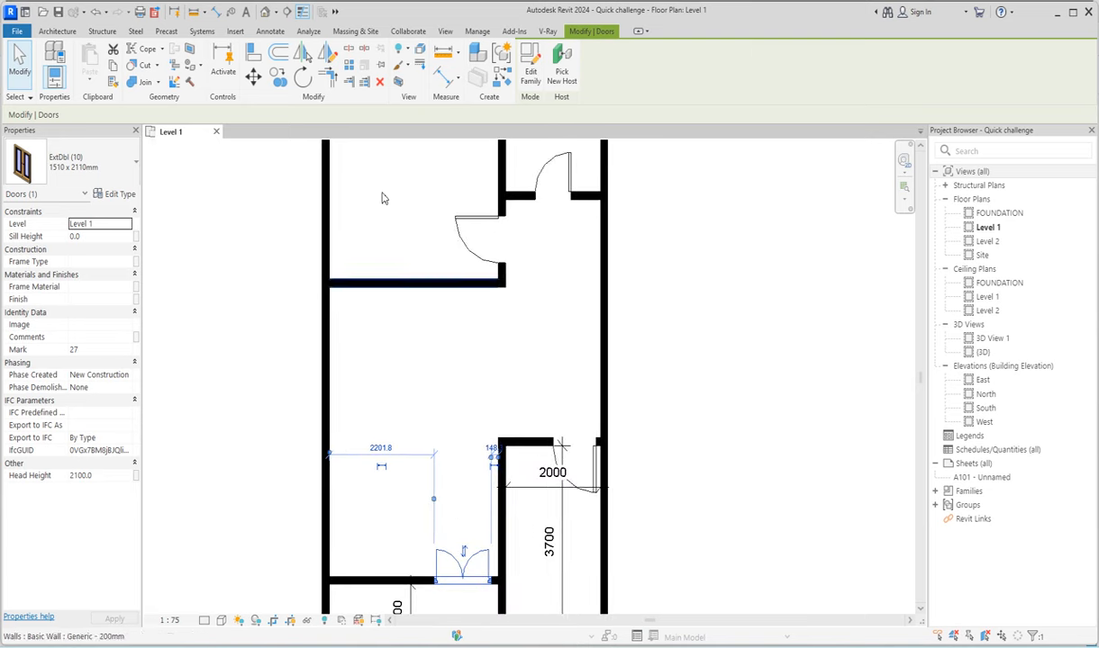
left_click(253, 52)
scroll(520, 598, "up", 2)
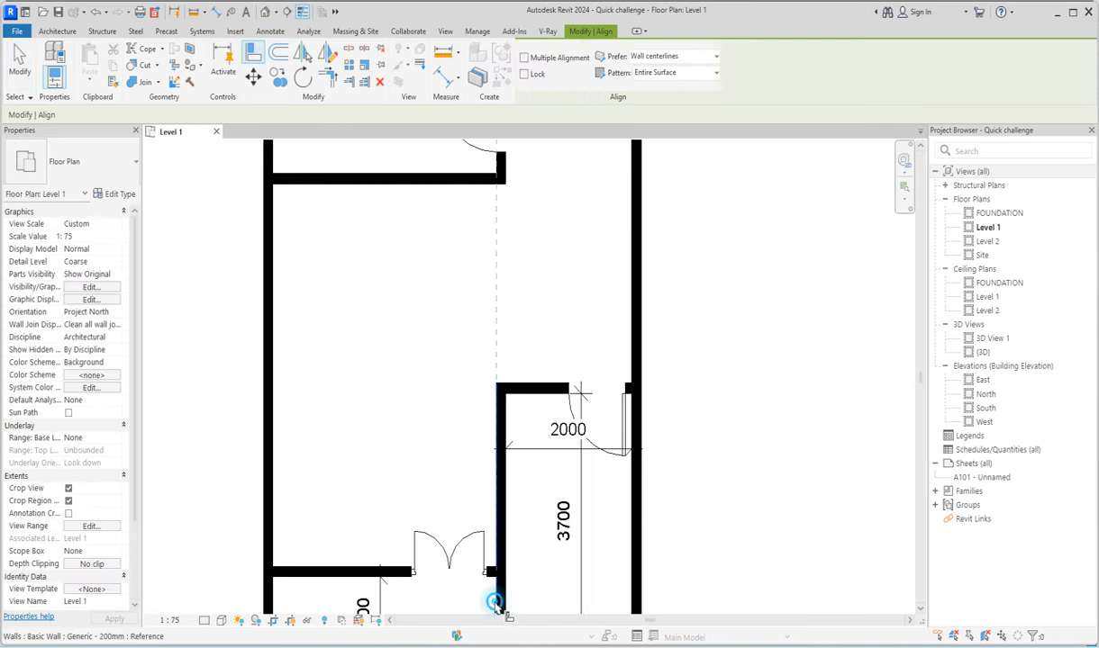
right_click(435, 454)
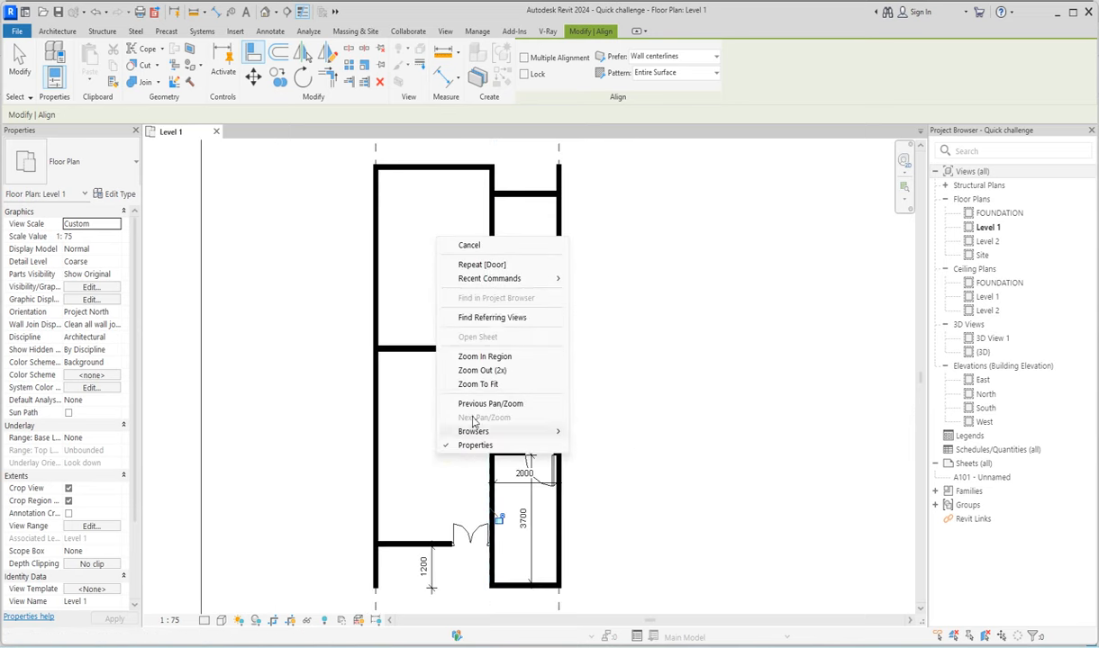
left_click(452, 243)
right_click(454, 262)
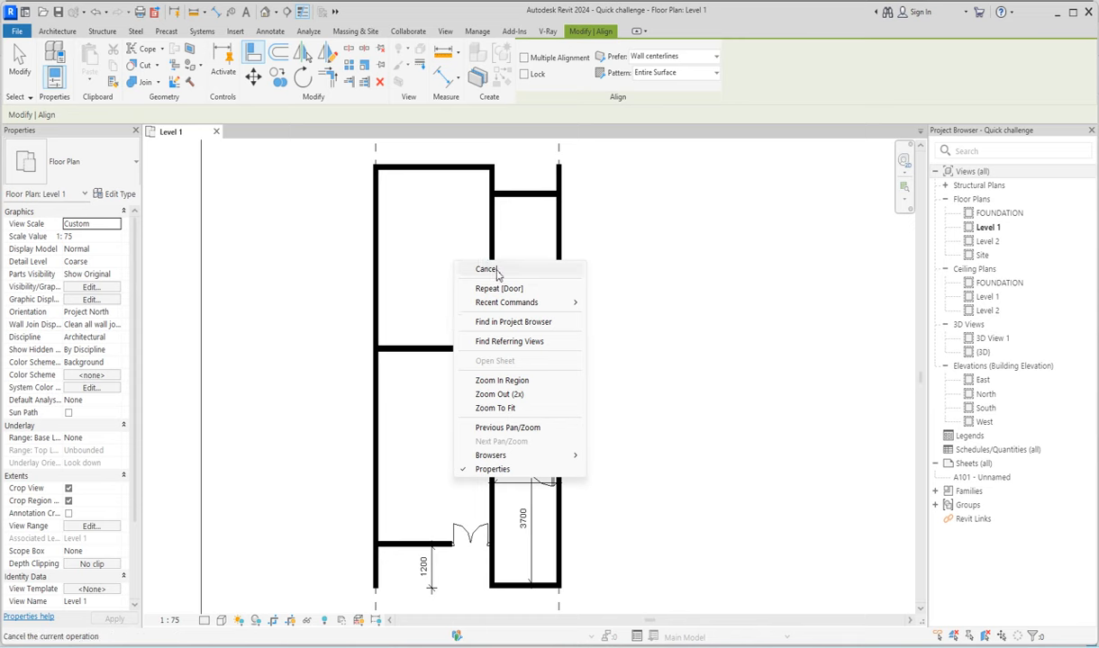
left_click(461, 269)
Step: Prepare an M_Fixed 0610 x 0610mm window for placement with a head height of 2100 mm
scroll(578, 467, "down", 2)
scroll(477, 464, "up", 1)
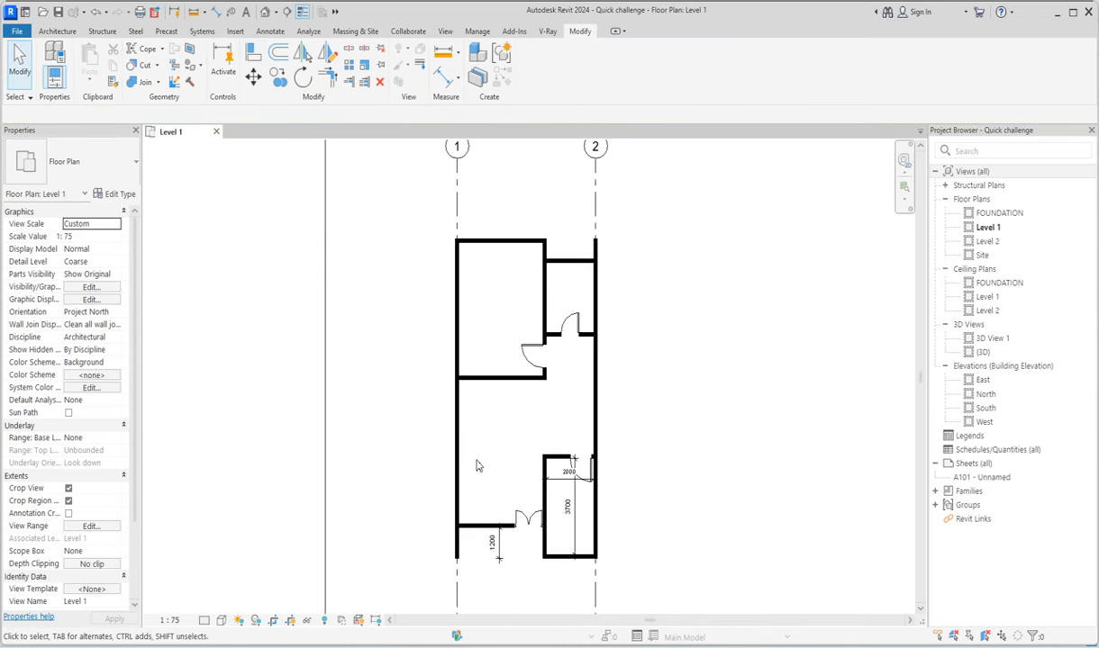
left_click(59, 32)
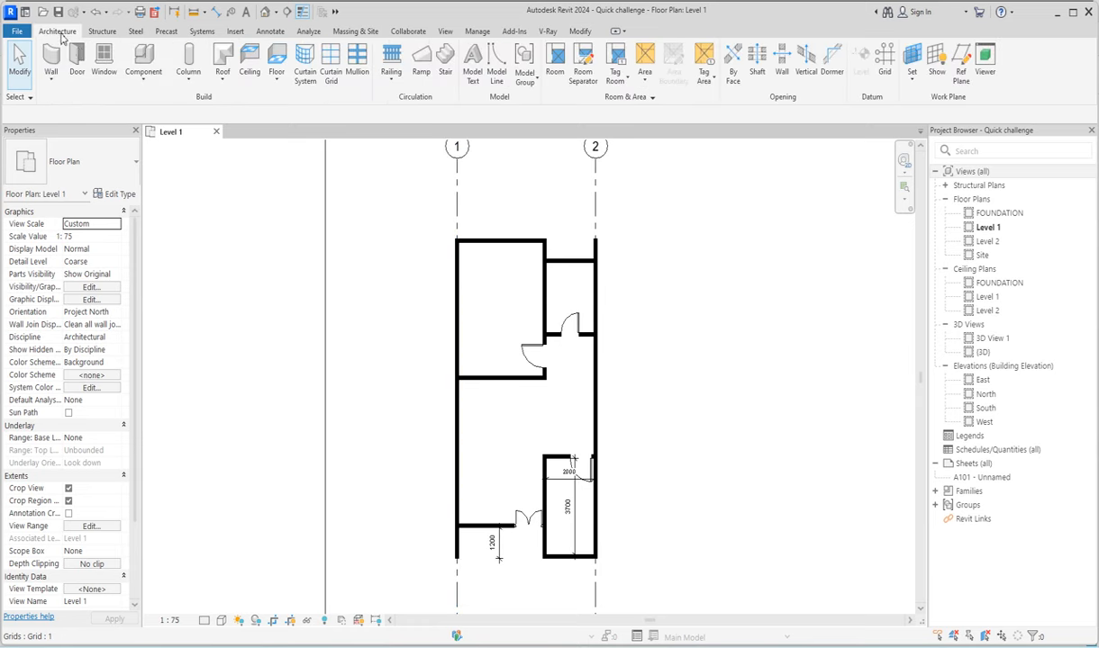
left_click(102, 59)
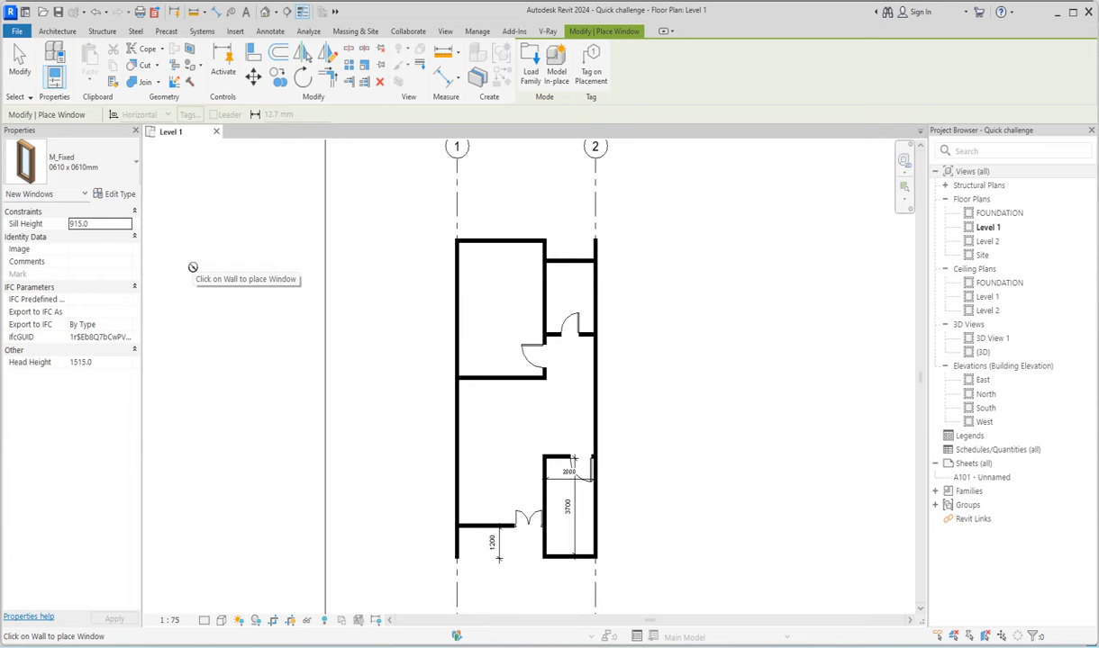
left_click(118, 193)
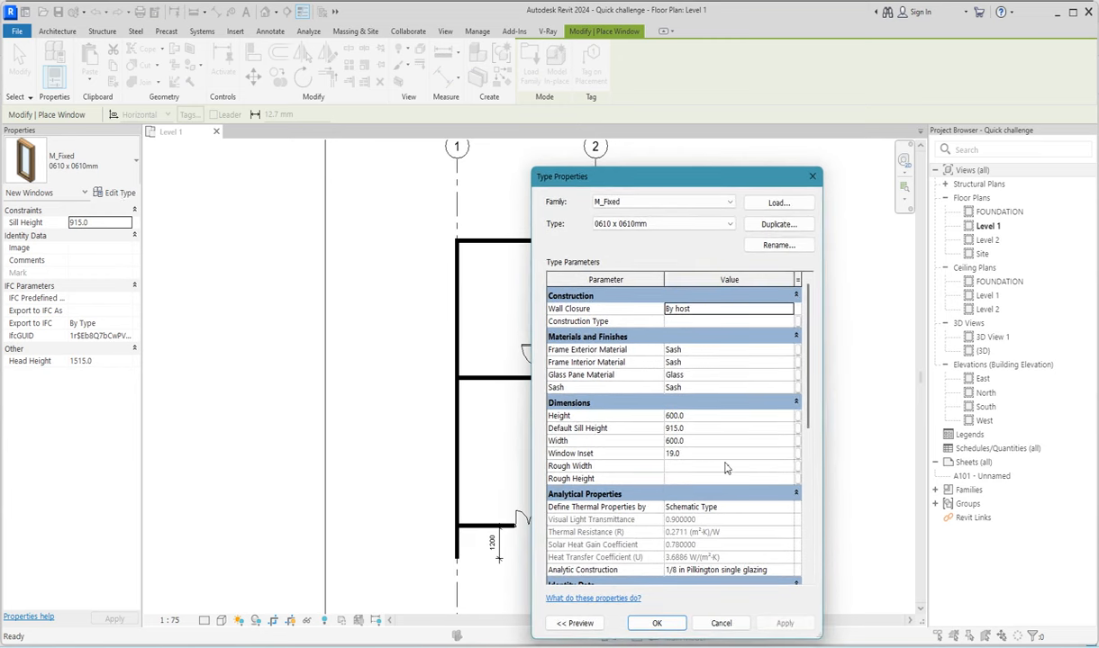
left_click(657, 623)
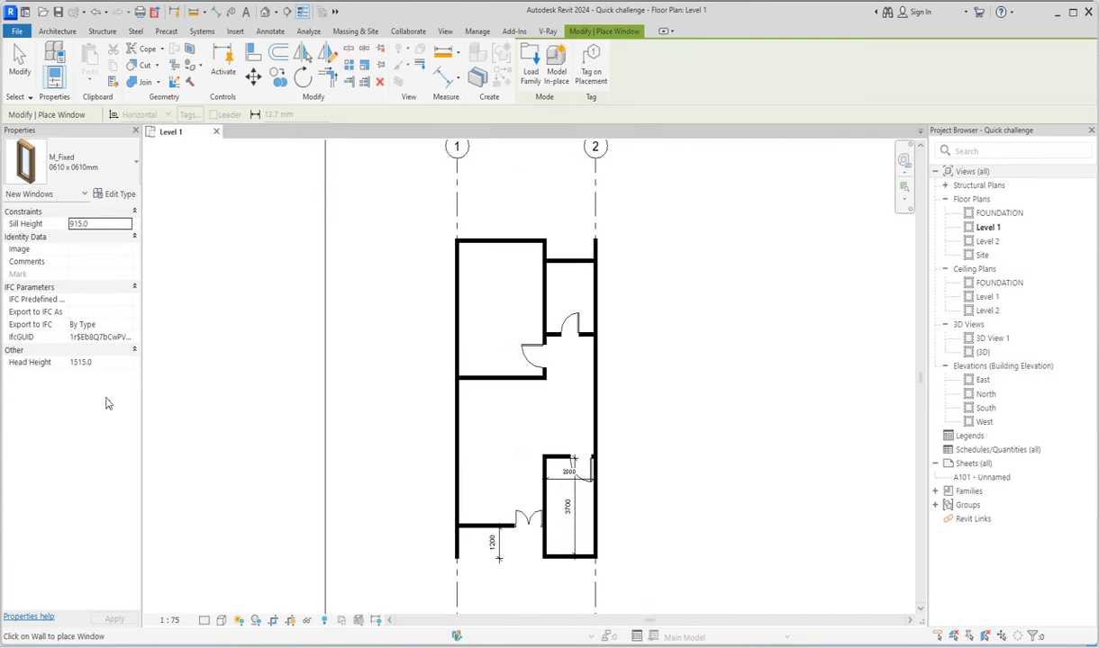
left_click(99, 362)
type("21")
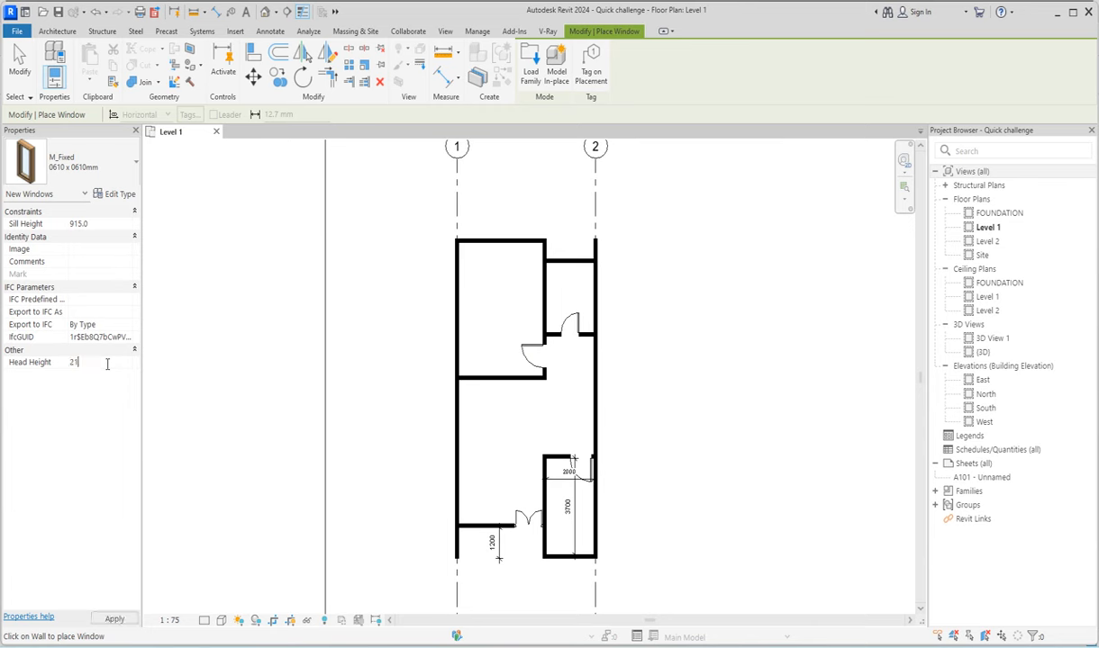
type("00")
key("Return")
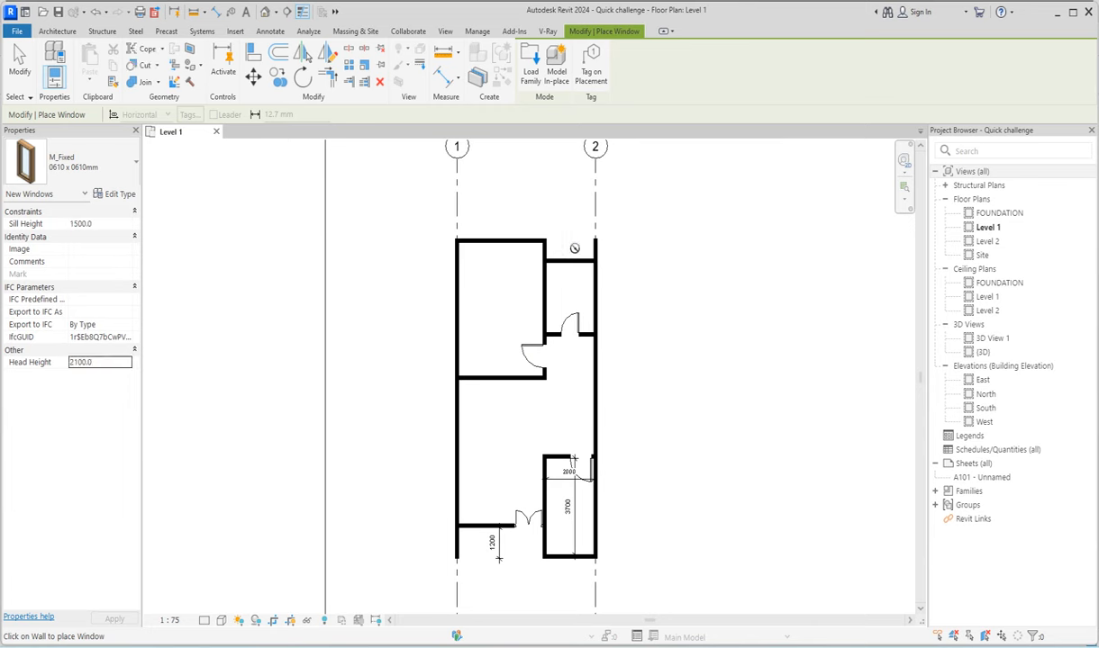
Step: Place the M_Fixed 0610 x 0610mm window in the upper small room's top wall, 700 mm from each side wall
scroll(573, 254, "up", 2)
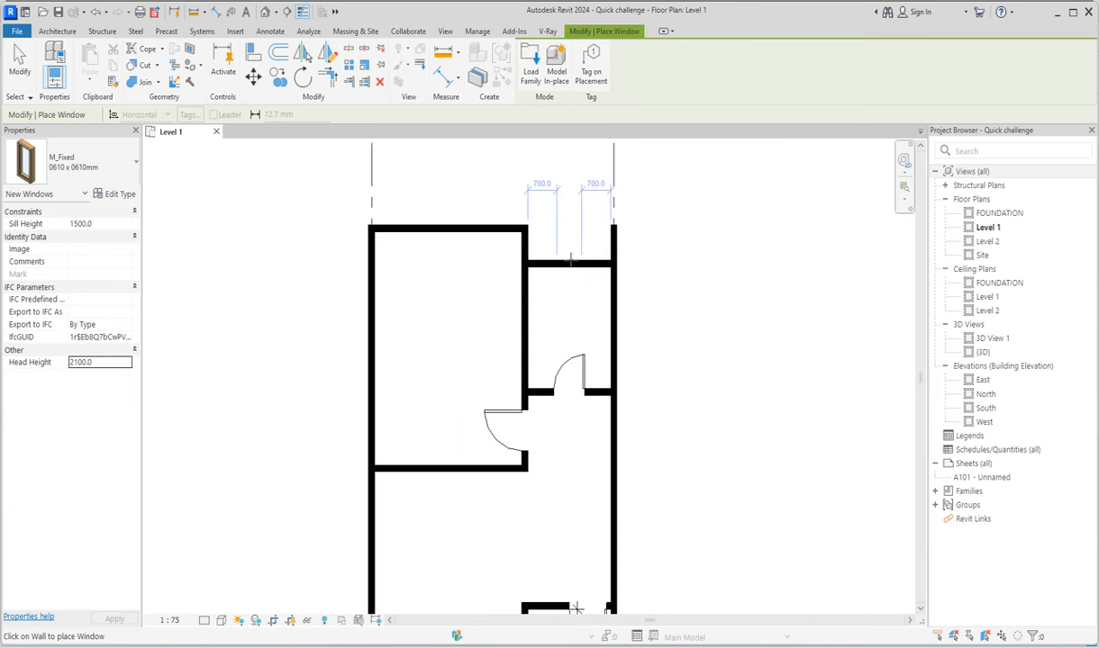
scroll(586, 270, "down", 2)
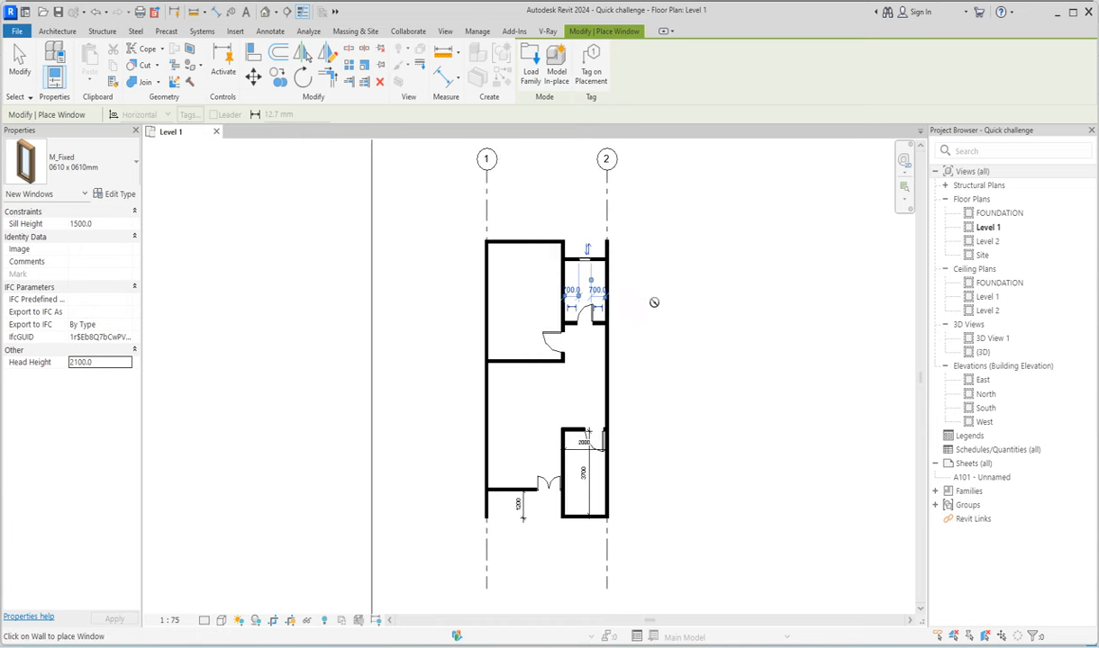
key("Escape")
key("Escape")
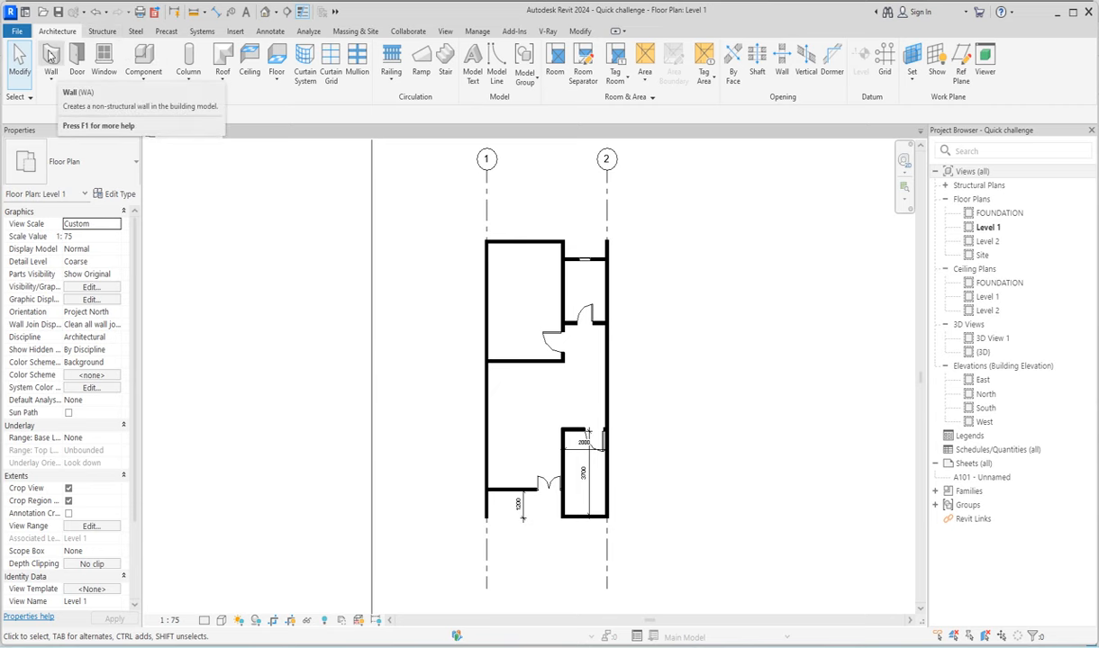
Step: Duplicate the M_Fixed 0915 x 1220mm window type as a new type named toilet
left_click(104, 59)
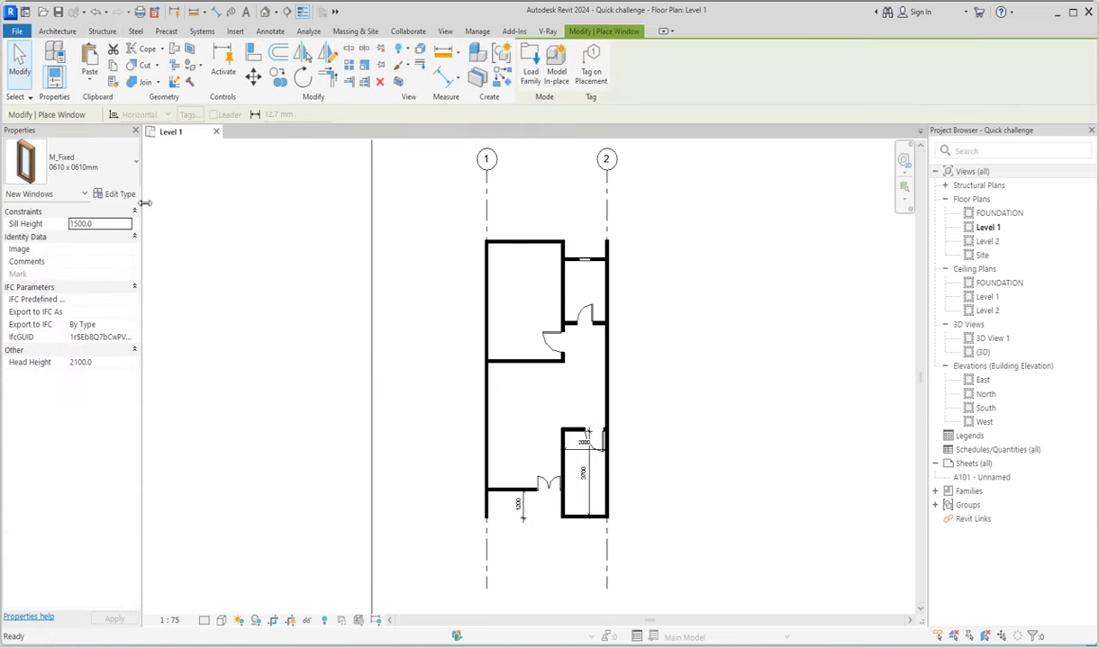
left_click(88, 166)
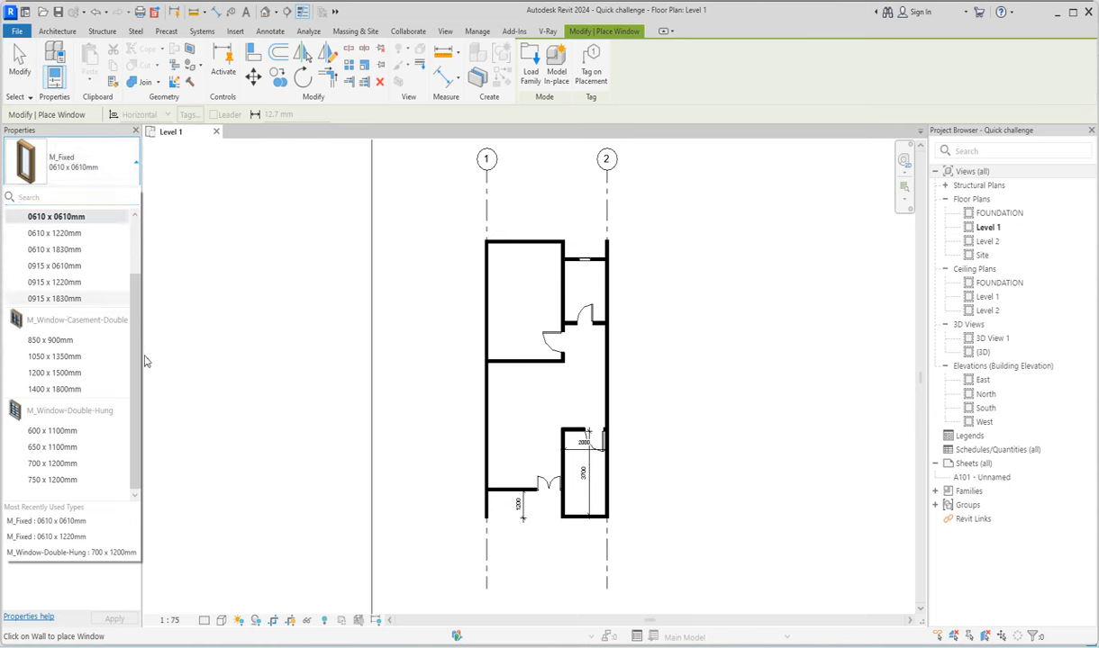
left_click_drag(136, 375, 135, 300)
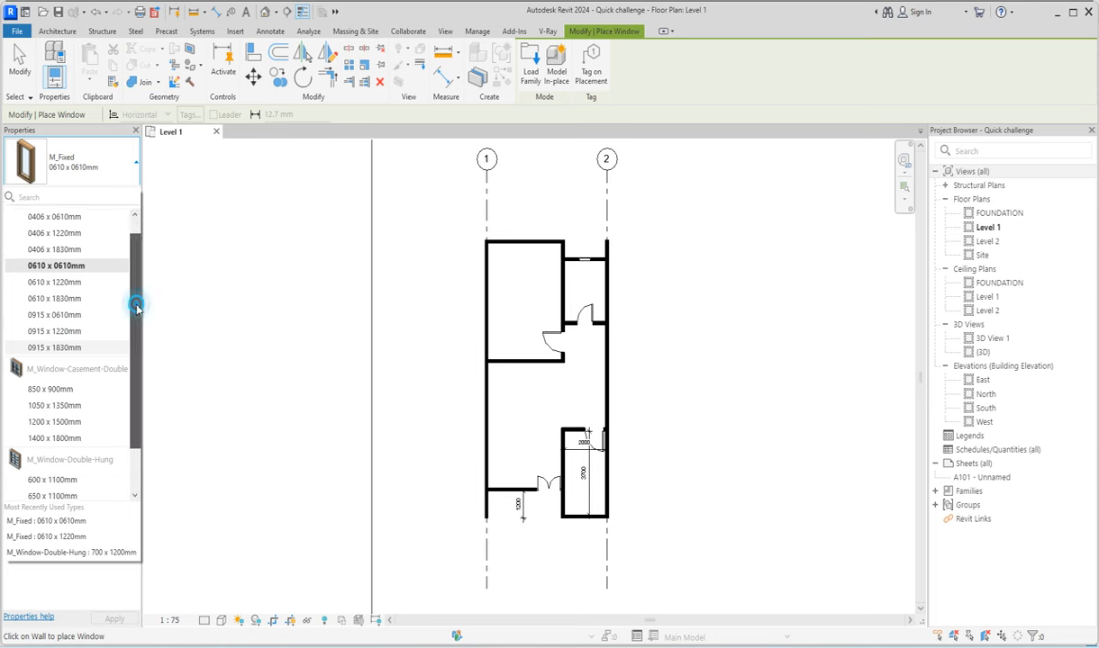
left_click(57, 335)
left_click(122, 193)
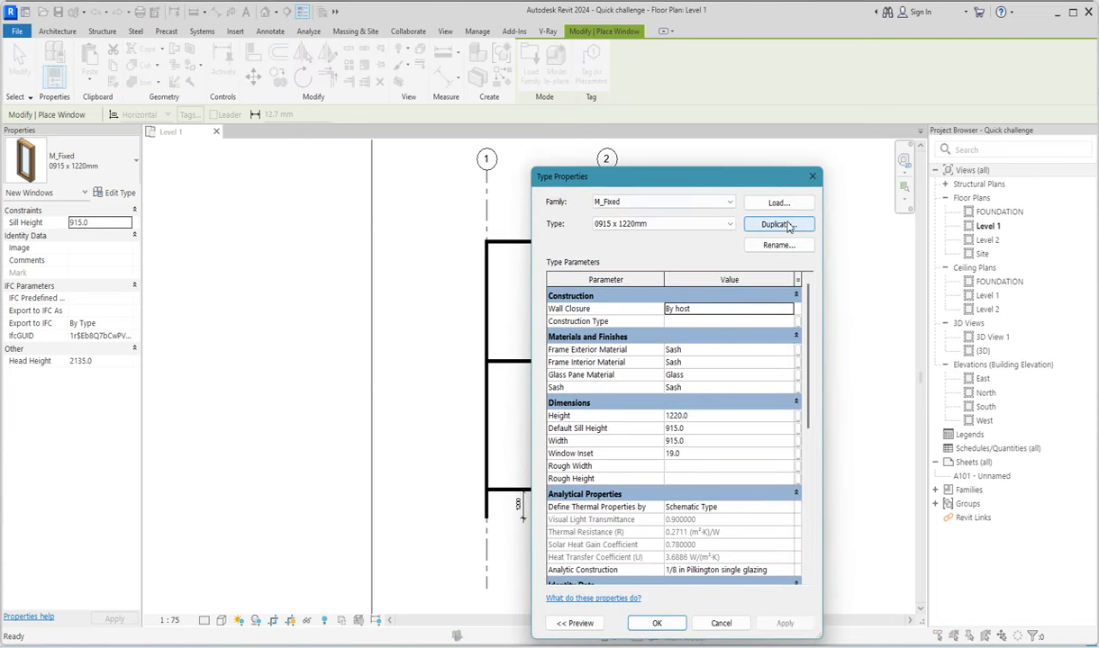
left_click(761, 223)
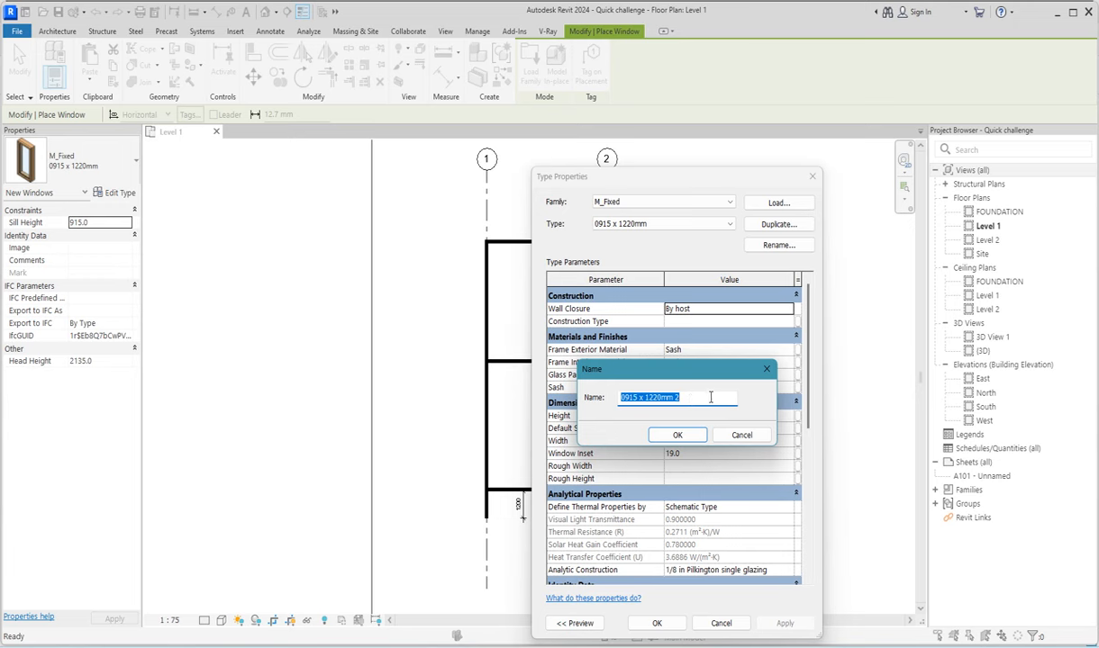
type("toilet")
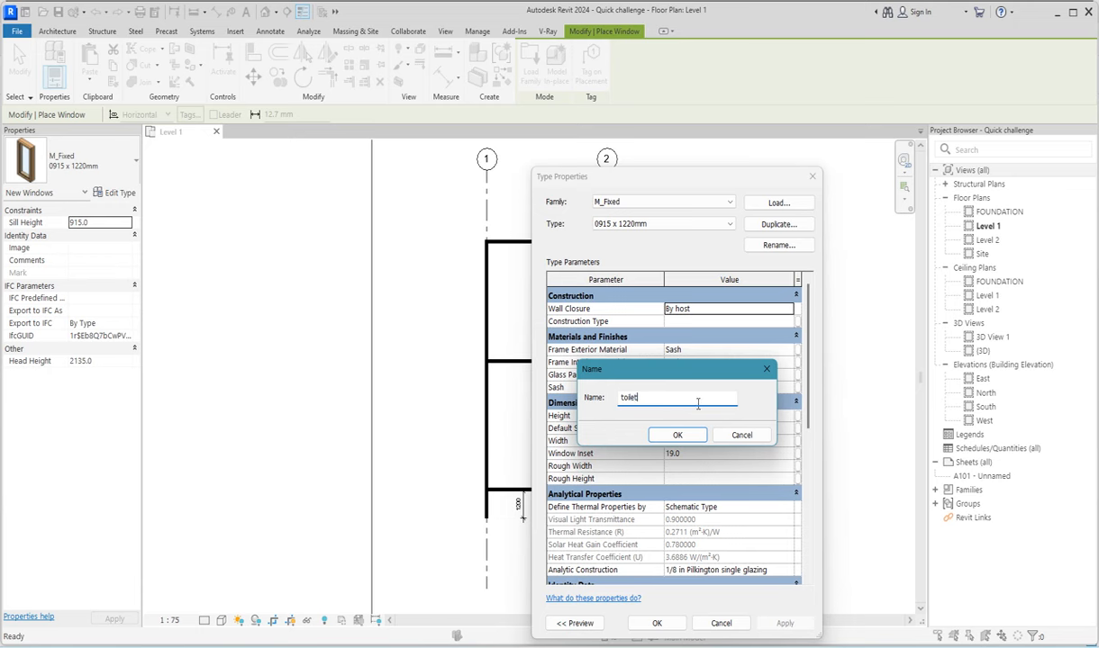
left_click(671, 436)
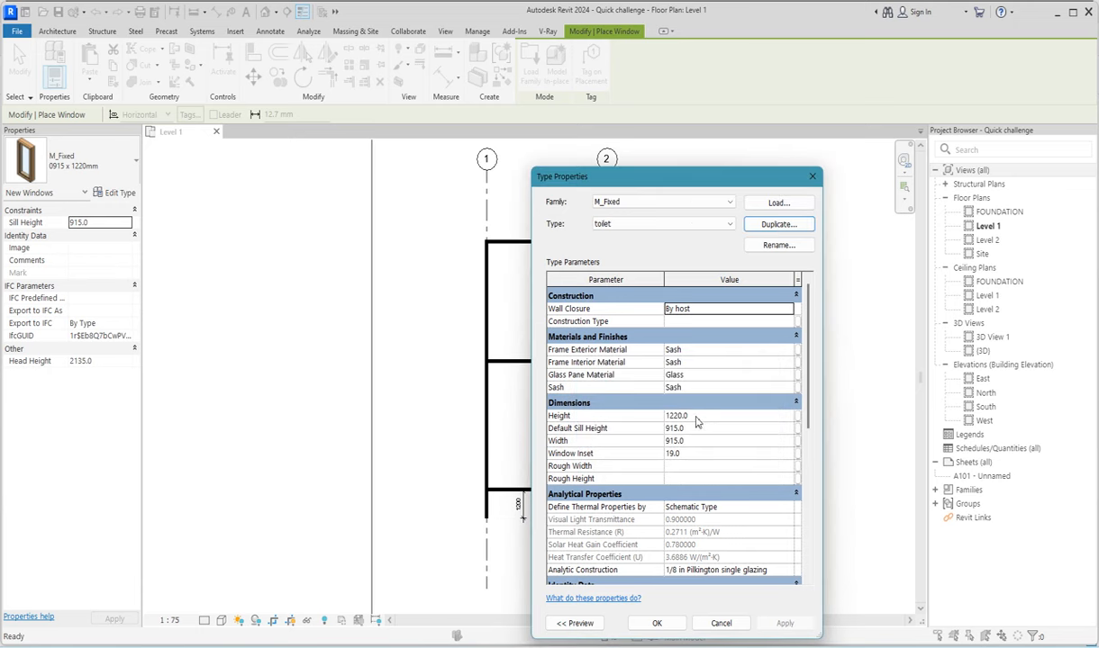
Step: Set the toilet window type's height to 1200 mm and adjust its width
left_click(696, 416)
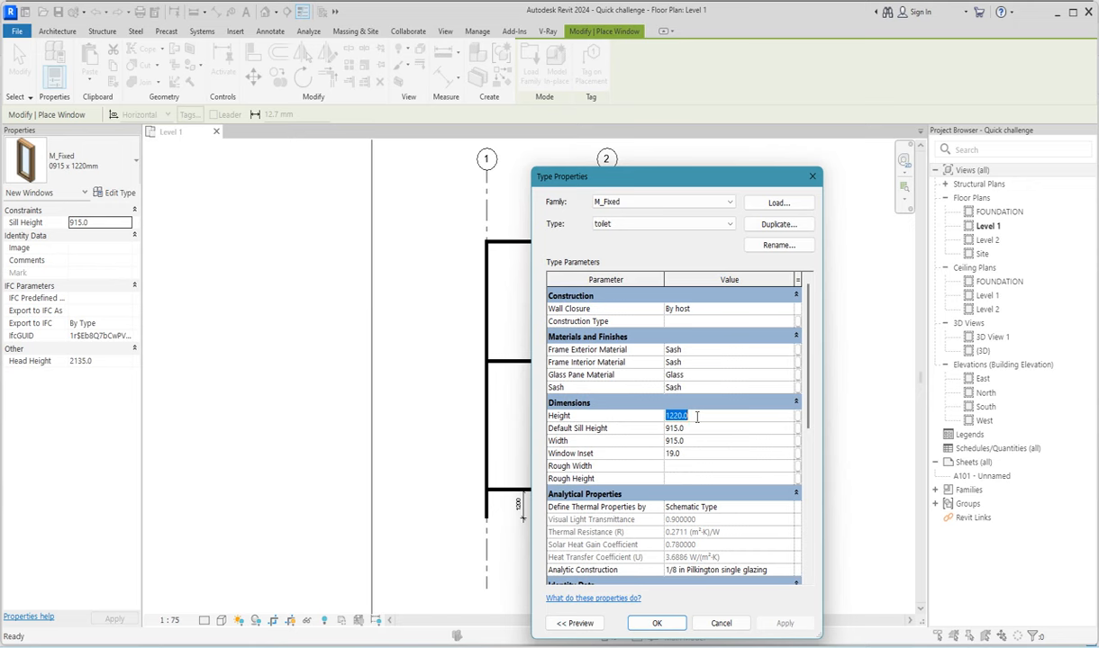
type("12")
left_click(695, 441)
left_click(657, 623)
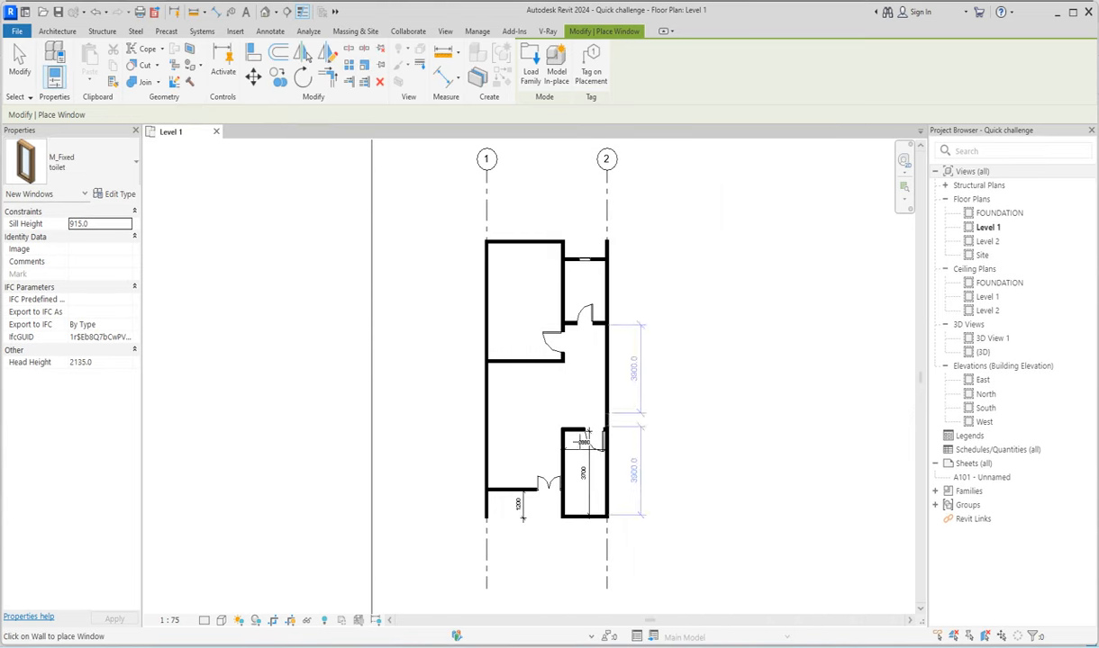
Step: Place two toilet windows with a 2100 mm head height in the lower partition beside the double door, about 425 mm apart
left_click(99, 362)
type("21")
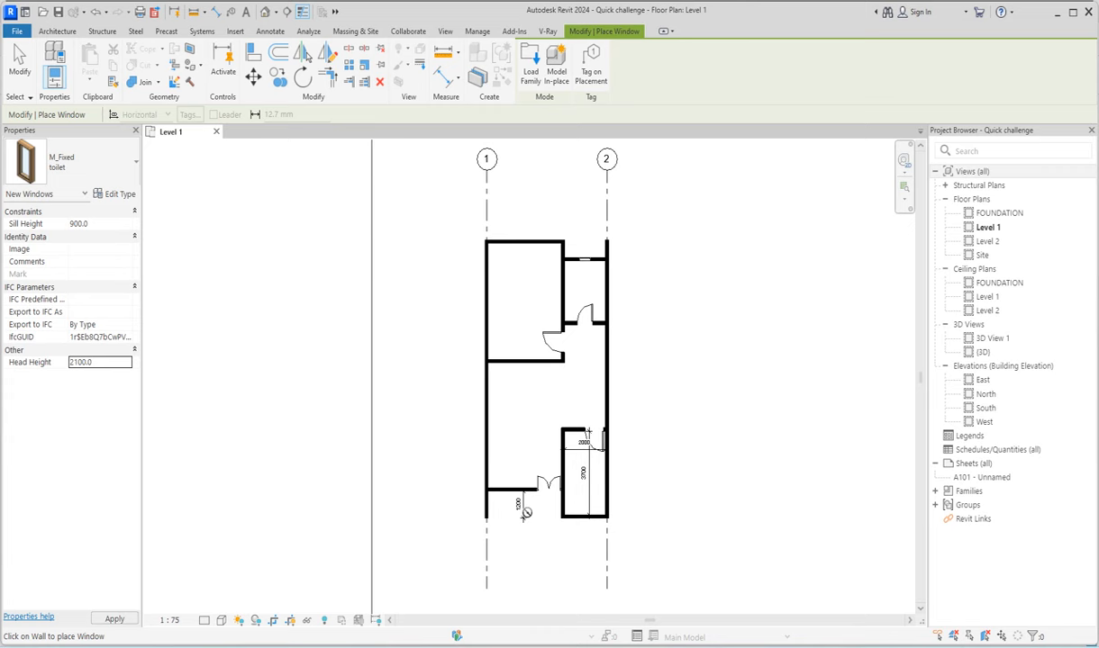
scroll(520, 501, "up", 5)
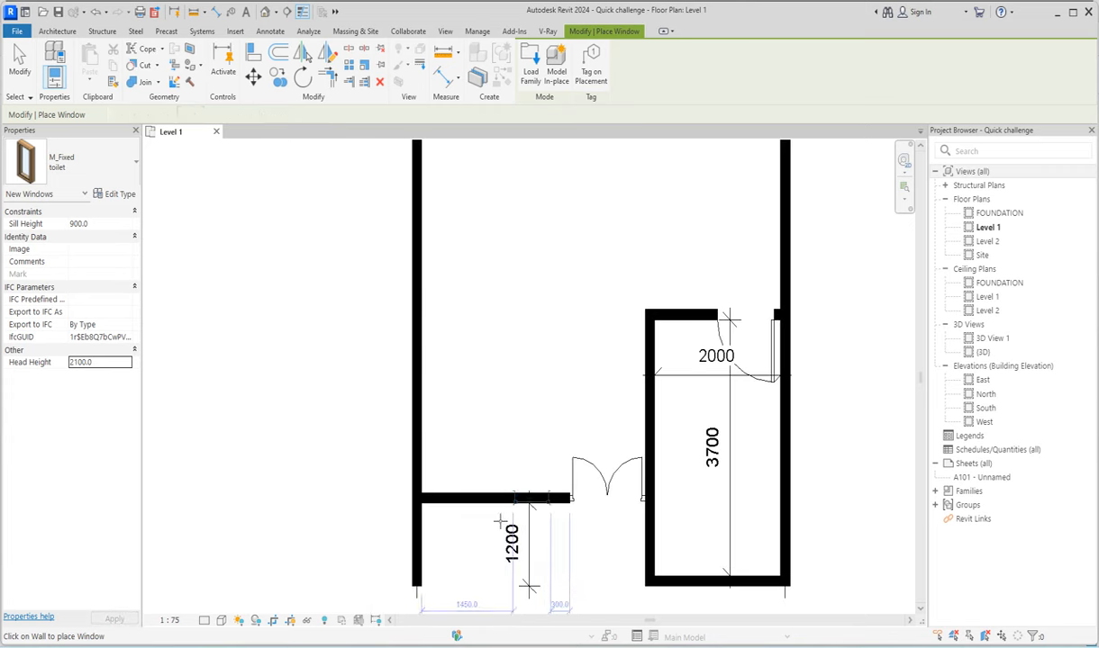
left_click(529, 500)
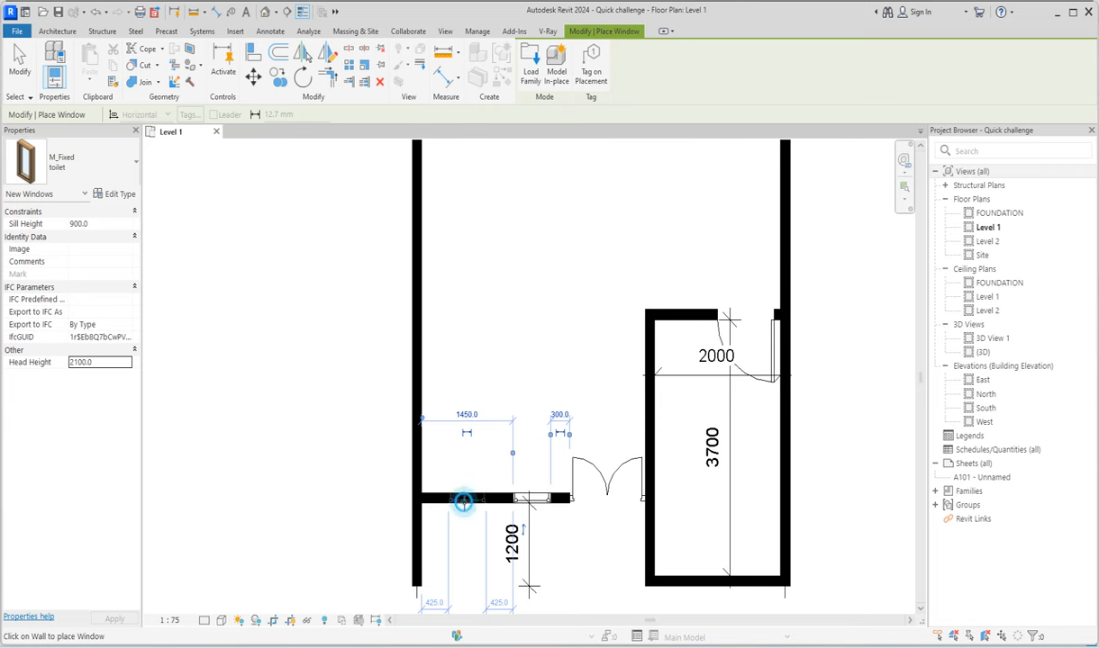
left_click(461, 501)
scroll(468, 539, "down", 3)
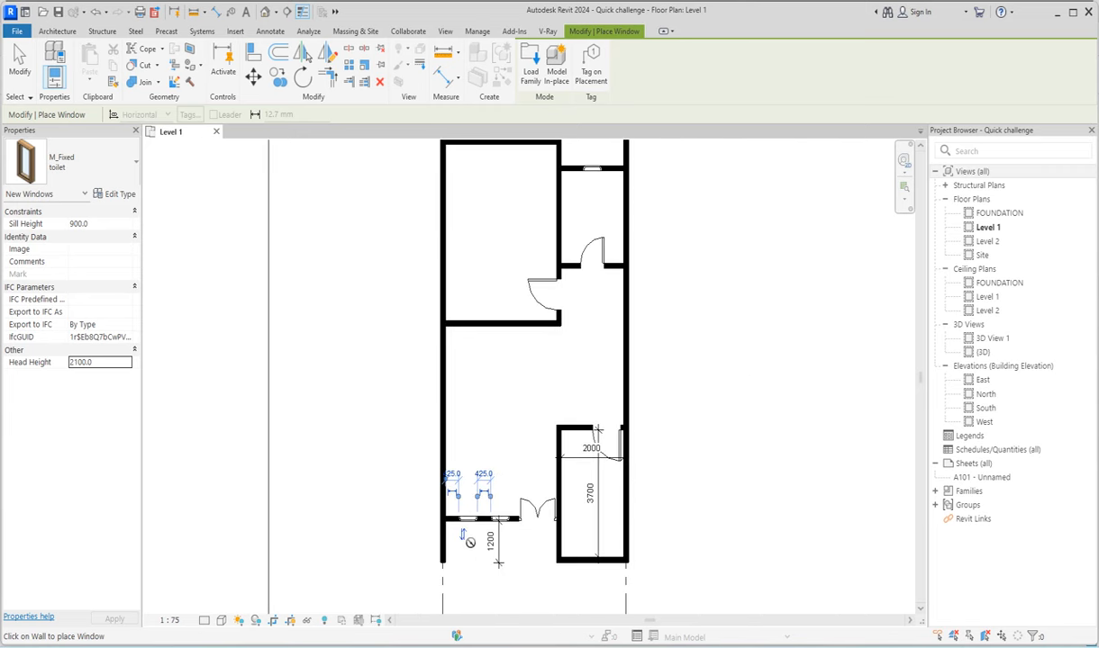
Step: Place two toilet windows in the large upper room's top wall, the first about 600 mm from the left wall, spaced about 300 mm apart
scroll(469, 542, "down", 1)
scroll(469, 219, "up", 2)
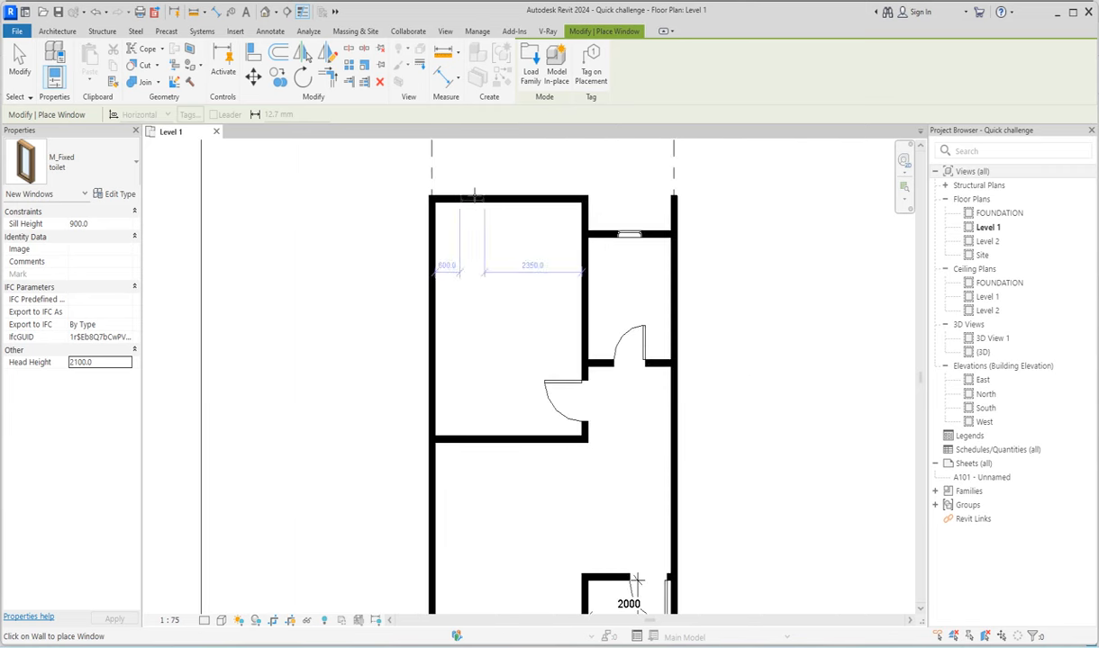
left_click(512, 198)
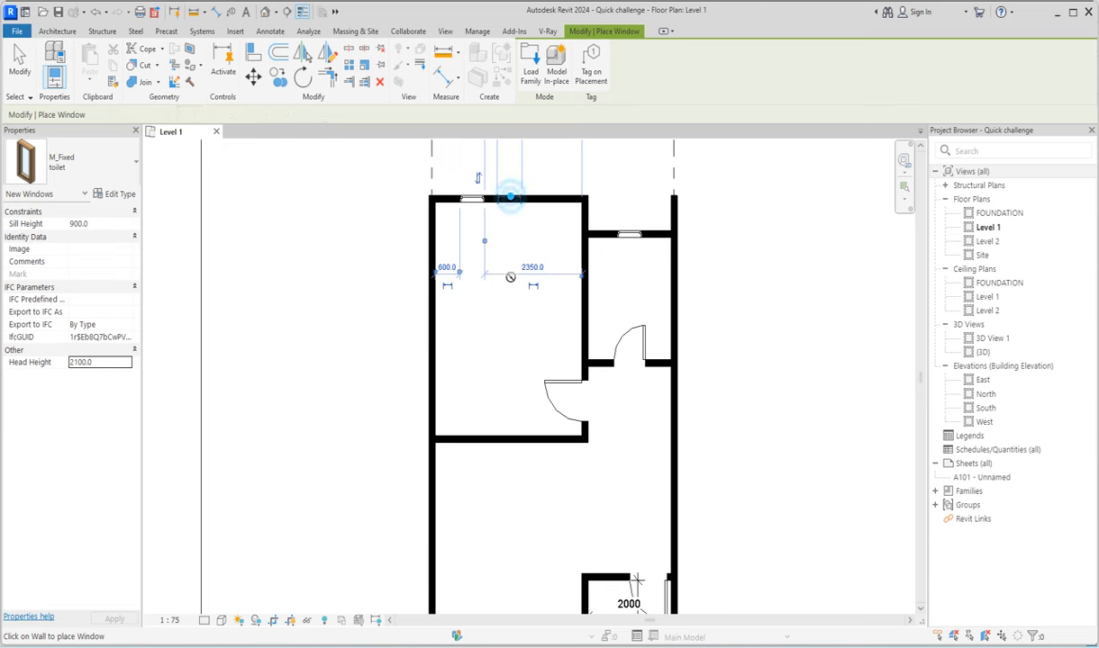
Step: Place a toilet window in the lower small room's bottom wall, about 900 mm from its left wall, and end window placement
scroll(522, 316, "down", 3)
scroll(545, 523, "up", 2)
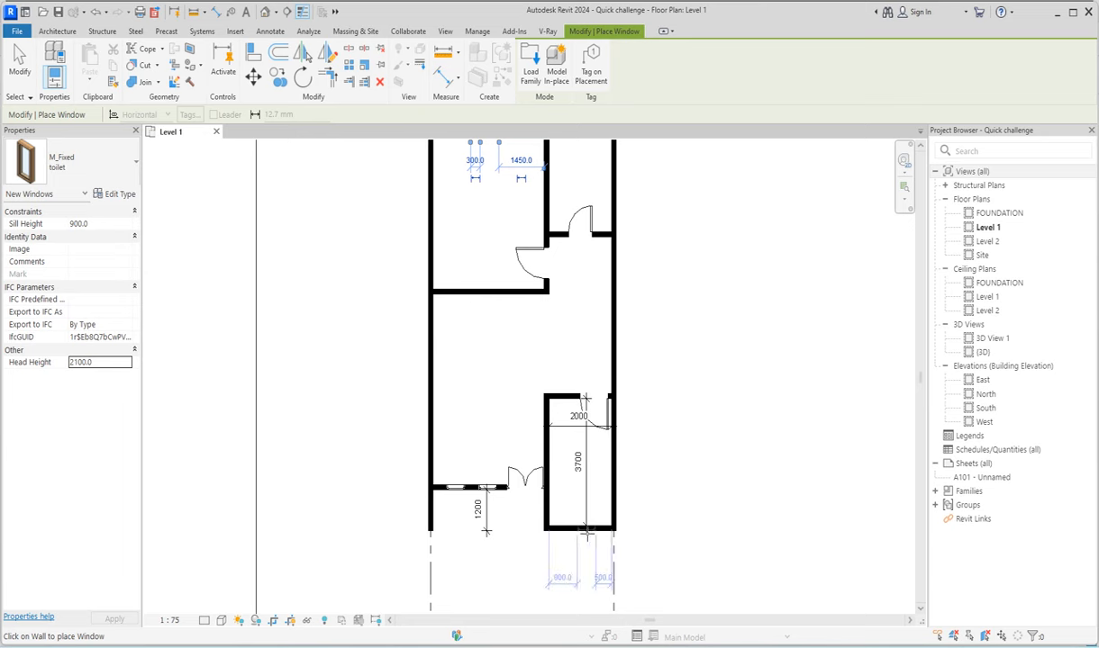
right_click(232, 259)
key("Escape")
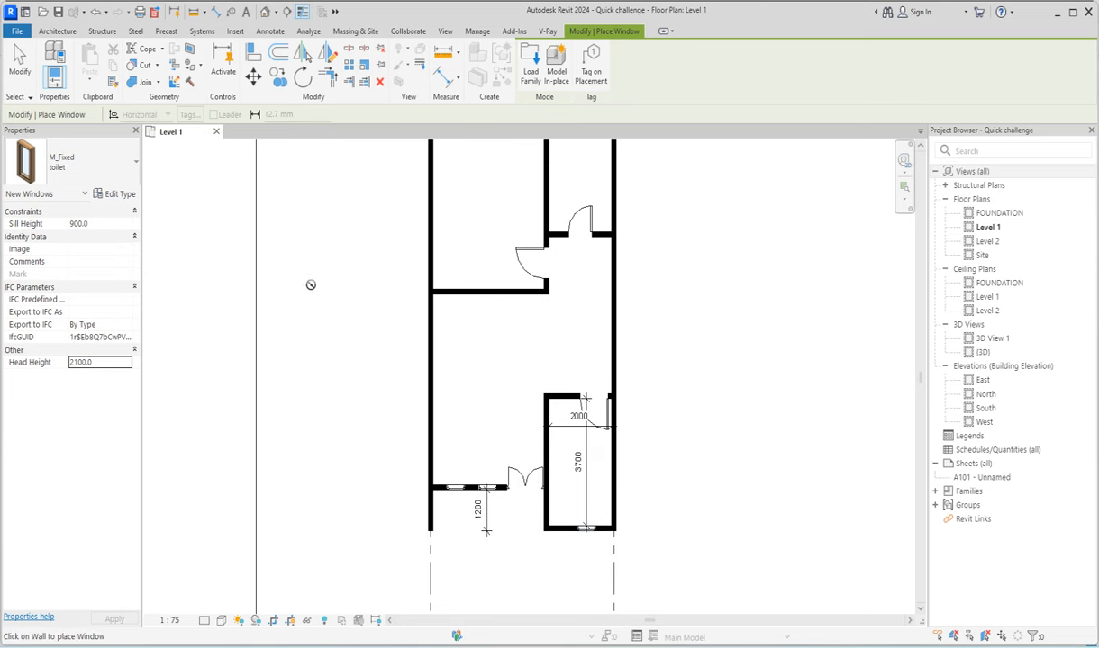
scroll(316, 279, "down", 2)
right_click(323, 269)
left_click(357, 275)
scroll(451, 489, "up", 3)
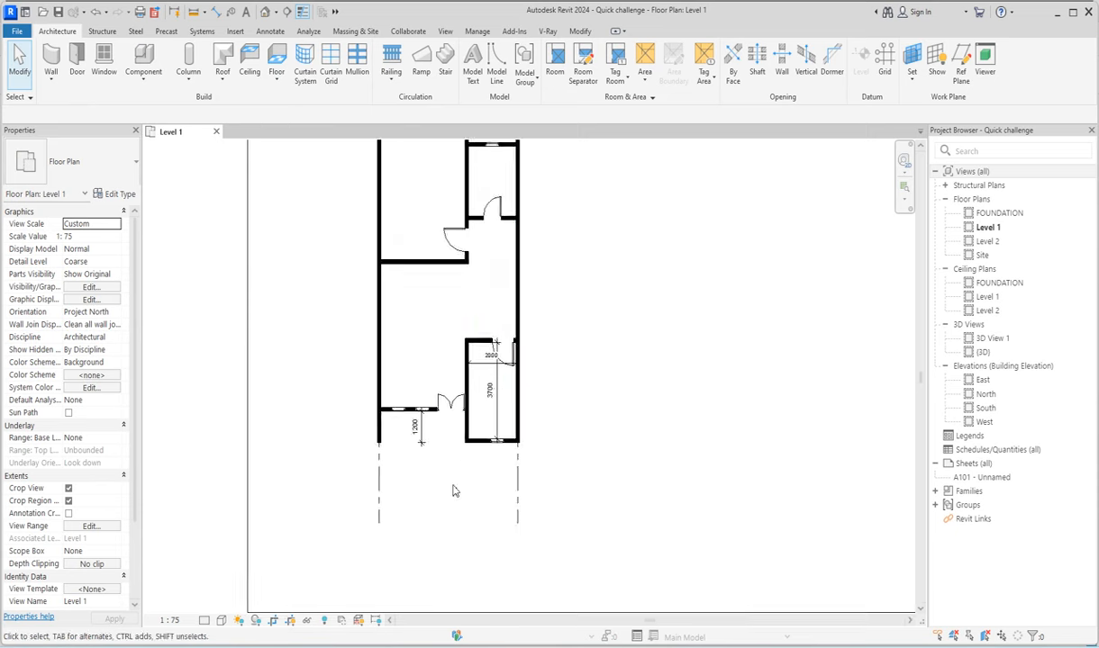
scroll(357, 442, "down", 3)
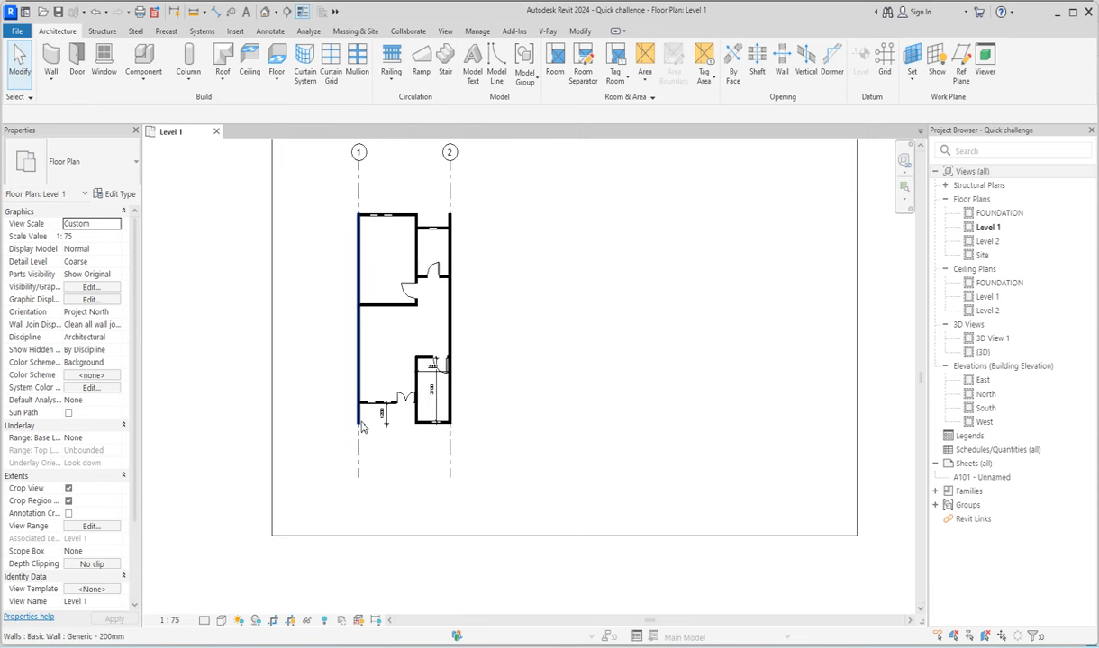
left_click(525, 261)
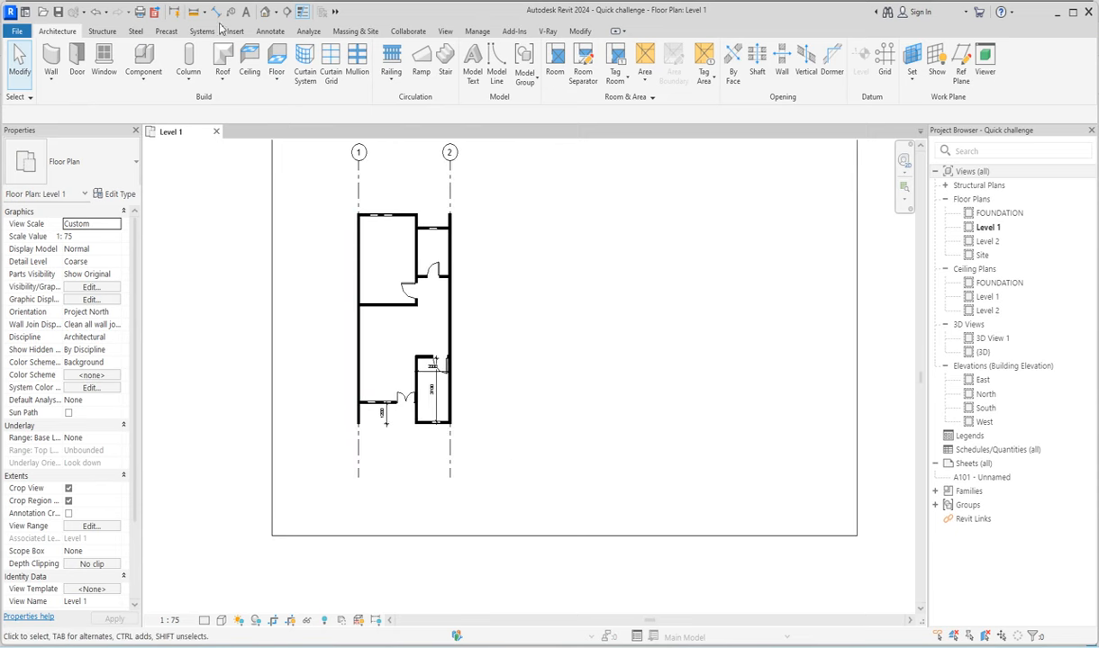
Step: Create a Generic 150mm architectural floor on Level 1 from a rectangular boundary spanning the outer wall corners of the whole building
left_click(277, 79)
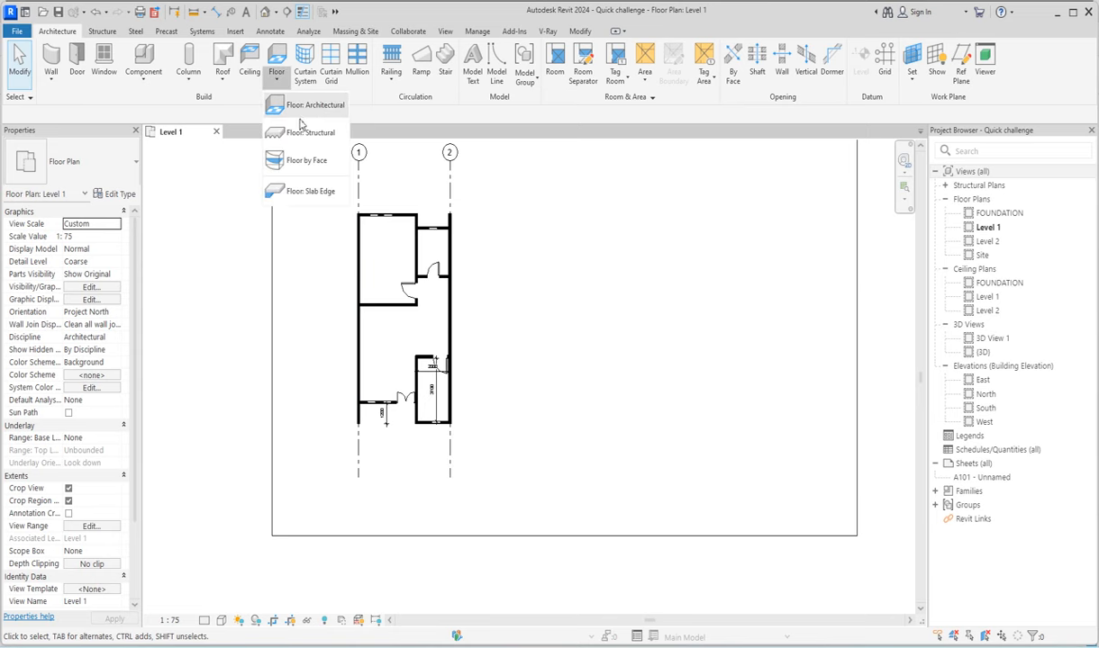
left_click(312, 109)
scroll(348, 216, "up", 1)
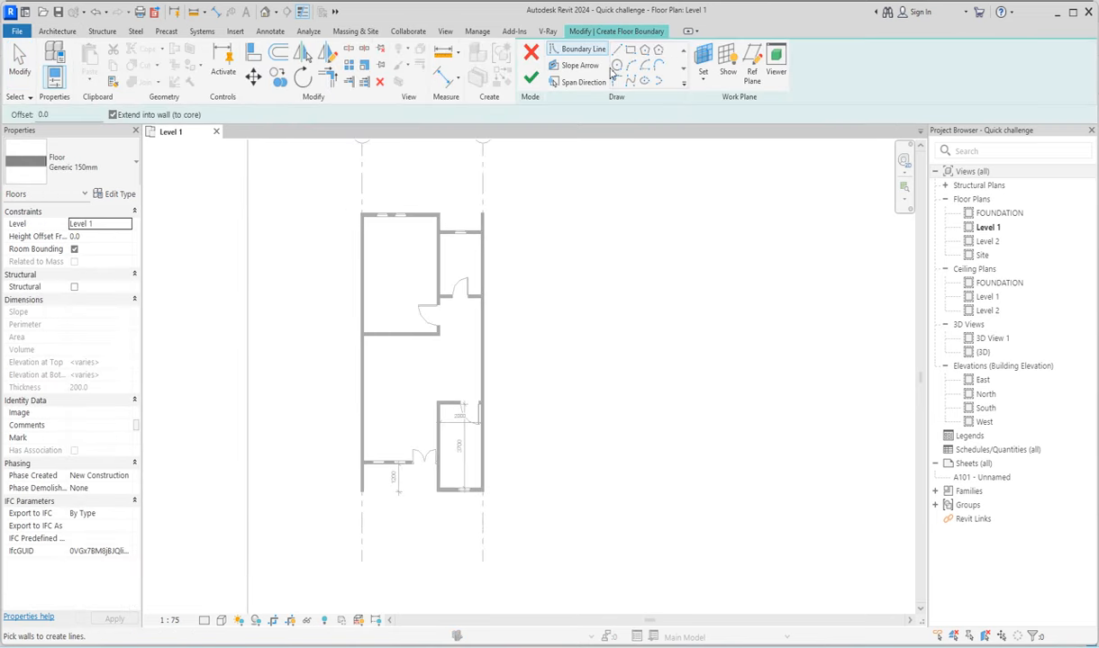
left_click(633, 56)
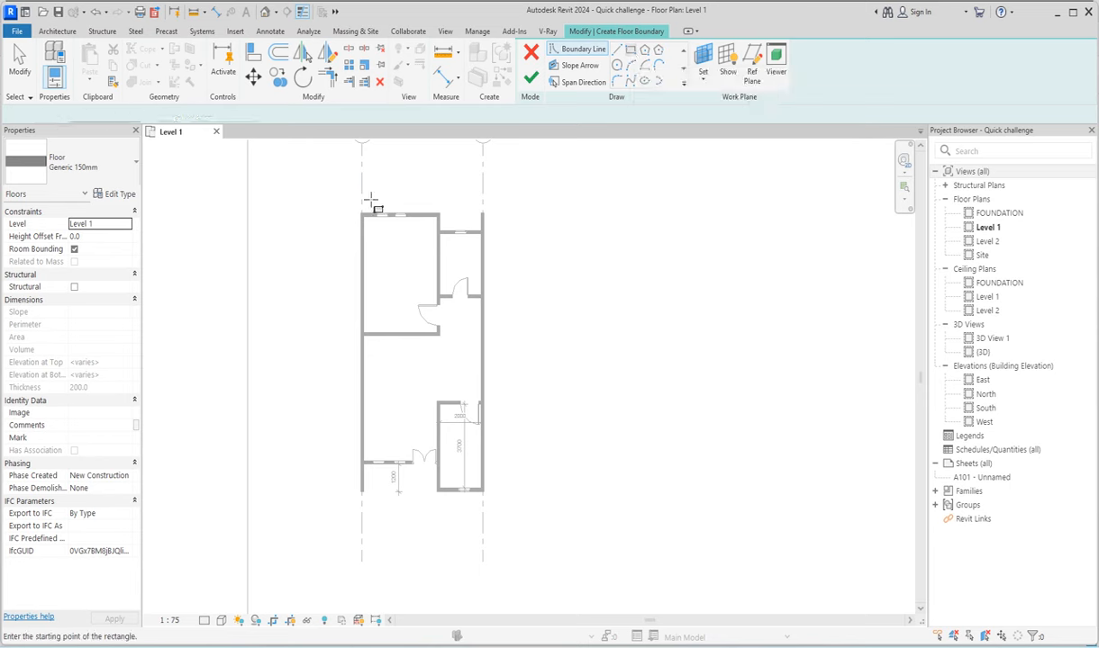
scroll(362, 216, "up", 2)
left_click(363, 216)
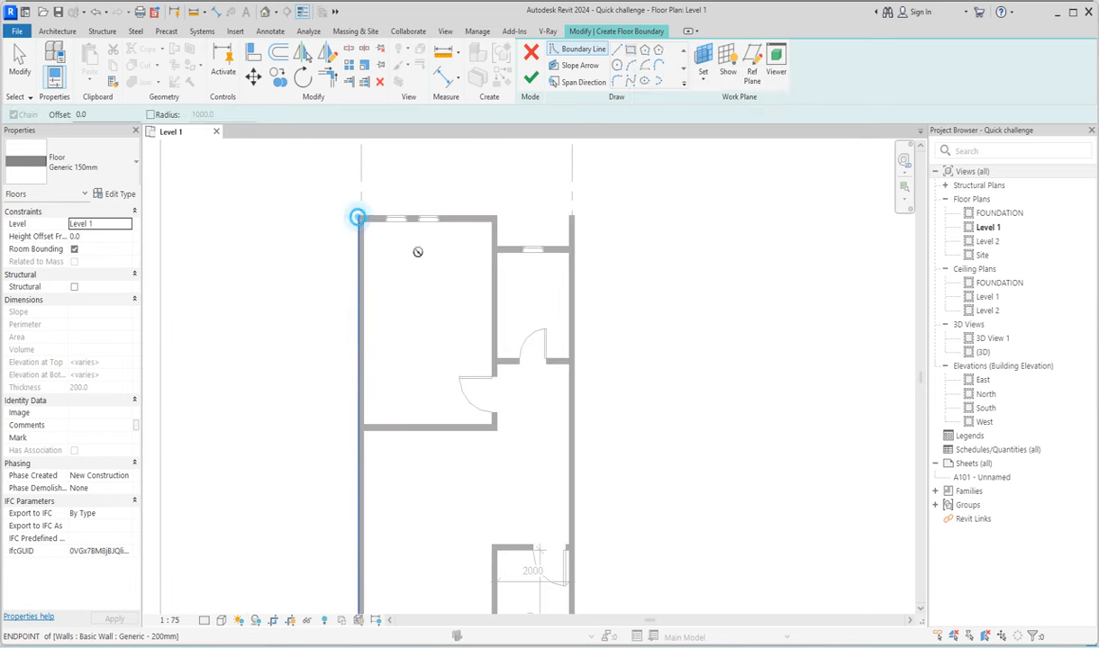
scroll(423, 229, "down", 3)
scroll(500, 437, "up", 4)
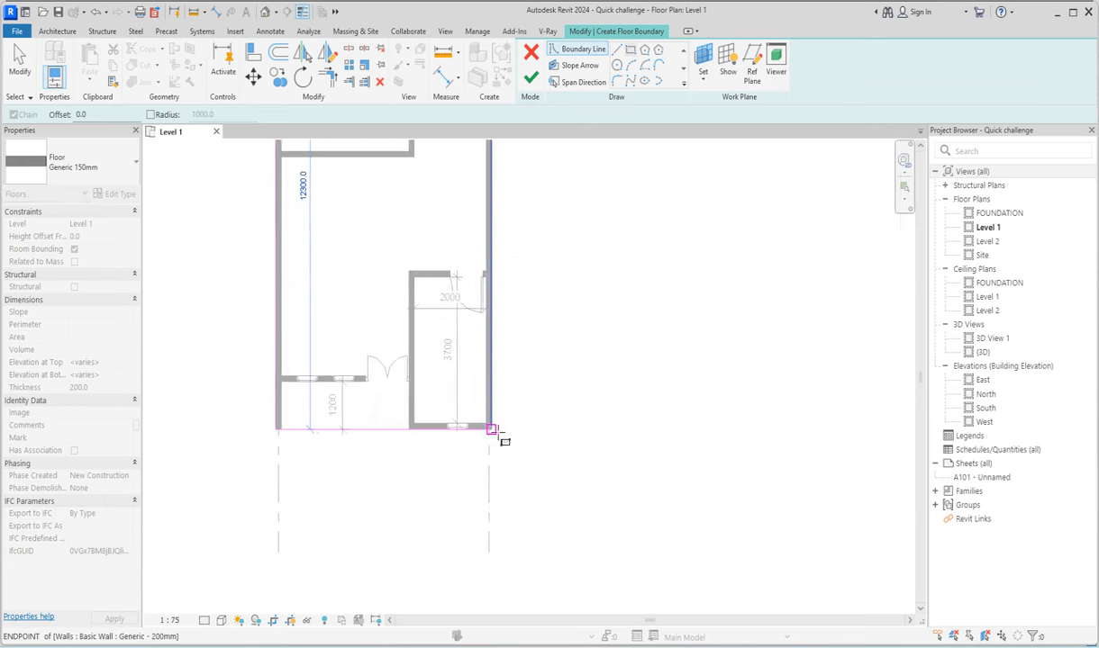
left_click(493, 429)
right_click(588, 315)
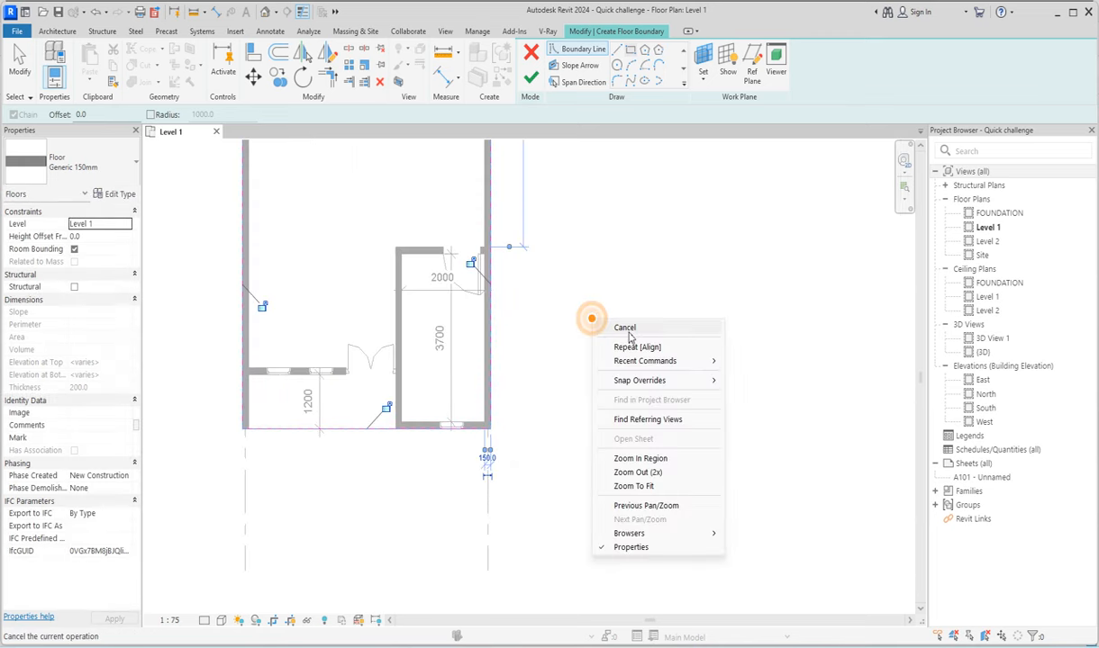
left_click(623, 324)
scroll(604, 363, "down", 2)
scroll(461, 396, "down", 2)
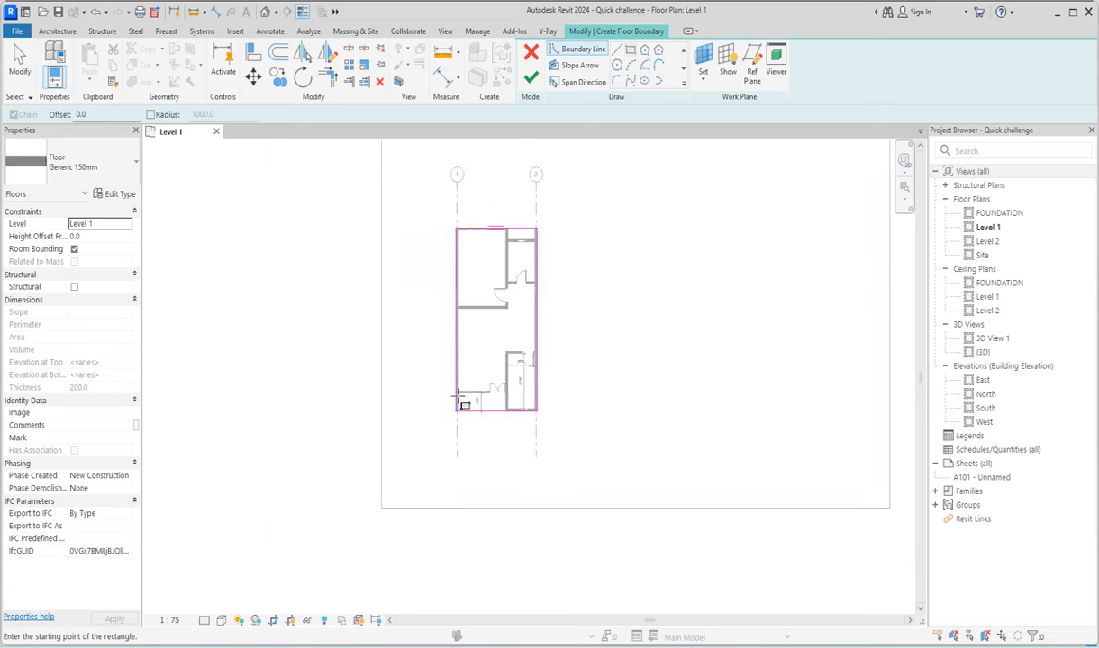
left_click(530, 79)
left_click(603, 301)
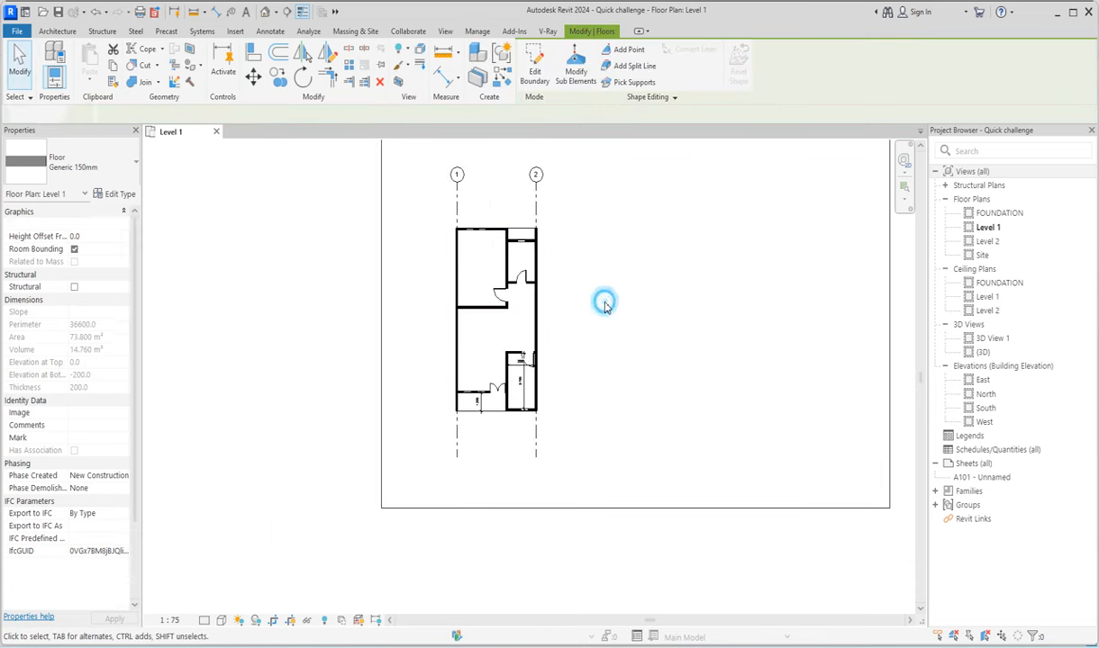
Step: Flip the hinge side of the large upper room's door so it swings from the opposite jamb
scroll(466, 346, "up", 2)
left_click(532, 265)
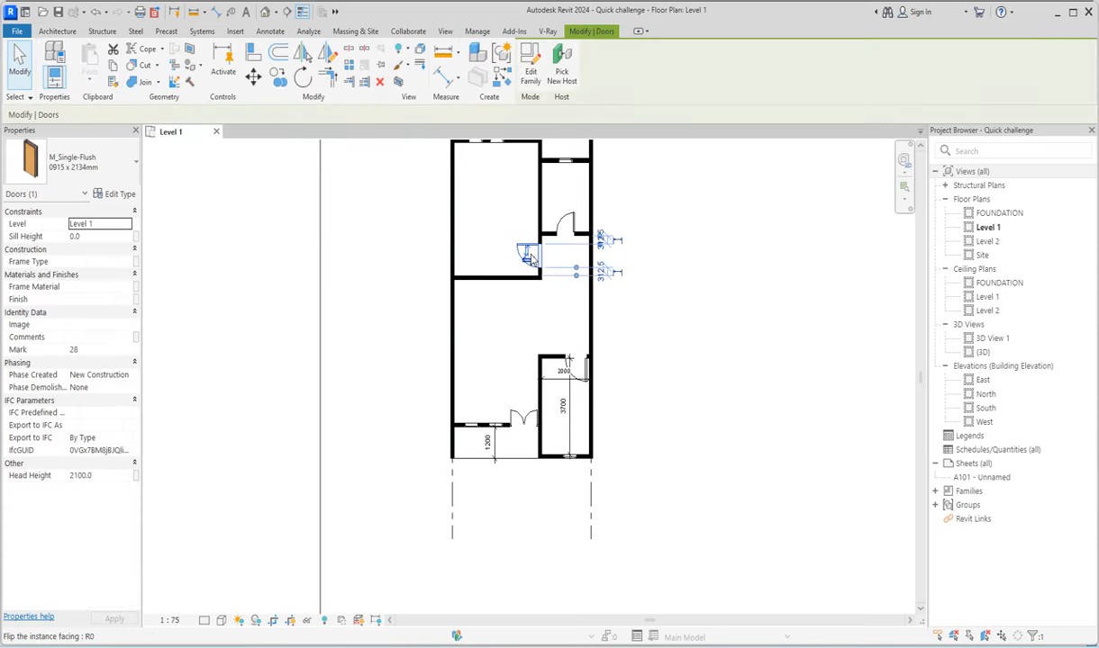
left_click(525, 250)
left_click(648, 280)
scroll(410, 393, "down", 4)
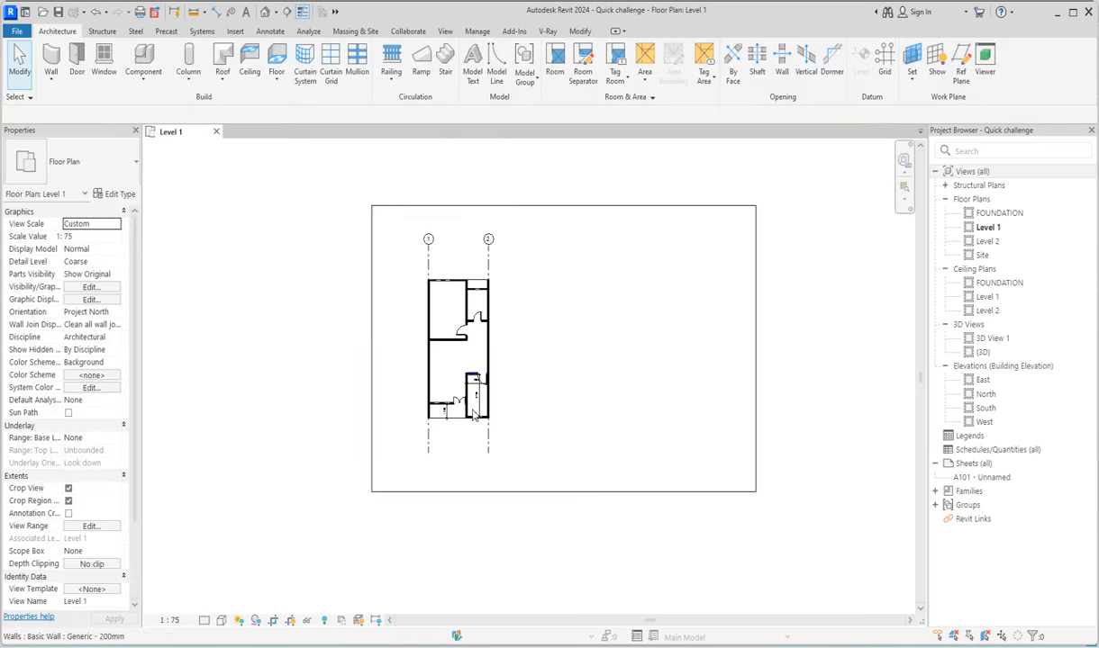
scroll(468, 450, "up", 3)
scroll(490, 349, "up", 1)
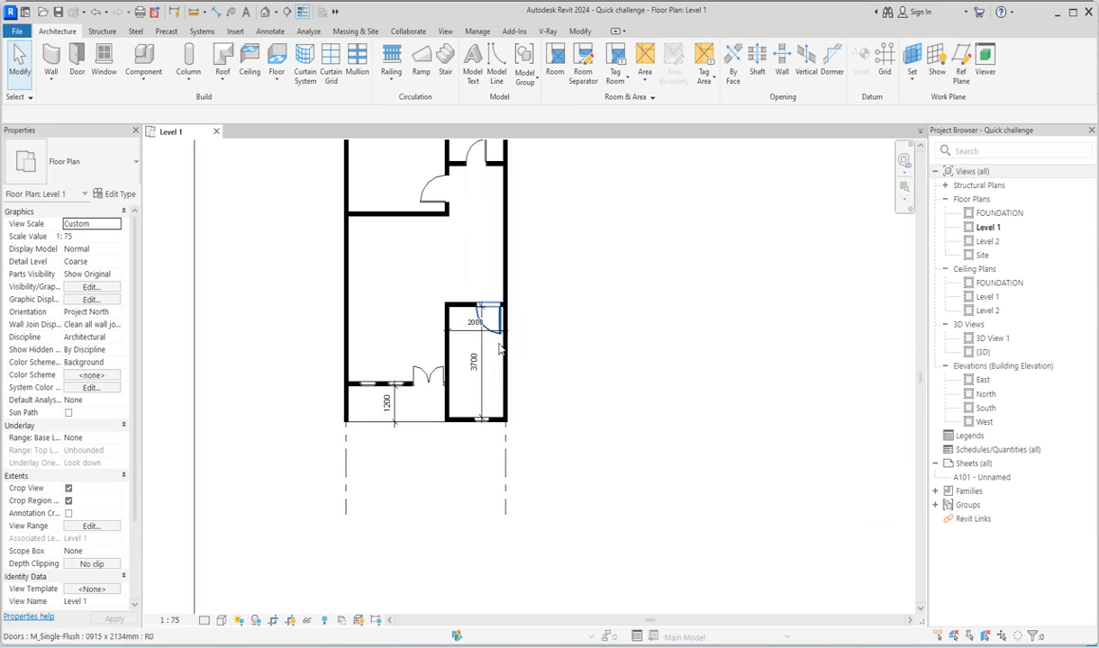
scroll(480, 358, "down", 2)
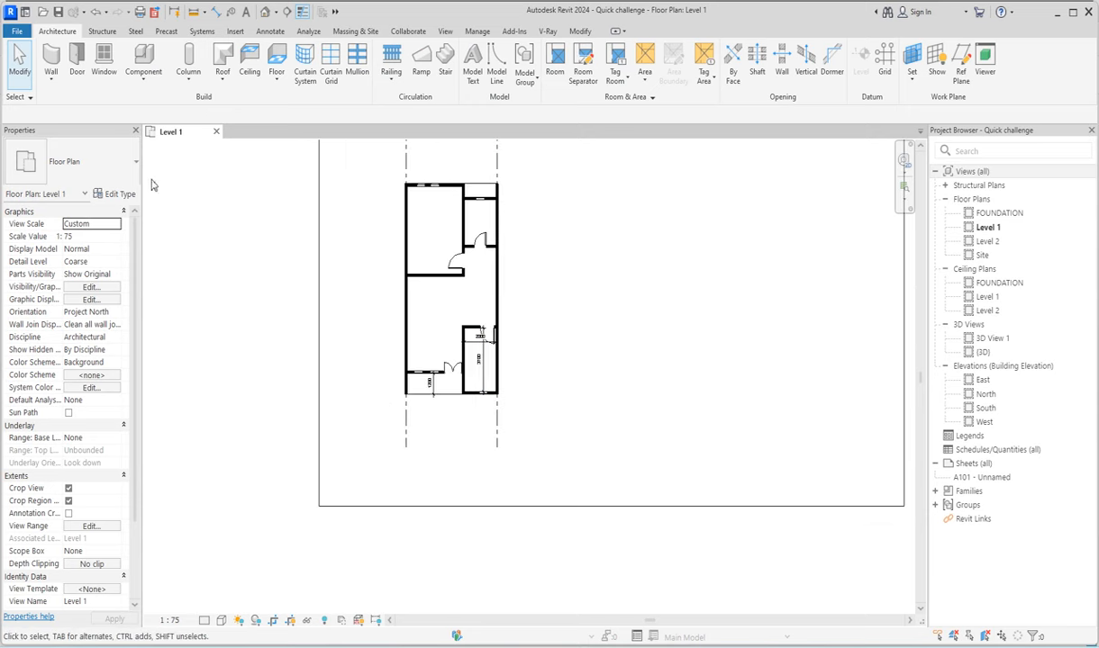
Step: Place an M_Kitchenette - Medium 1372mm 2 component, rotated lengthwise, against the lower small room's left wall in its upper-left corner
left_click(144, 58)
left_click(127, 168)
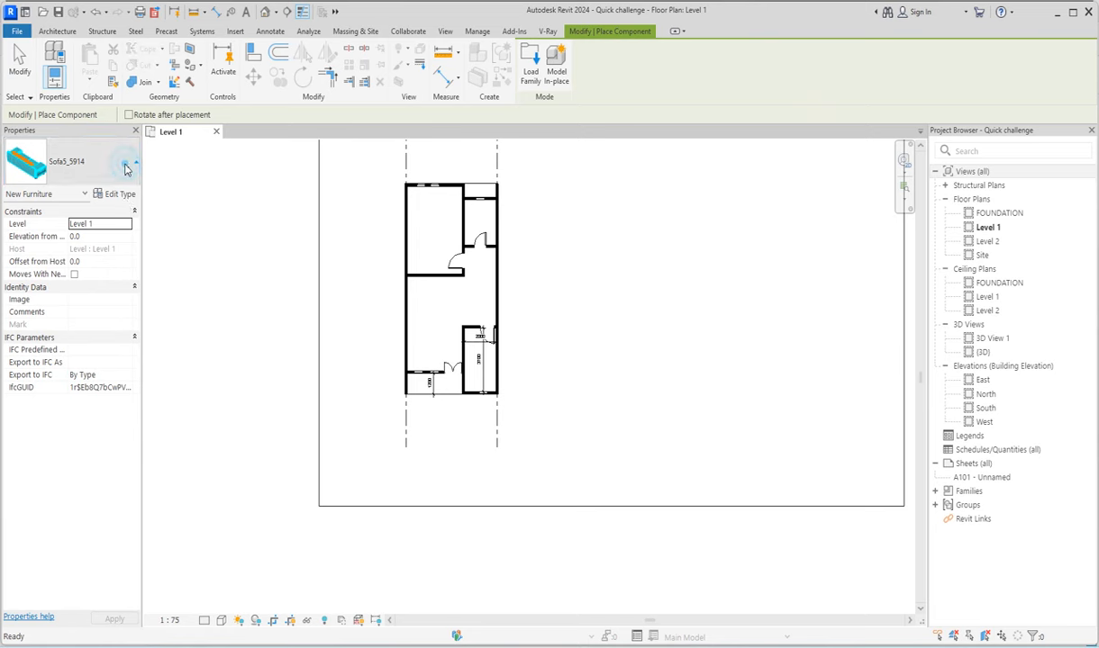
left_click_drag(209, 416, 200, 281)
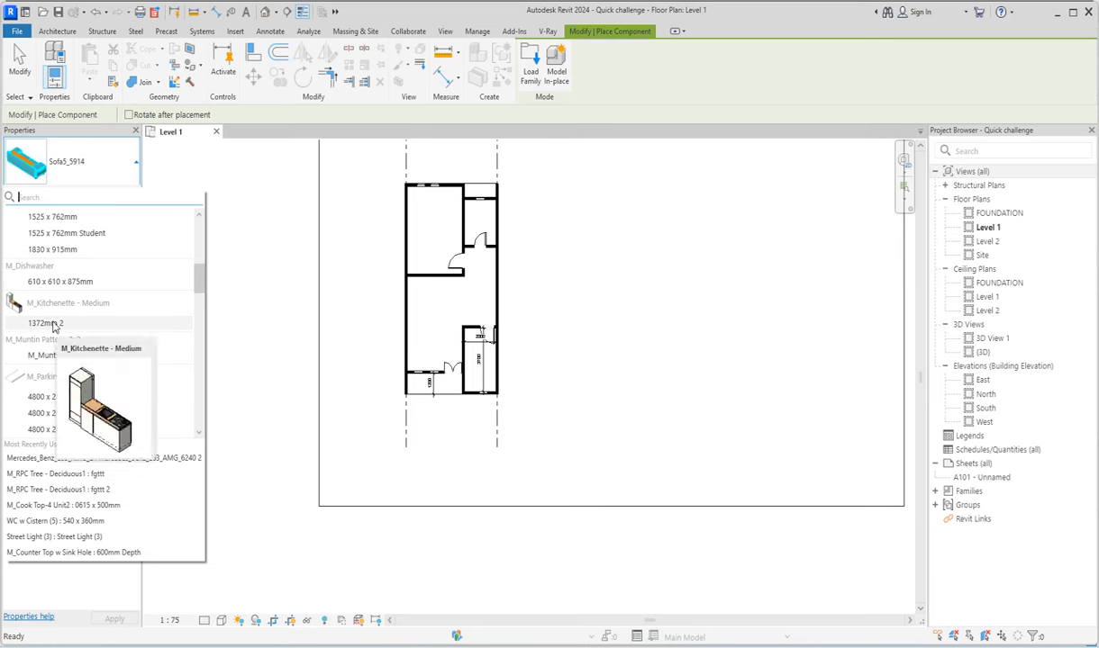
left_click(50, 321)
scroll(478, 366, "up", 5)
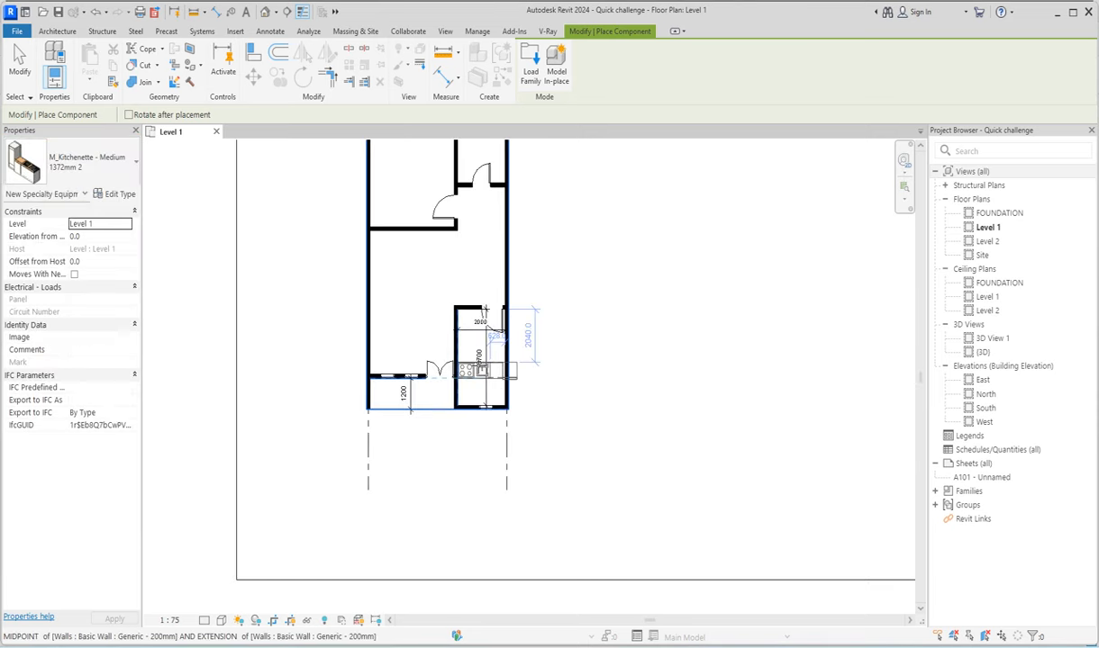
key("space")
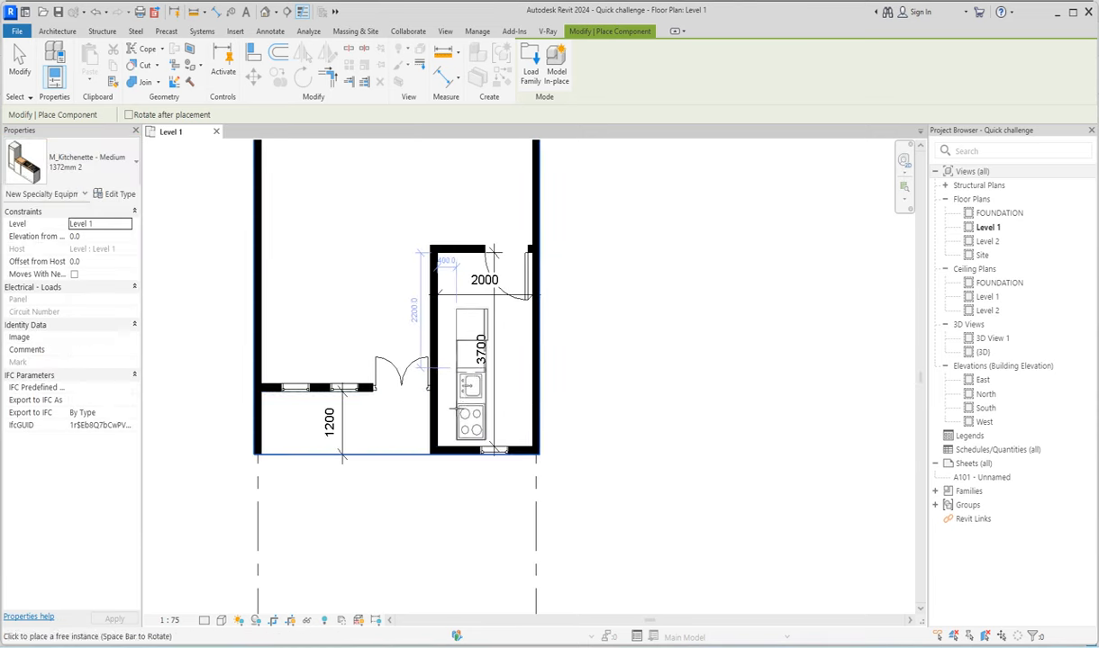
scroll(456, 408, "up", 1)
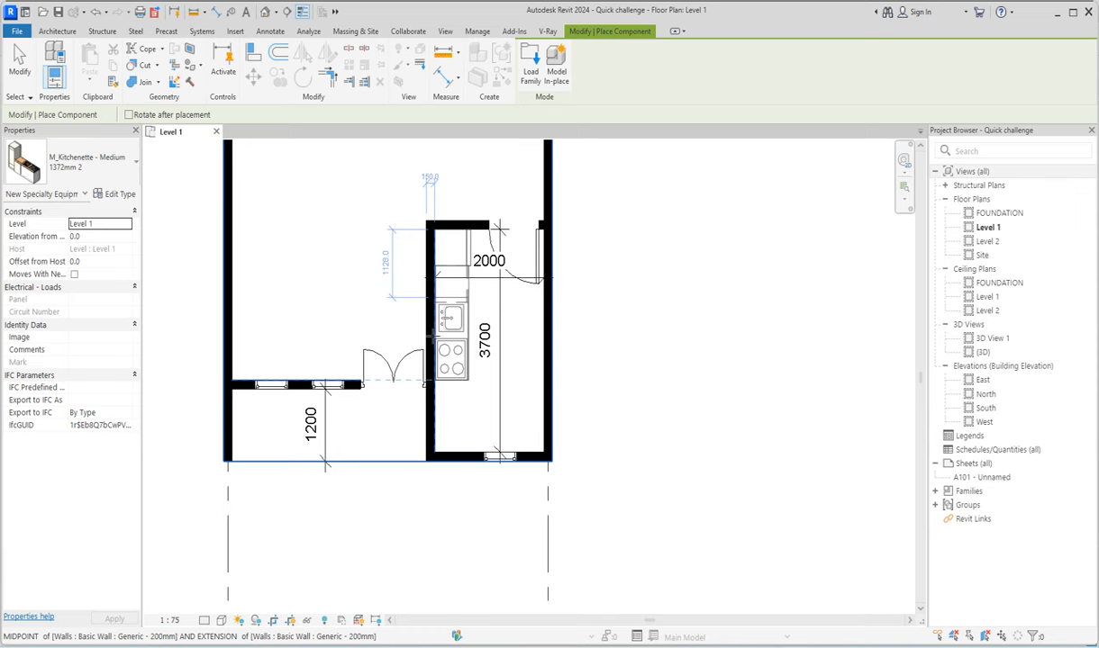
left_click(429, 341)
key("Escape")
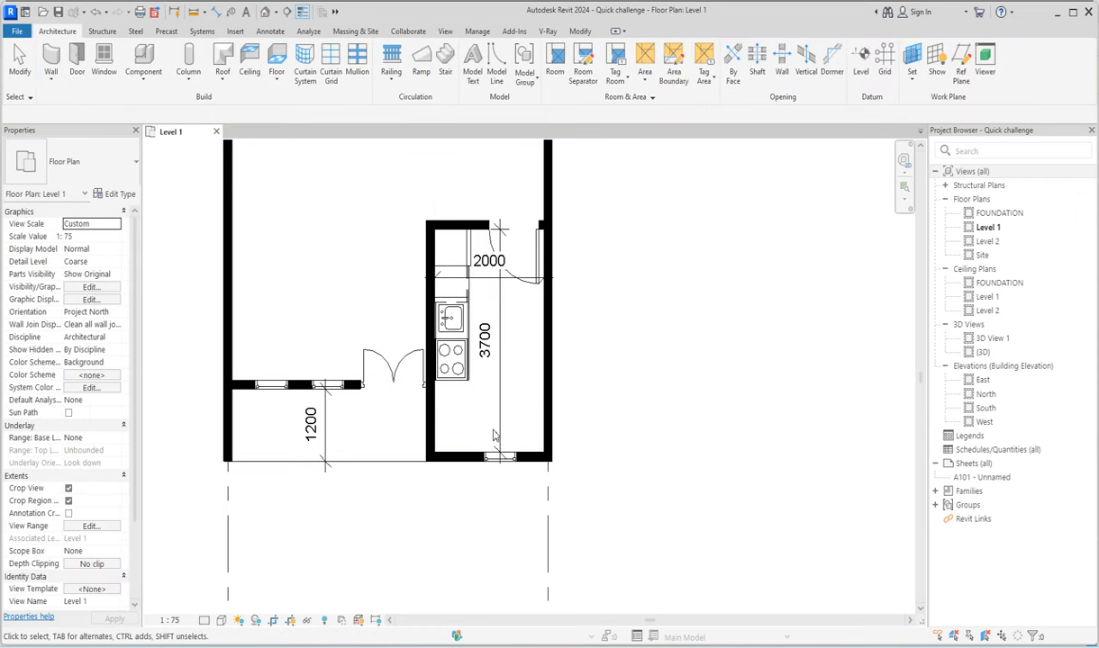
Step: Draw two parallel thin detail lines about 1200 mm long, extending the kitchenette's front edge and the cooktop's edge to the room's bottom wall
left_click(264, 32)
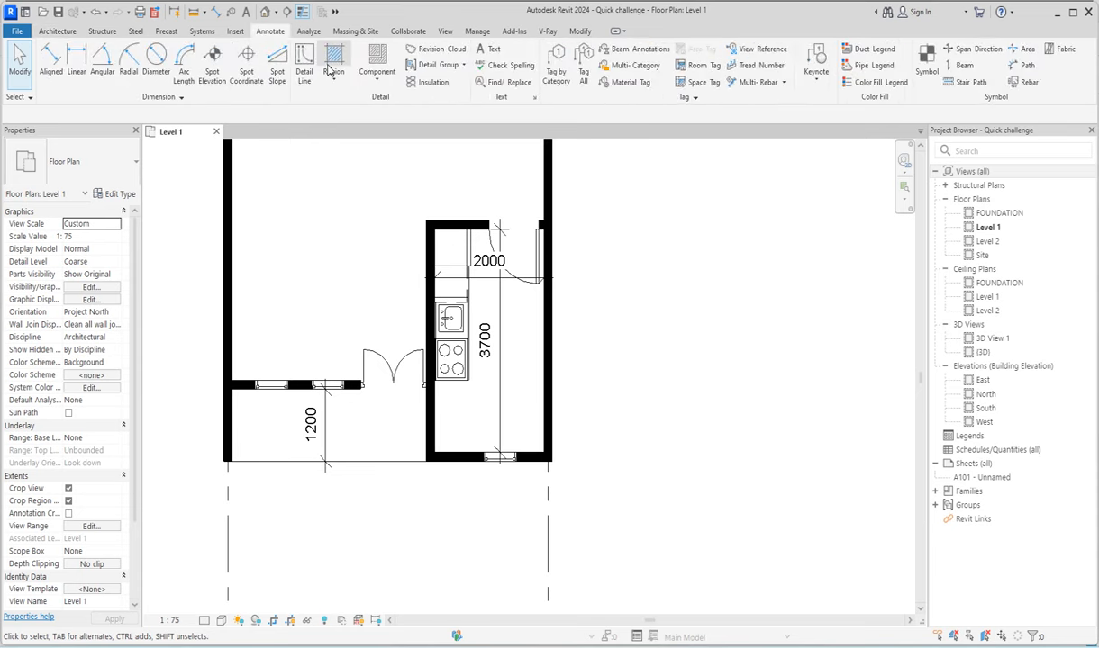
key("d")
key("l")
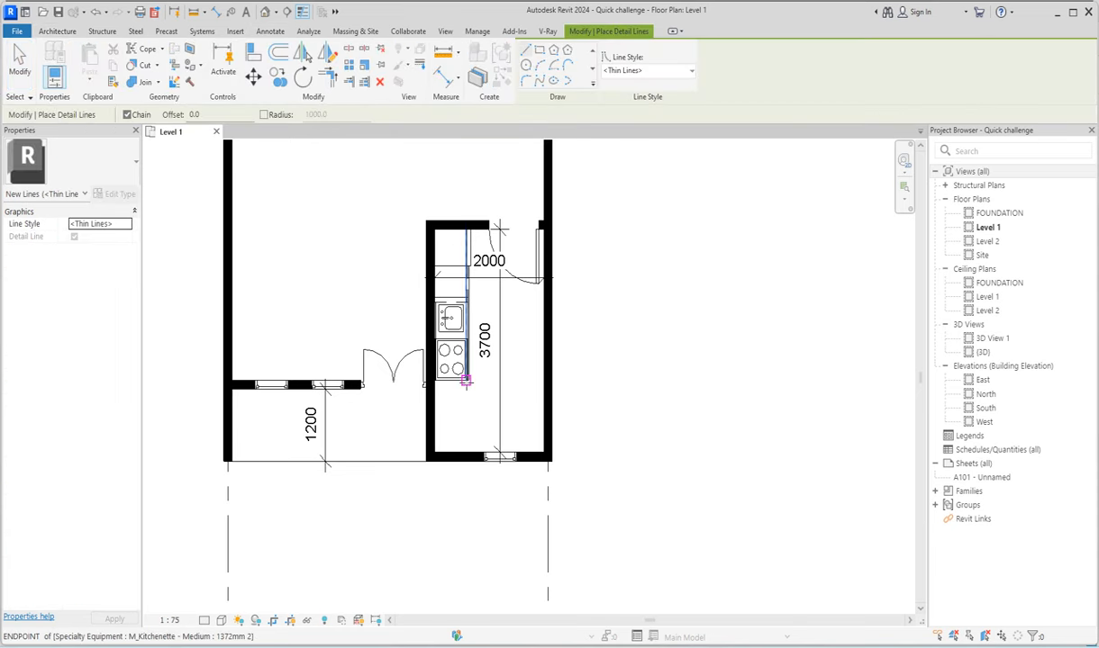
left_click(468, 382)
left_click(468, 454)
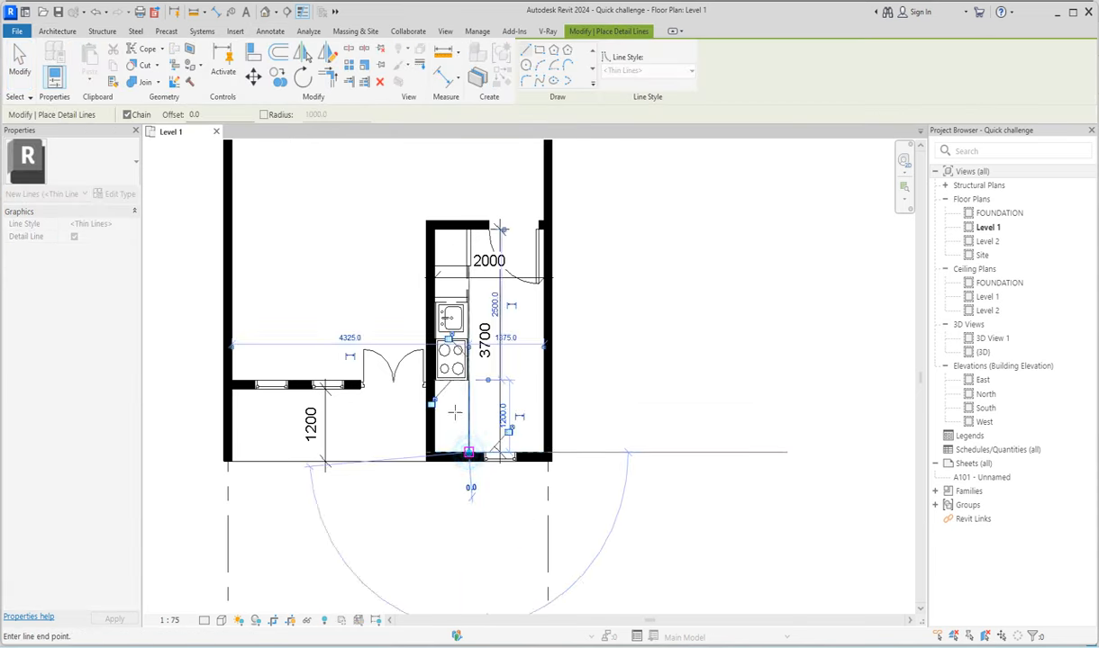
scroll(455, 410, "up", 3)
right_click(459, 392)
left_click(495, 400)
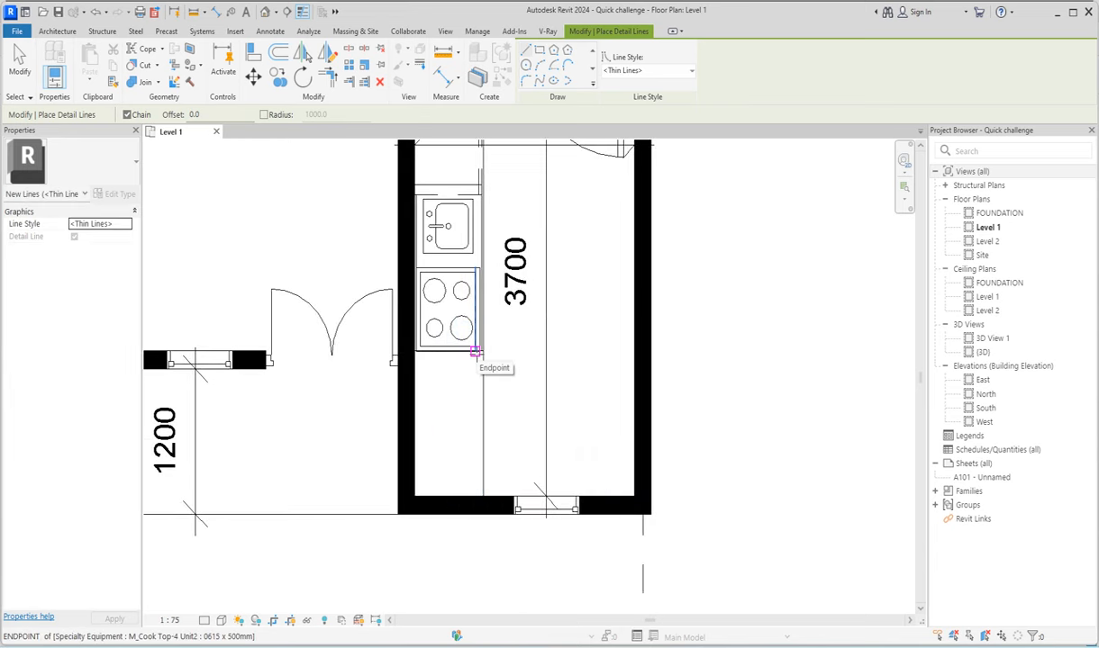
left_click(473, 351)
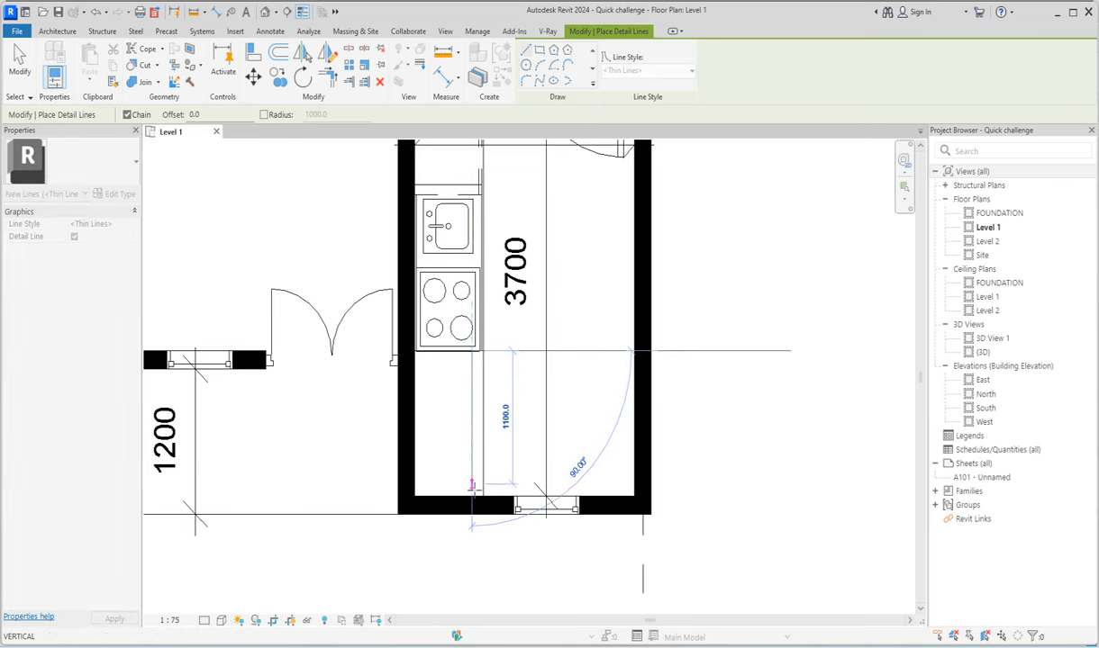
left_click(472, 496)
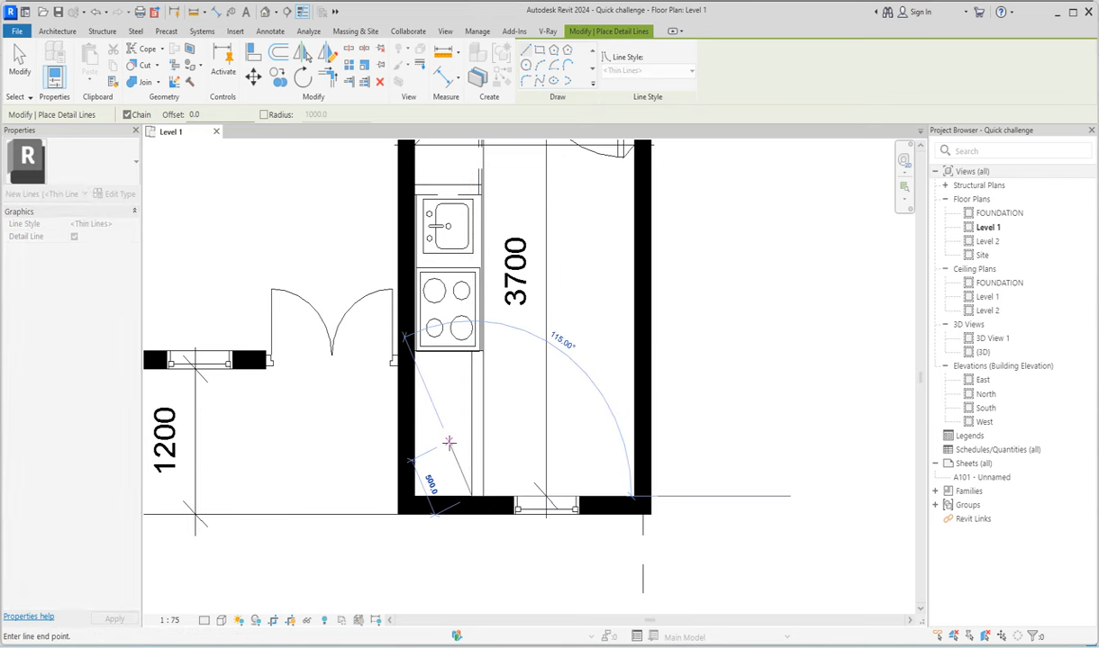
key("Escape")
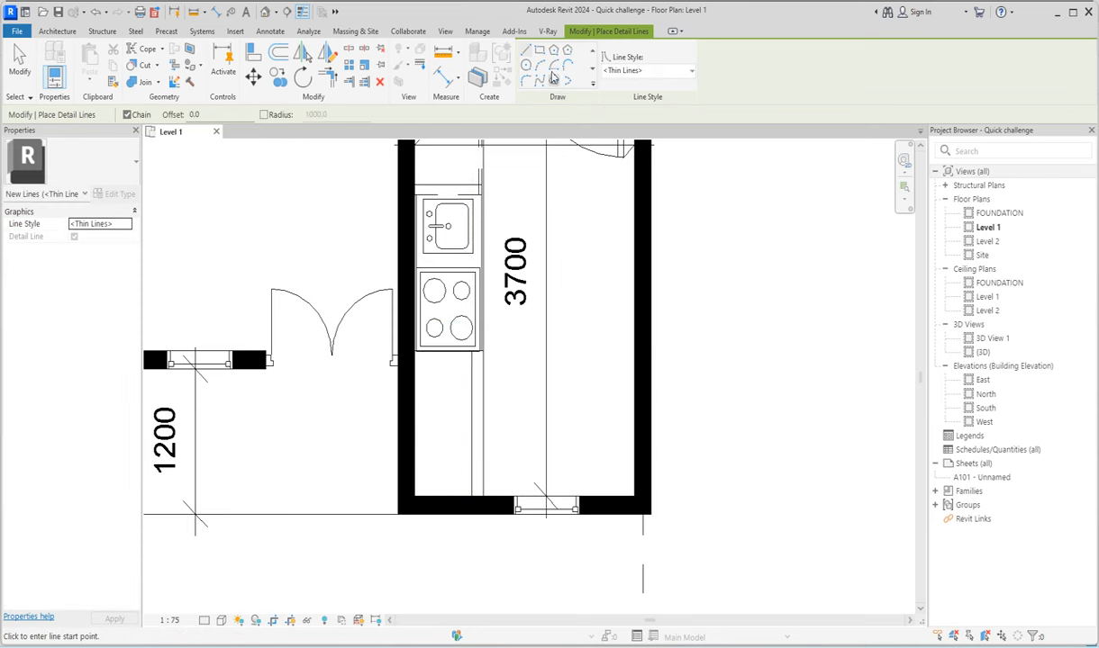
Step: Draw a rectangular detail-line outline inside the extended counter area, between the cooktop and the room's bottom wall
left_click(539, 50)
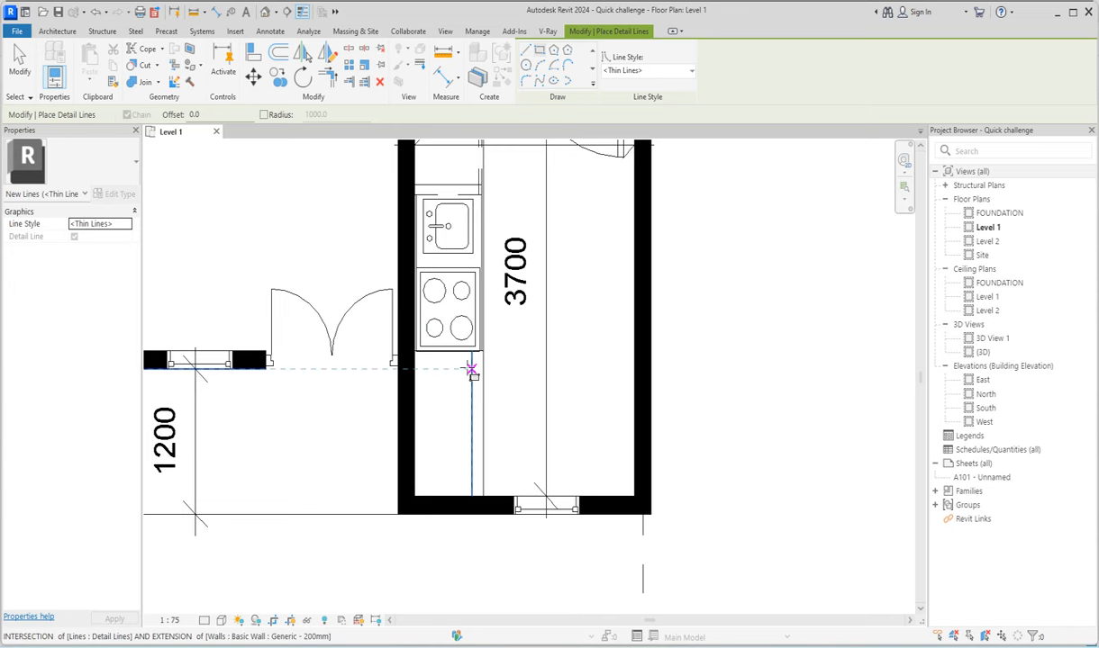
scroll(465, 371, "up", 2)
left_click(465, 369)
scroll(424, 518, "down", 2)
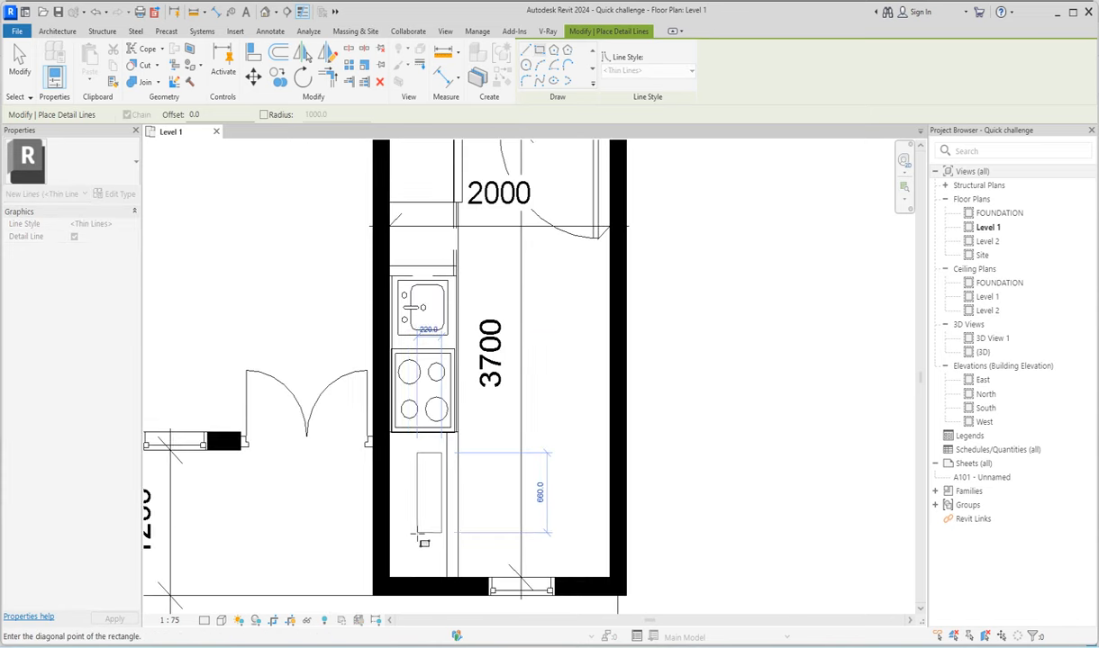
scroll(396, 559, "up", 2)
scroll(396, 563, "up", 3)
left_click(389, 560)
scroll(482, 466, "down", 3)
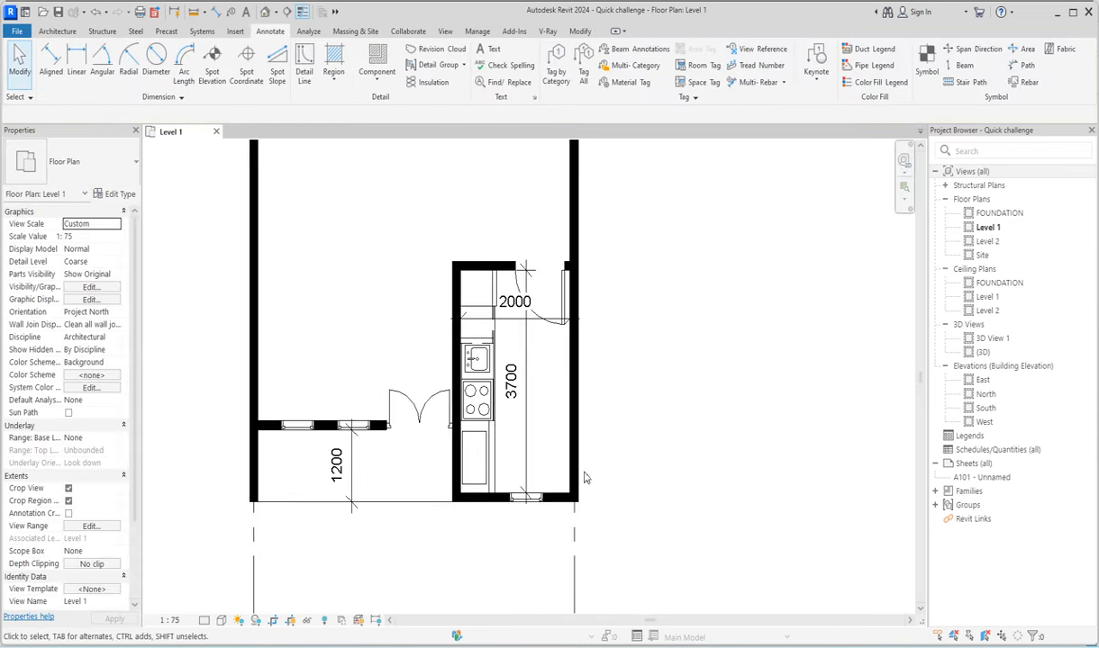
Step: Align the kitchen door's hinge-side edge with the inner face of the building's right exterior wall
scroll(450, 460, "down", 3)
scroll(404, 441, "up", 2)
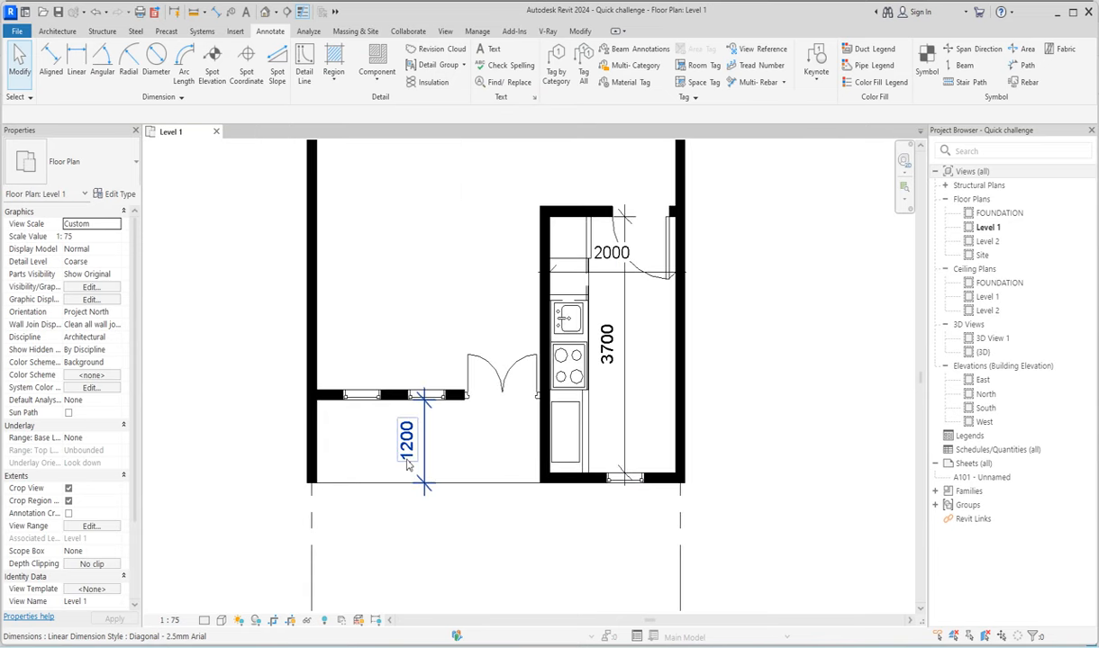
scroll(447, 548, "down", 2)
scroll(530, 377, "up", 4)
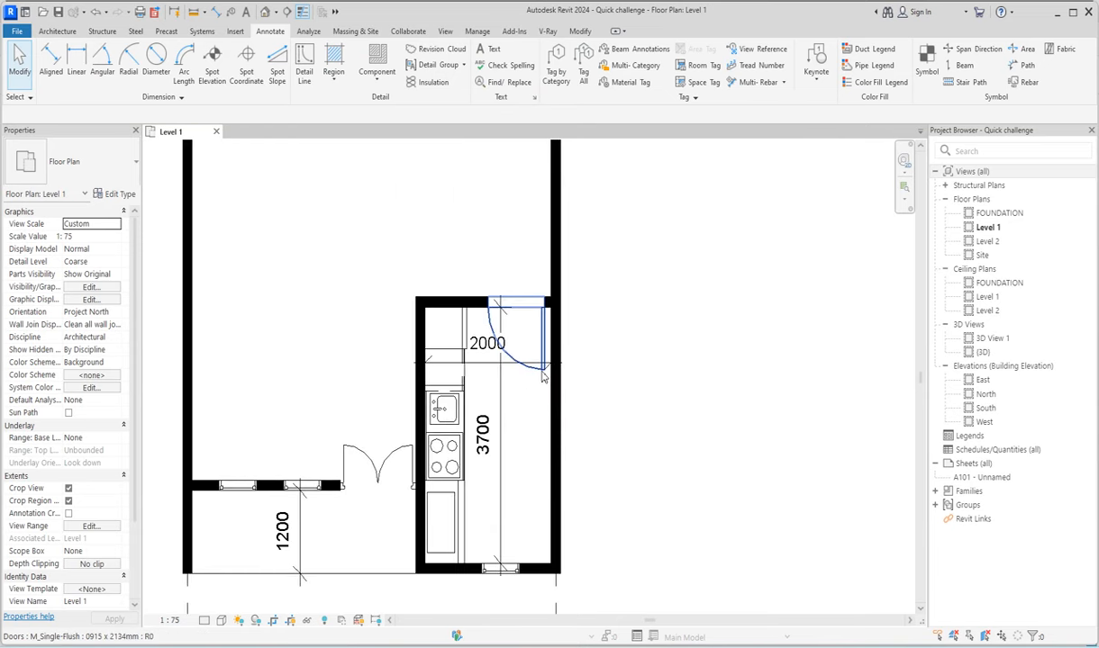
left_click(579, 31)
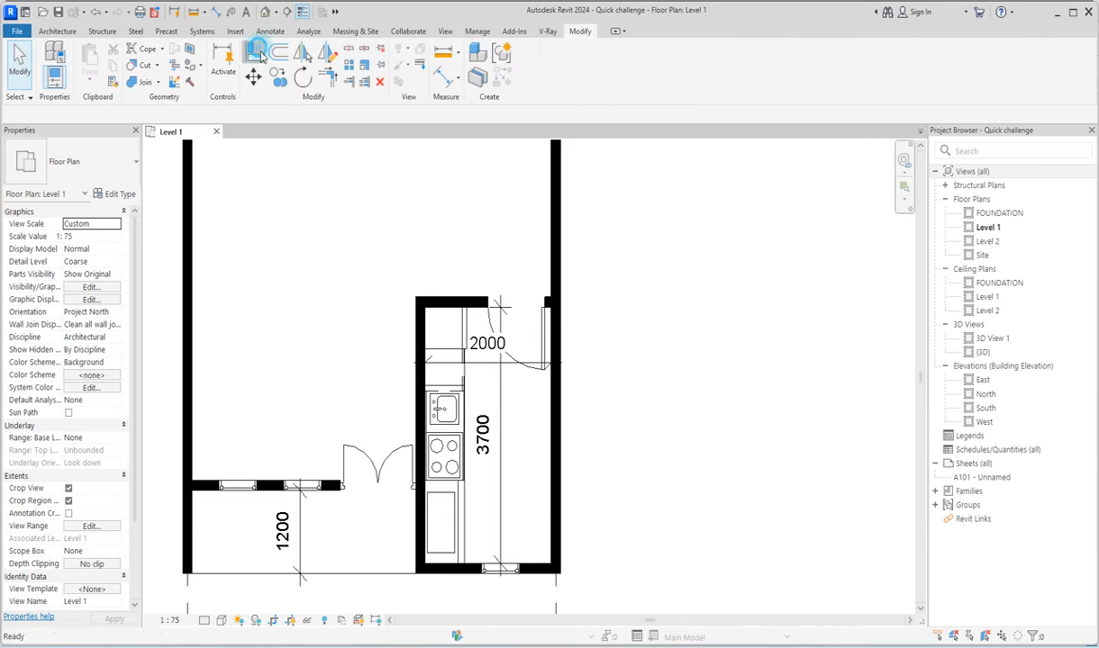
left_click(253, 49)
scroll(532, 342, "up", 1)
left_click(556, 316)
left_click(551, 326)
scroll(493, 374, "down", 3)
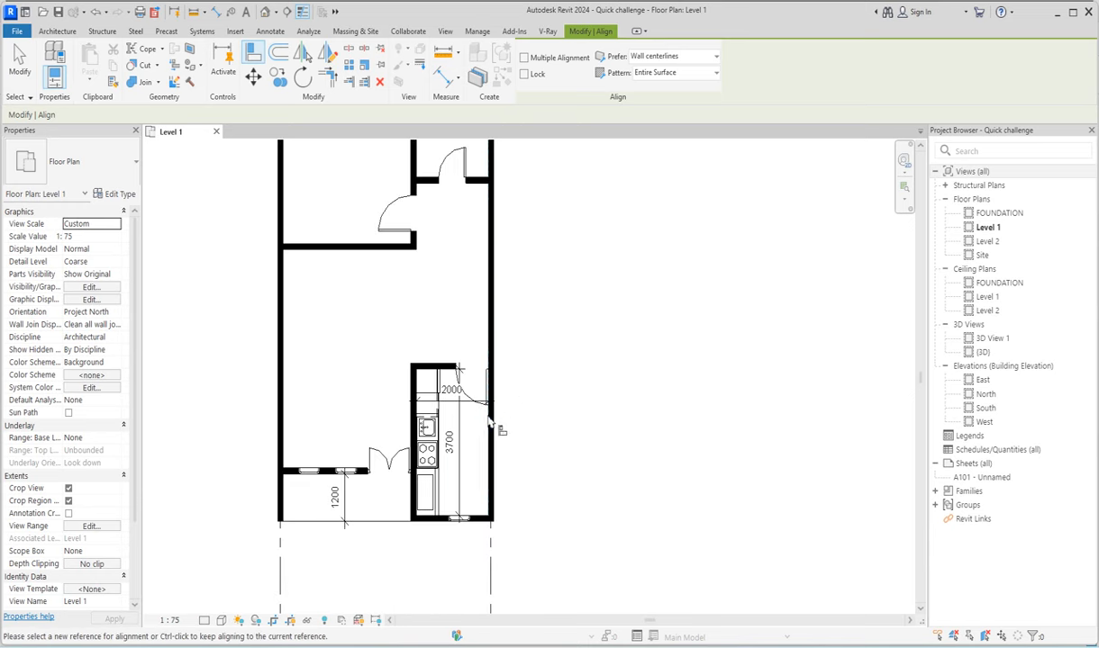
key("Escape")
Step: Delete the 2000 and 3700 dimensions in the kitchen and the 1200 dimension in the front porch
scroll(450, 401, "up", 2)
left_click(450, 402)
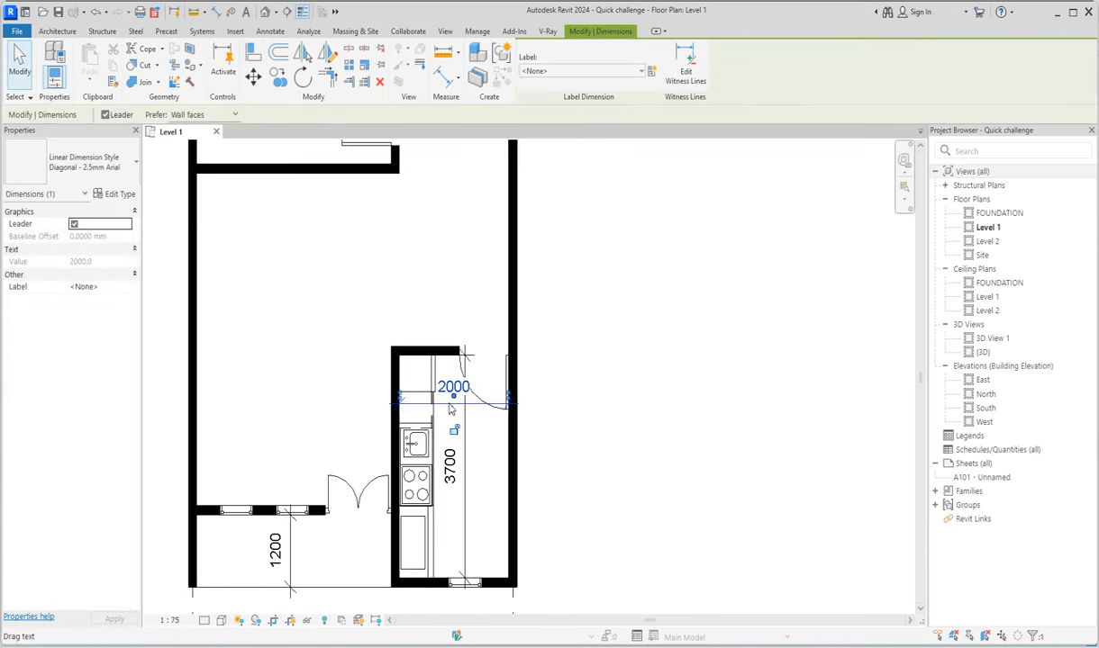
key("Delete")
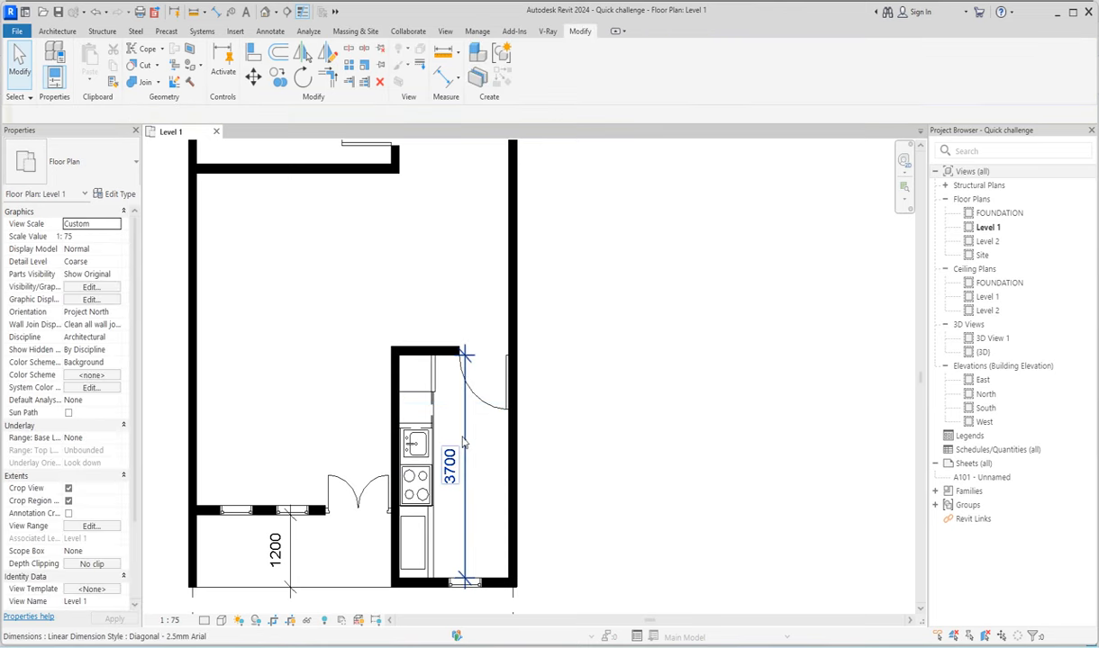
left_click(455, 446)
key("Delete")
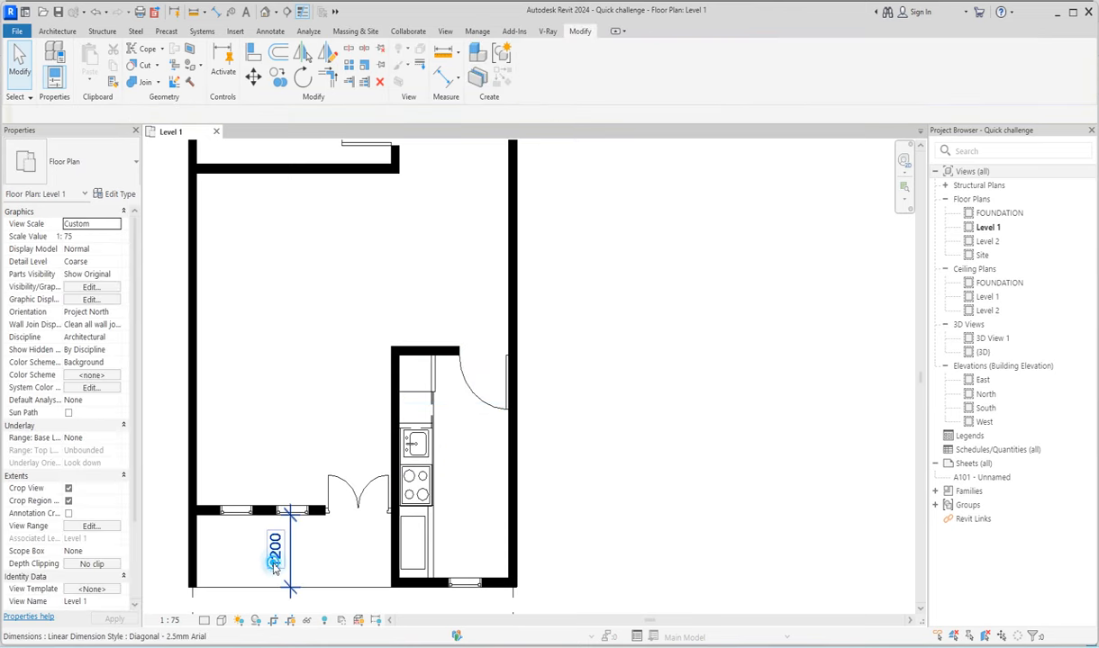
left_click(275, 564)
key("Delete")
Step: Place an M_Shower Stall-2D component in the lower-left corner of the upper toilet room
scroll(333, 541, "down", 3)
scroll(331, 409, "up", 3)
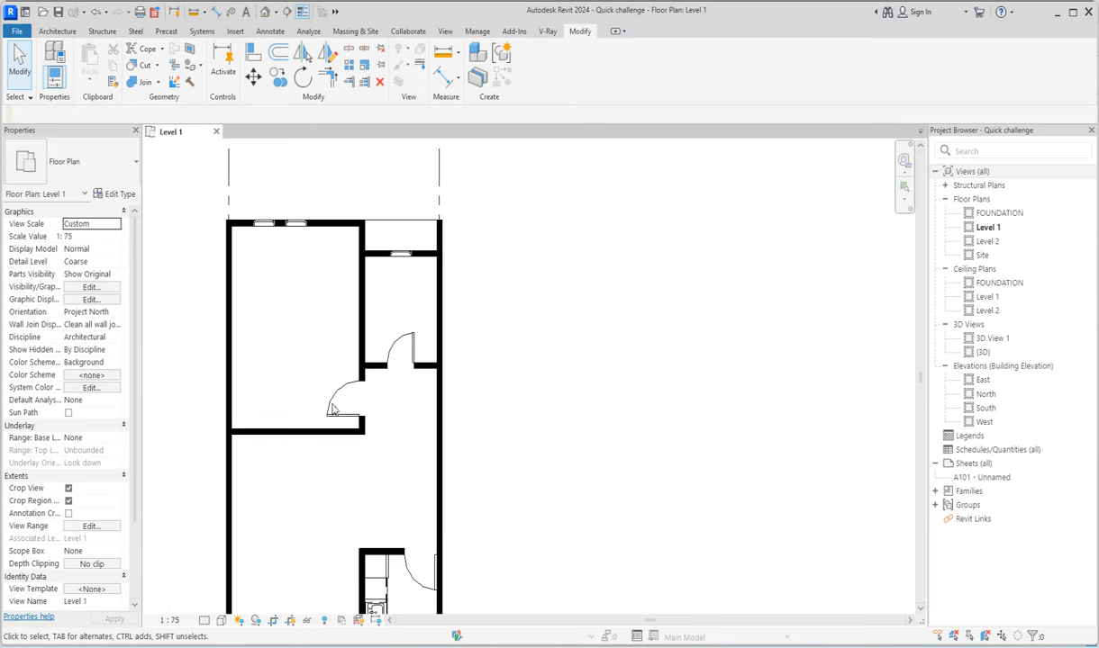
left_click(63, 32)
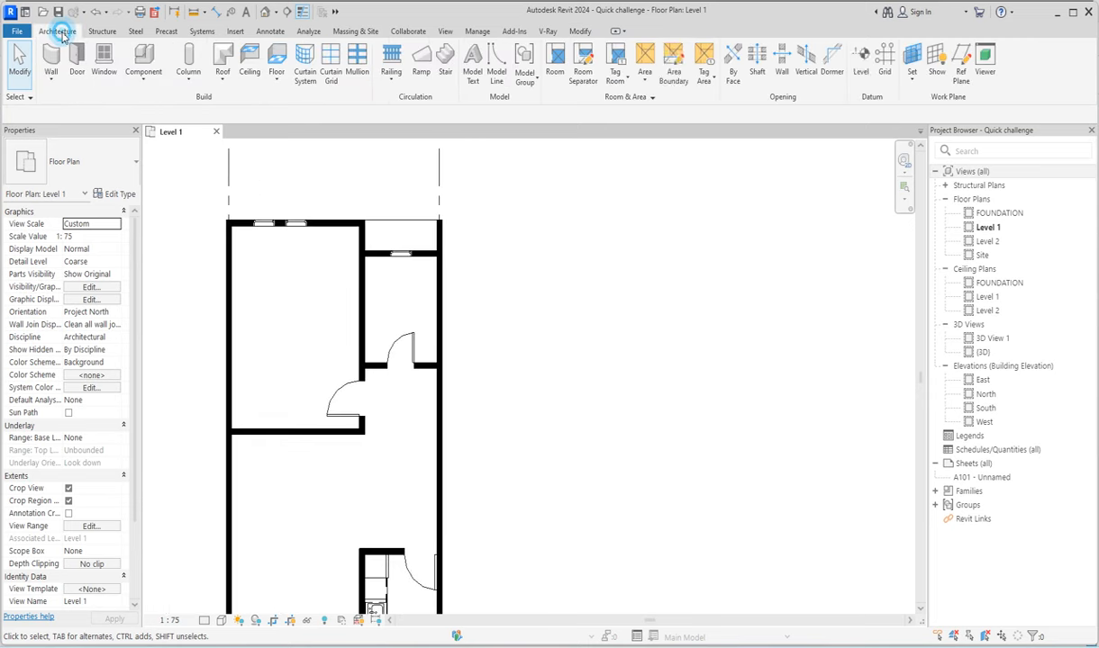
left_click(137, 52)
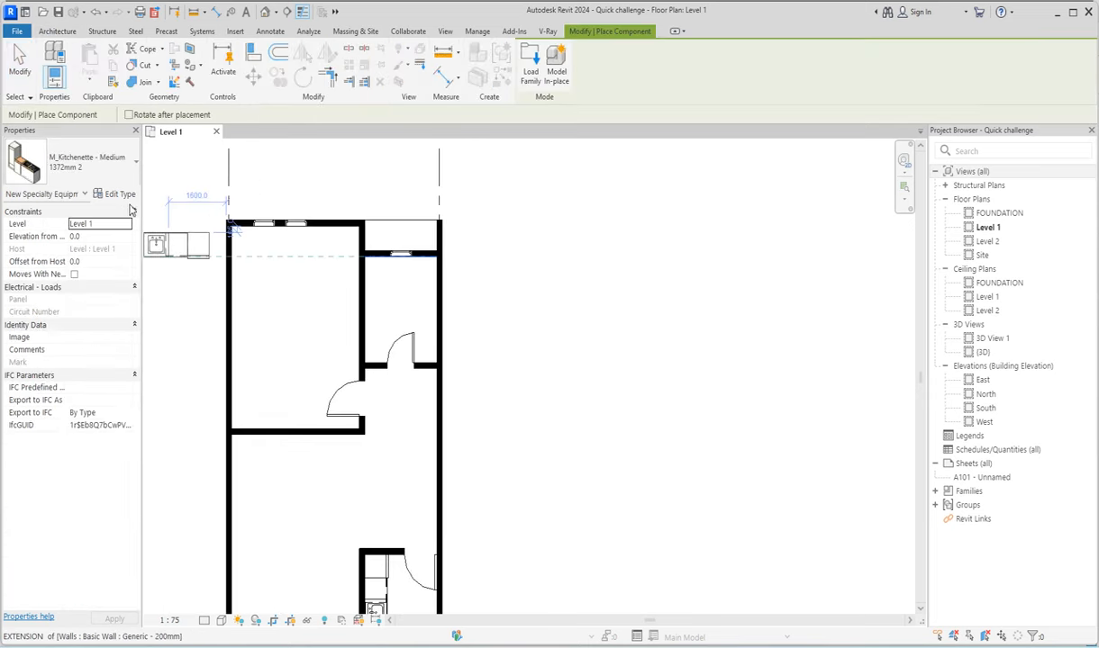
left_click(117, 167)
scroll(115, 281, "up", 10)
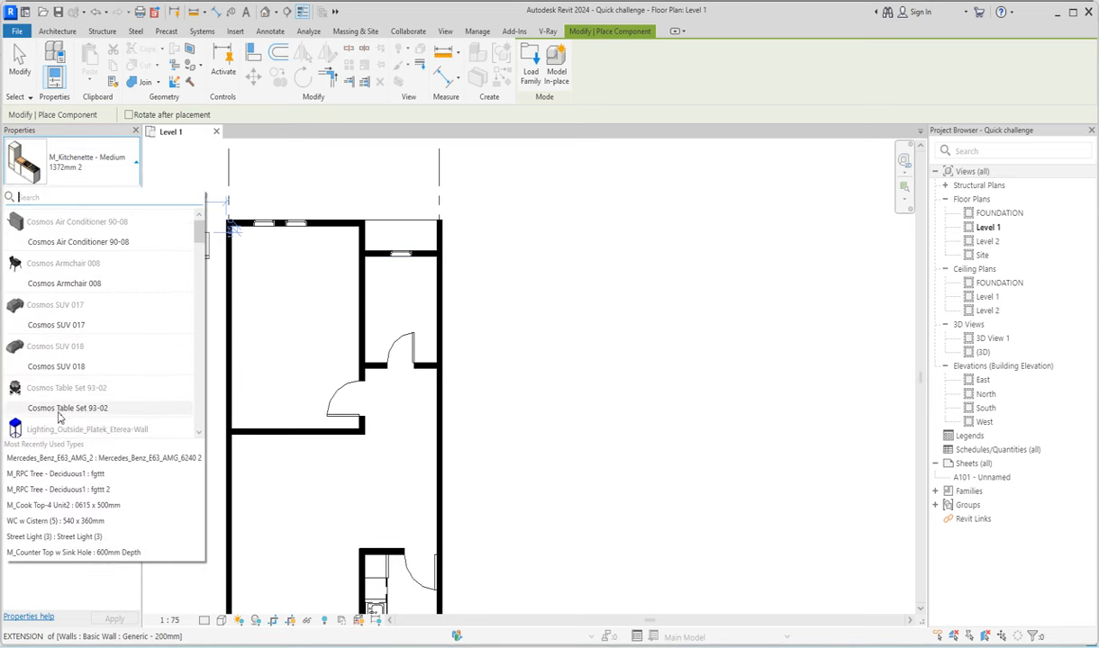
scroll(67, 293, "down", 4)
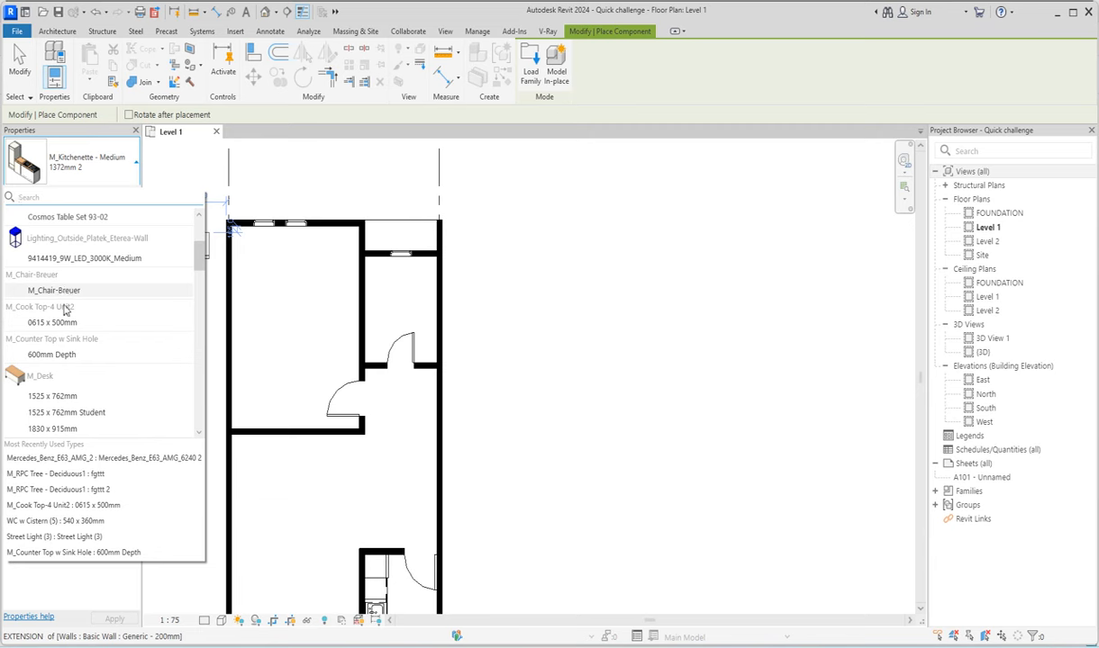
scroll(65, 311, "down", 12)
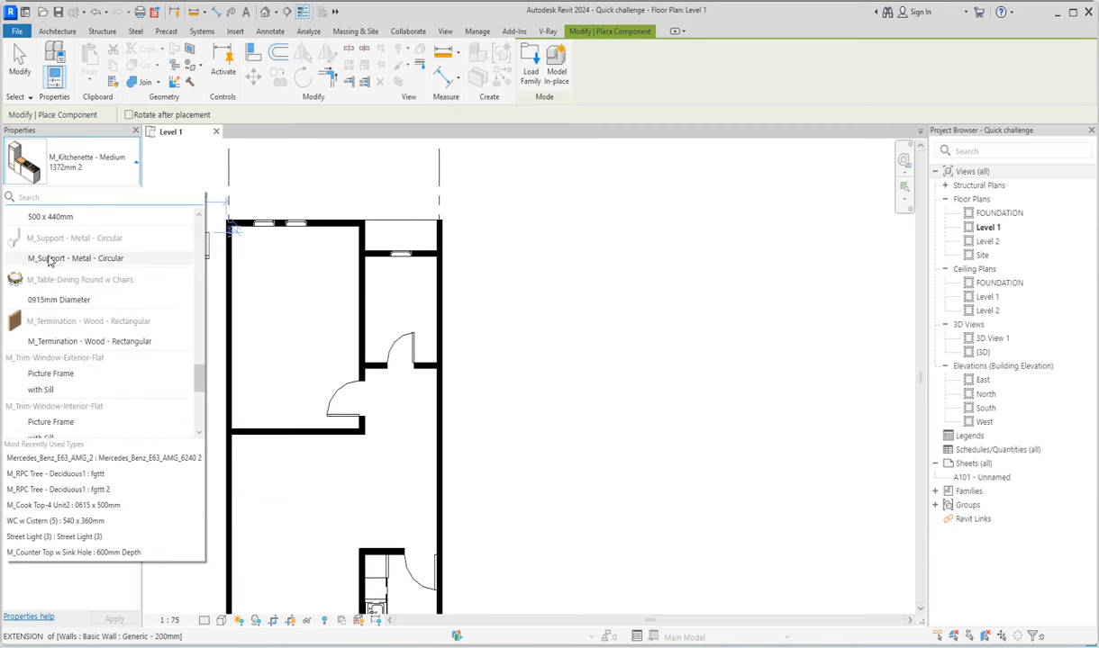
scroll(49, 261, "up", 3)
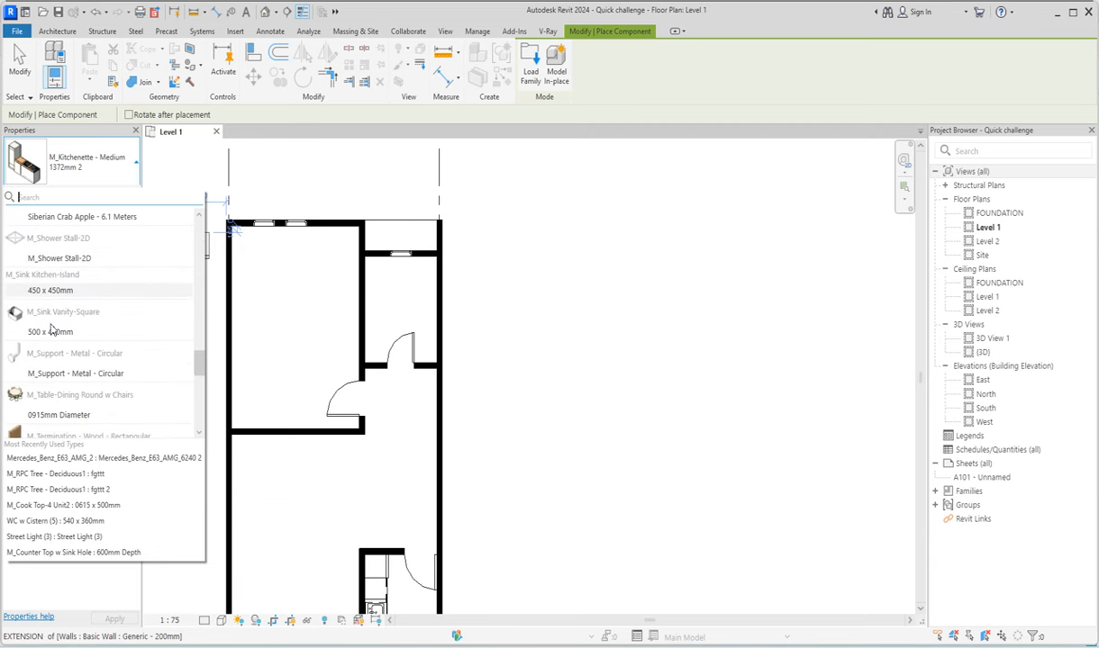
left_click(59, 259)
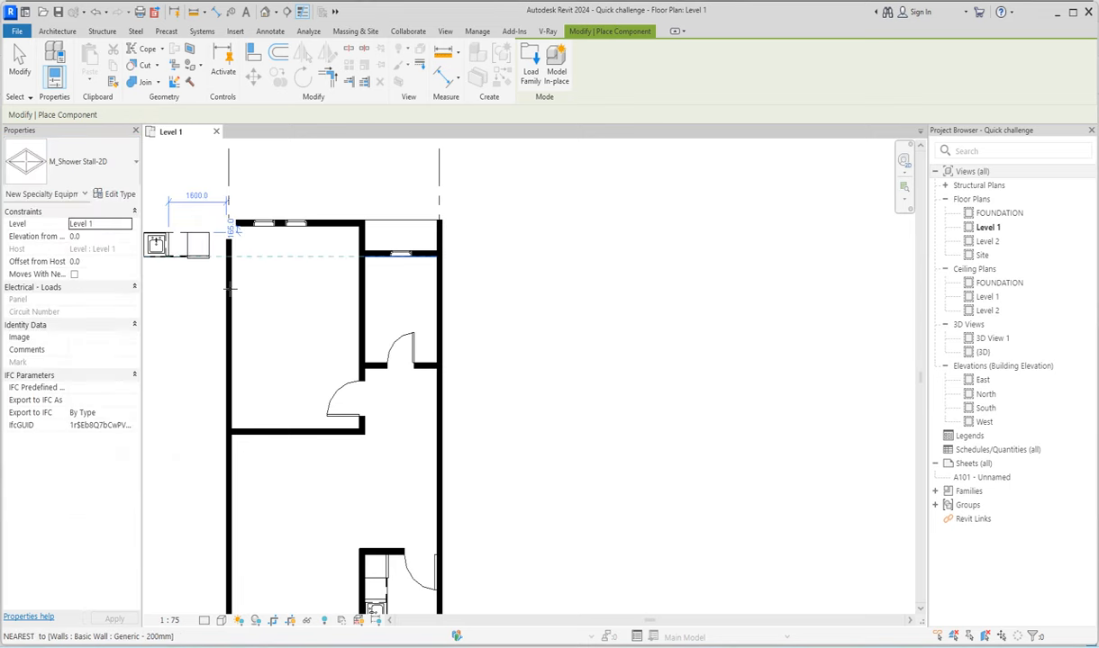
scroll(358, 306, "up", 2)
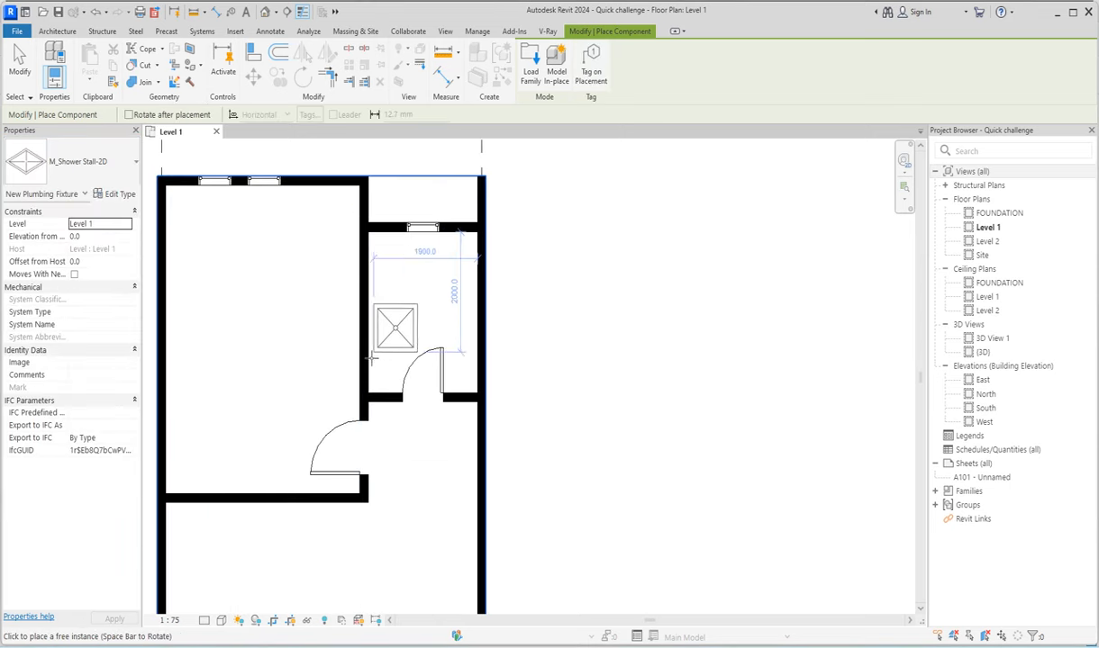
left_click(372, 393)
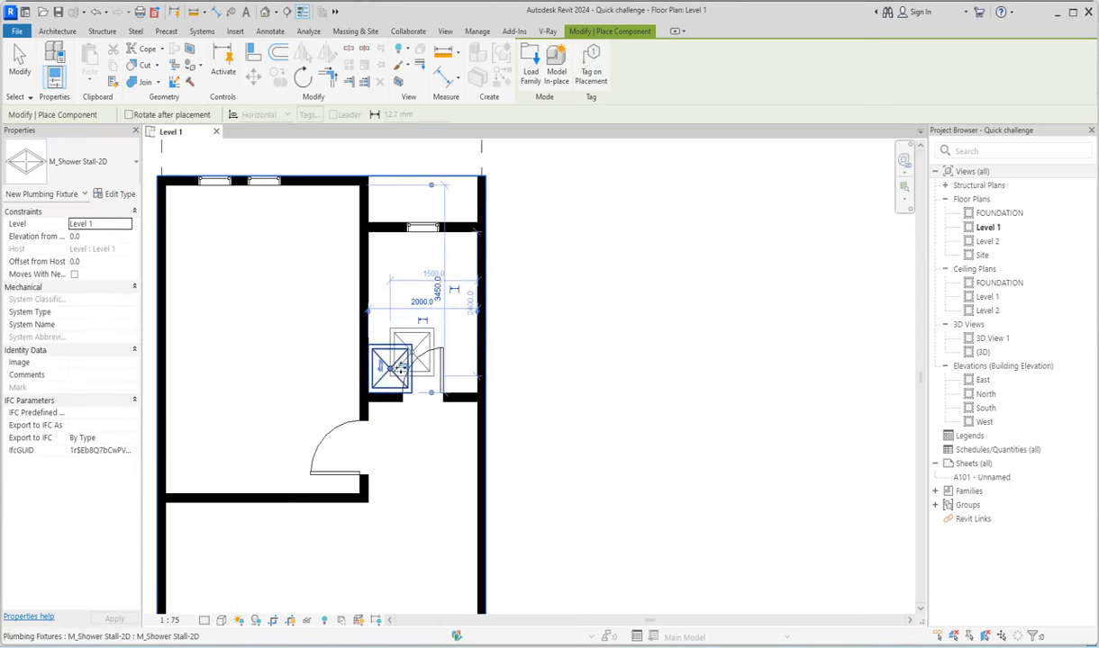
key("Escape")
key("Escape")
Step: Flip the hinge side of the upper toilet room's door so it swings from the jamb beside the shower stall
left_click(416, 365)
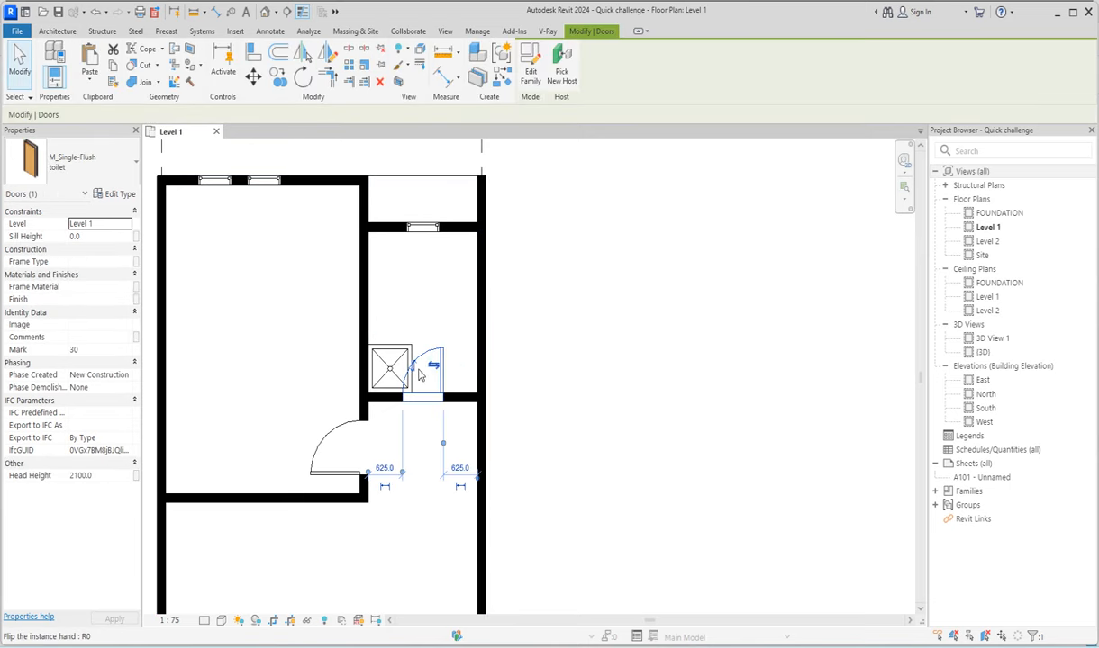
left_click(431, 365)
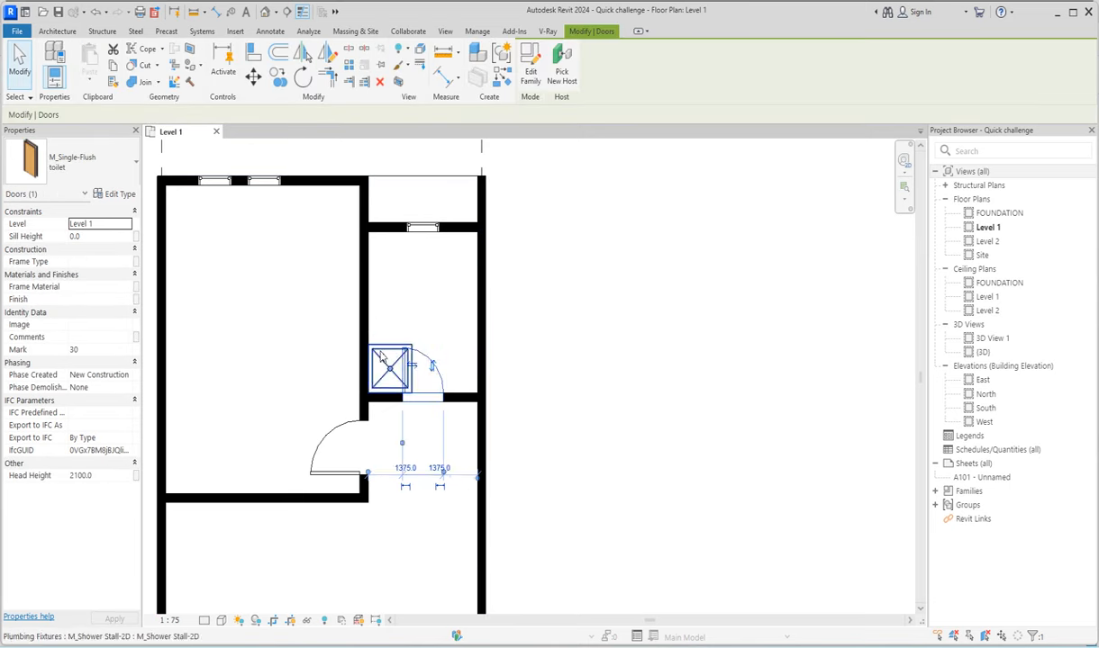
Step: Move the upper toilet room's door clear of the shower stall and align its hinge-side edge with the stall's outer edge
left_click_drag(412, 369, 432, 370)
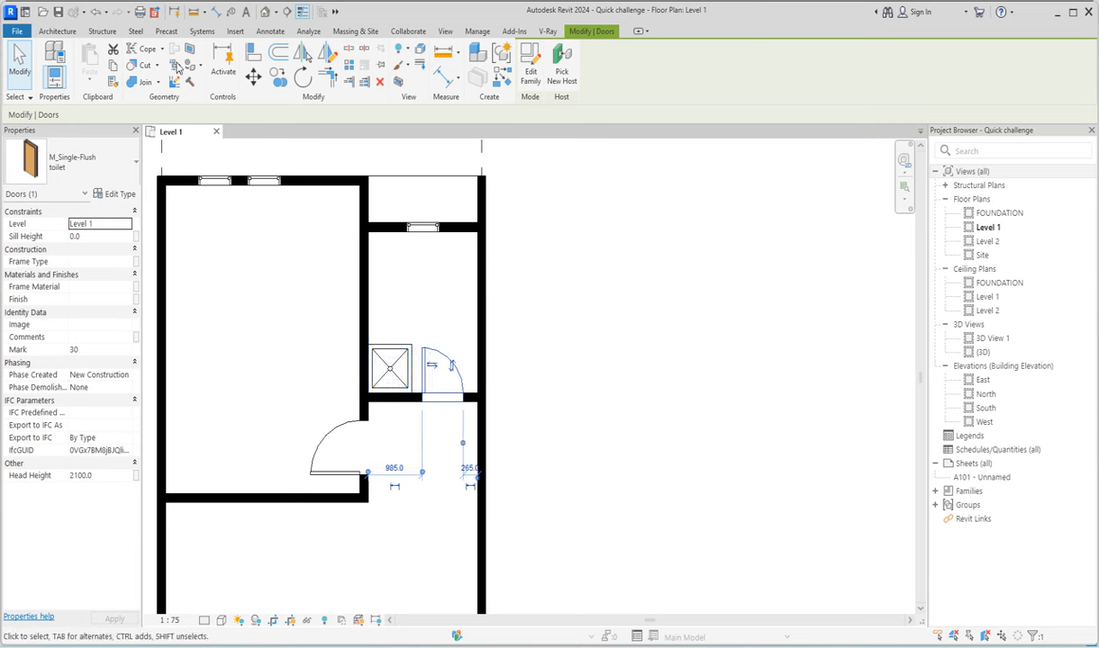
left_click(253, 51)
left_click(411, 364)
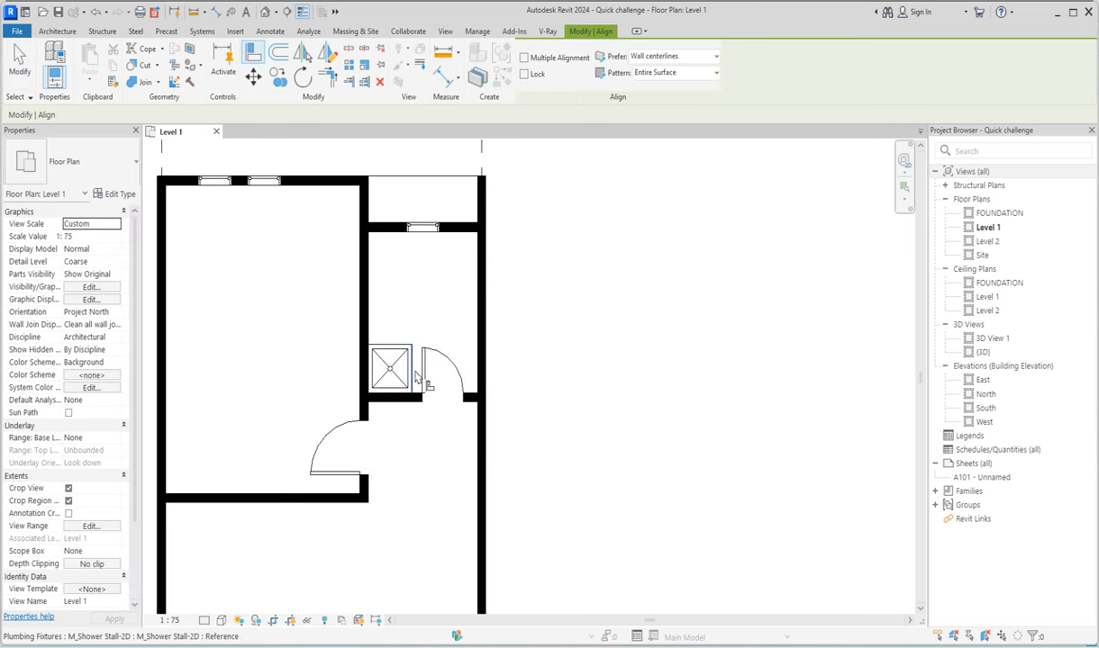
left_click(419, 372)
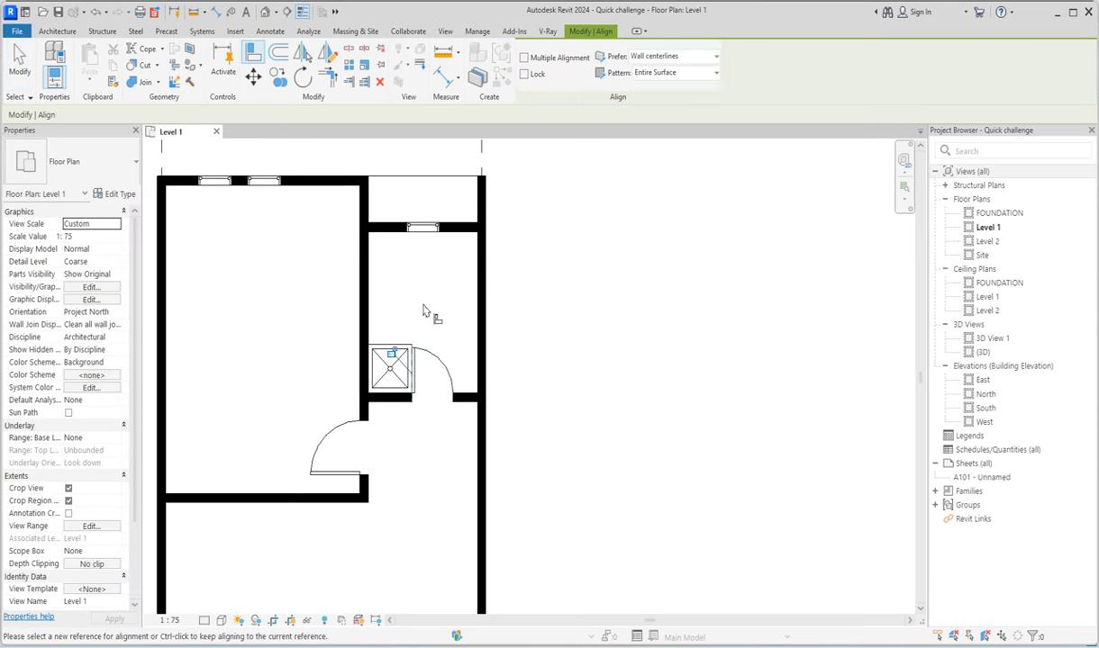
Step: Place an M_Sink Vanity-Square 500 x 440mm component, rotated with its back to the right exterior wall, in the upper toilet room
left_click(59, 32)
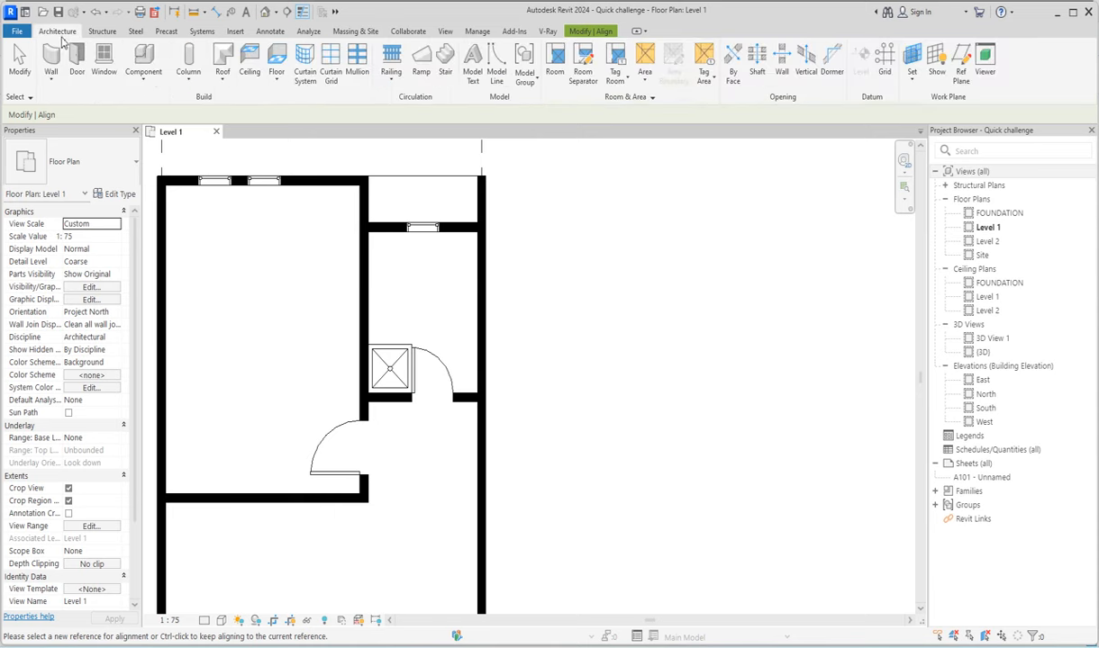
left_click(142, 52)
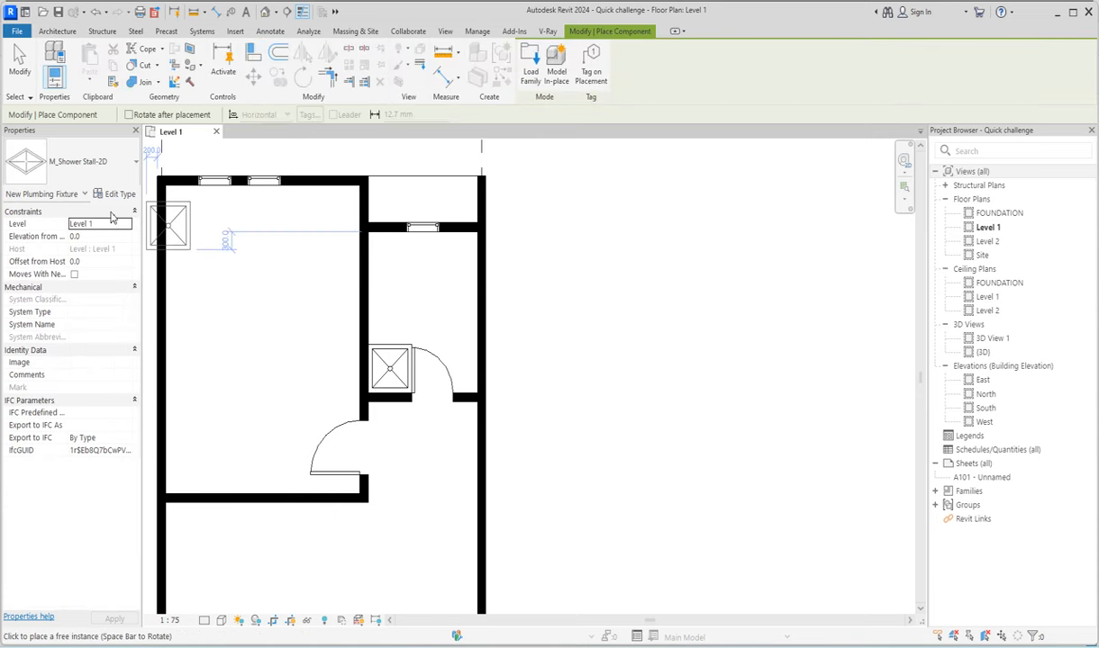
left_click(110, 166)
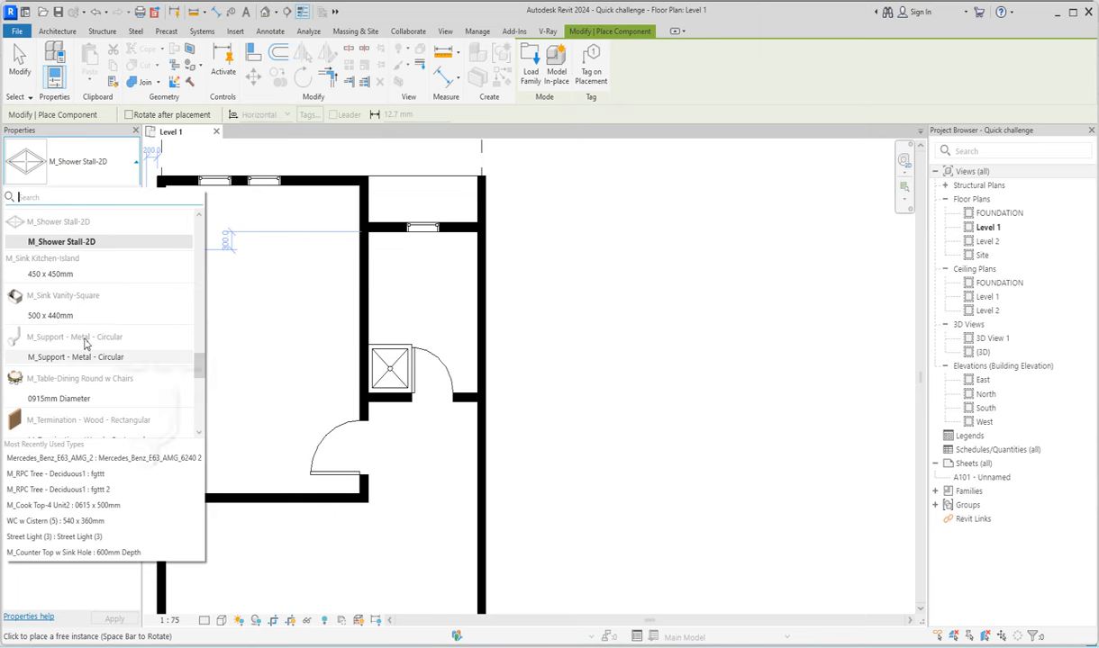
left_click(51, 315)
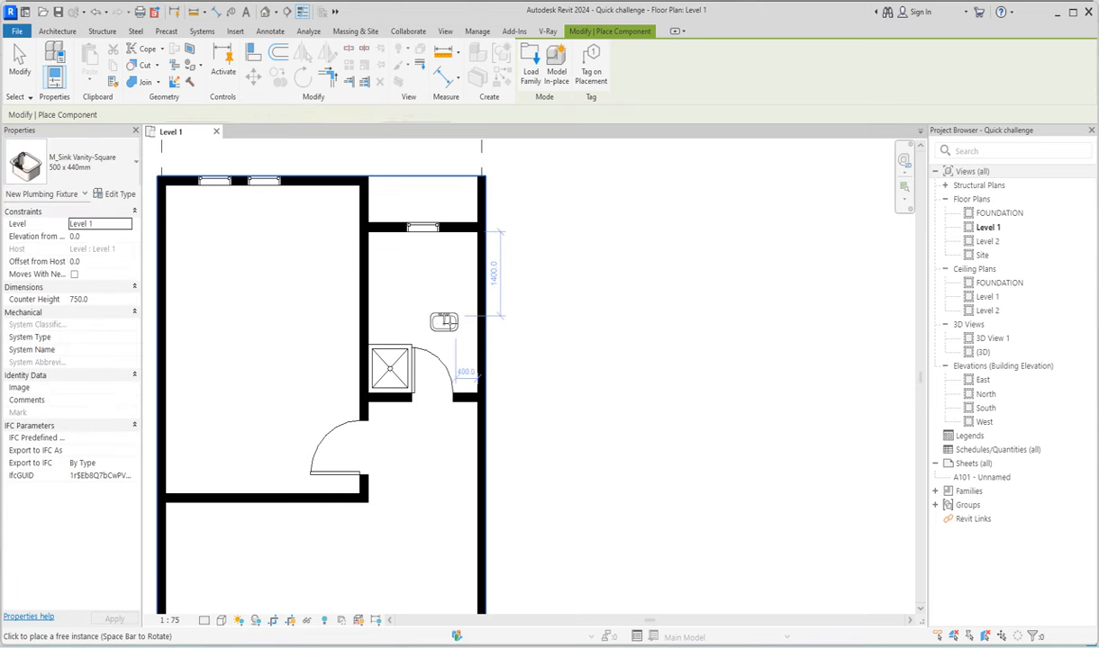
key("space")
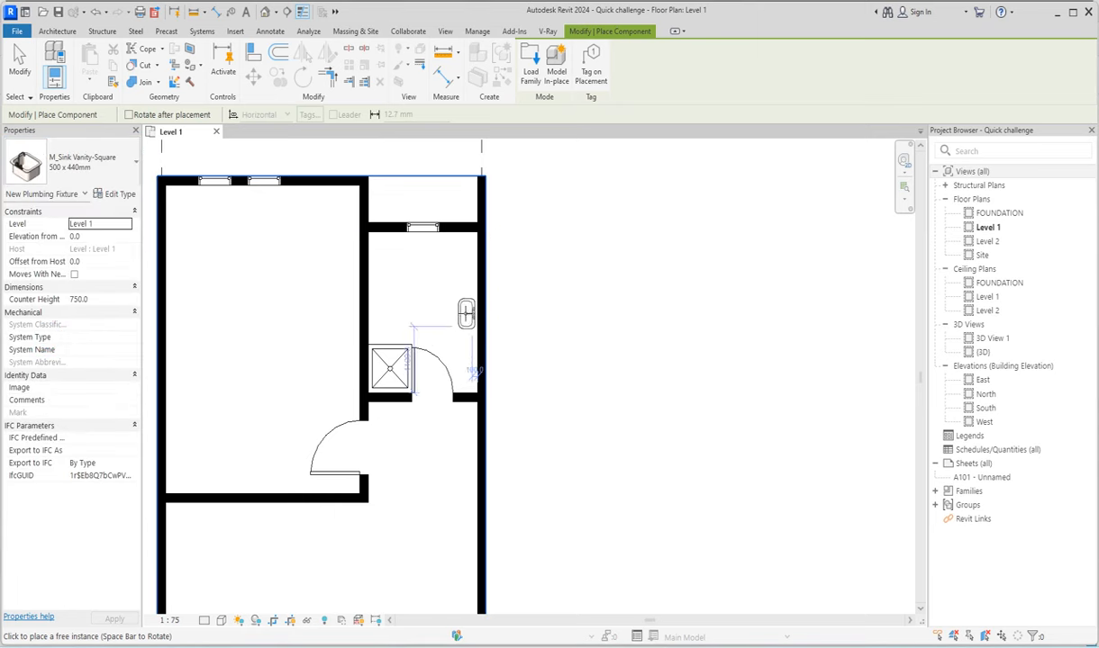
scroll(471, 324, "up", 1)
scroll(471, 325, "up", 1)
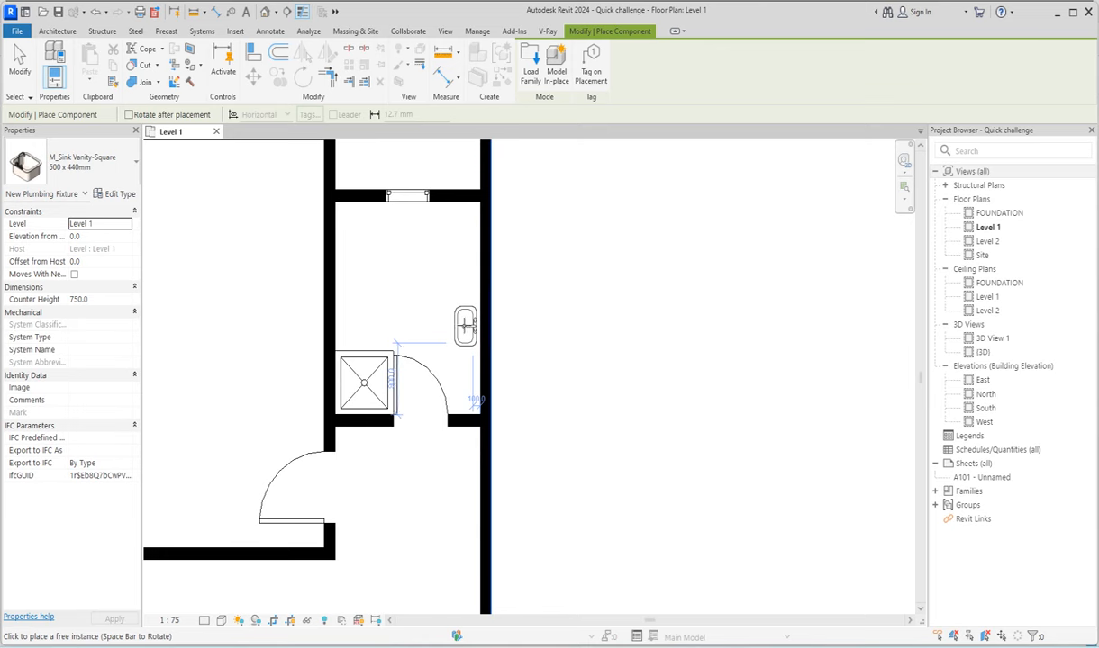
left_click(467, 320)
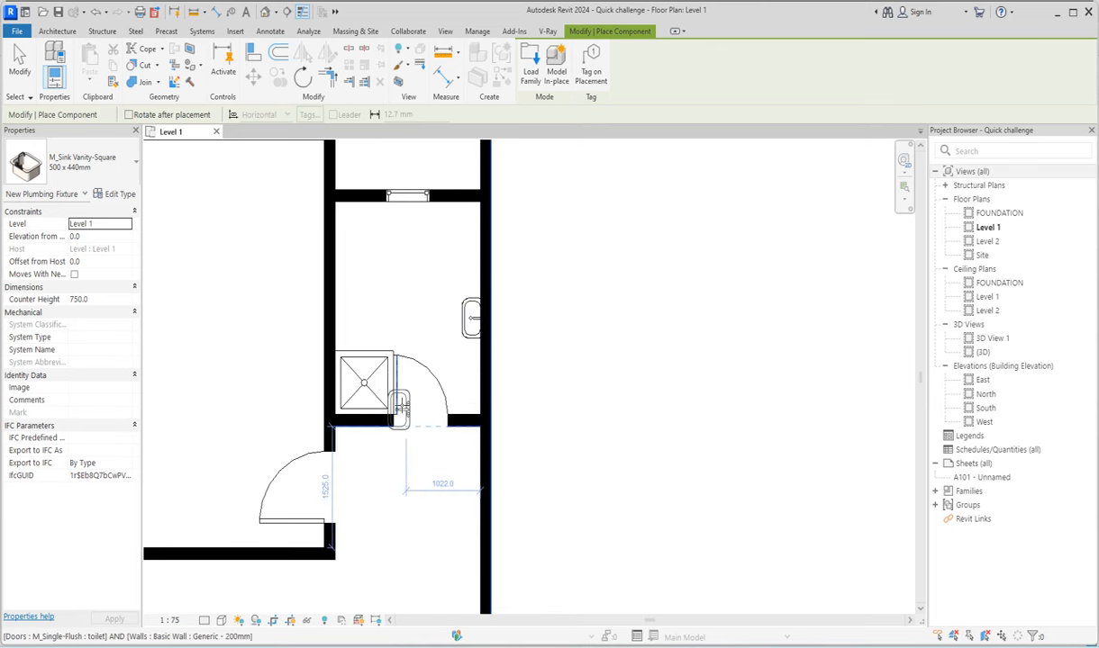
Step: Shift the vanity sink out of the right wall to its inner face and set its elevation from level to 600
key("Escape")
left_click(468, 317)
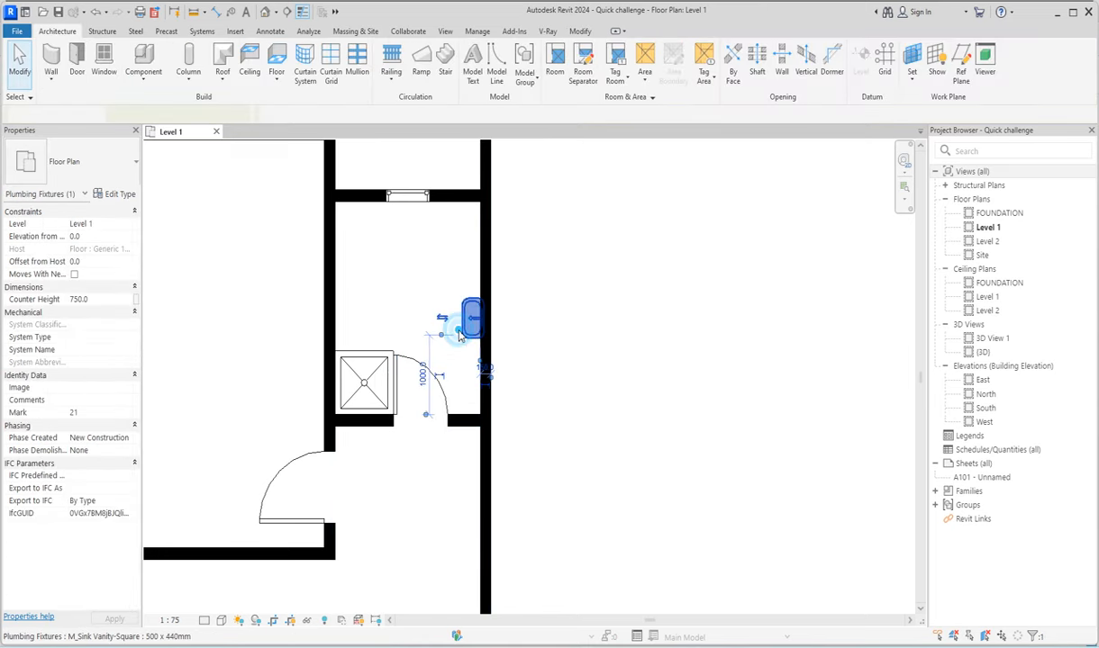
left_click(519, 344)
left_click(468, 317)
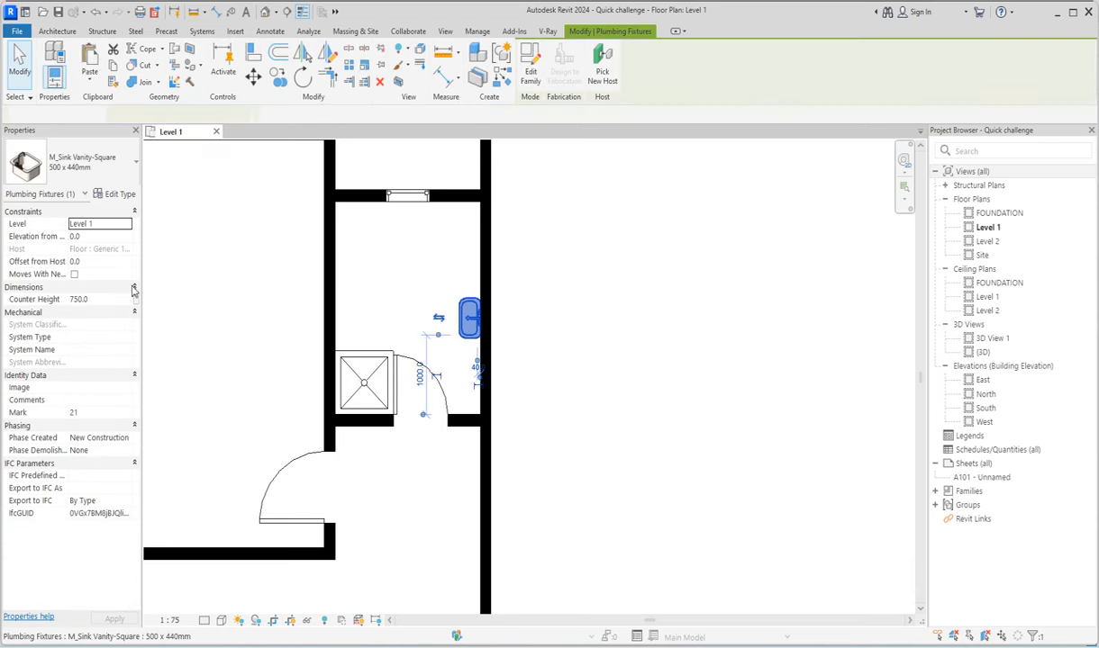
left_click(100, 235)
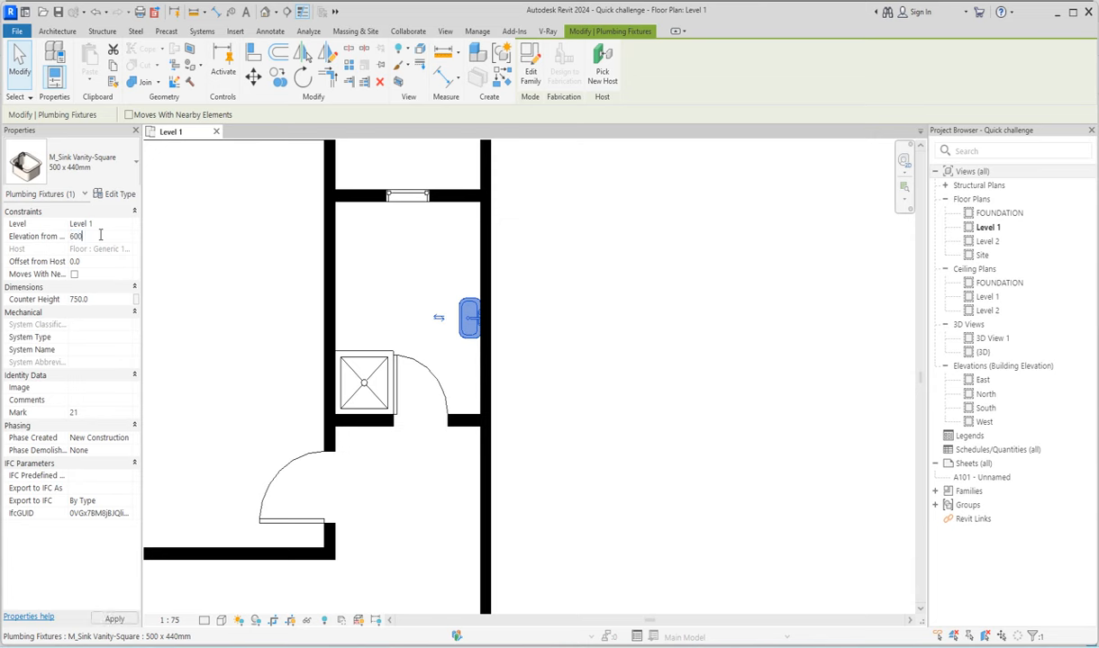
left_click(190, 306)
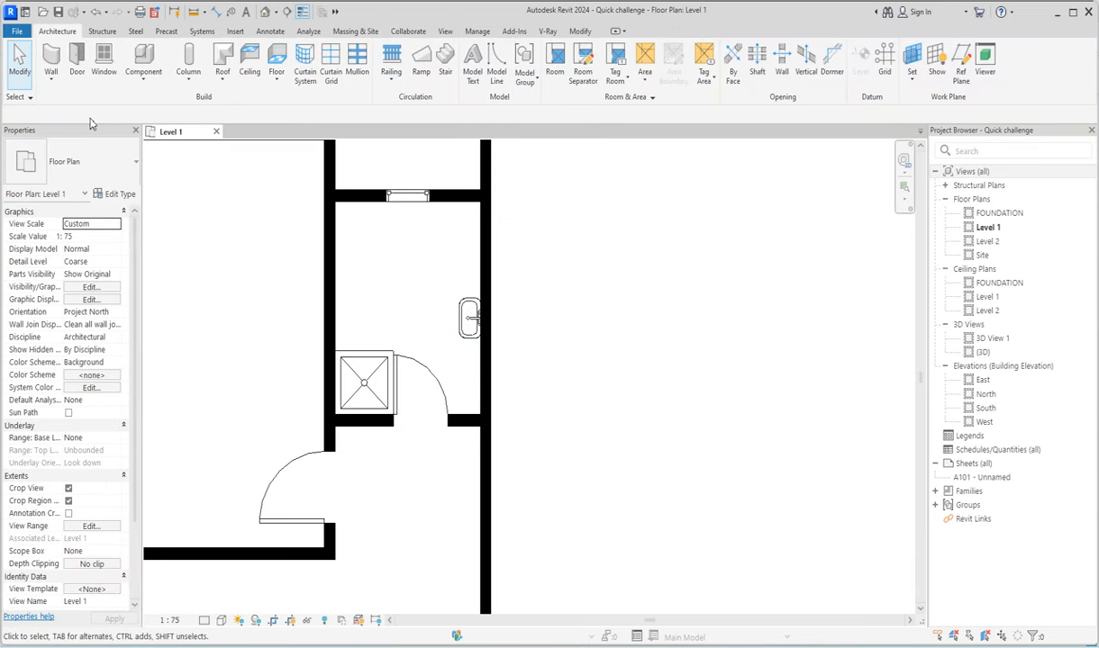
Step: Place a WC w Cistern (5) 540 x 360mm component against the toilet's upper wall, centred below the window
left_click(143, 58)
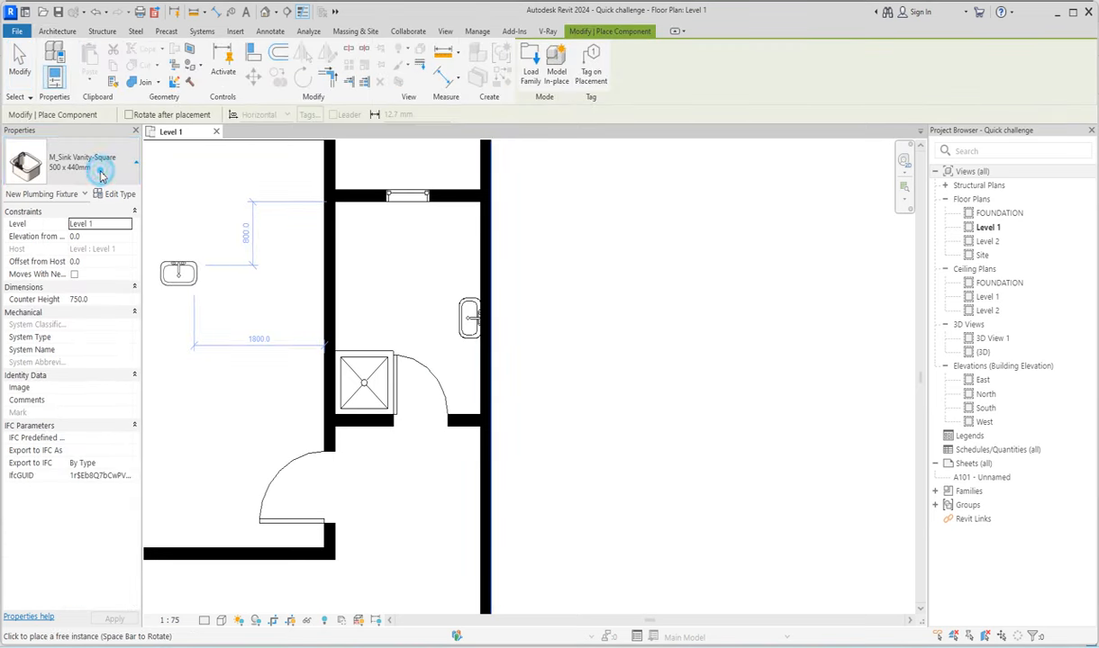
left_click(101, 175)
scroll(170, 383, "down", 8)
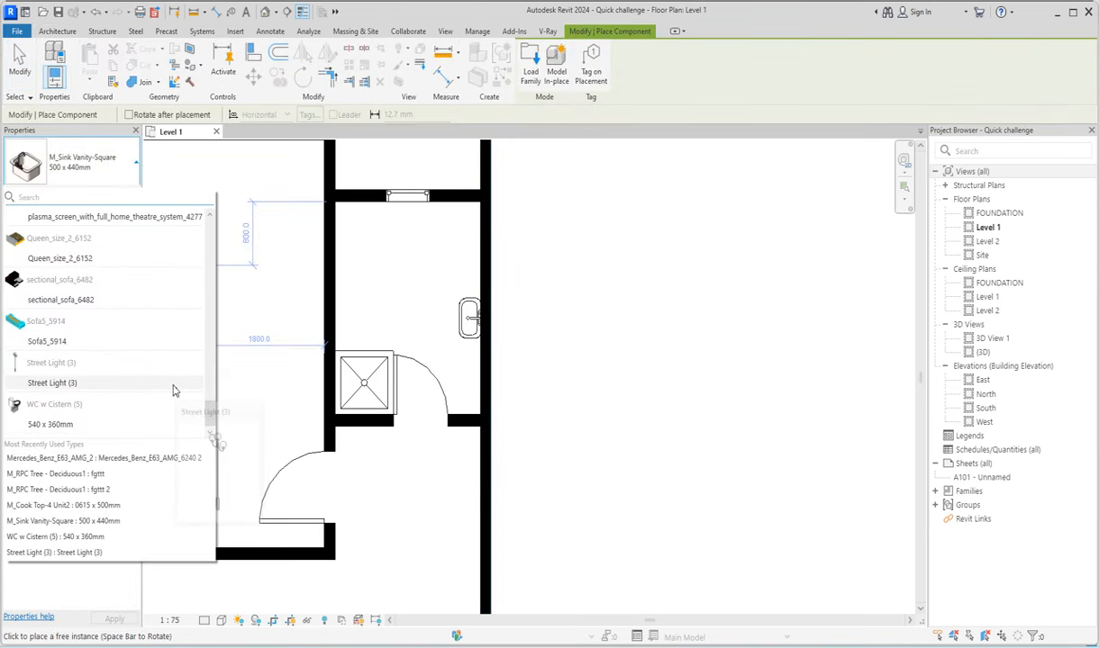
left_click(50, 424)
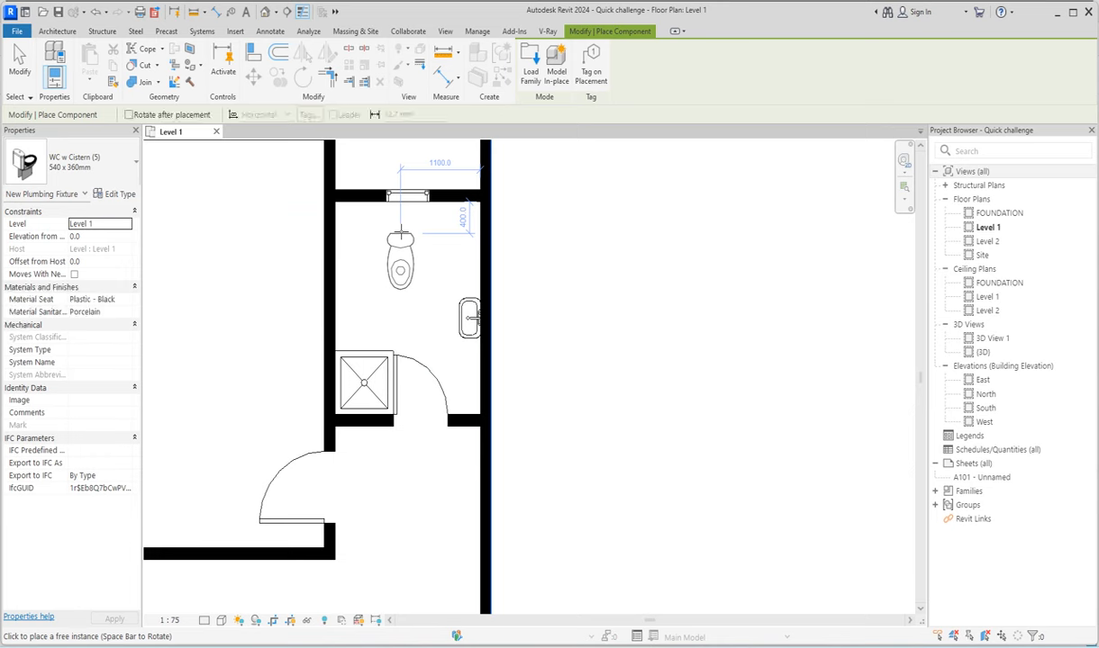
left_click(407, 203)
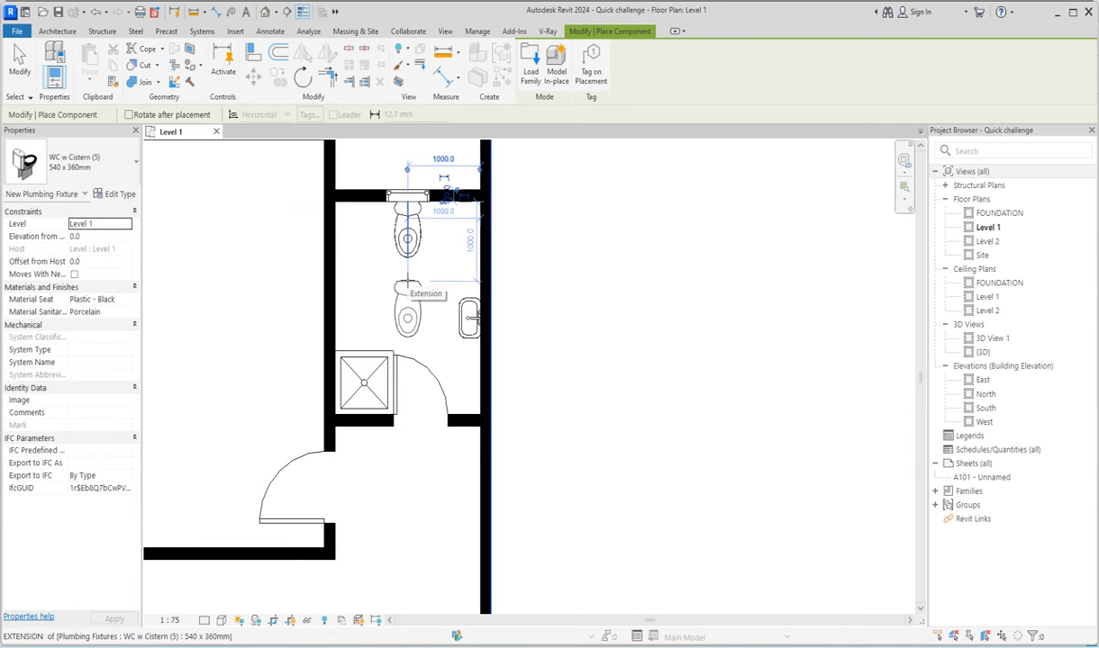
key("Escape")
key("Escape")
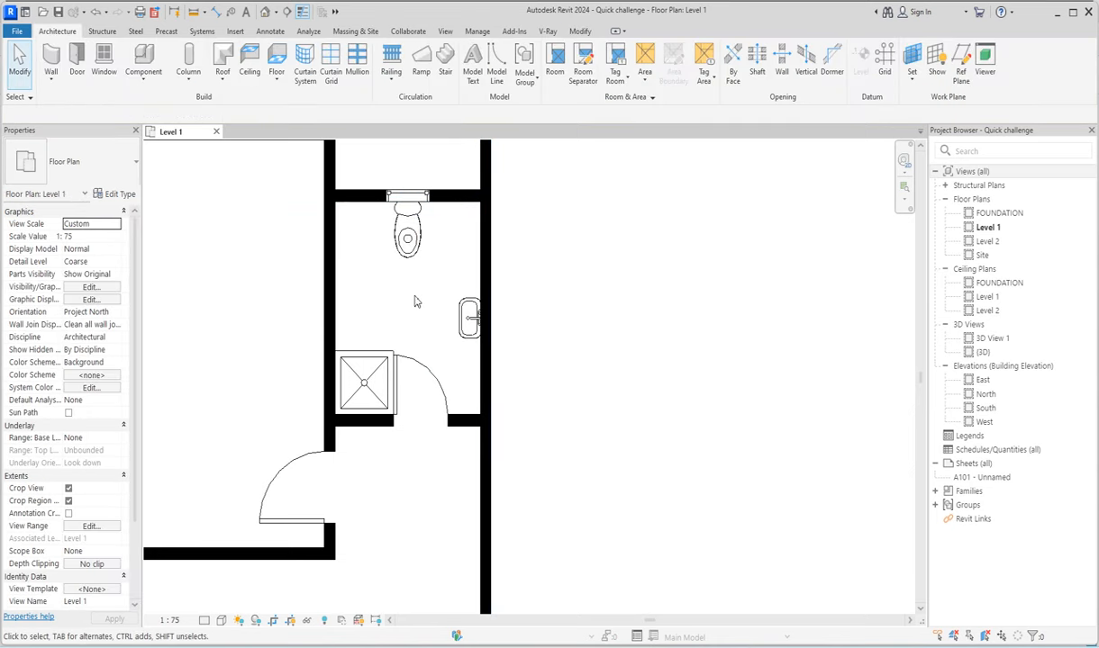
Step: Edit the floor slab's boundary and pick lines along the wall beside the upper-right recess and the toilet's upper wall
scroll(405, 297, "down", 3)
scroll(358, 290, "up", 3)
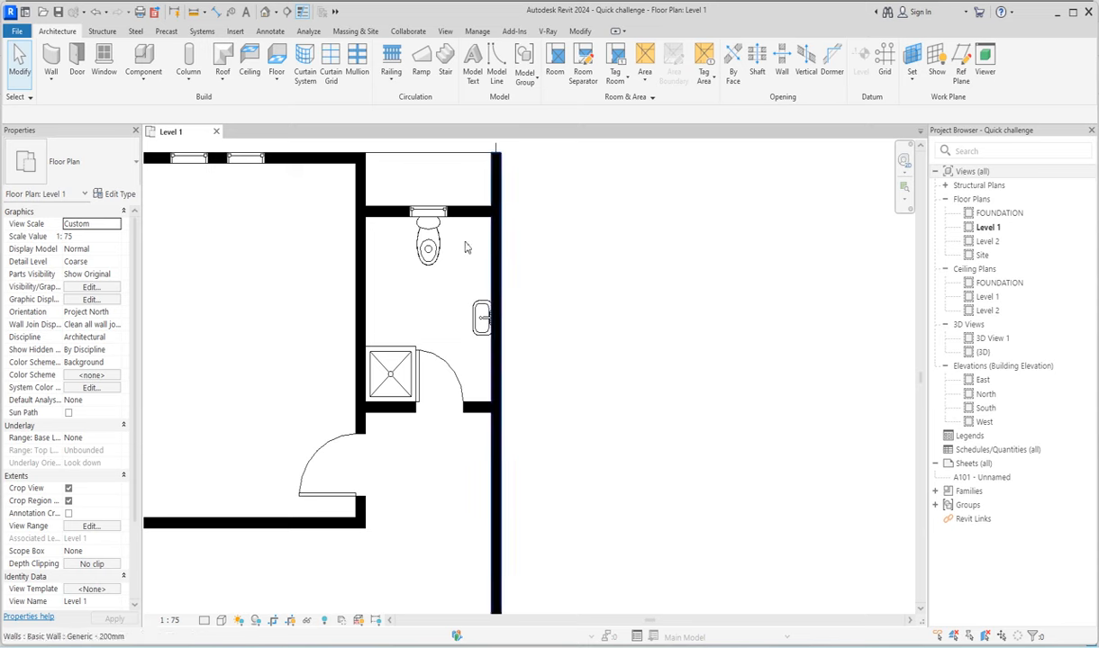
scroll(459, 261, "down", 3)
left_click(433, 191)
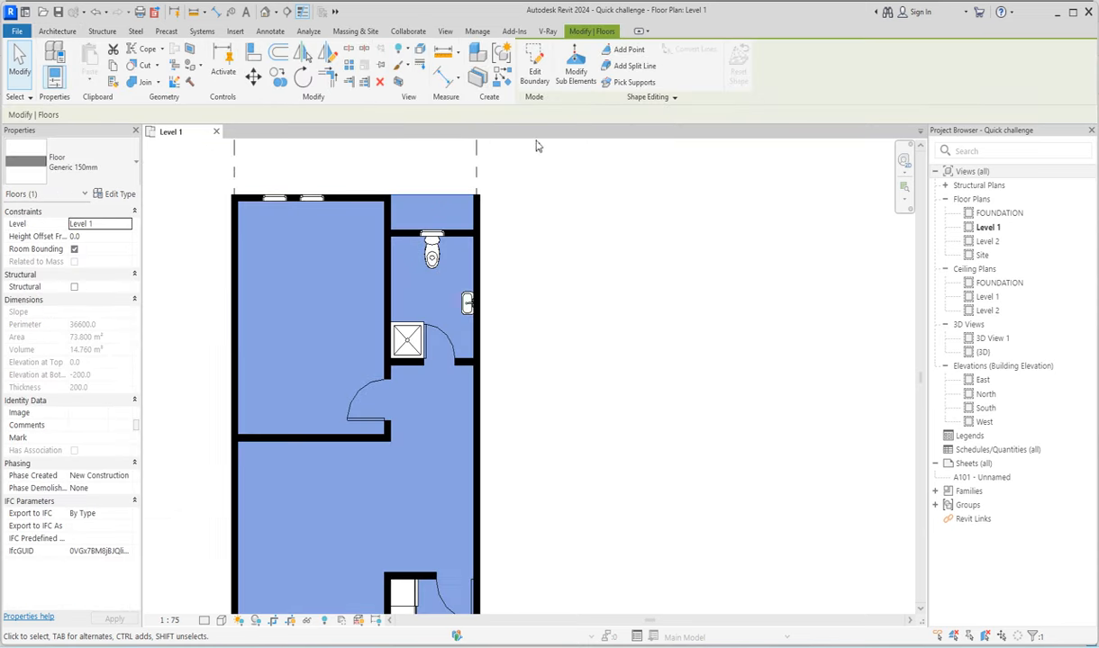
left_click(535, 76)
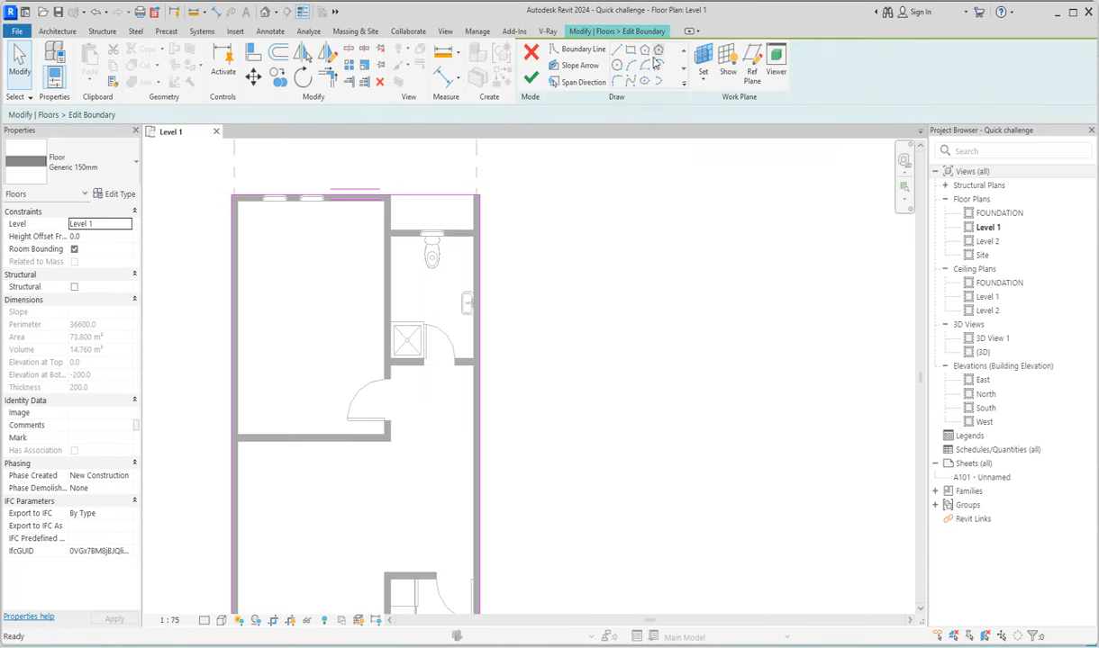
left_click(684, 87)
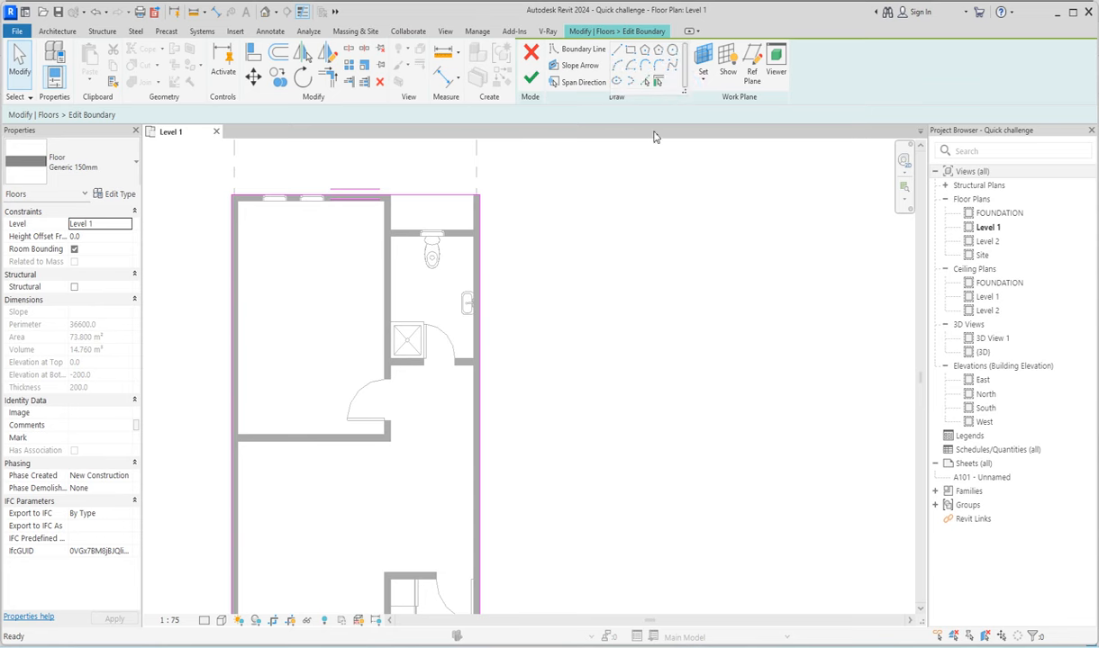
left_click(392, 216)
left_click(406, 235)
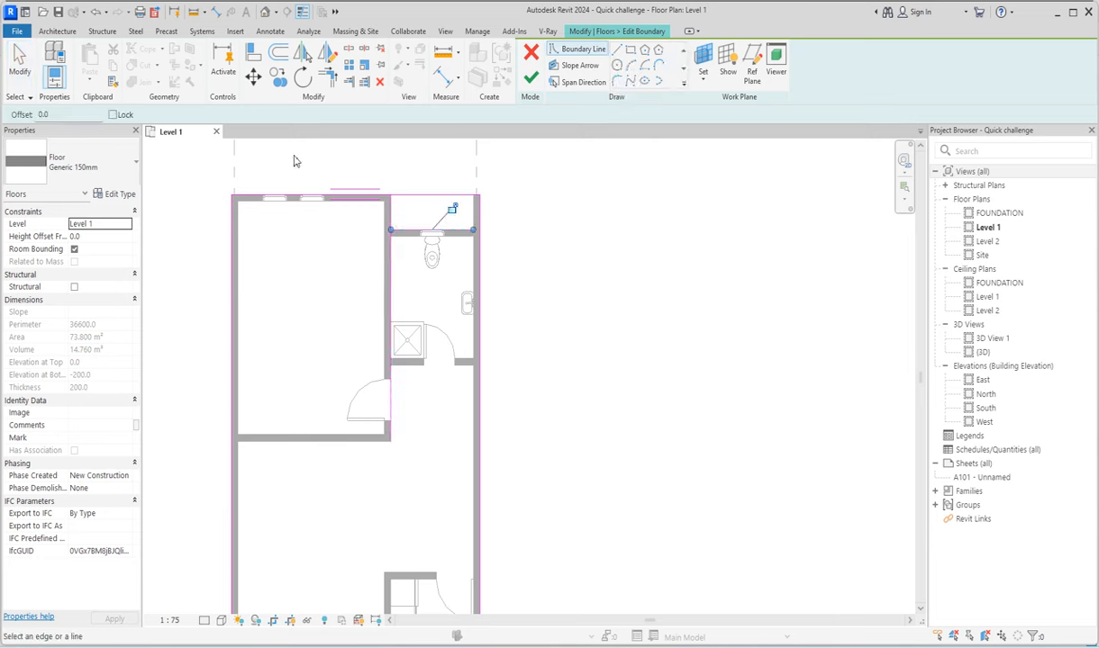
Step: Trim the toilet's upper-wall boundary line into corners with the right exterior wall line and the recess's side line
left_click(325, 80)
left_click(475, 239)
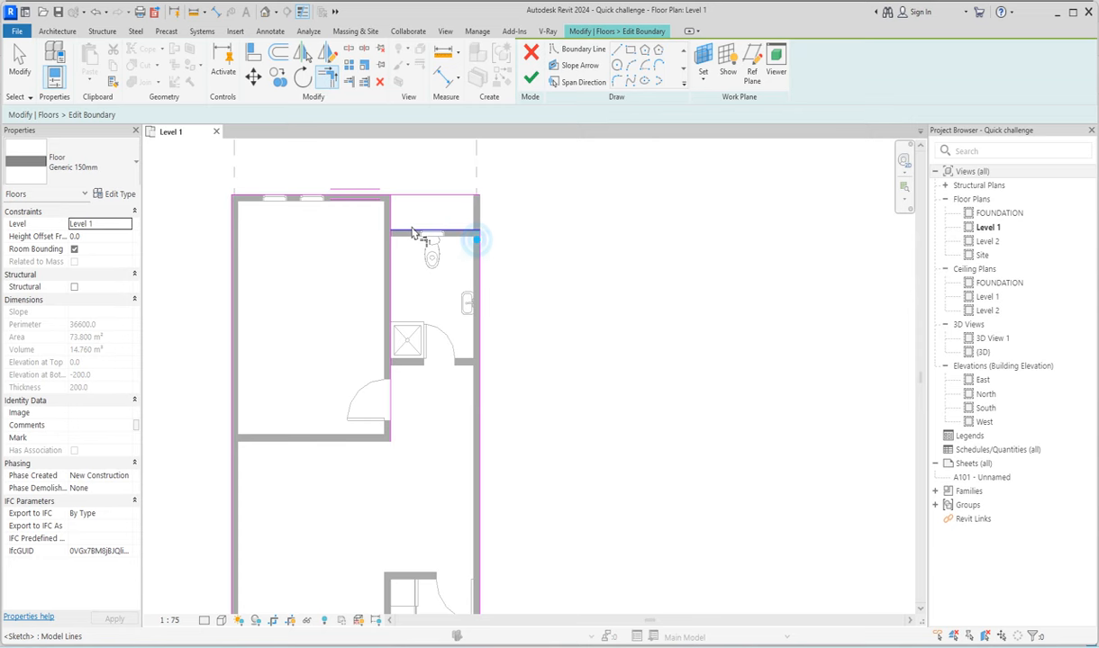
left_click(411, 228)
left_click(391, 214)
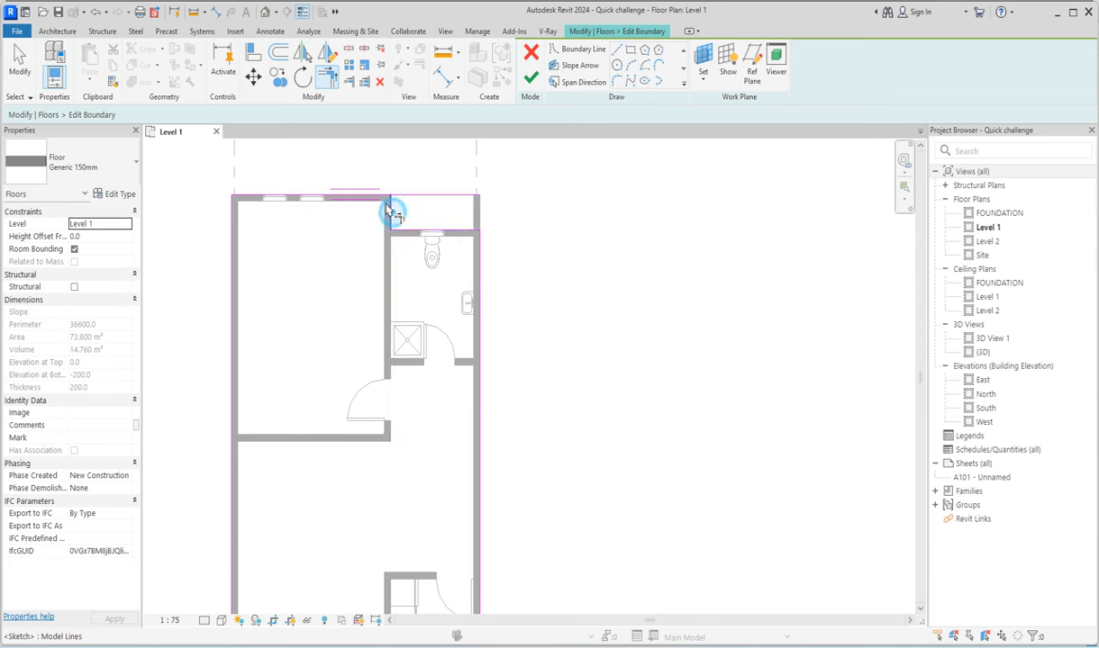
left_click(381, 190)
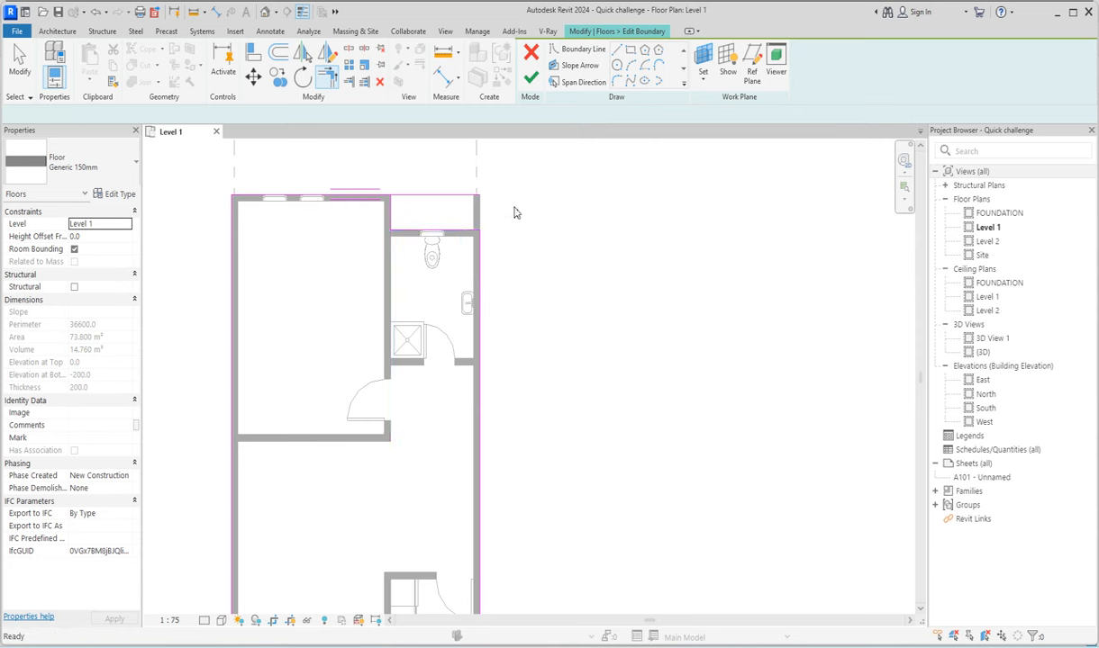
key("Escape")
key("Escape")
scroll(512, 211, "down", 1)
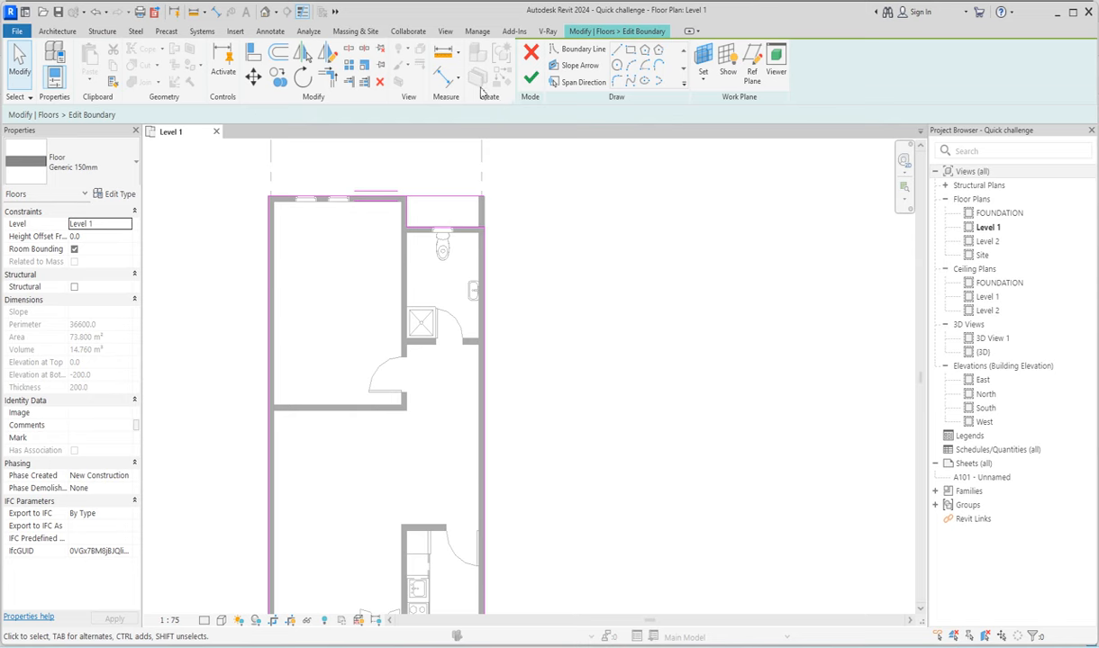
Step: Trim the slab's top boundary line to the recess's side line and finish the floor boundary edit
left_click(327, 78)
left_click(388, 200)
left_click(406, 216)
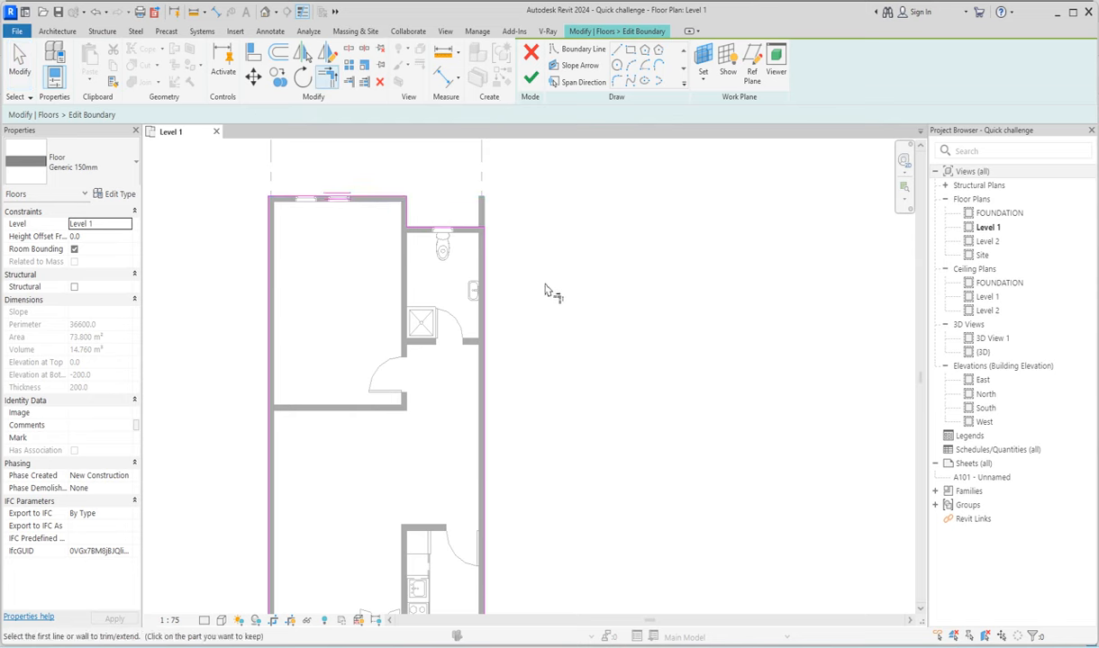
right_click(510, 187)
left_click(553, 202)
scroll(472, 364, "down", 3)
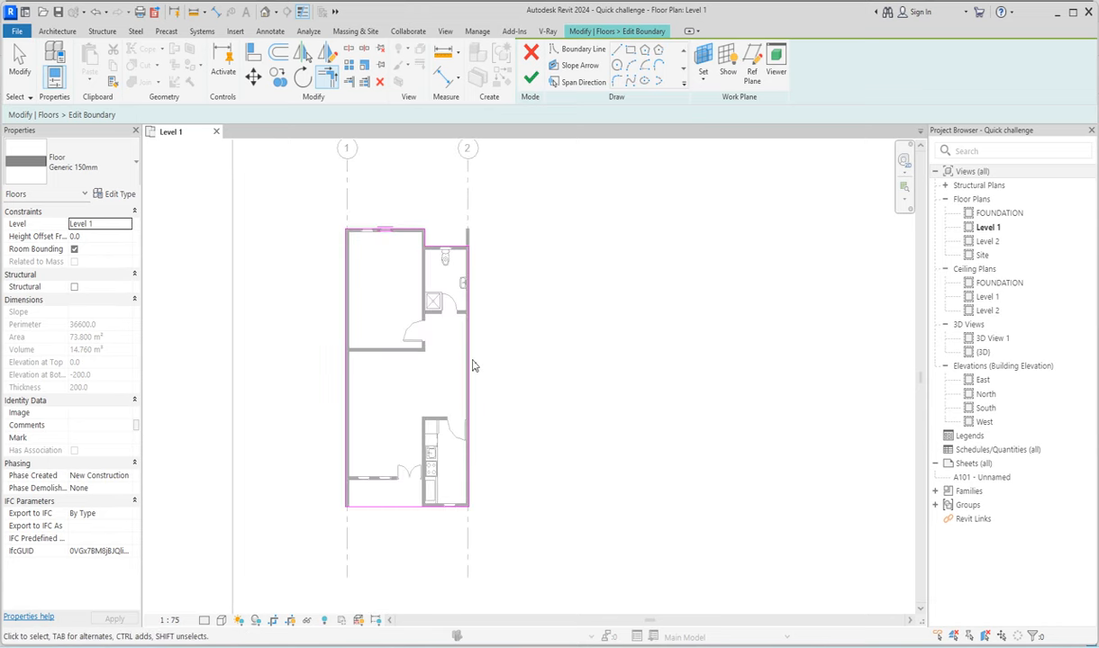
left_click(531, 78)
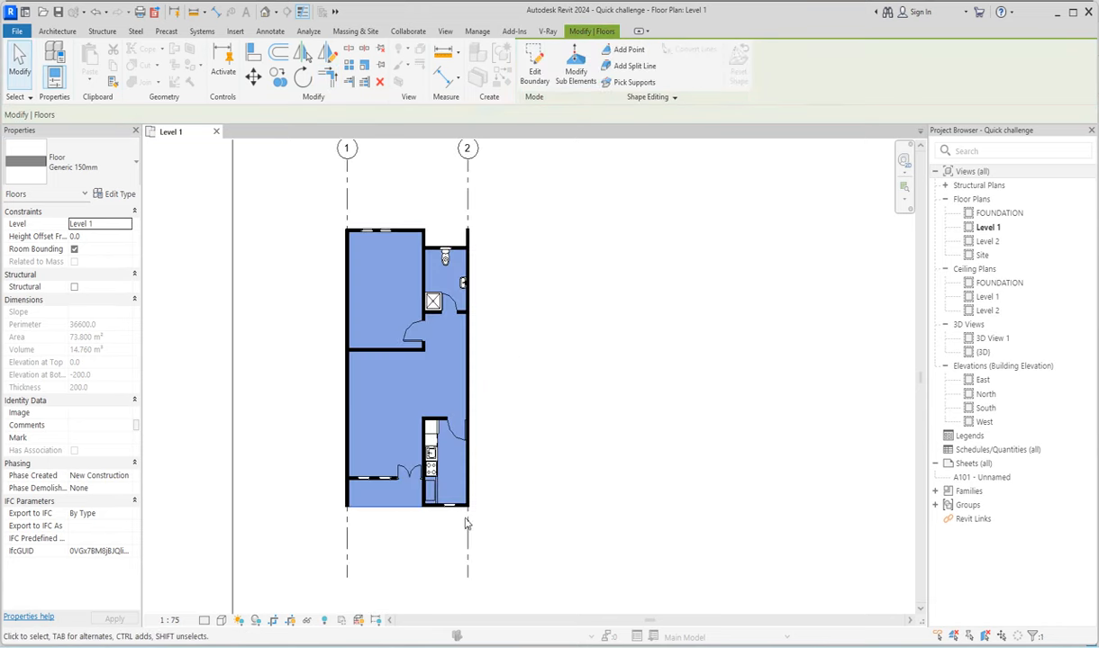
left_click(296, 270)
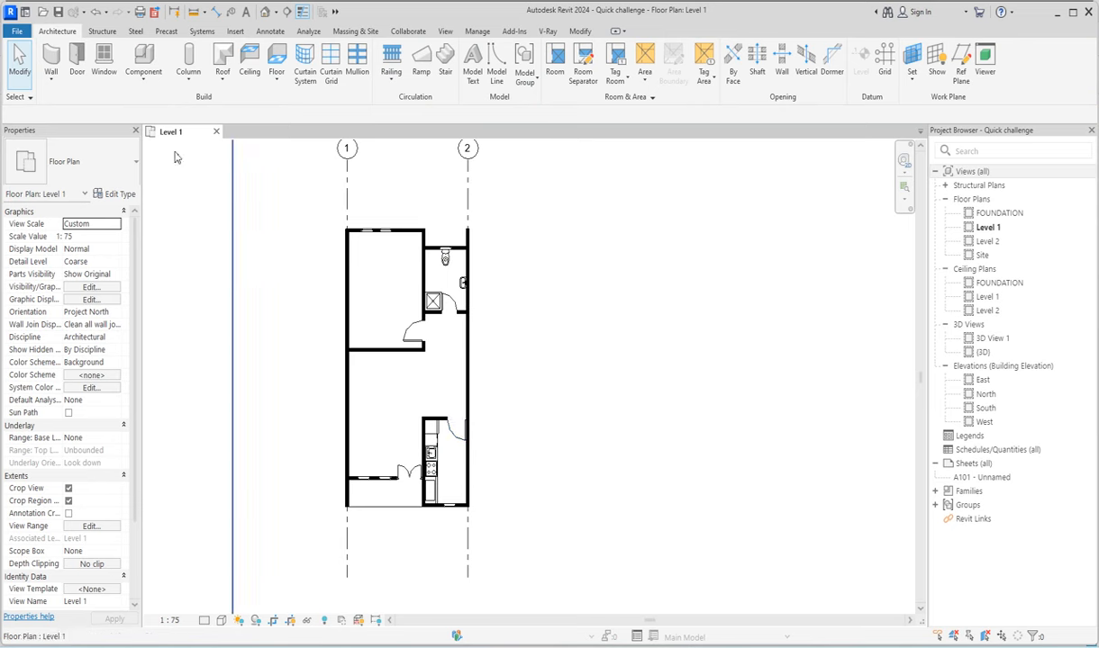
Step: Draw a <Demolished> style detail line across the passage, from the upper face of the bedroom's lower wall to the right exterior wall
scroll(468, 380, "up", 2)
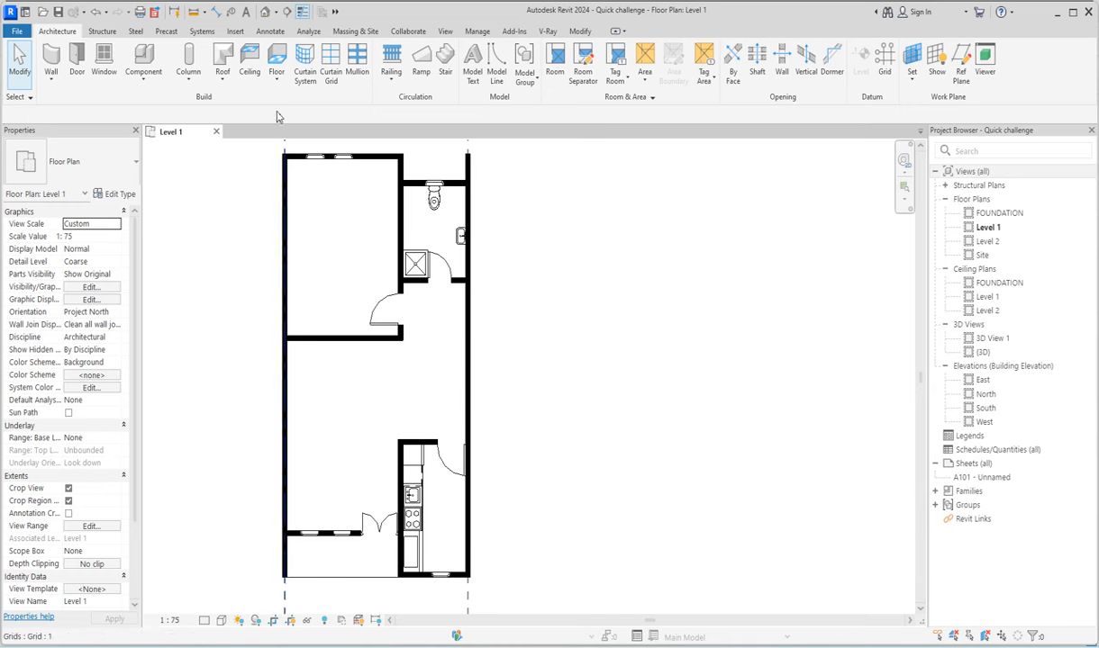
left_click(270, 32)
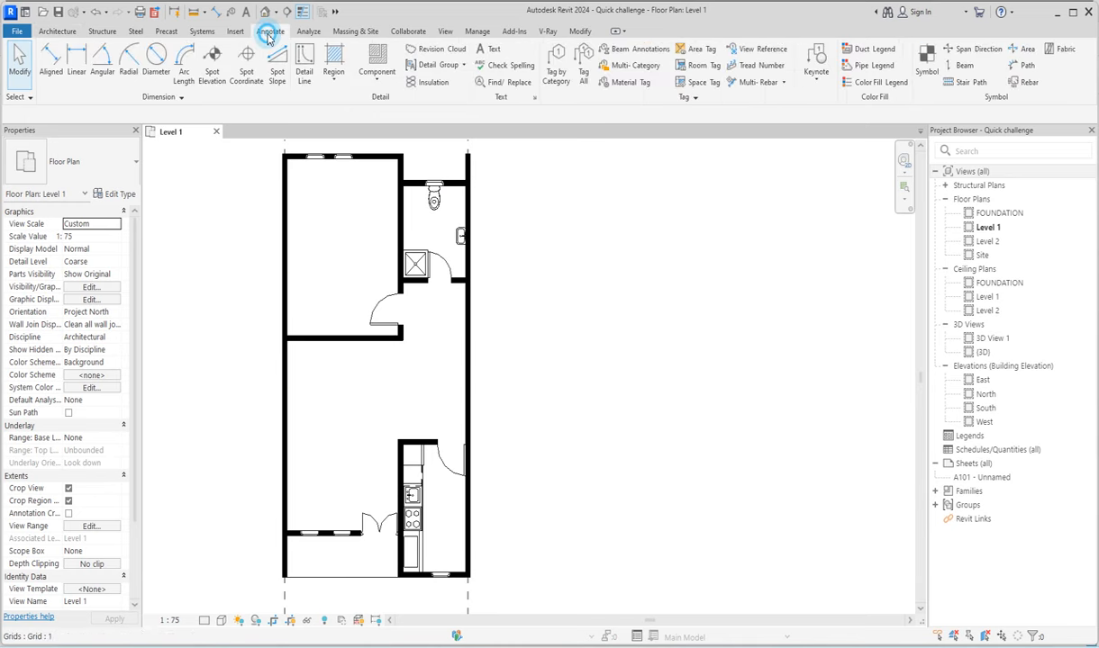
left_click(306, 68)
left_click(646, 70)
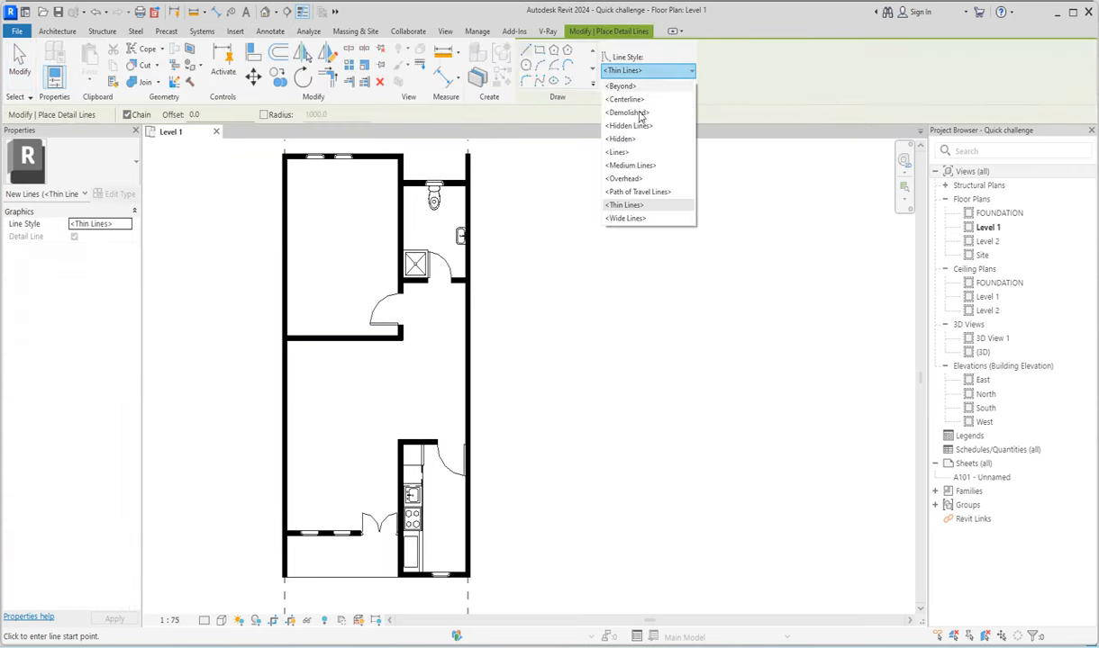
left_click(631, 113)
scroll(397, 342, "up", 5)
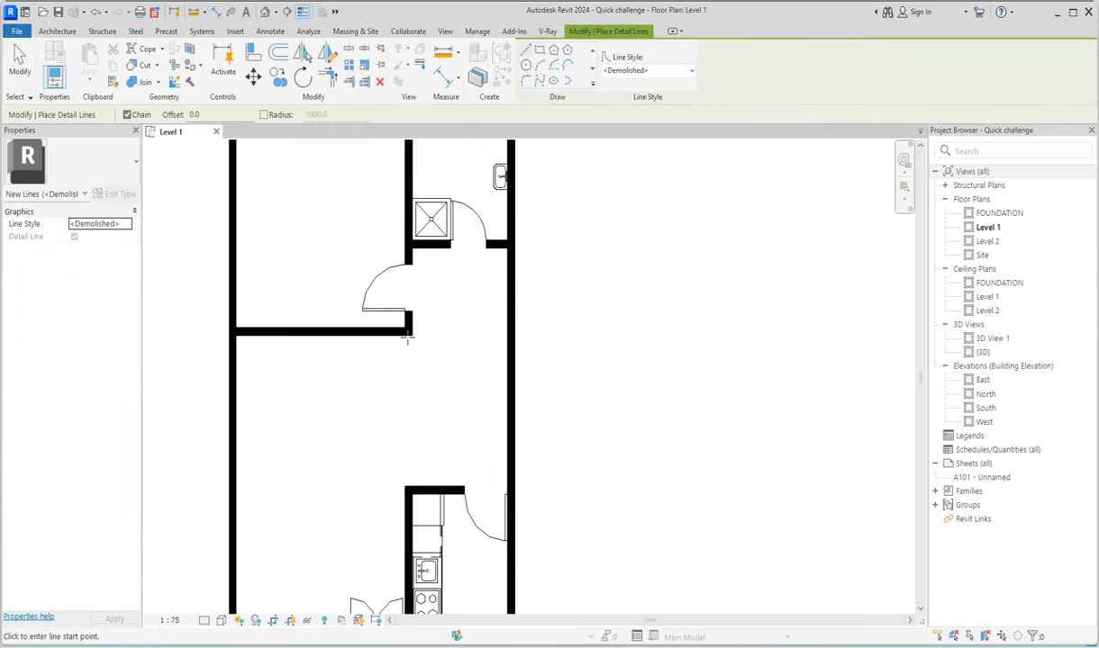
left_click(415, 322)
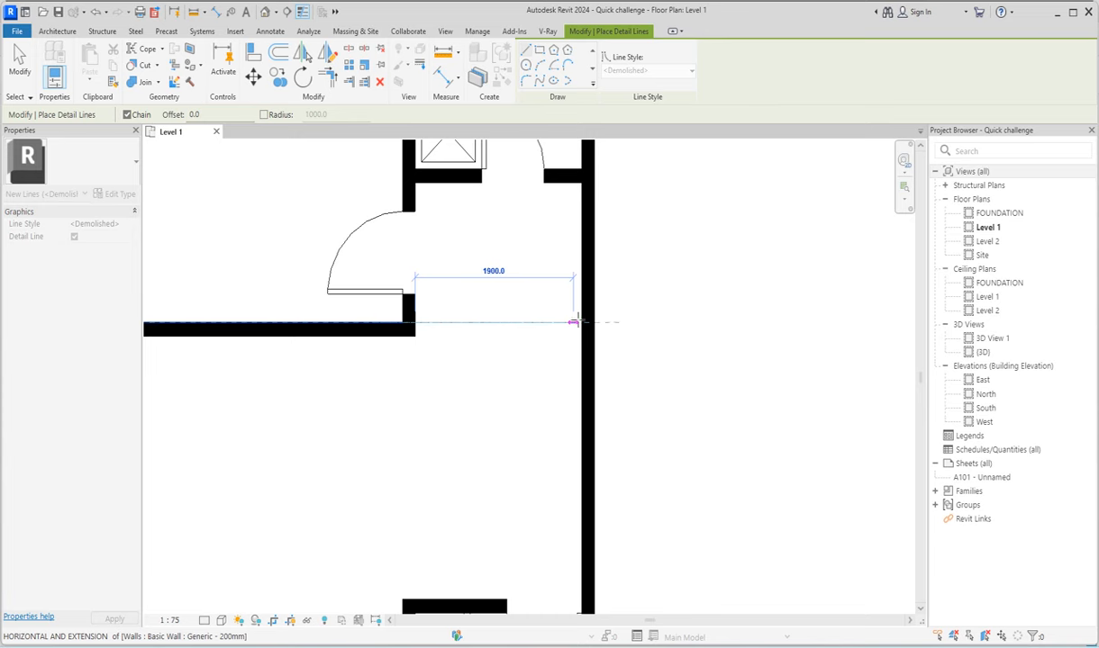
left_click(579, 321)
key("Escape")
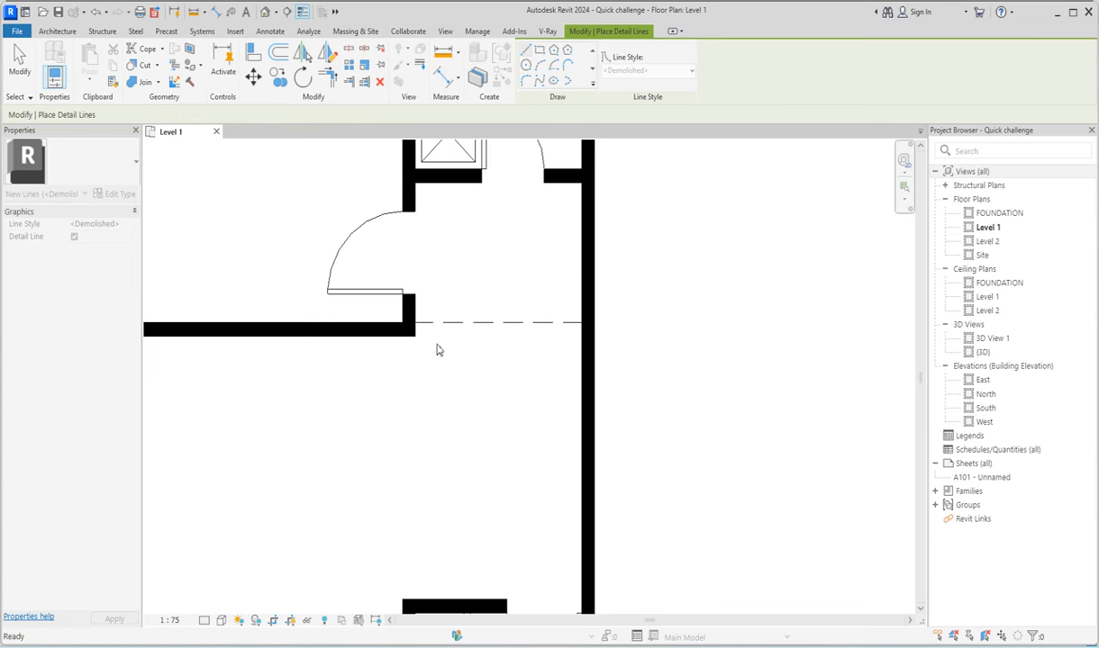
Step: Draw a parallel detail line from the lower face of the bedroom's lower wall to the right exterior wall and finish the lines
left_click(414, 333)
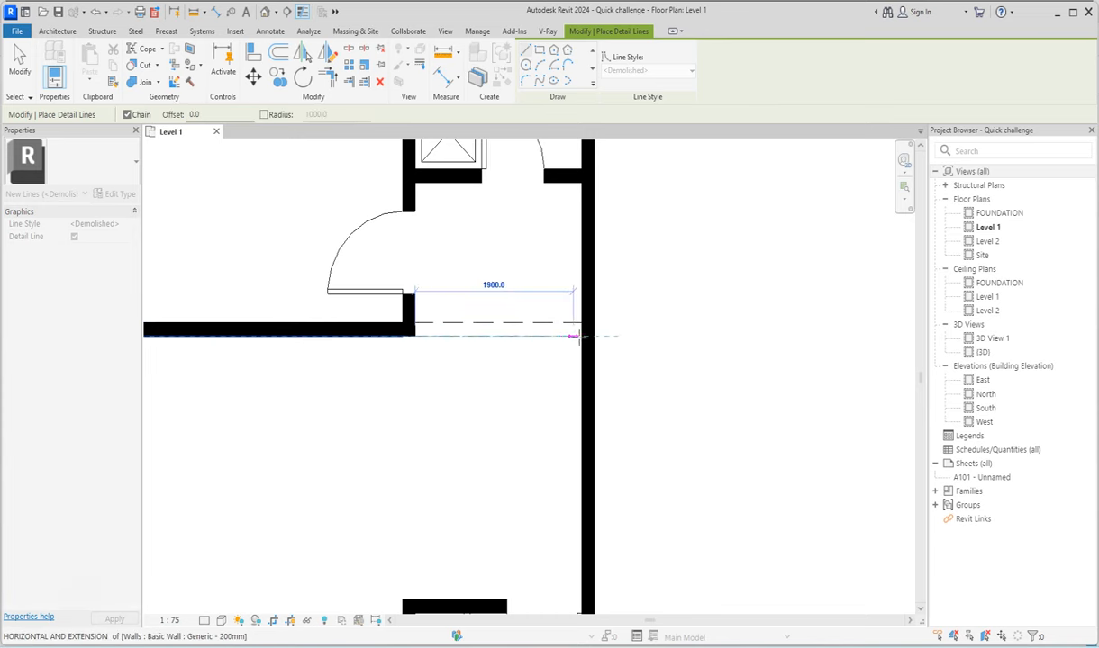
left_click(579, 337)
key("Escape")
scroll(475, 410, "down", 3)
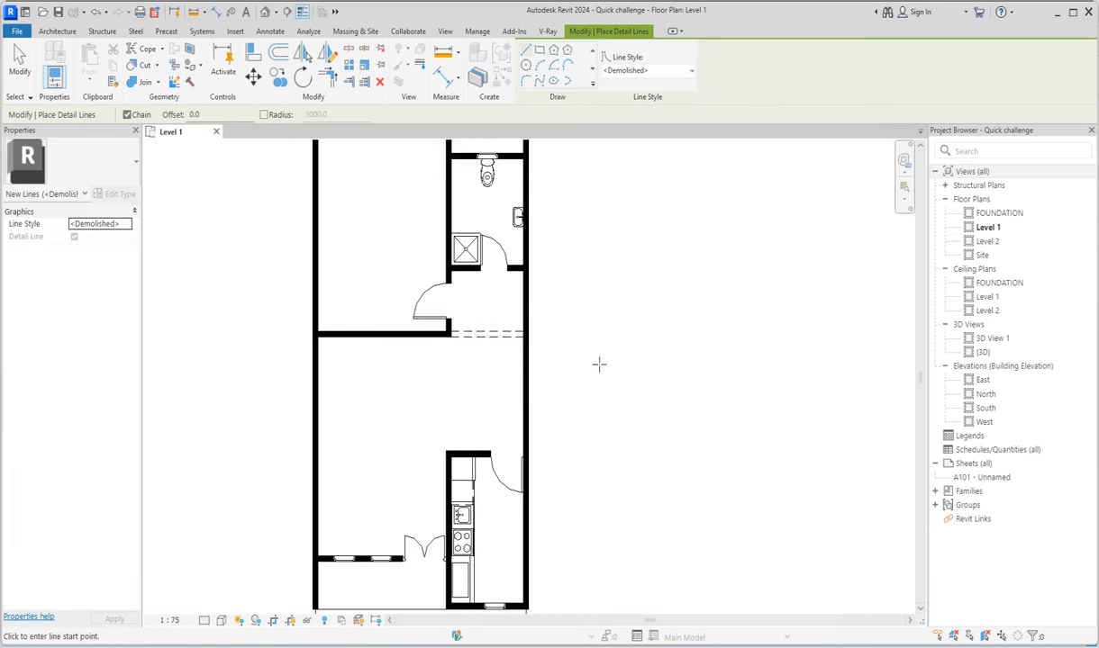
right_click(631, 307)
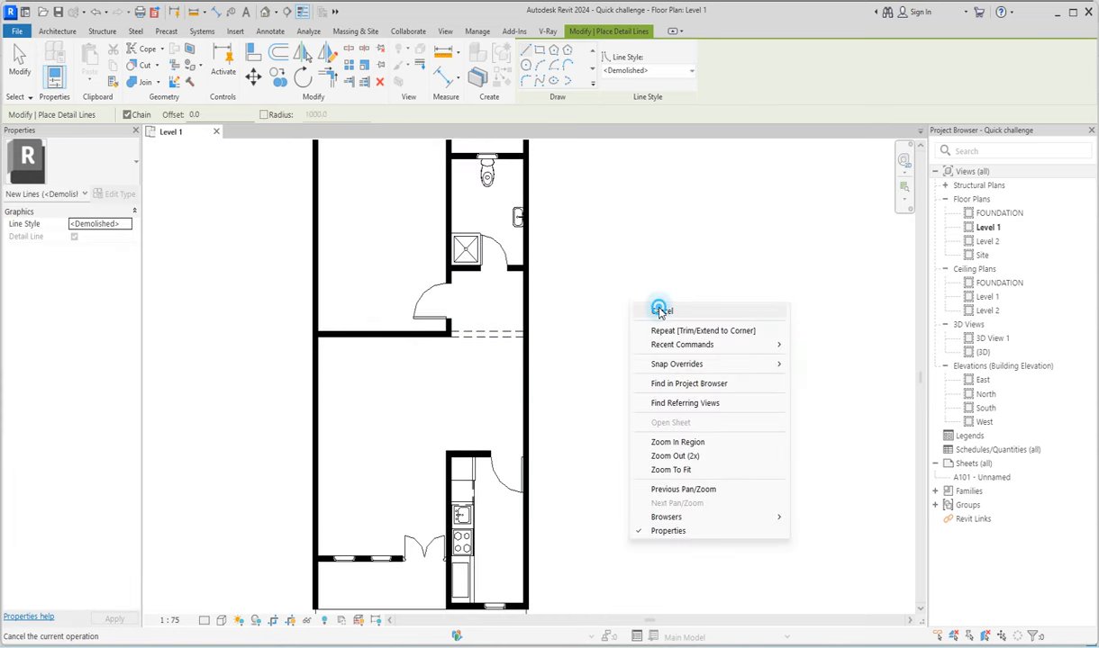
left_click(662, 311)
scroll(550, 348, "up", 2)
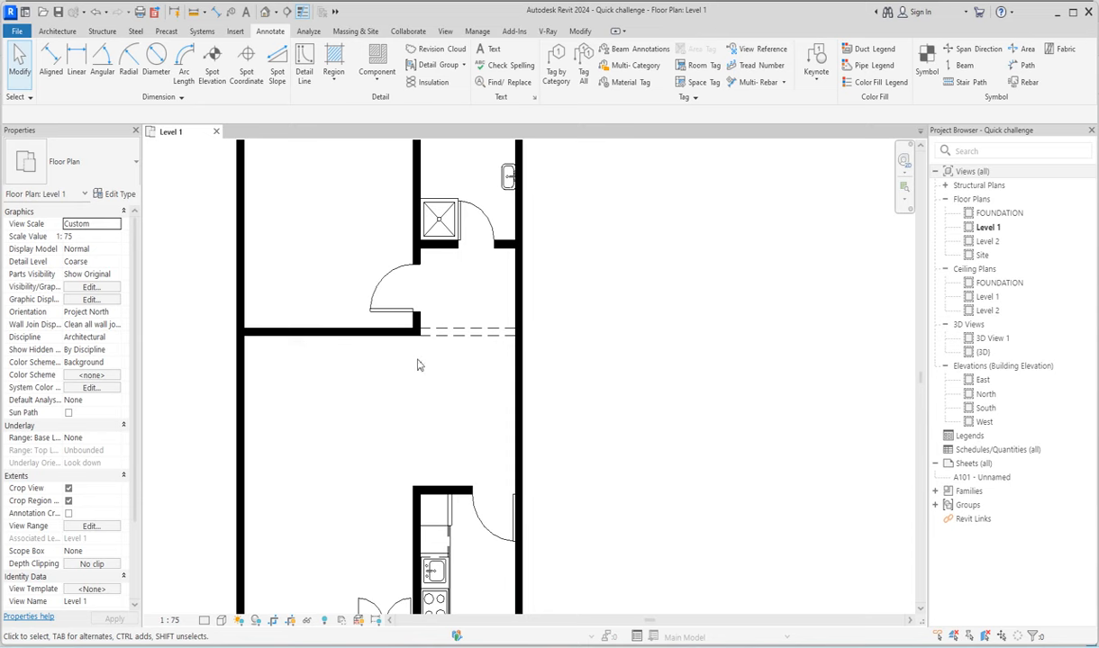
scroll(417, 364, "down", 2)
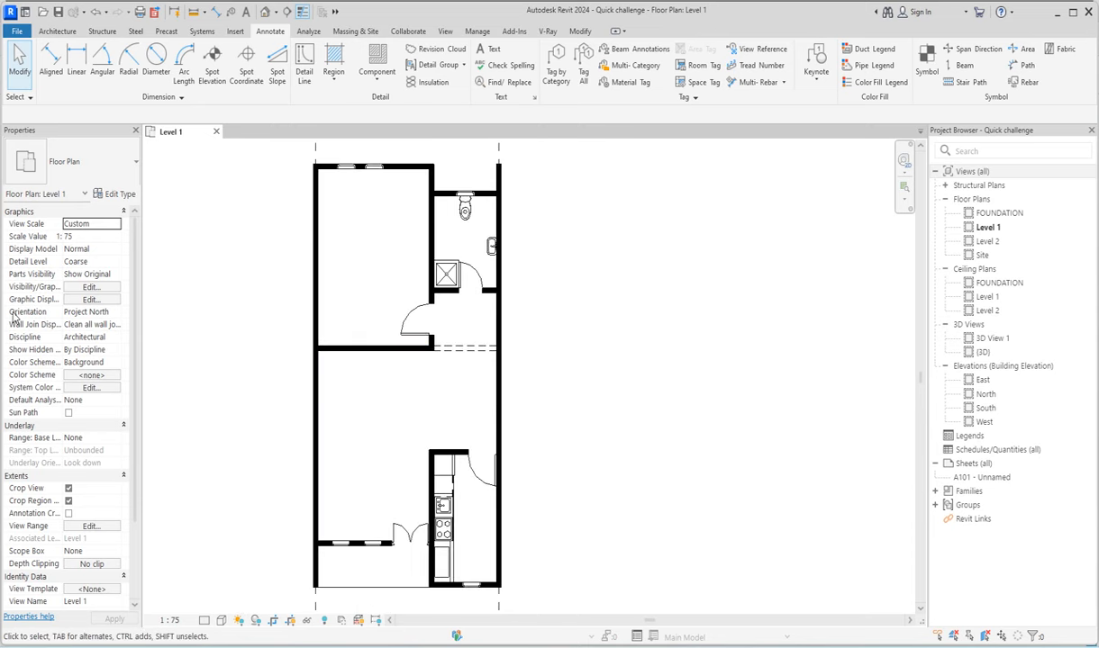
Step: Place a sectional_sofa_6482 component in the living room beside the kitchen wall and select it
left_click(60, 32)
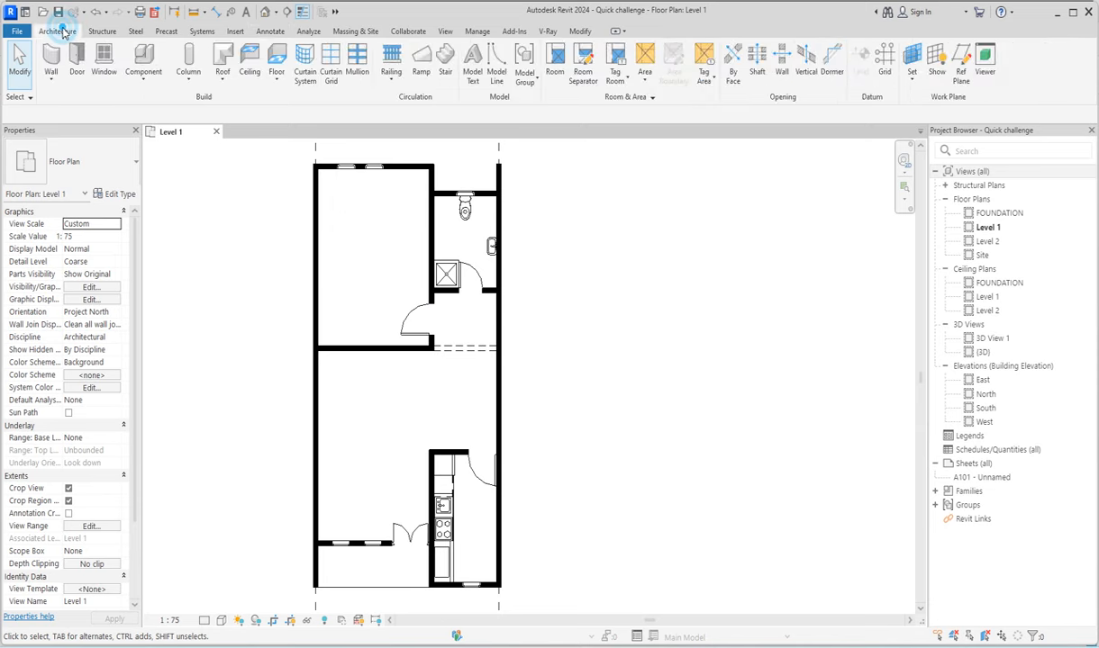
left_click(144, 61)
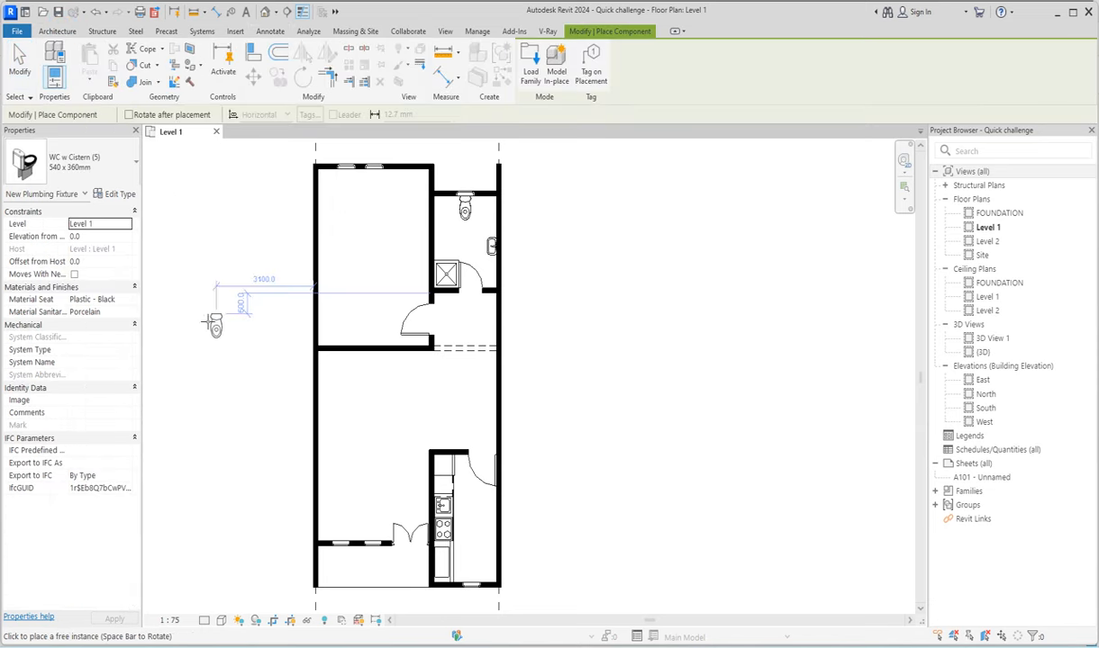
left_click(102, 166)
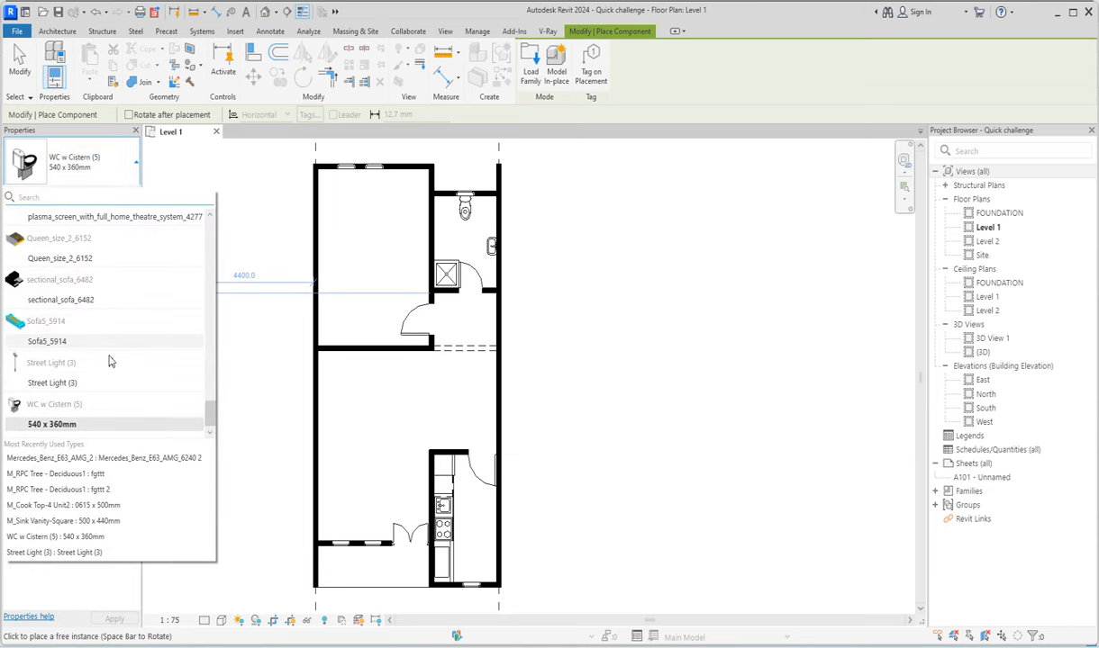
left_click(86, 299)
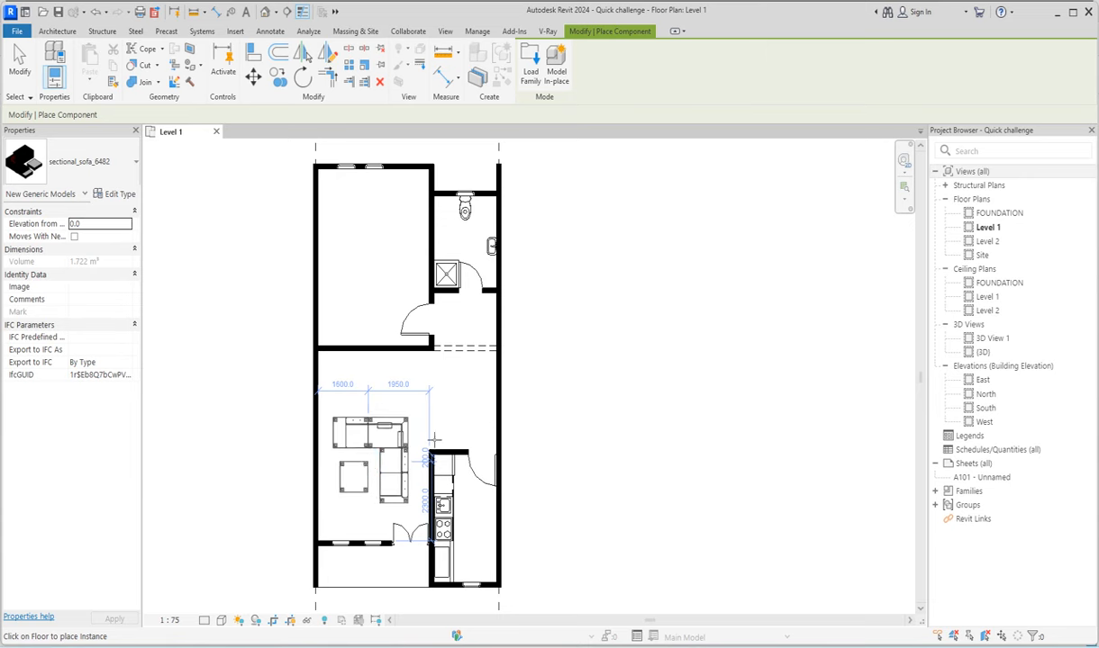
left_click(435, 440)
key("Escape")
left_click(396, 429)
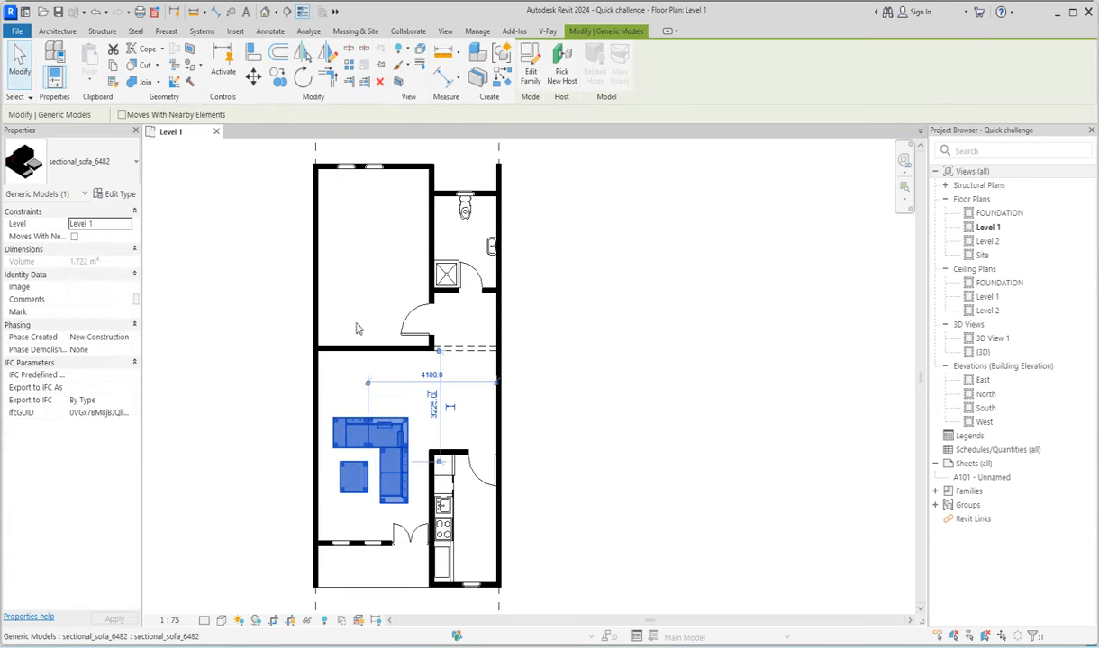
left_click(302, 81)
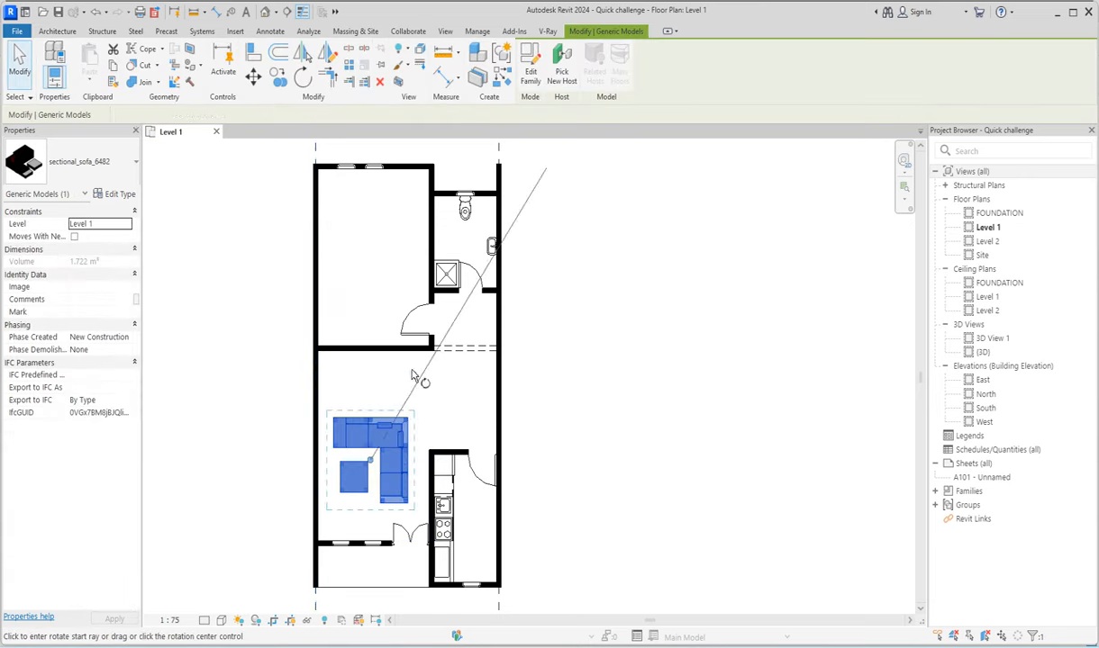
left_click(371, 289)
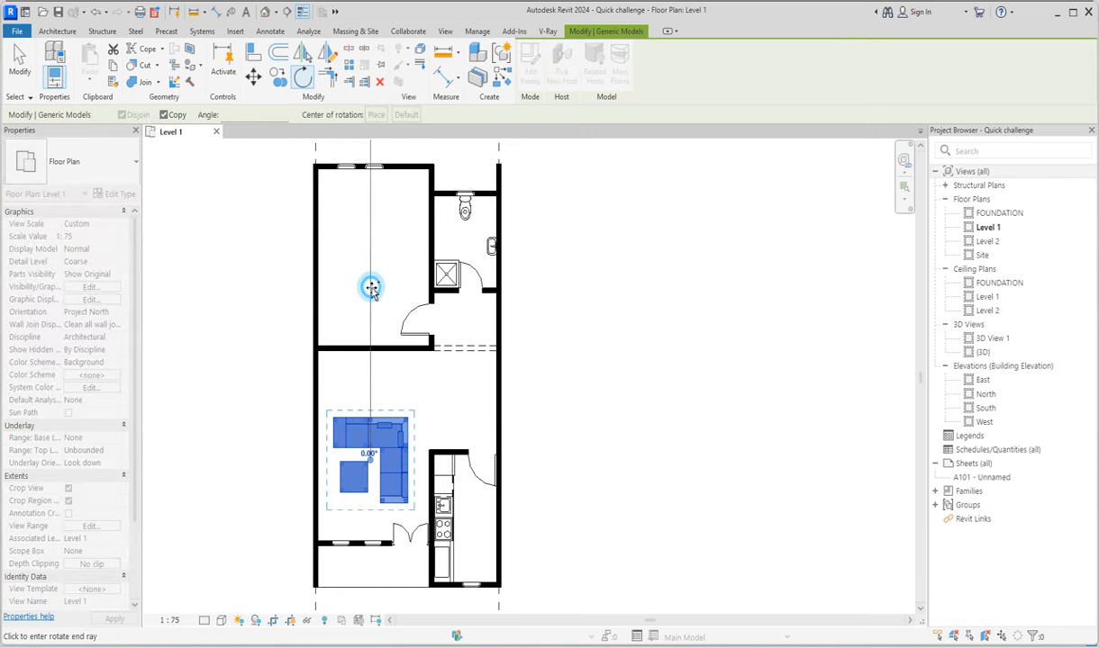
left_click(700, 465)
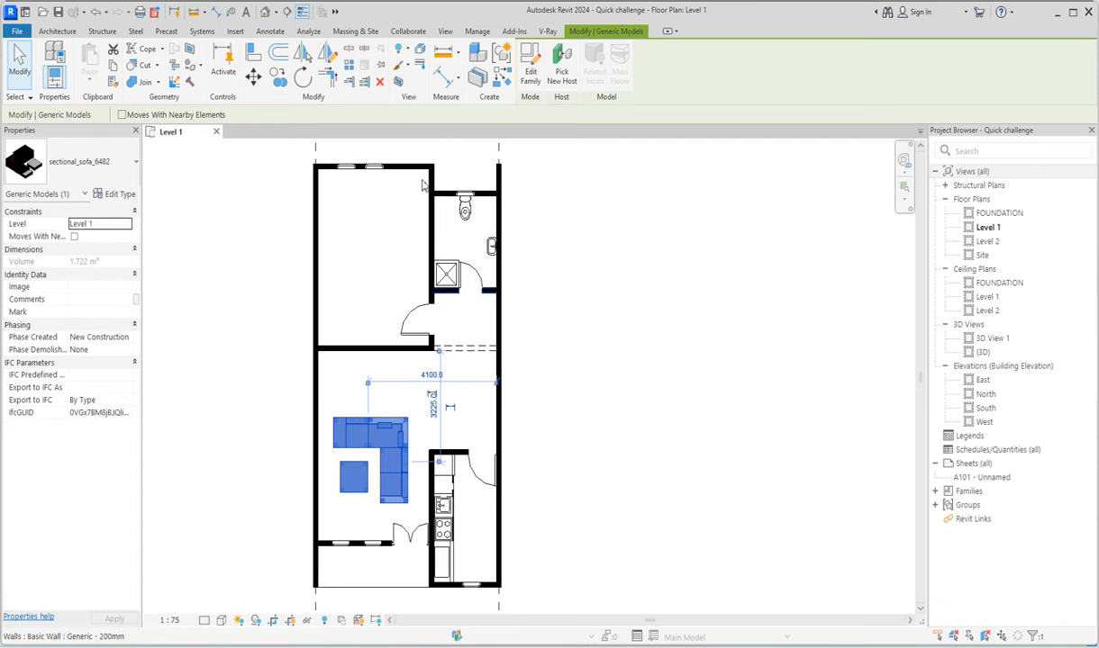
Step: Mirror the sofa about a drawn vertical axis without keeping a copy and nudge it toward the left exterior wall
left_click(326, 54)
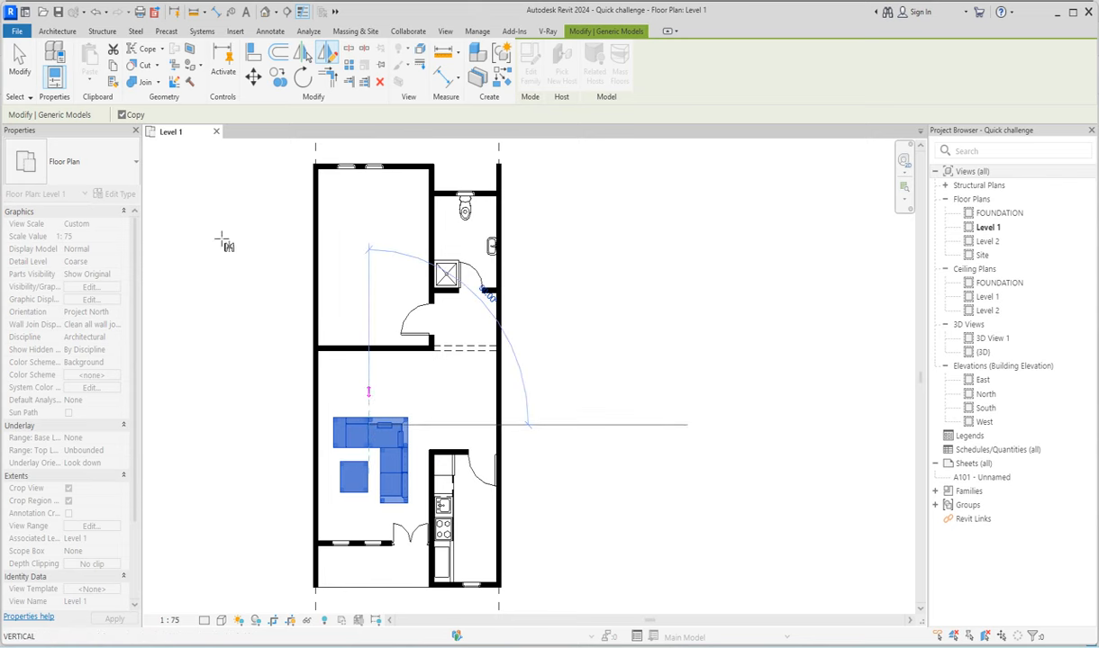
left_click(118, 116)
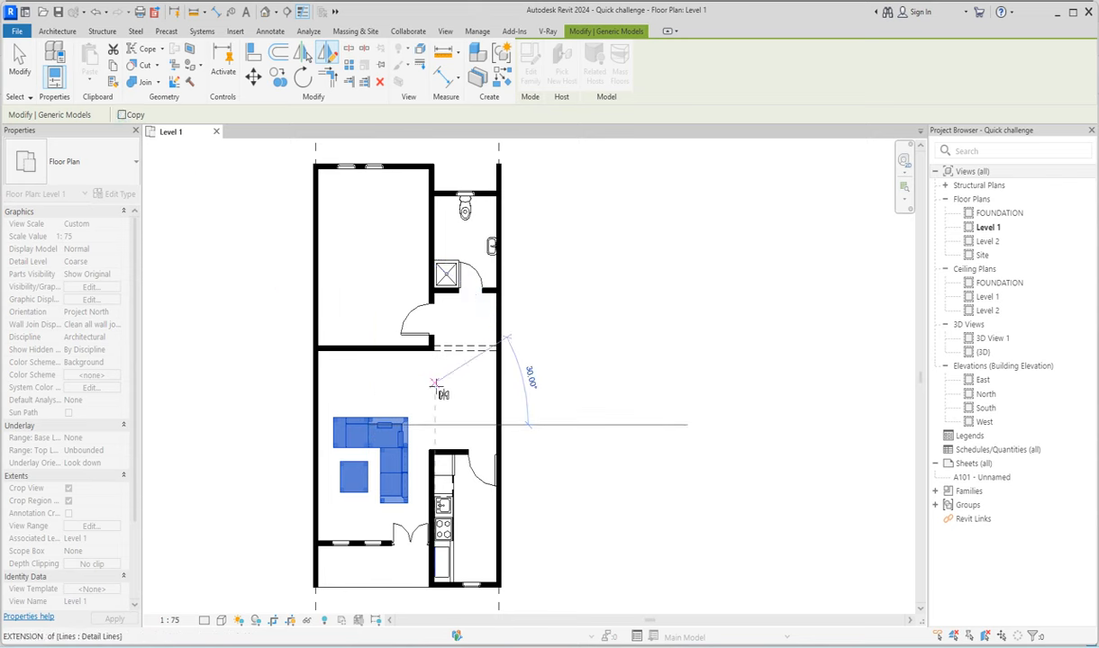
left_click(369, 381)
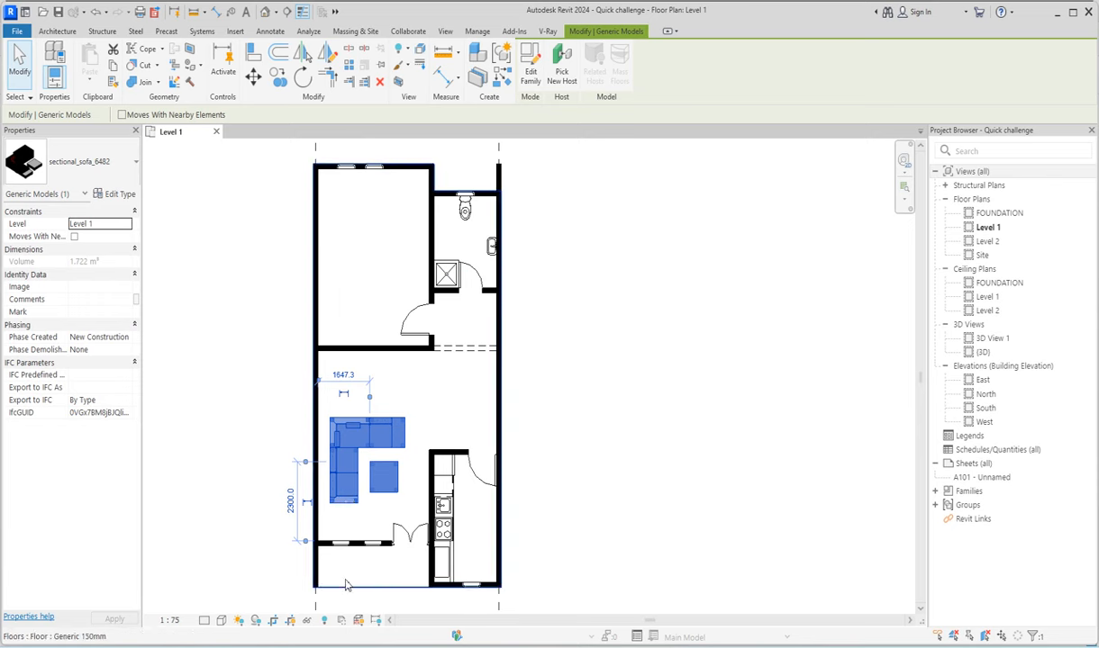
key("Left")
key("Left")
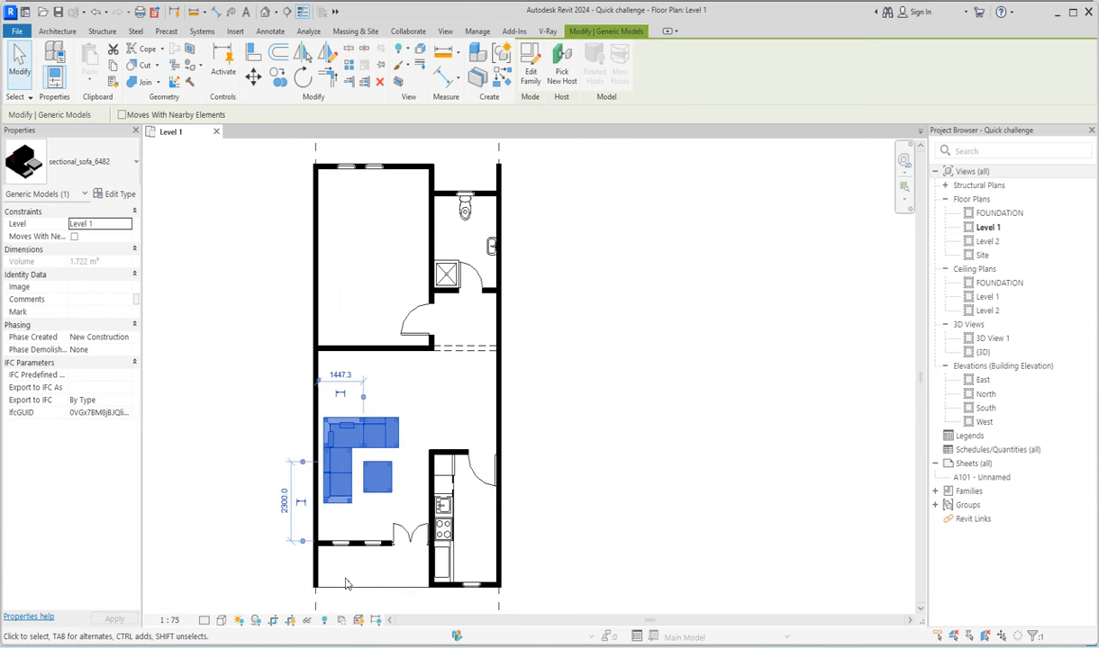
Step: Mirror the sofa about a drawn horizontal axis without keeping a copy, putting its long side toward the front windows
left_click(326, 52)
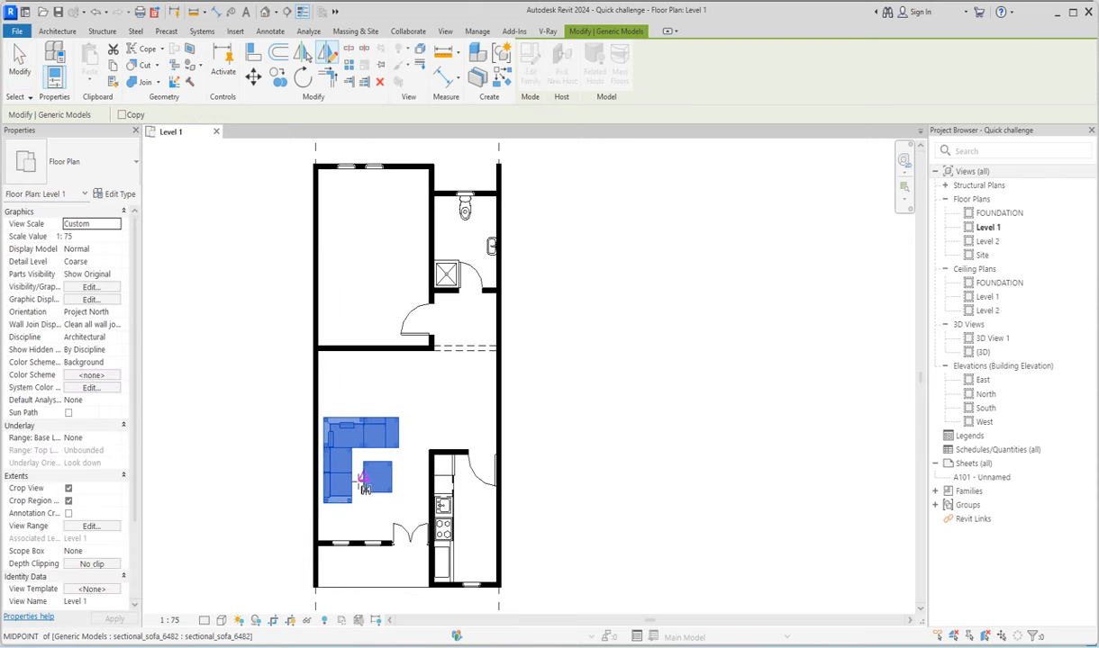
left_click(365, 489)
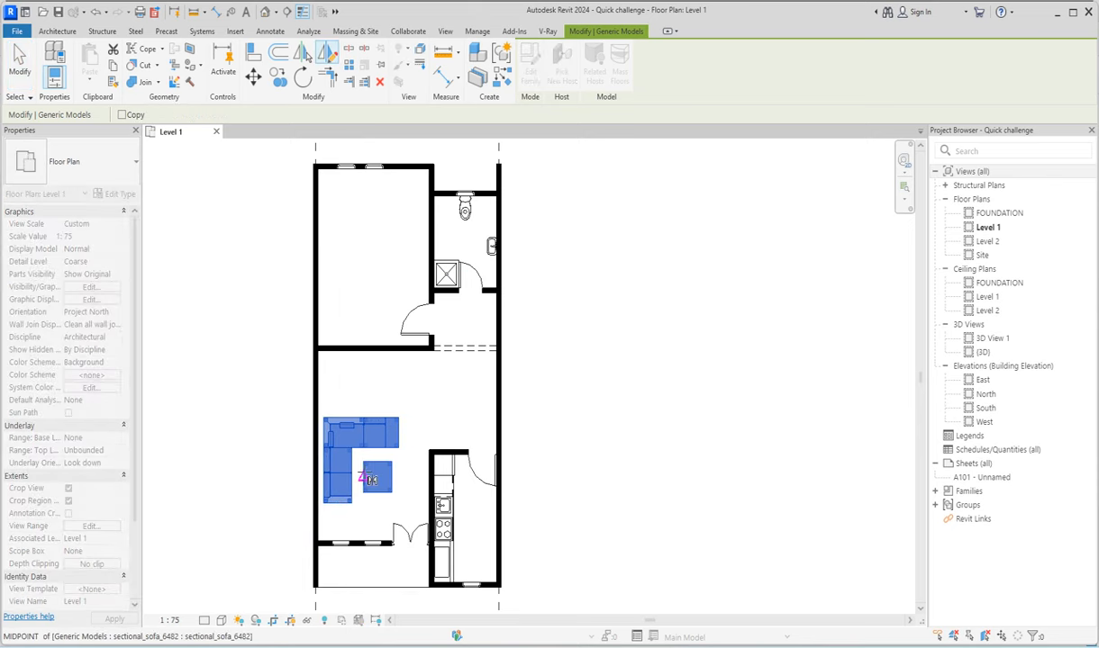
left_click(412, 478)
Step: Nudge the sofa up away from the front wall and against the living room's left exterior wall
key("Up")
key("Up")
key("Up")
key("Up")
key("Up")
key("Up")
key("Up")
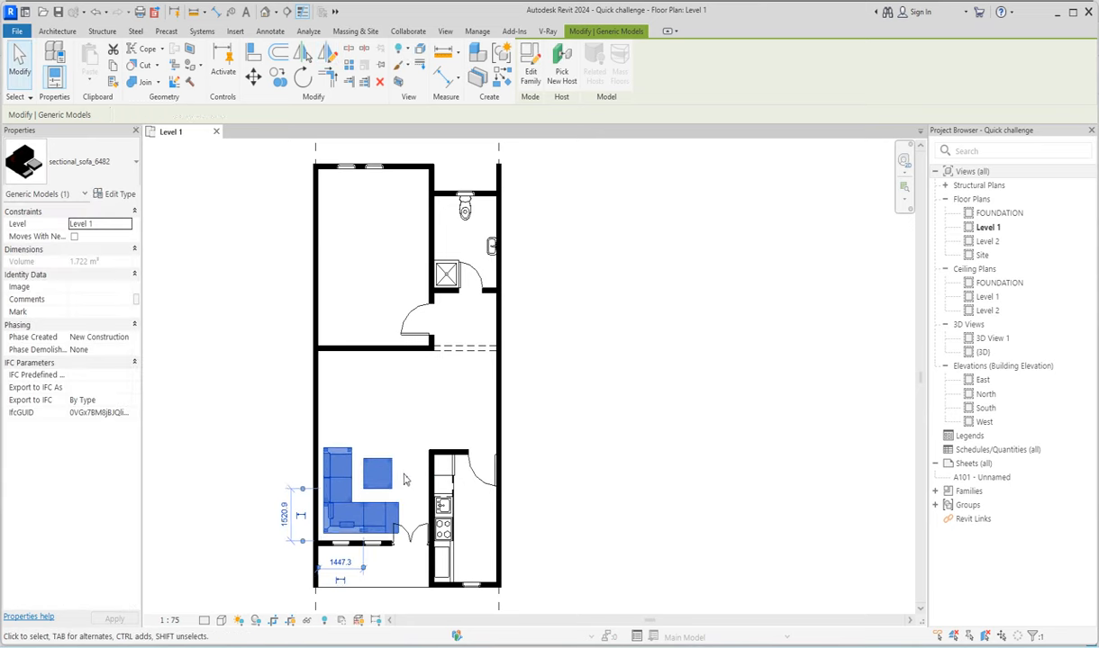
key("Up")
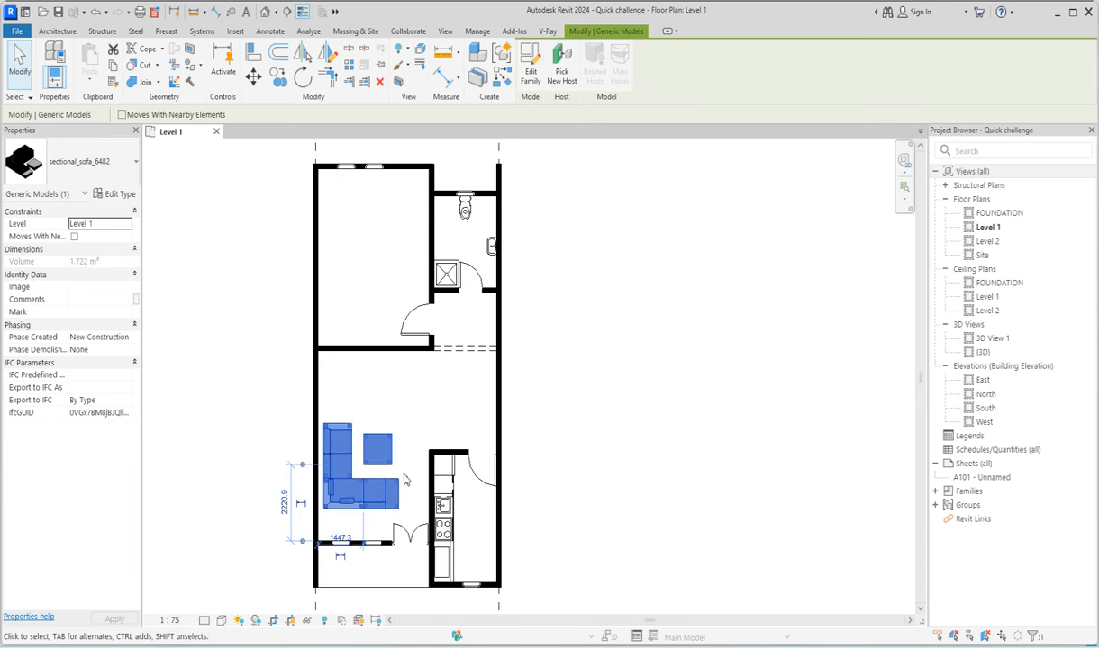
scroll(403, 479, "up", 1)
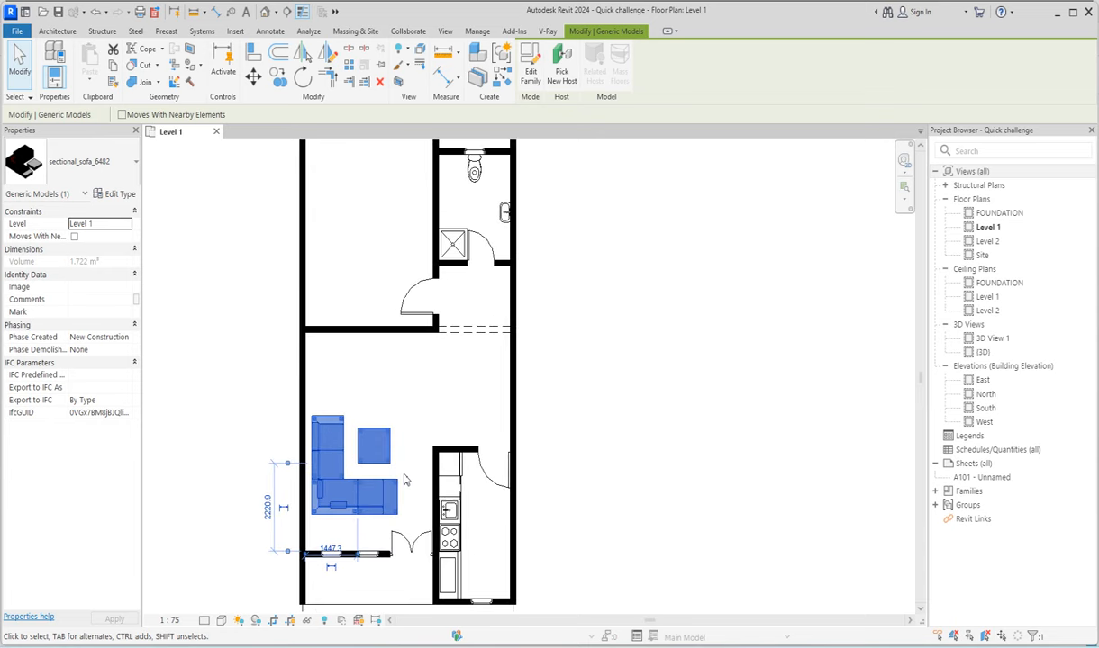
key("Left")
key("Left")
scroll(402, 396, "up", 2)
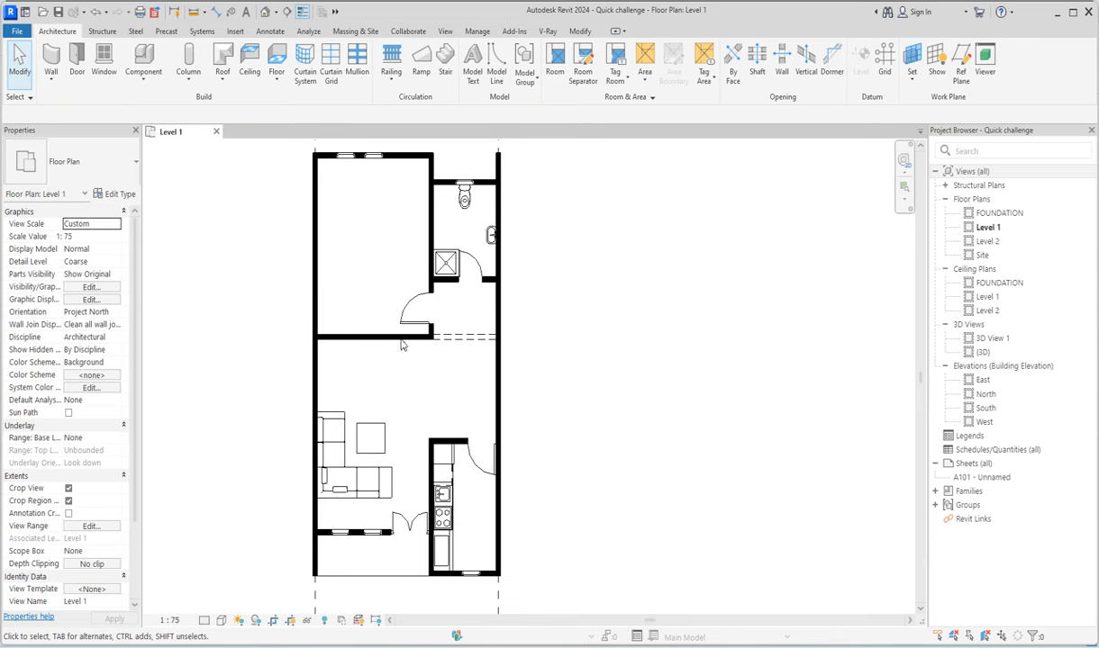
Step: Place a Queen_size_2_6152 bed in the bedroom, centred below the upper windows with its headboard toward the upper wall
left_click(141, 59)
left_click(127, 162)
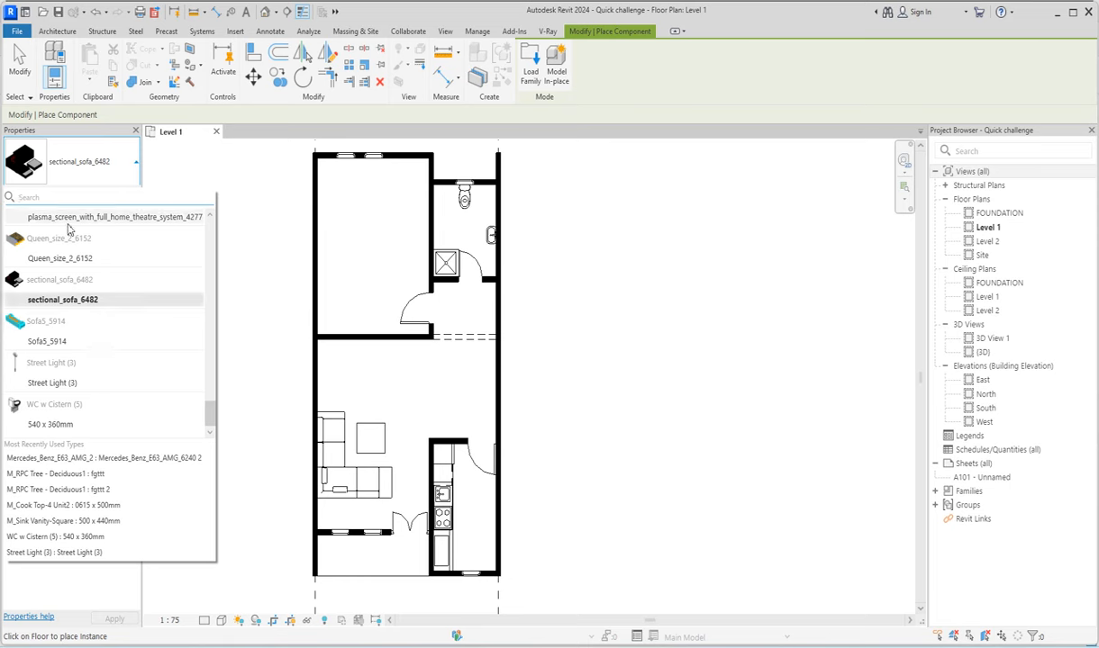
left_click(71, 258)
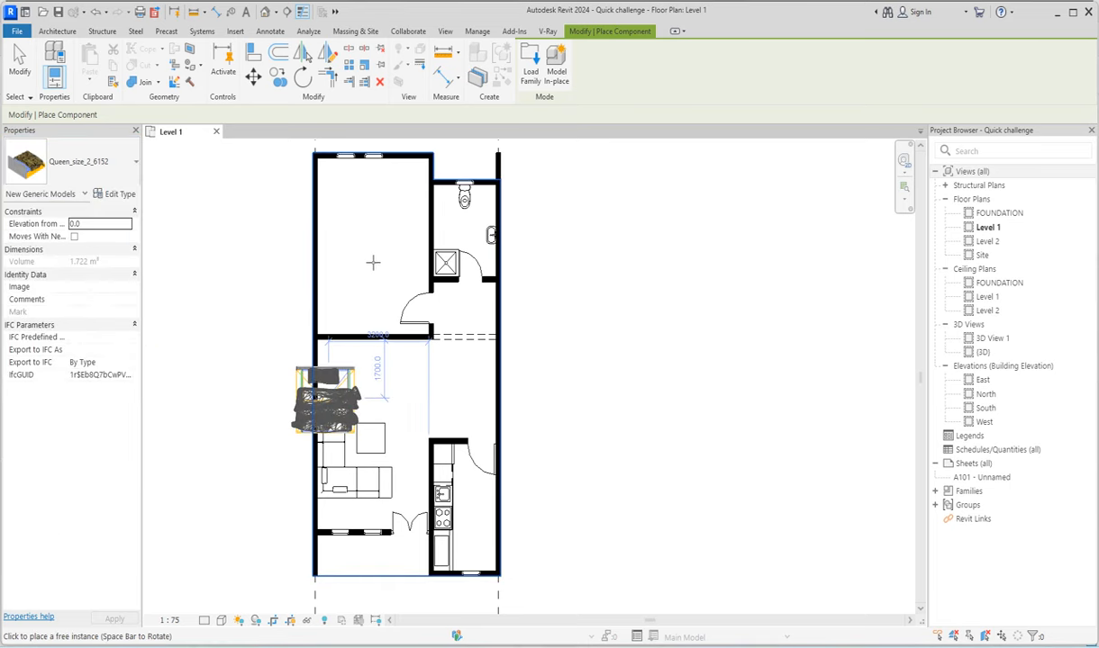
scroll(342, 432, "down", 2)
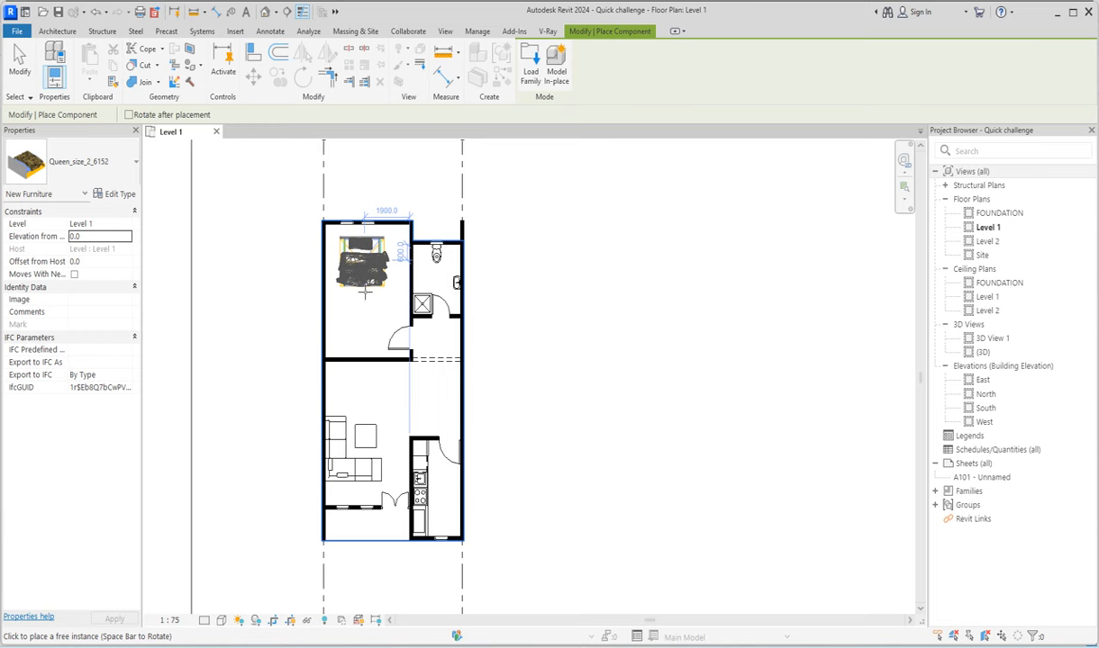
left_click(350, 327)
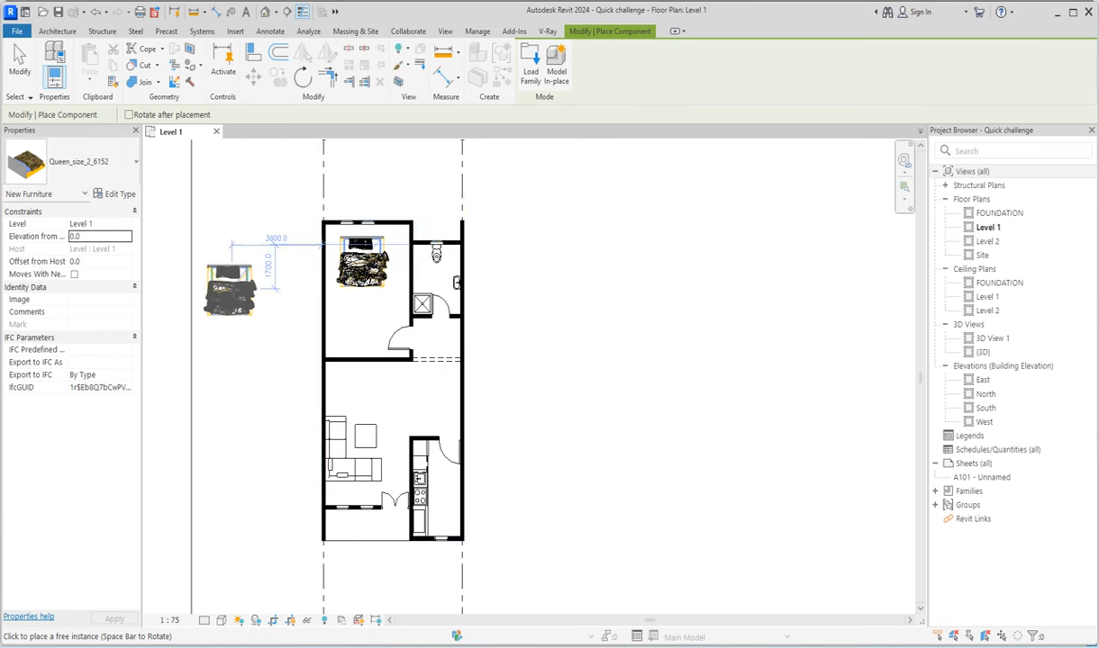
key("Escape")
key("Escape")
Step: Bring up the annotation tools for the floor plan
left_click(270, 31)
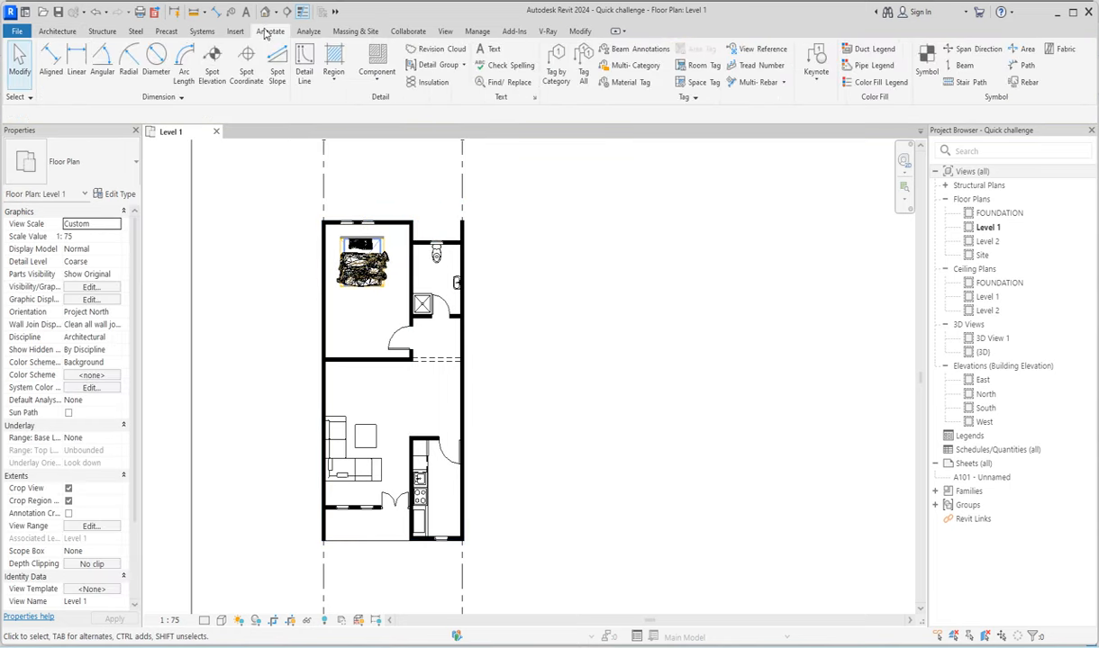
Step: Draw a detail-line rectangle about 500 mm deep in the Thin Lines style, along the lower wall from the bedroom's lower-left corner
left_click(305, 76)
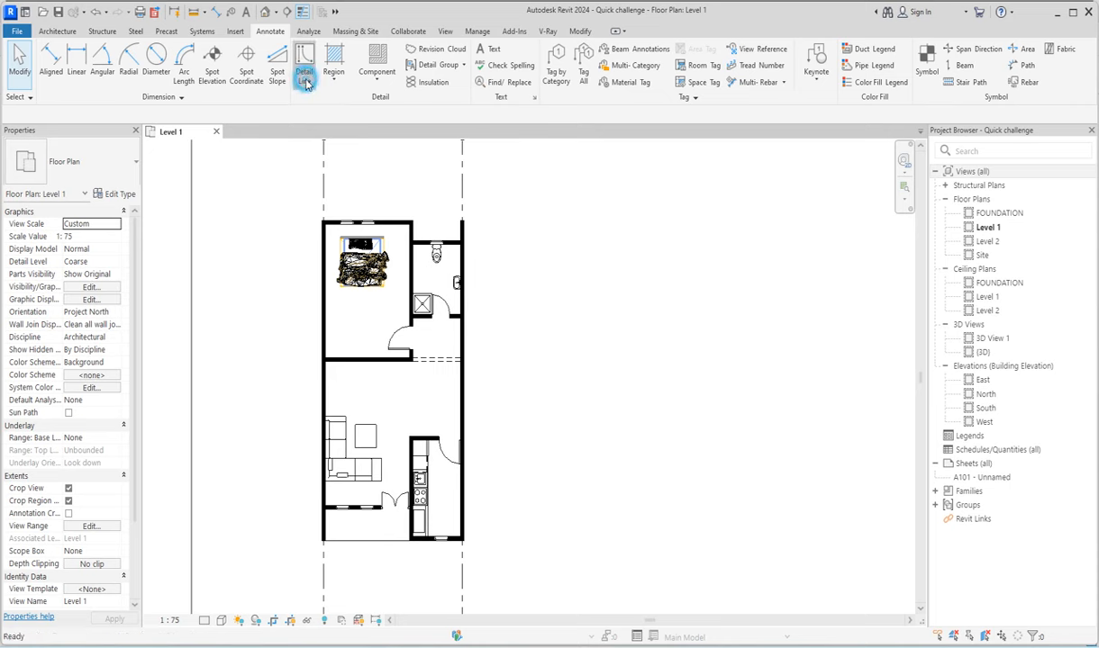
left_click(539, 50)
scroll(342, 337, "up", 2)
scroll(329, 367, "up", 5)
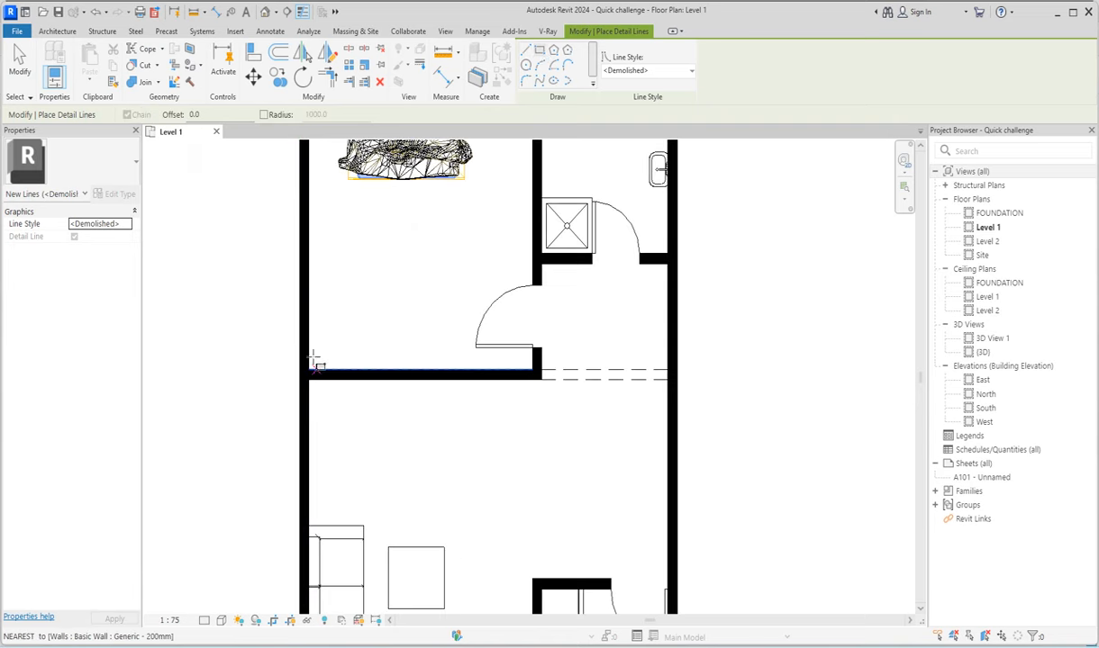
left_click(309, 384)
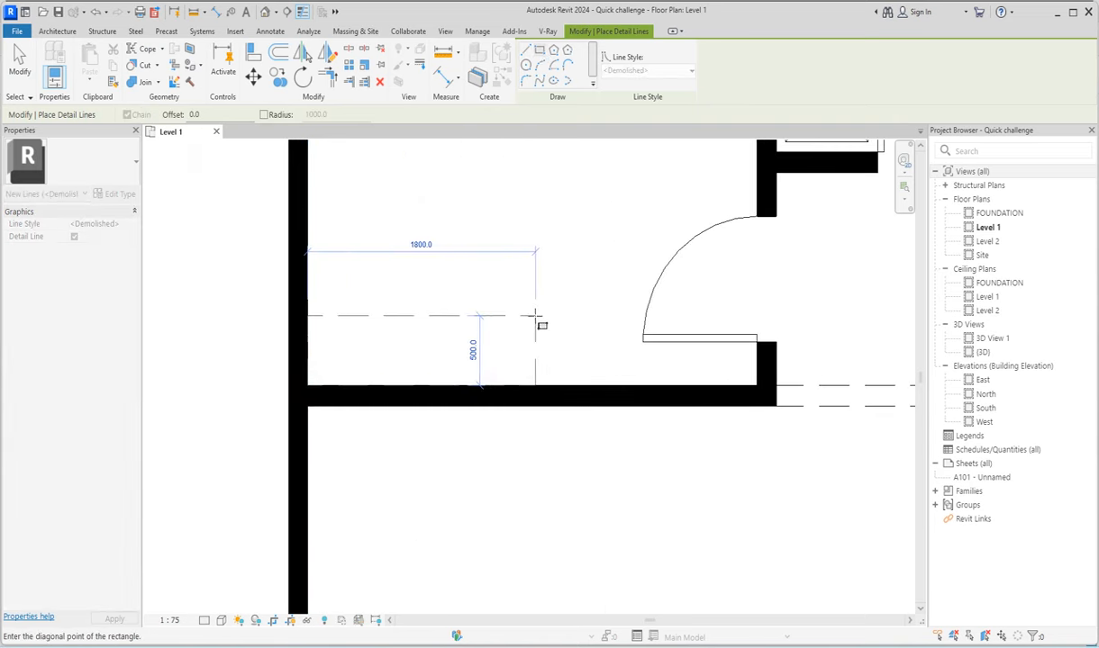
key("Escape")
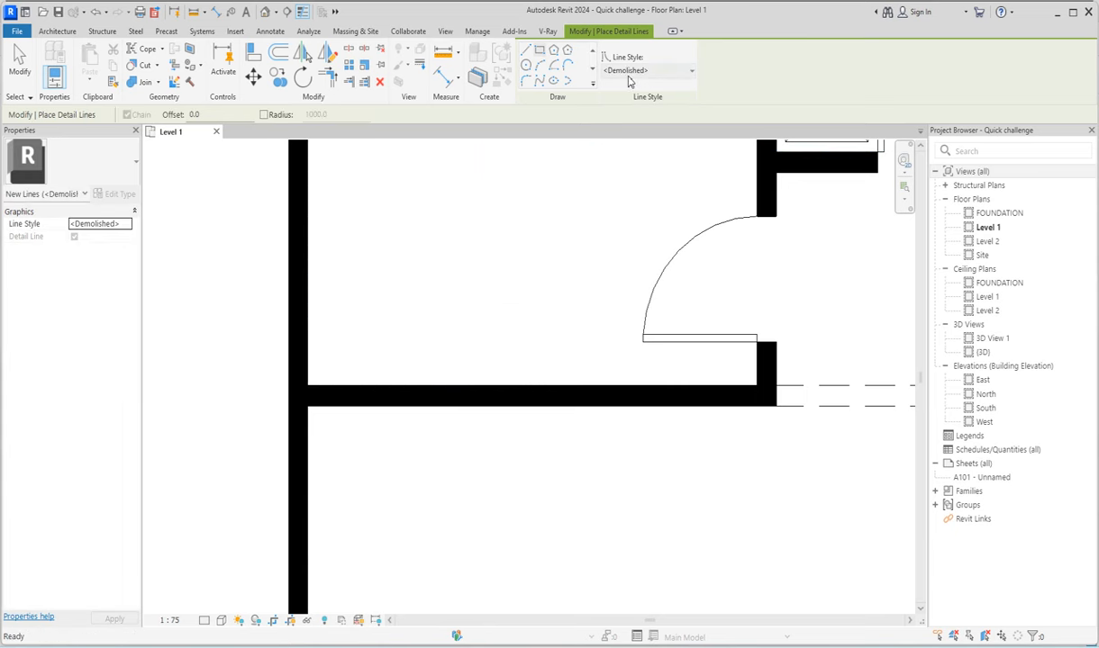
left_click(630, 81)
left_click(627, 209)
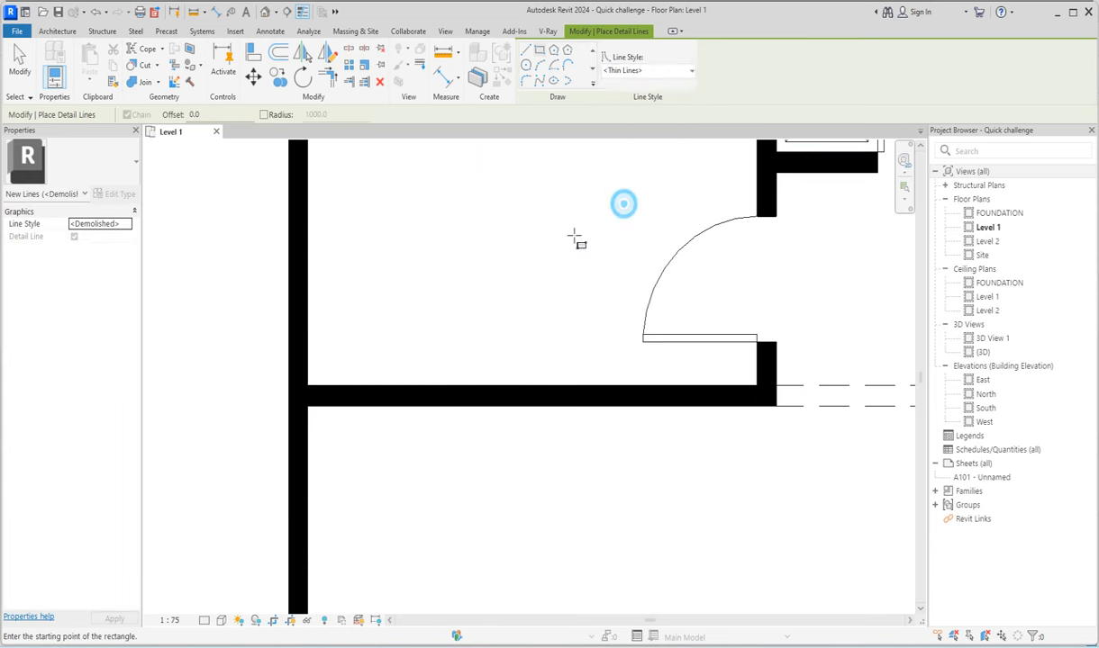
left_click(309, 384)
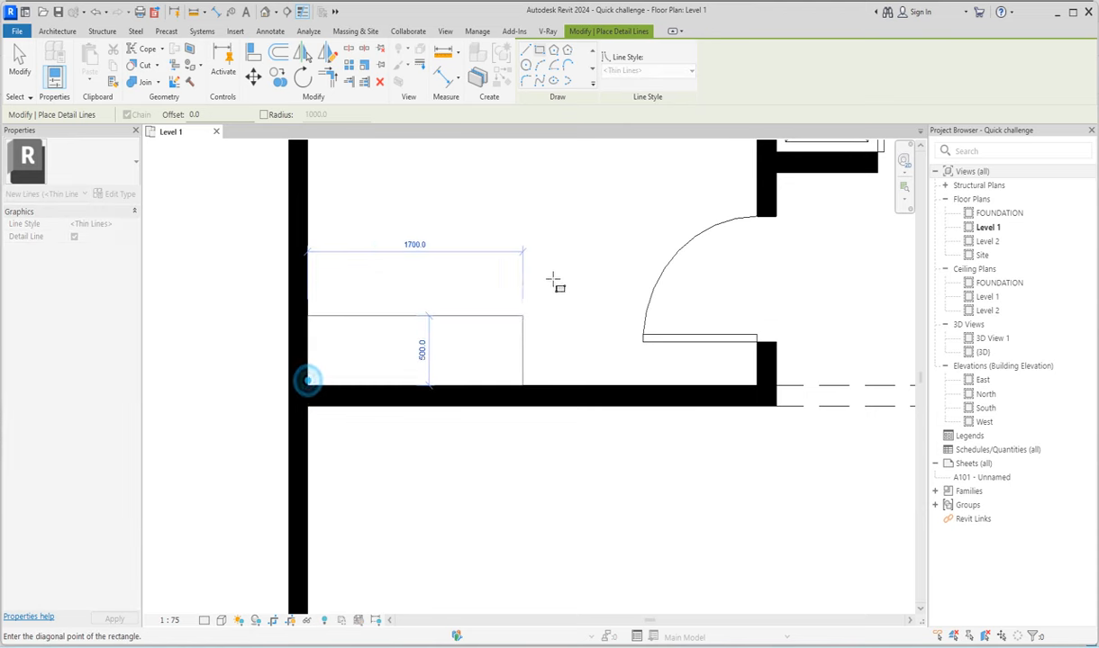
left_click(597, 315)
key("Escape")
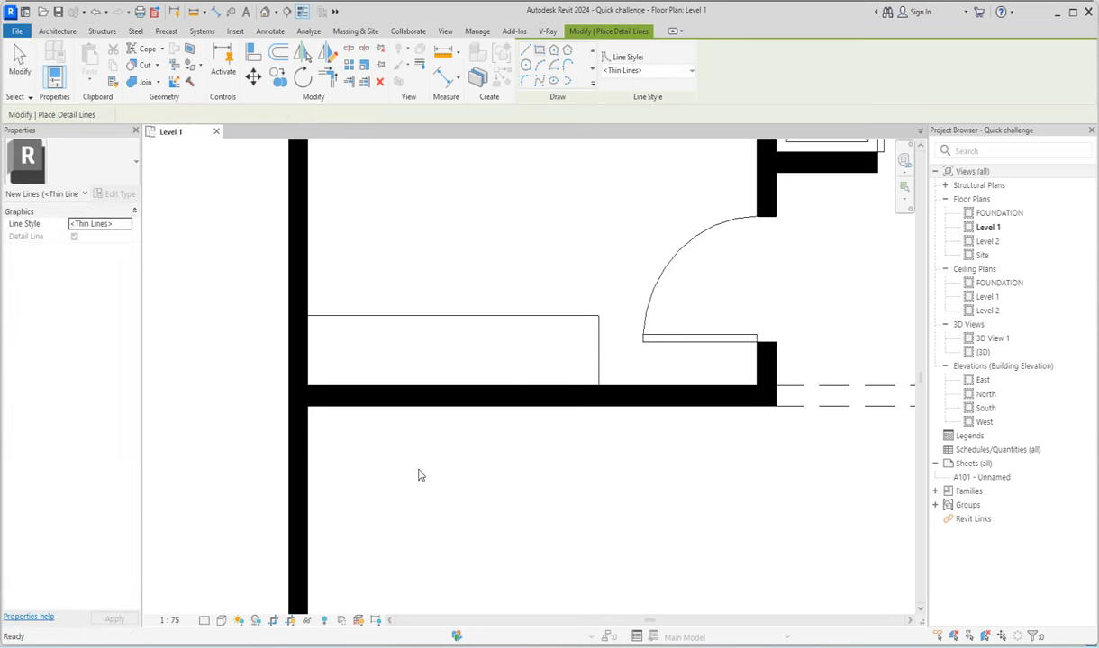
Step: Draw a diagonal detail line across the bedroom rectangle, from its upper-right corner to its lower-left corner
scroll(418, 475, "down", 5)
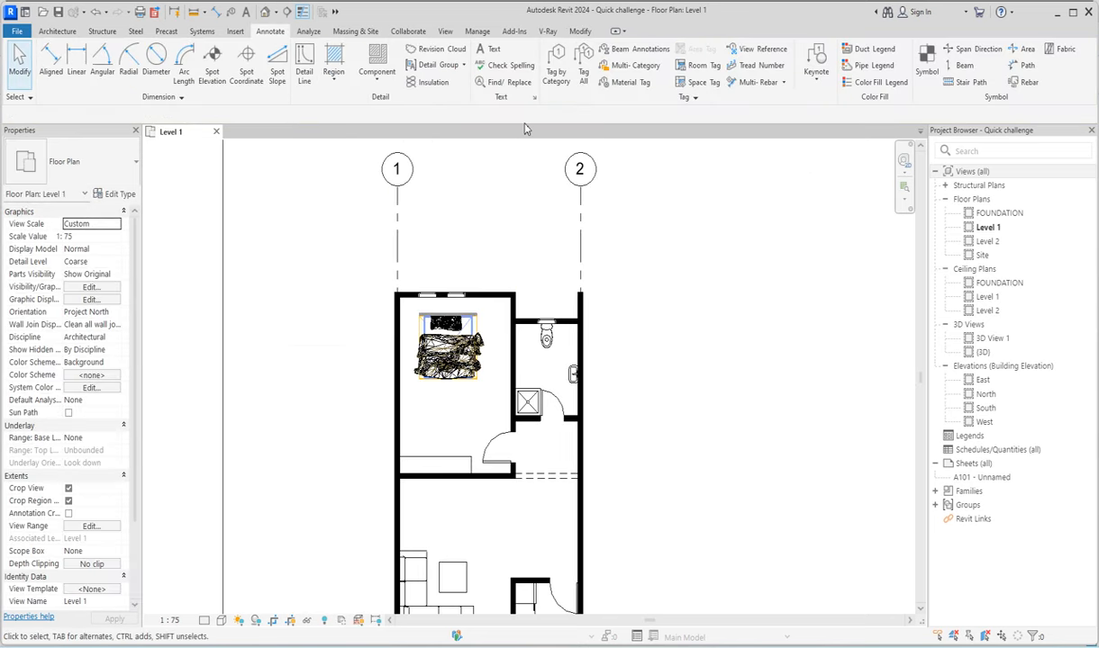
left_click(304, 68)
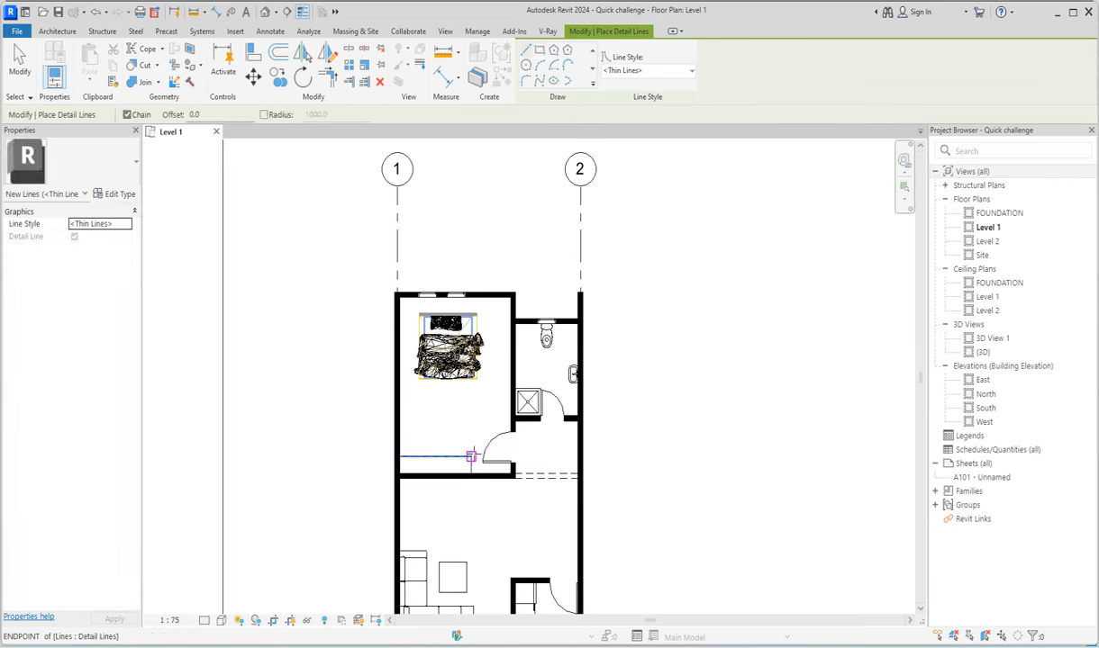
left_click(470, 457)
left_click(399, 475)
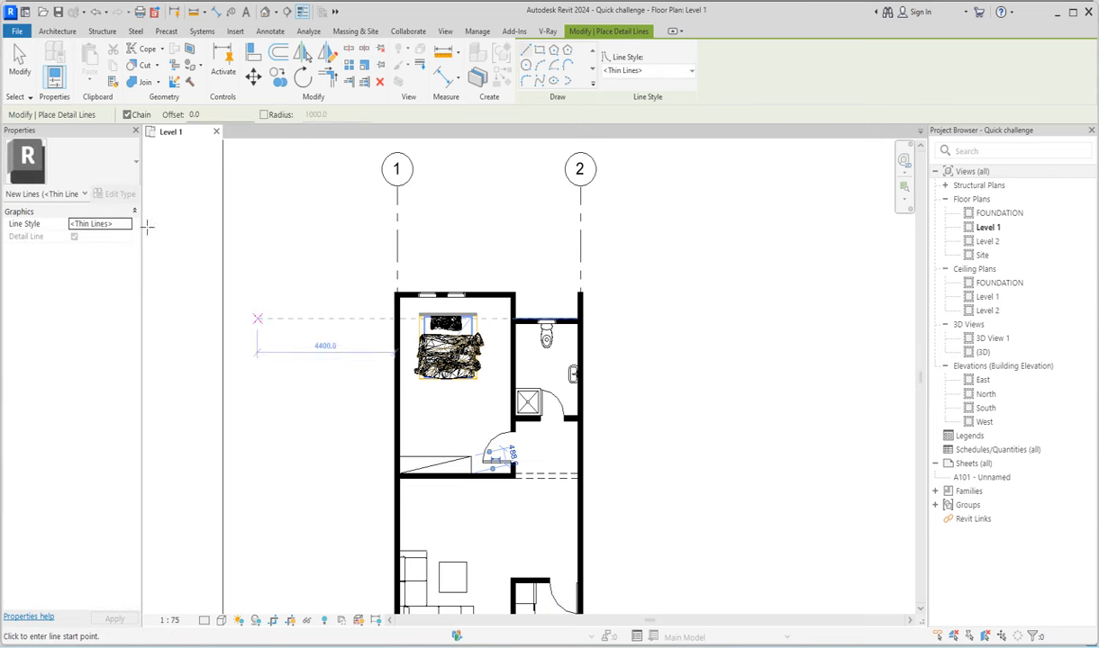
Step: Place plasma_screen_with_full_home_theatre_system_4277, rotated 180 degrees, in the living room below the bedroom wall, about 1500 mm from the left wall and 400 mm below the partition
left_click(57, 34)
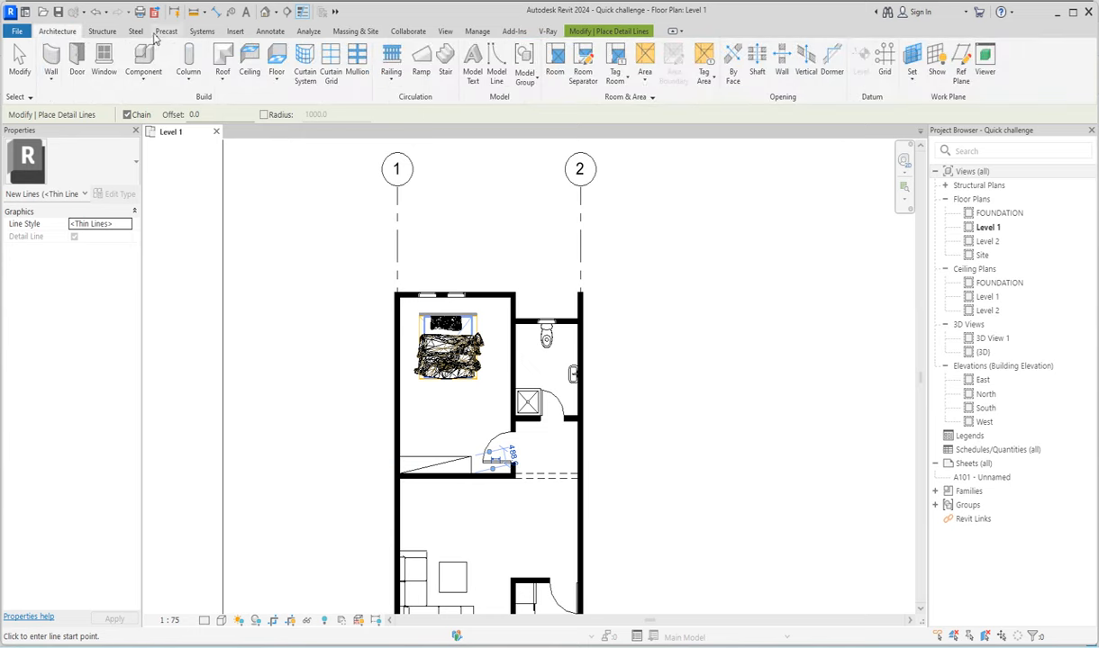
left_click(143, 56)
left_click(113, 171)
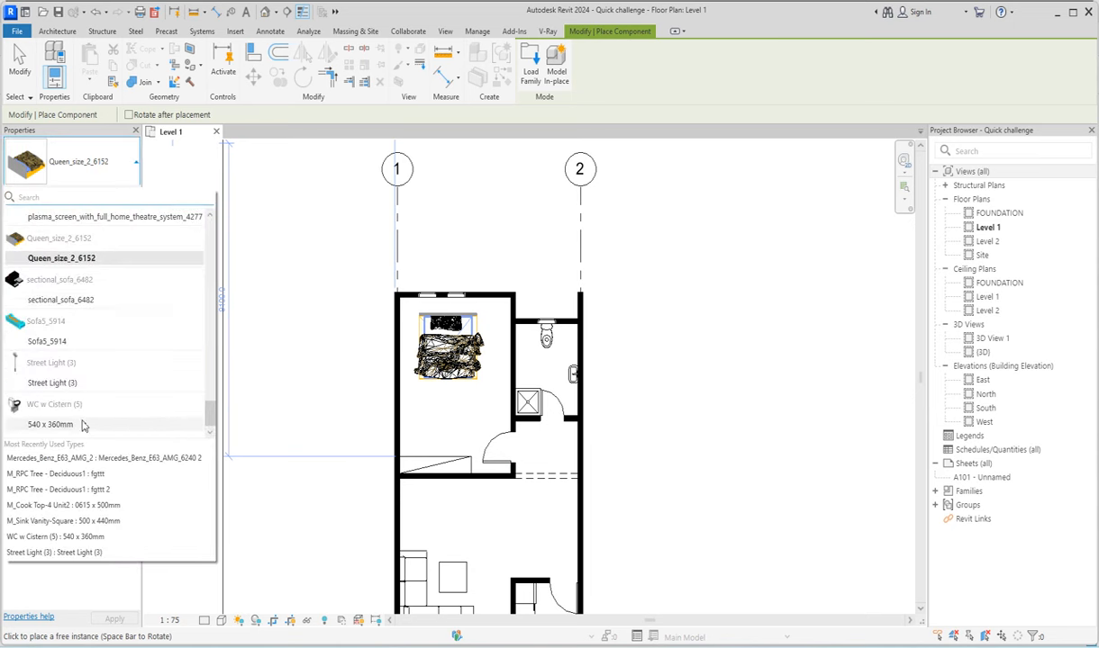
scroll(110, 364, "up", 2)
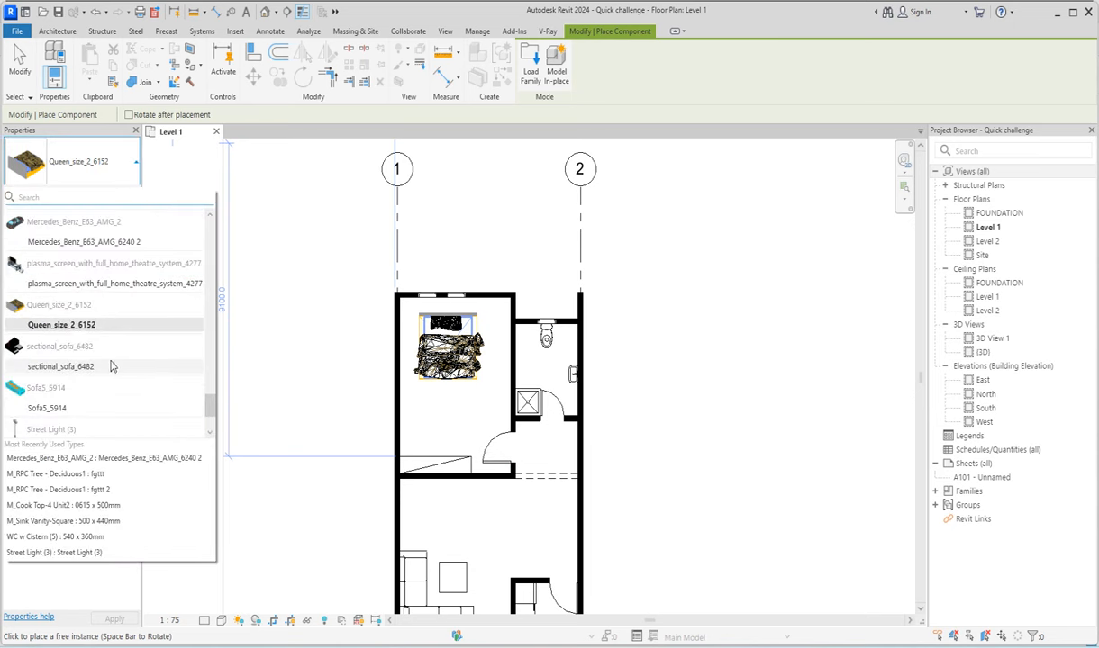
left_click(81, 279)
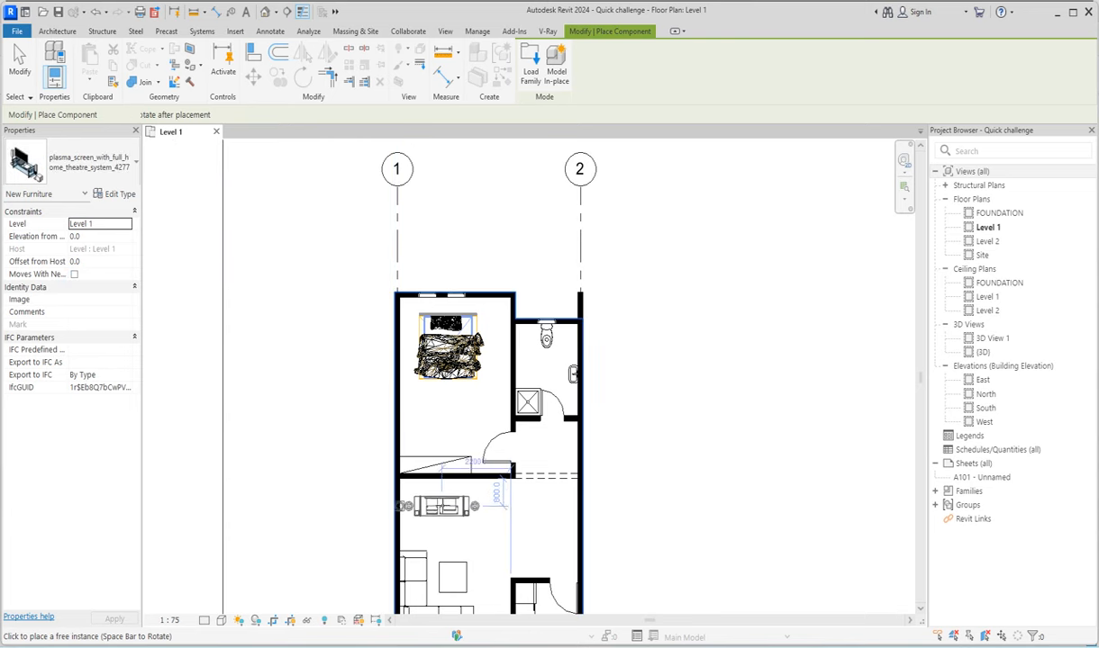
scroll(469, 509, "up", 4)
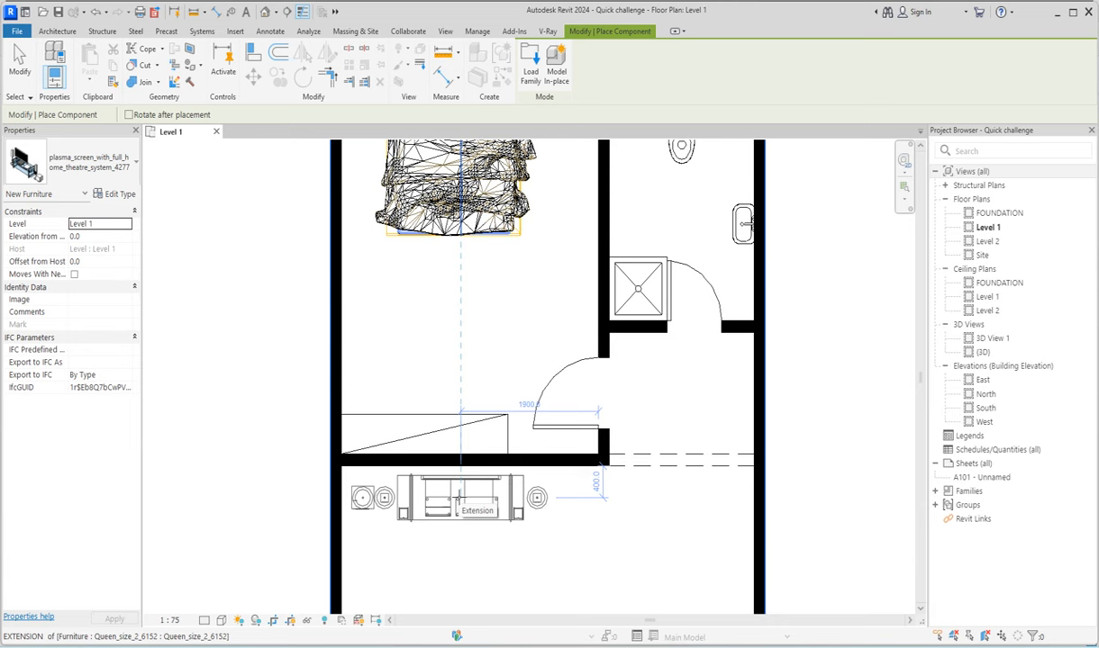
key("space")
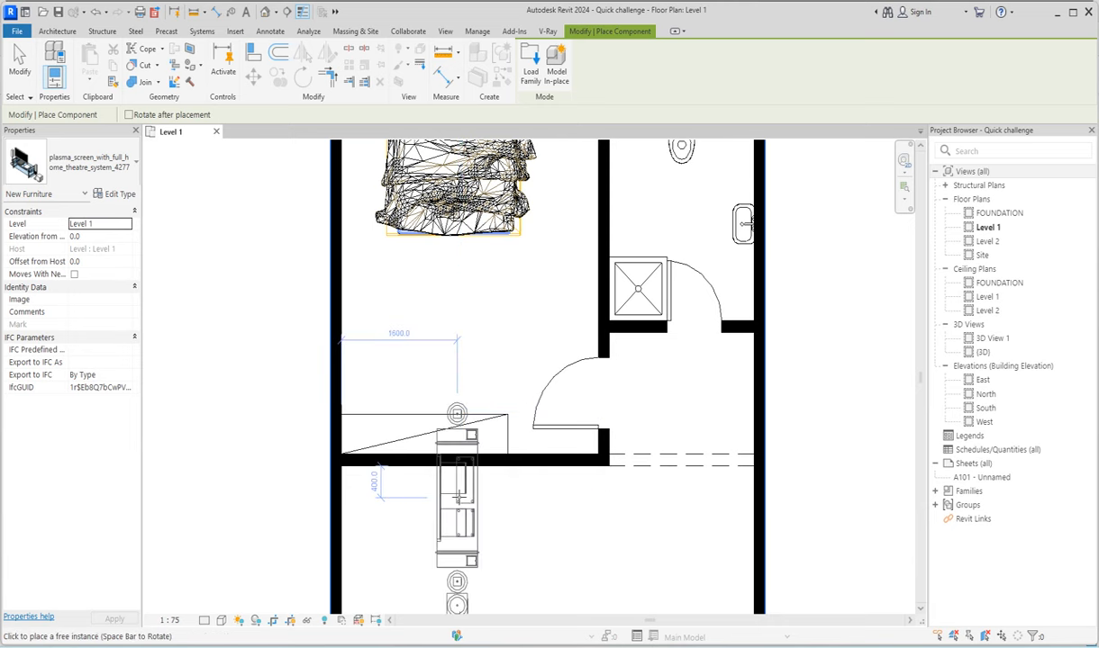
key("space")
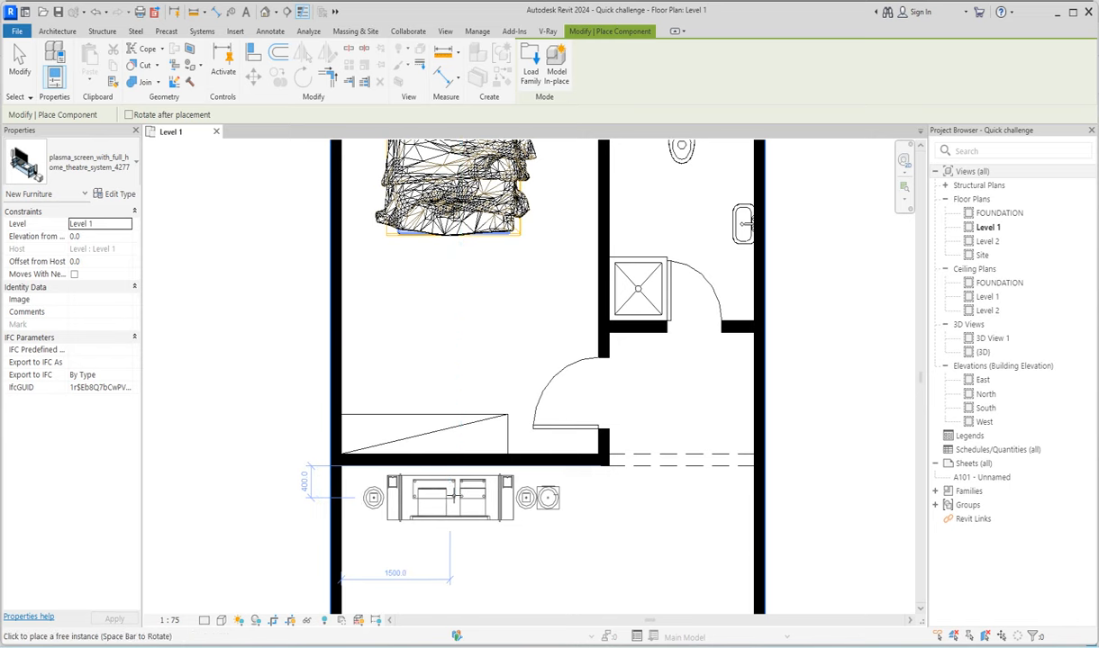
left_click(451, 493)
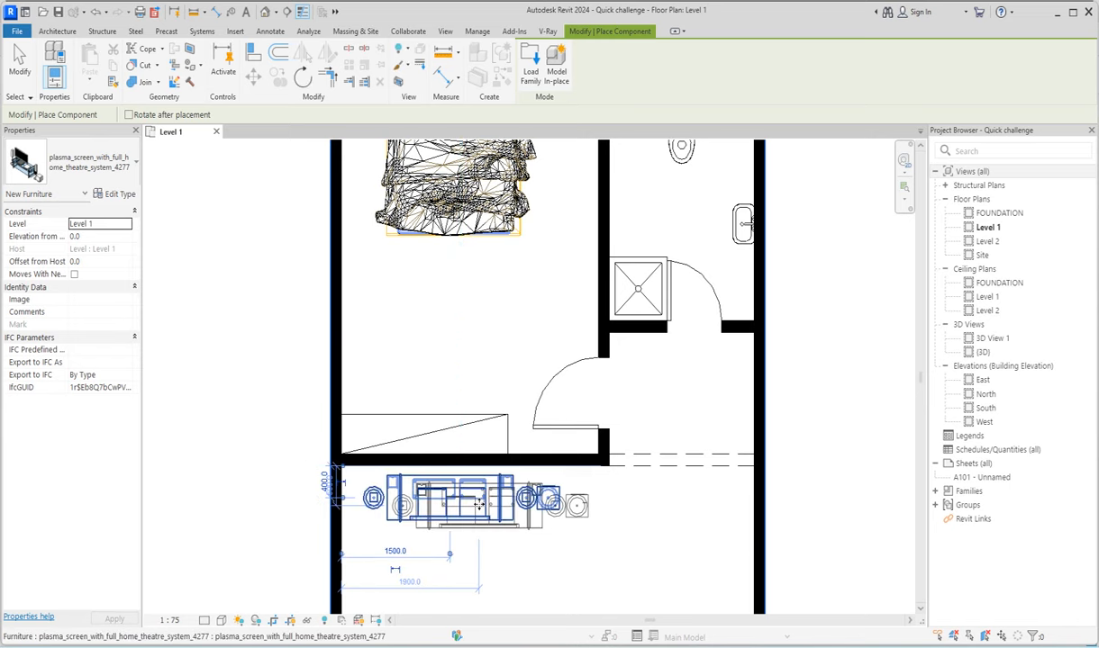
key("Escape")
Step: Place an M_Table-Dining Round w Chairs, 0915mm Diameter, in the open area above the kitchen, about 1500 mm below the bedroom partition line
scroll(505, 494, "down", 5)
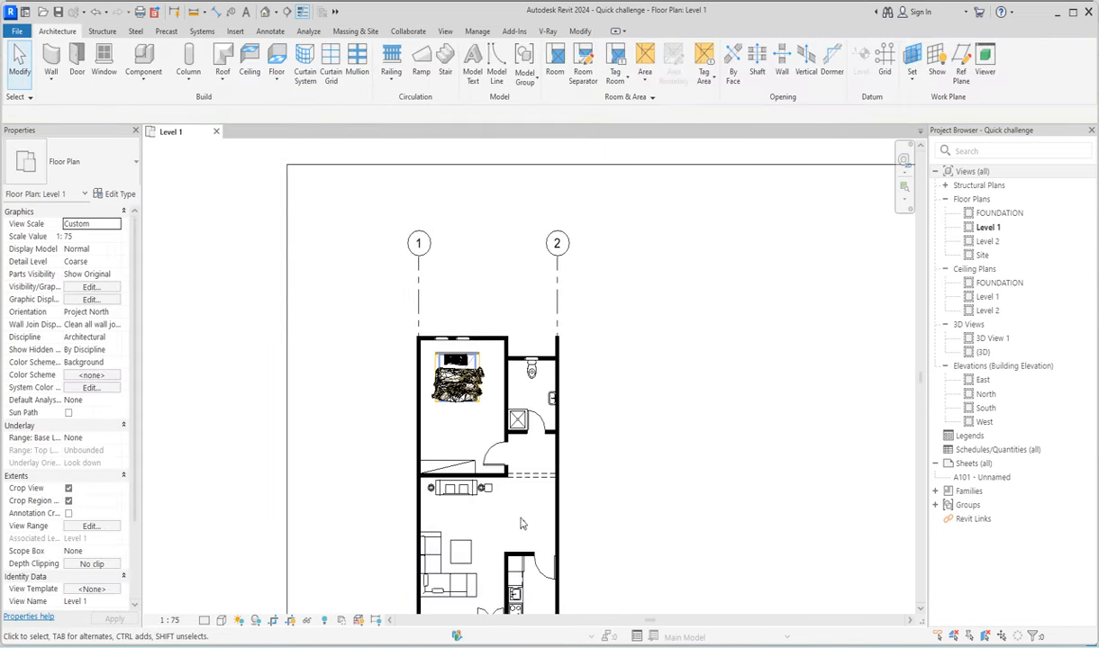
left_click(143, 63)
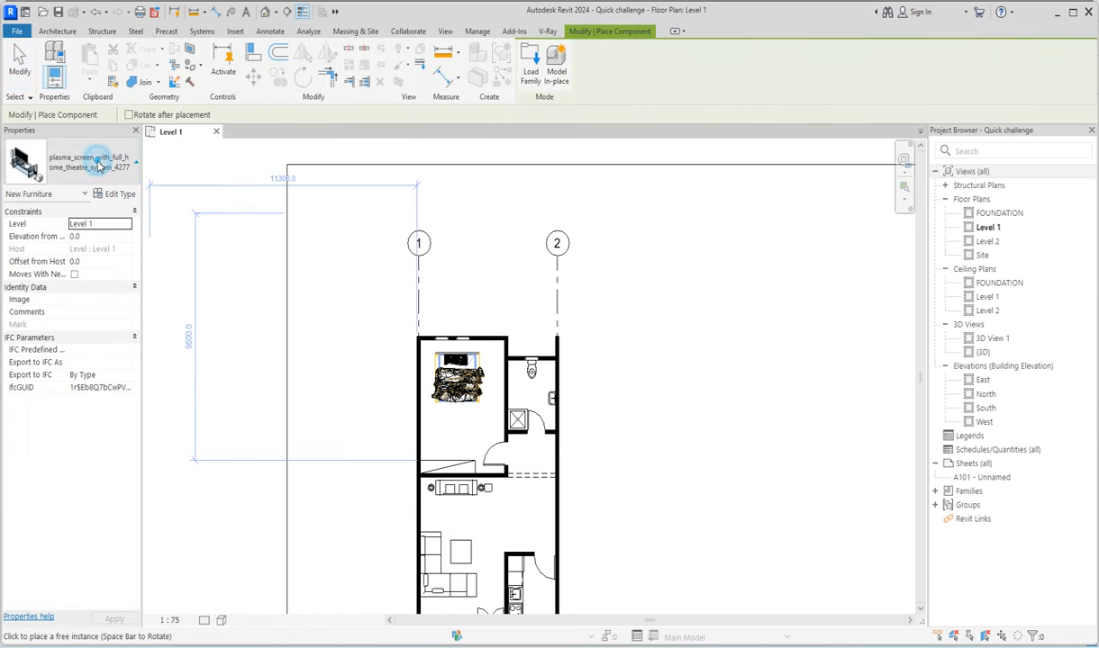
left_click(90, 162)
scroll(108, 308, "up", 5)
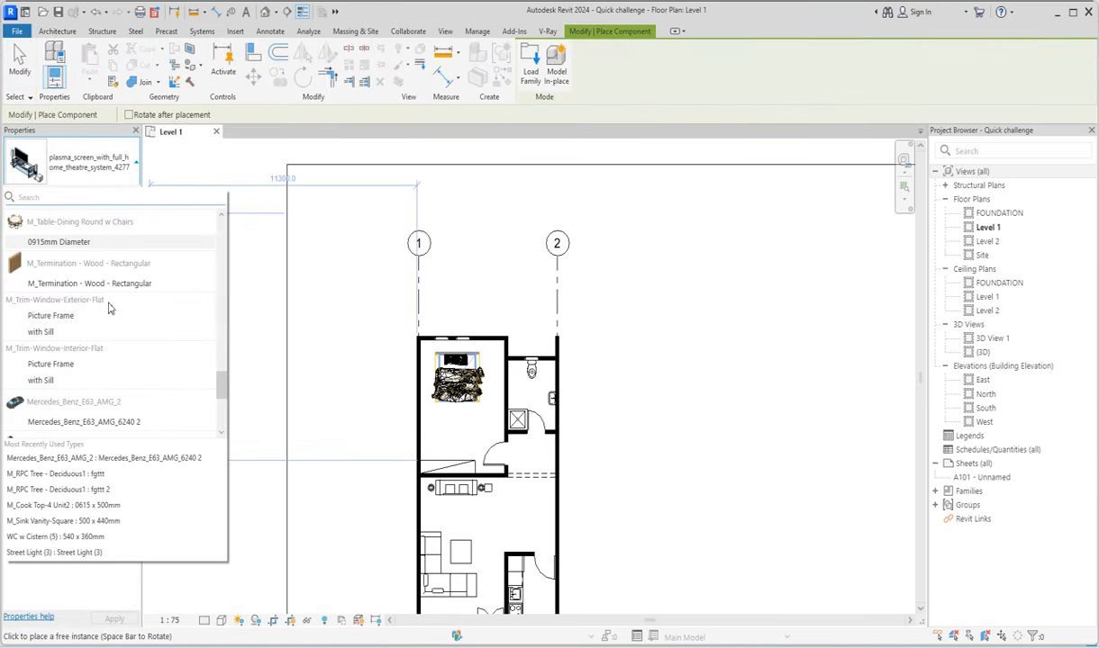
left_click(59, 243)
scroll(525, 516, "up", 4)
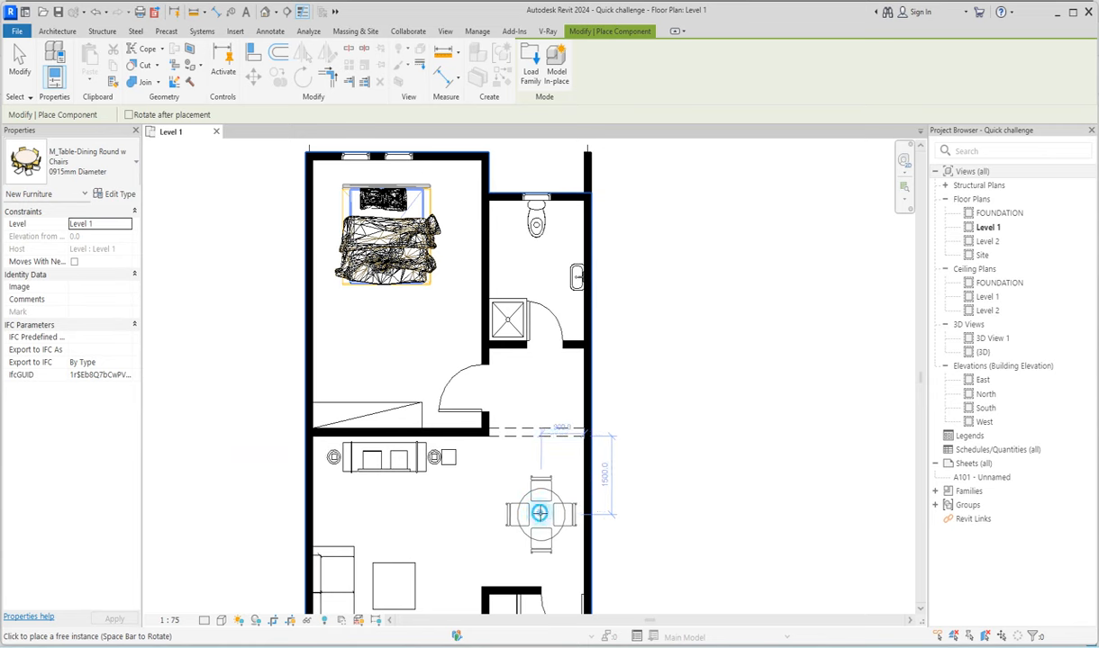
left_click(540, 514)
key("Escape")
key("Escape")
Step: Place a Cosmos Armchair 008 facing right in the bedroom between the bed and the wardrobe rectangle, about 500 mm from the left wall
scroll(500, 489, "down", 3)
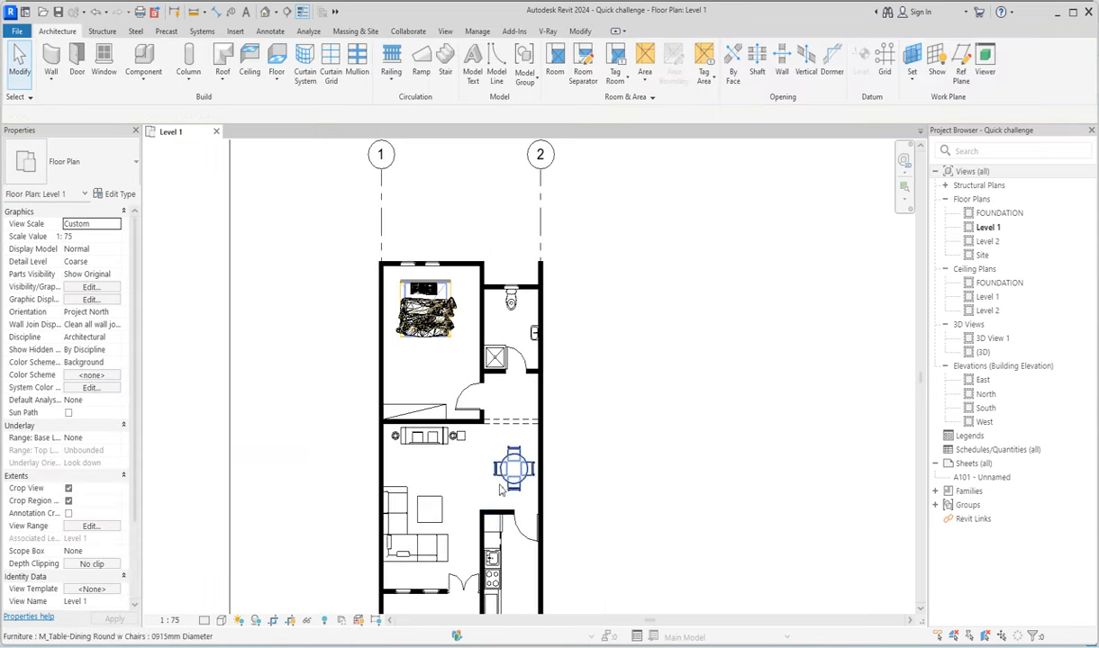
scroll(500, 489, "down", 2)
scroll(520, 541, "up", 4)
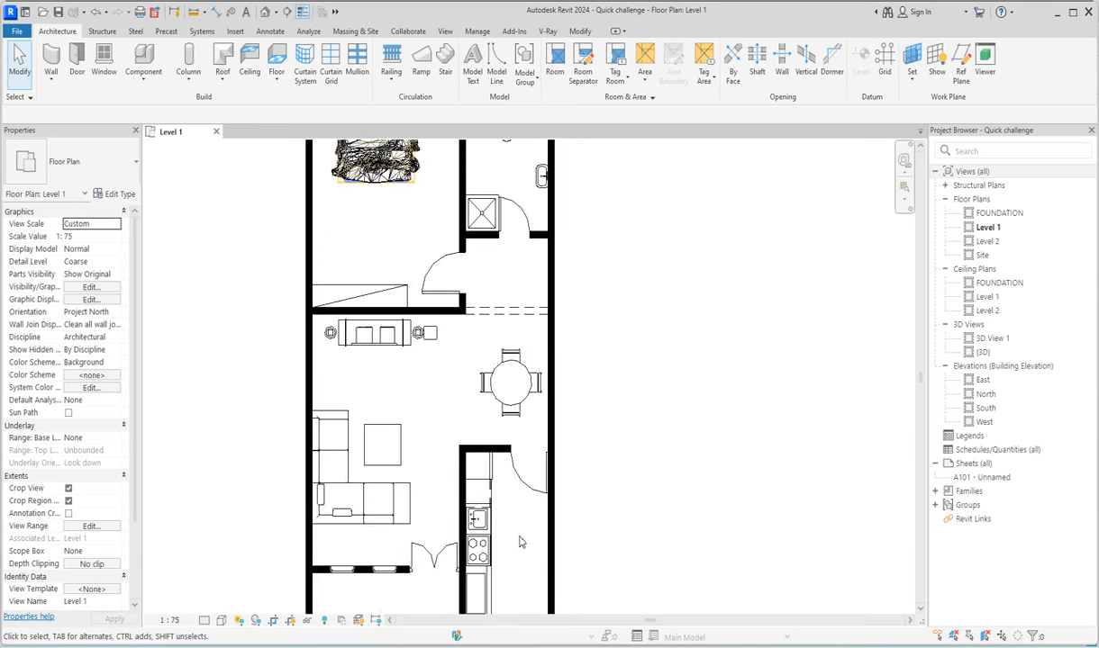
scroll(455, 382, "down", 2)
scroll(417, 308, "up", 2)
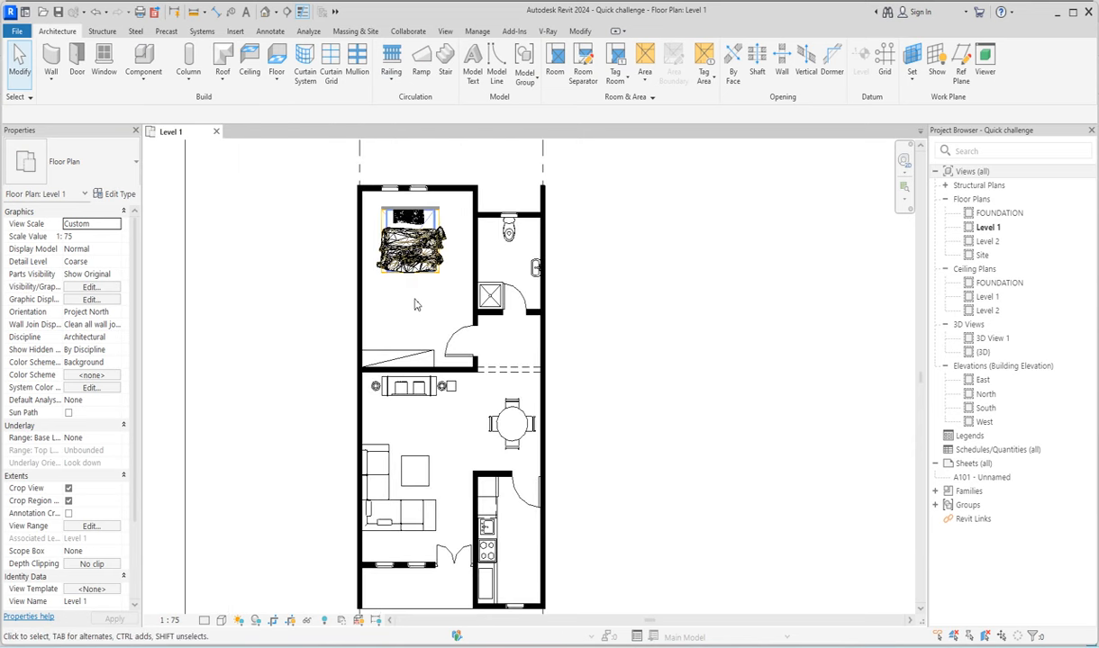
left_click(147, 62)
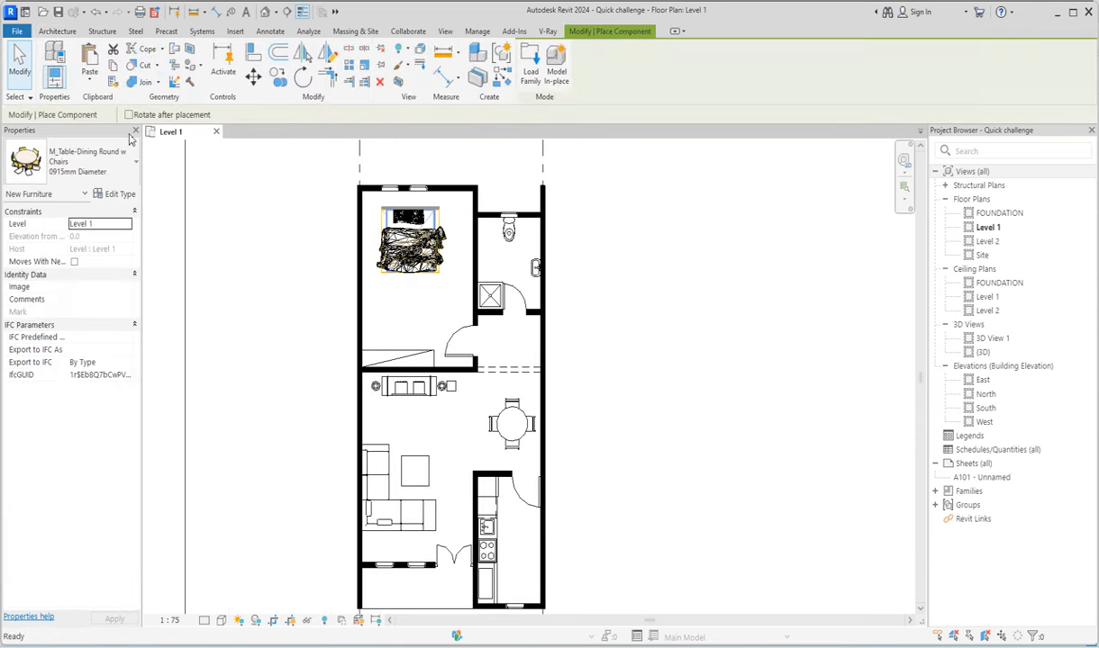
left_click(115, 155)
scroll(210, 380, "up", 10)
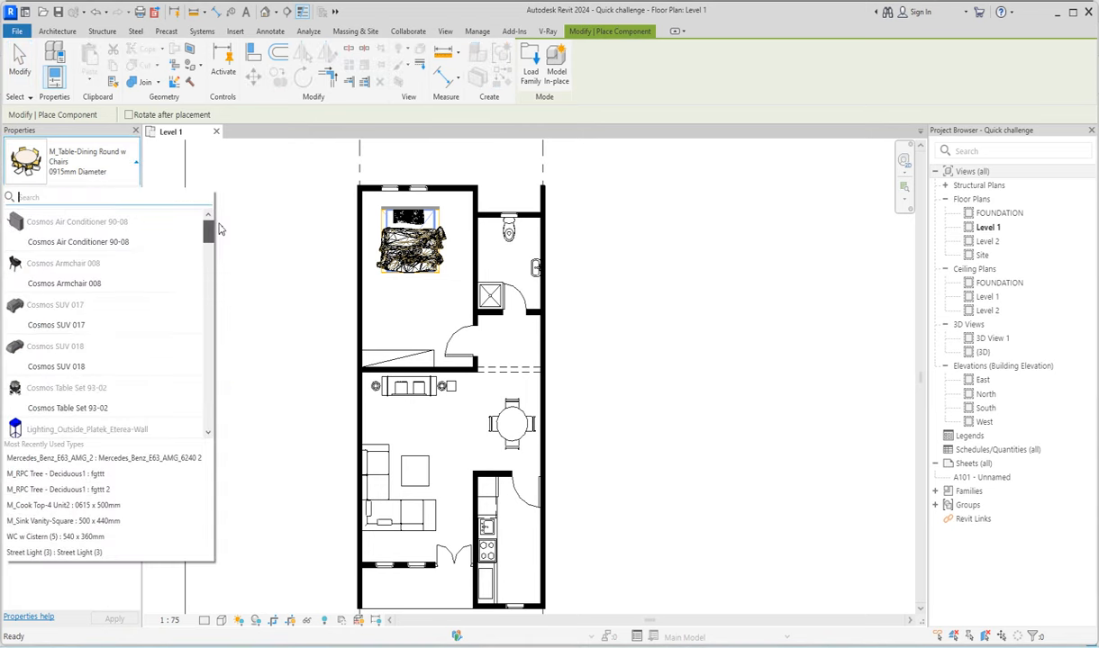
left_click(67, 284)
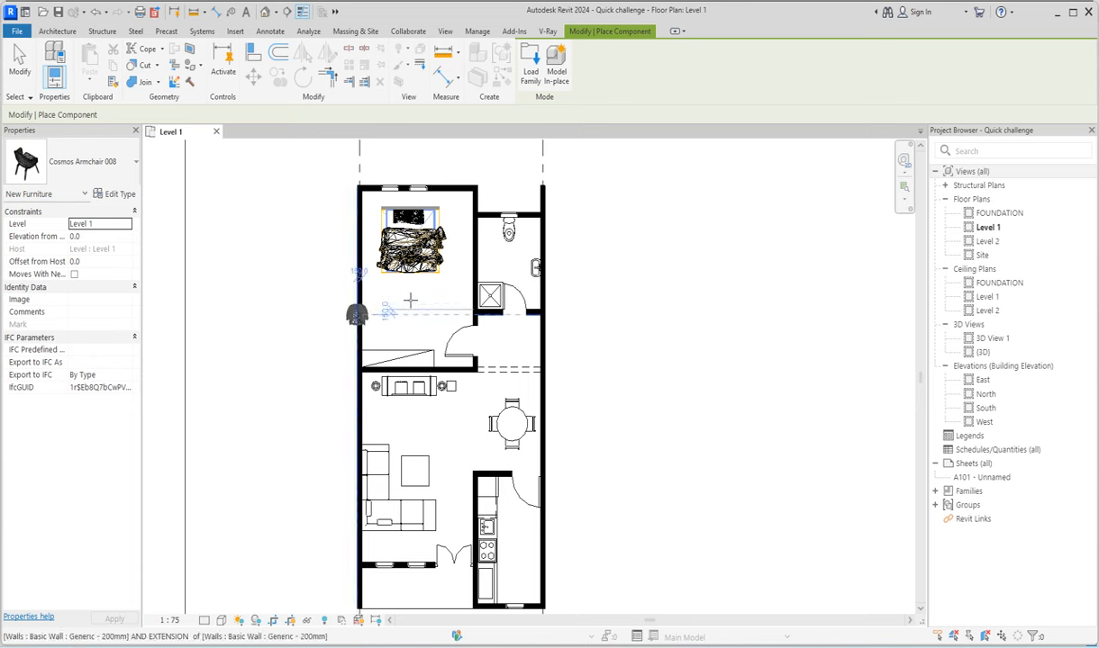
scroll(412, 309, "up", 3)
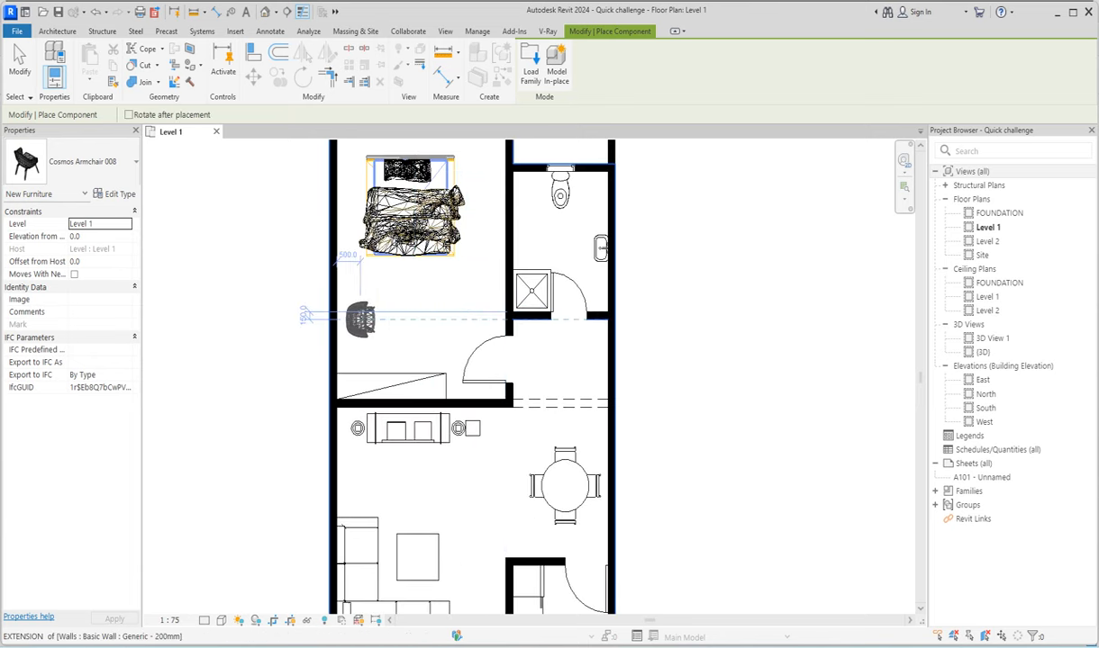
left_click(400, 318)
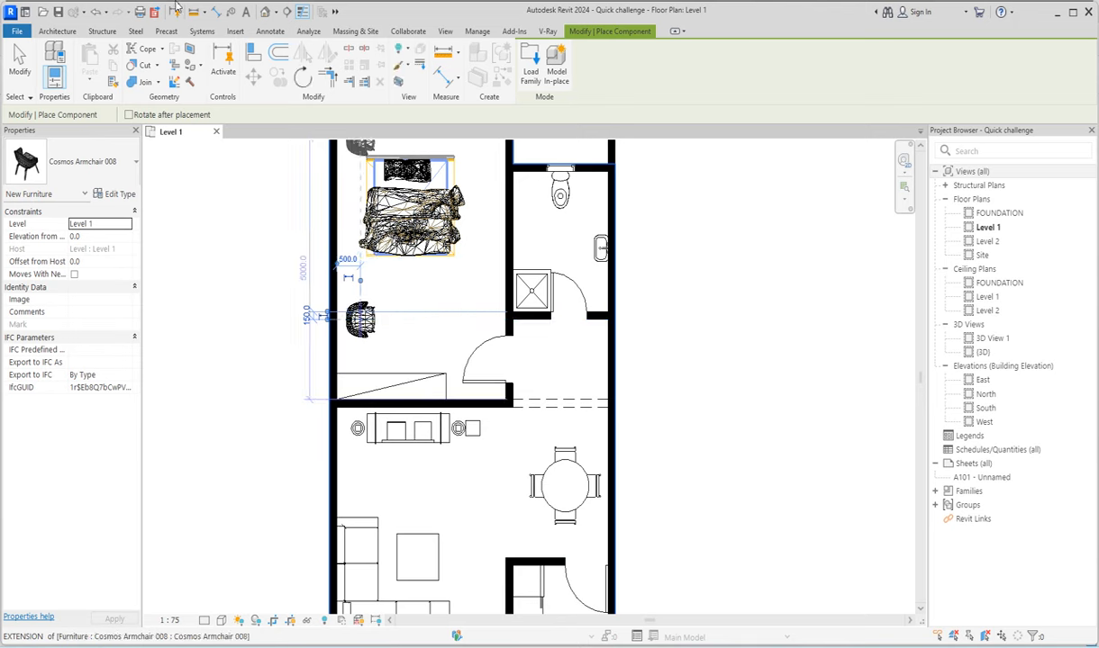
Step: Draw a Thin Lines detail rectangle about 1200 mm long as a desk in front of the bedroom armchair
left_click(92, 33)
left_click(64, 32)
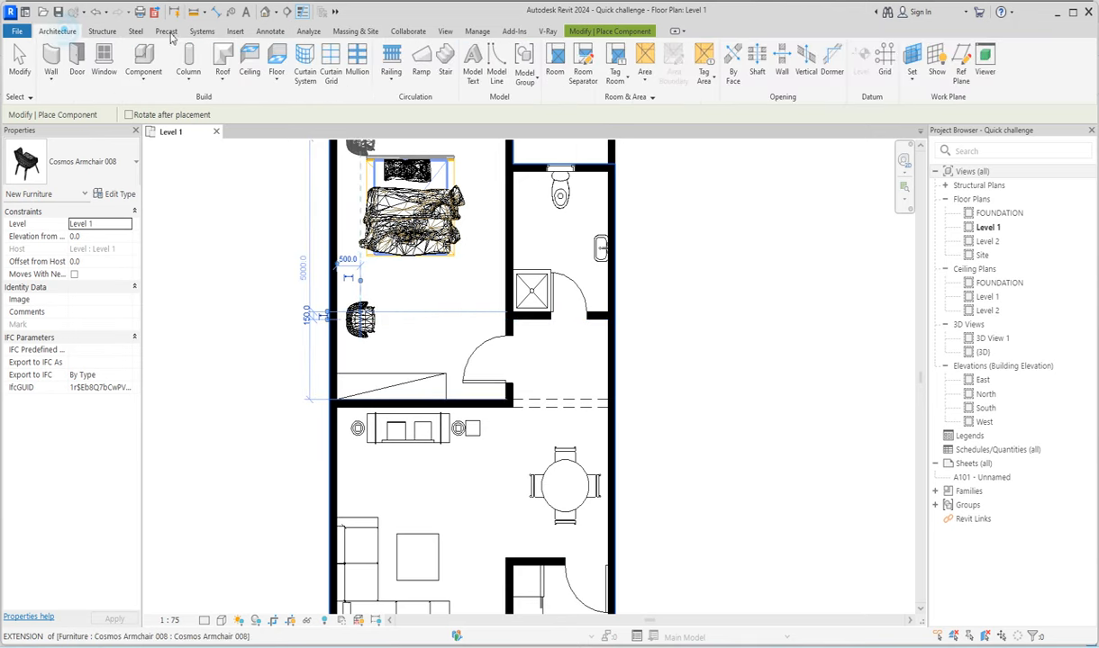
left_click(267, 31)
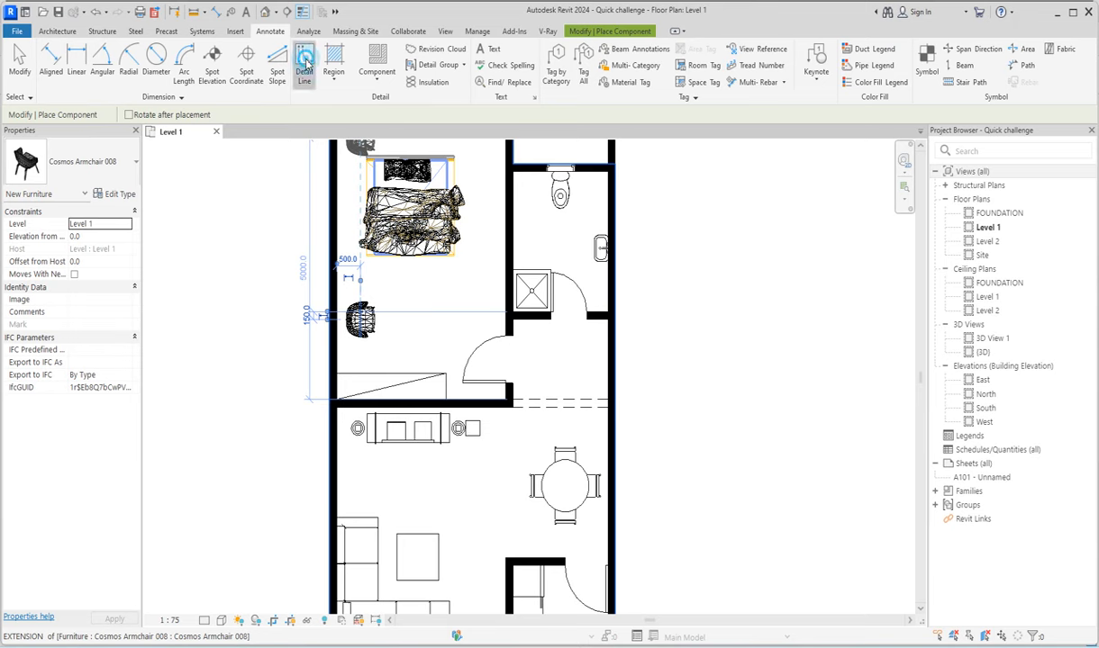
left_click(303, 63)
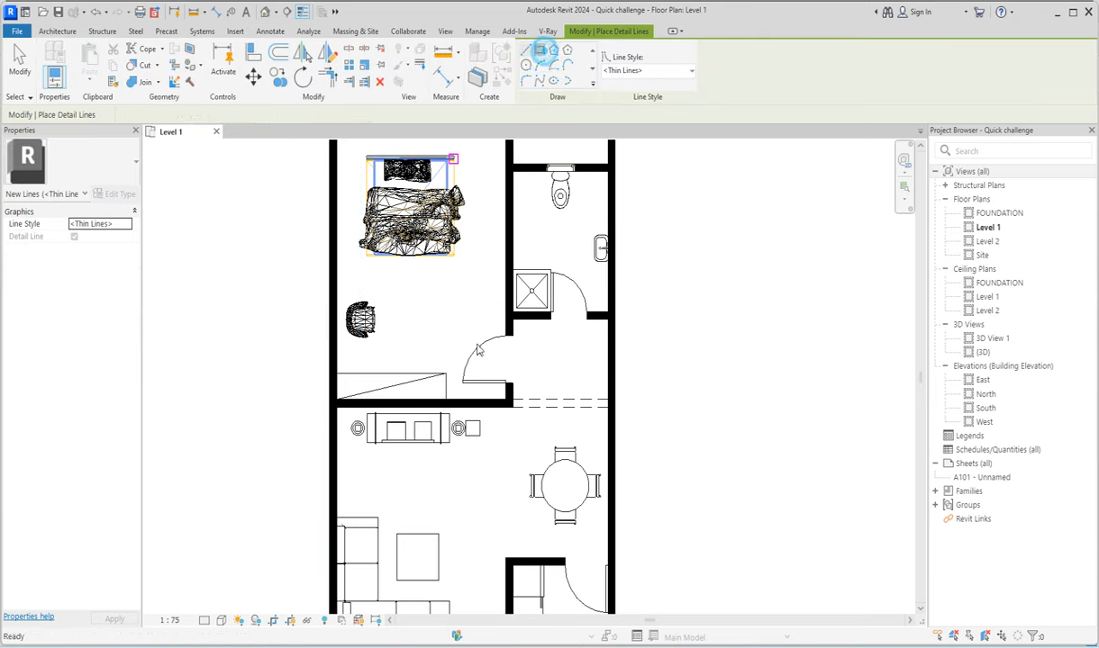
left_click(387, 292)
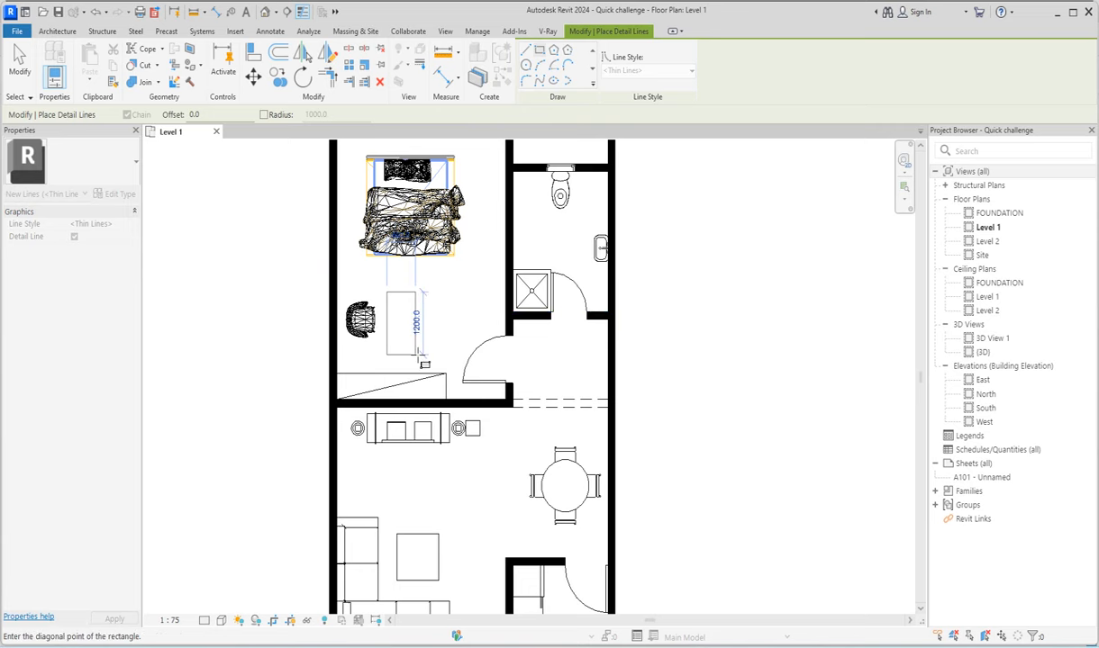
left_click(415, 354)
key("Escape")
key("Escape")
scroll(451, 329, "down", 3)
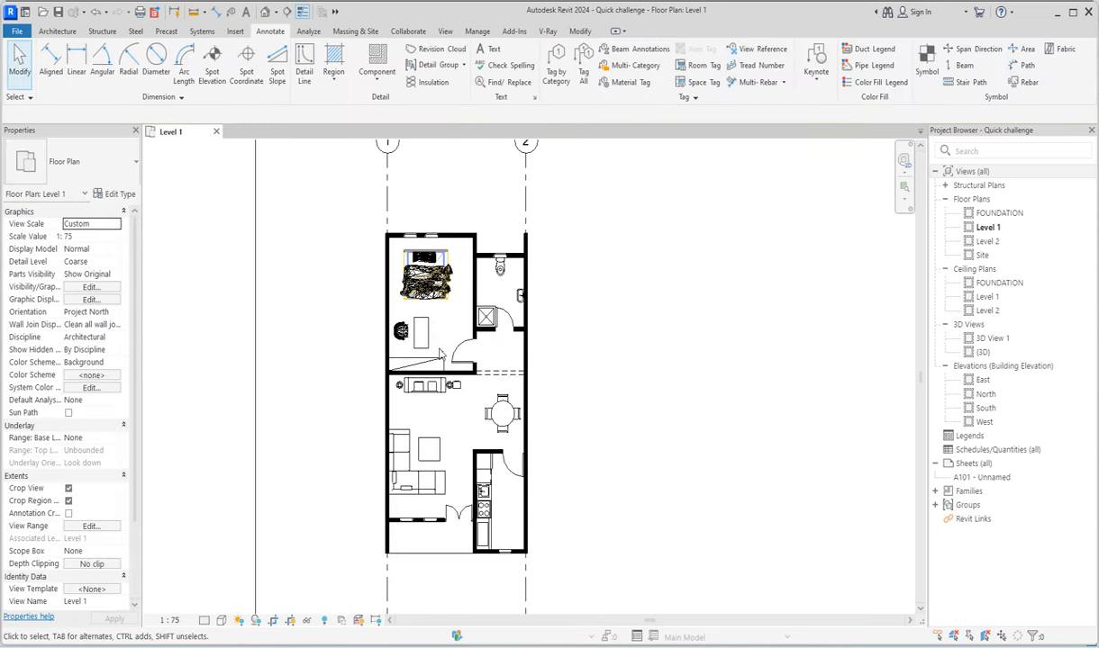
Step: Examine the furnished Level 1 floor plan from the bedroom and bathroom down to the living room, kitchen and porch
scroll(440, 354, "up", 2)
scroll(440, 354, "down", 3)
scroll(467, 378, "up", 2)
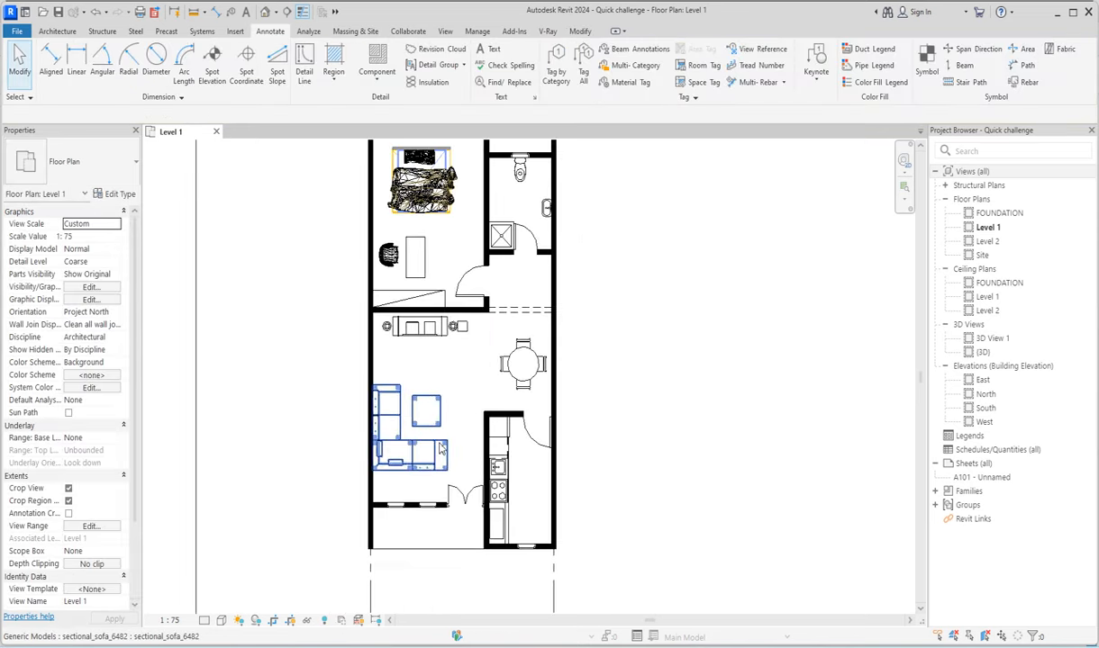
scroll(509, 292, "down", 2)
scroll(510, 292, "up", 3)
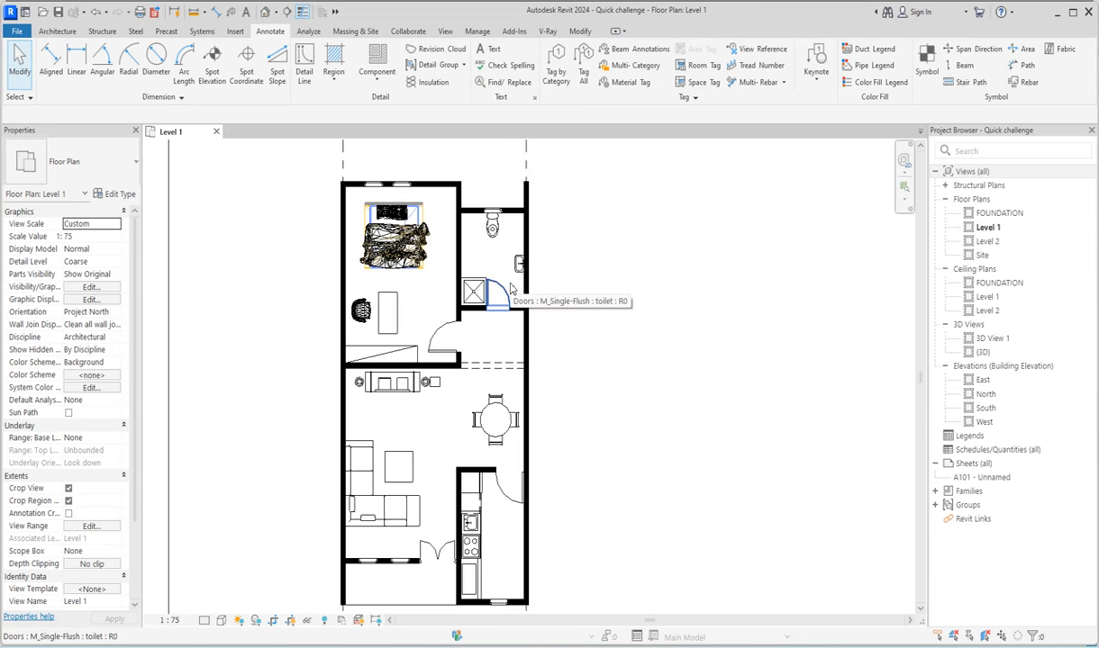
scroll(488, 287, "up", 2)
scroll(487, 262, "down", 2)
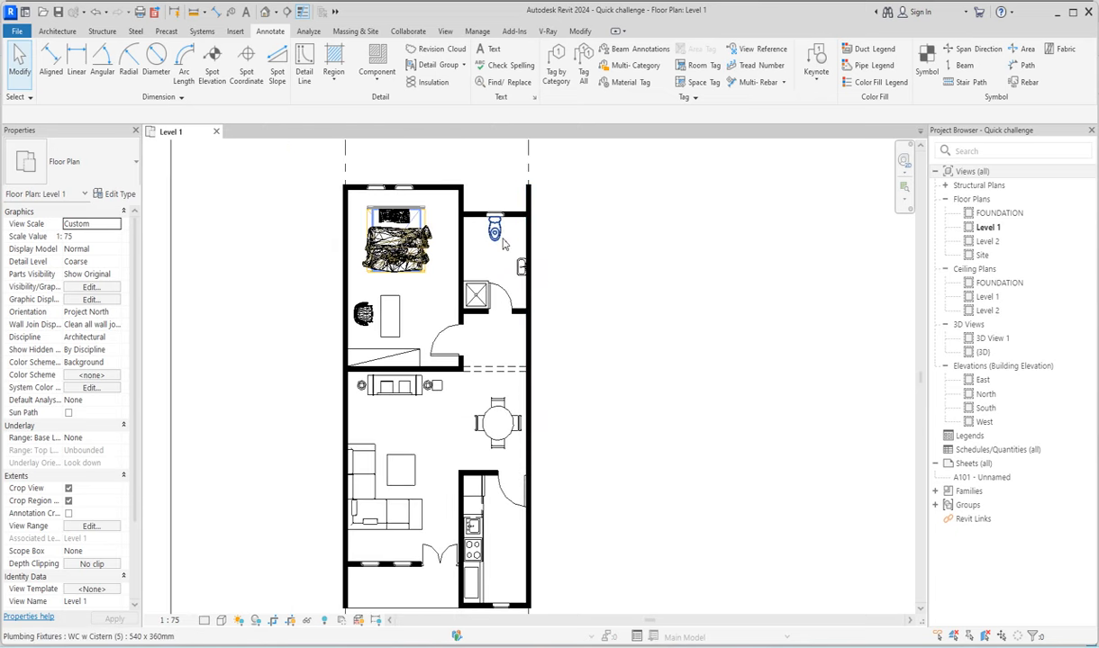
scroll(431, 264, "down", 2)
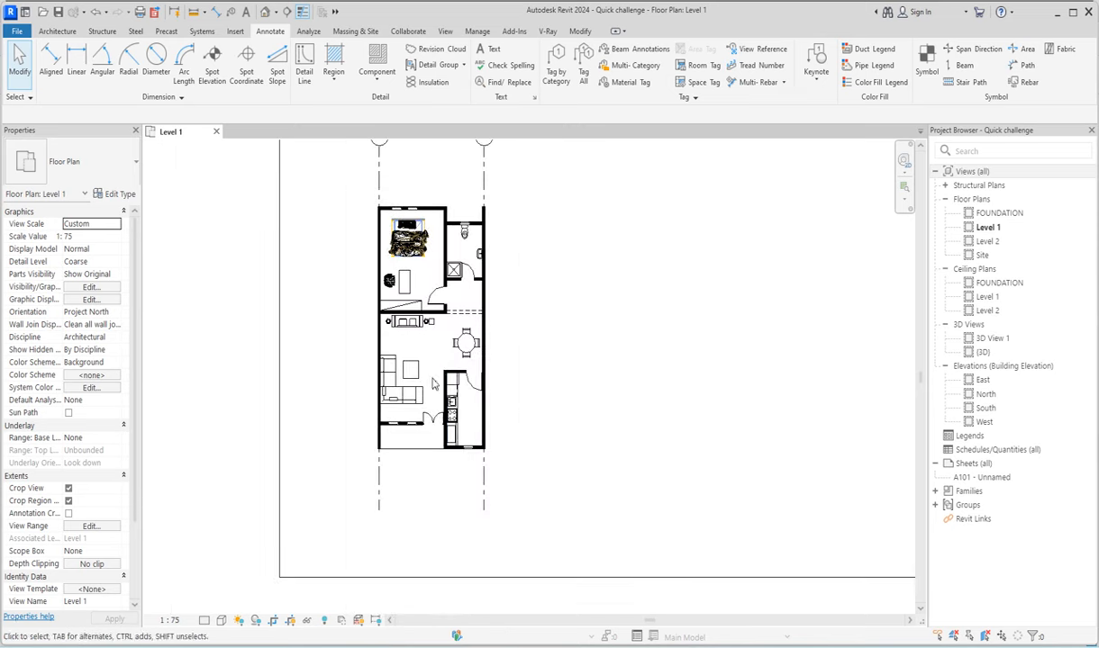
scroll(465, 460, "up", 2)
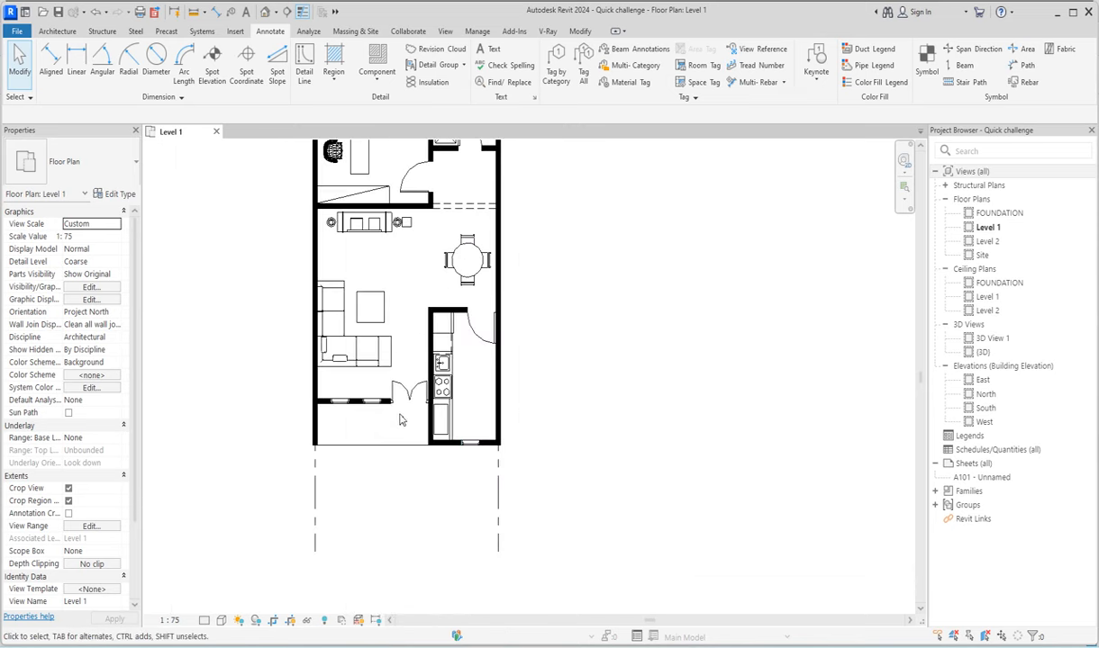
scroll(400, 445, "up", 2)
scroll(399, 446, "down", 4)
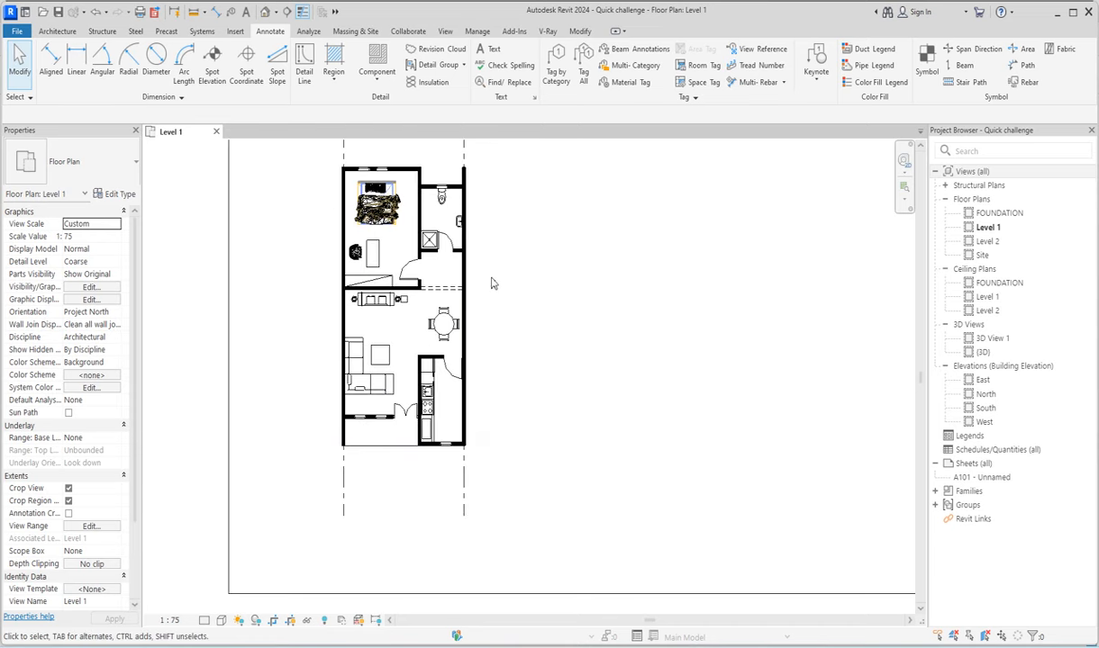
scroll(432, 334, "down", 1)
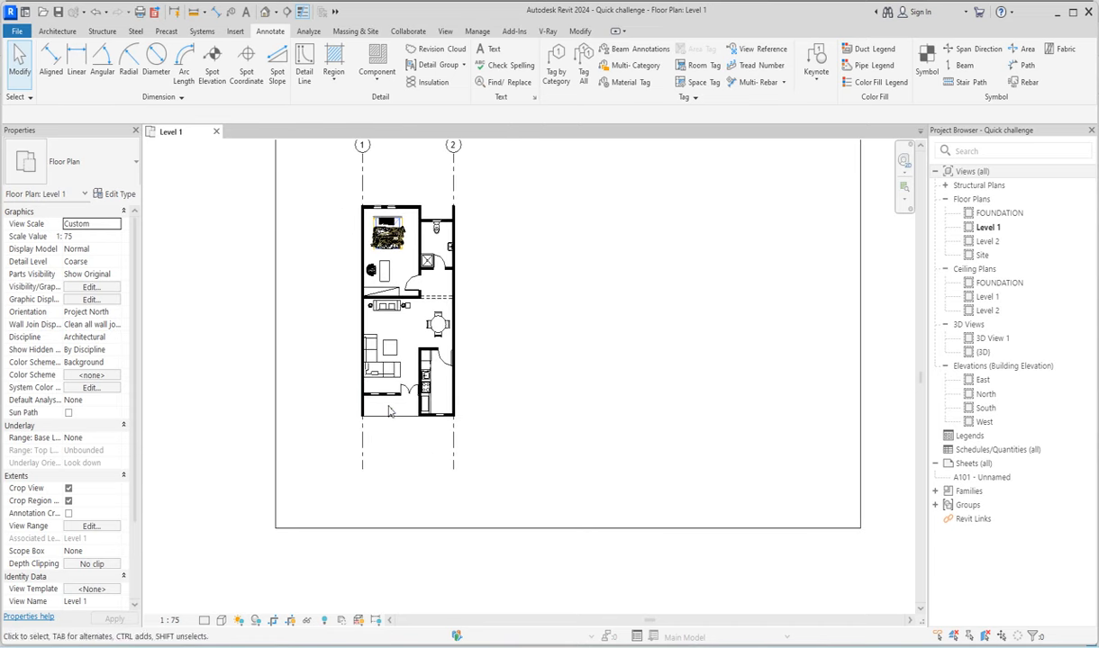
Step: Place a 2.5mm Arial text note reading BEDROOM between the bed and the desk
left_click(495, 51)
scroll(367, 257, "up", 4)
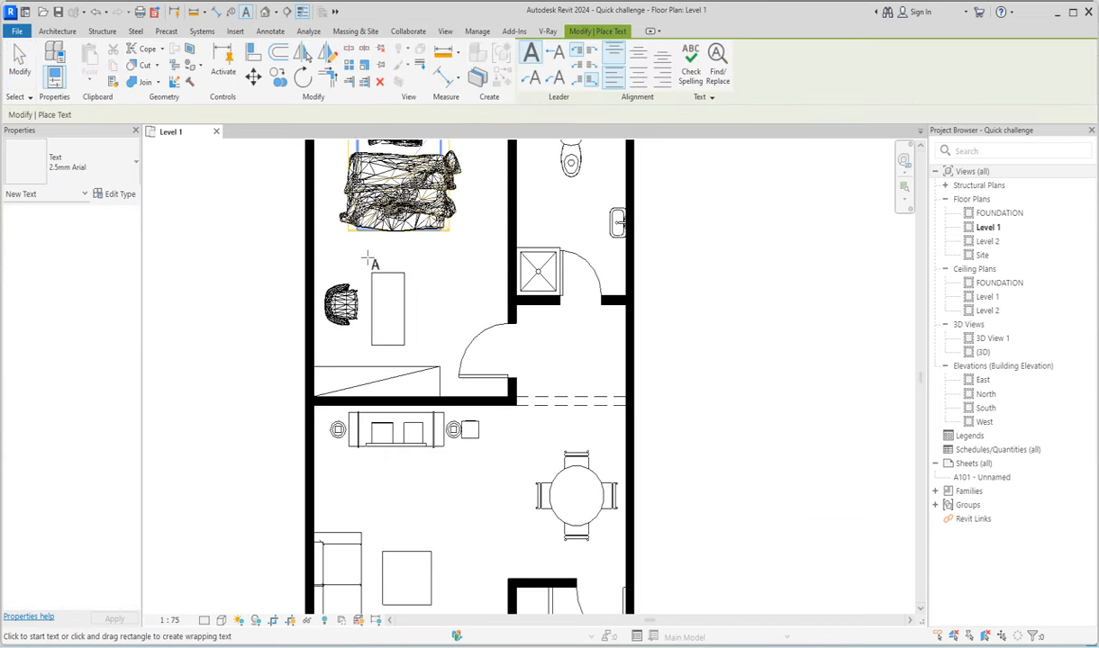
left_click(366, 257)
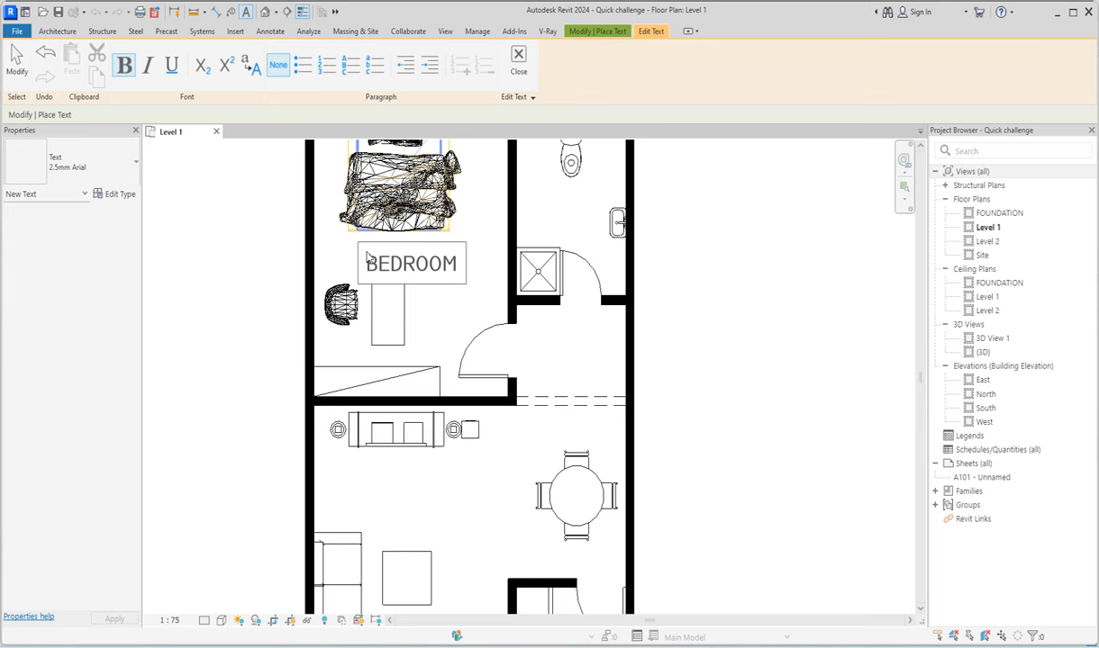
left_click(461, 306)
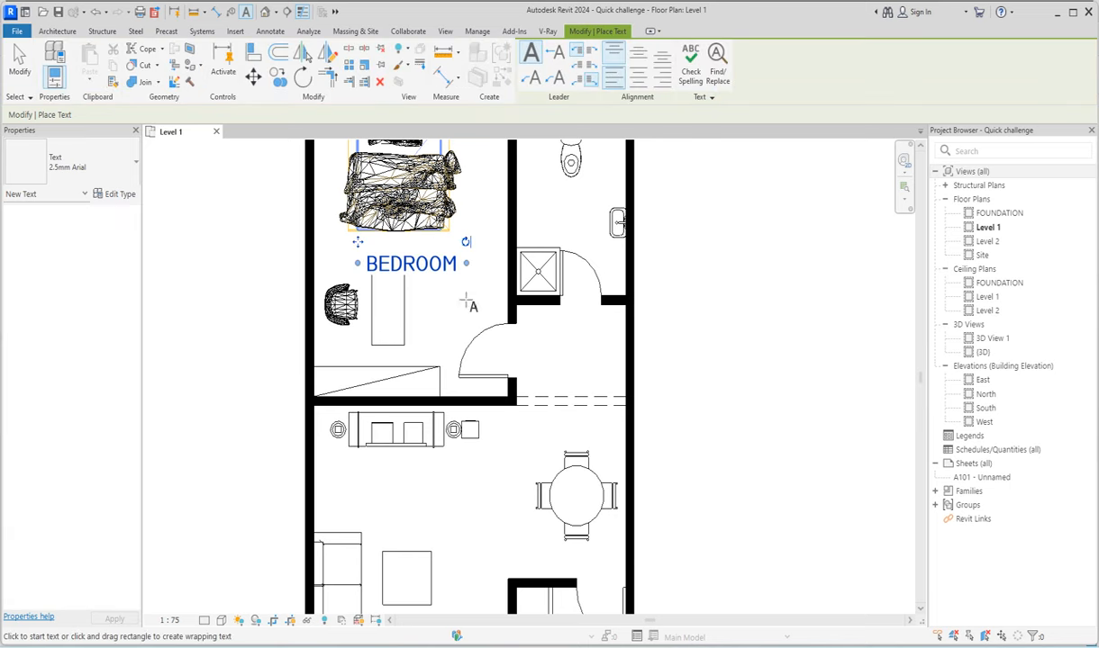
Step: Place a 2.5mm Arial text note reading BATH/TOI in the bathroom between the toilet and the shower
left_click(543, 192)
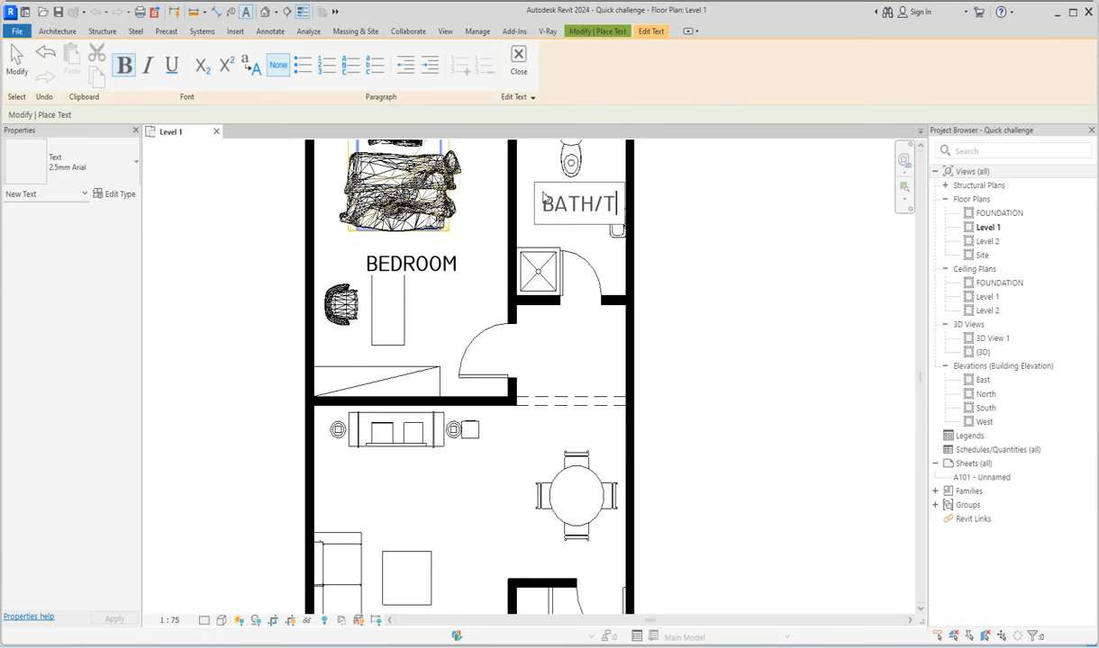
left_click(685, 286)
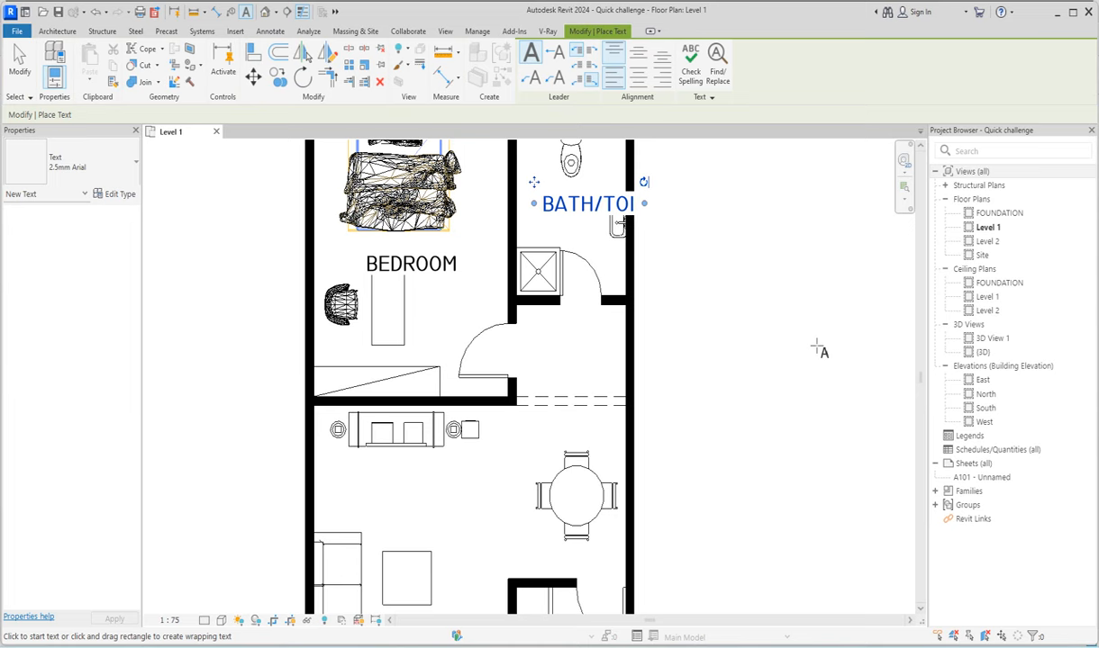
key("Escape")
key("Escape")
Step: Nudge the BATH/TOI note left and slightly up so its text fits between the bathroom walls and clears the washbasin
left_click(577, 218)
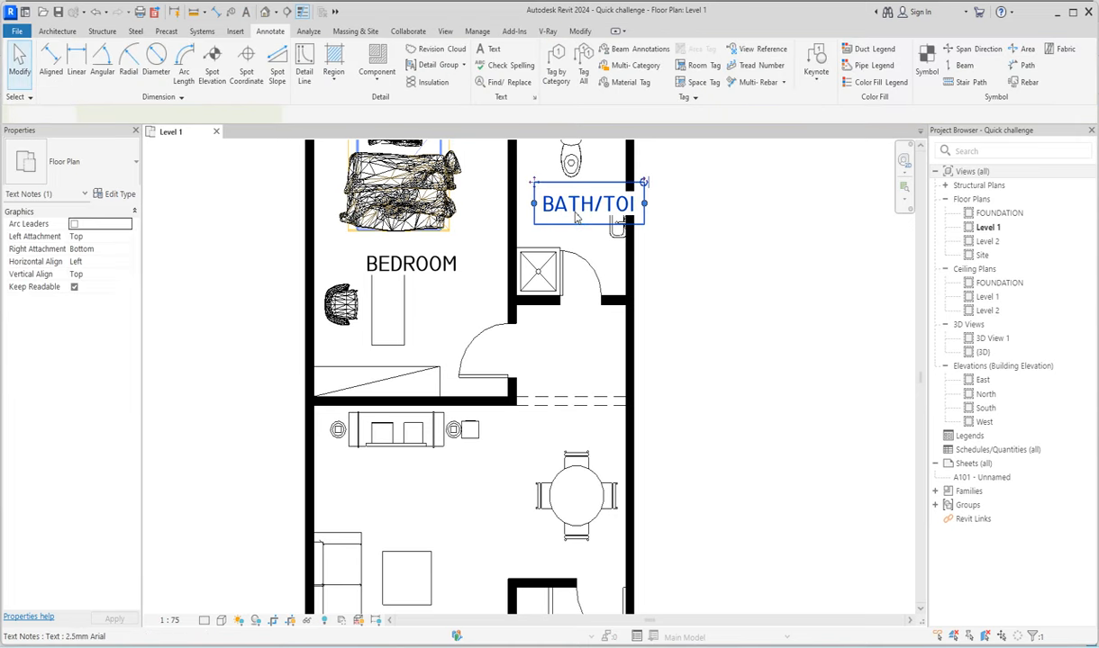
key("Left")
key("Left")
key("Left")
key("Left")
key("Left")
key("Left")
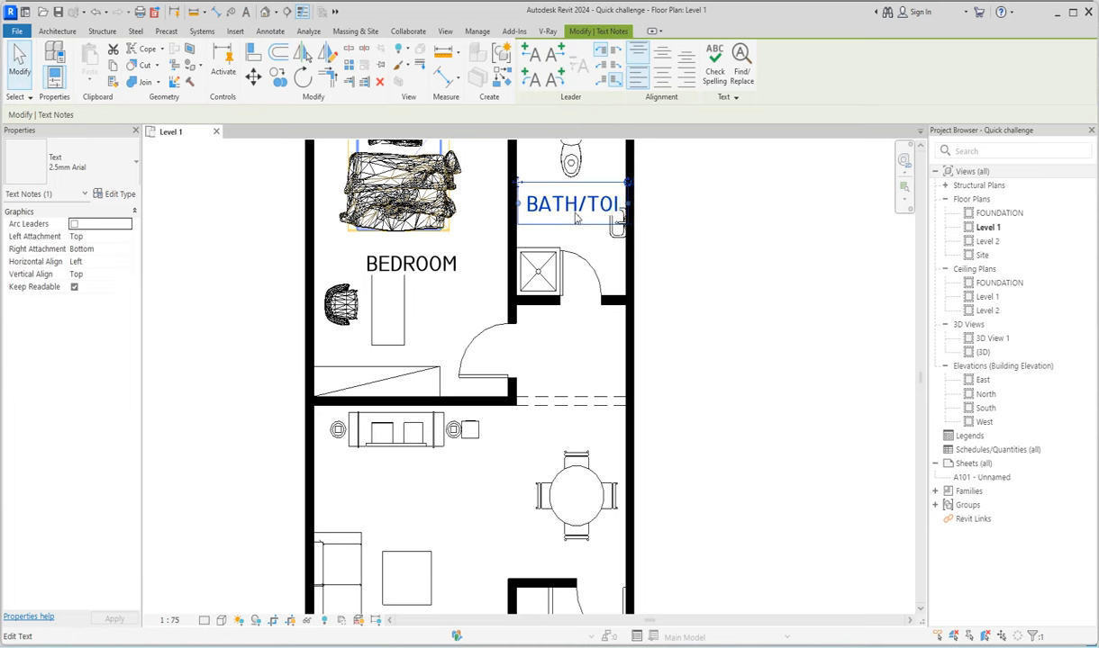
key("Up")
key("Up")
key("Up")
left_click(812, 321)
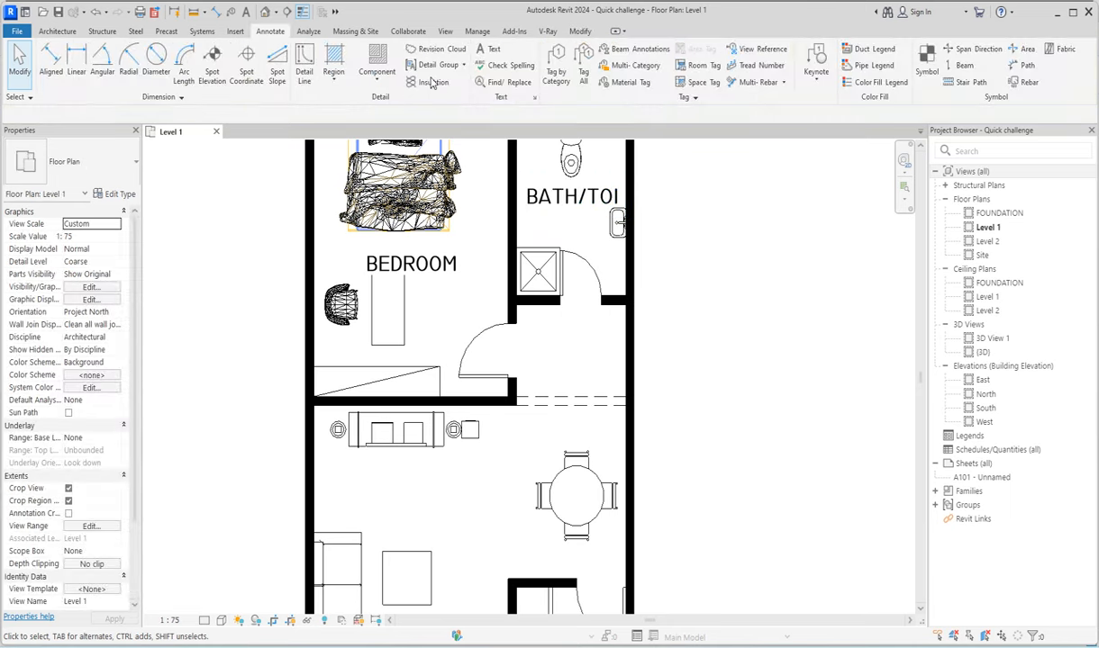
Step: Place a 2.5mm Arial text note reading DINING over the left side of the round dining table
left_click(487, 49)
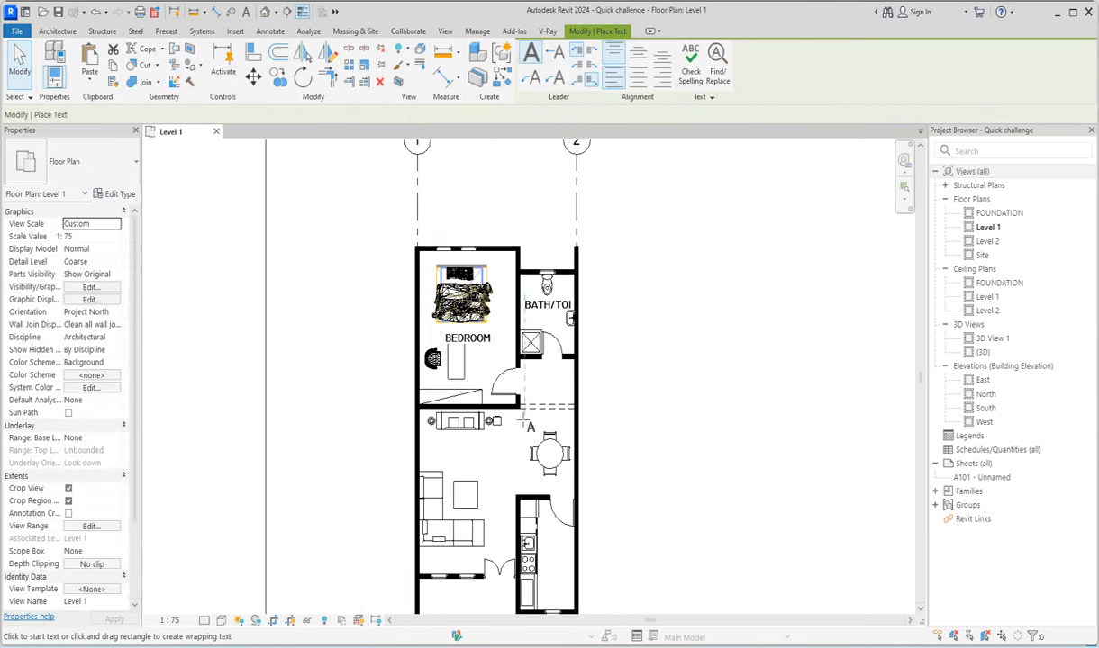
scroll(522, 458, "up", 2)
left_click(522, 457)
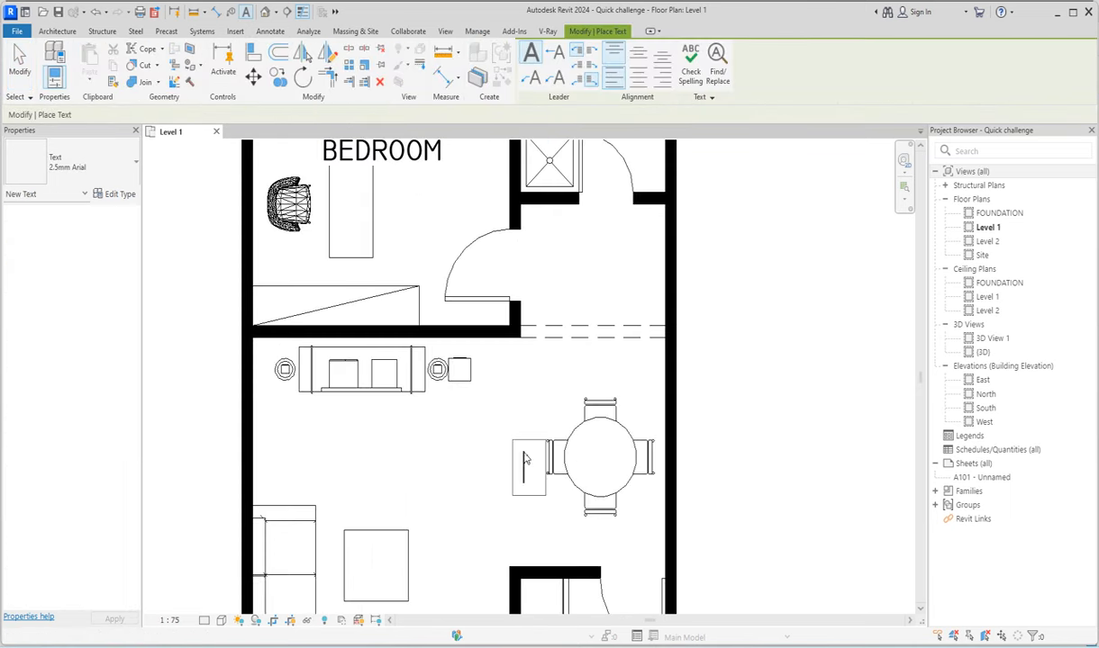
type("DINING")
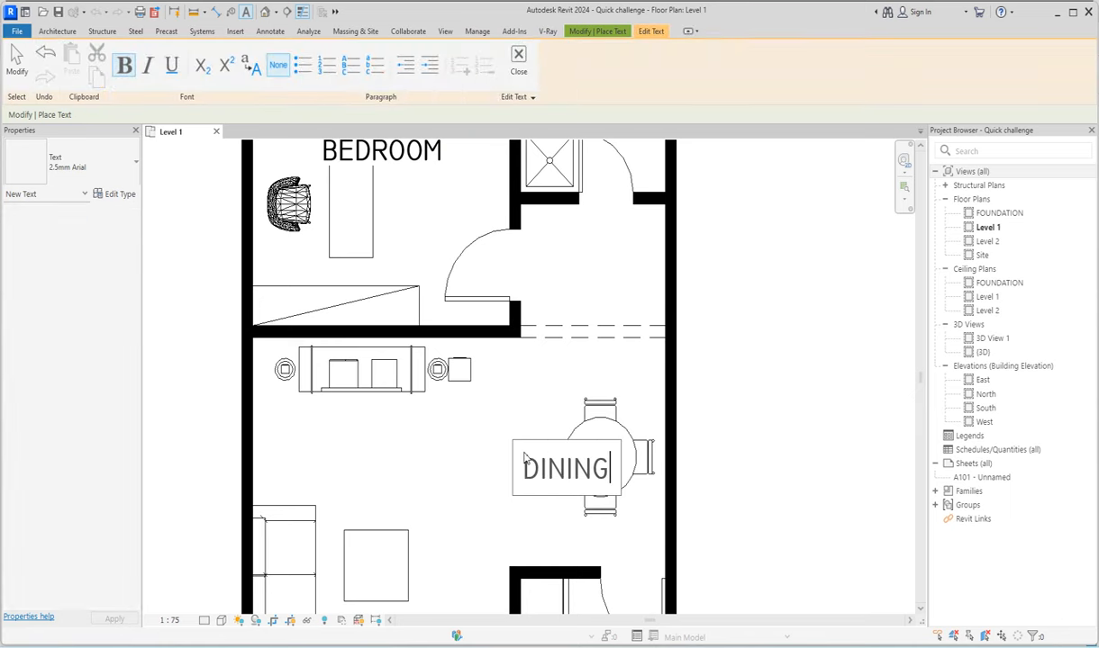
left_click(489, 411)
Step: Place a 2.5mm Arial text note reading KITCHEN in the kitchen beside the cooker
scroll(489, 405, "down", 4)
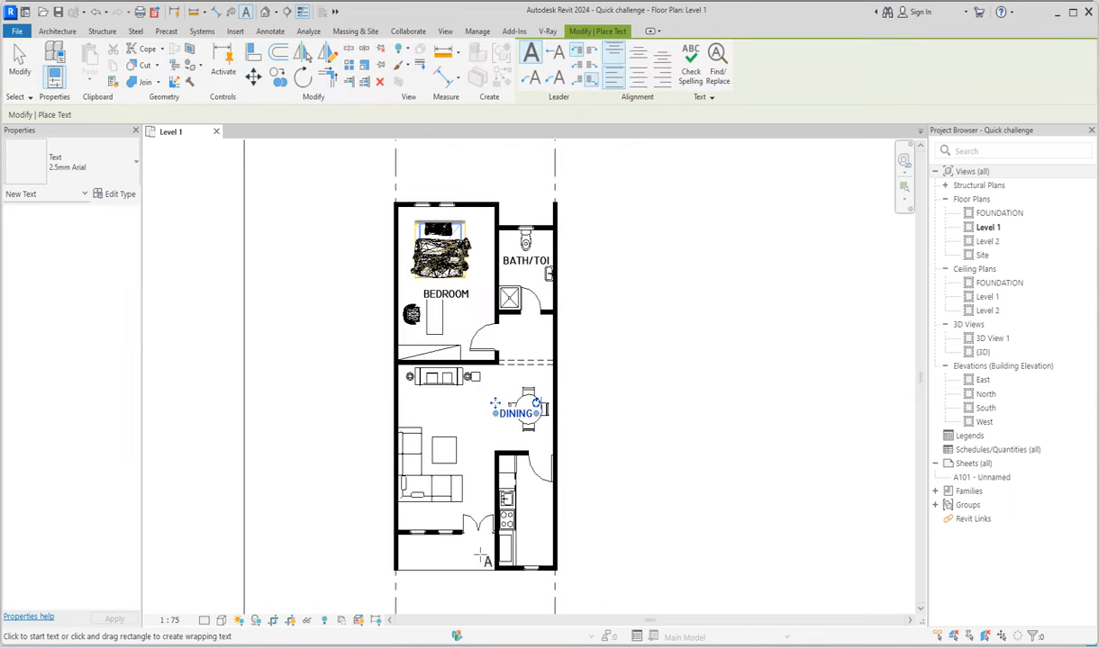
scroll(539, 532, "up", 4)
left_click(507, 498)
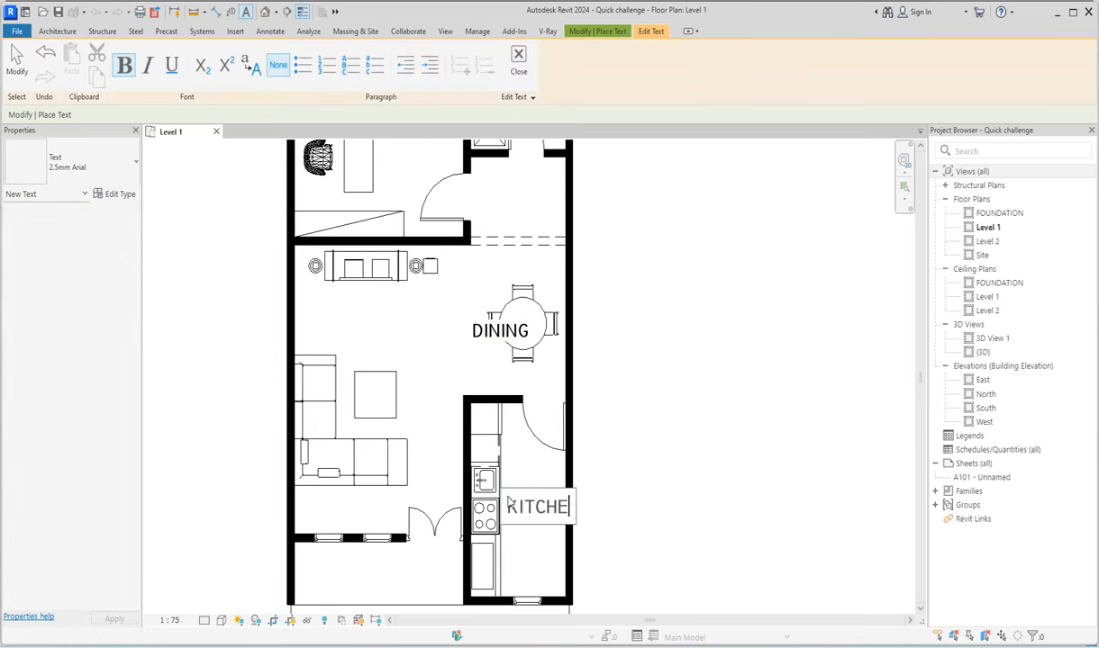
left_click(516, 455)
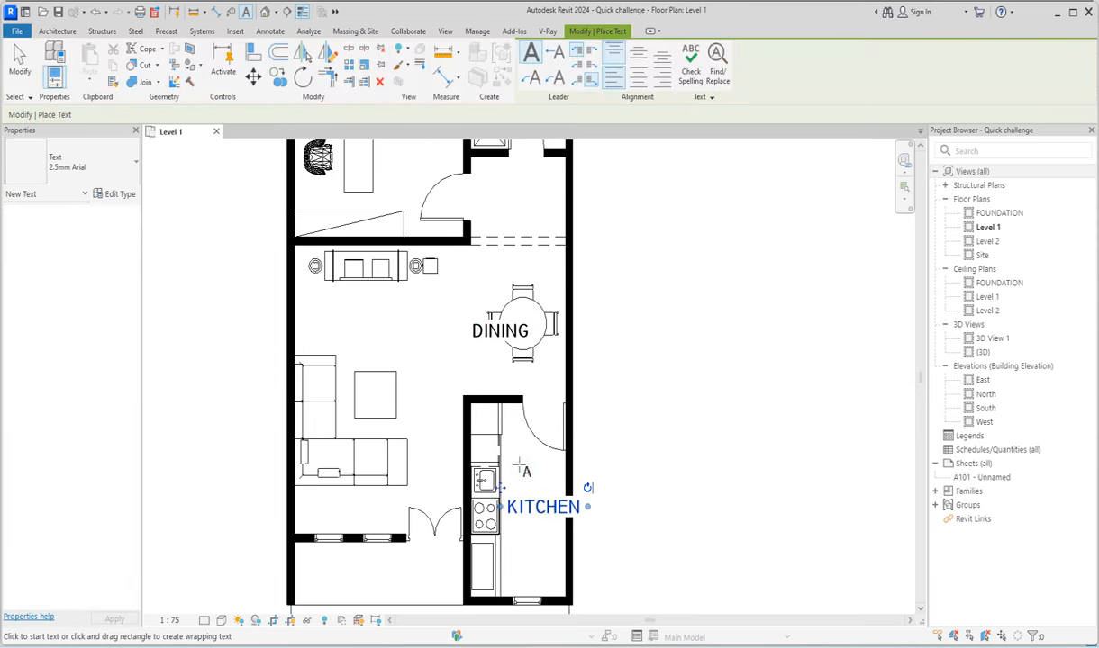
key("Escape")
key("Escape")
Step: Move the KITCHEN note left so its text no longer crosses the outer wall
left_click(522, 510)
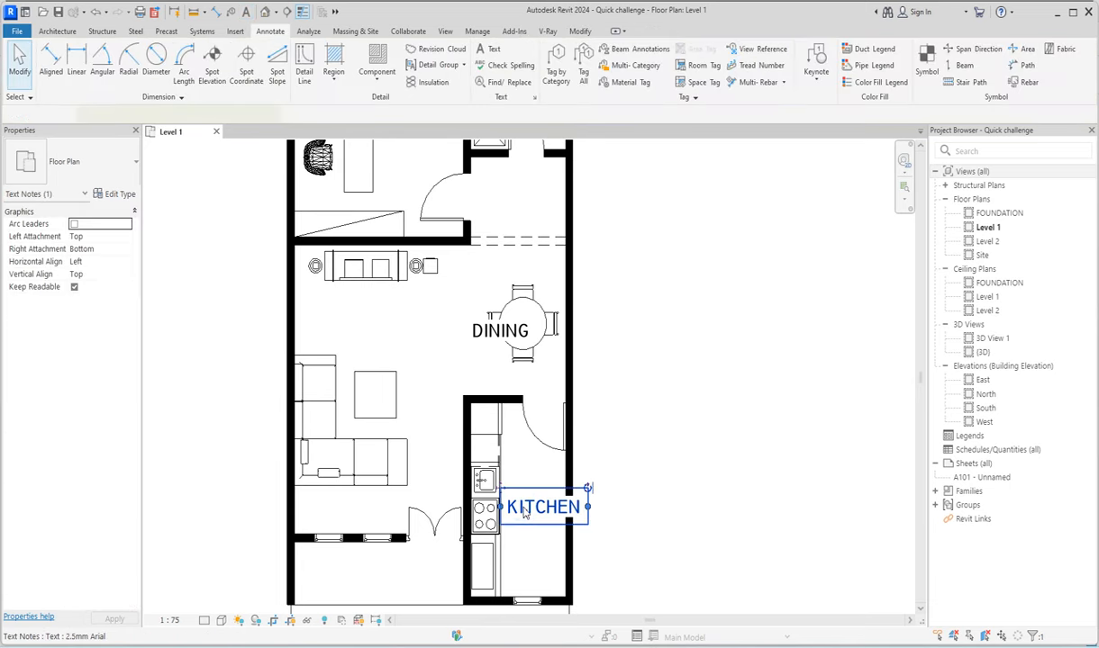
left_click_drag(524, 514, 513, 512)
left_click(608, 502)
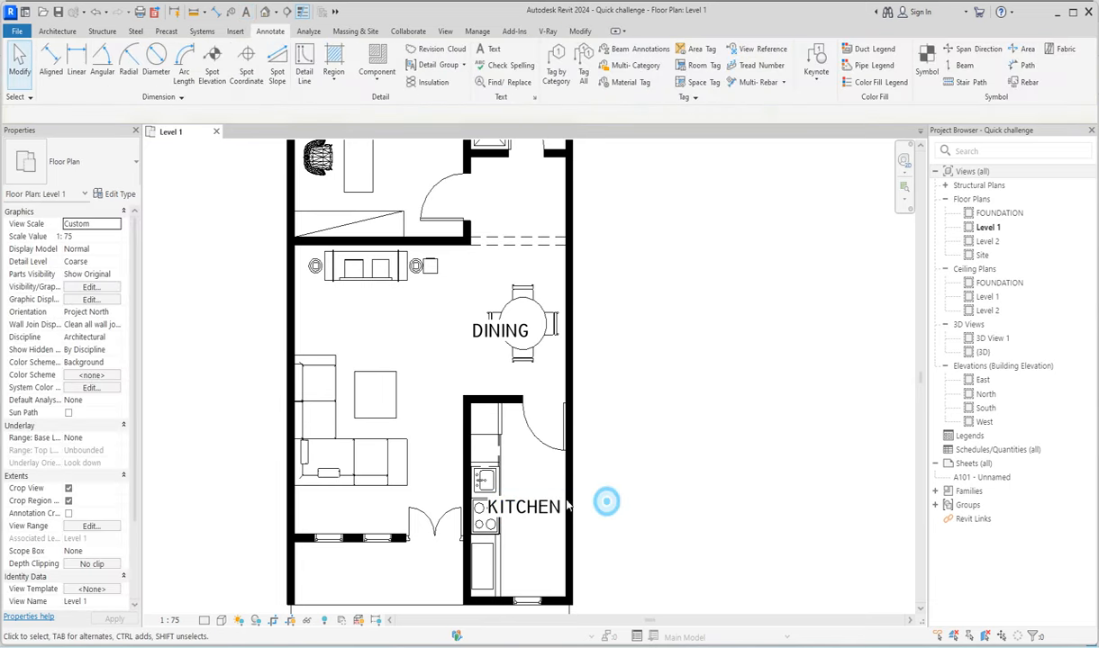
Step: Copy the DINING note about 3100 mm down and left onto the coffee table in the living room
scroll(417, 491, "down", 2)
left_click(466, 361)
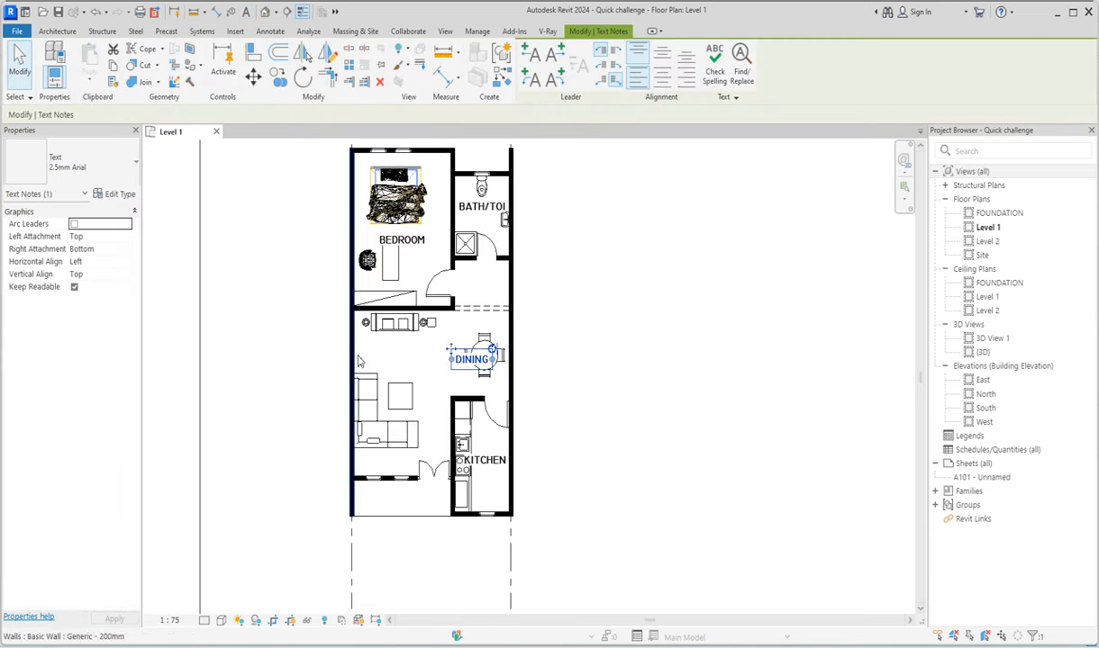
left_click(277, 79)
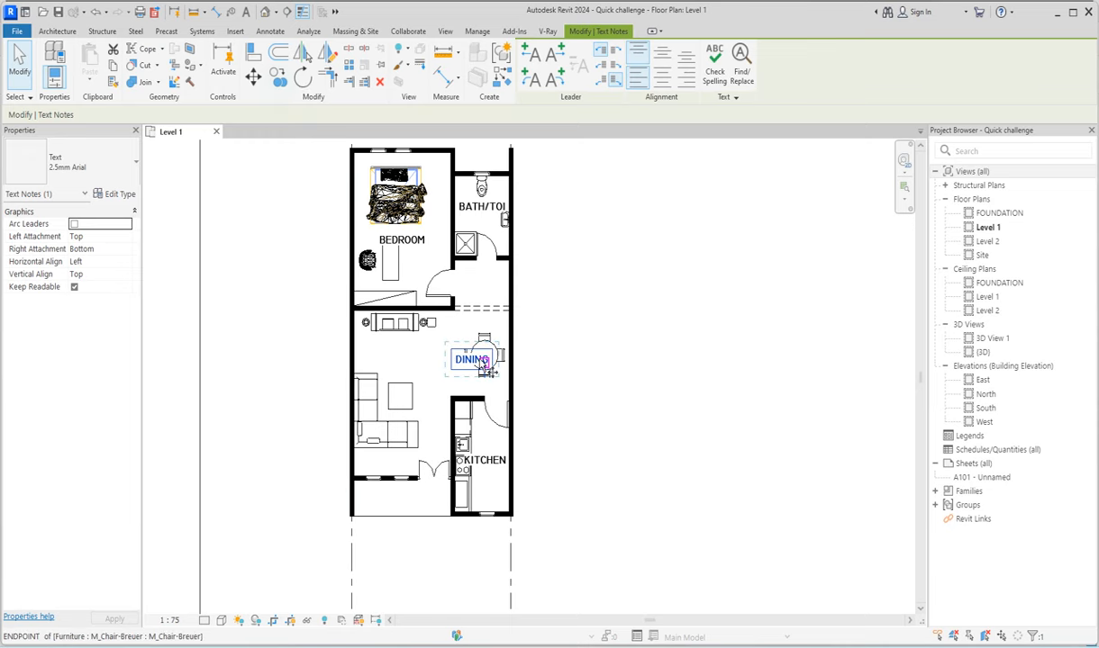
left_click(466, 354)
scroll(396, 380, "up", 5)
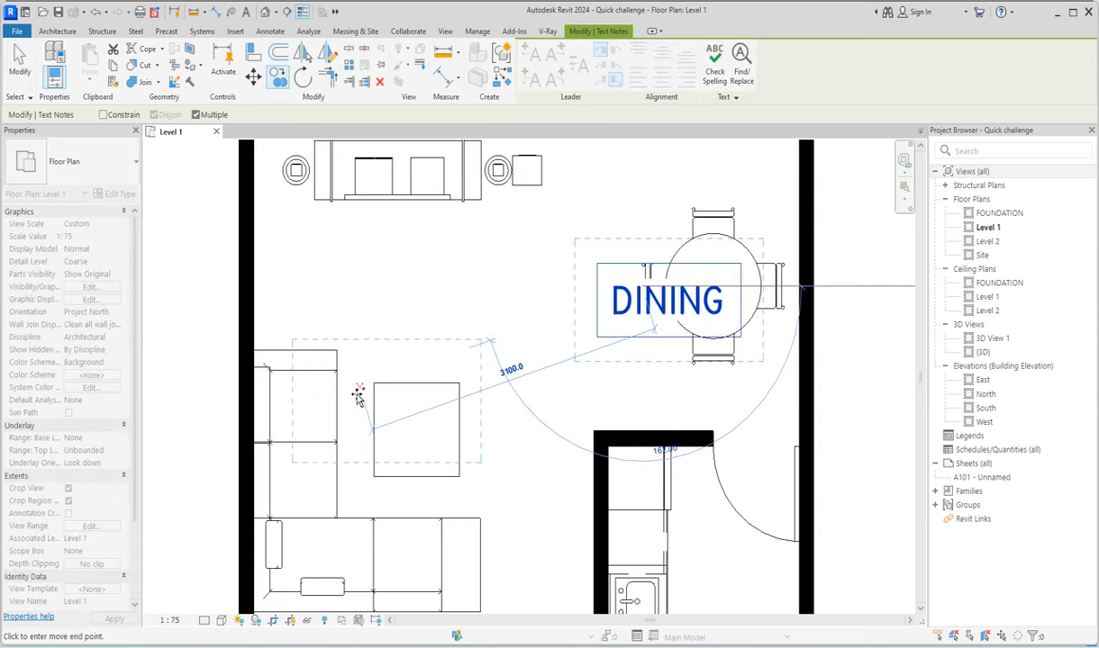
left_click(362, 395)
key("Escape")
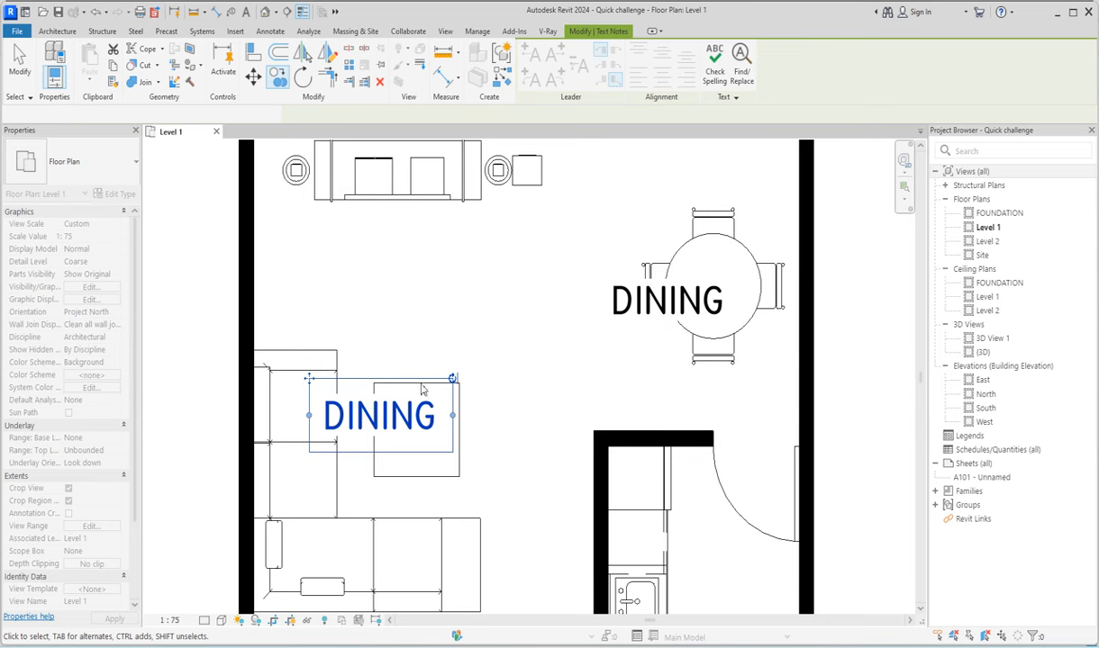
Step: Change the copied note over the coffee table to read LIVINGROOM
double_click(363, 421)
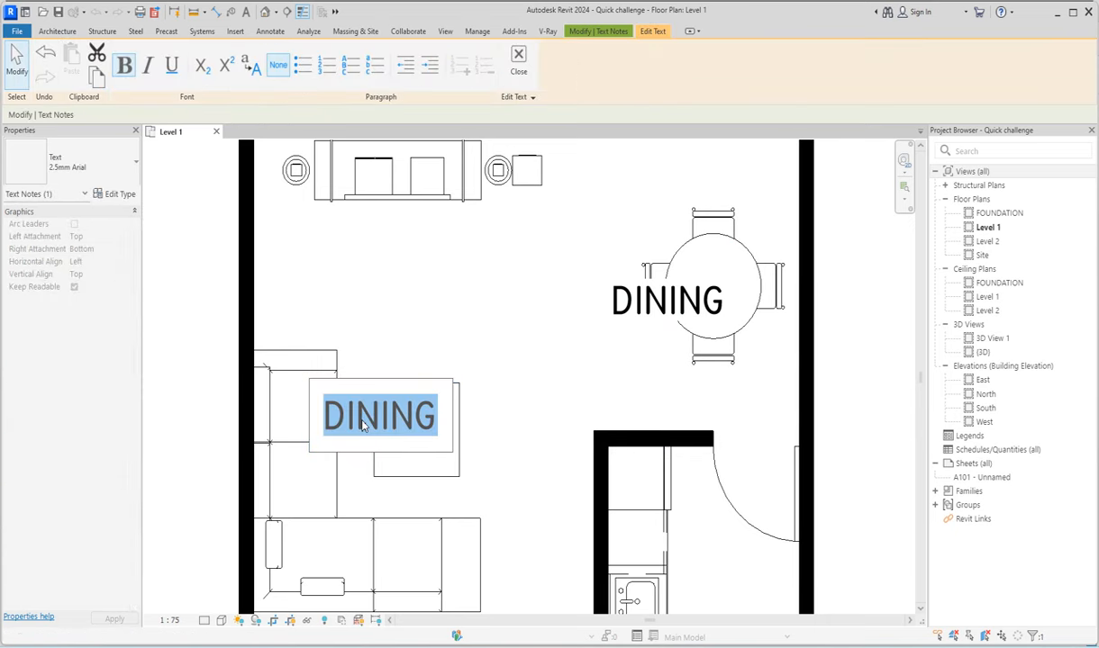
type("LIV")
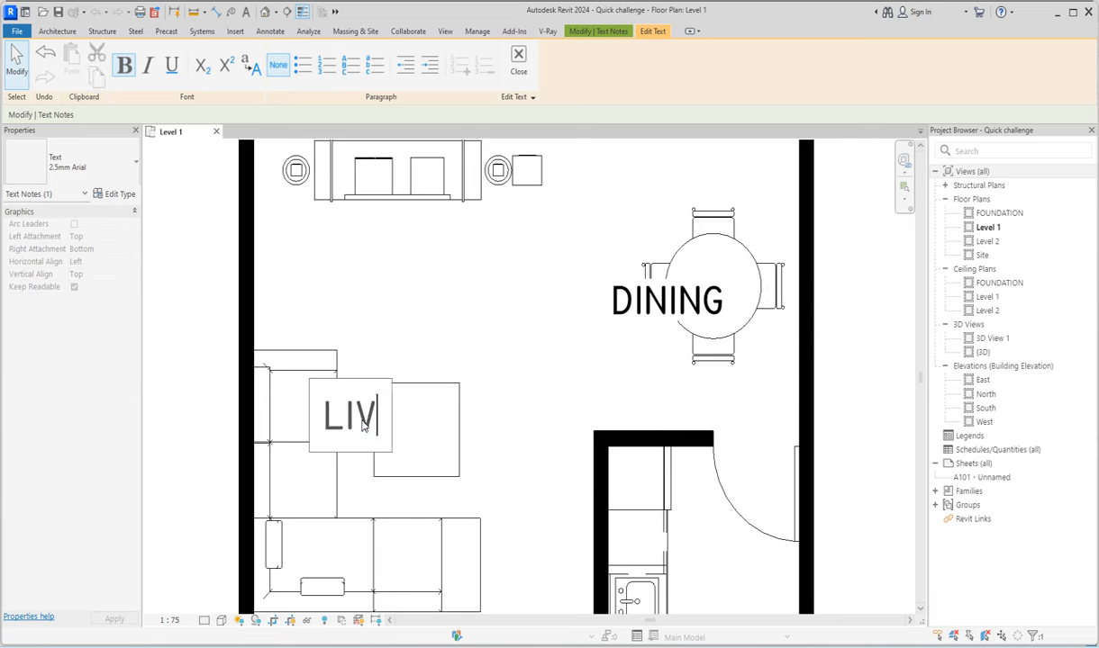
type("INGROOM")
left_click(440, 343)
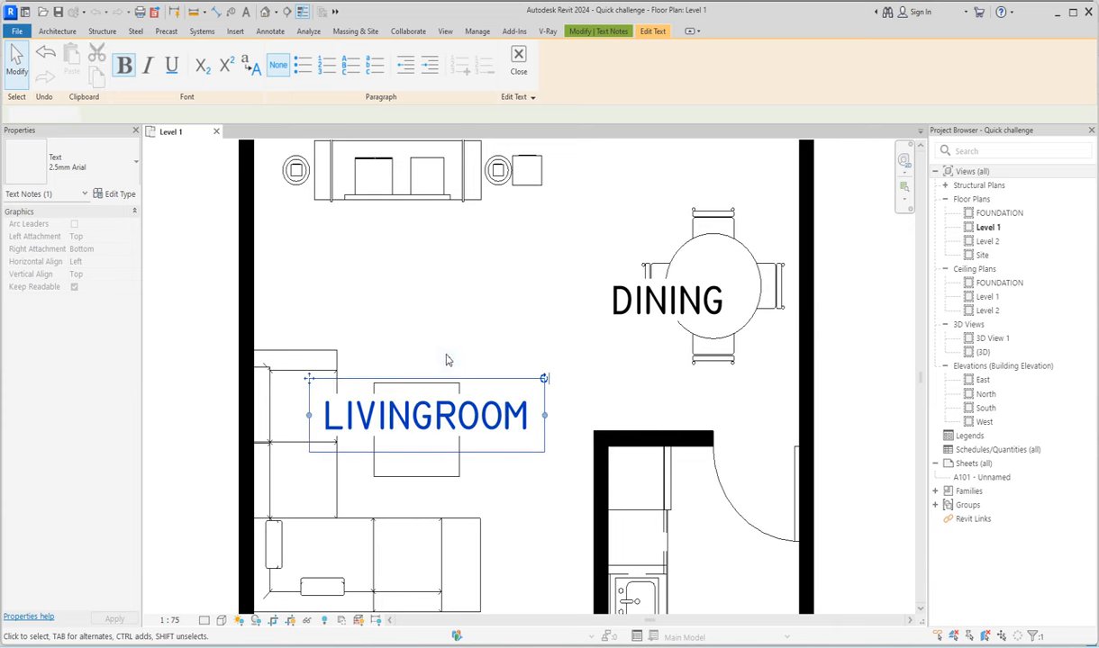
scroll(442, 348, "down", 3)
key("Escape")
scroll(489, 524, "down", 3)
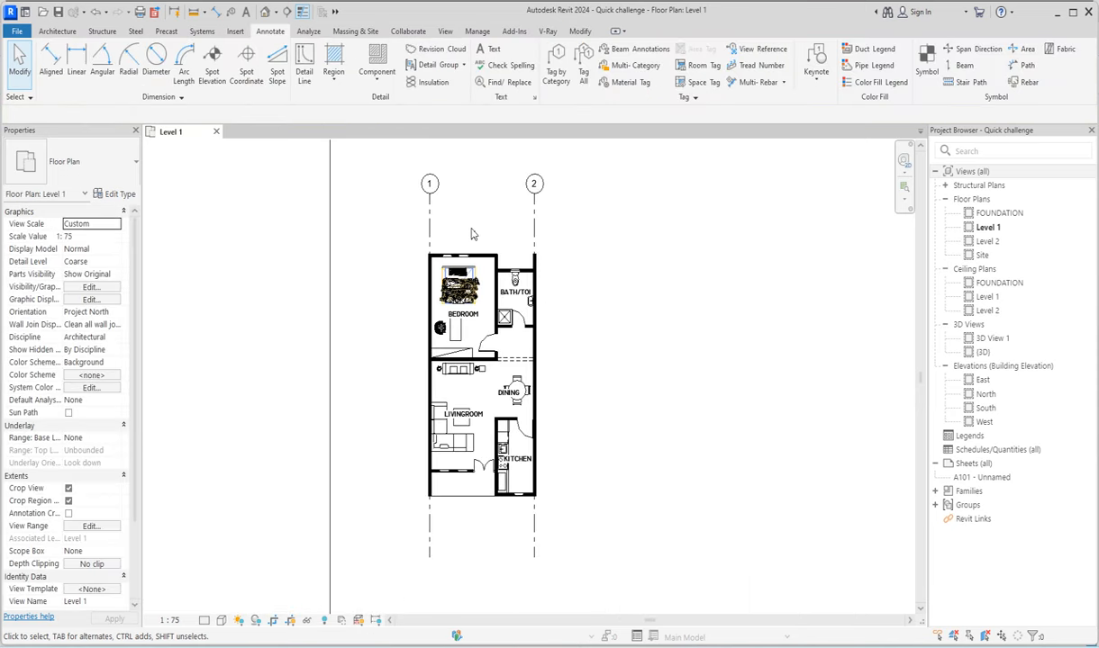
Step: Sketch a rectangular filled region boundary over the entrance porch, from the double door's kitchen-side corner to the porch's opposite outer corner
left_click(332, 78)
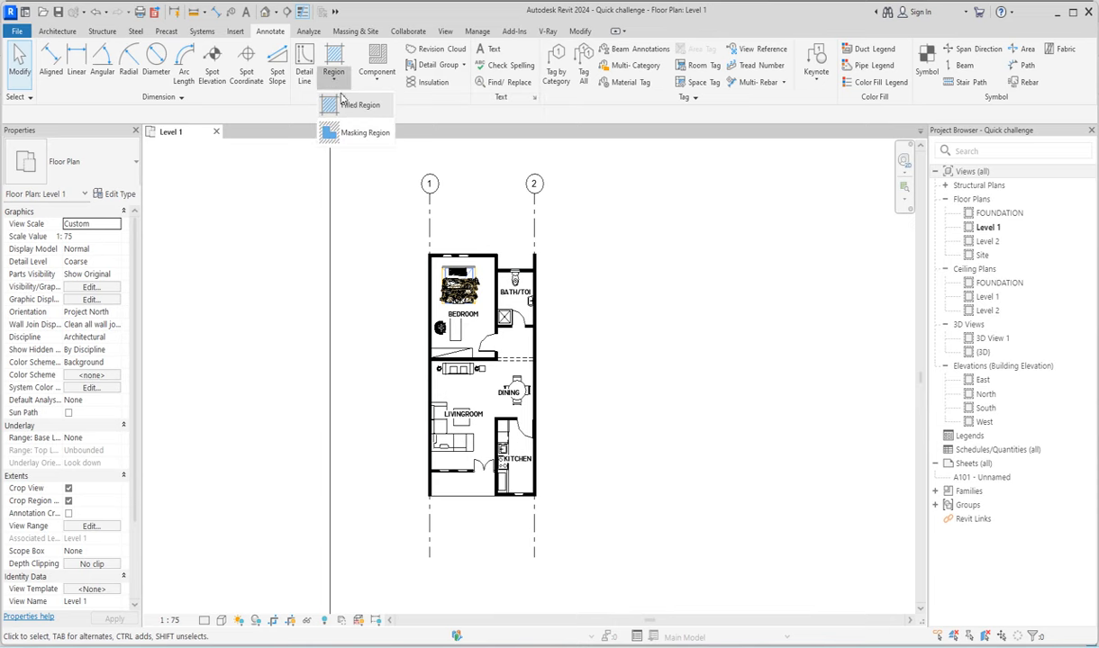
left_click(352, 105)
scroll(419, 495, "up", 5)
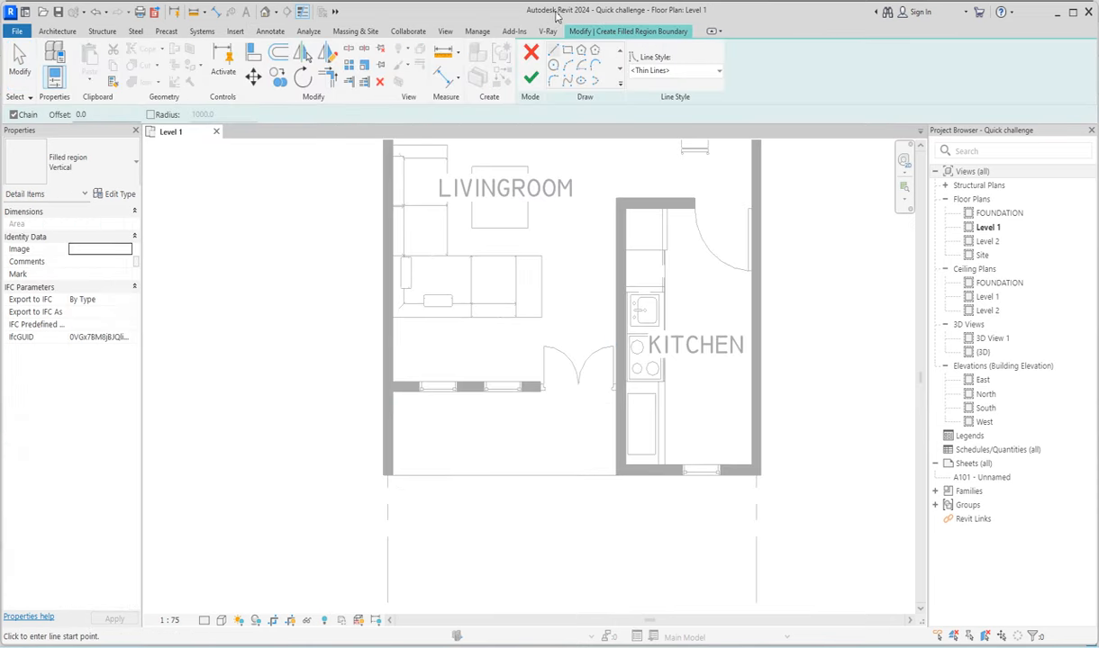
left_click(567, 51)
scroll(620, 396, "up", 3)
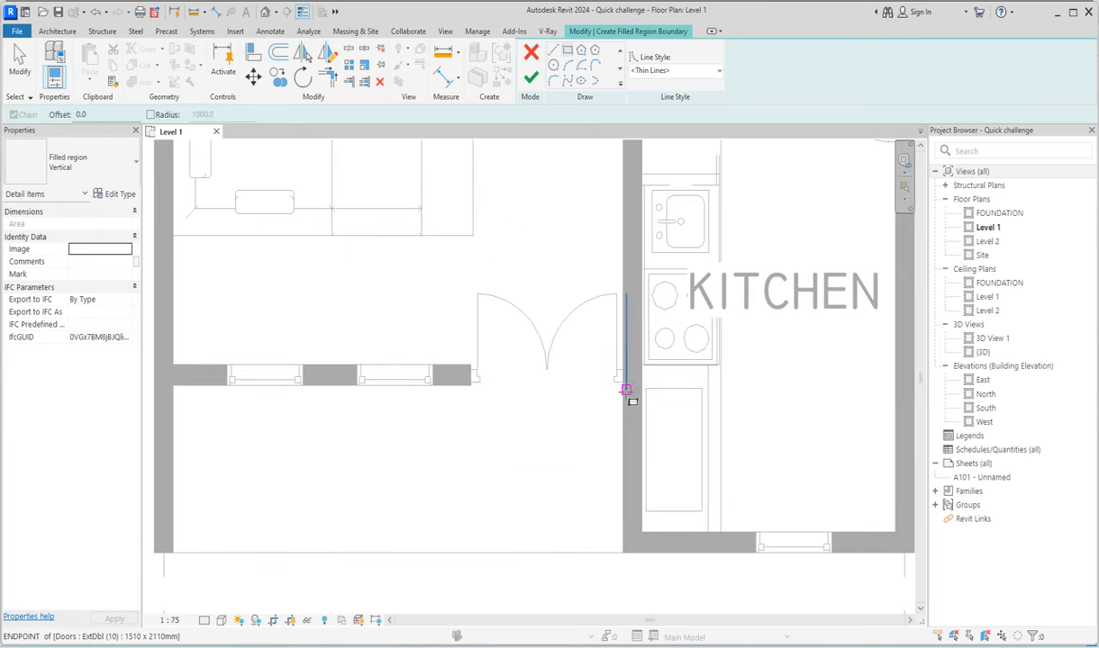
left_click(622, 383)
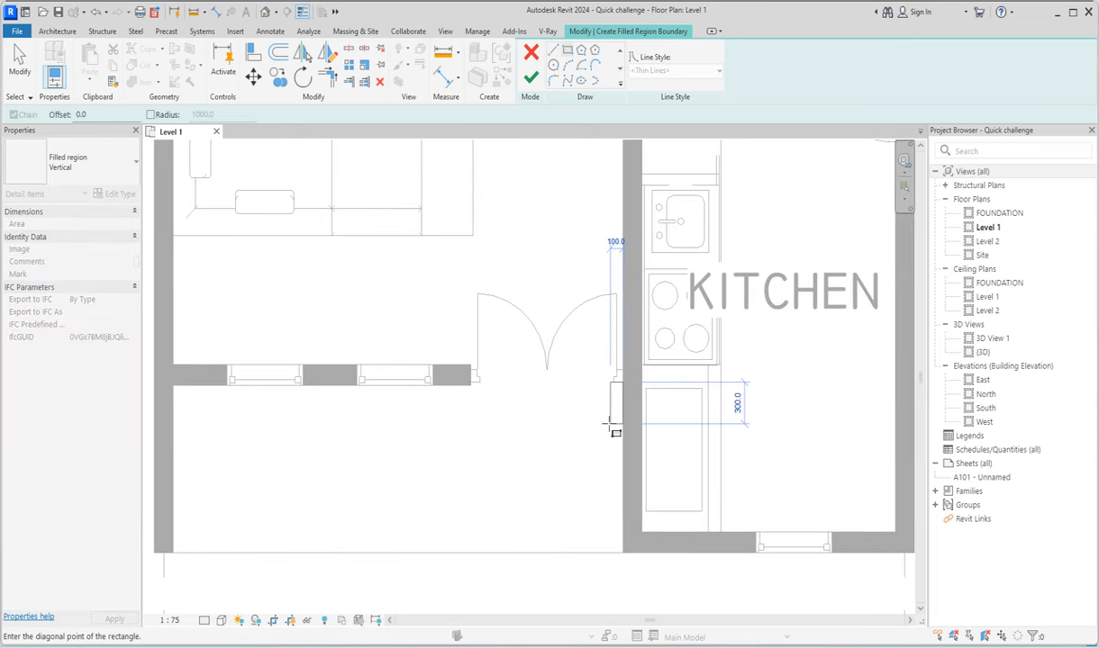
scroll(174, 546, "up", 3)
left_click(174, 546)
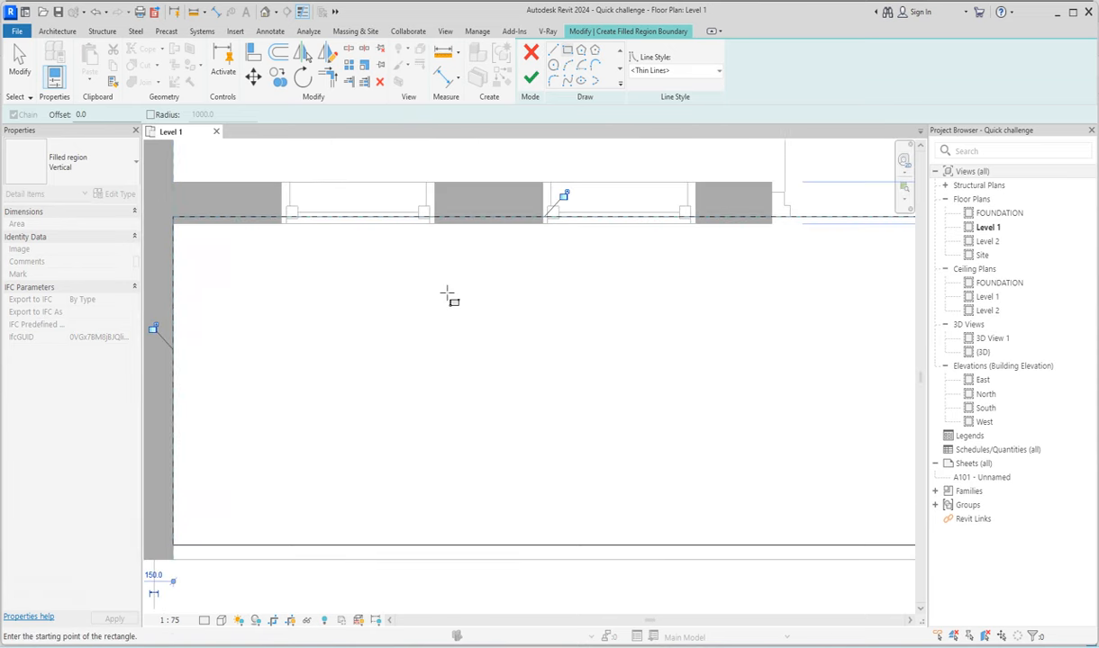
Step: Align the boundary's upper edge with the outer face of the windowed porch wall and finish the filled region
left_click(247, 54)
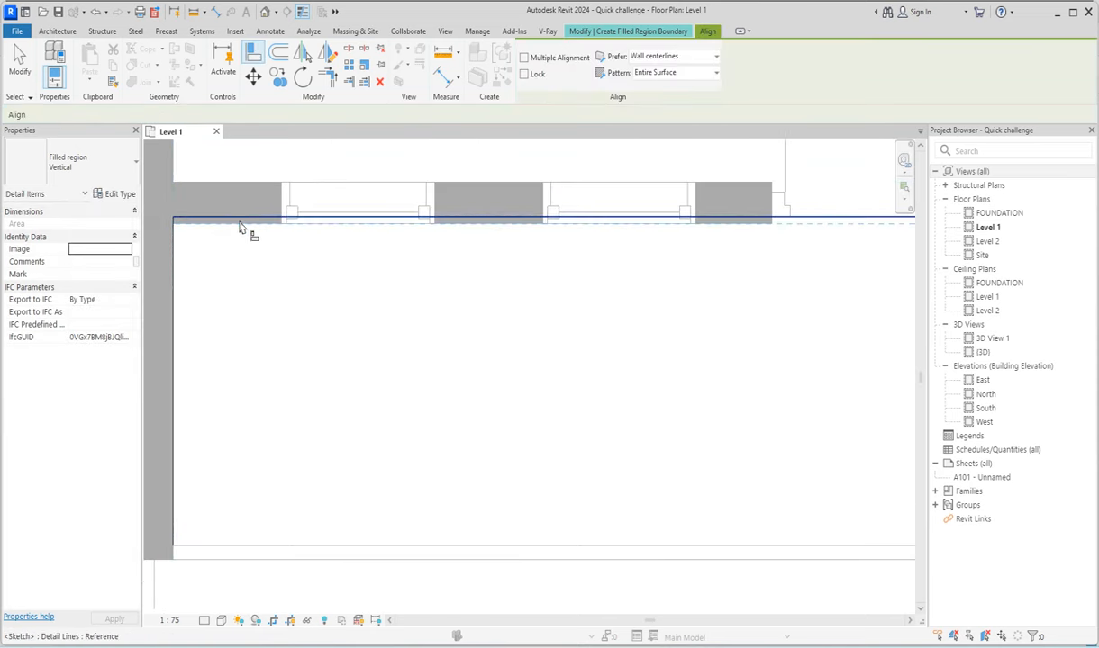
left_click(245, 226)
right_click(551, 223)
left_click(586, 236)
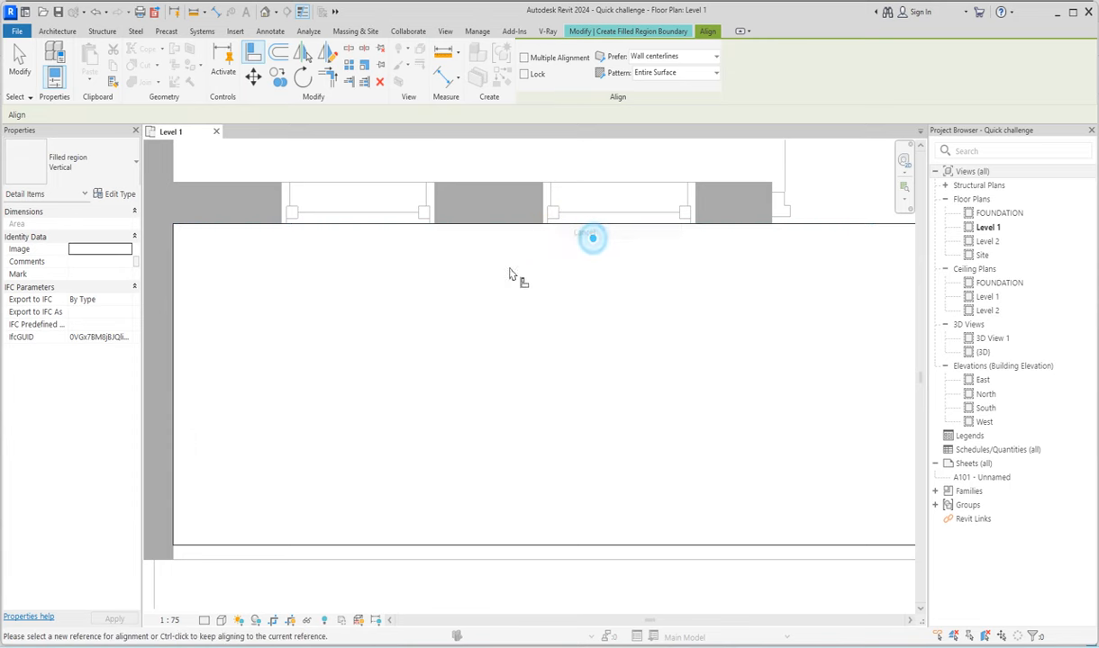
right_click(498, 280)
left_click(535, 286)
left_click(531, 79)
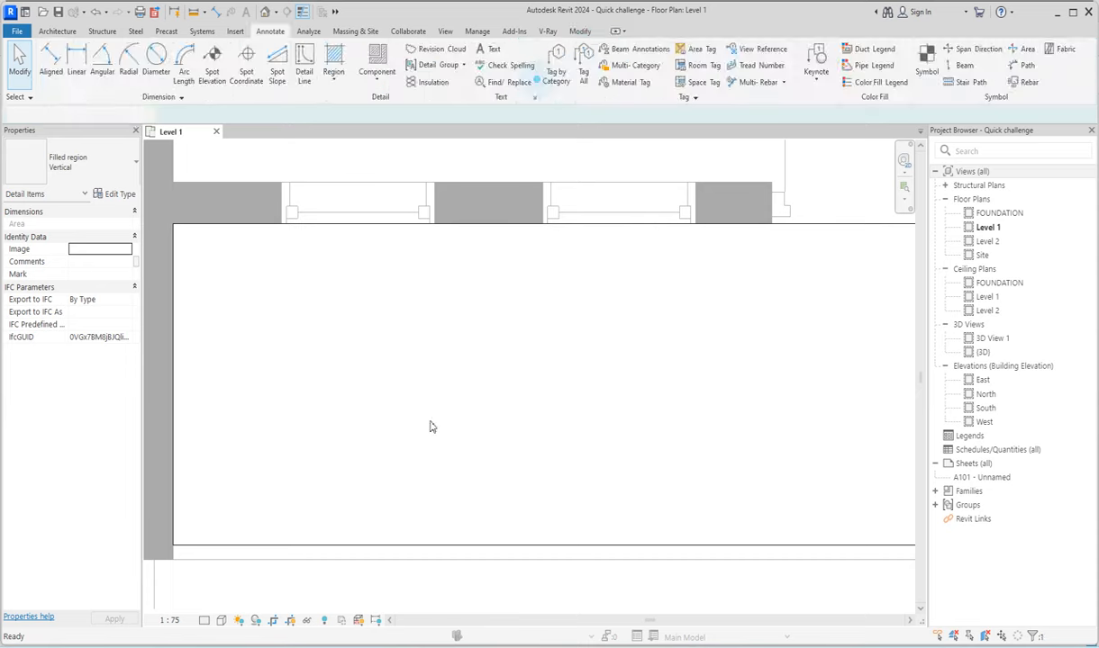
scroll(429, 433, "down", 2)
left_click(629, 214)
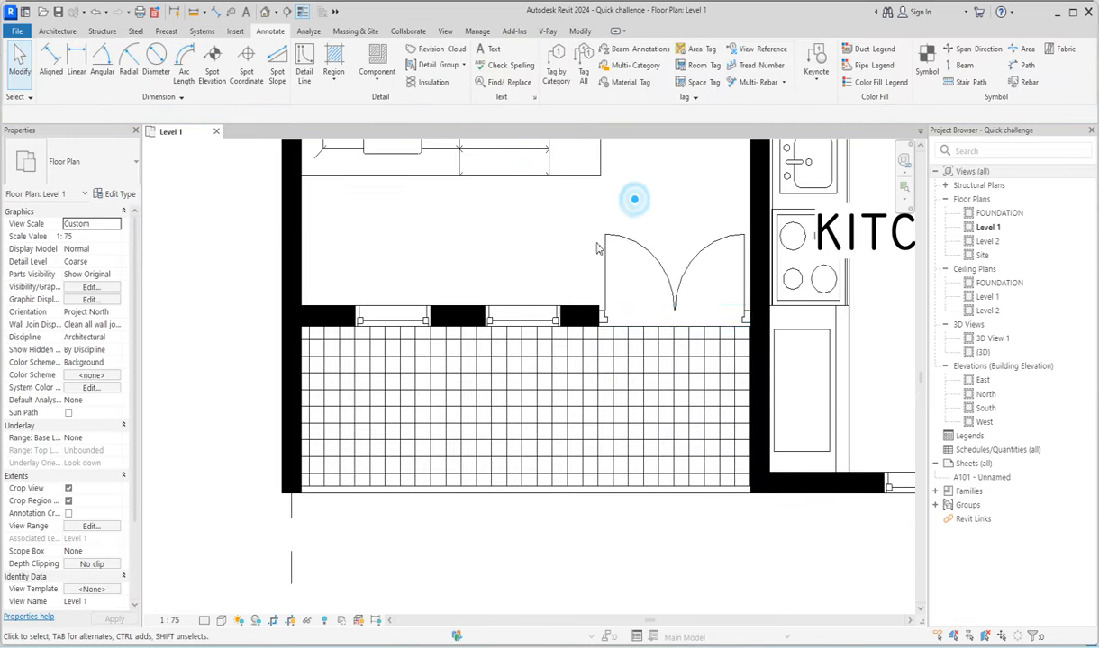
Step: Examine the type properties of the porch's filled region, including its fill patterns and line weight
left_click(658, 333)
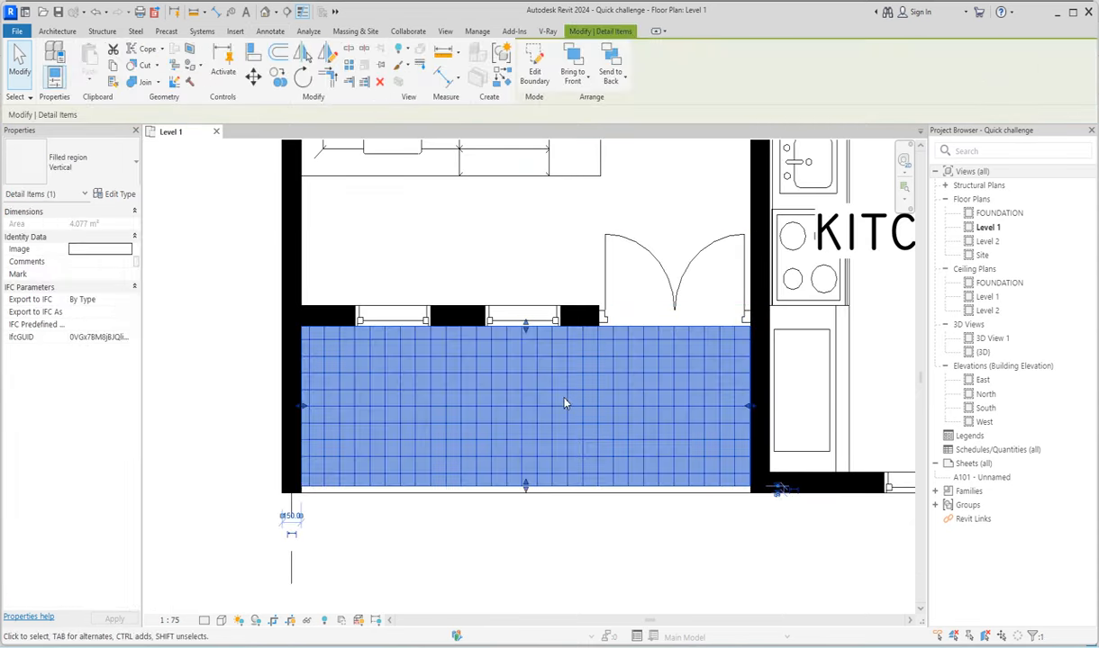
left_click(115, 194)
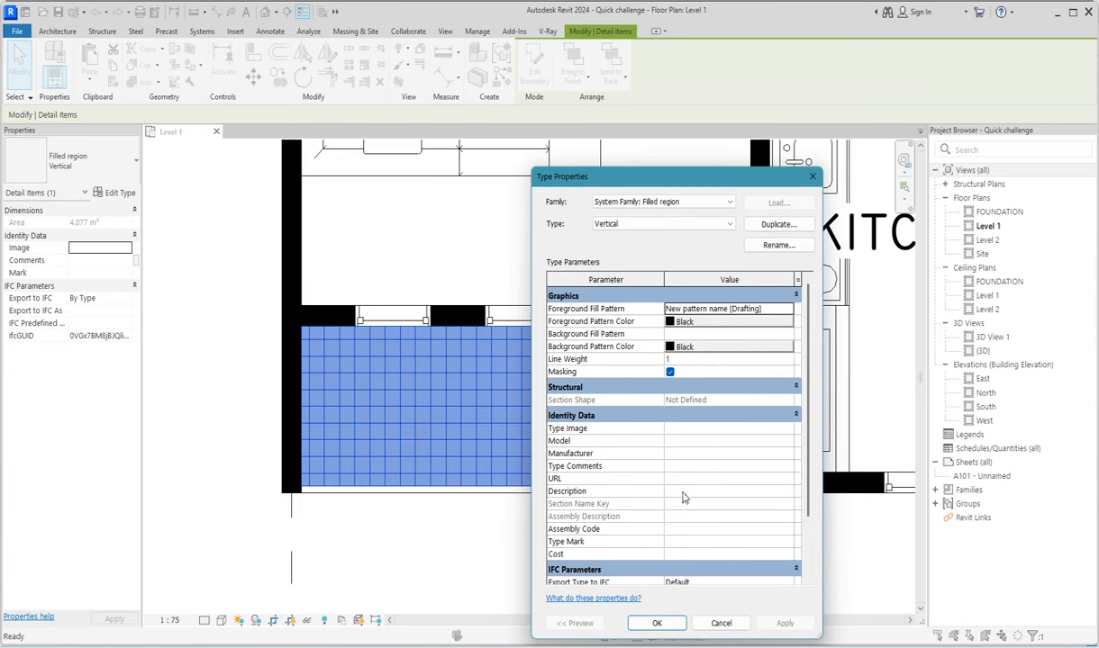
scroll(686, 513, "down", 3)
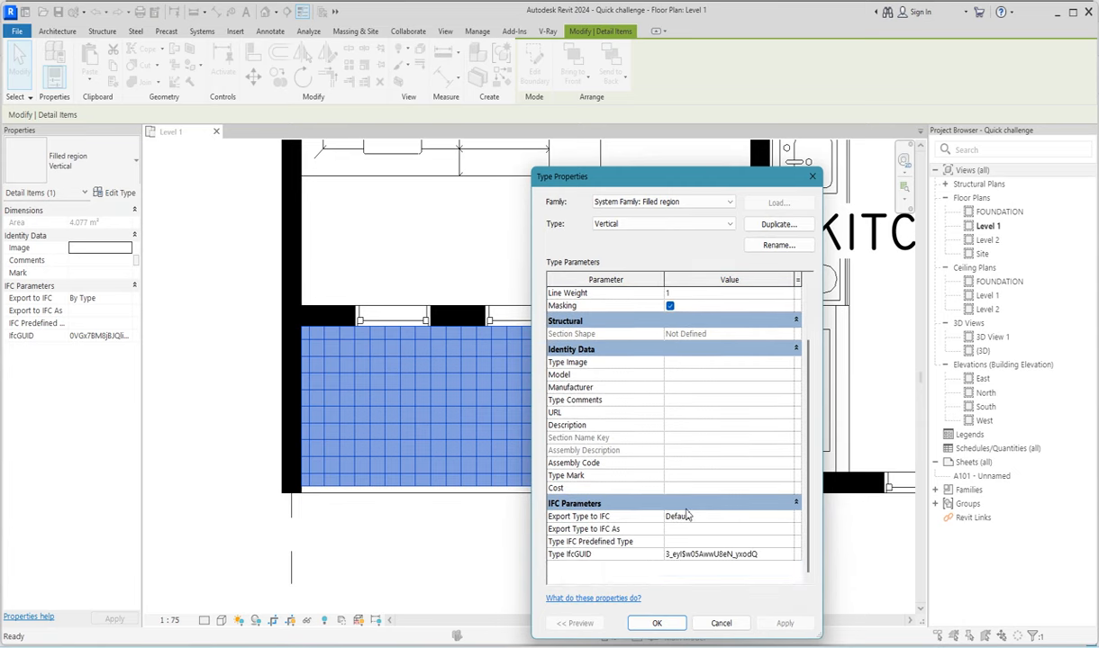
left_click(812, 176)
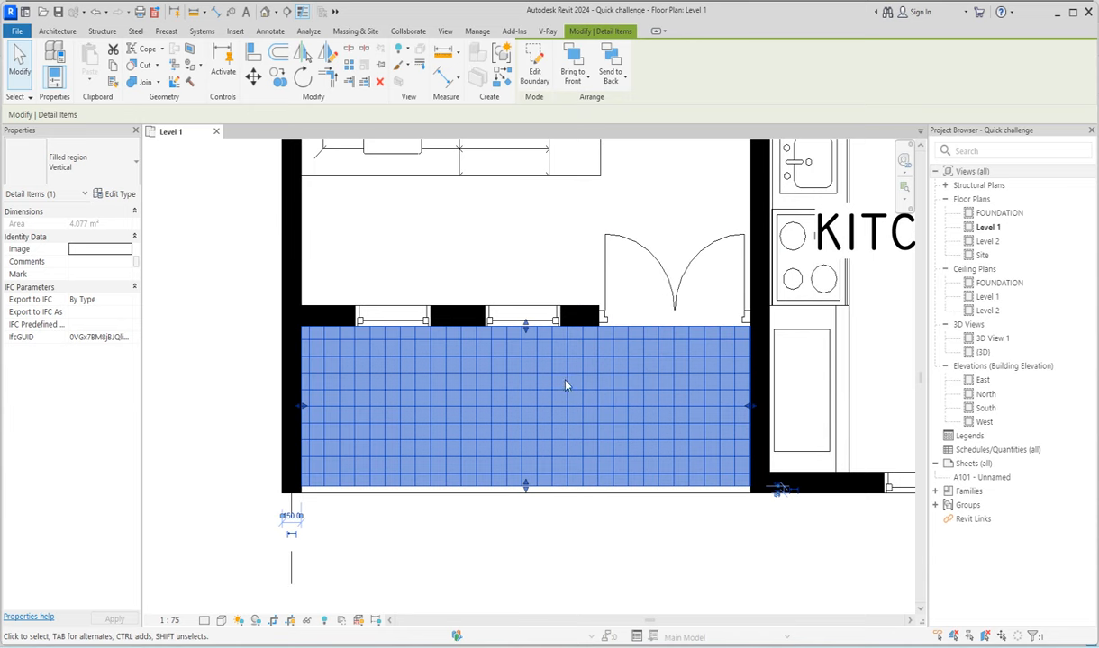
Step: Try overriding the porch filled region's graphics in this view with Visible off and Halftone on, and undo the override
right_click(578, 374)
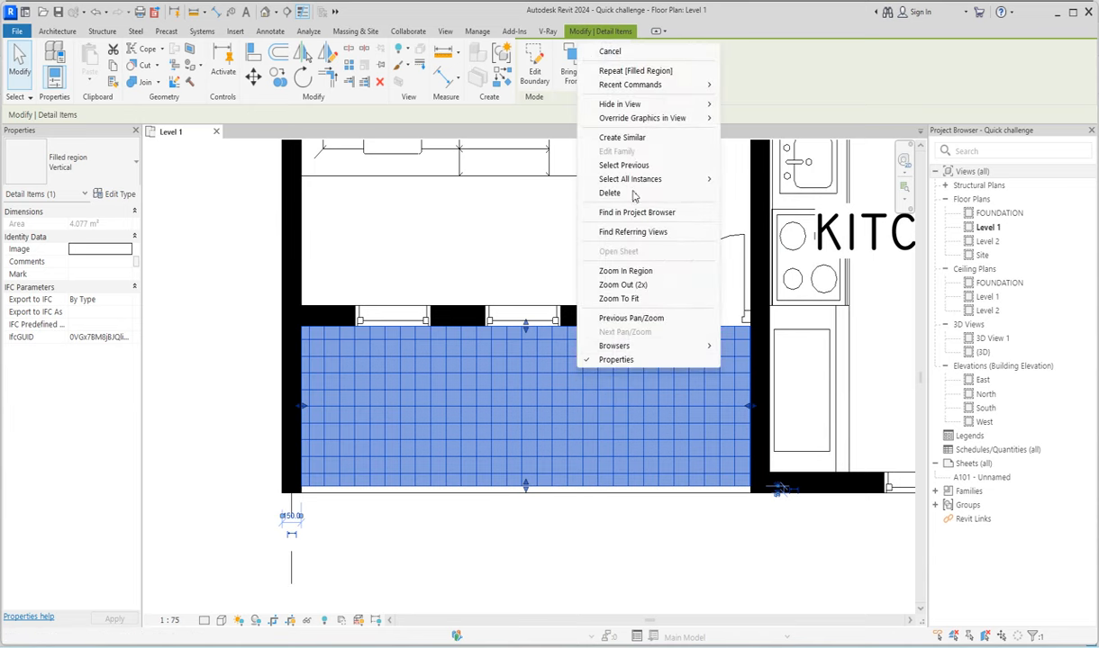
mouse_move(643, 122)
left_click(761, 118)
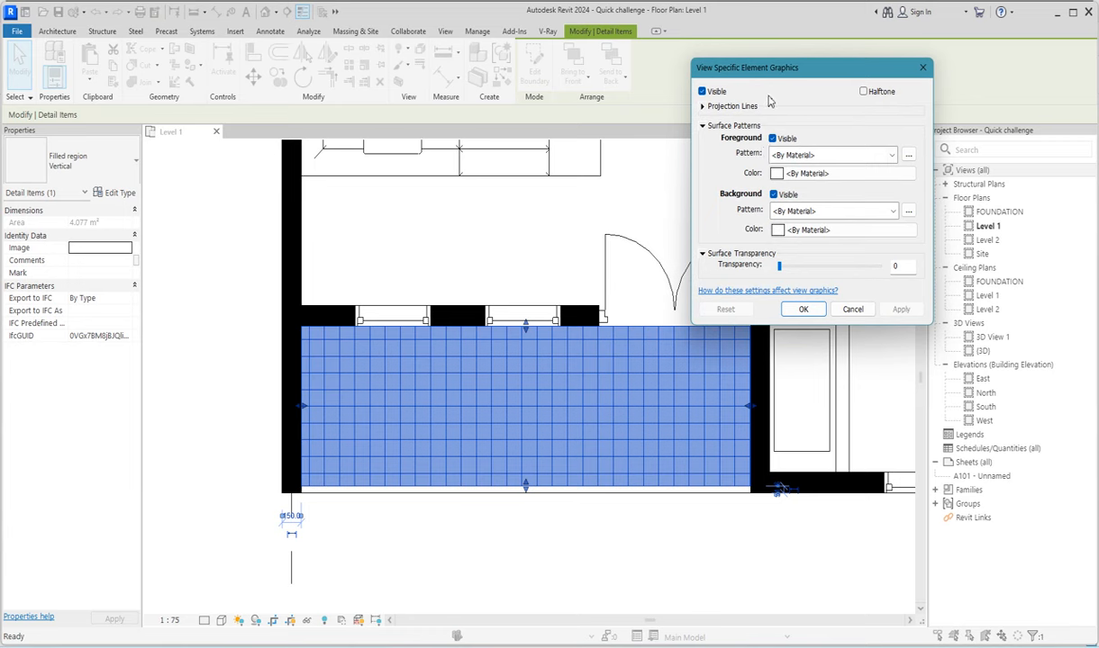
left_click(703, 92)
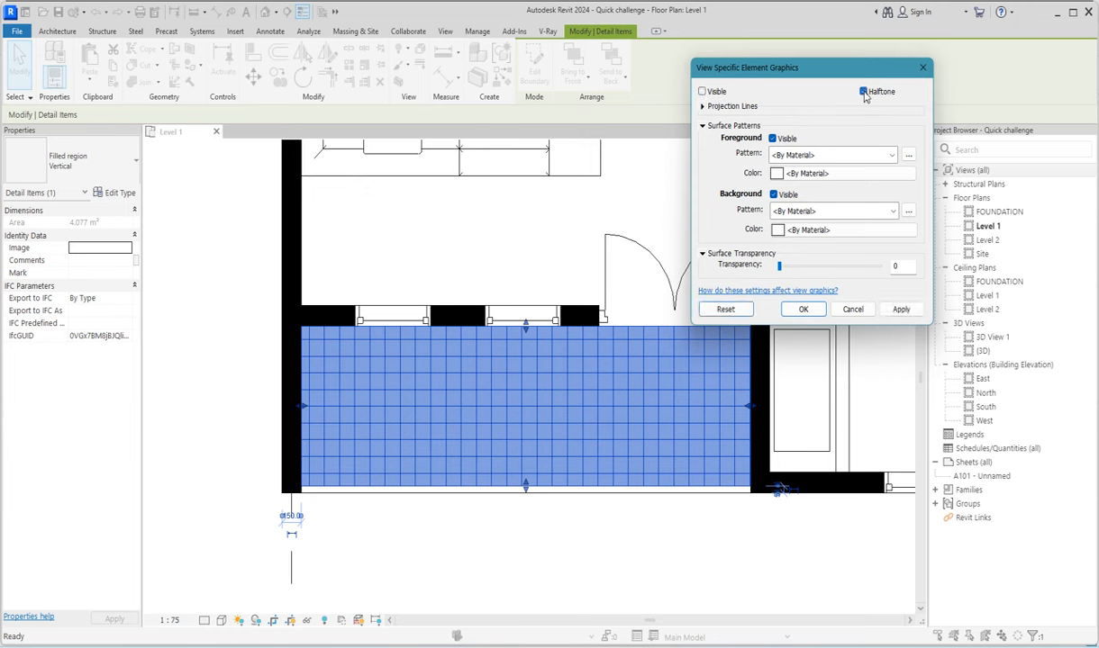
left_click(787, 270)
left_click(900, 308)
left_click(773, 195)
left_click(806, 308)
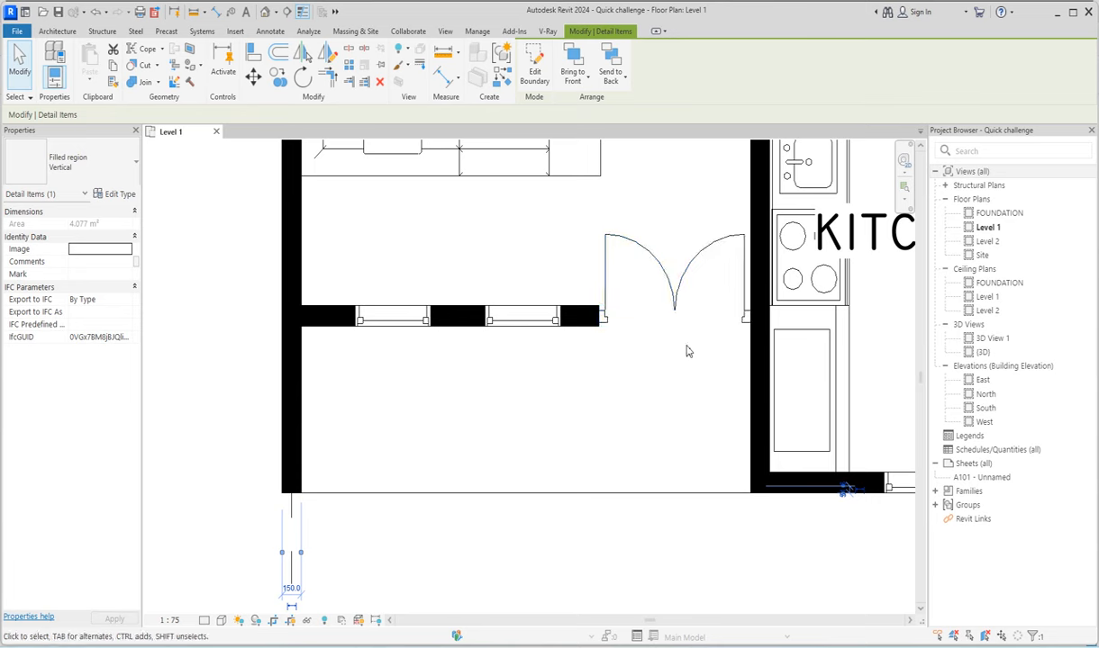
left_click(513, 522)
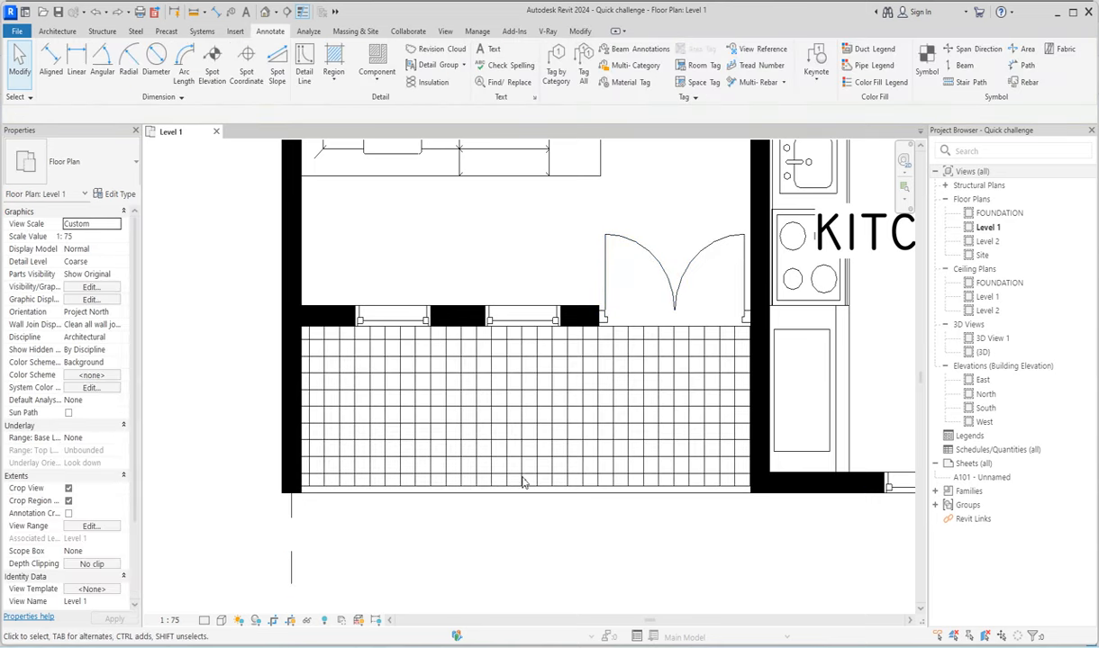
Step: Override the porch filled region's graphics by element with Halftone on and the background surface pattern hidden
left_click(525, 422)
right_click(525, 419)
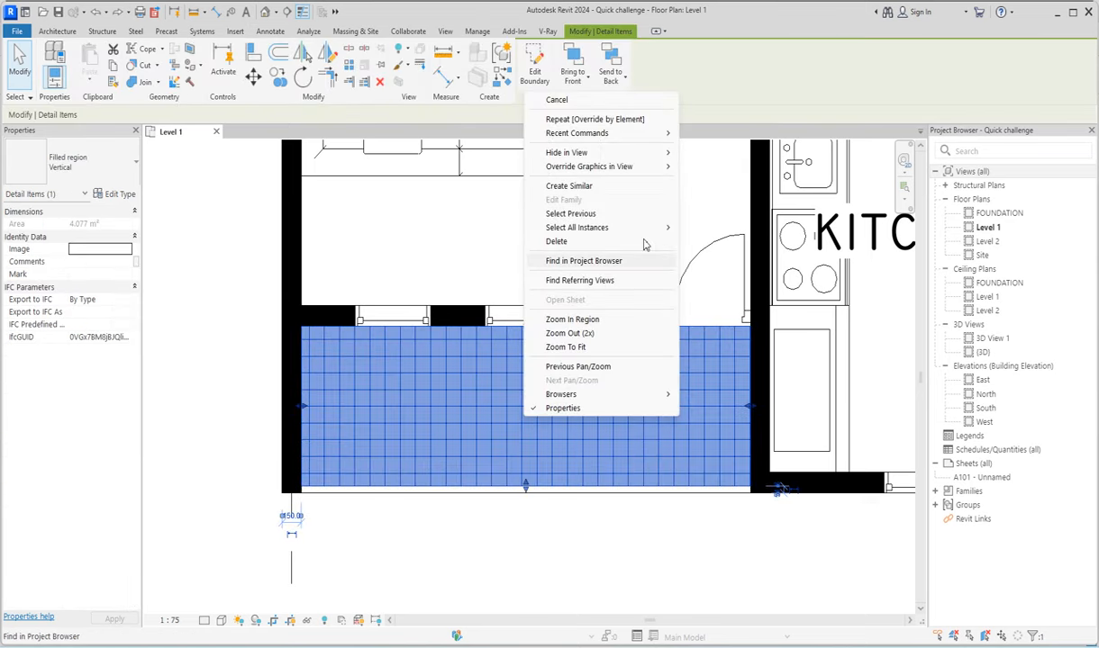
mouse_move(663, 168)
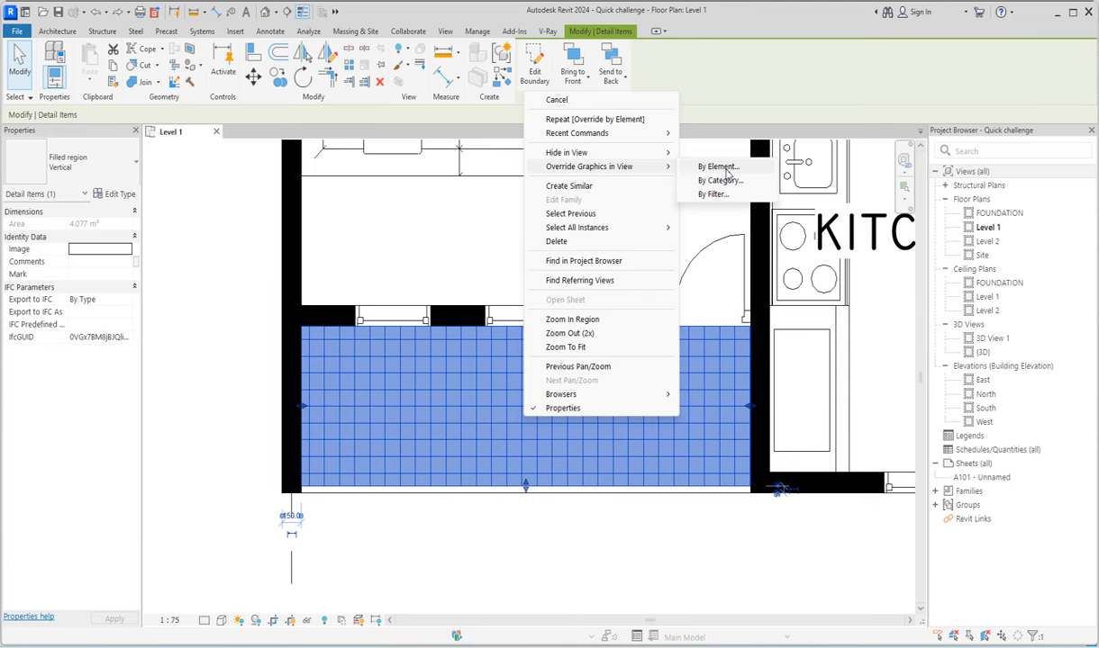
left_click(725, 168)
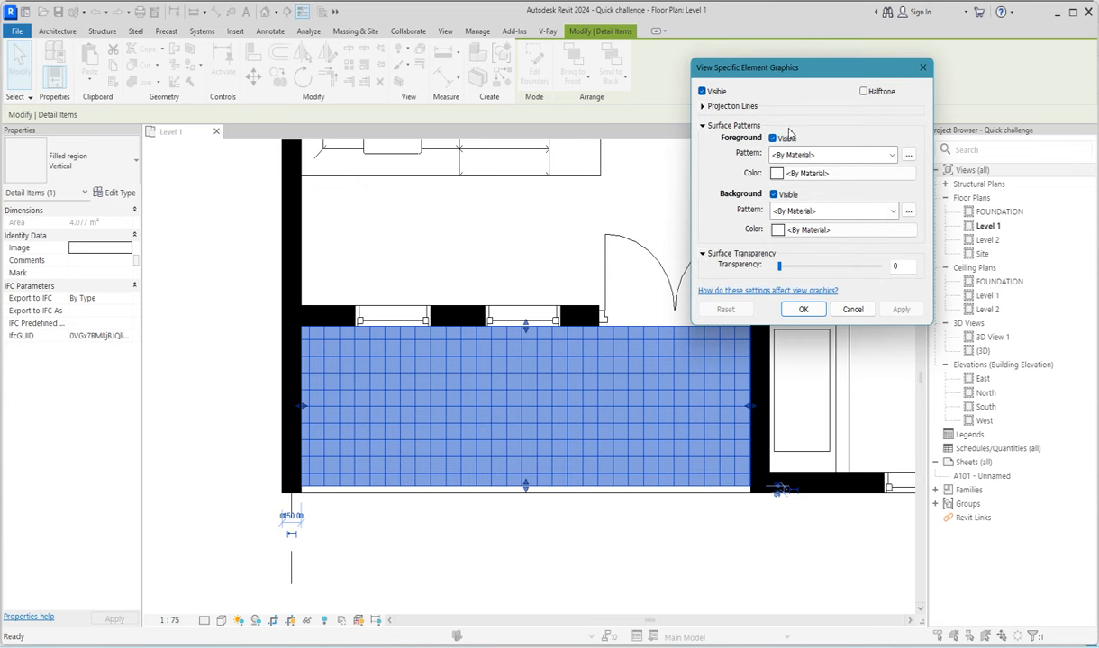
left_click(865, 92)
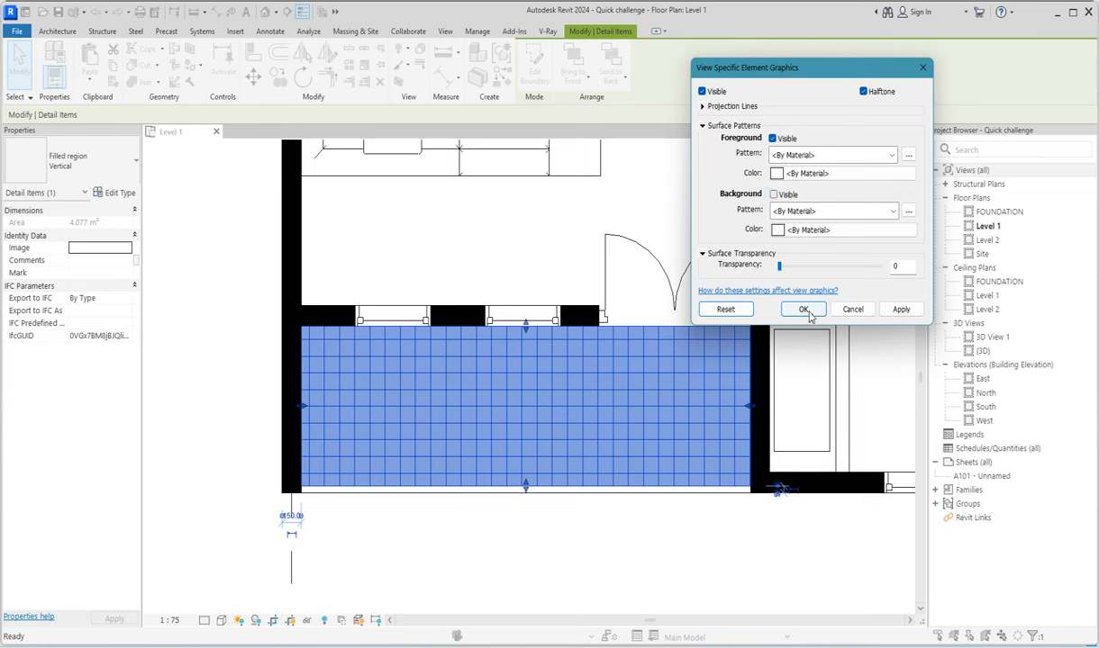
left_click(803, 309)
key("Escape")
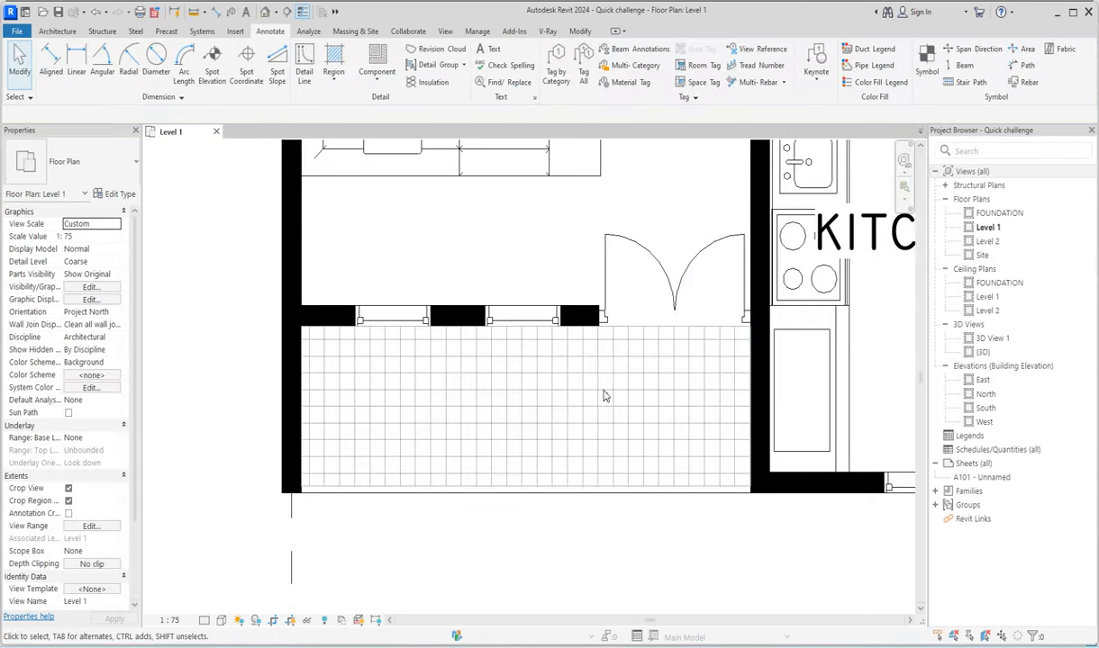
Step: Copy the KITCHEN text note onto the hatched entrance porch
scroll(594, 438, "down", 3)
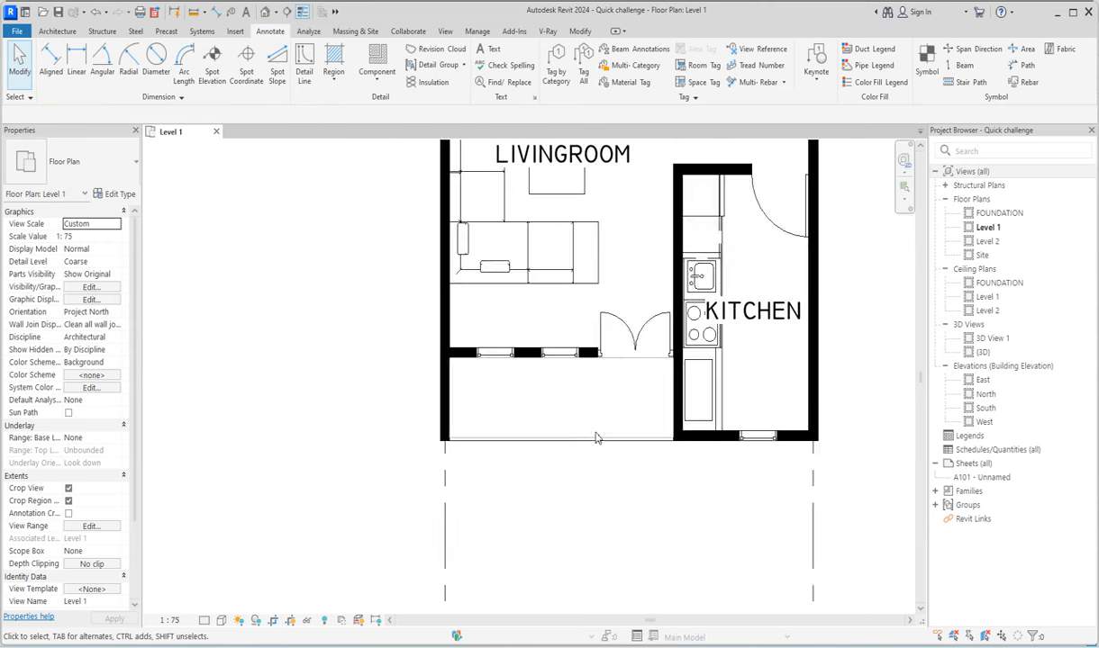
left_click(772, 319)
left_click(278, 77)
left_click(775, 320)
left_click(560, 401)
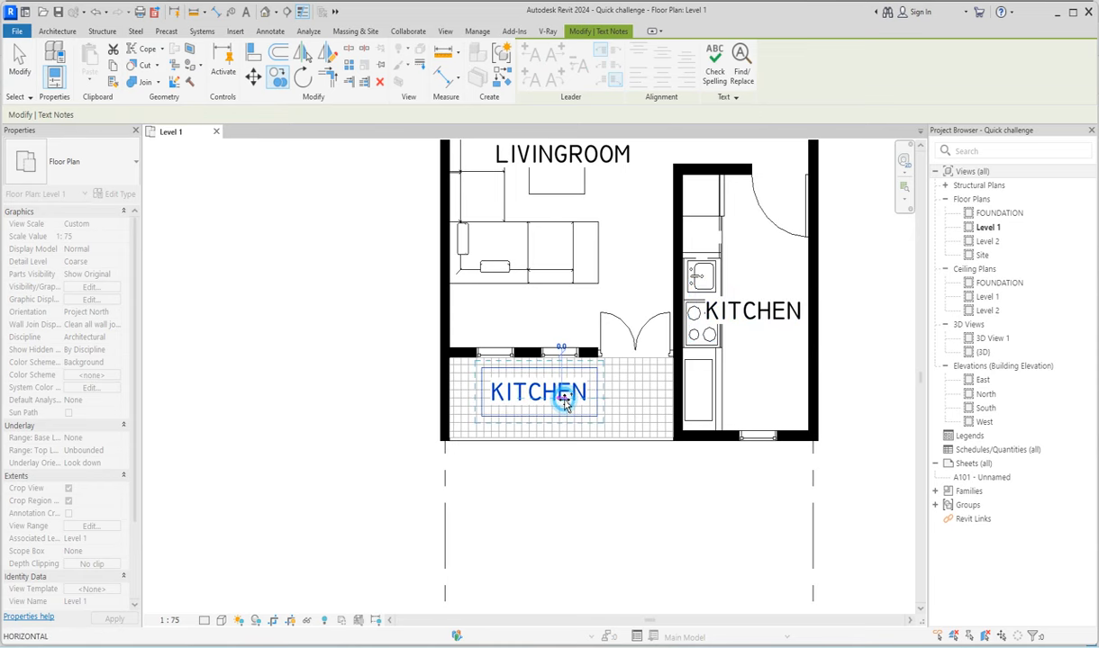
key("Escape")
Step: Change the copied note on the porch to read ENTRANCE PORCH
double_click(551, 394)
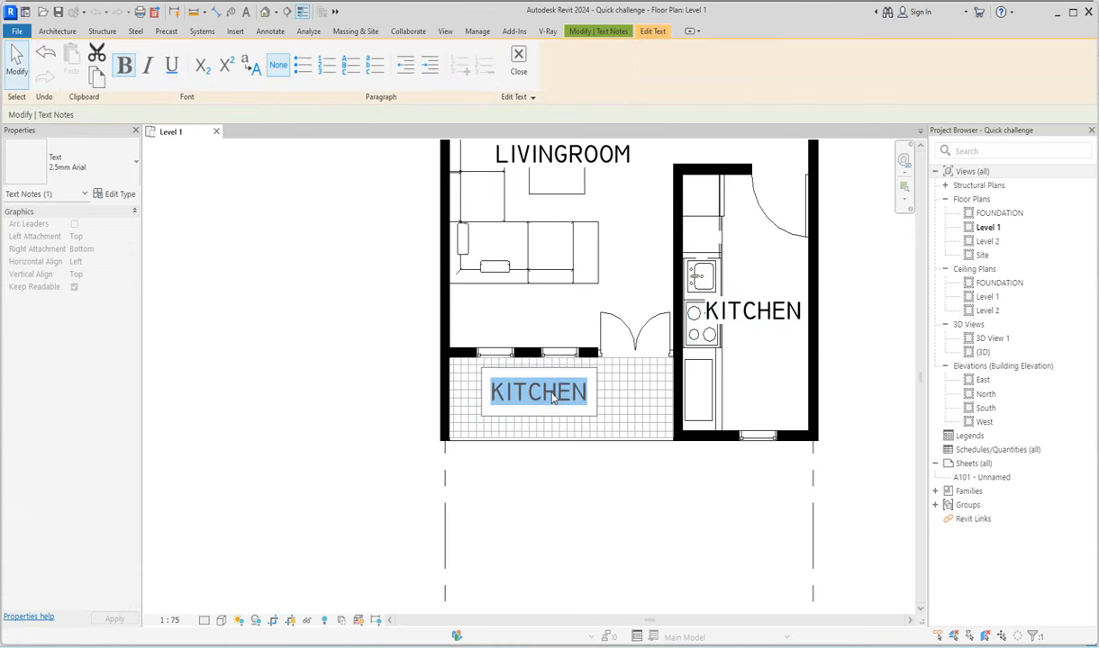
type("E")
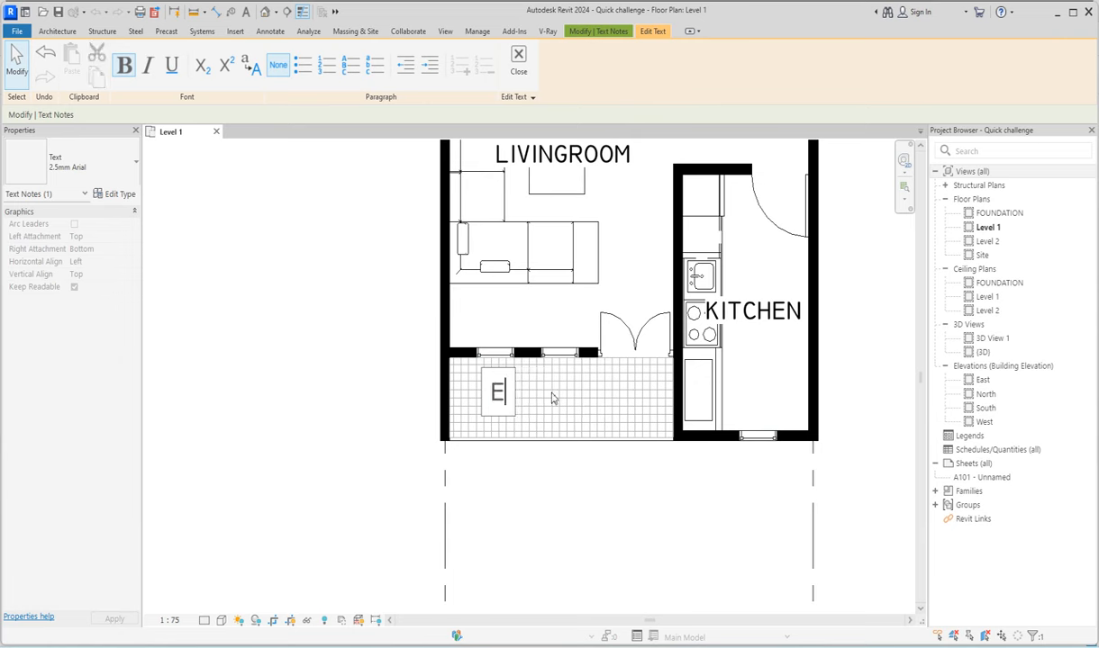
type("NTRAN")
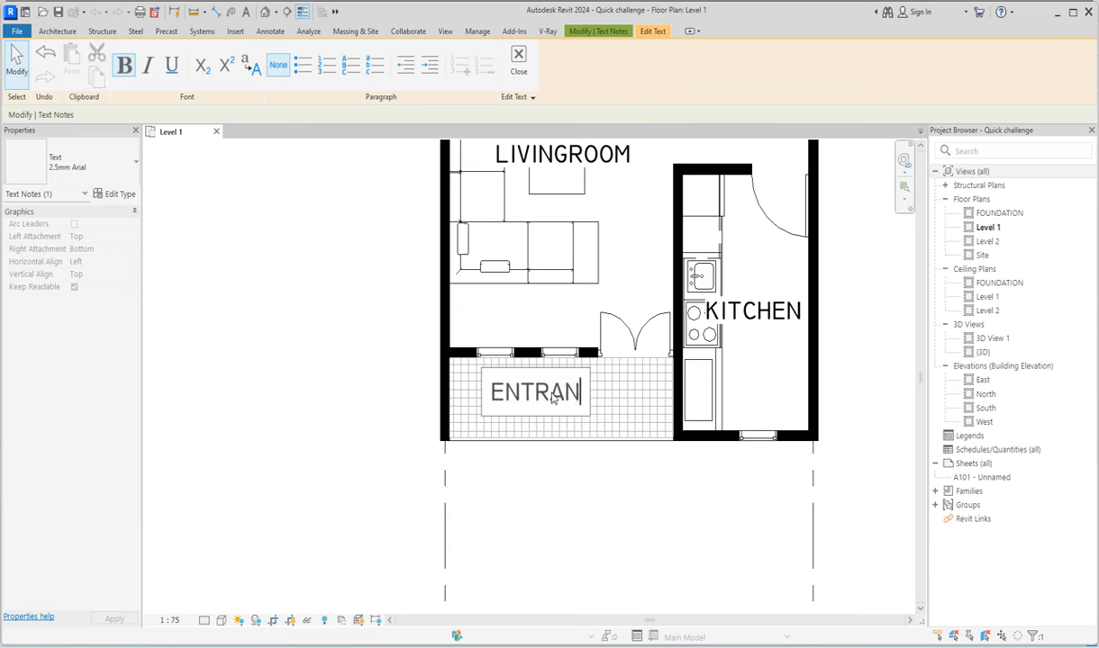
type("CE P")
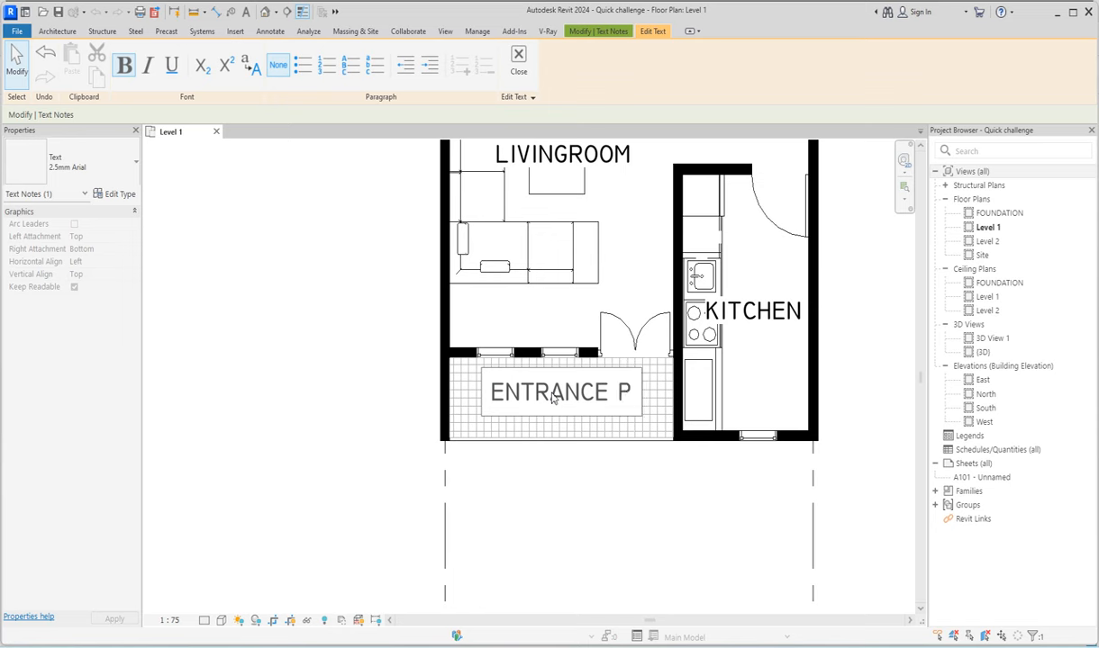
type("ORCH")
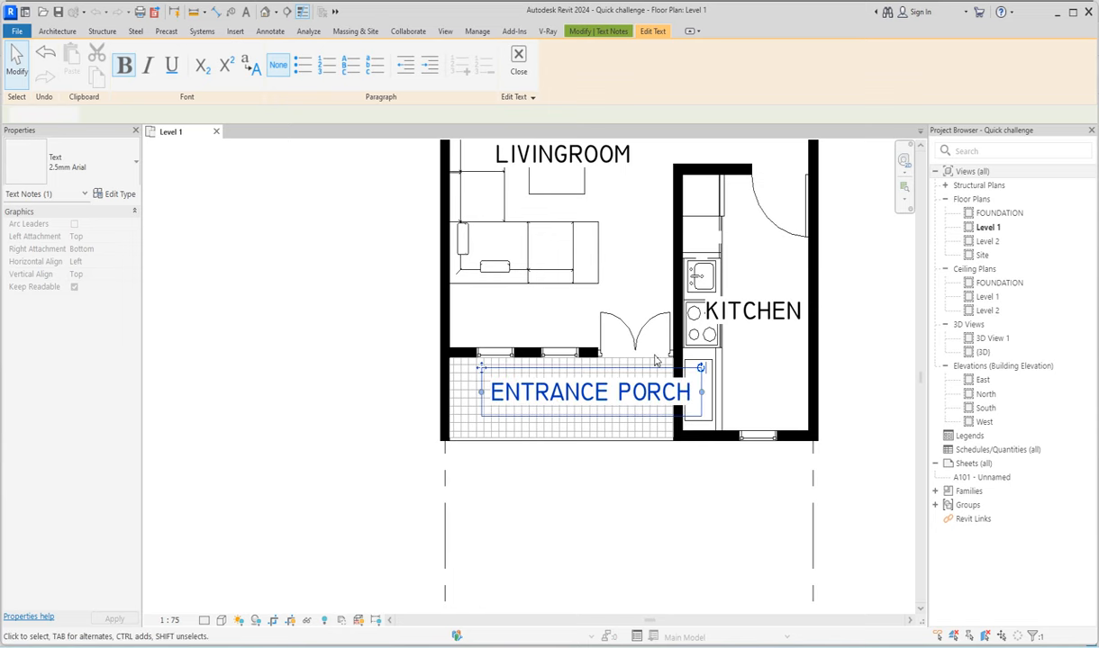
left_click(569, 467)
Step: Break the porch note into two lines, ENTRANCE above PORCH, without a leading space, and shift it slightly upward within the hatch
double_click(619, 400)
key("Return")
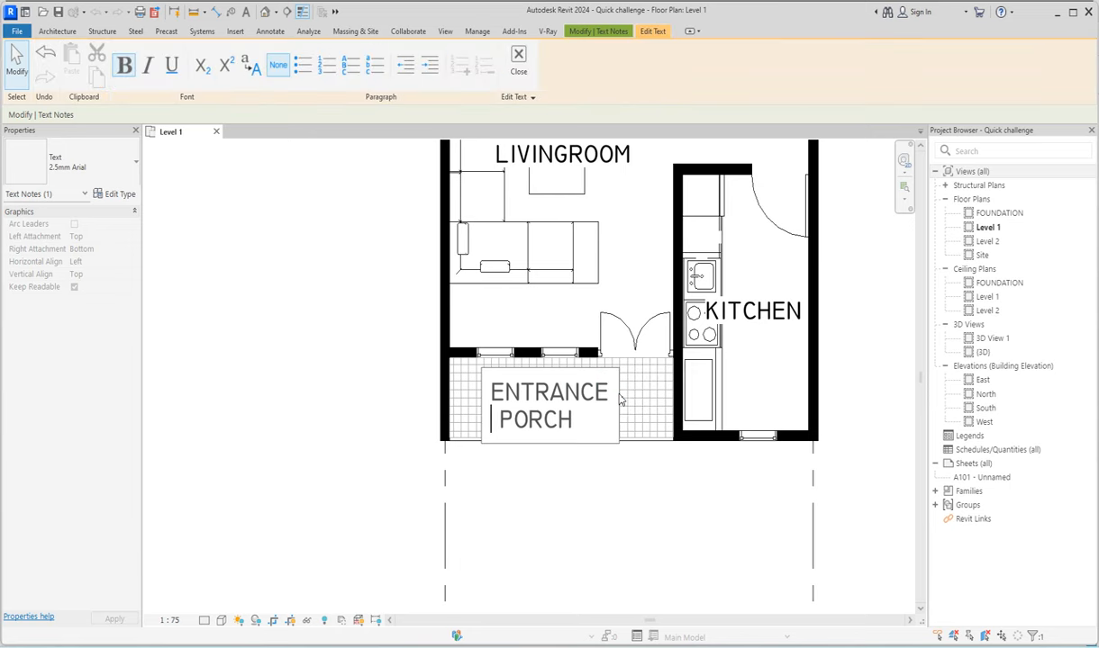
key("Delete")
left_click(559, 504)
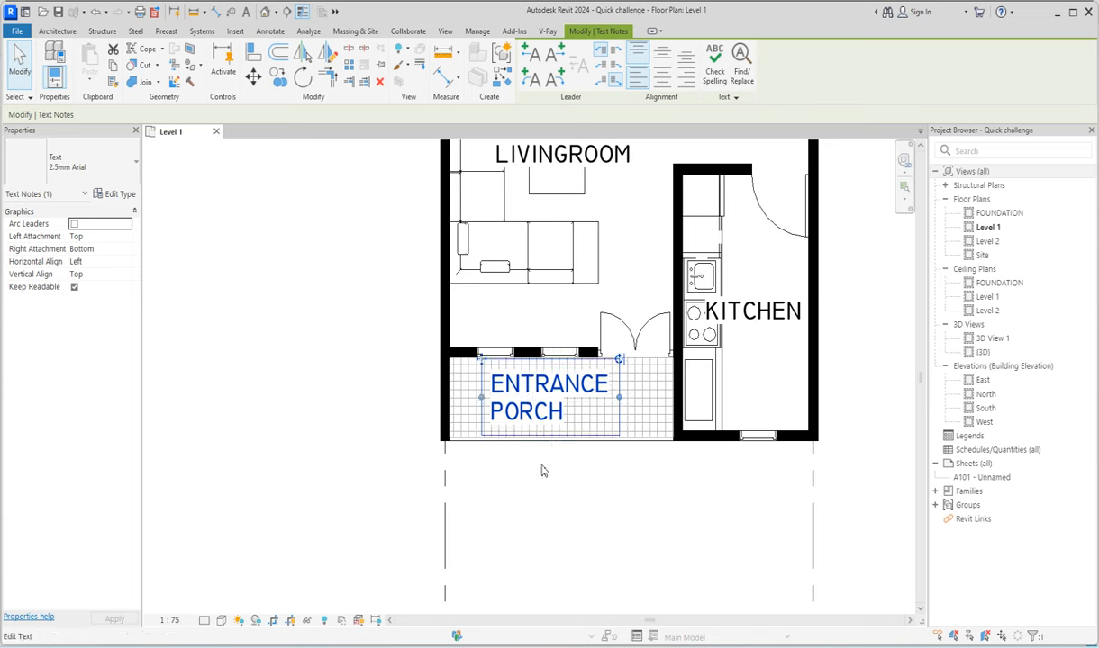
left_click(534, 491)
scroll(519, 420, "down", 4)
Step: Duplicate the ENTRANCE PORCH note's text type as 2.5mm Arial 5
left_click(519, 420)
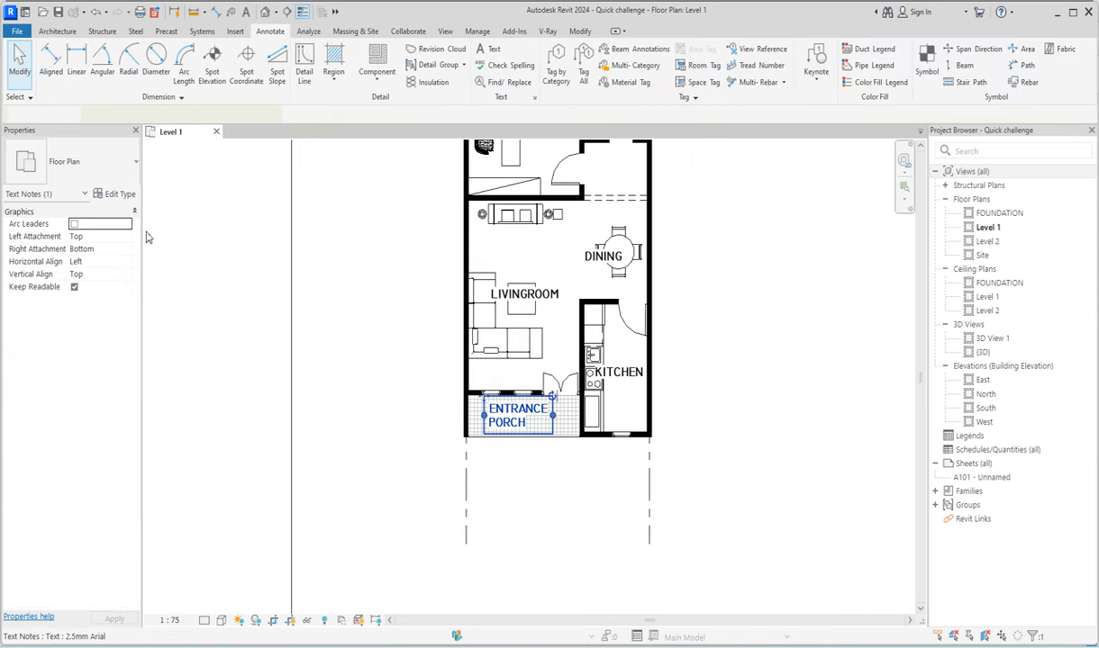
left_click(115, 192)
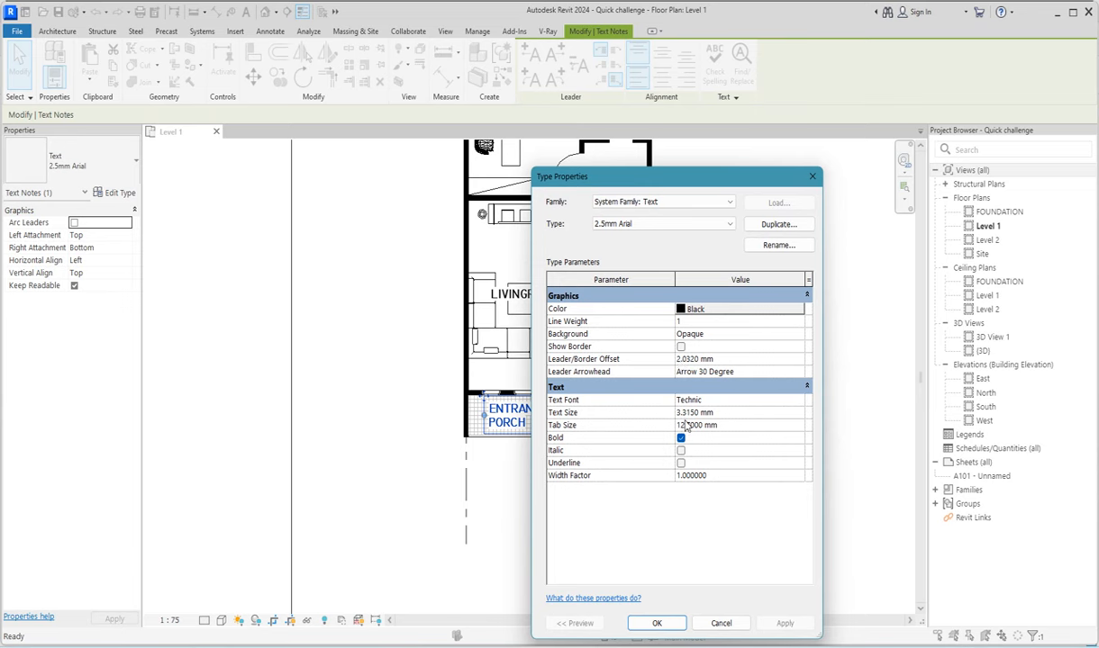
left_click(778, 225)
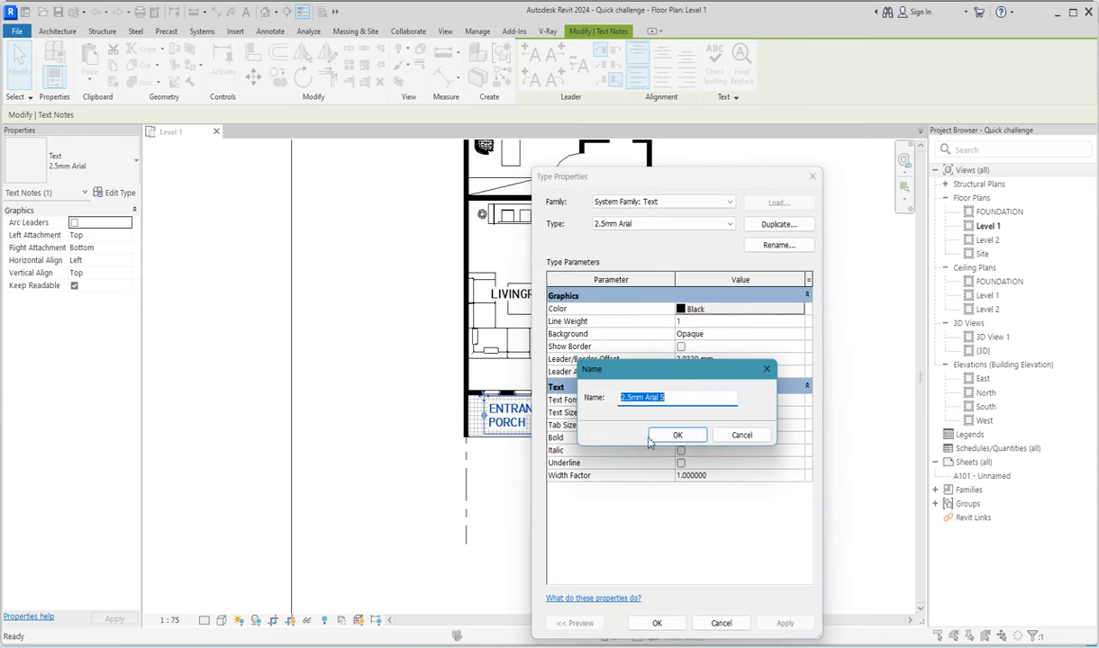
left_click(657, 435)
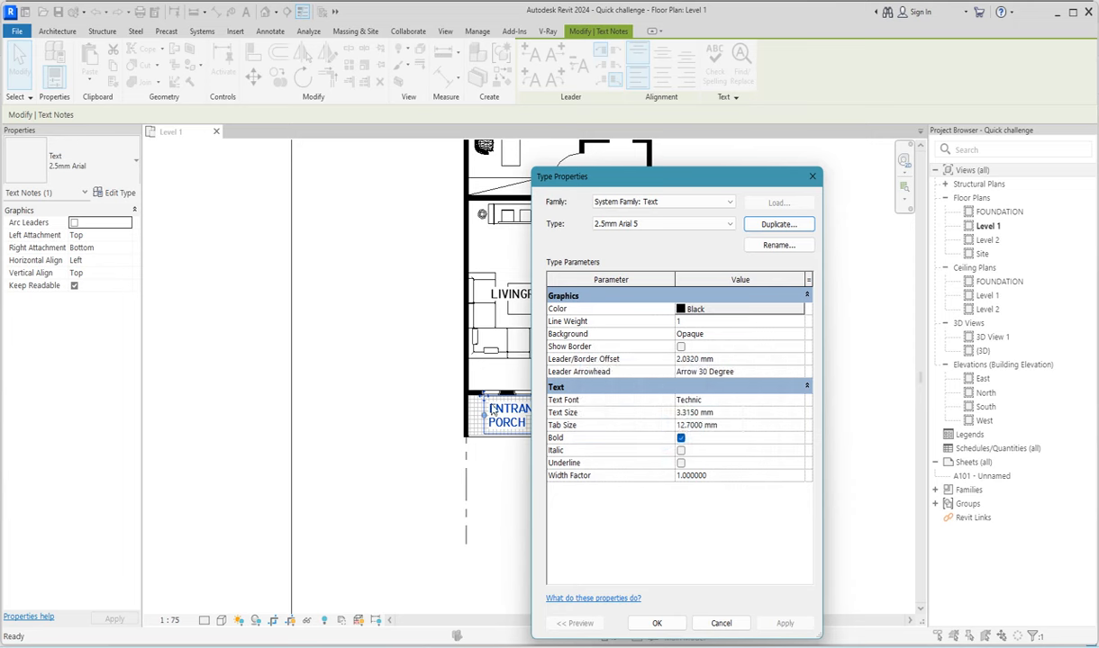
Step: Set the new text type's size to 2.73150 mm and apply it to the porch note
left_click(680, 413)
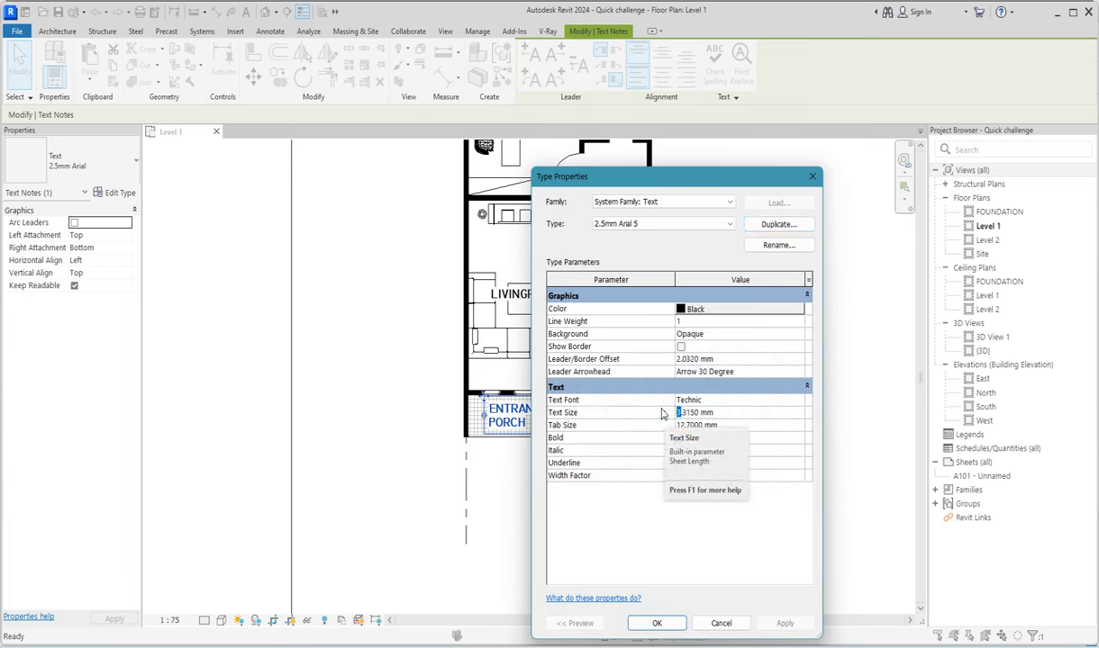
left_click_drag(682, 415, 667, 418)
type("2.7")
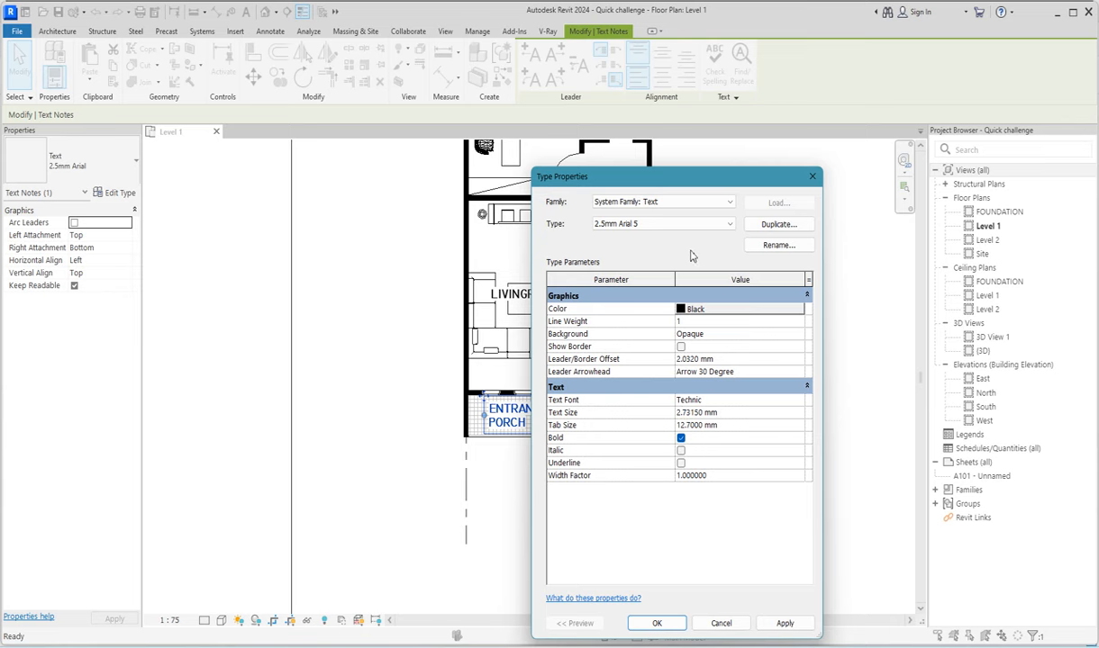
left_click_drag(708, 177, 841, 125)
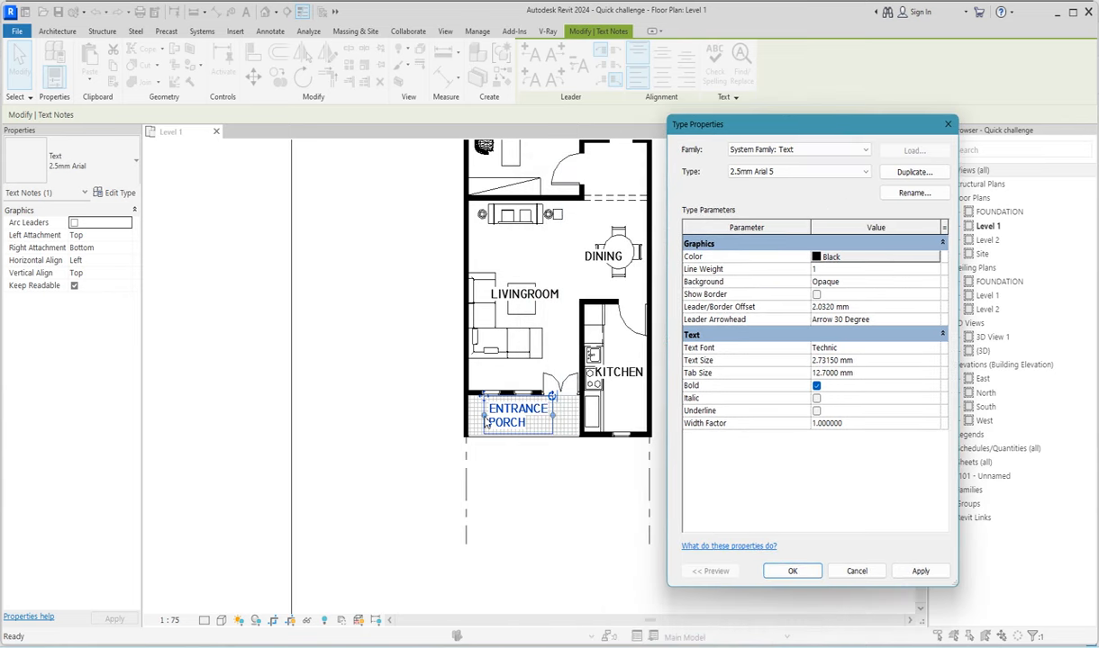
left_click(792, 572)
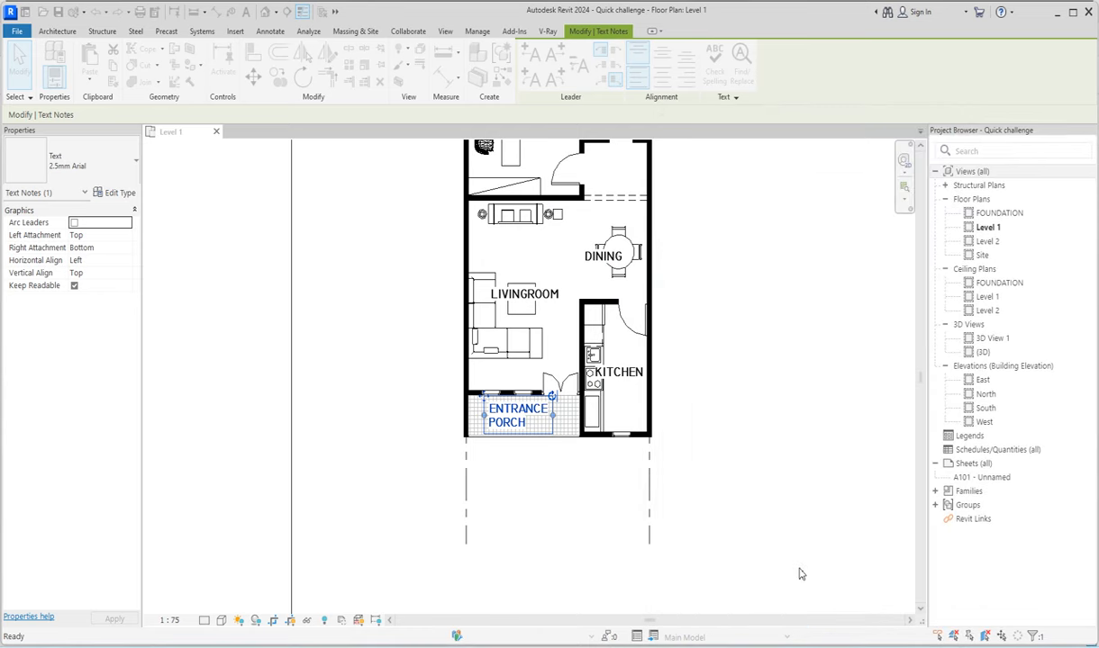
left_click(503, 499)
scroll(514, 300, "up", 2)
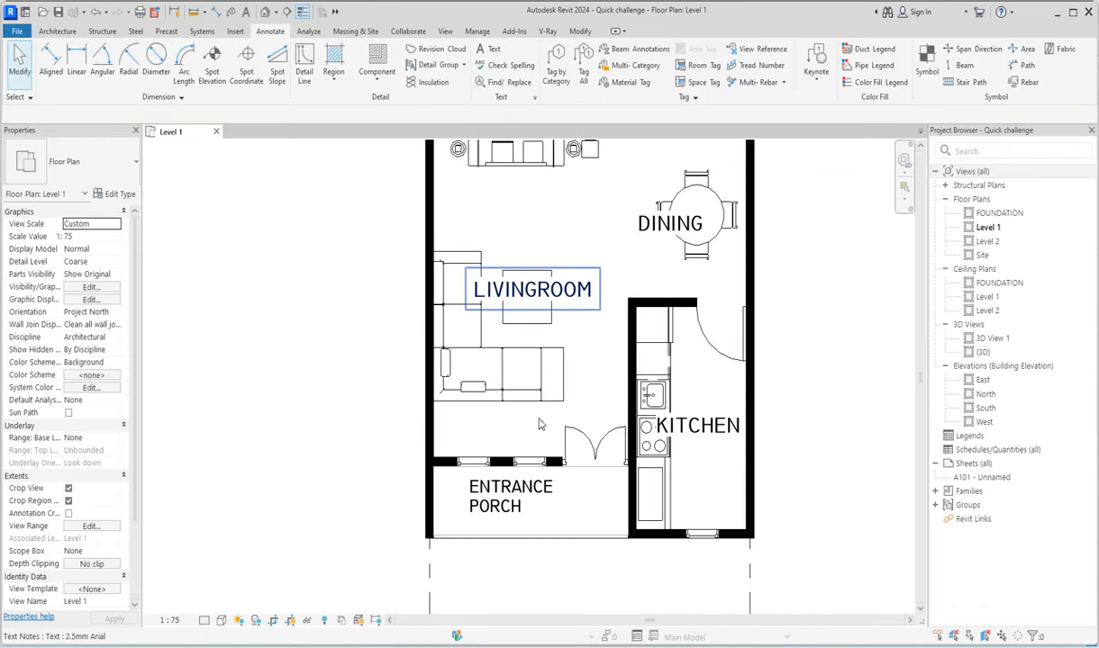
scroll(549, 326, "down", 3)
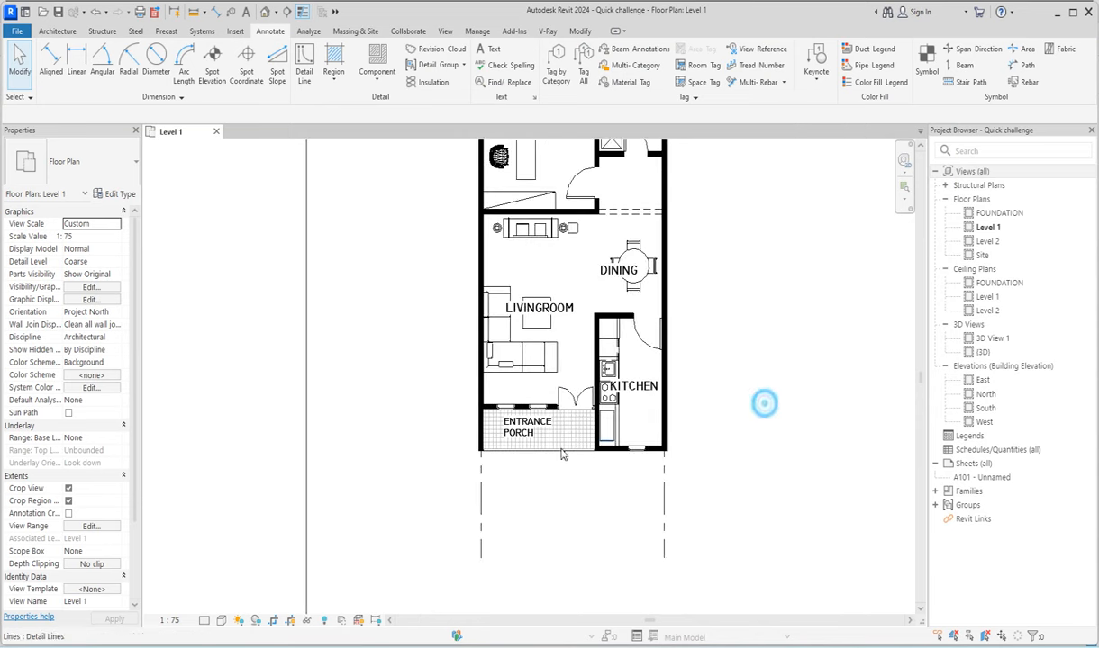
scroll(542, 473, "down", 2)
scroll(477, 397, "down", 2)
scroll(474, 291, "up", 2)
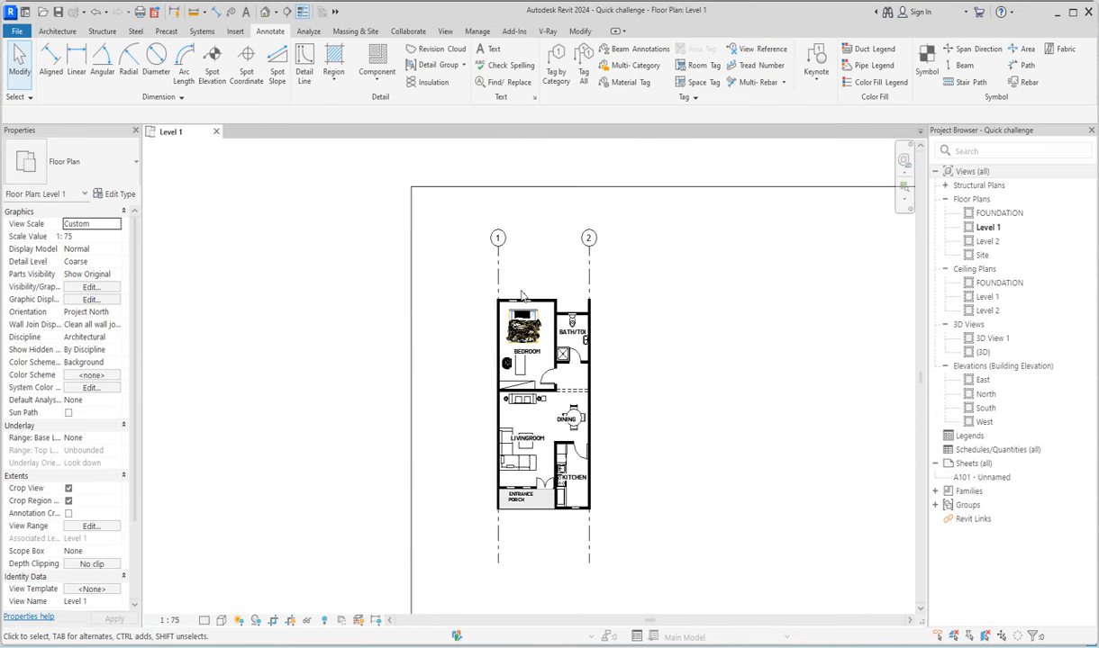
scroll(570, 476, "up", 1)
left_click(571, 479)
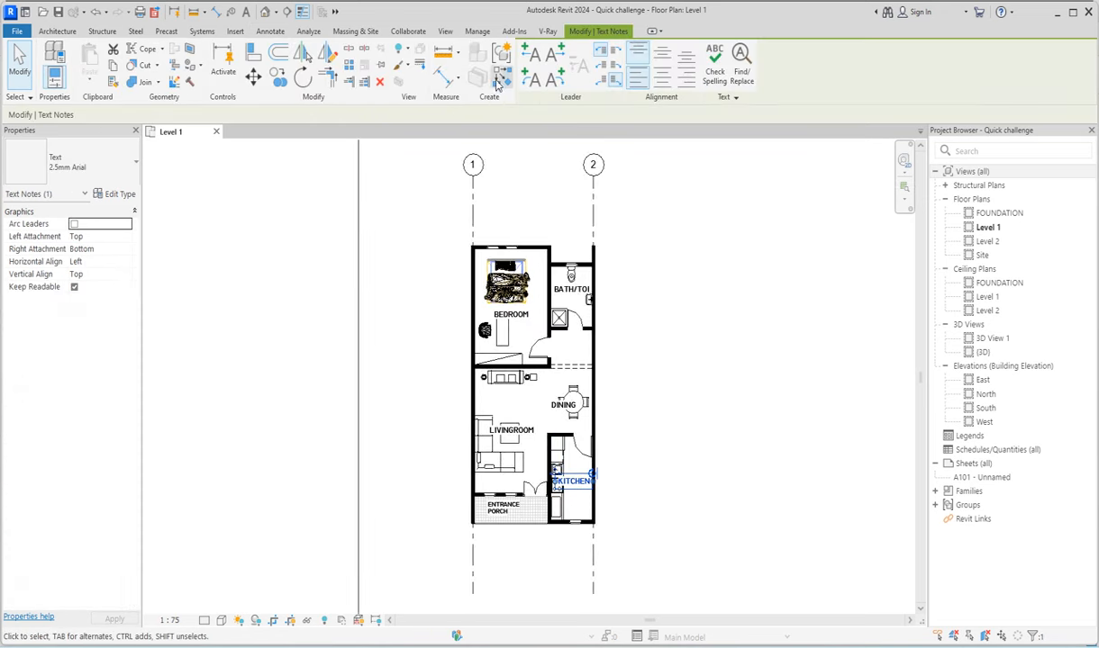
left_click(477, 77)
left_click(569, 525)
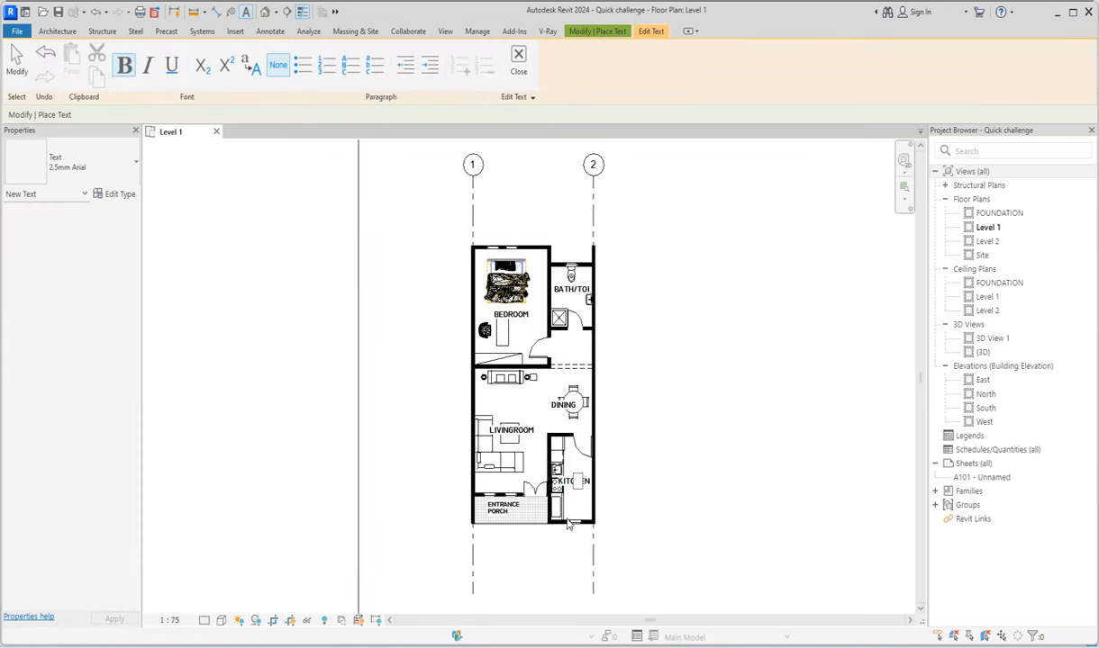
left_click(545, 450)
key("Escape")
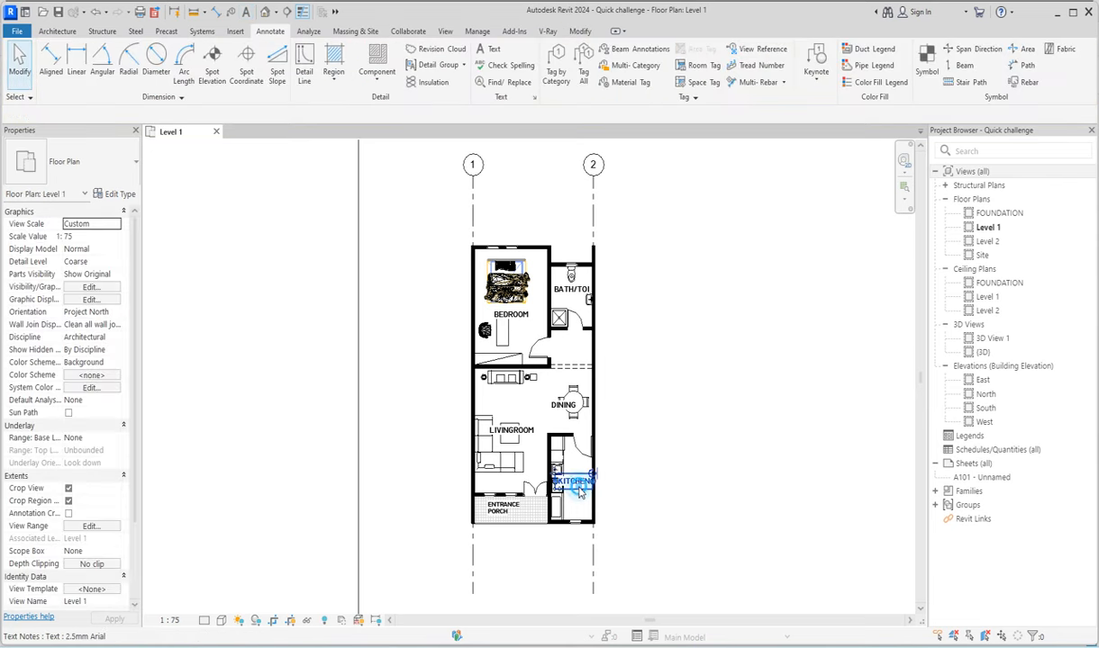
Step: Copy the KITCHEN text note about 4100 mm away, into the empty area below the entrance porch between grids 1 and 2
left_click(553, 470)
left_click(278, 79)
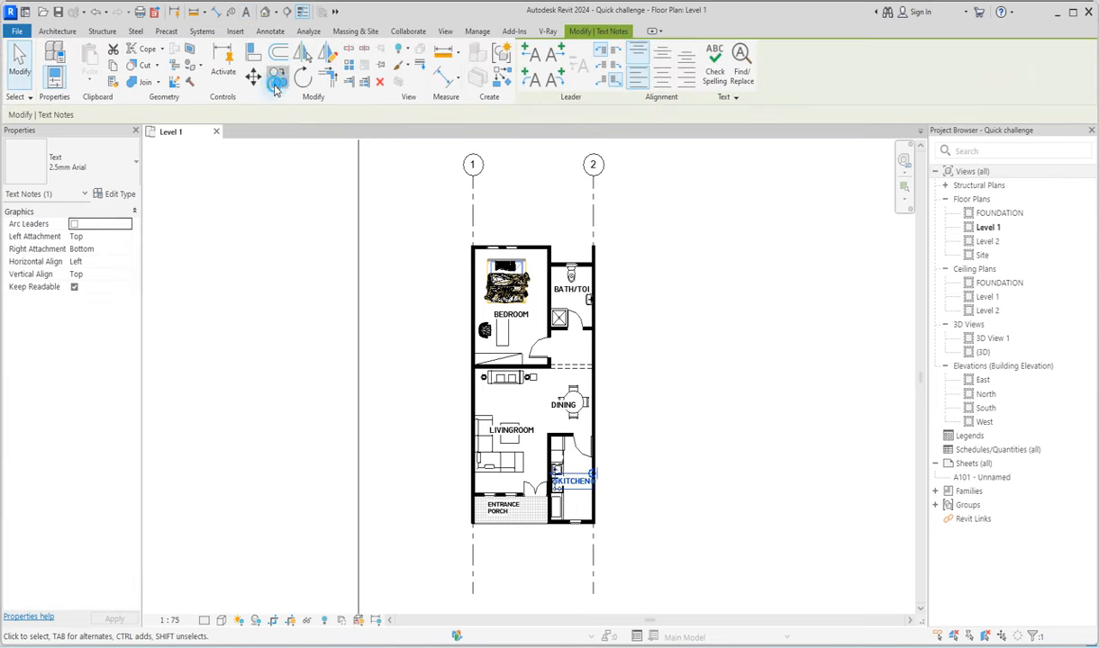
left_click(574, 482)
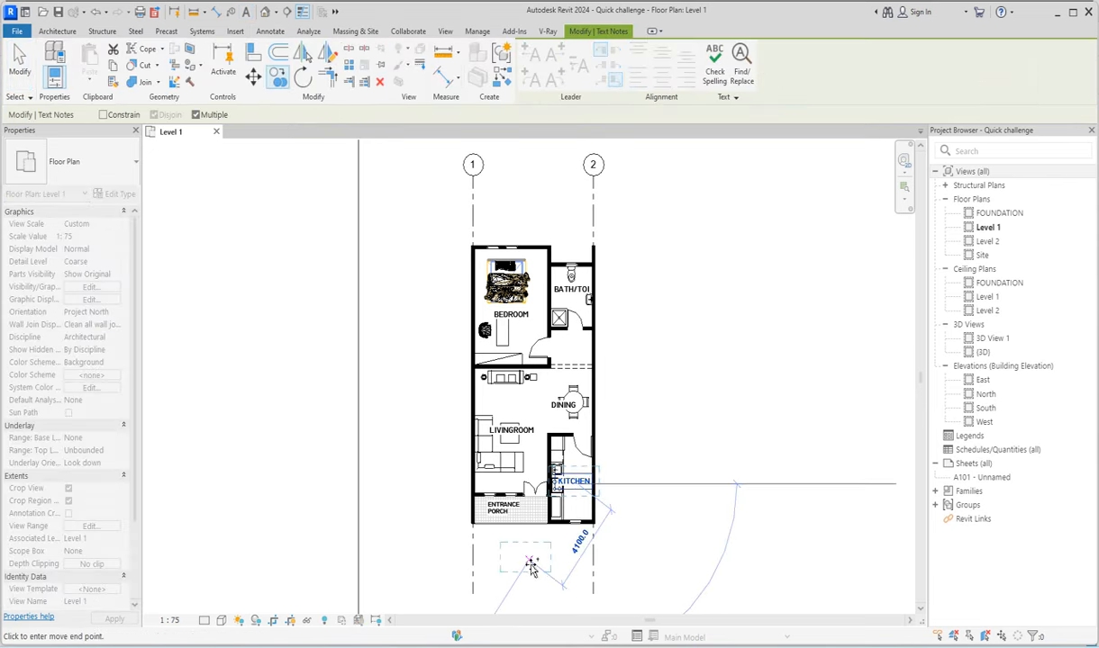
left_click(531, 567)
scroll(512, 577, "up", 5)
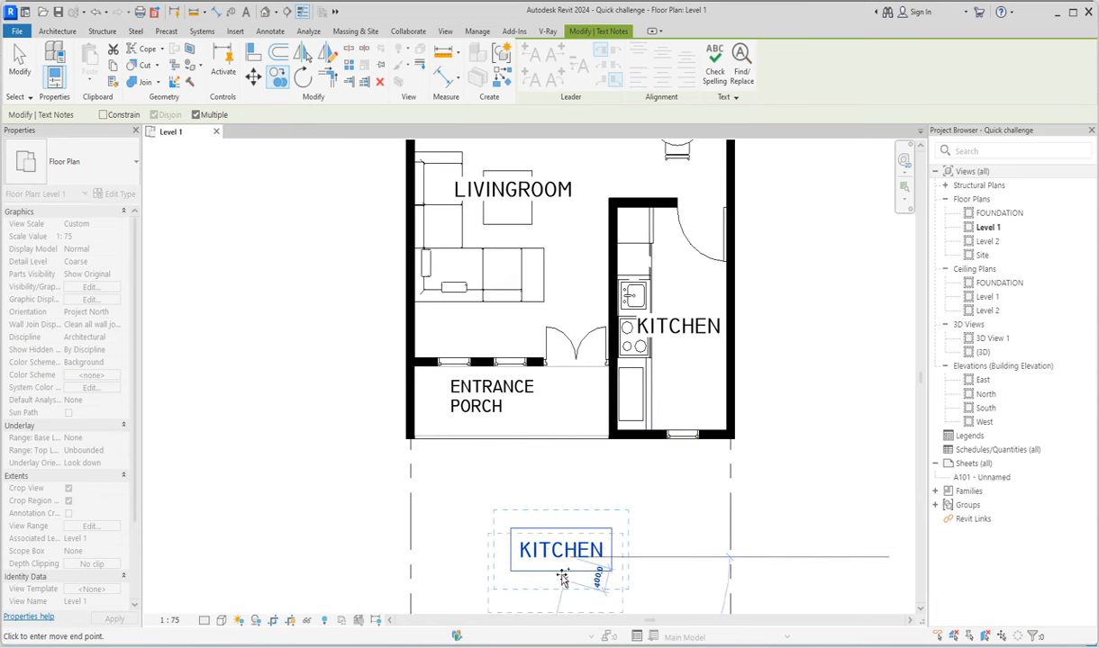
key("Escape")
Step: Change the copied note below the plan to read APARTMENT ONE
double_click(557, 550)
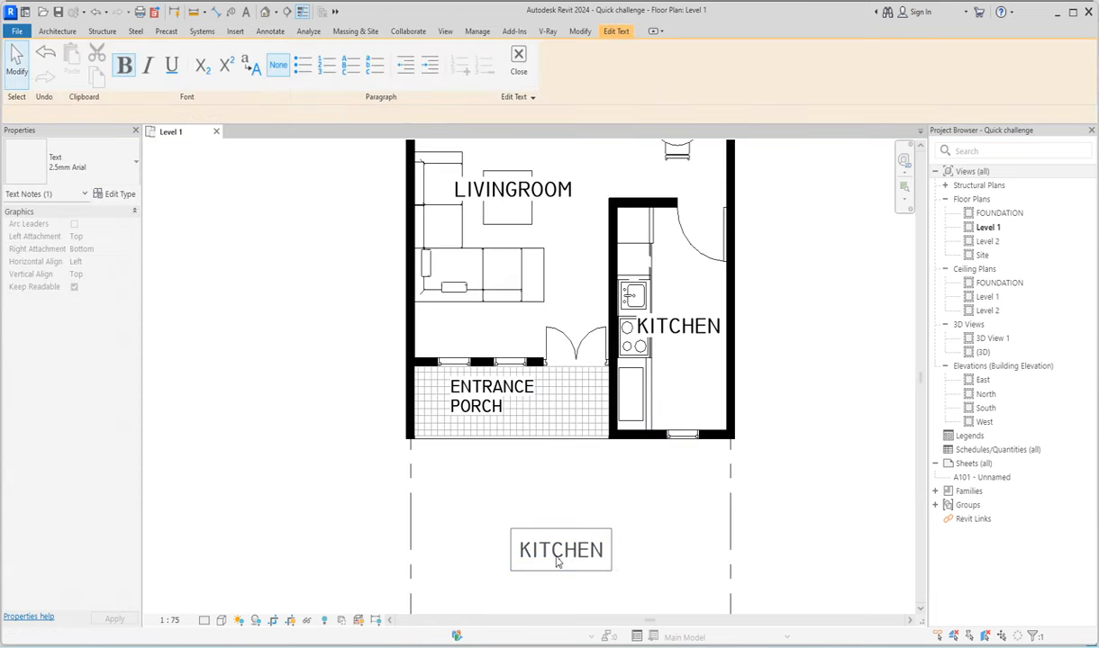
double_click(558, 550)
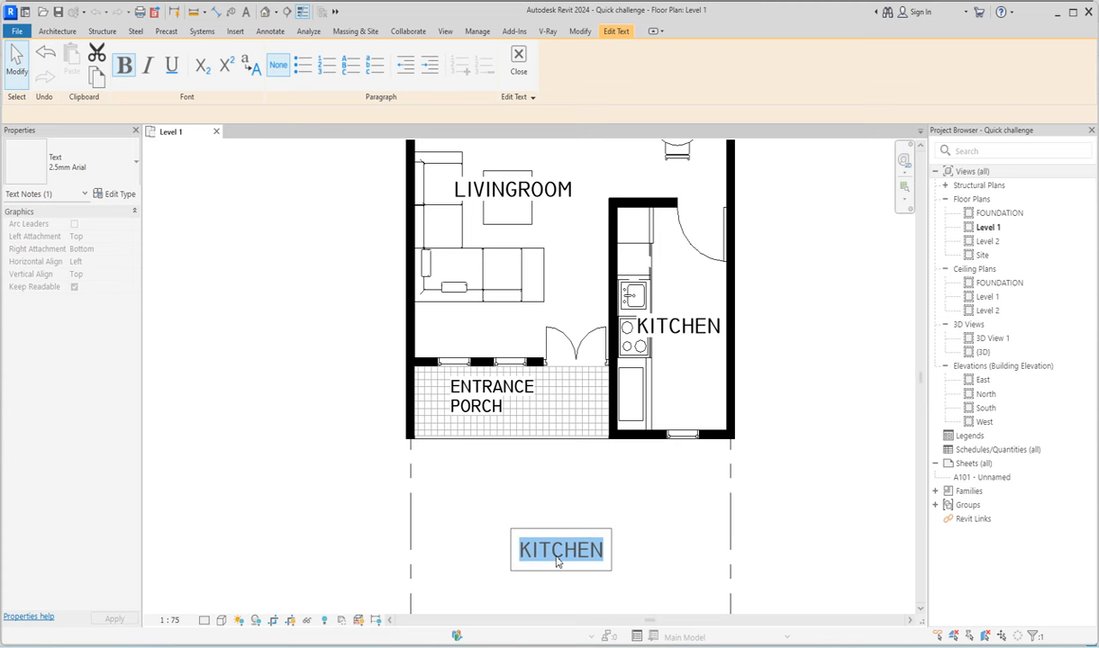
type("APERT")
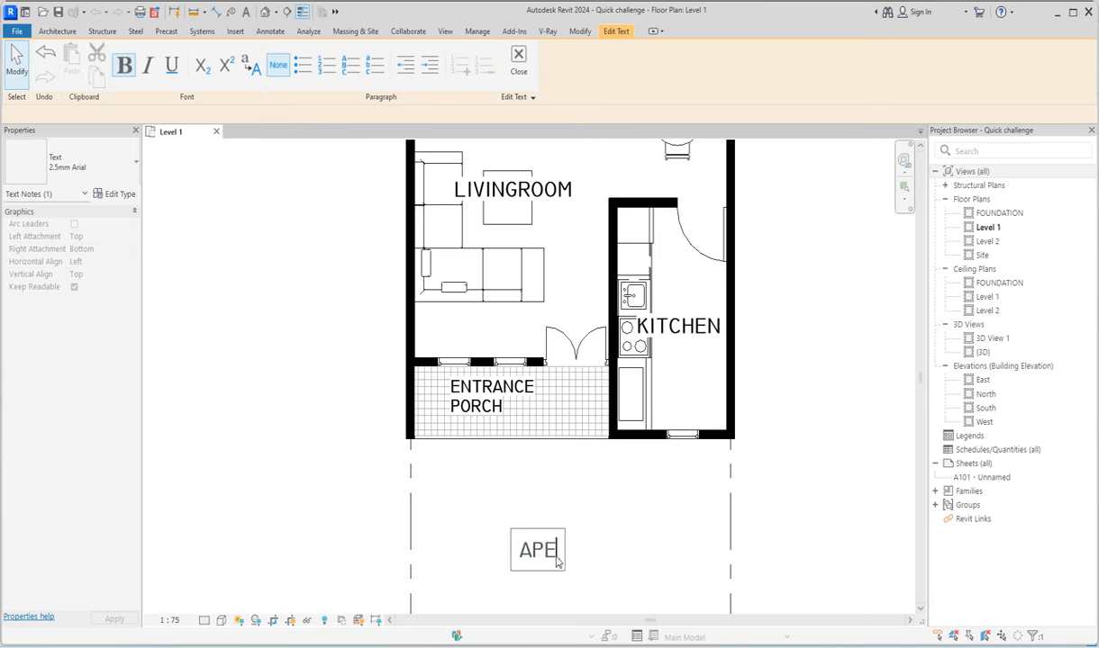
key("BackSpace")
key("BackSpace")
key("BackSpace")
type("ARTMEN")
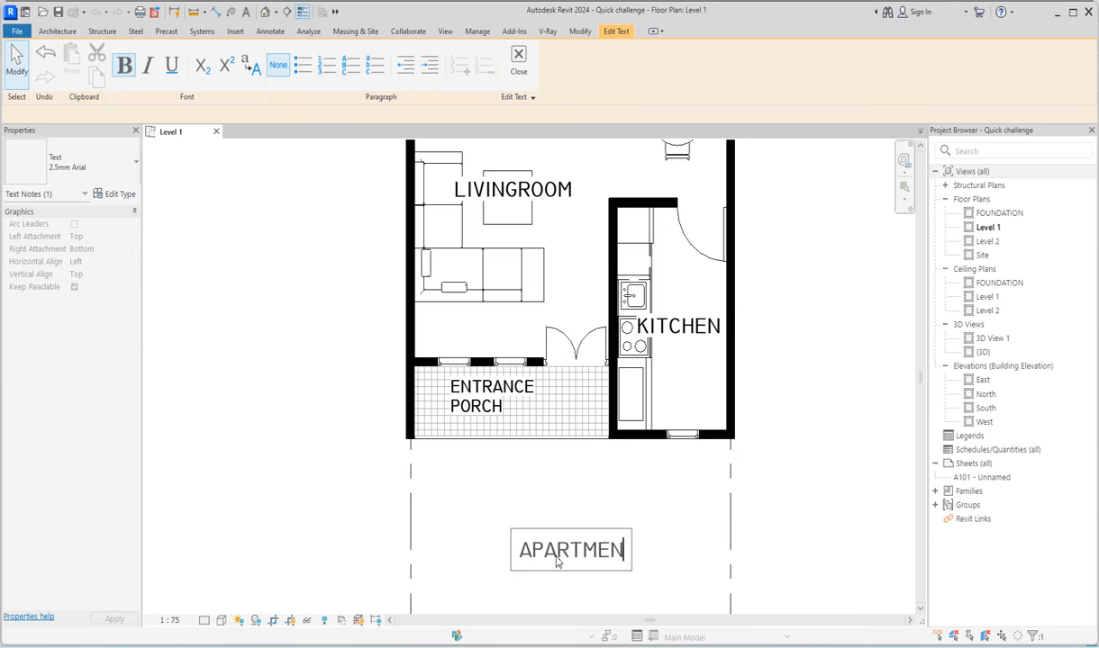
type("T I")
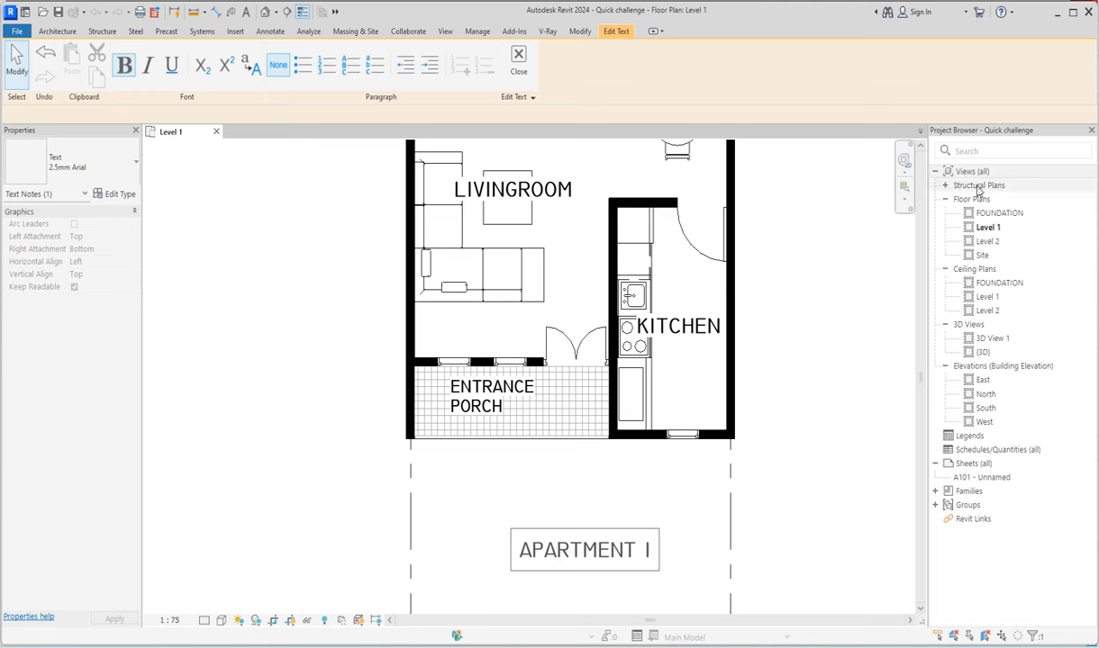
key("BackSpace")
type("ONE")
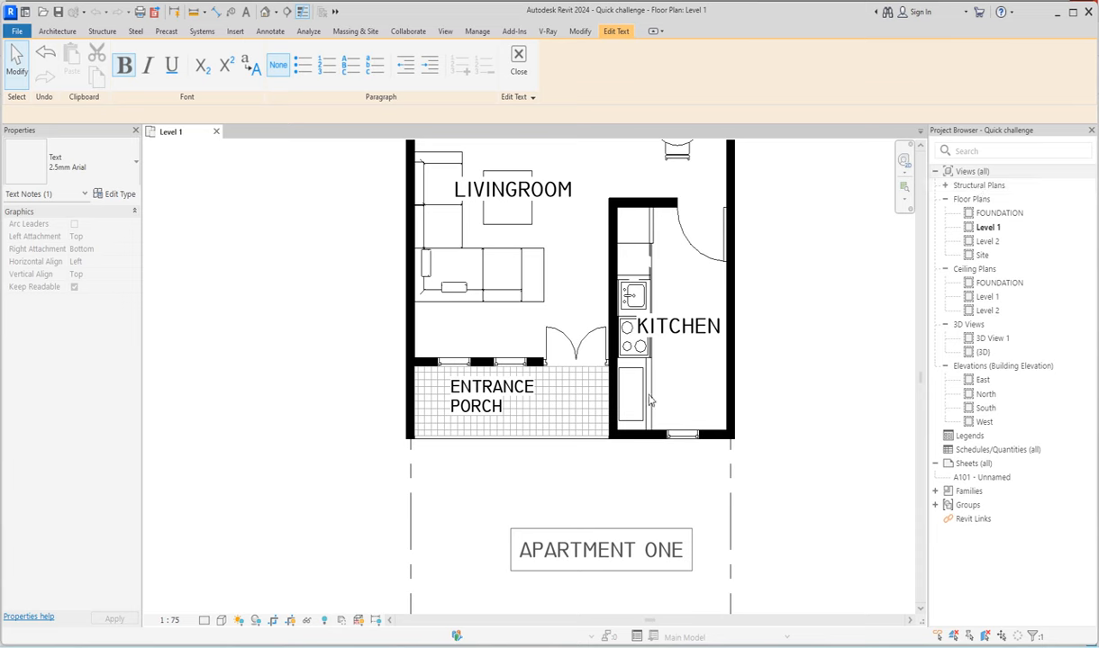
left_click(581, 450)
Step: Move the APARTMENT ONE note slightly down and left so it sits centred between grids 1 and 2
scroll(417, 289, "down", 3)
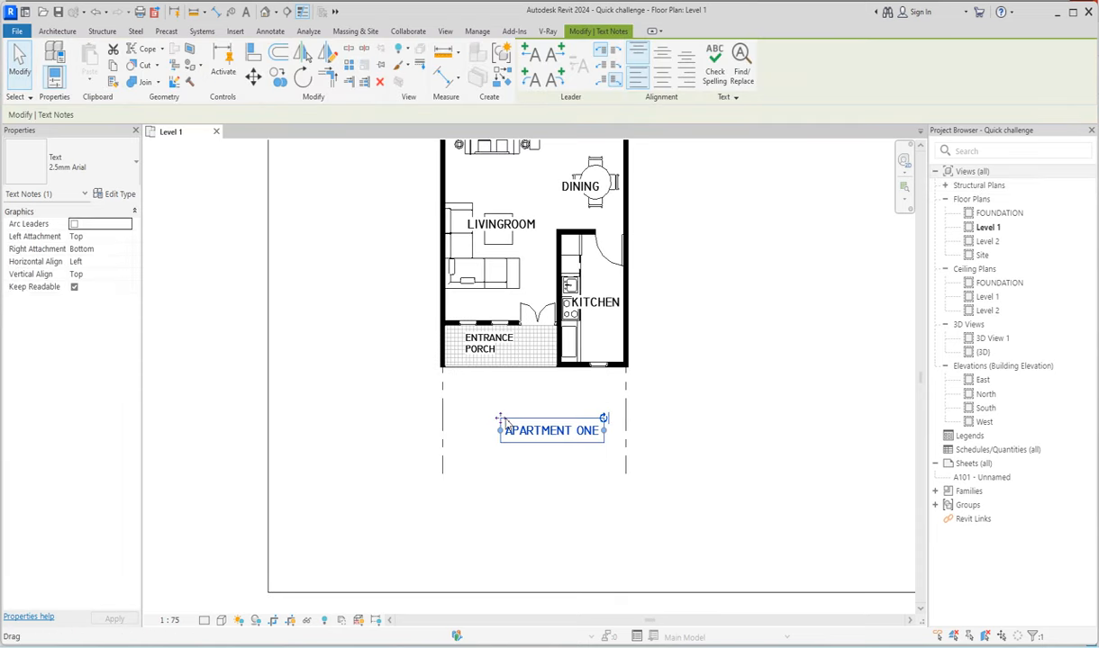
left_click_drag(497, 420, 480, 439)
left_click(645, 403)
Step: Copy the whole apartment with grid 2 and the APARTMENT ONE note twice, from grid 1 onto grid 2 and grid 3, at 5850 mm spacing
scroll(438, 526, "down", 3)
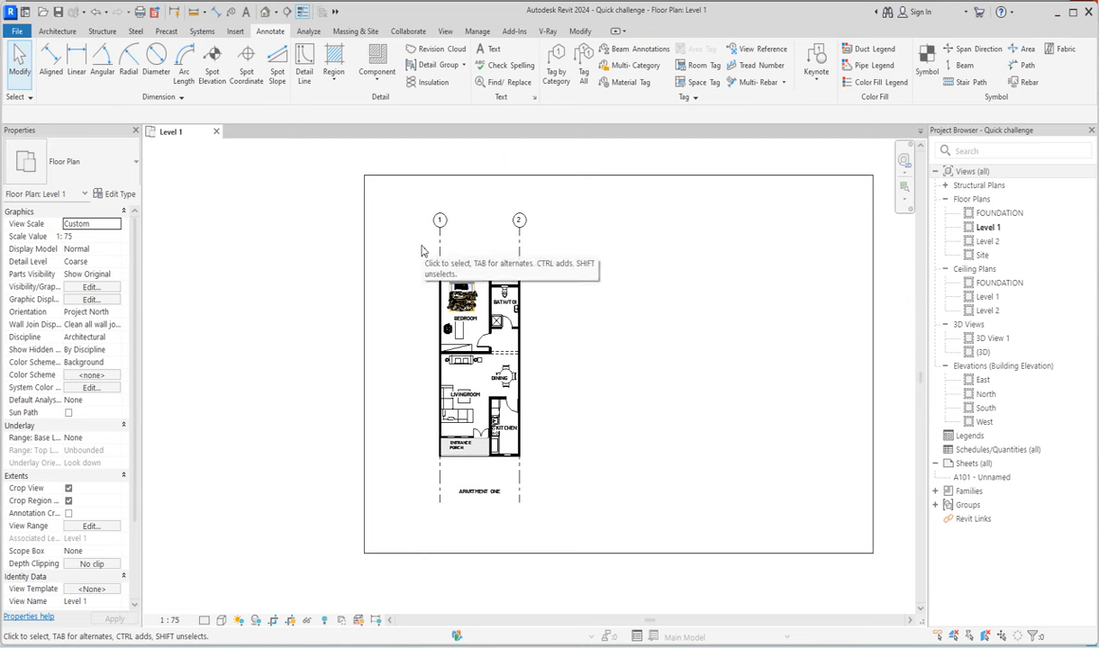
left_click_drag(396, 225, 543, 461)
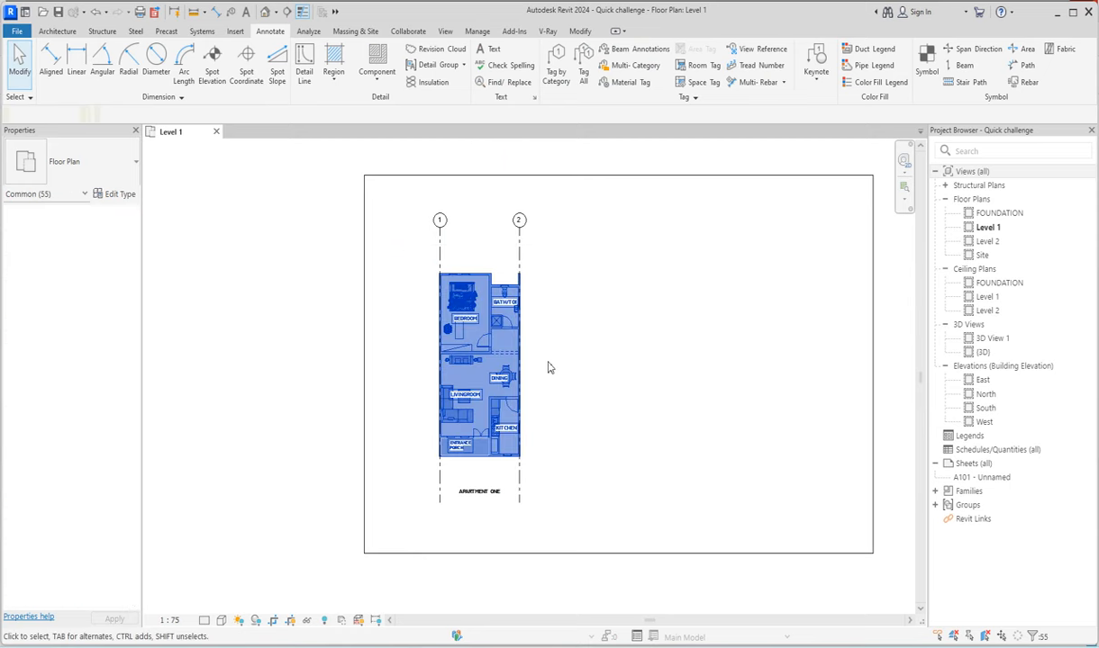
left_click(516, 240, "ctrl")
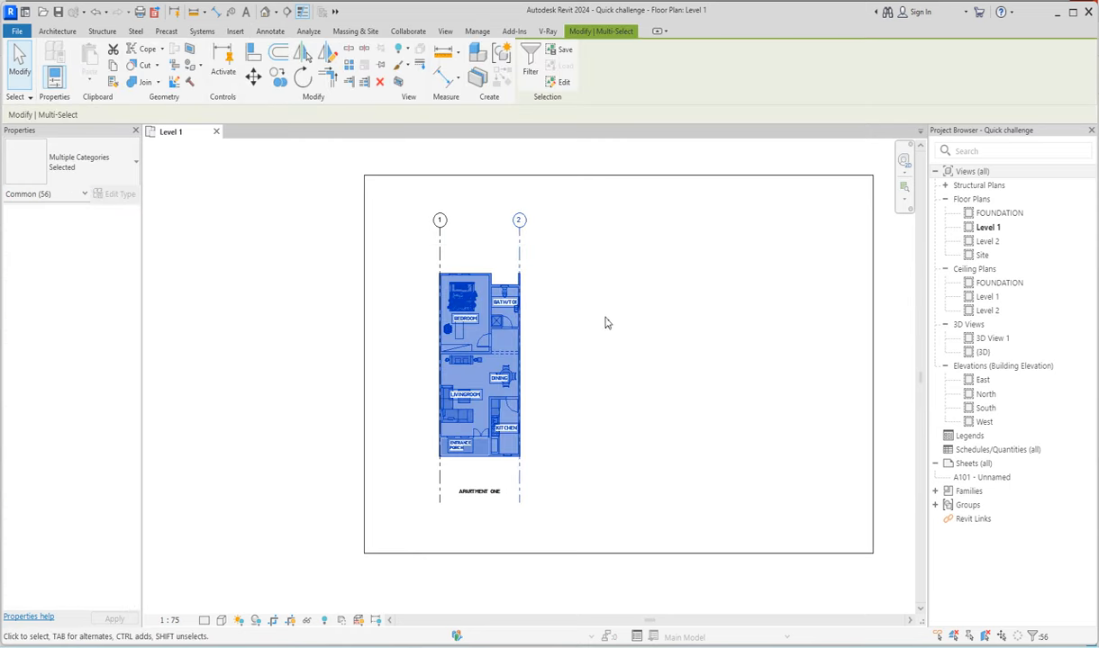
scroll(598, 315, "up", 2)
scroll(596, 315, "down", 1)
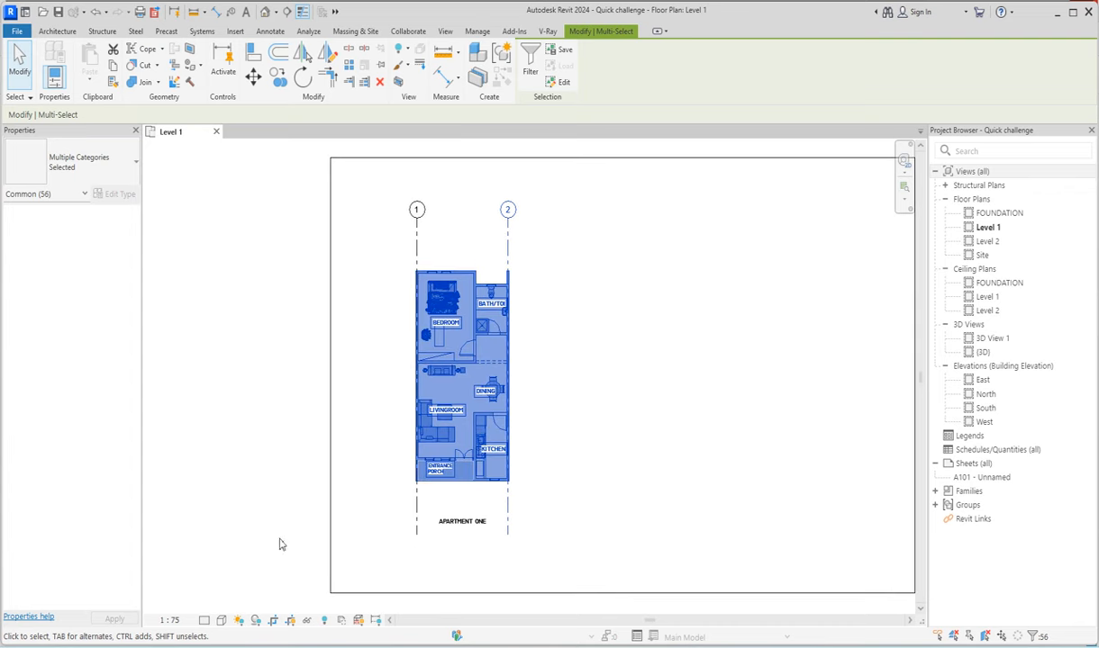
left_click(455, 525, "ctrl")
left_click(281, 81)
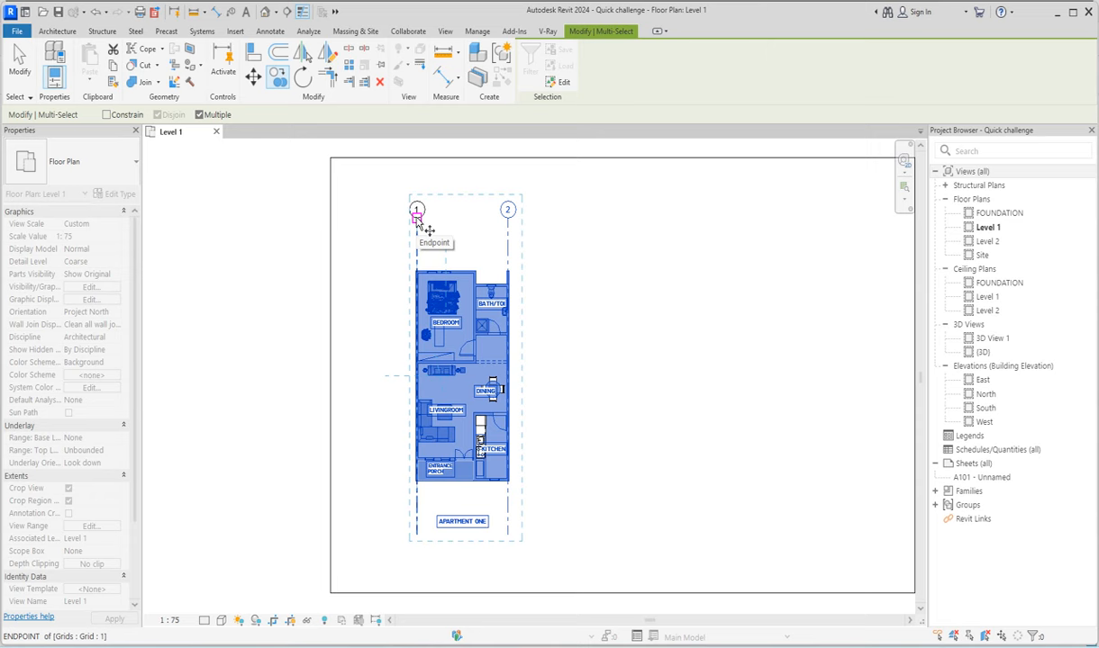
left_click(416, 218)
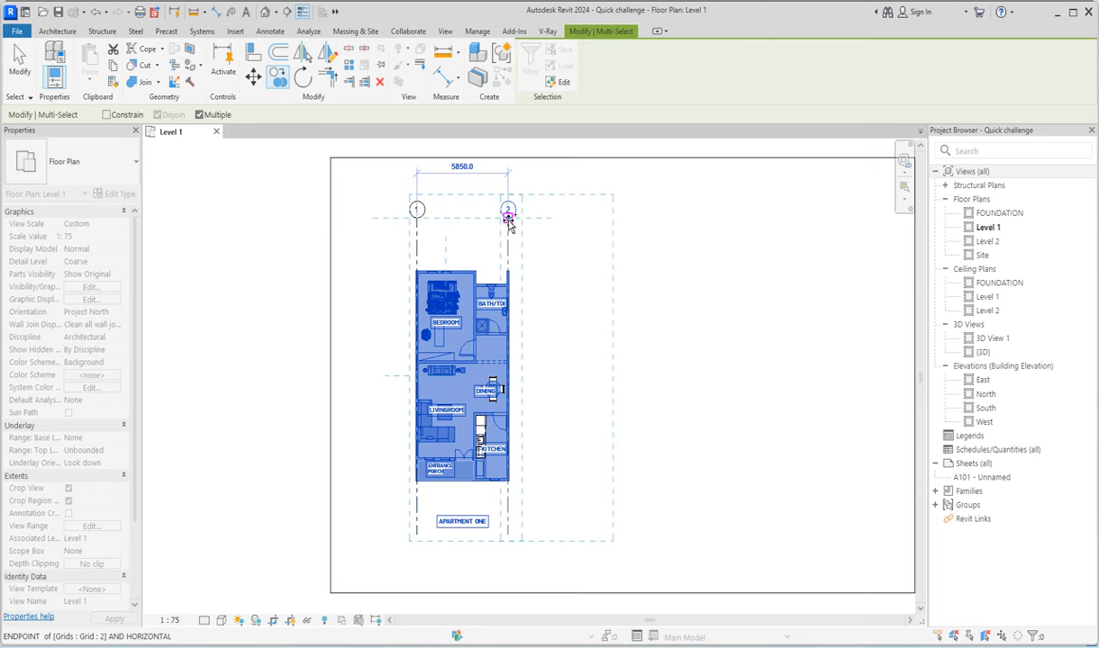
left_click(508, 218)
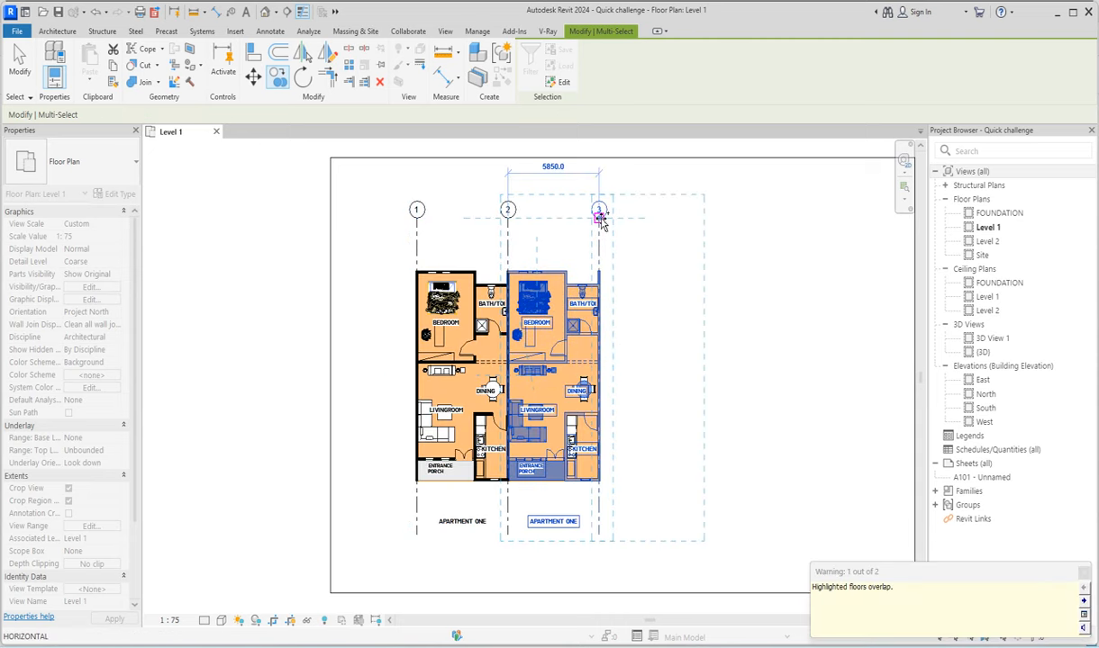
left_click(599, 218)
key("Escape")
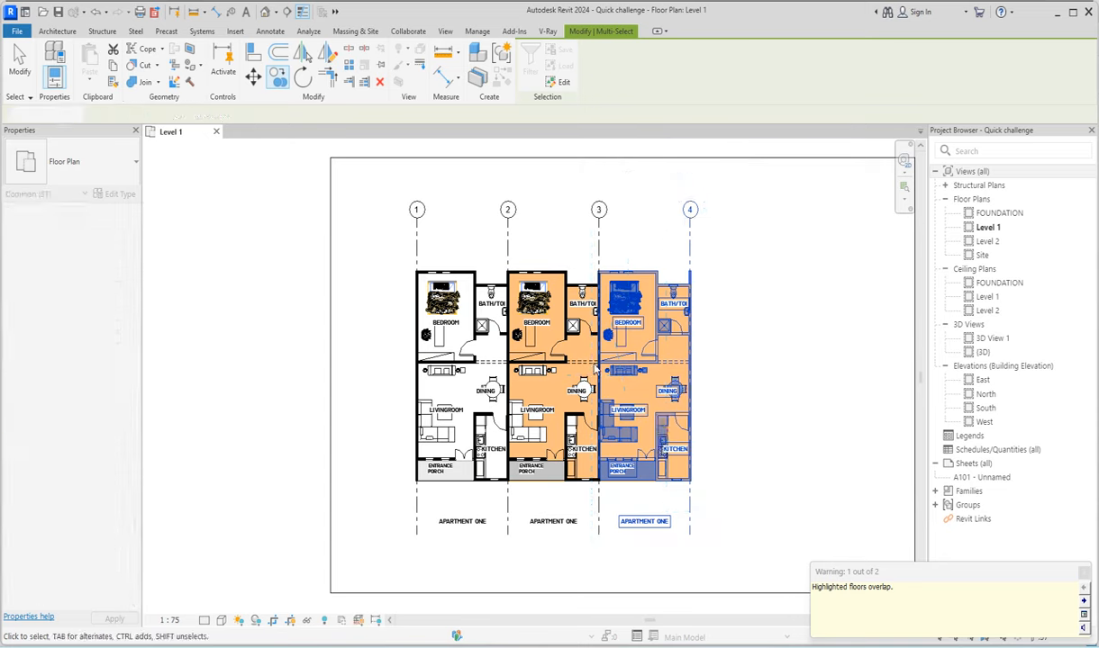
scroll(581, 427, "up", 5)
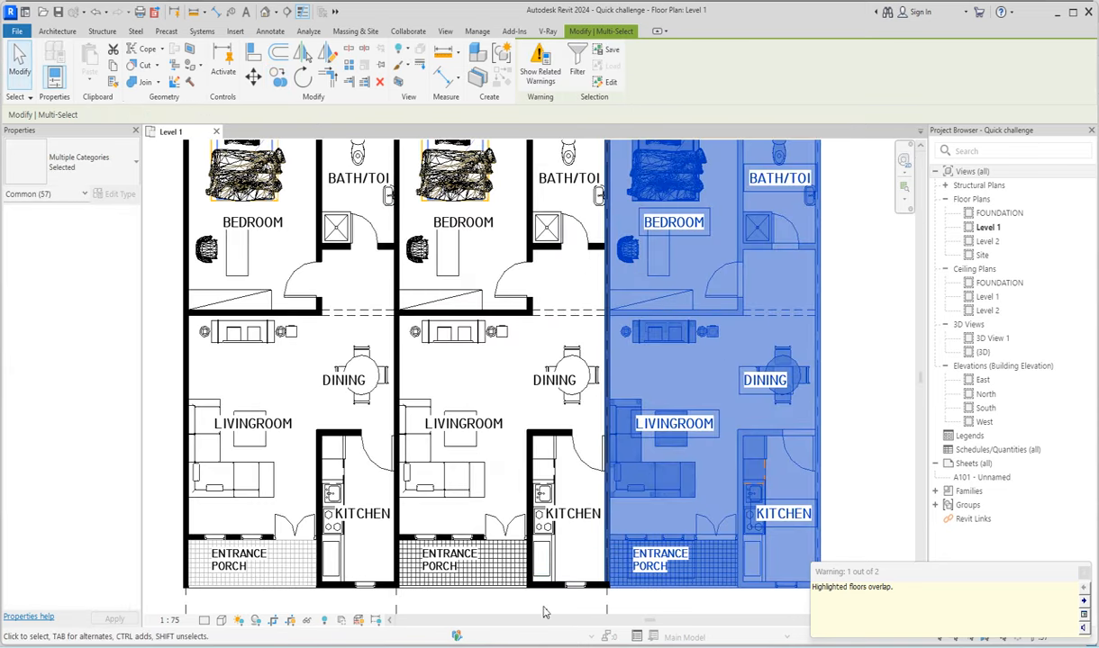
key("Escape")
Step: Check the party walls on grids 3 and 2 for overlaps
left_click(606, 507)
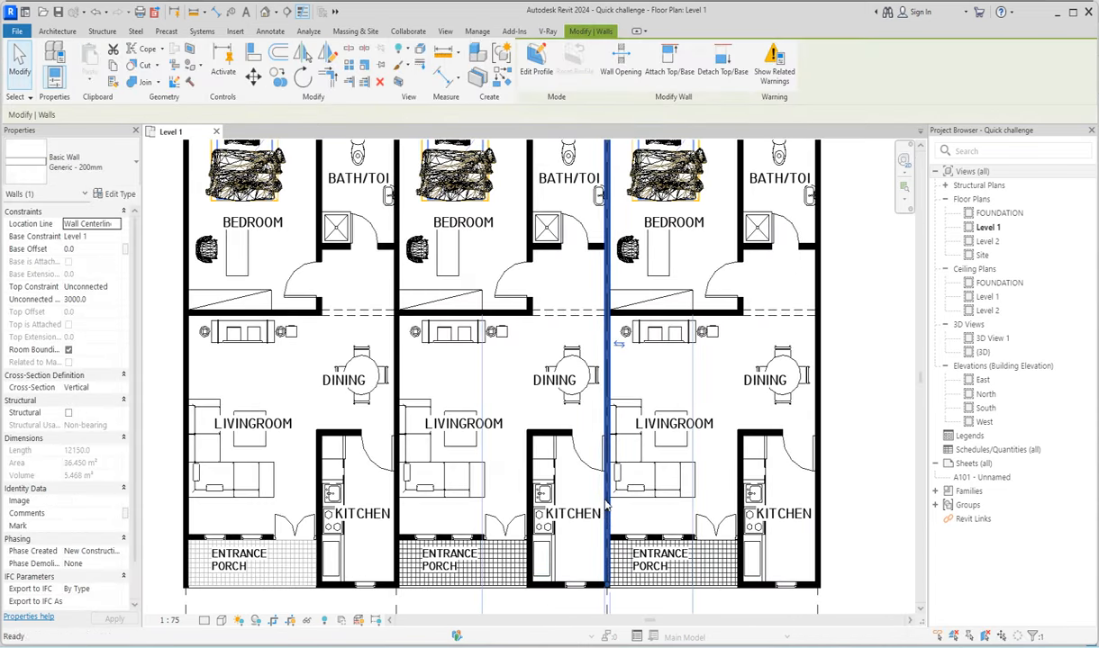
key("Escape")
left_click(401, 525)
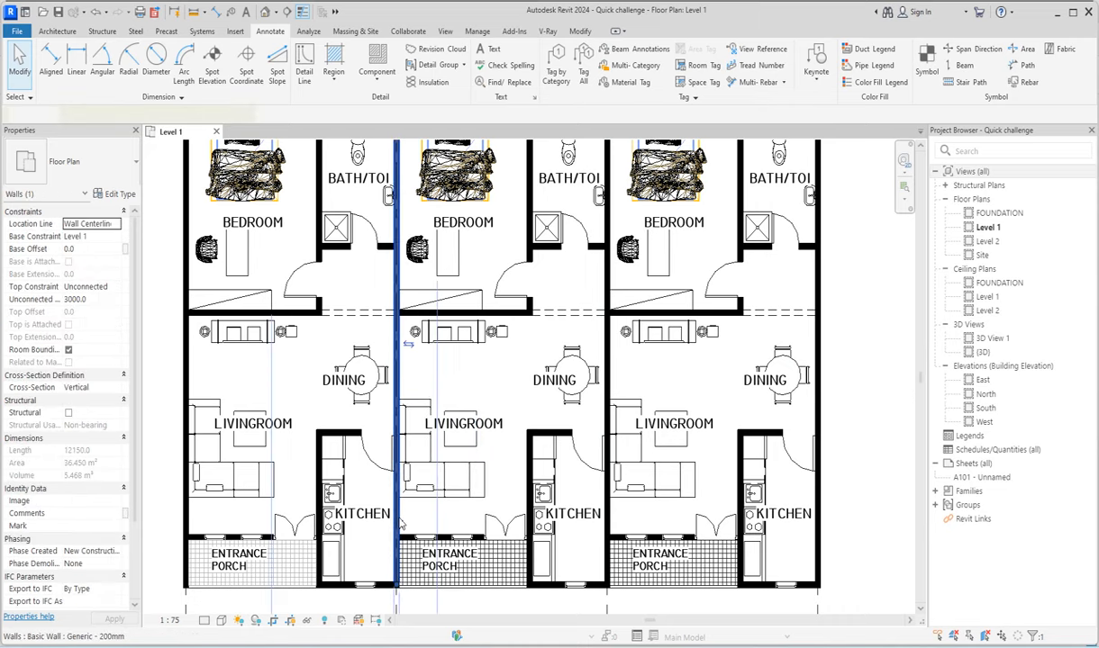
key("Escape")
scroll(410, 534, "down", 1)
scroll(410, 534, "down", 3)
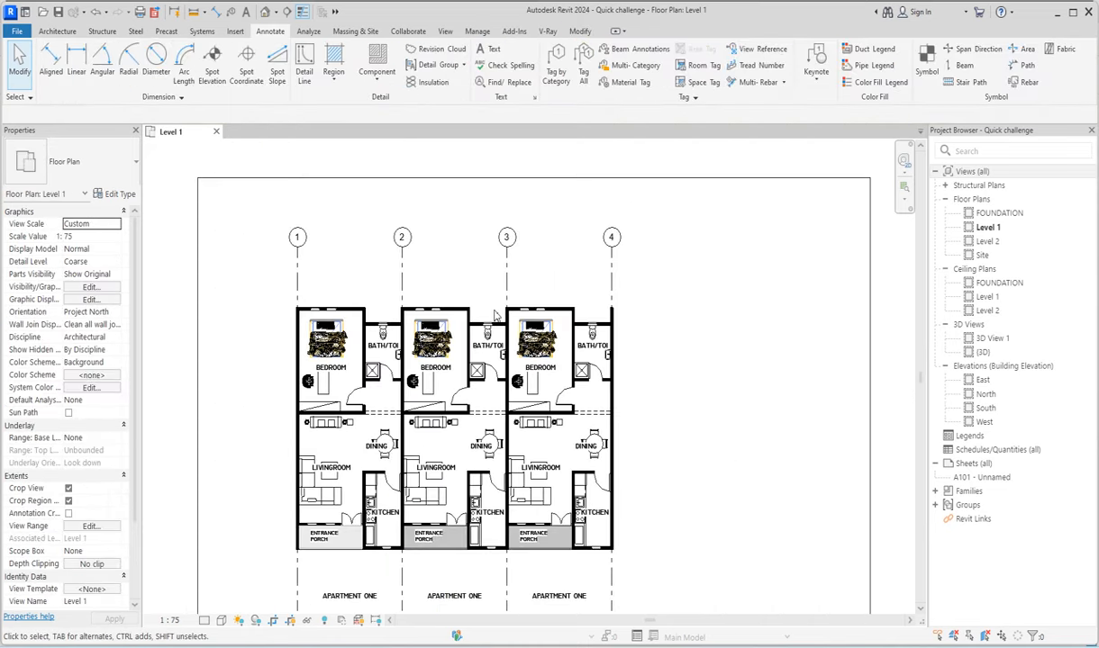
Step: Delete the duplicated floors of the third and second apartments
scroll(568, 566, "up", 3)
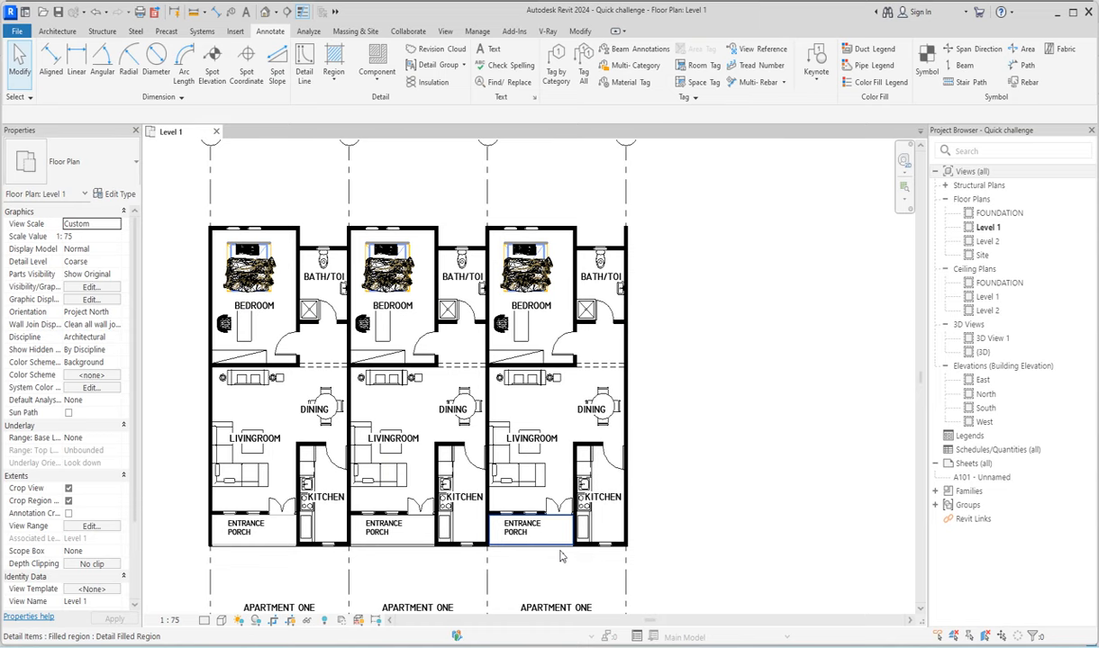
left_click(562, 551)
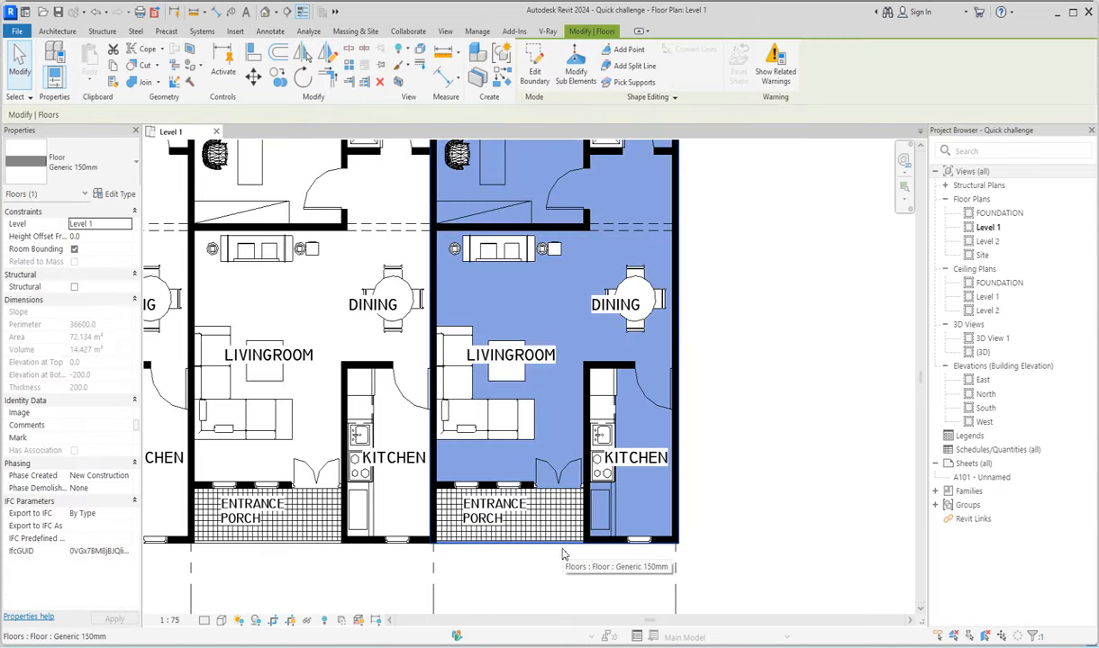
key("Delete")
scroll(240, 552, "down", 2)
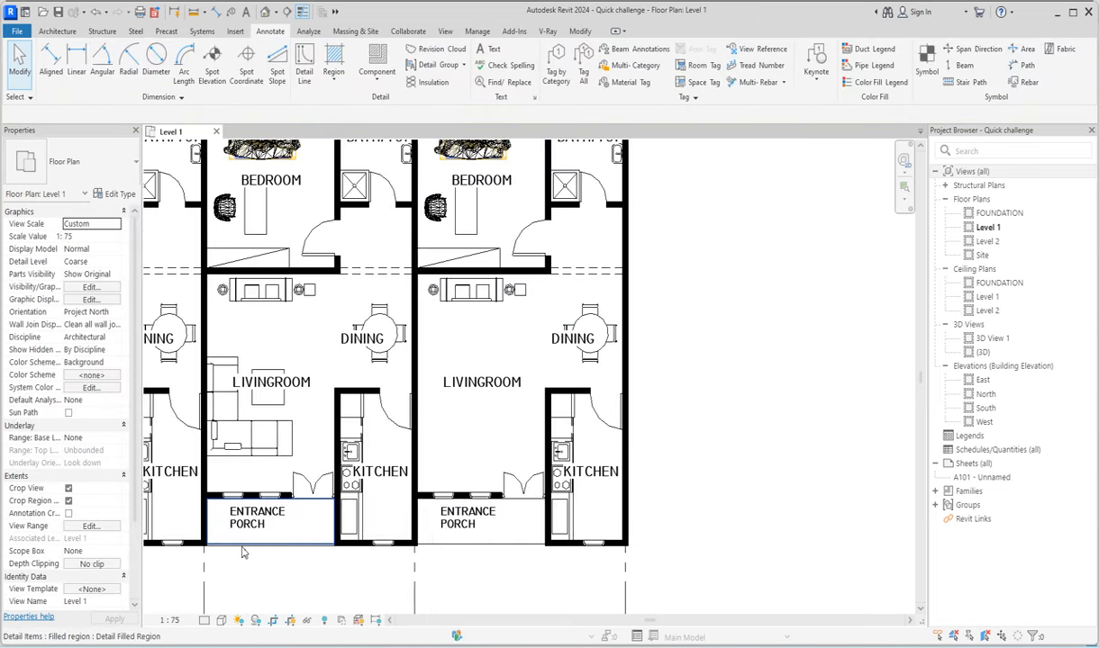
scroll(234, 554, "up", 3)
left_click(234, 551)
key("Delete")
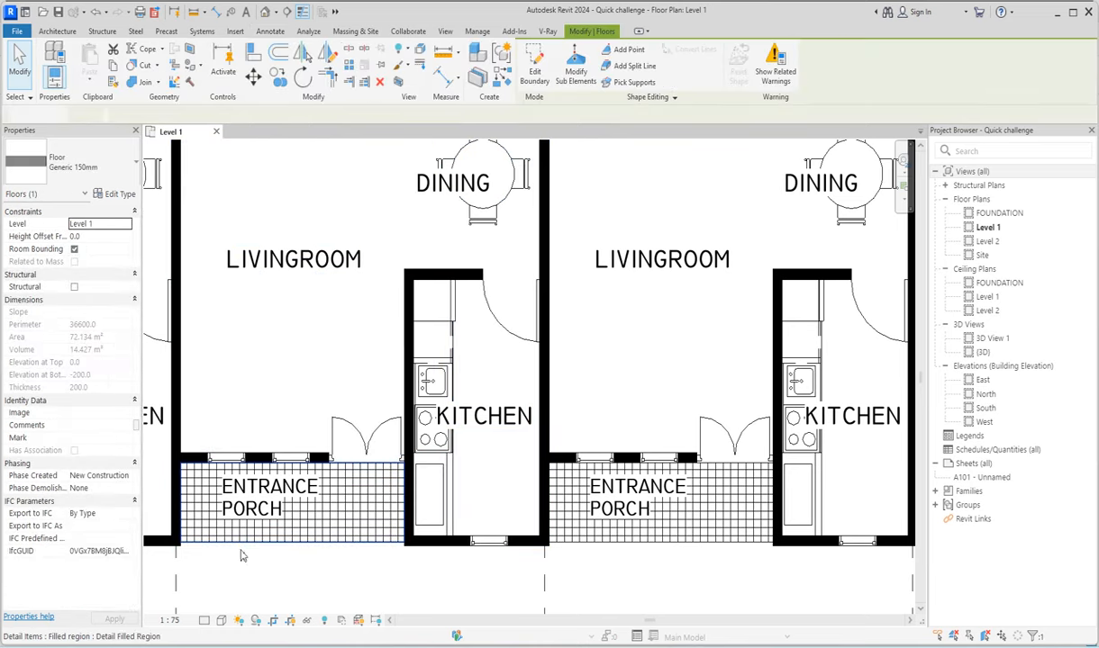
scroll(234, 551, "down", 2)
scroll(234, 551, "down", 3)
Step: Edit the first apartment's floor boundary and copy its three stepped upper edge lines onto the second and third apartments
scroll(234, 551, "up", 2)
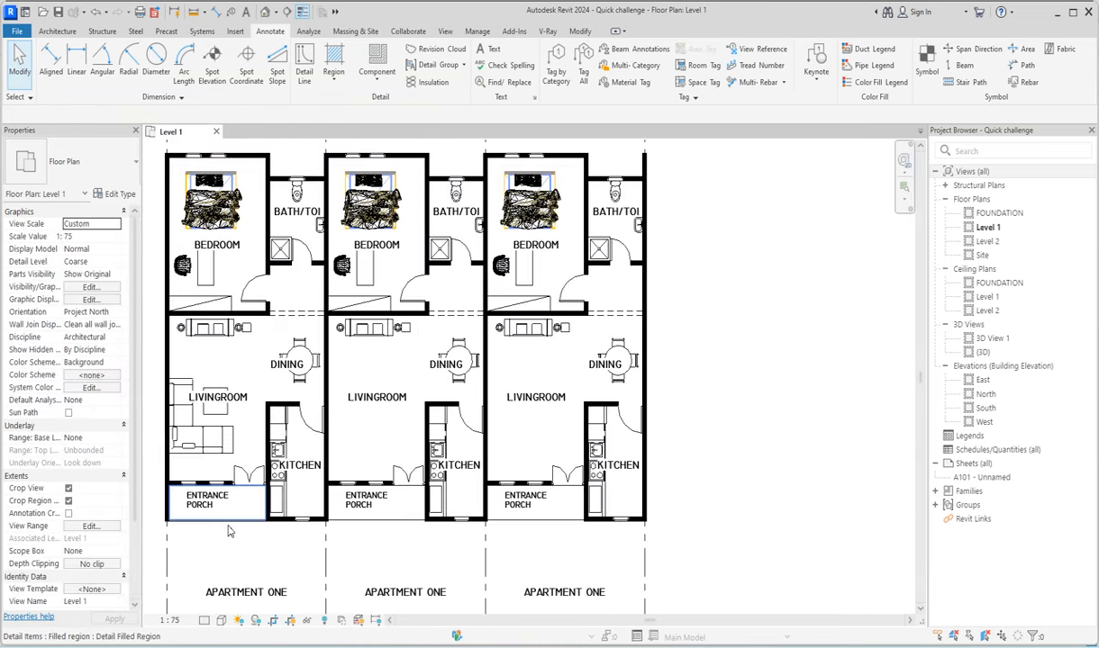
scroll(236, 527, "up", 3)
left_click(237, 524)
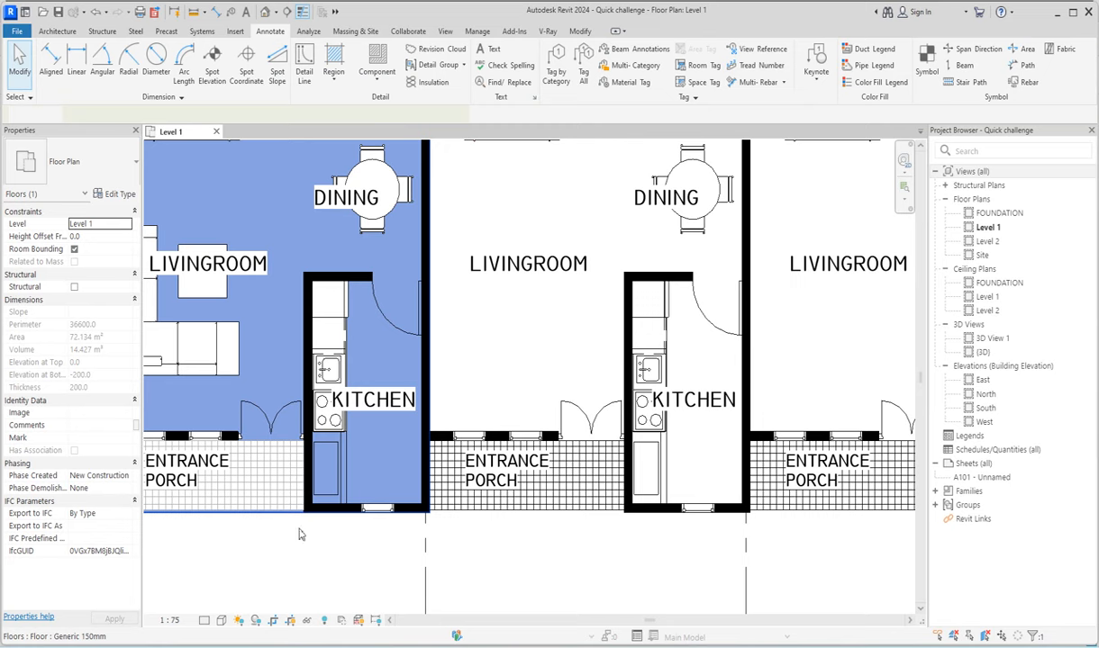
scroll(260, 528, "down", 3)
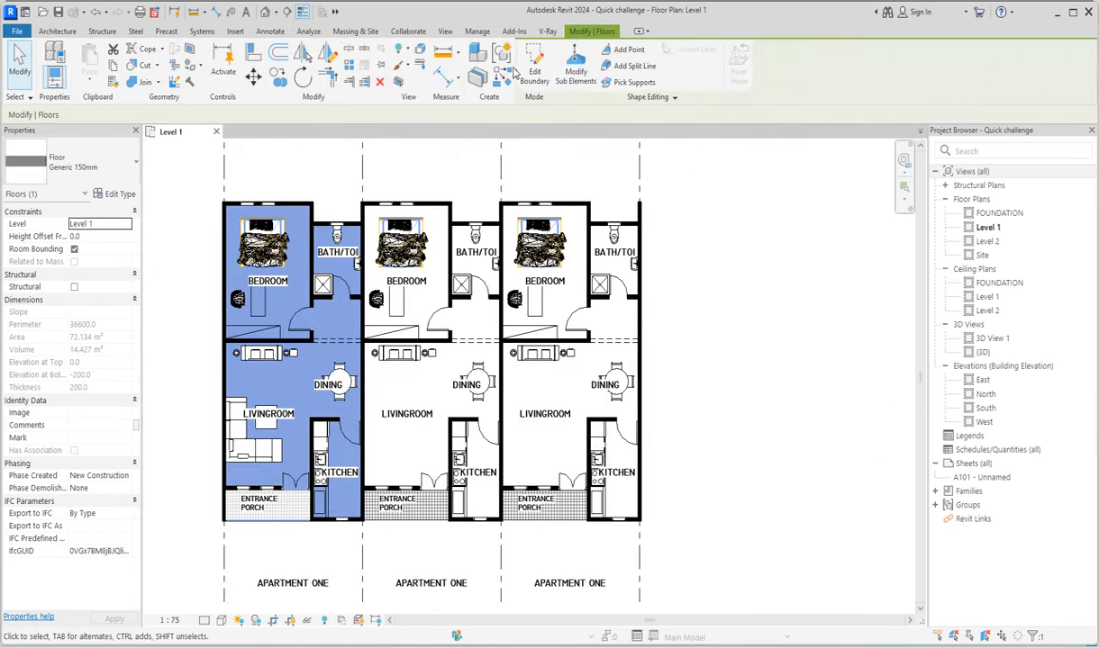
left_click(533, 70)
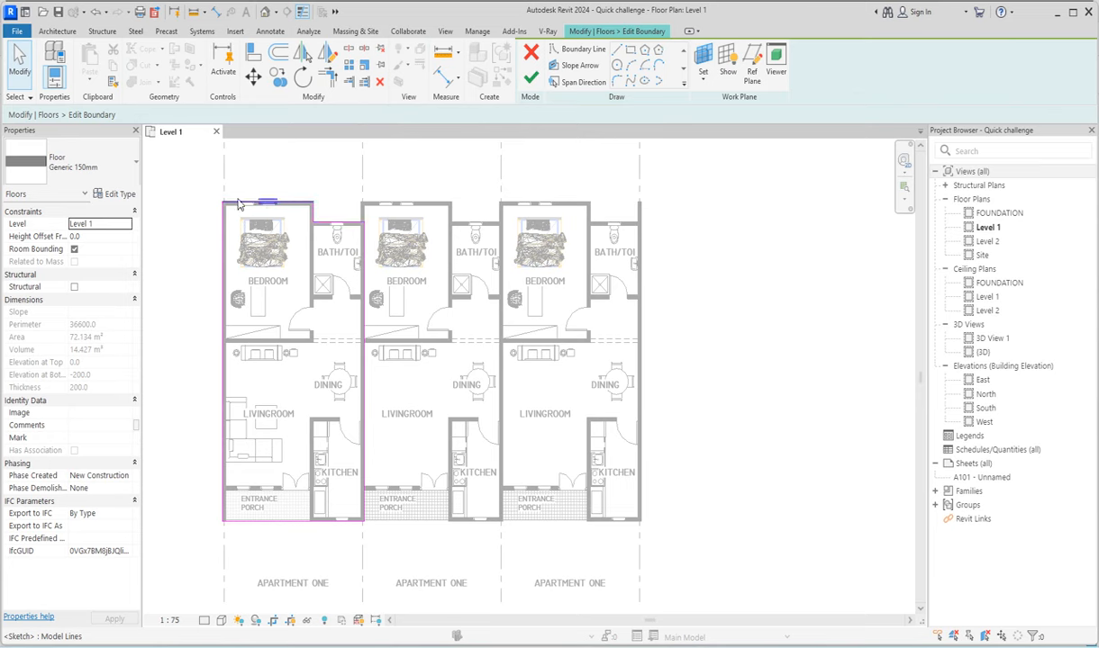
left_click_drag(202, 194, 378, 239)
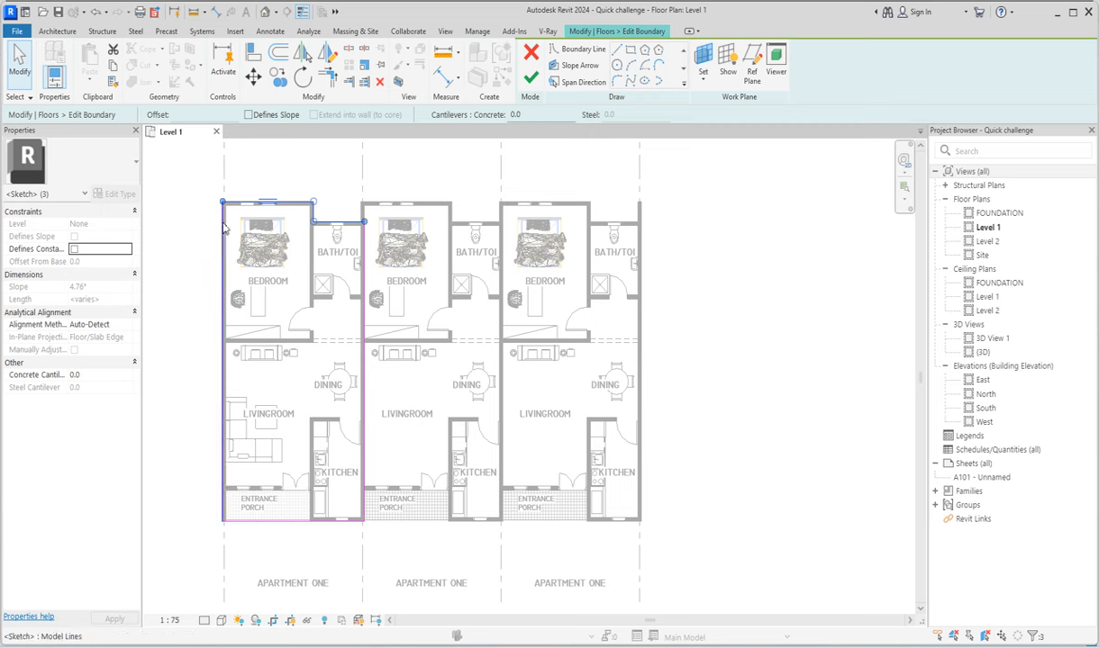
left_click(276, 79)
left_click(220, 165)
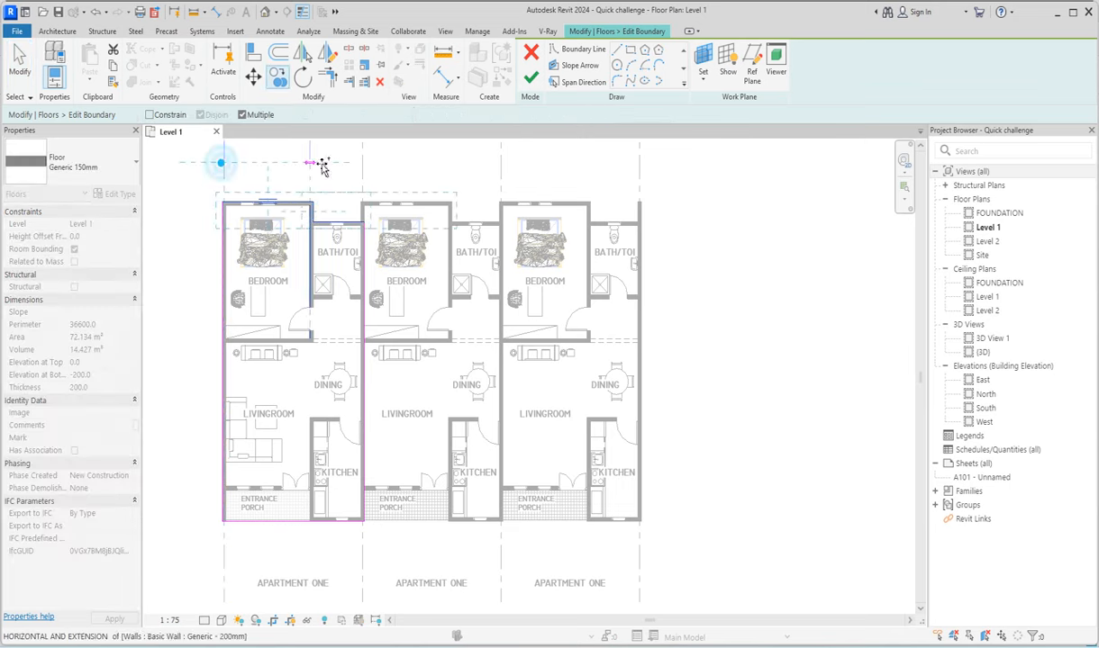
left_click(366, 168)
left_click(498, 167)
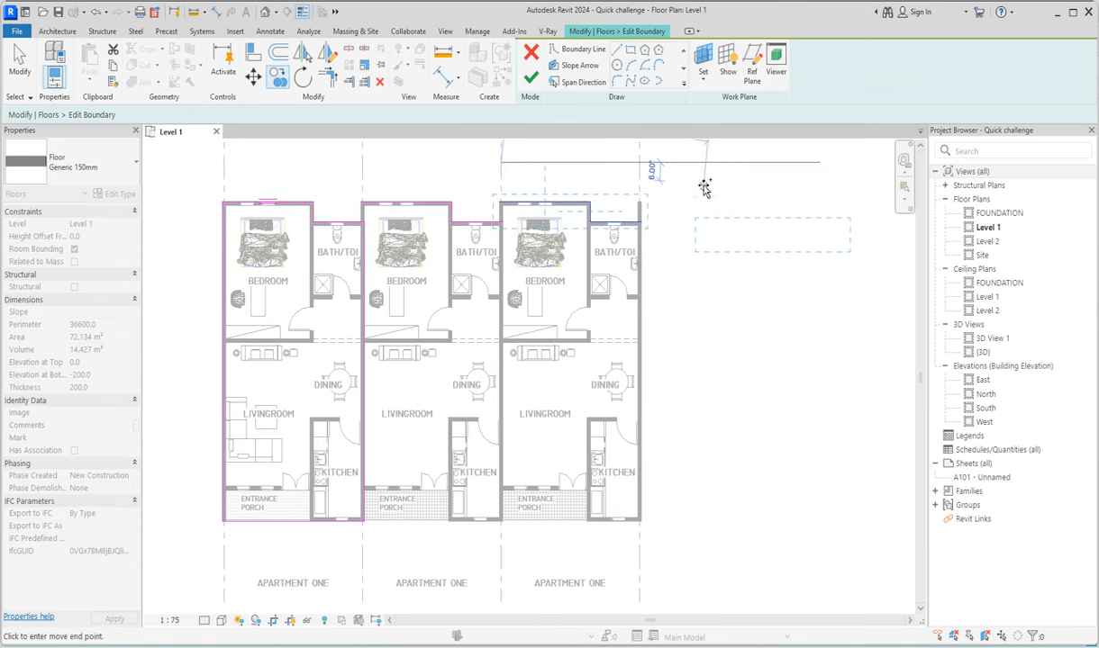
key("Escape")
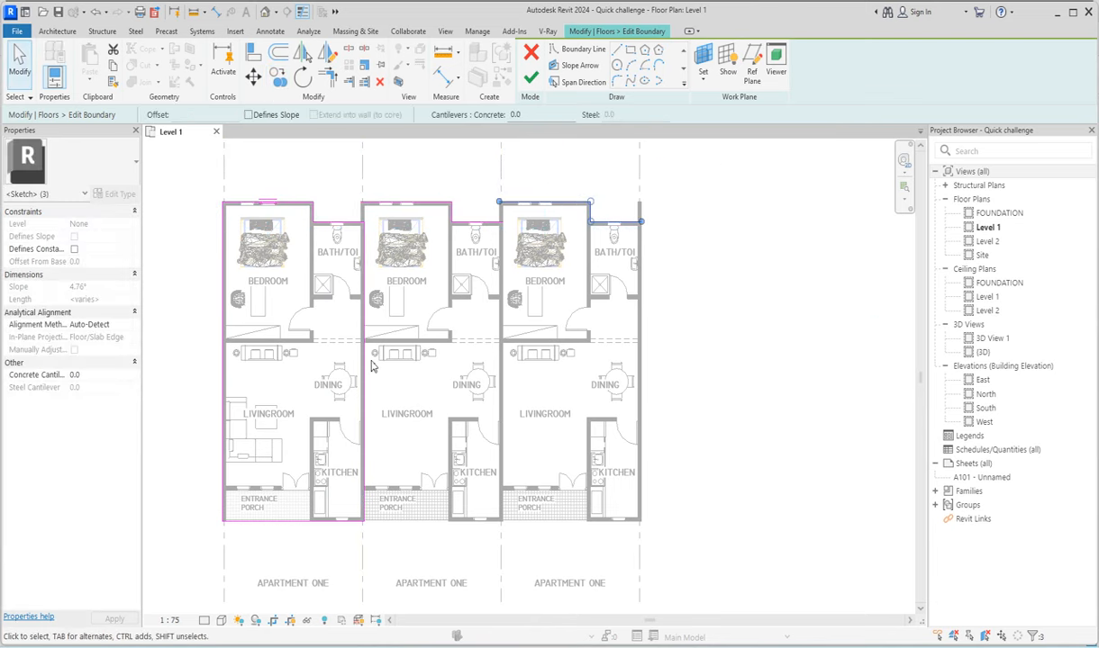
Step: Align the floor boundary line along grid 2 with the outer face of the end wall on grid 4
left_click(253, 51)
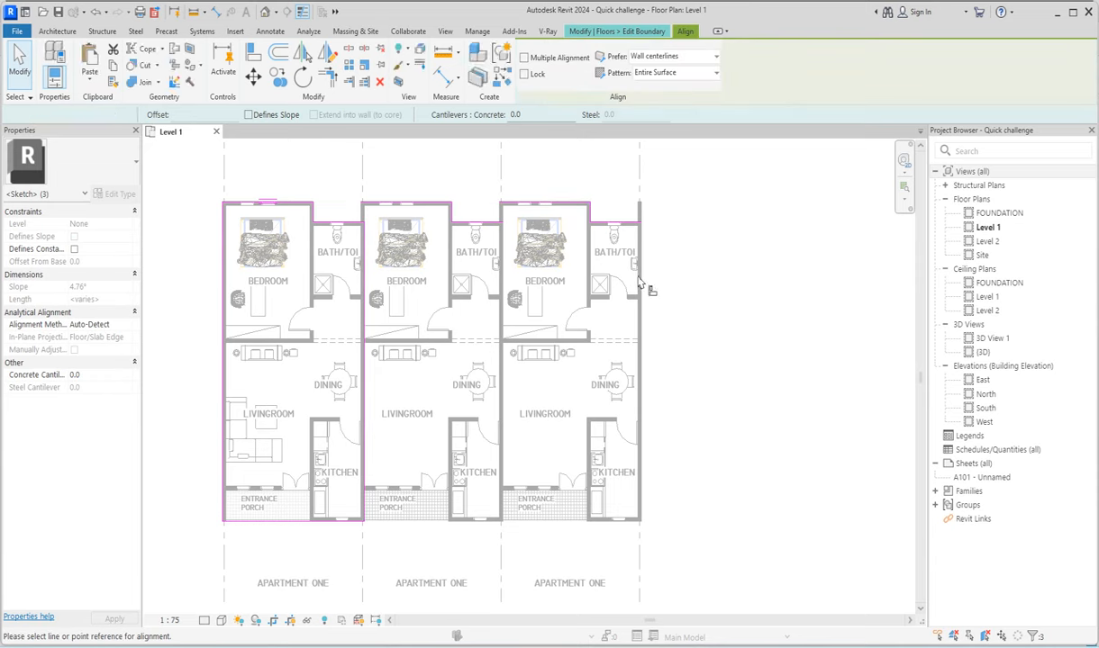
left_click(643, 342)
left_click(367, 385)
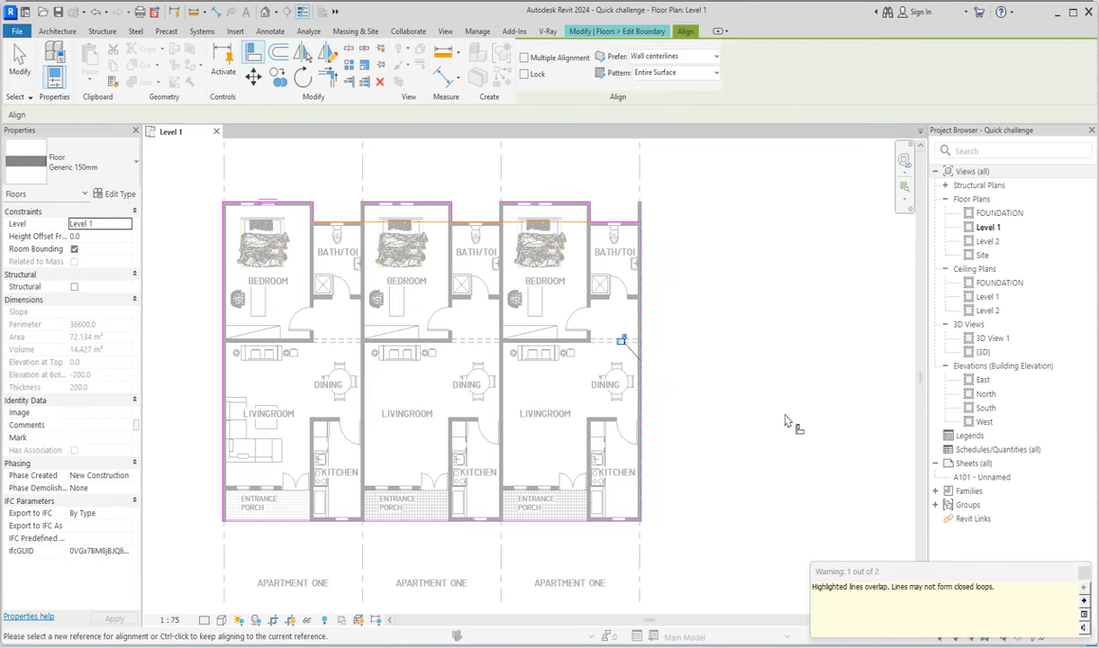
scroll(374, 291, "up", 1)
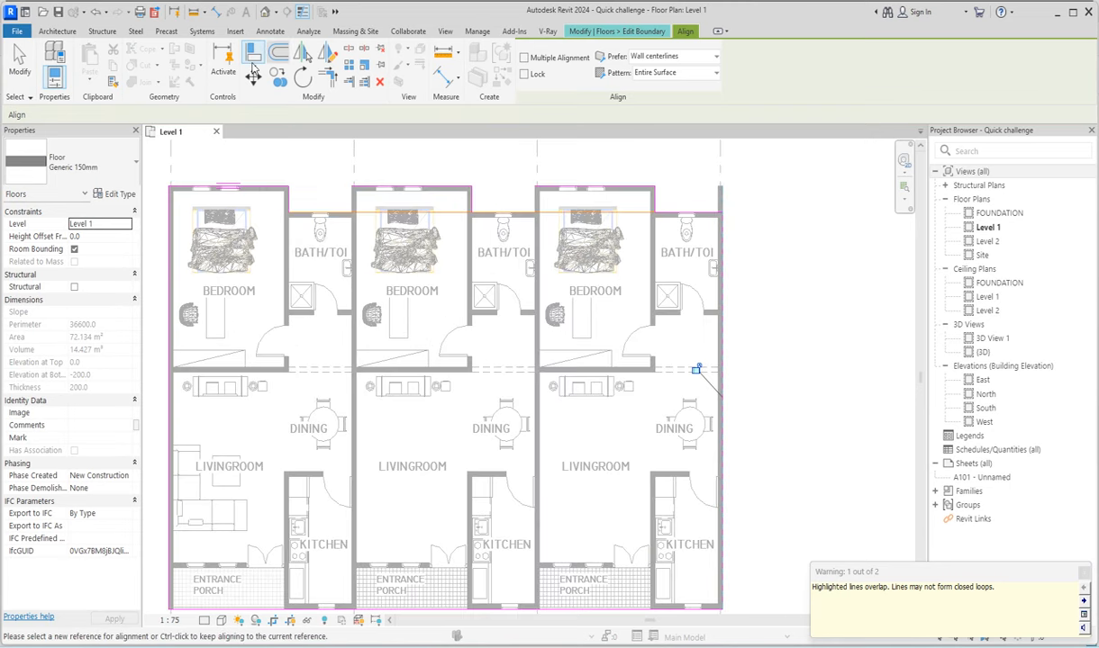
right_click(364, 226)
left_click(403, 241)
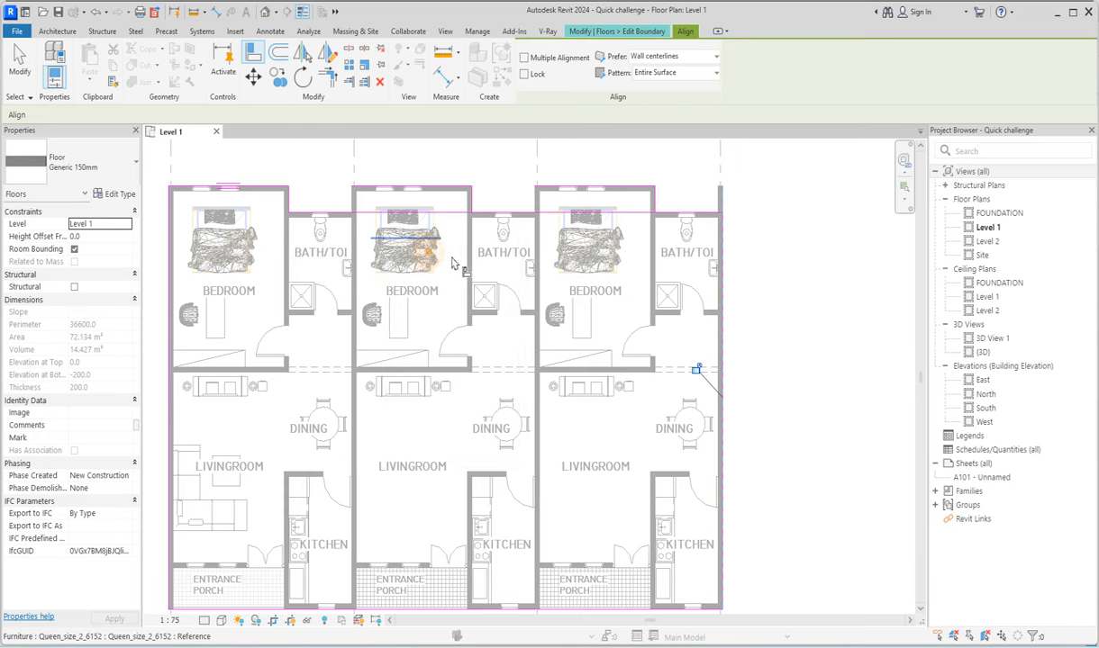
right_click(441, 250)
left_click(455, 255)
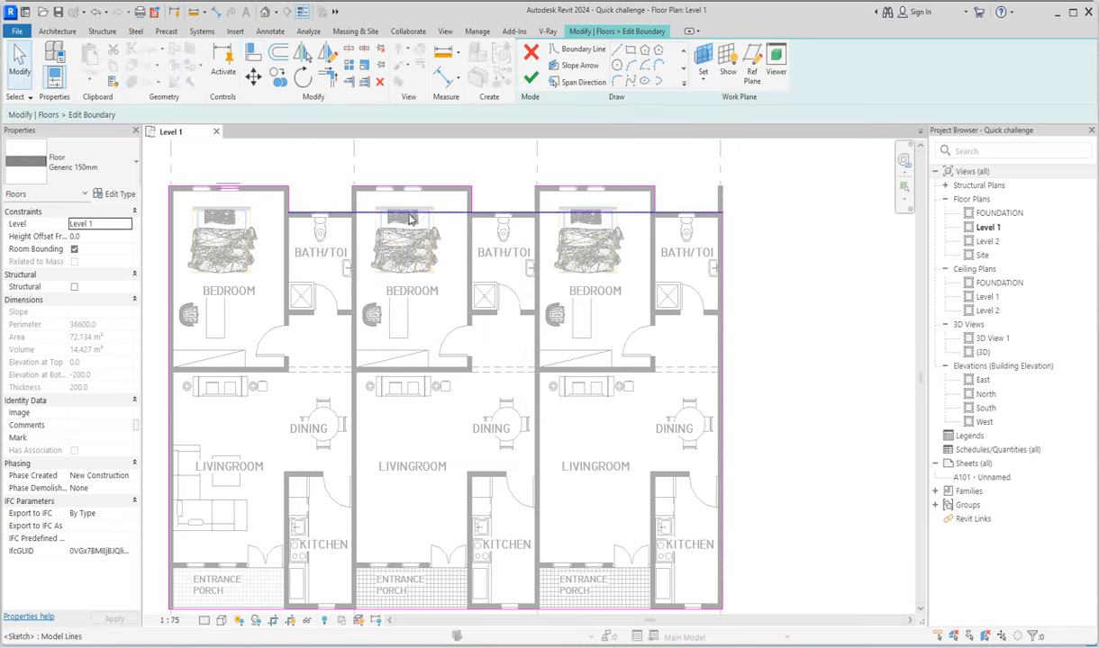
Step: Delete the long overlapping boundary line and draw replacement lines above the first bathroom and 775 mm up to the second bedroom's corner
left_click(429, 215)
key("Delete")
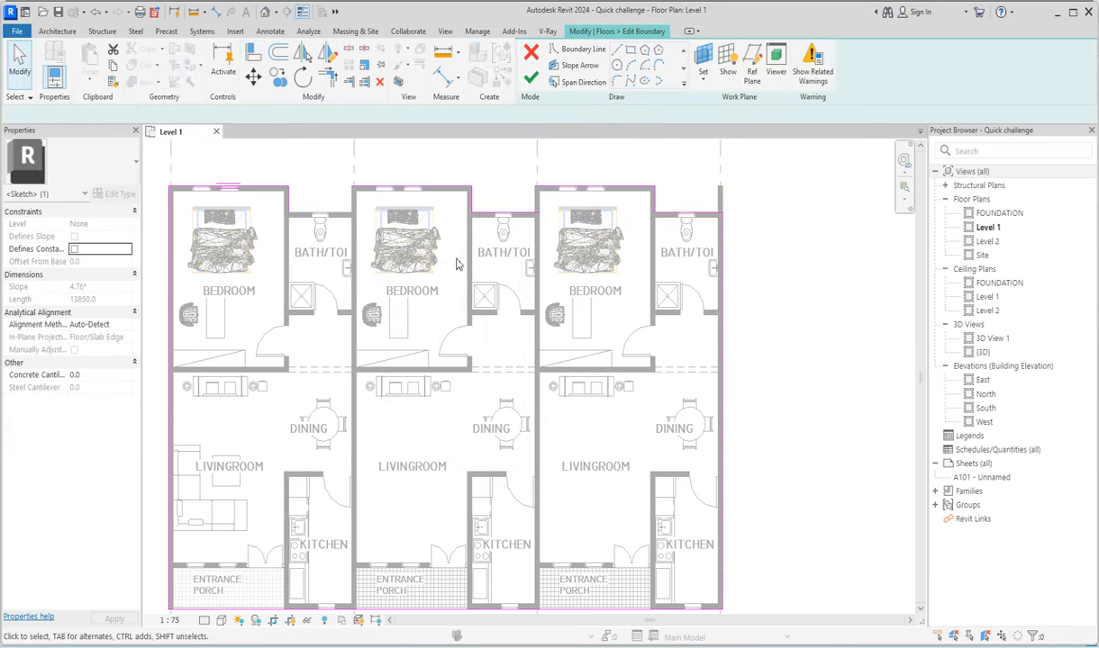
left_click(618, 51)
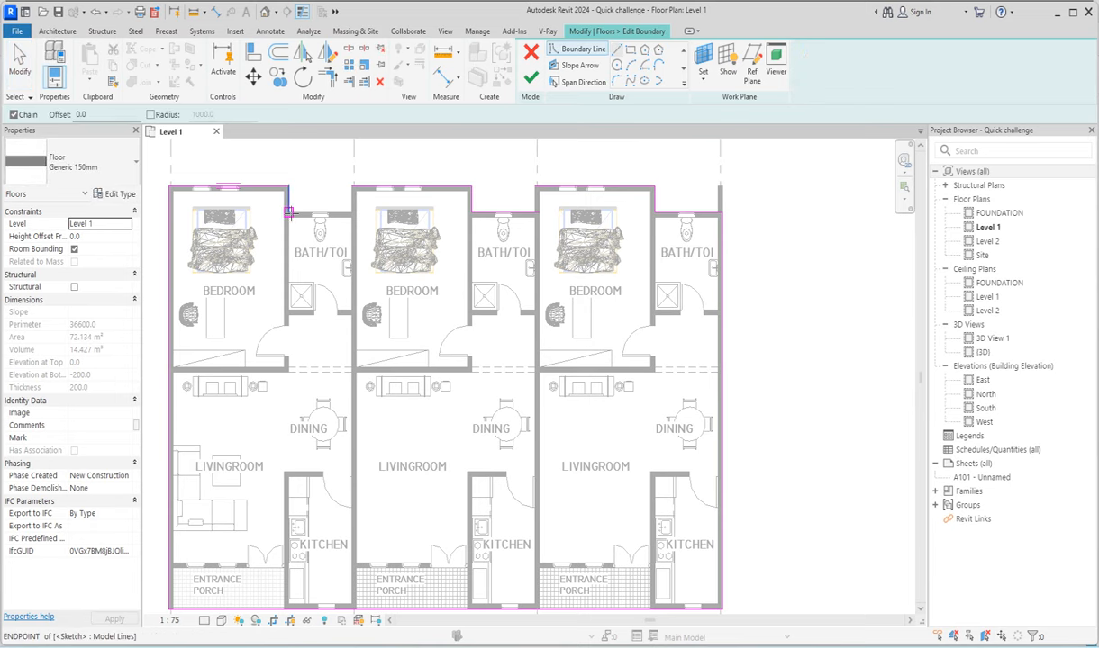
left_click(290, 212)
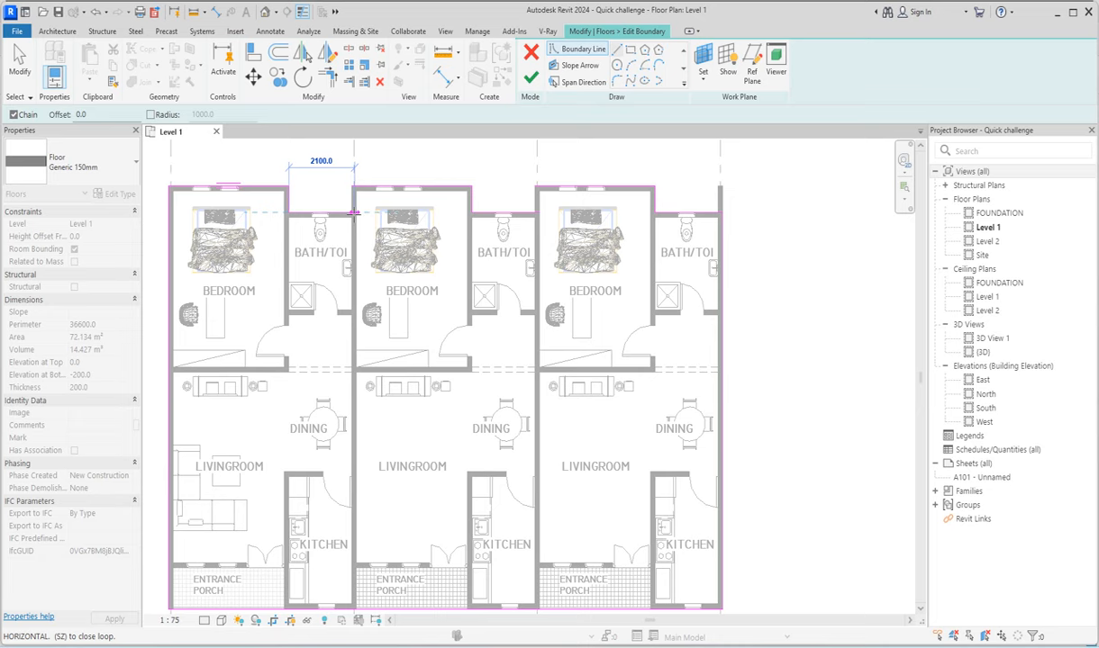
scroll(354, 213, "up", 2)
left_click(350, 211)
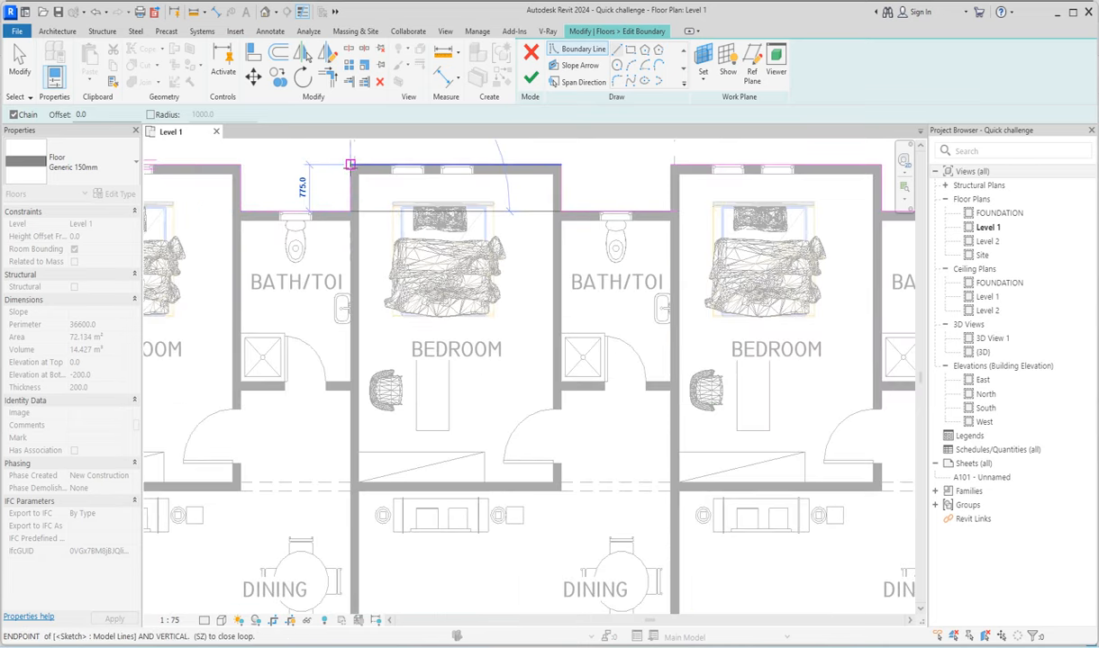
left_click(349, 167)
Step: Draw the boundary line at grid 3 from the third bedroom's upper corner down to the second bathroom's upper edge
scroll(653, 184, "down", 2)
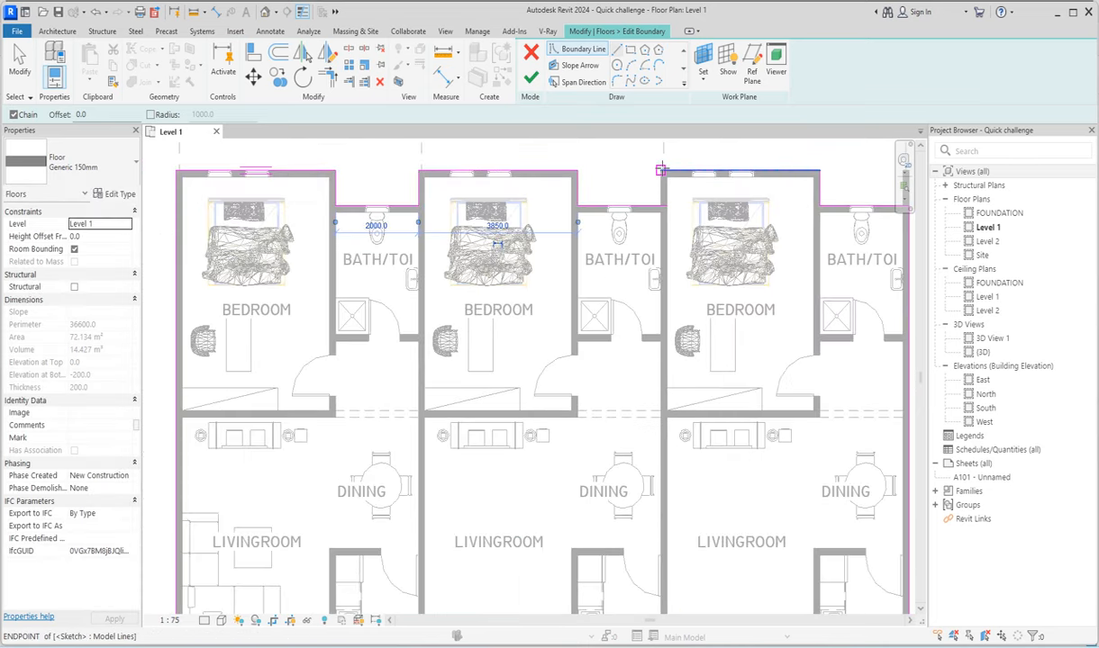
left_click(672, 164)
left_click(659, 205)
Step: Draw boundary lines up the inner face of the projecting end wall on grid 4 and across its upper end
scroll(472, 231, "down", 4)
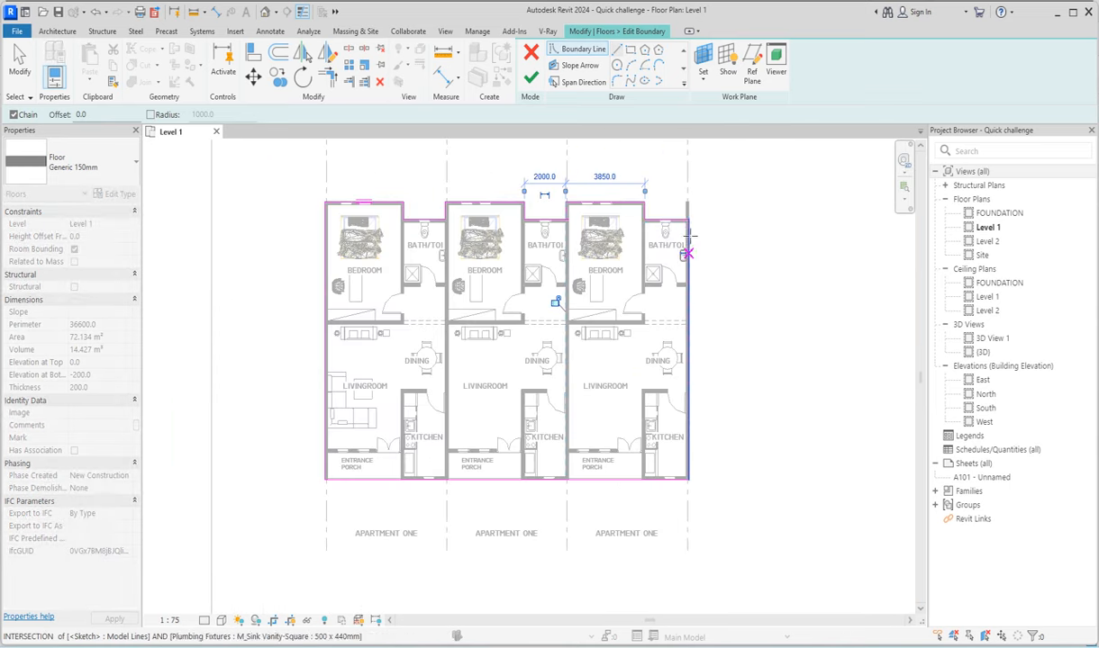
scroll(688, 222, "up", 3)
left_click(689, 221)
scroll(687, 220, "up", 2)
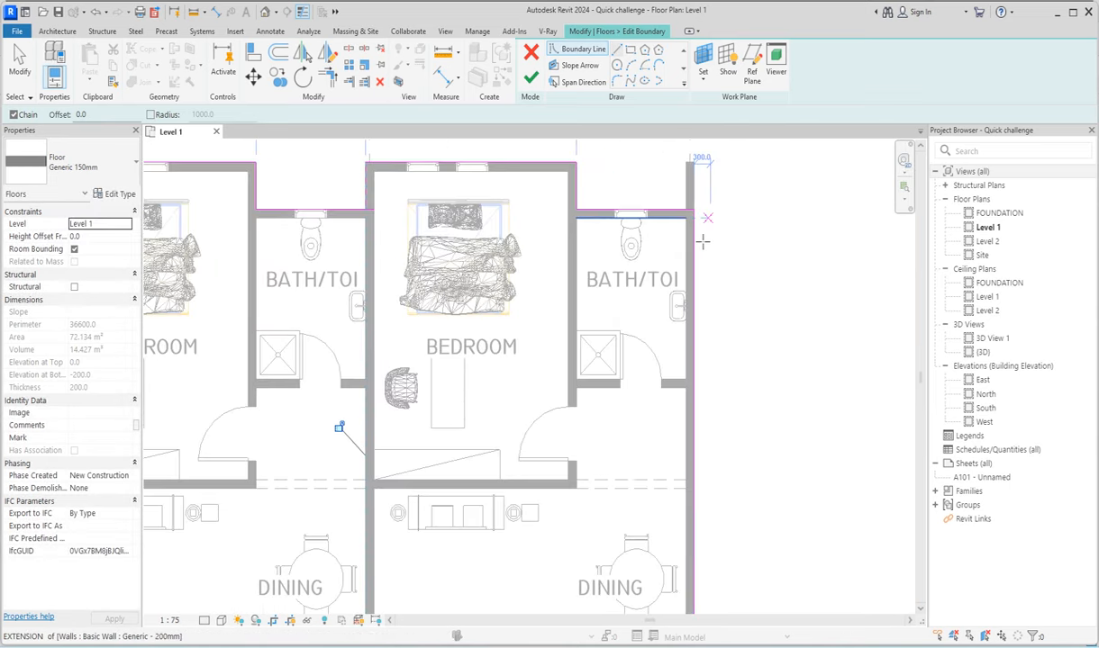
left_click(686, 209)
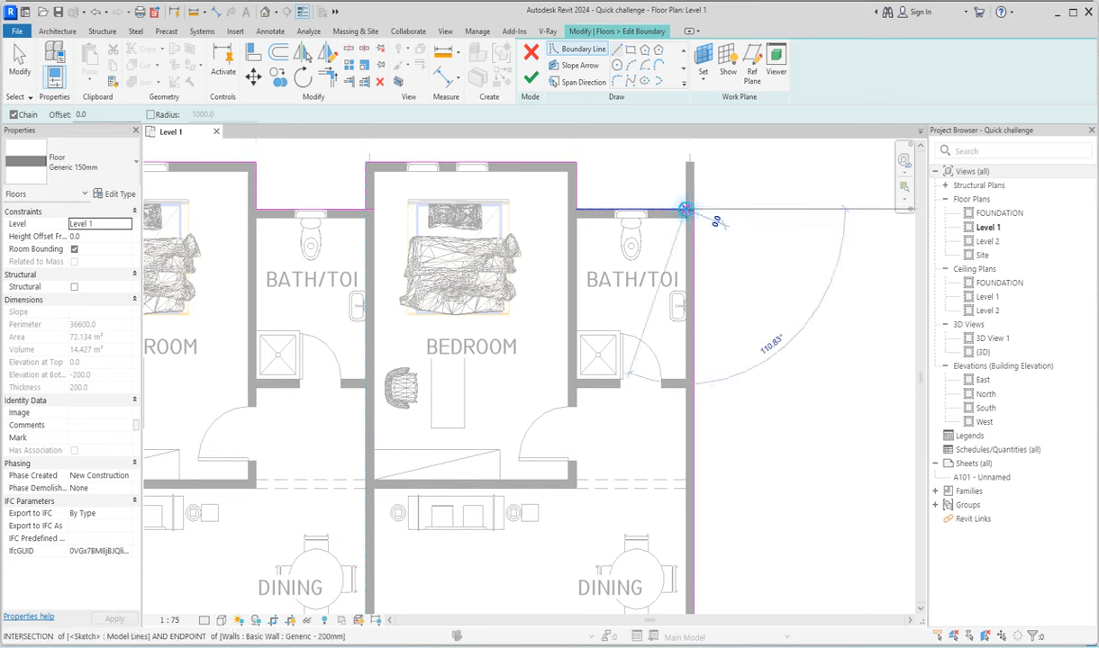
left_click(687, 162)
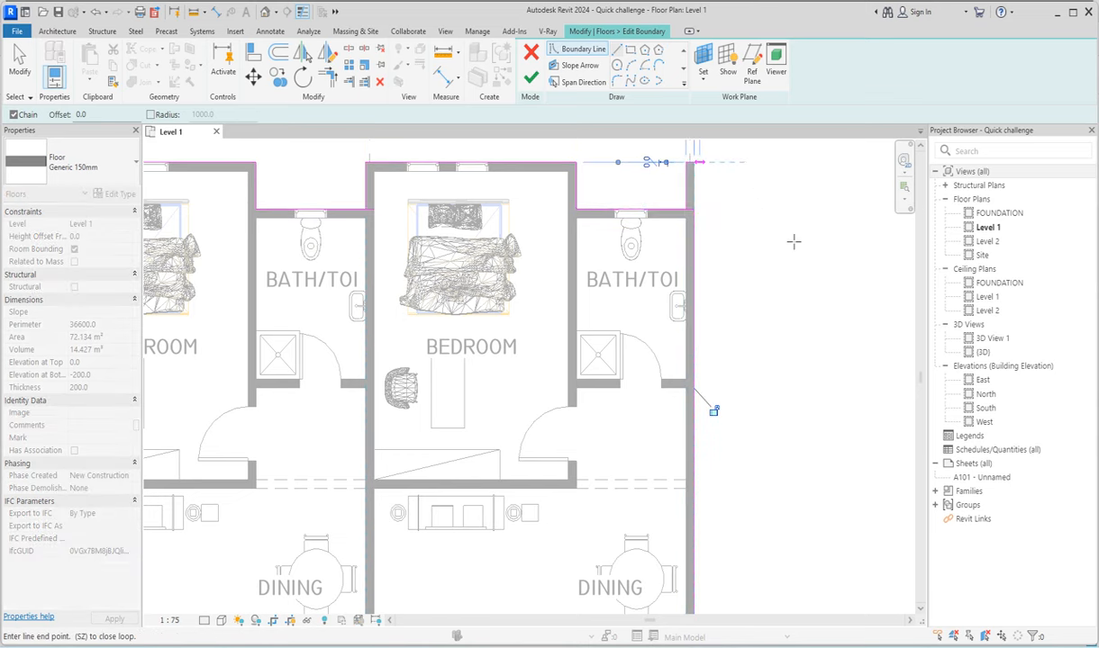
key("Escape")
key("Escape")
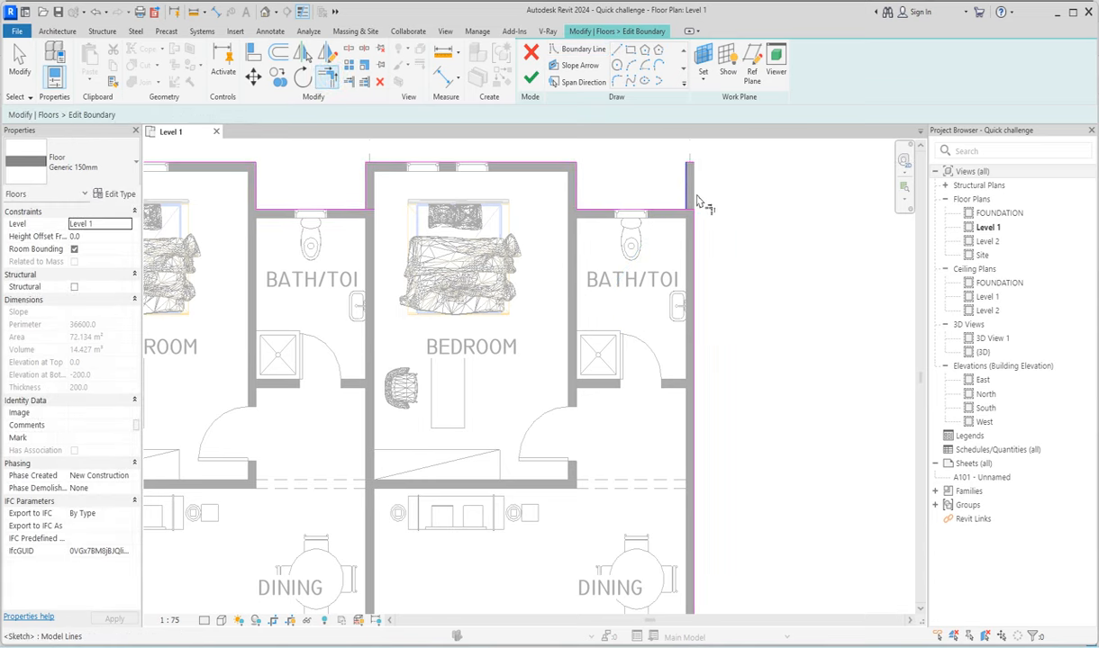
Step: Trim the boundary lines at grid 4 into corners around the projecting wall end and delete the surplus line above the third bathroom
scroll(698, 230, "up", 2)
left_click(688, 213)
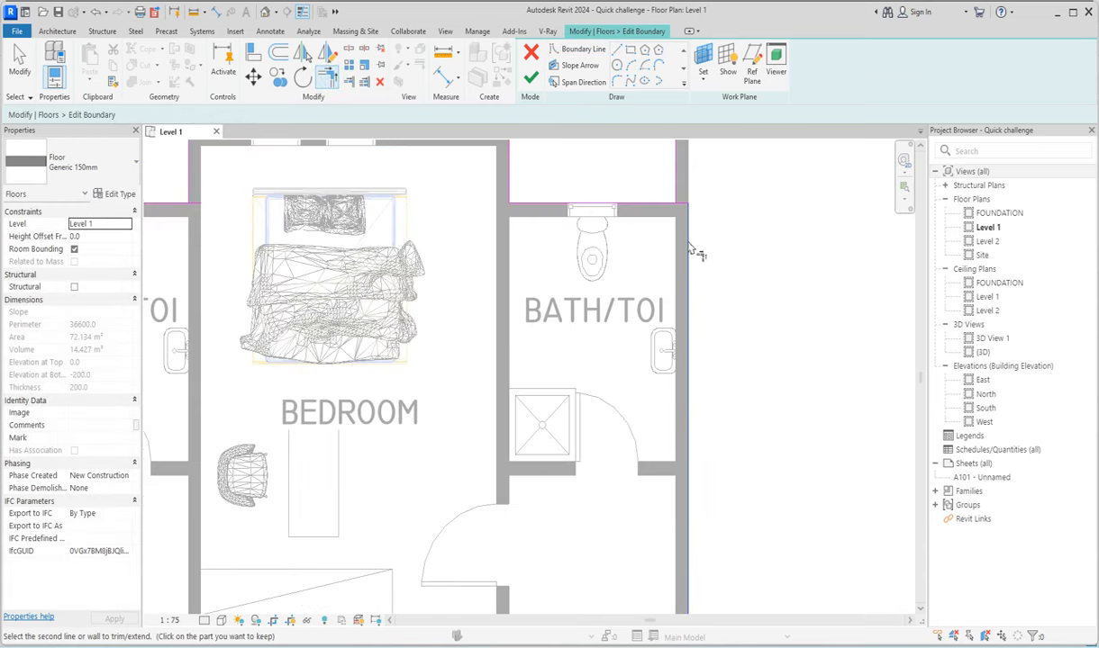
scroll(694, 236, "down", 1)
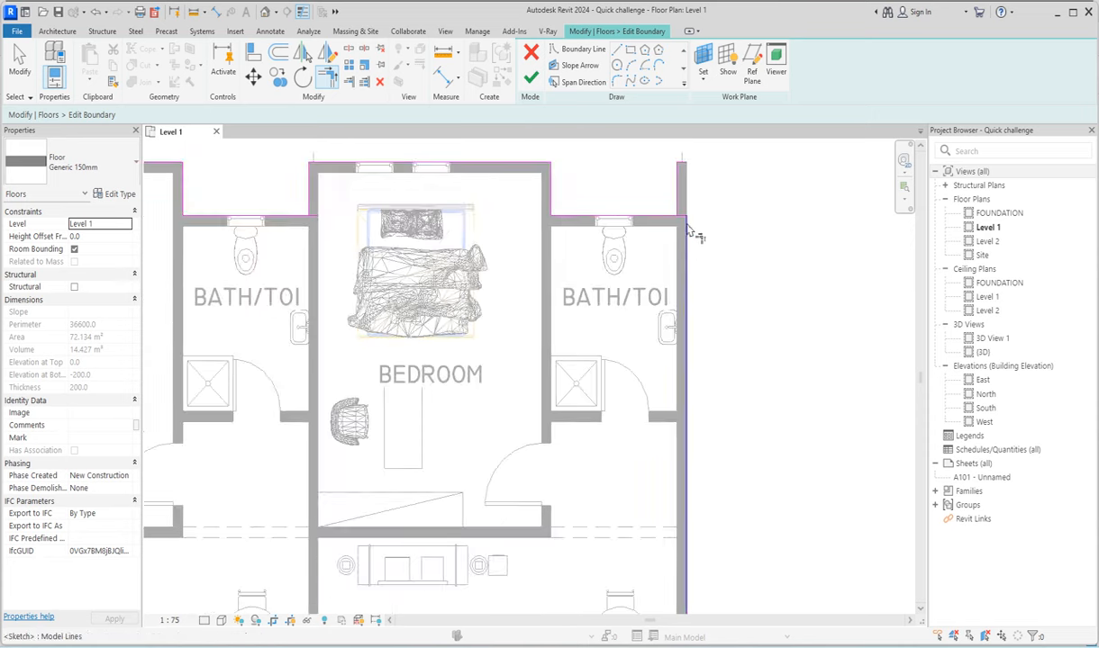
left_click(682, 163)
scroll(684, 236, "up", 2)
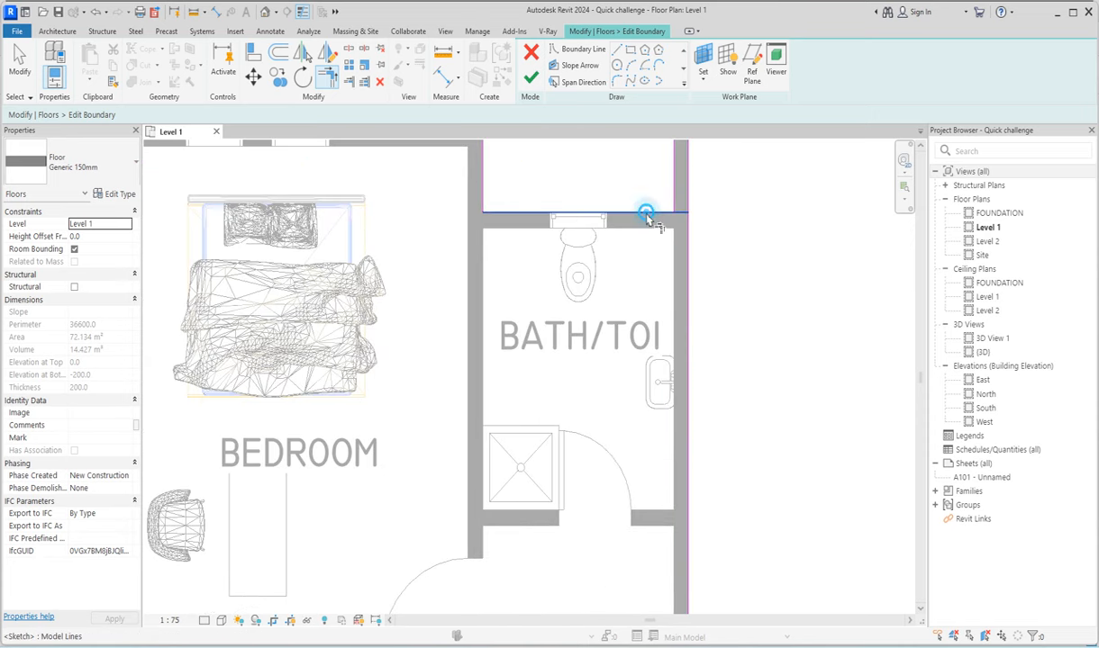
left_click(646, 214)
left_click(674, 184)
key("Escape")
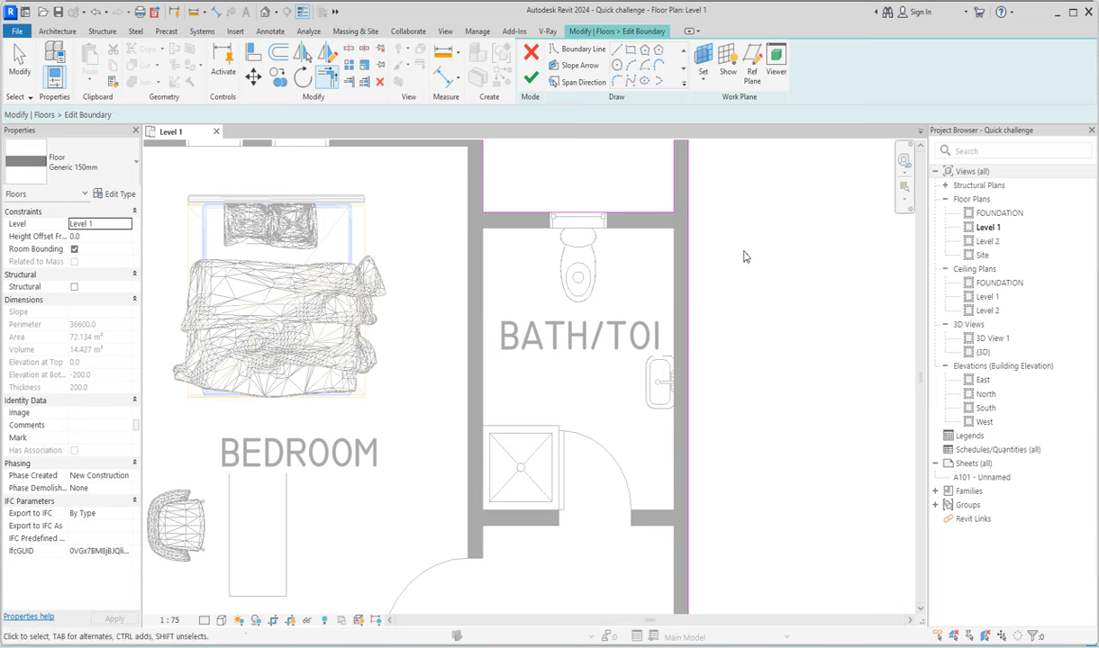
left_click(657, 214)
key("Delete")
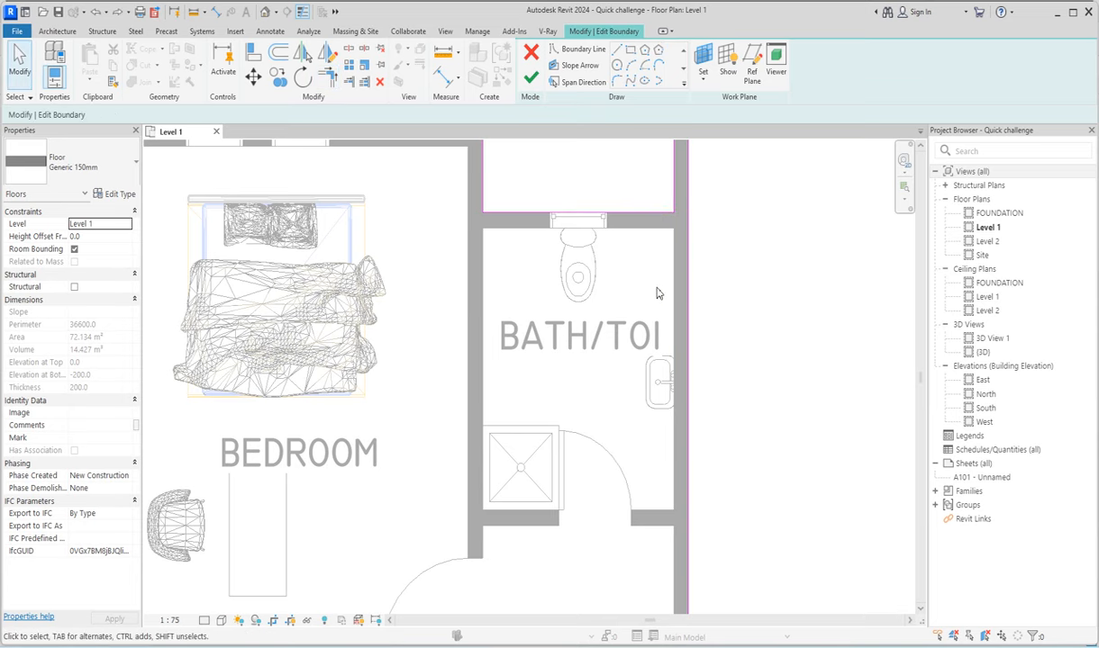
Step: Trim the boundary lines into a corner at grid 3 beside the second bathroom and finish the floor boundary edit
scroll(658, 288, "down", 2)
scroll(684, 216, "down", 2)
scroll(442, 226, "up", 2)
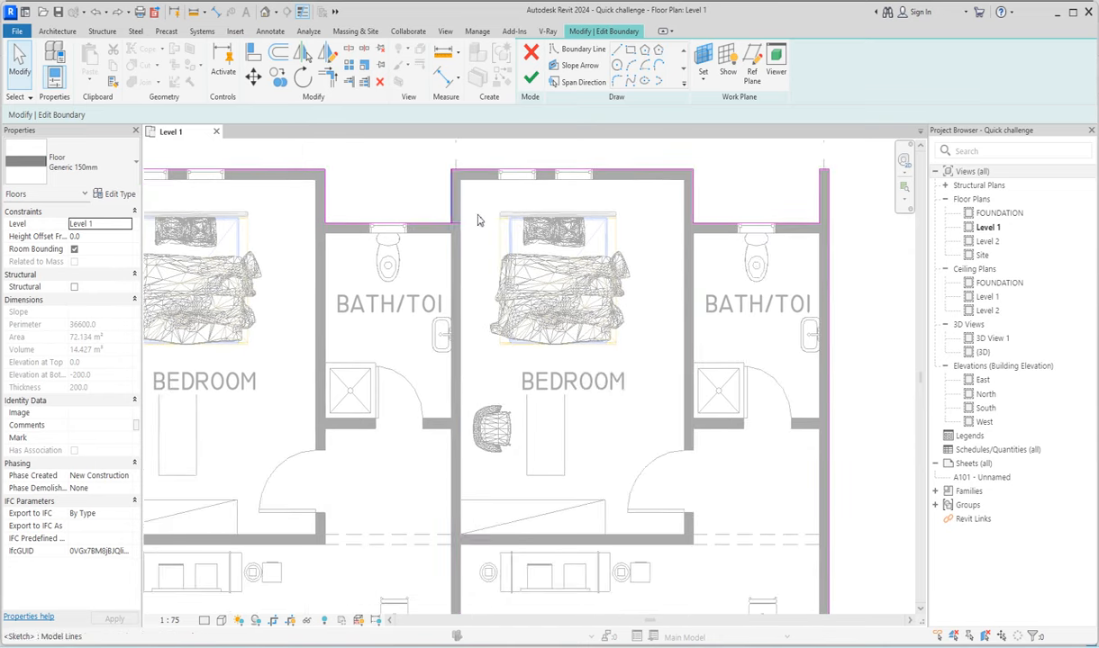
left_click(440, 218)
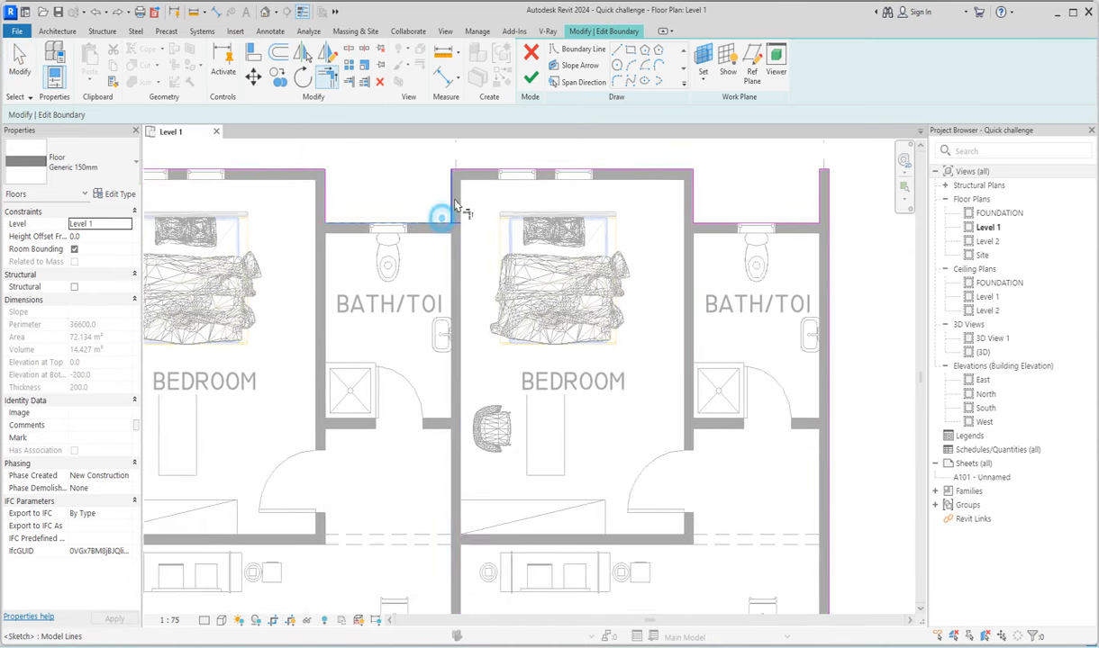
scroll(457, 205, "down", 5)
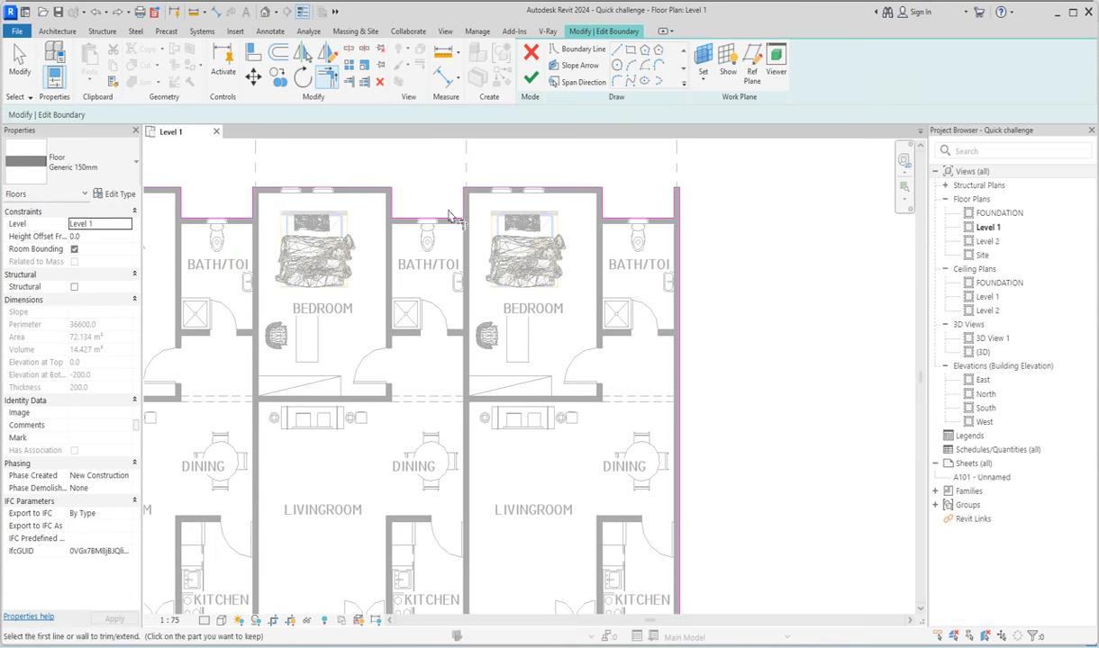
scroll(649, 288, "down", 2)
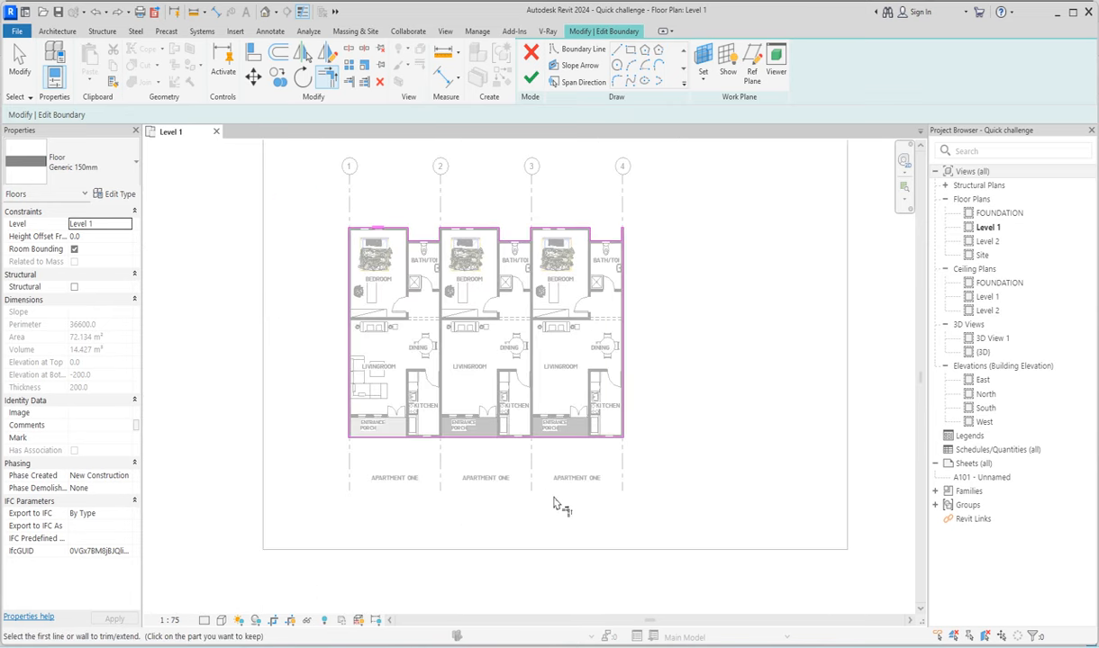
scroll(553, 504, "up", 1)
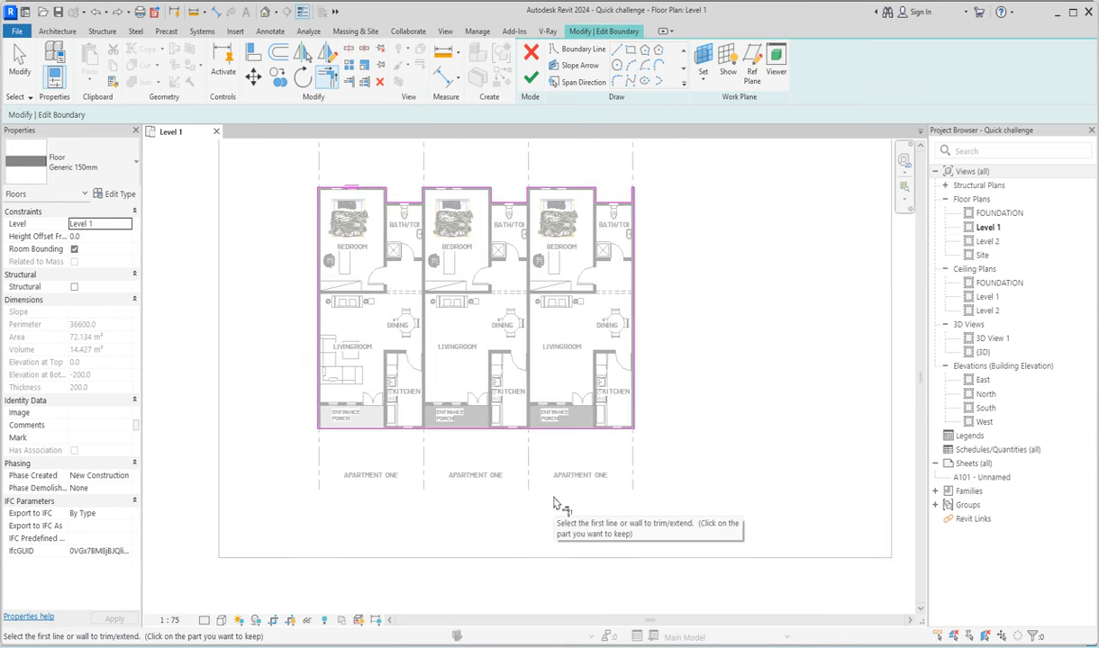
left_click(531, 80)
Step: Change the text label below the middle apartment to APARTMENT TWO
scroll(505, 486, "up", 4)
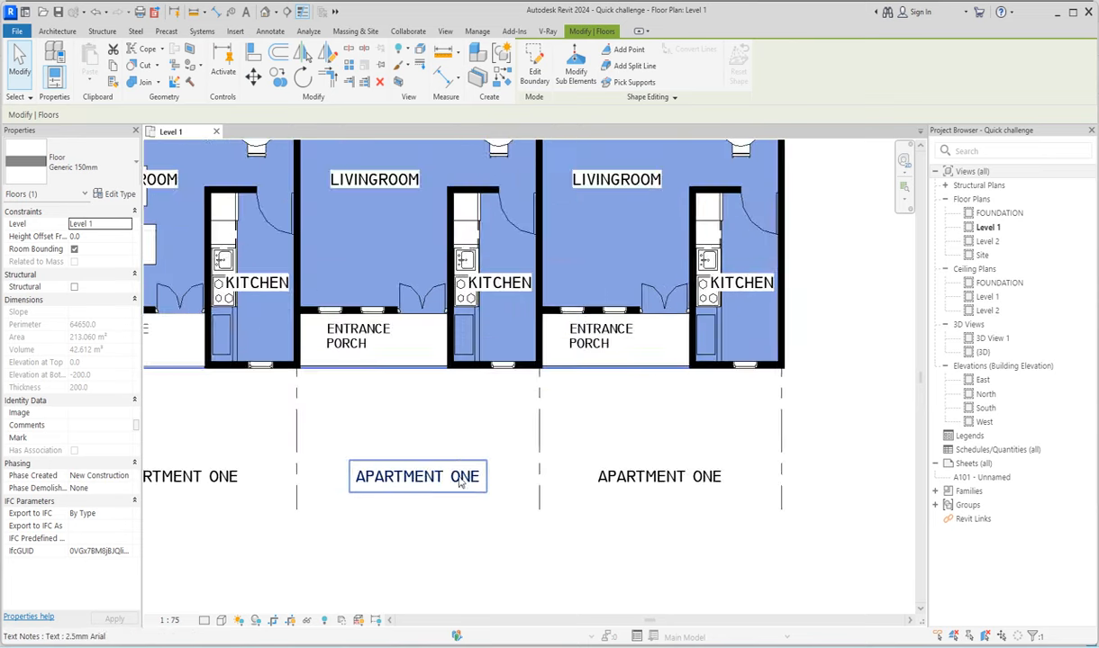
scroll(459, 483, "up", 2)
double_click(455, 484)
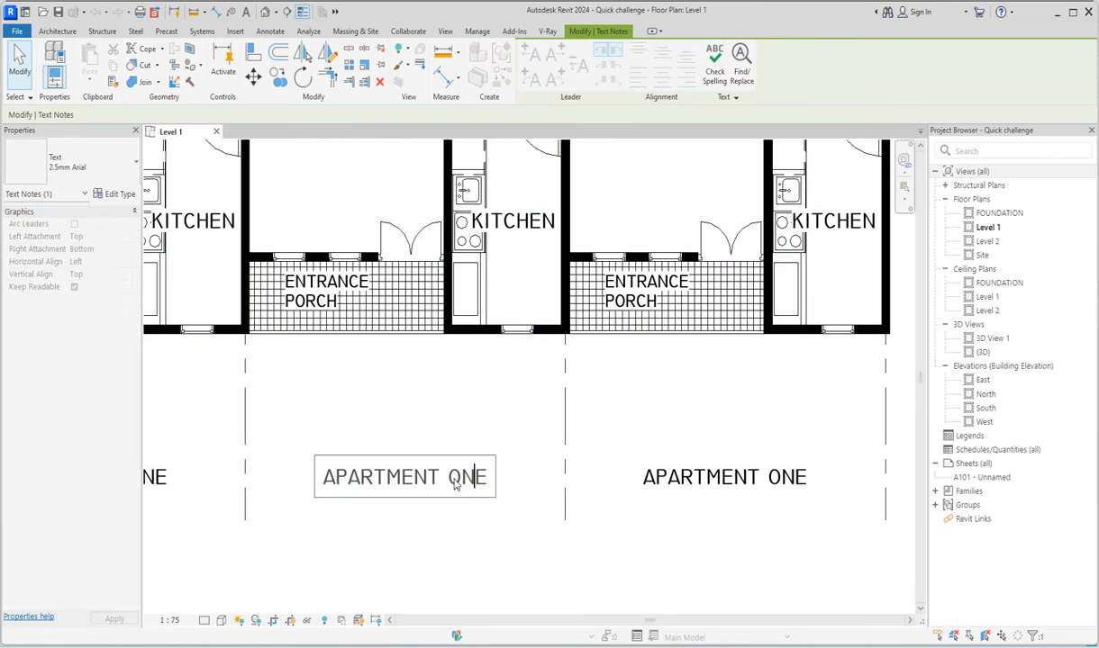
left_click(451, 478)
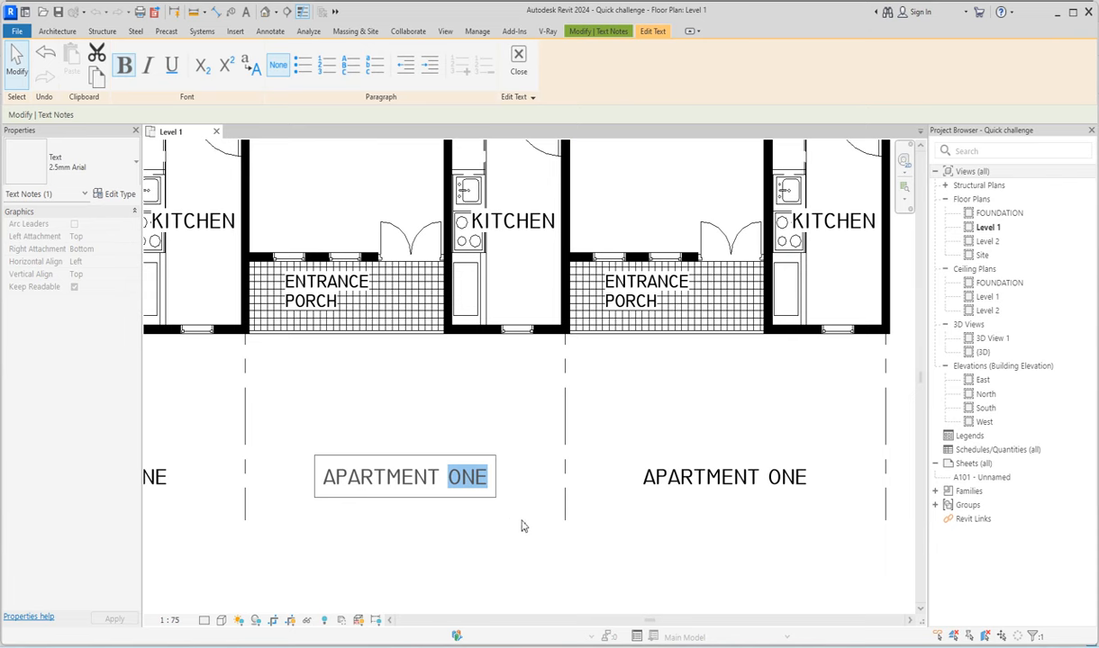
left_click(486, 480)
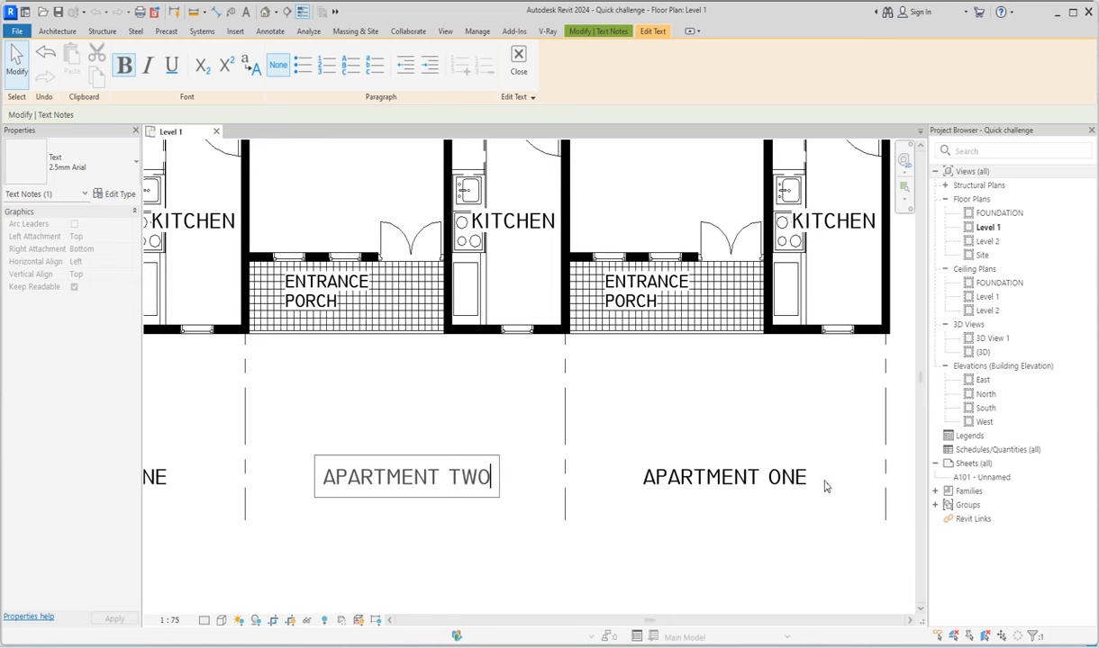
Step: Change the text label below the apartment between grids 3 and 4 to APARTMENT THREE
left_click(783, 484)
left_click(782, 485)
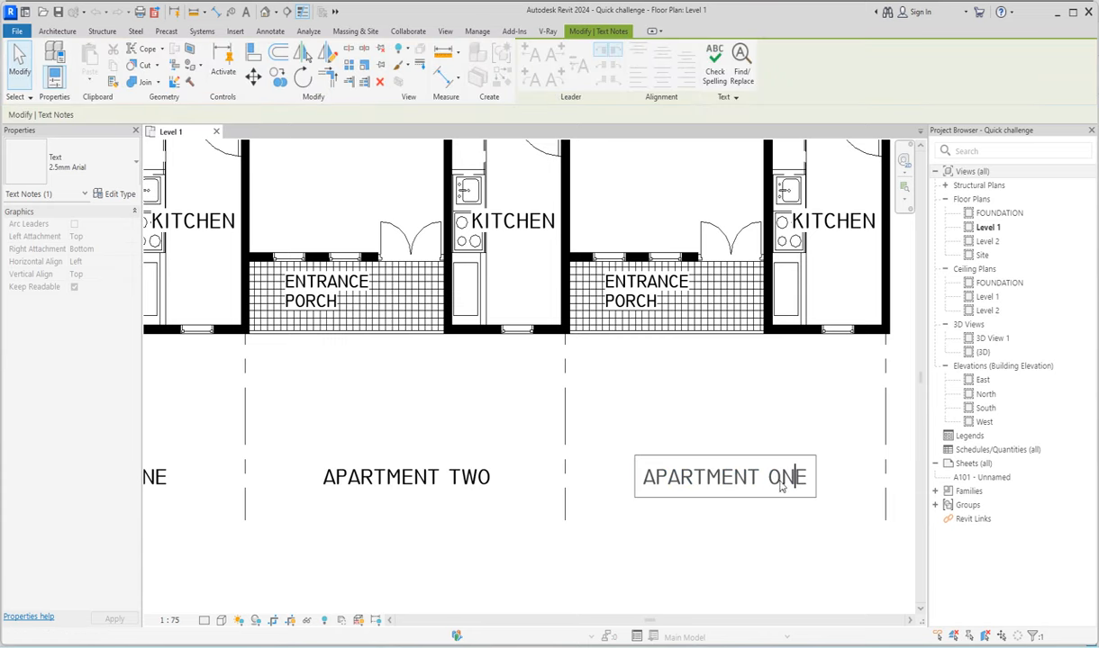
double_click(794, 491)
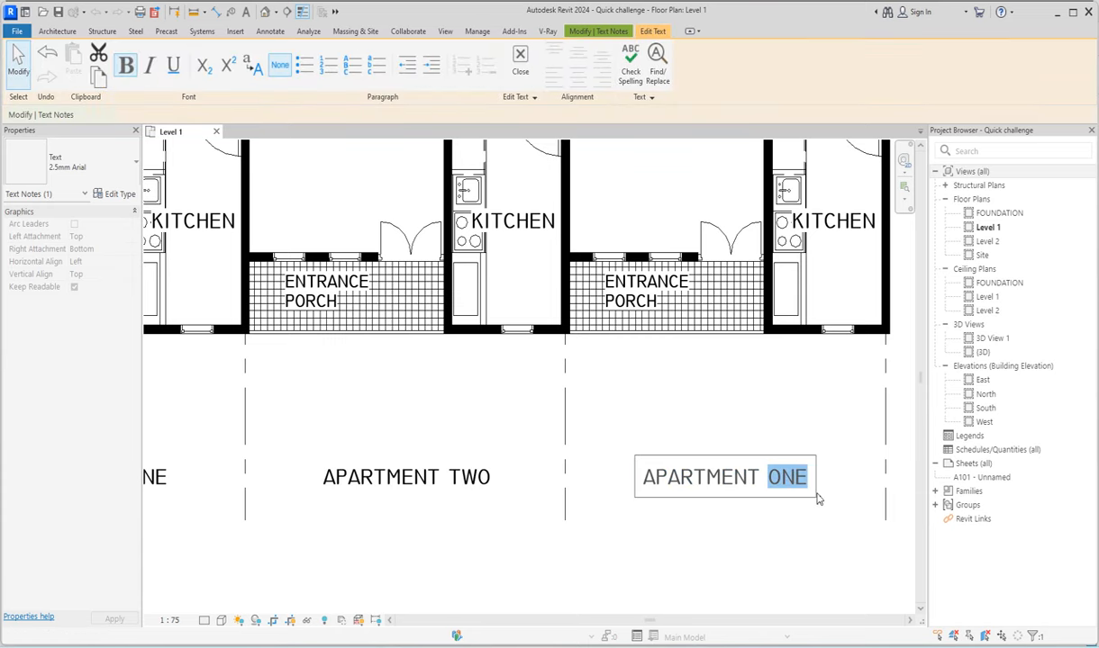
key("BackSpace")
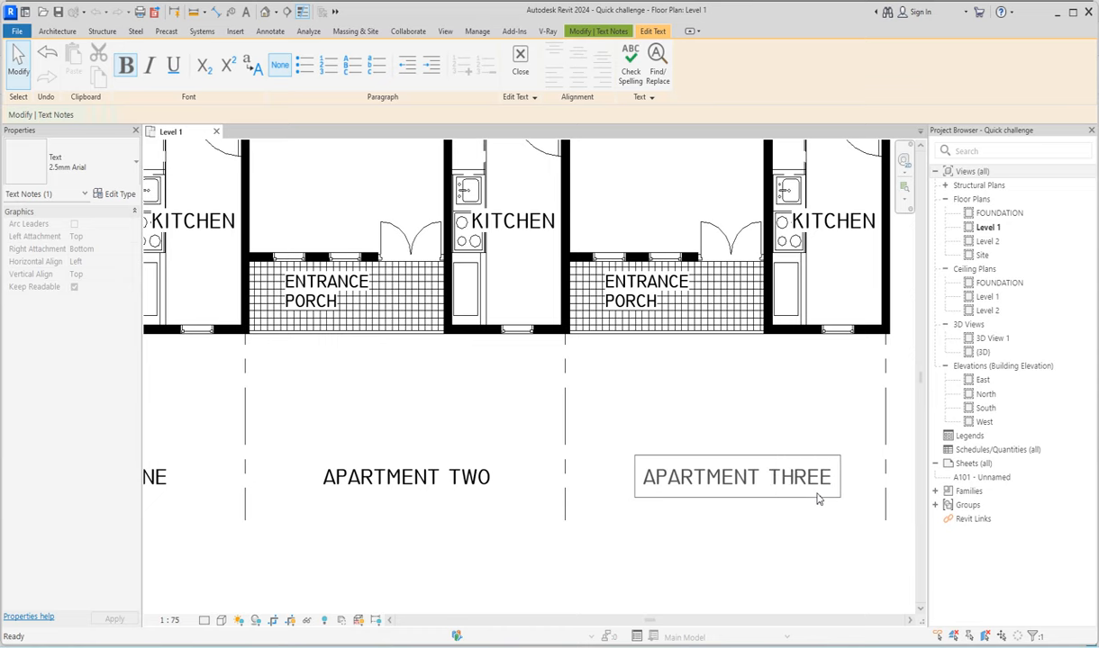
left_click(810, 559)
Step: Narrow the Level 1 crop region by pulling its edge beyond grid 4 closer to the plan
scroll(767, 373, "down", 6)
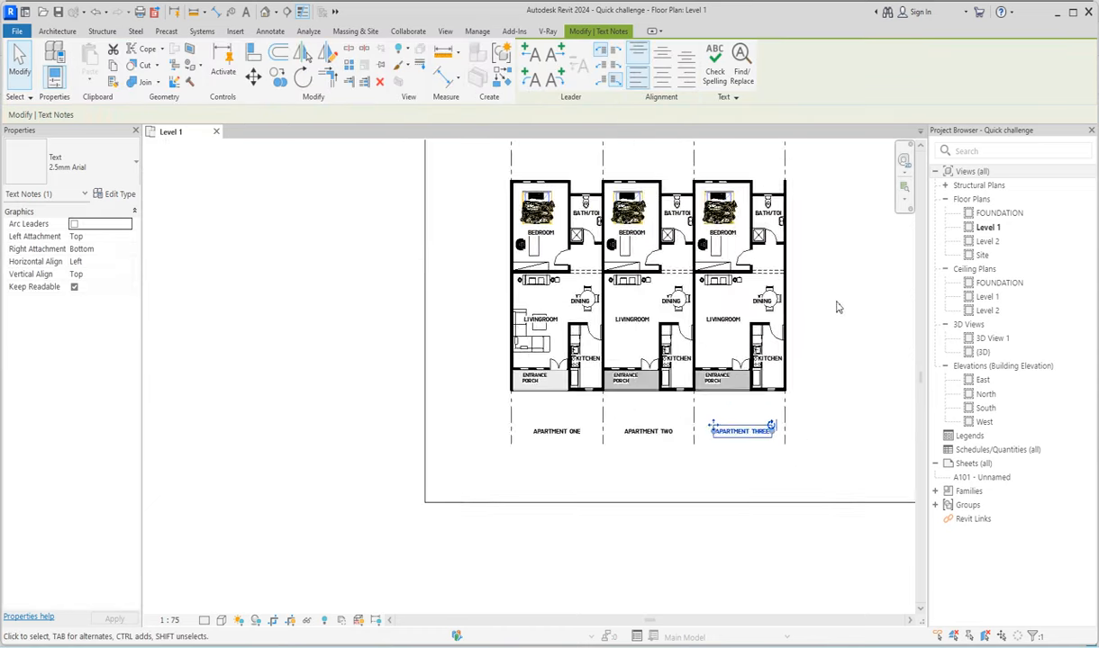
left_click(807, 391)
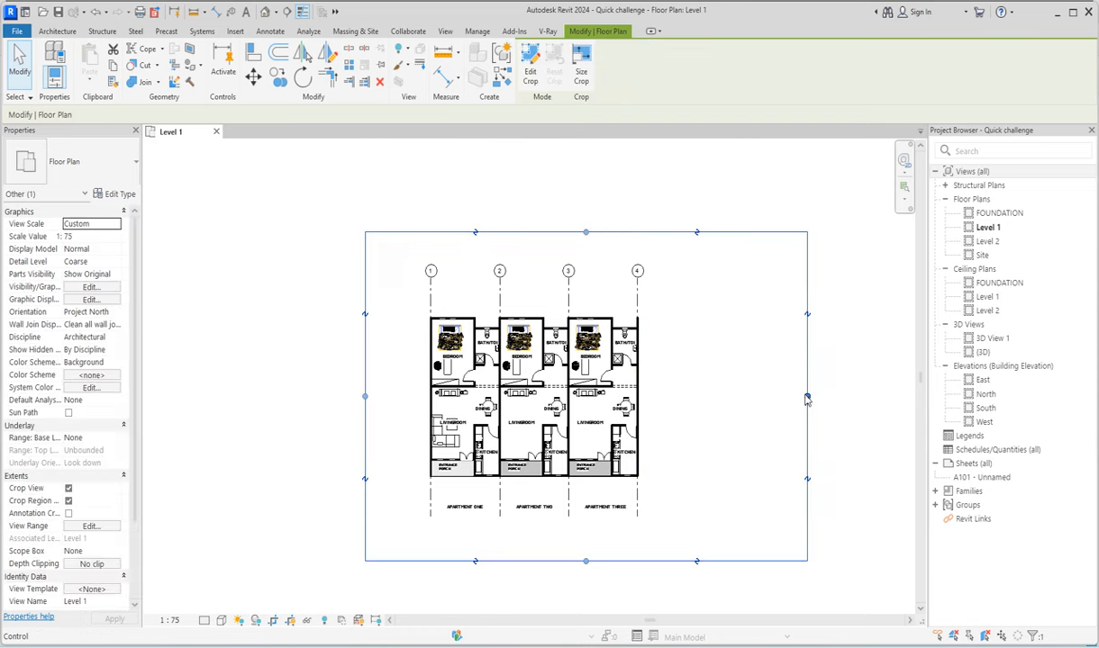
left_click_drag(807, 397, 738, 396)
left_click(217, 431)
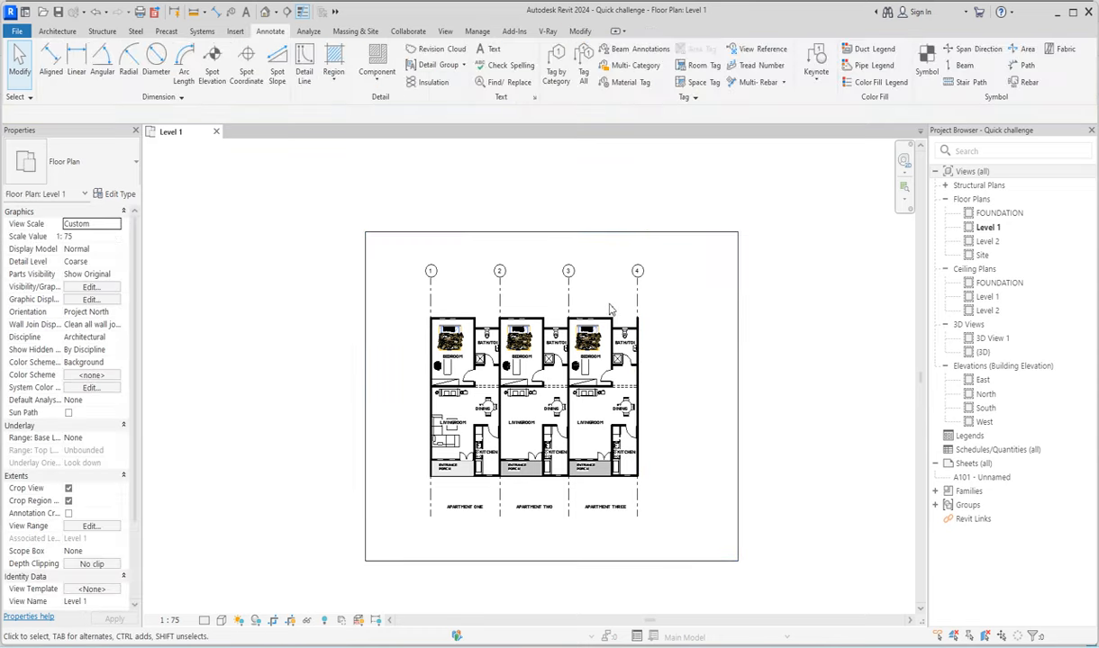
Step: Place an aligned dimension string across grids 1, 2, 3 and 4, between the grid bubbles and the bedrooms
scroll(550, 377, "up", 3)
scroll(429, 247, "down", 2)
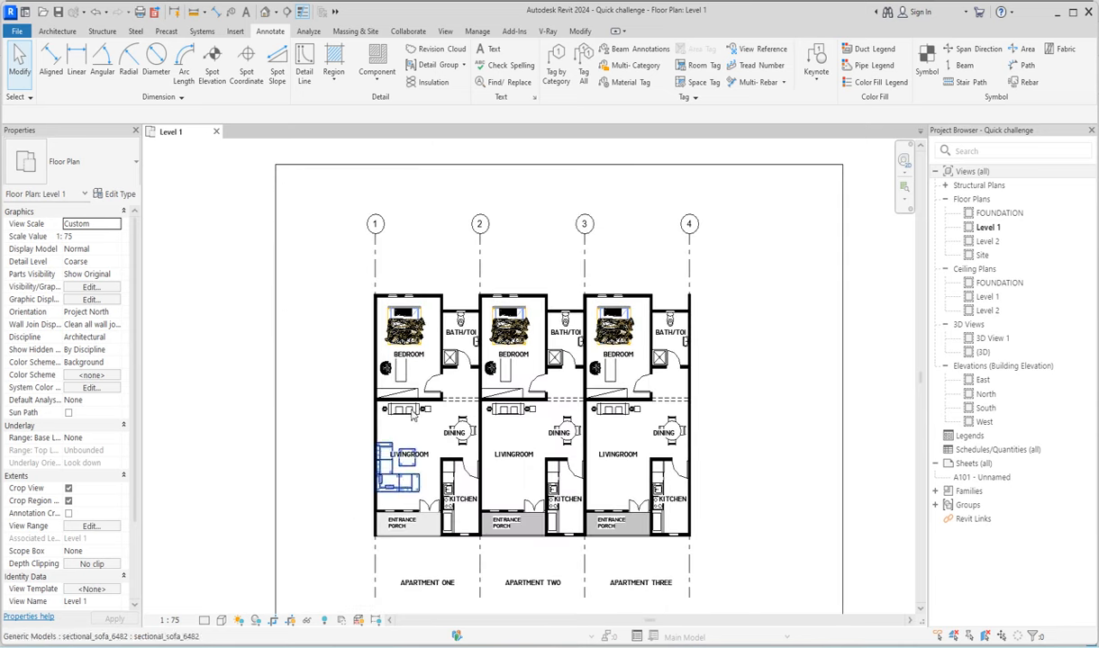
left_click(50, 63)
left_click(374, 241)
left_click(480, 259)
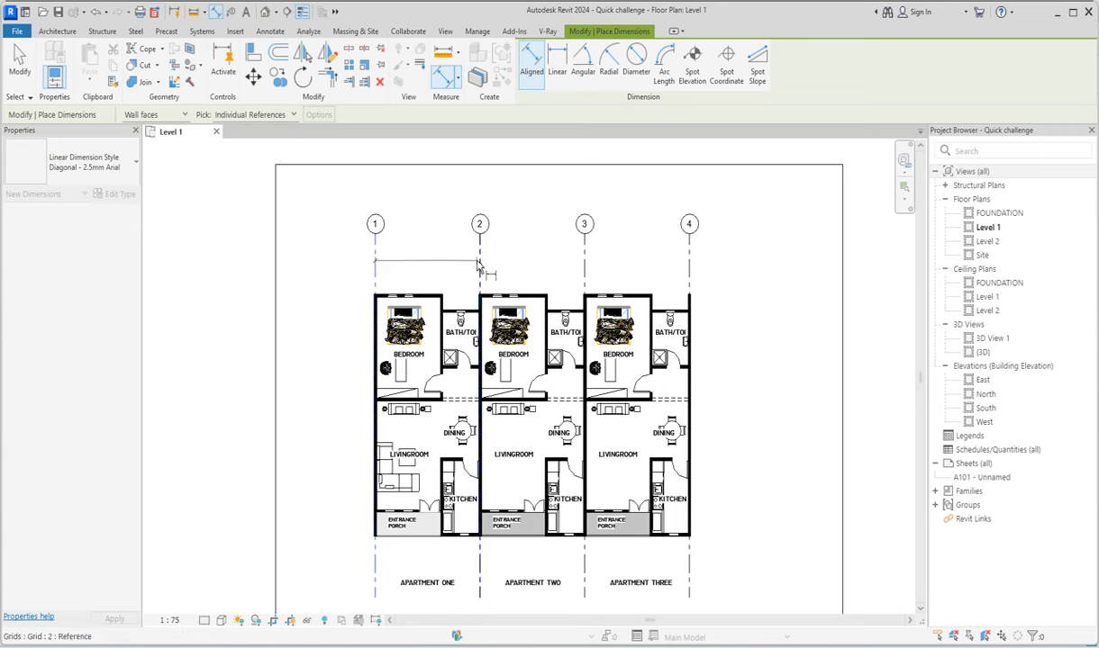
left_click(583, 261)
left_click(689, 262)
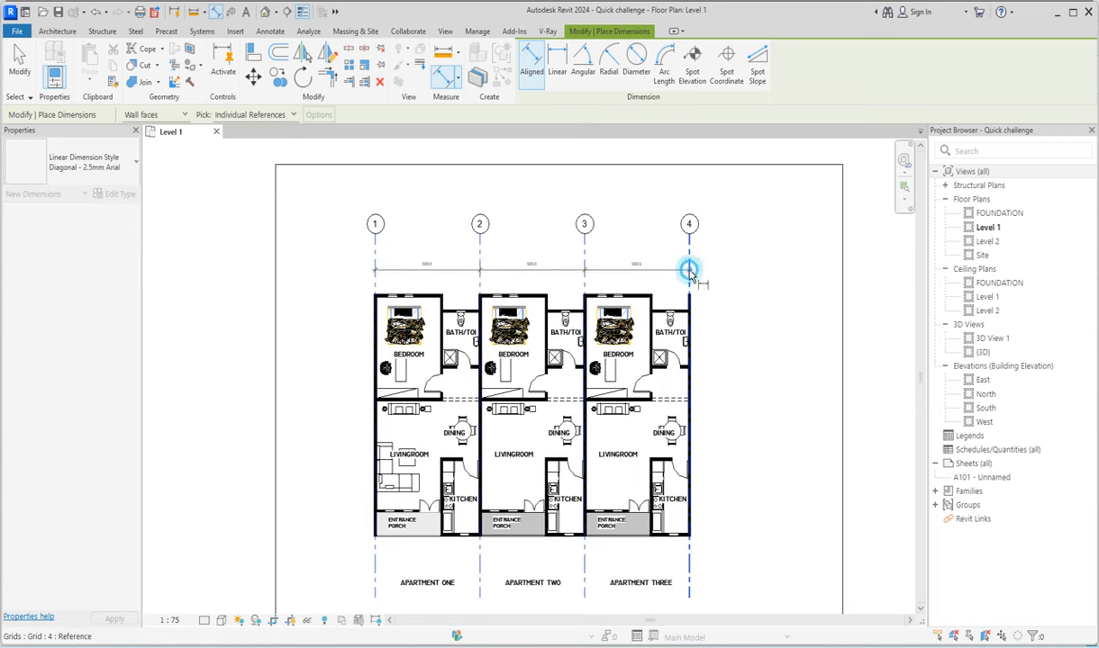
left_click(618, 266)
scroll(618, 268, "up", 3)
scroll(618, 276, "down", 3)
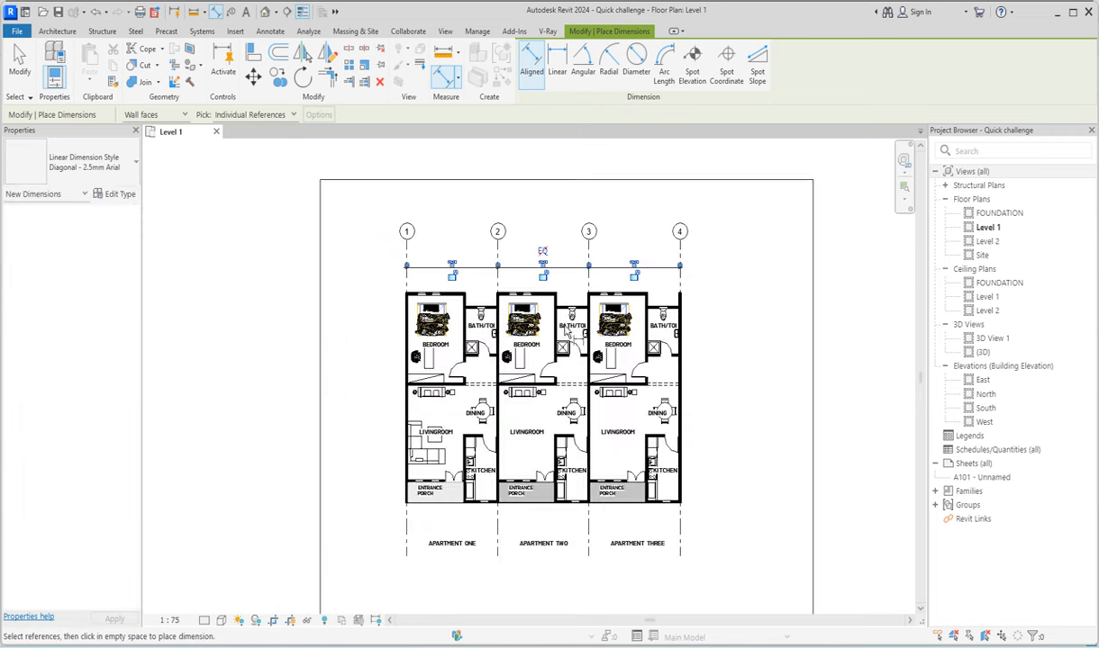
scroll(381, 291, "up", 2)
scroll(381, 291, "down", 1)
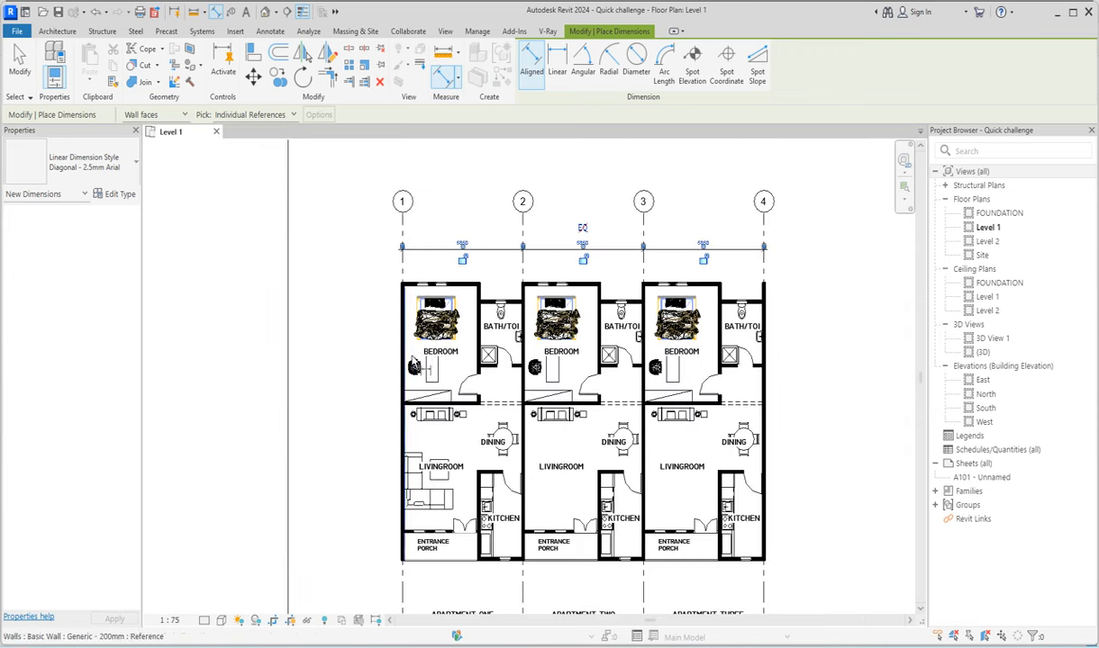
right_click(487, 174)
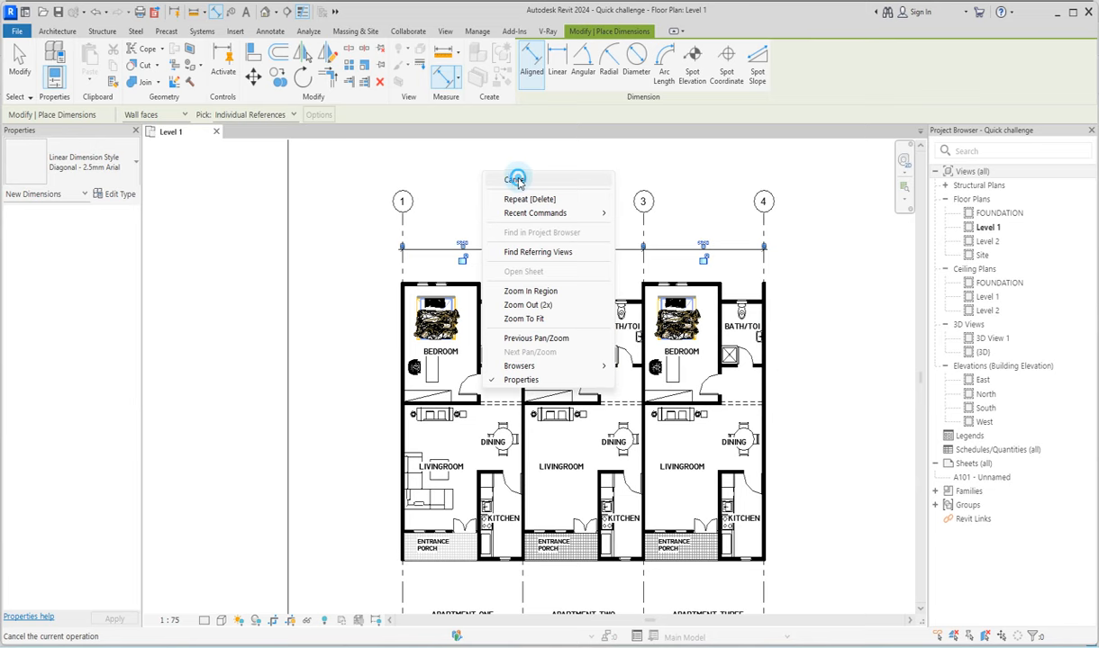
left_click(516, 181)
right_click(464, 193)
left_click(491, 209)
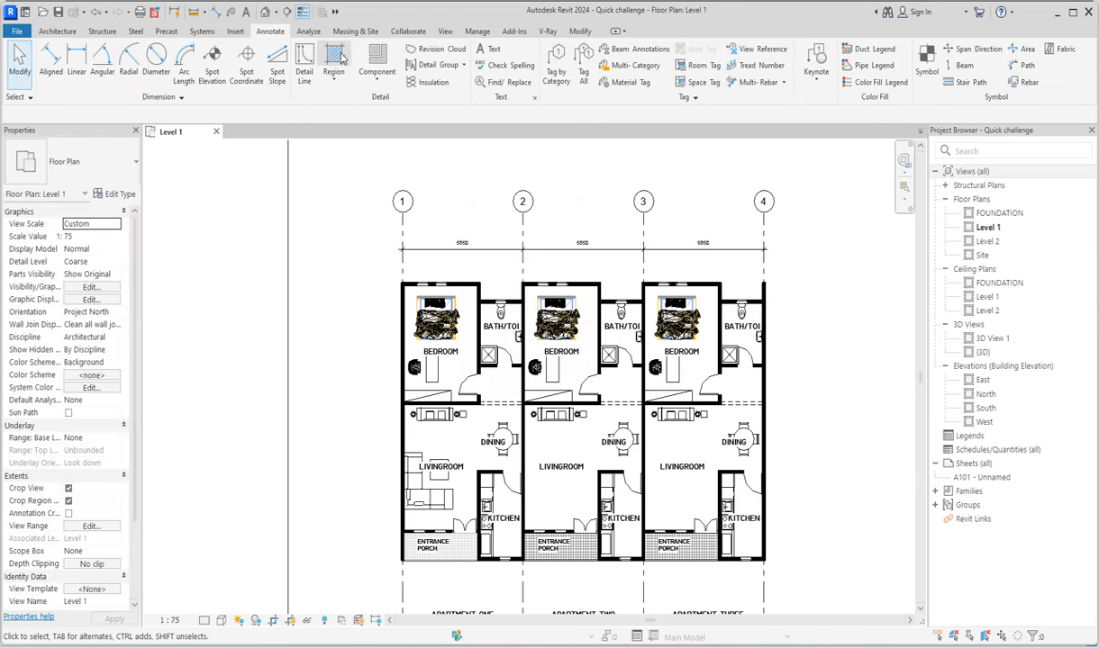
Step: Draw a horizontal grid line along the bedrooms' upper outer wall, extending past grids 1 and 4
left_click(56, 31)
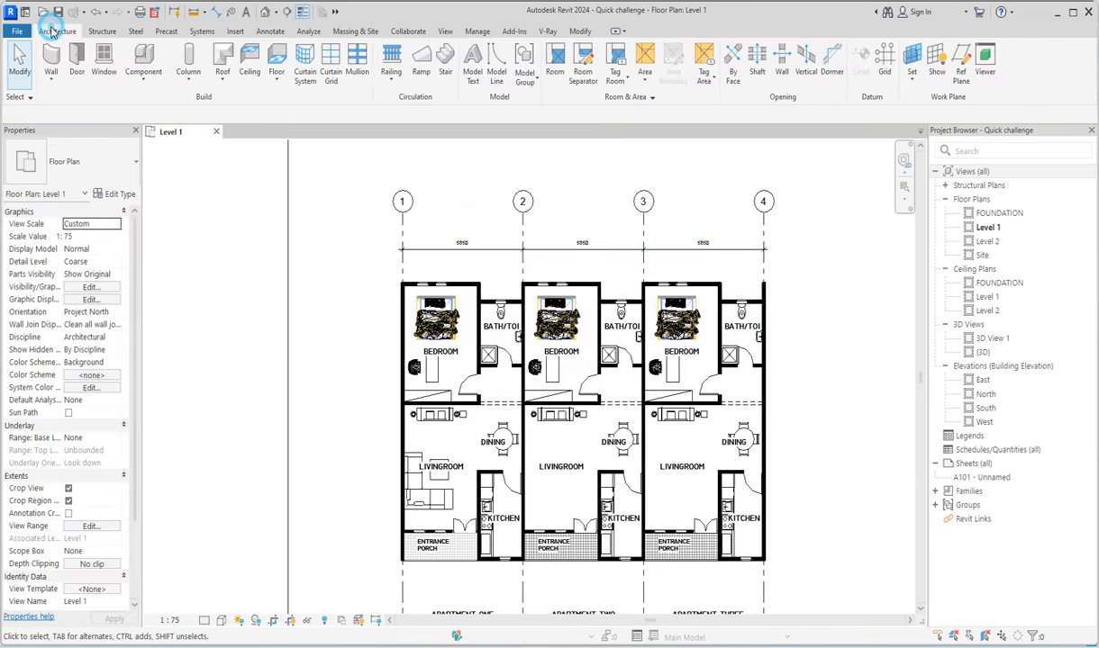
key("g")
key("r")
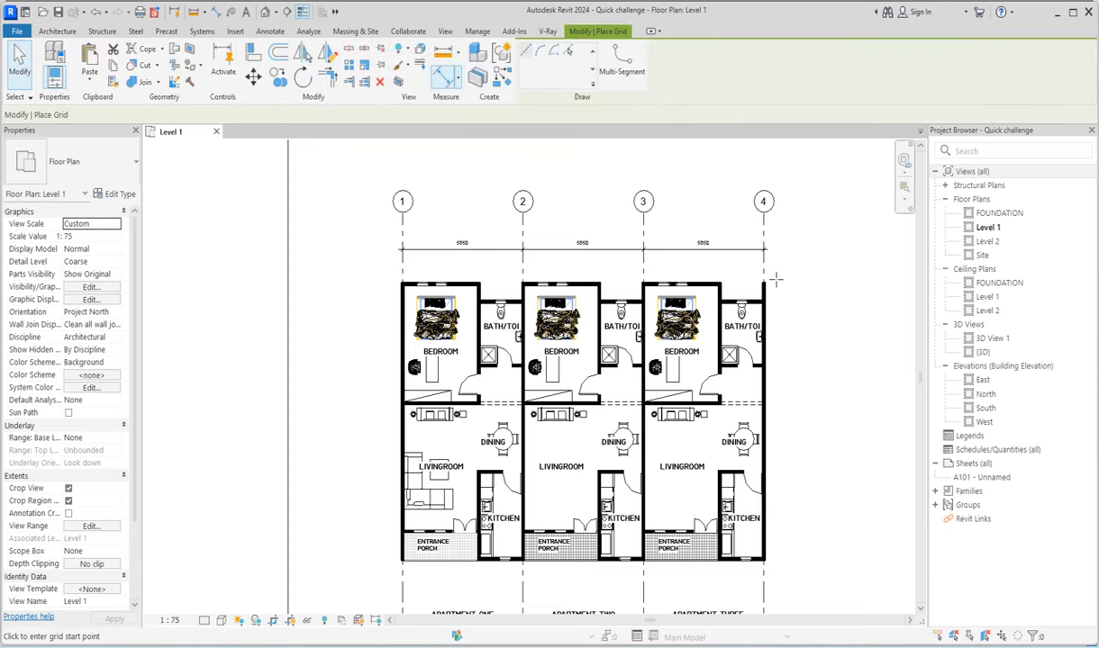
scroll(370, 291, "up", 3)
left_click(368, 282)
scroll(367, 282, "down", 4)
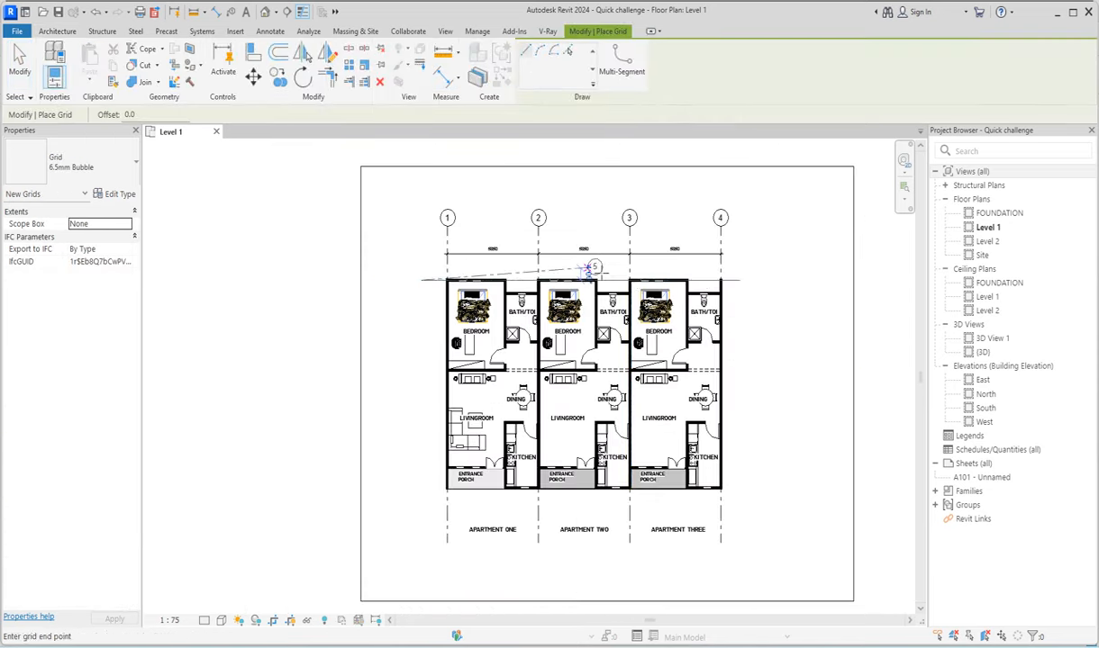
left_click(767, 280)
key("Escape")
key("Escape")
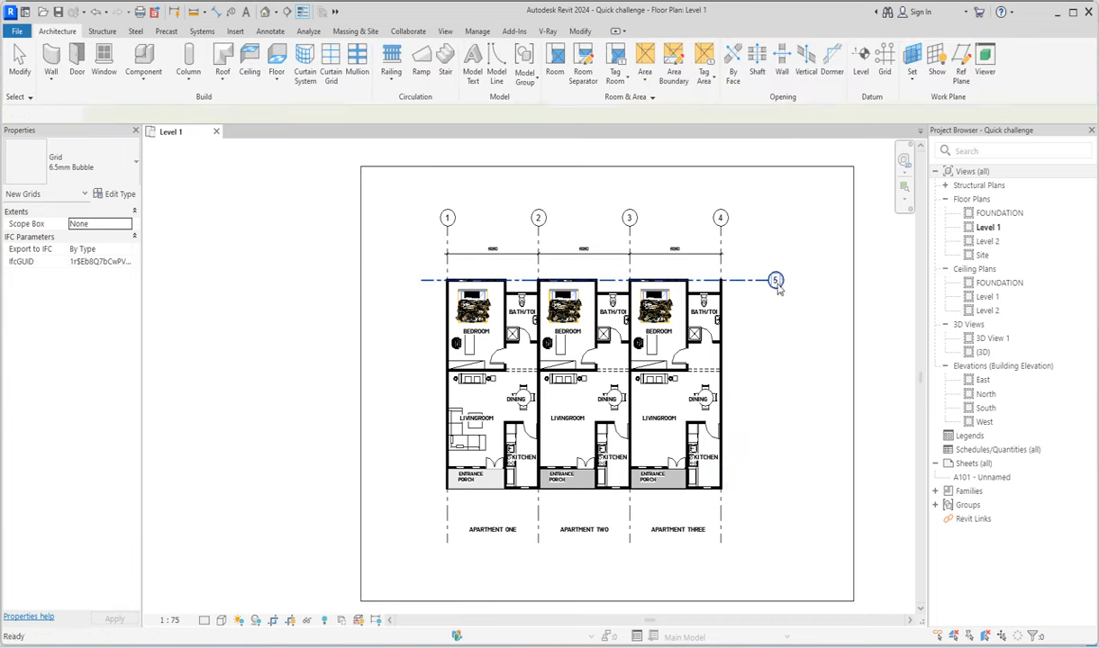
Step: Rename the new horizontal grid along the upper bedroom wall as A
left_click(775, 282)
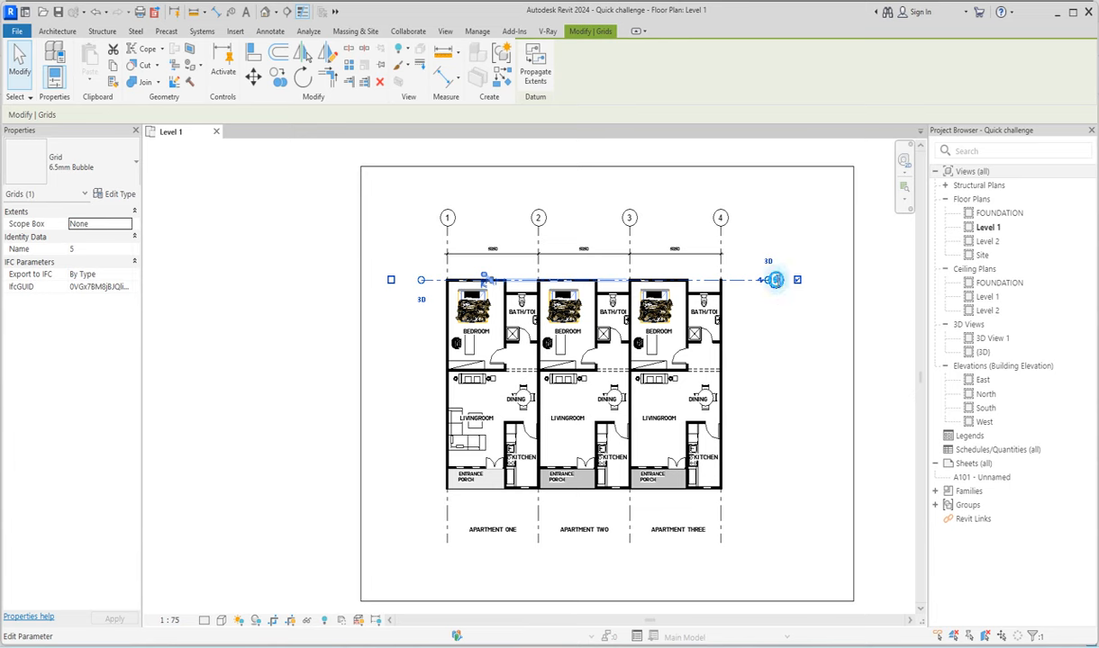
left_click(775, 280)
type("A")
key("Return")
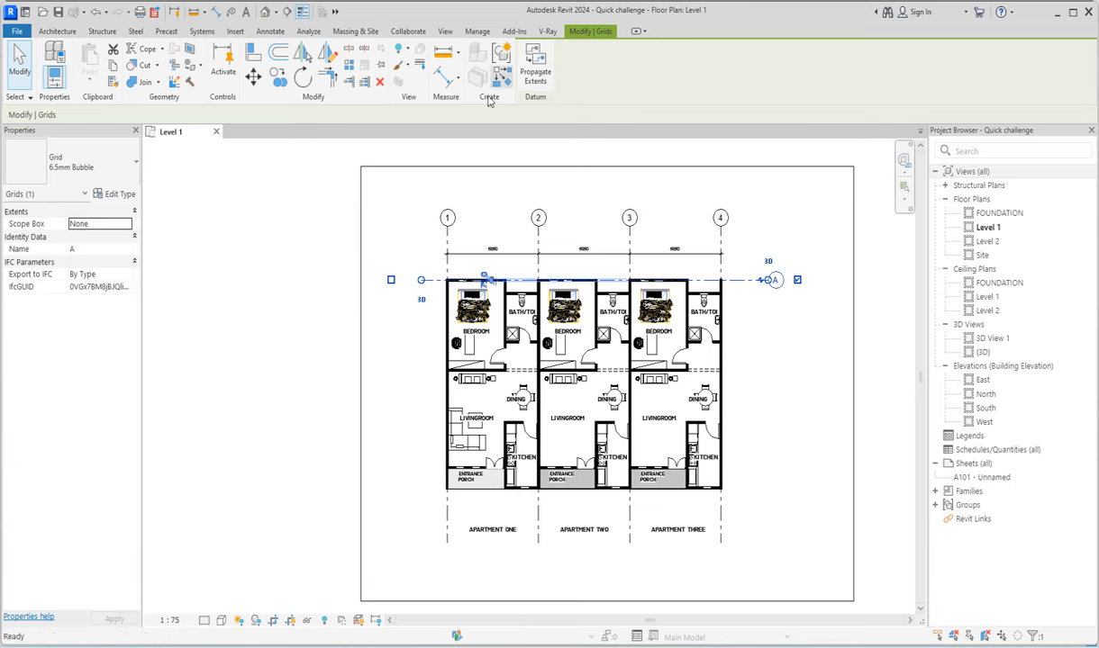
Step: Draw two horizontal grid lines aligned with grid A's ends, along the bedroom/living room wall and the wall behind the entrance porches
key("g")
key("r")
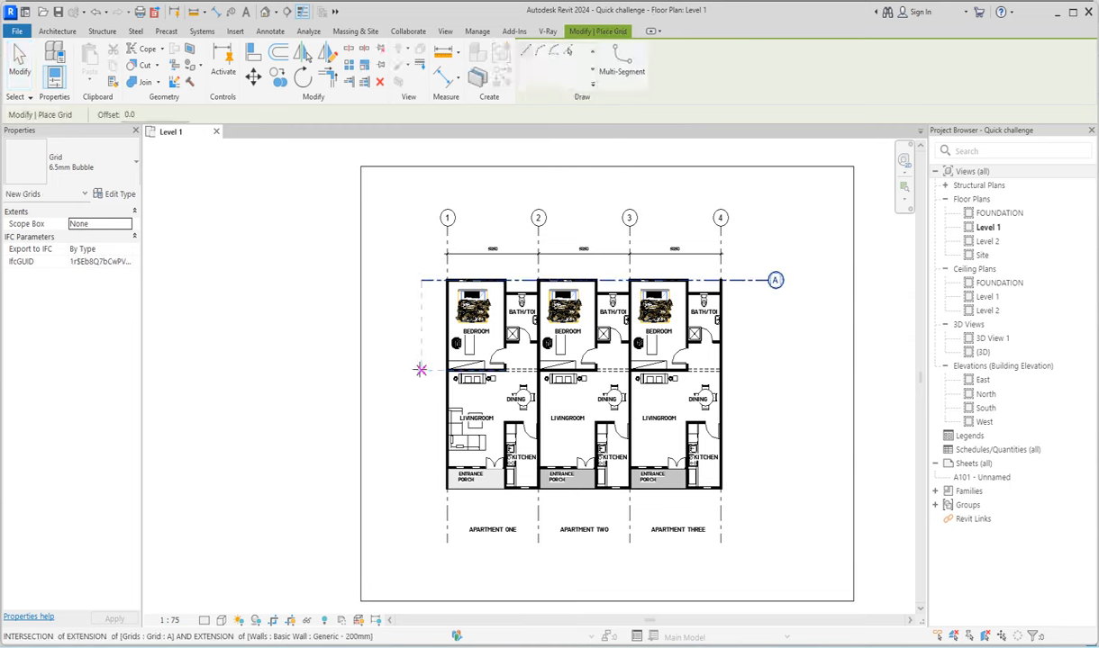
left_click(417, 369)
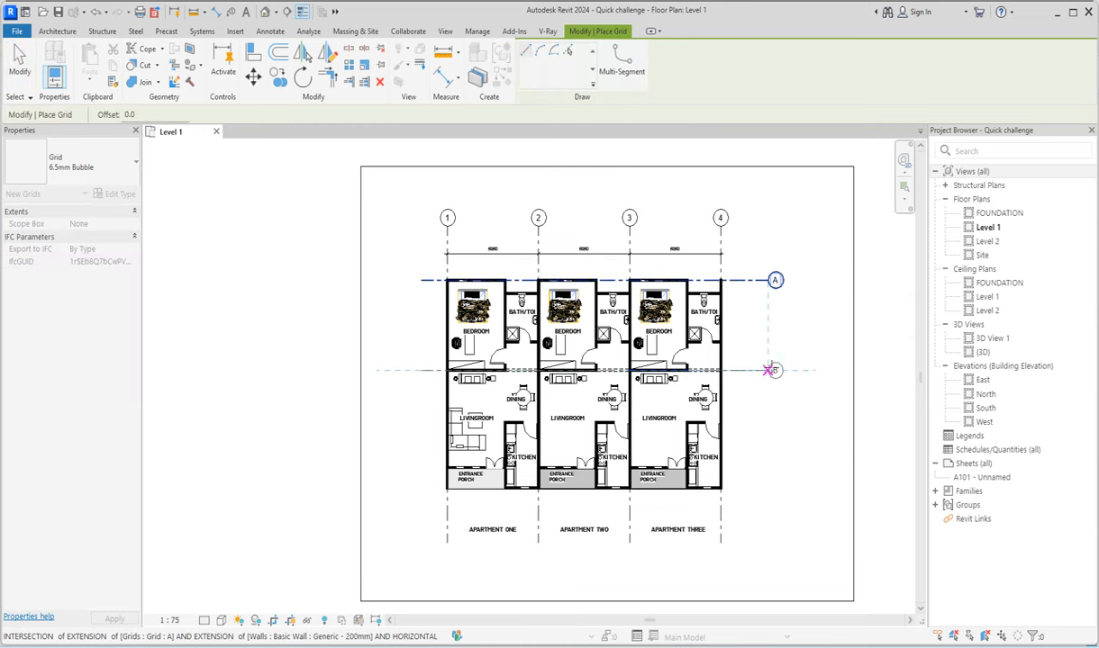
left_click(764, 369)
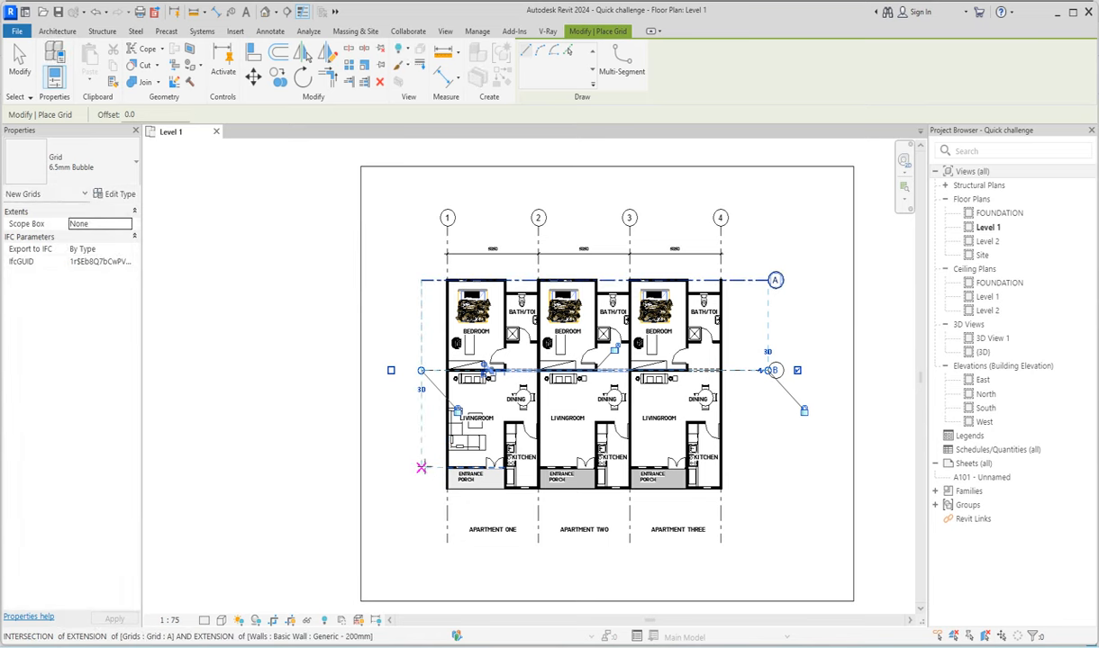
left_click(421, 468)
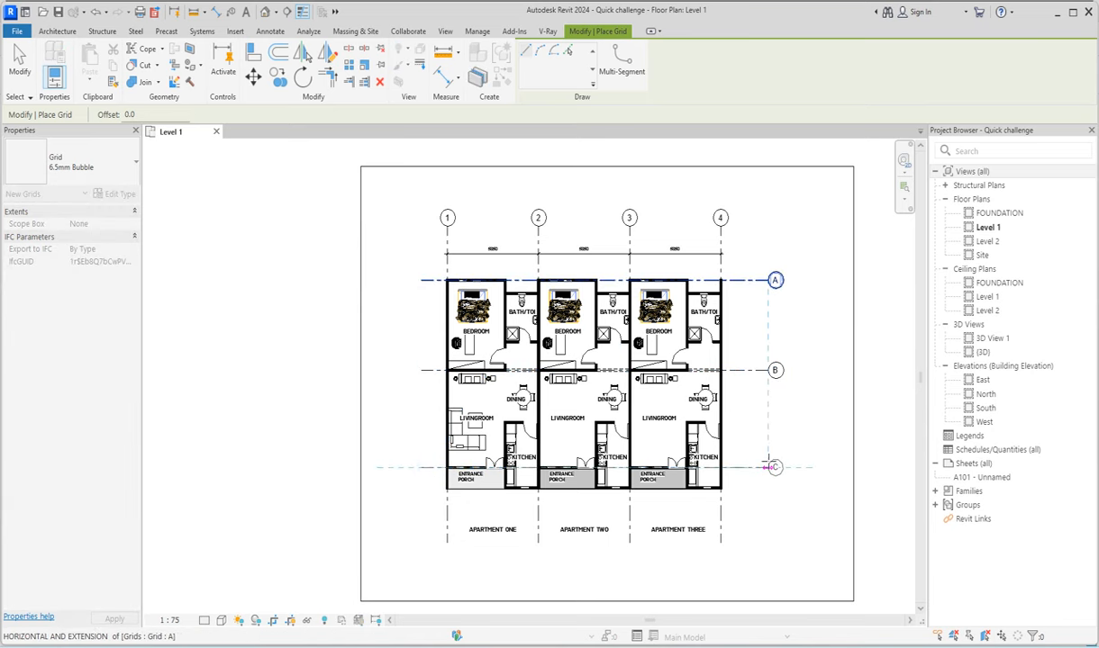
left_click(764, 467)
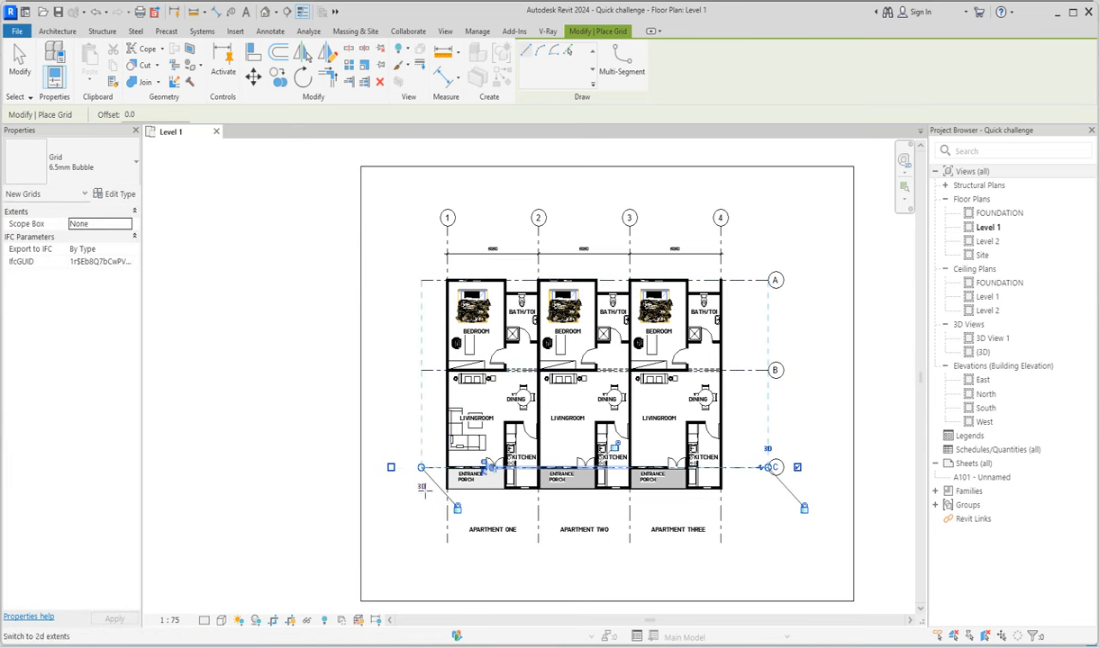
Step: Draw a fourth horizontal grid line just below the entrance porches, with both ends aligned to the other horizontal grids
scroll(423, 487, "up", 3)
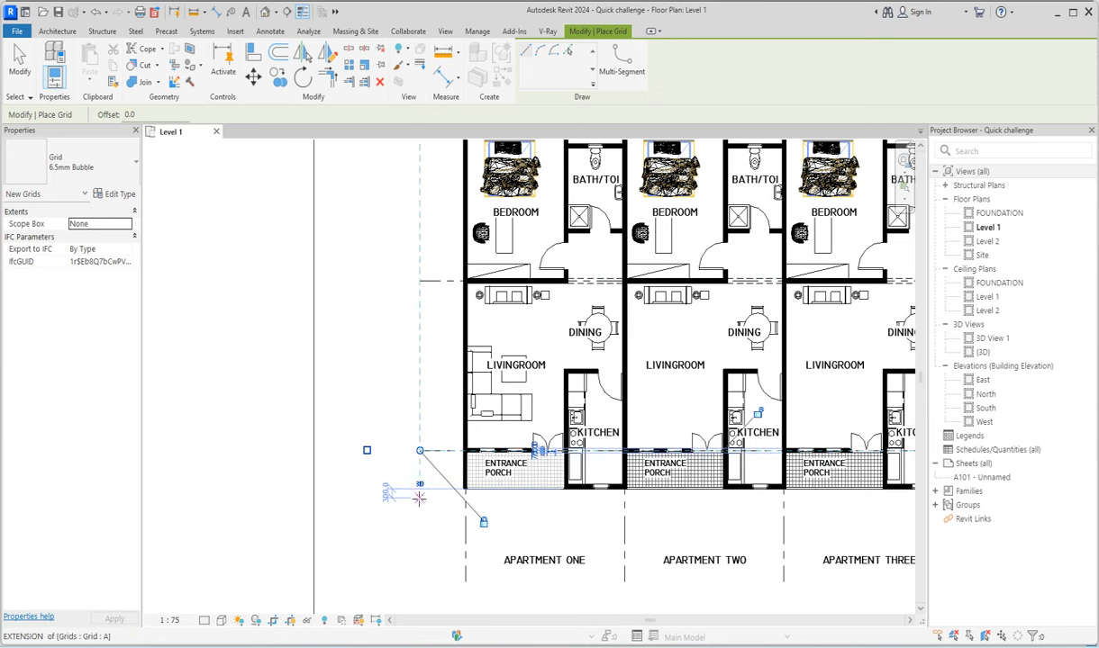
left_click(419, 497)
scroll(562, 522, "down", 3)
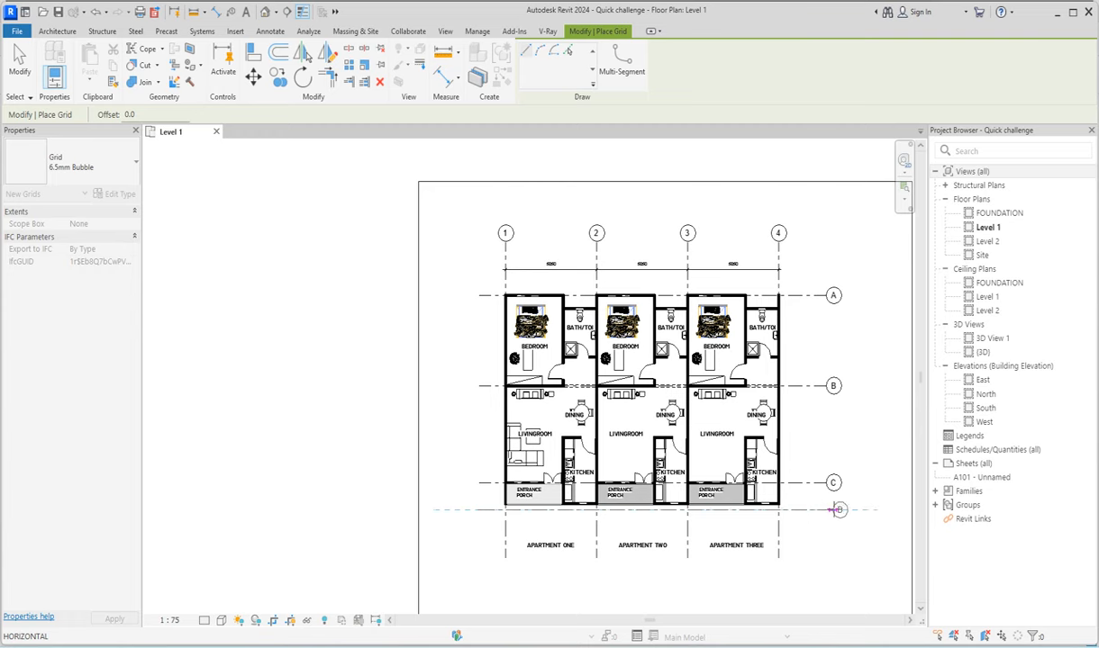
left_click(821, 510)
Step: Align grid D to the centreline of the kitchens' lower outer wall
left_click(253, 53)
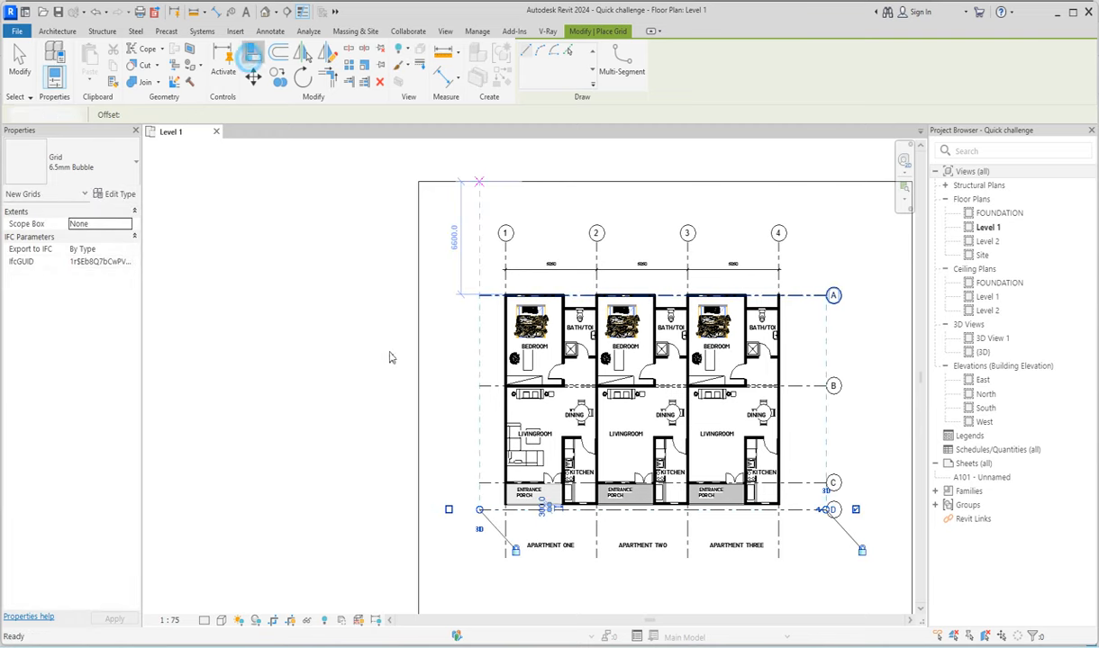
scroll(611, 508, "up", 5)
left_click(564, 491)
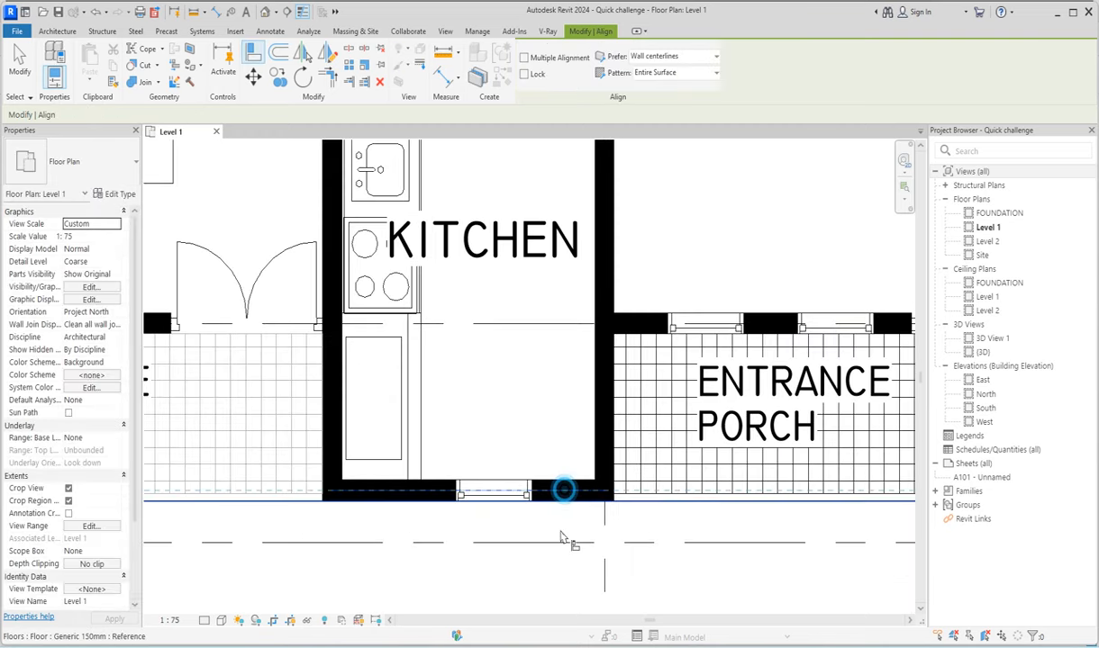
left_click(560, 542)
scroll(561, 507, "down", 5)
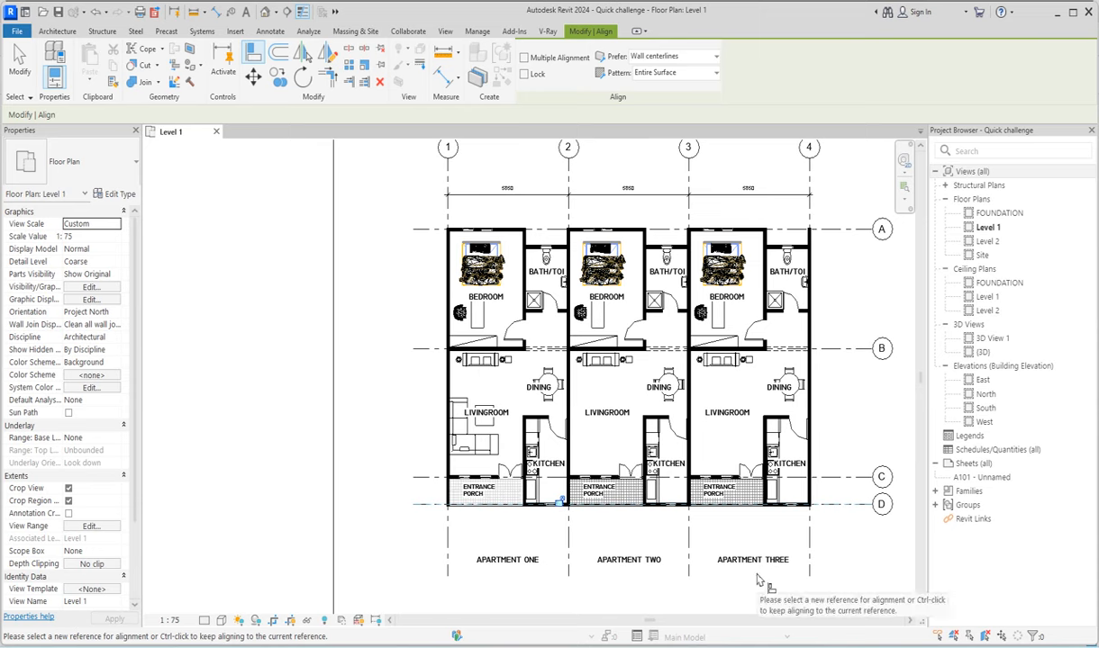
key("Escape")
key("Escape")
Step: Place an aligned dimension string across grids A, B, C and D, between apartment three and the grid bubbles
scroll(649, 470, "down", 3)
left_click(444, 79)
left_click(740, 411)
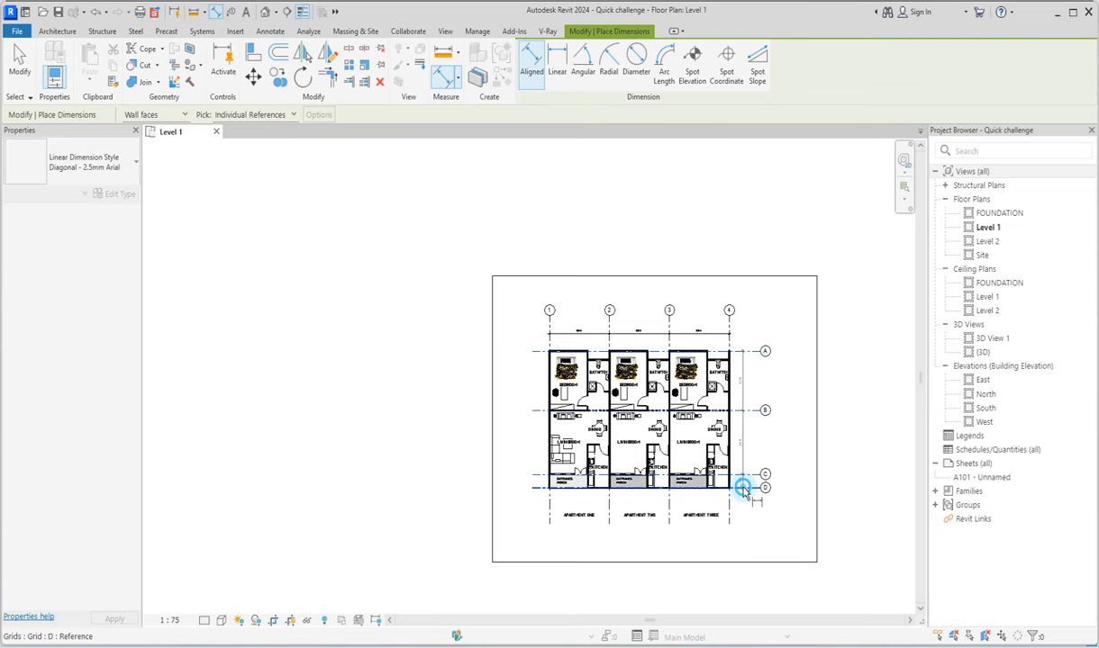
scroll(742, 488, "up", 4)
scroll(740, 429, "down", 2)
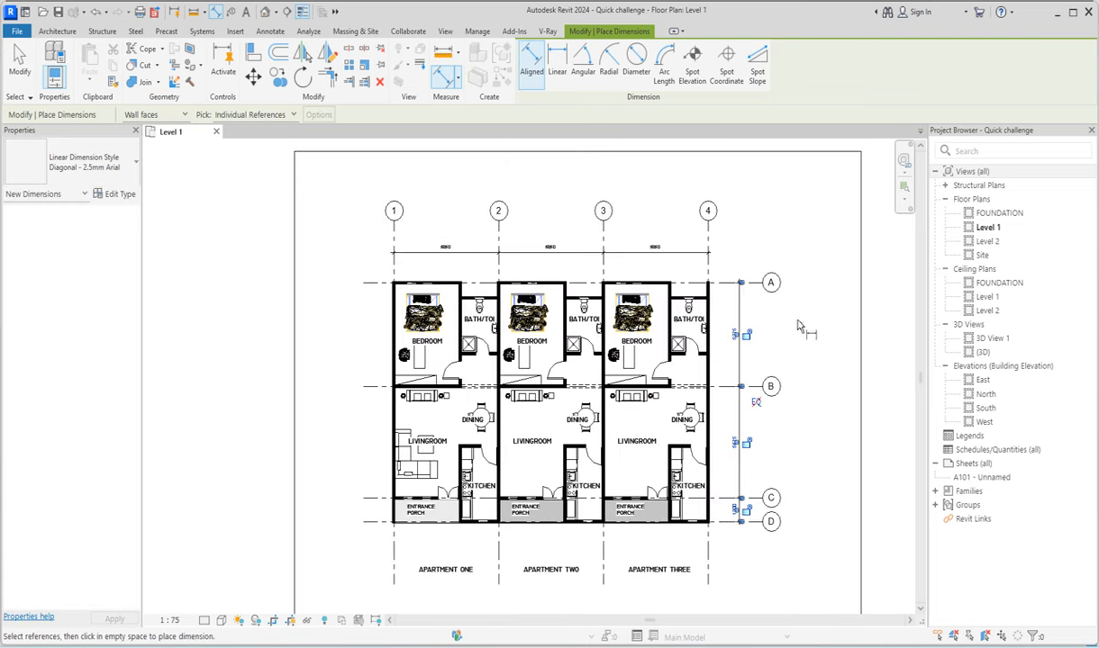
right_click(798, 324)
left_click(824, 326)
right_click(798, 320)
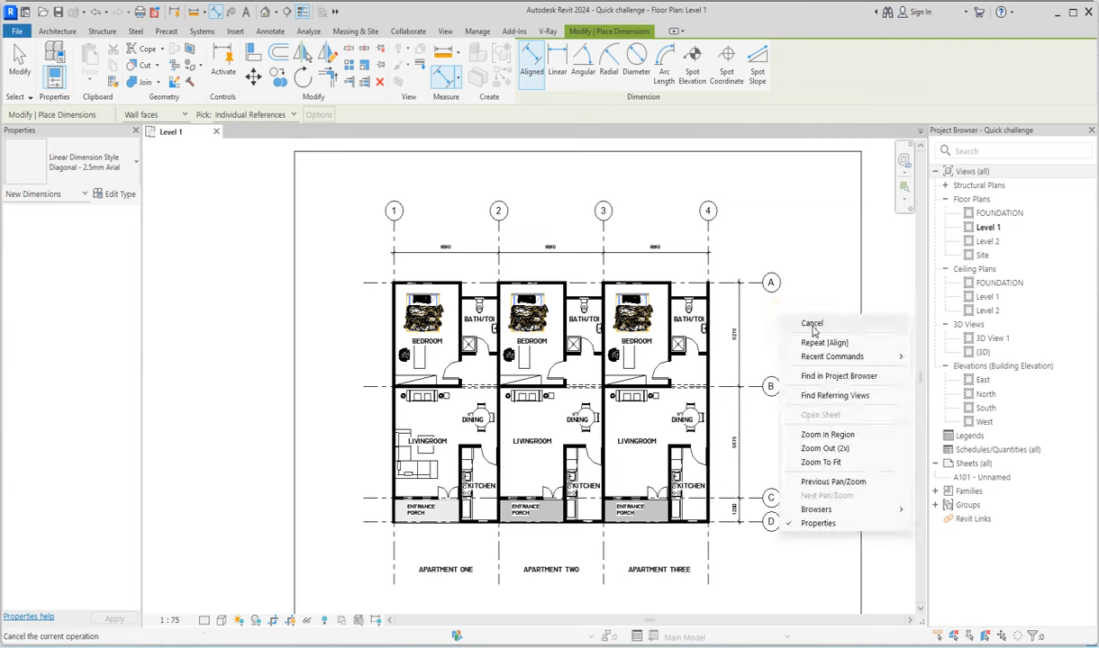
left_click(813, 326)
scroll(532, 234, "down", 4)
scroll(505, 243, "up", 4)
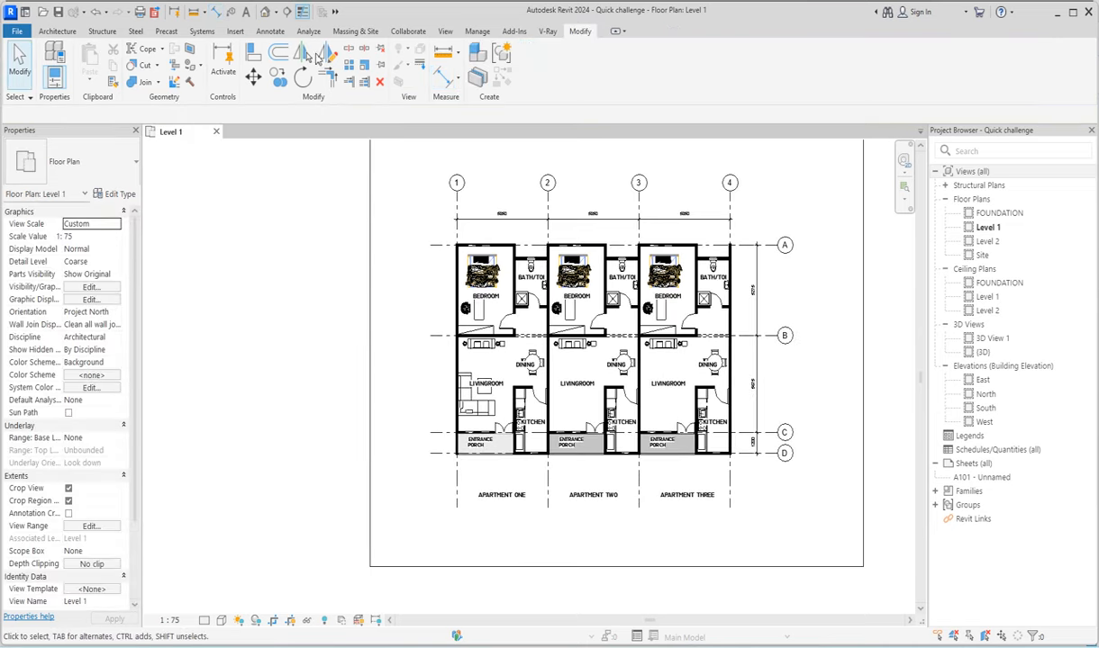
Step: Set the Aligned dimension command to pick entire walls, with opening widths and intersecting walls as references
left_click(442, 80)
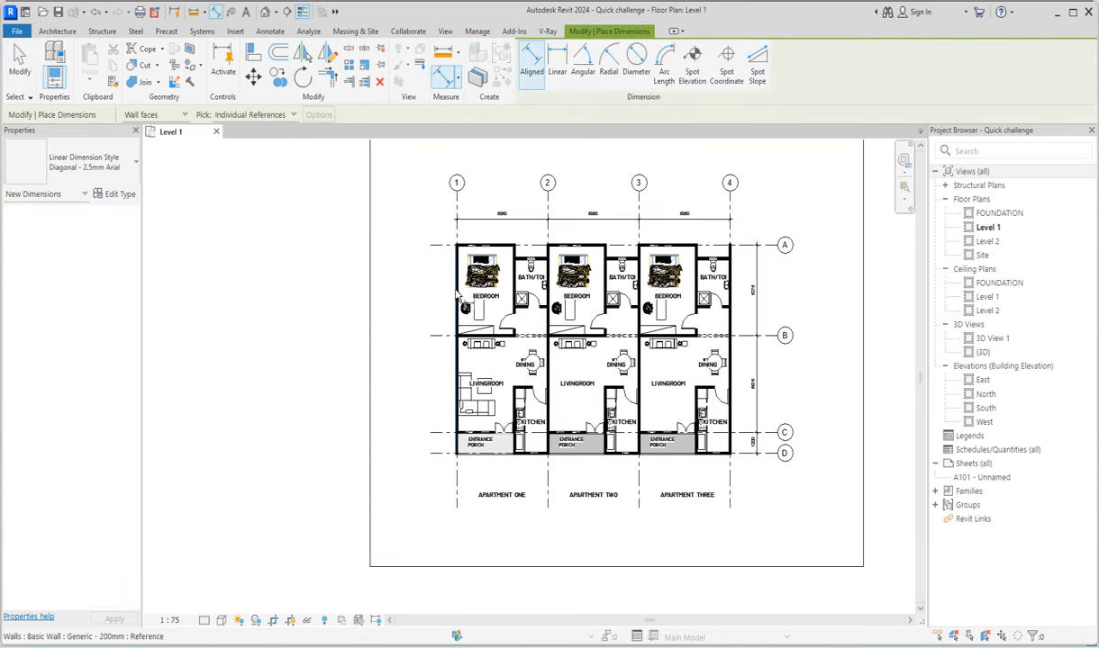
scroll(463, 270, "up", 3)
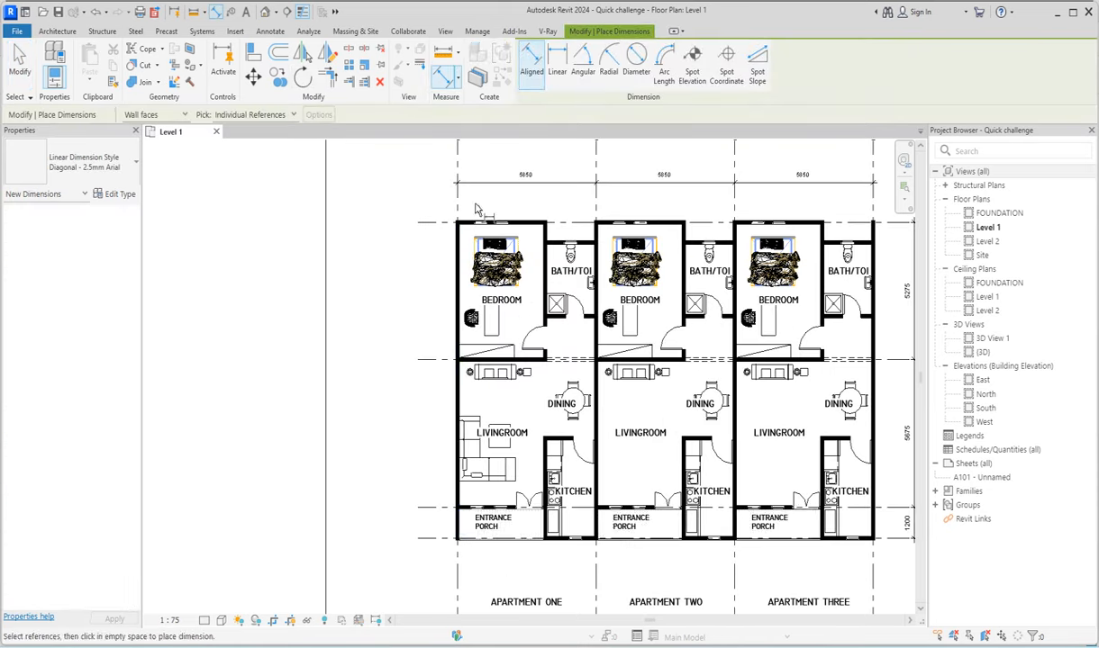
left_click(277, 115)
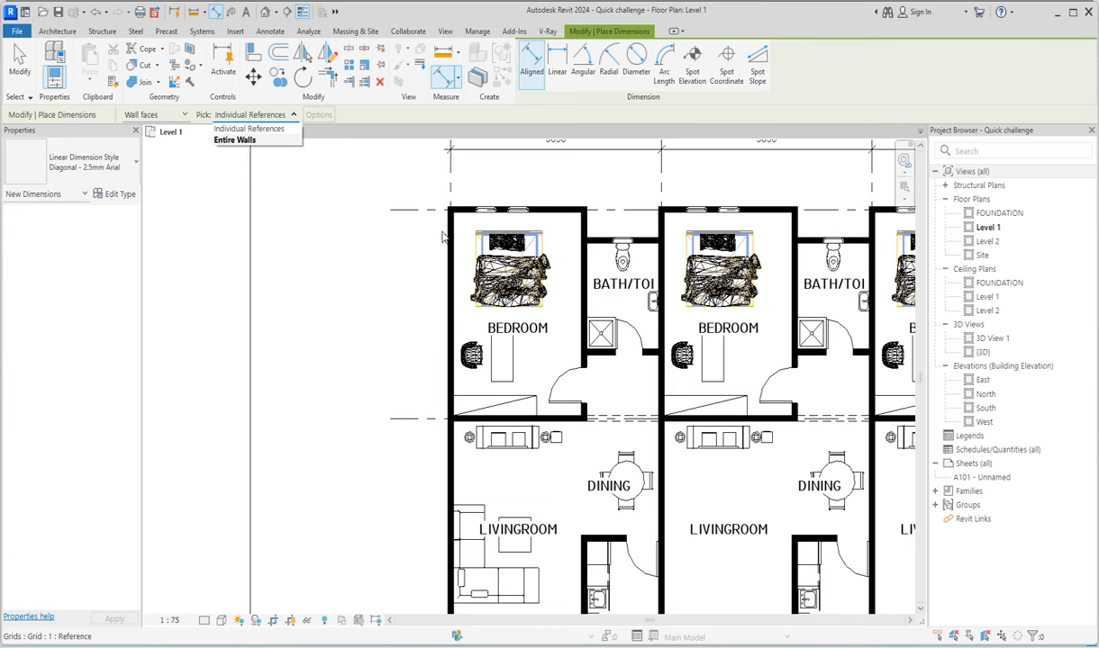
left_click(232, 141)
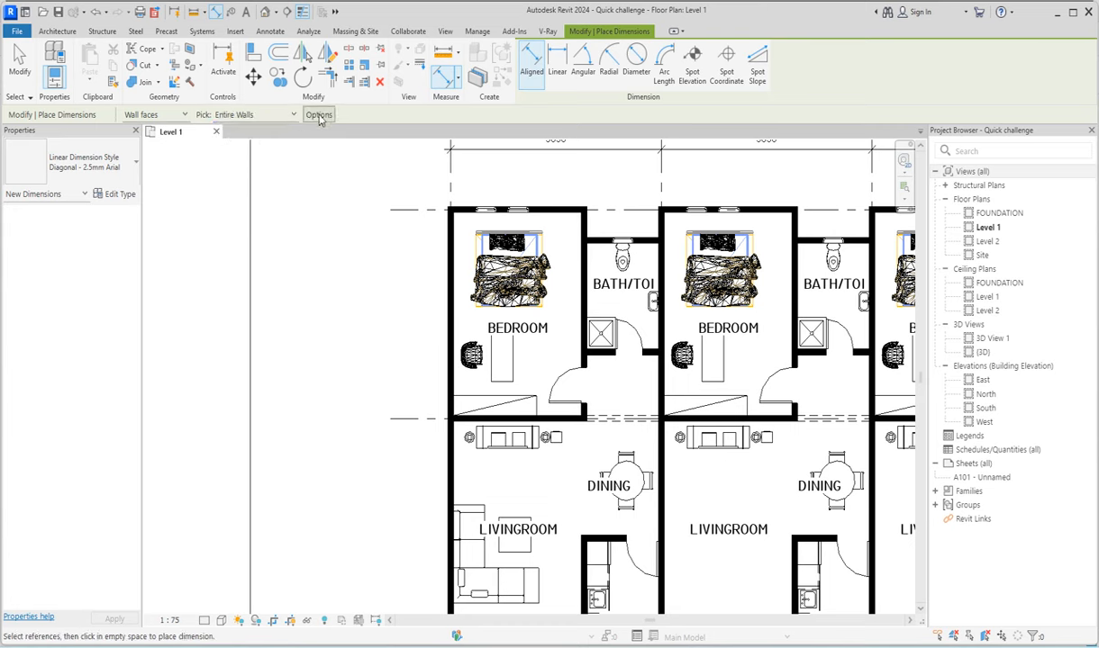
left_click(319, 115)
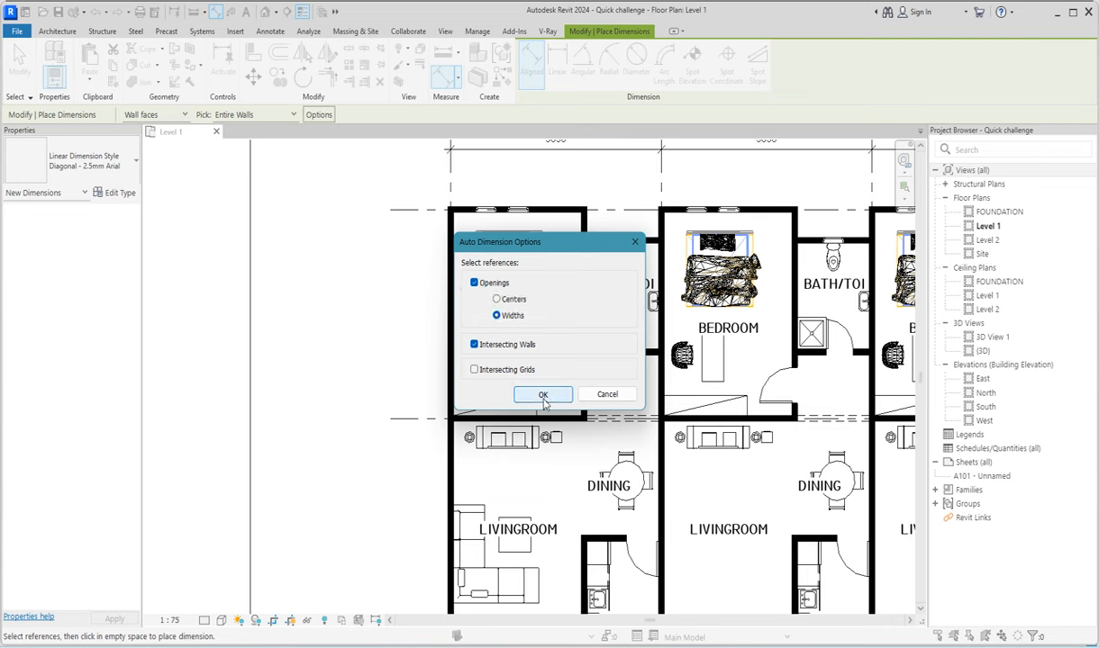
left_click(543, 394)
Step: Dimension apartment one's upper bedroom and bathroom walls with their openings, in line below the grid dimension string
left_click(541, 210)
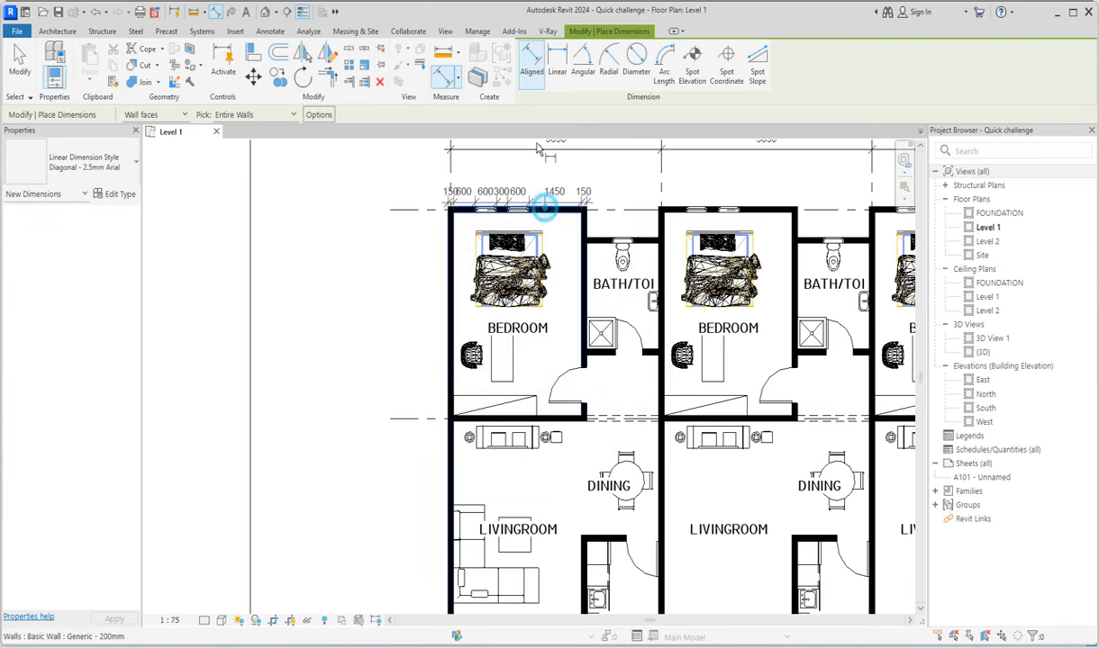
left_click(531, 179)
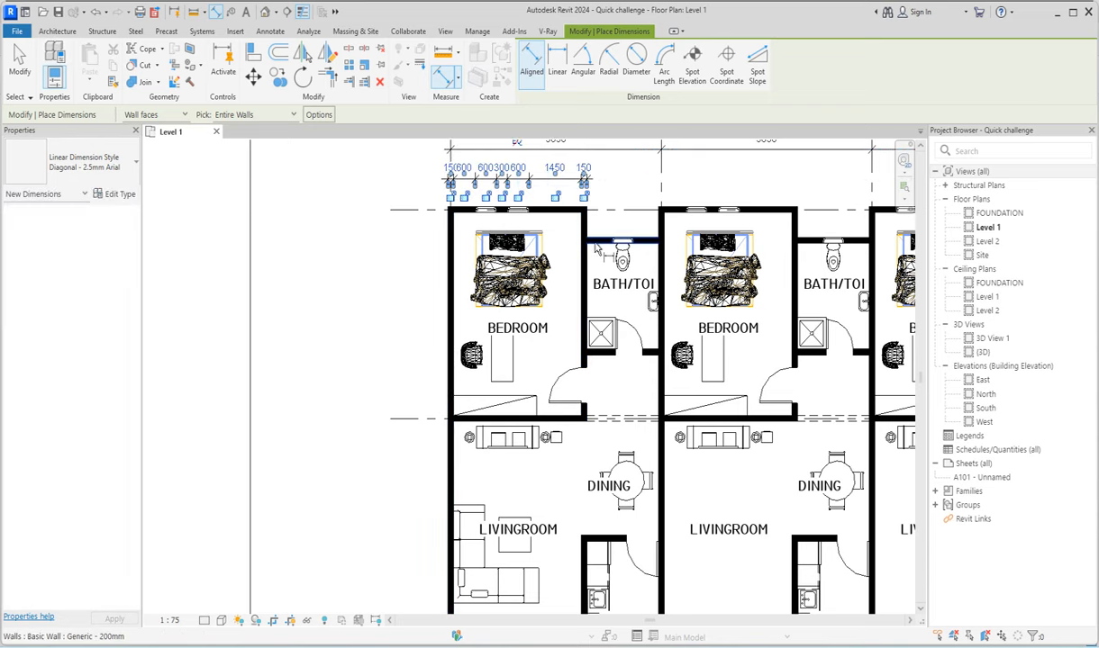
left_click(596, 242)
left_click(605, 183)
scroll(606, 183, "down", 4)
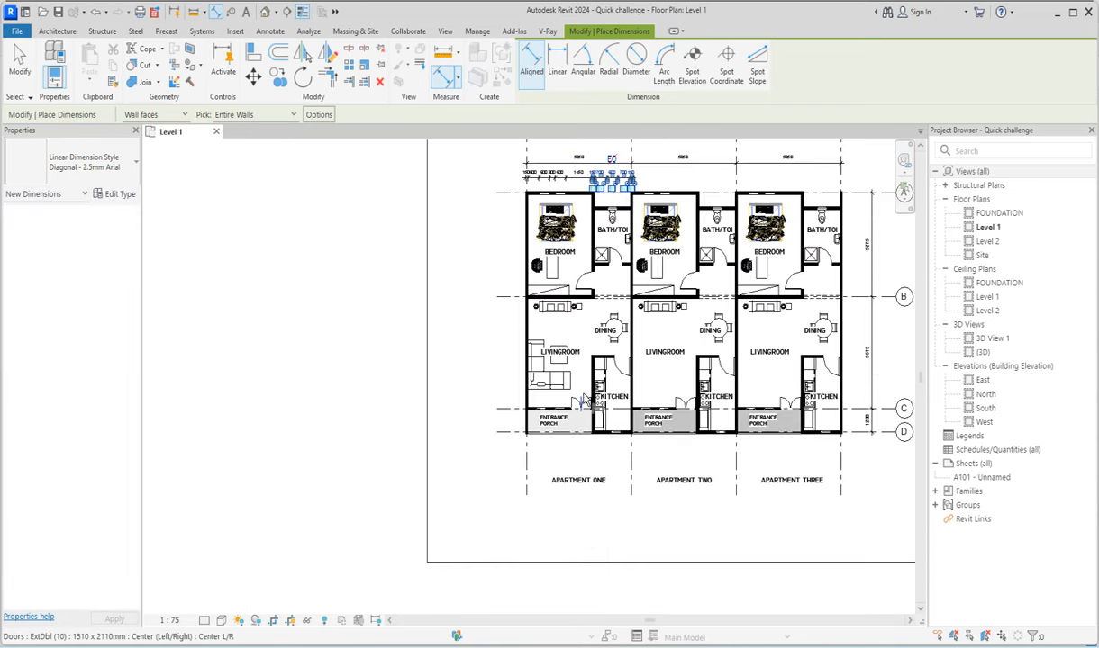
Step: Dimension apartment one's entrance wall and lower kitchen wall with their openings, in one line above the APARTMENT ONE label
scroll(543, 425, "up", 3)
left_click(531, 425)
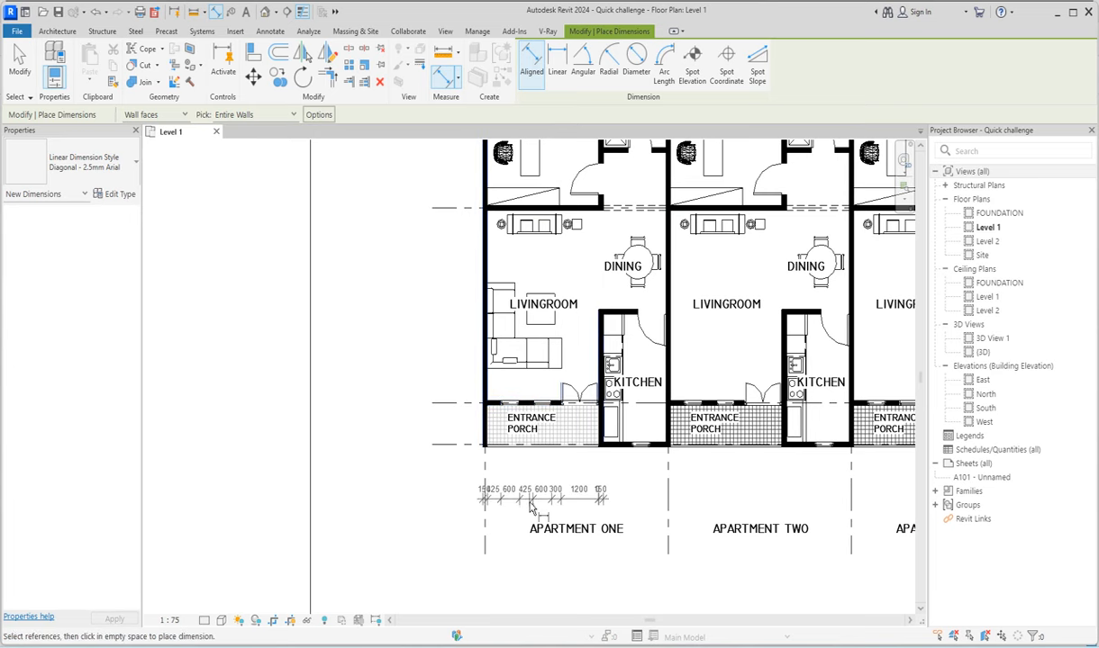
left_click(586, 497)
left_click(627, 457)
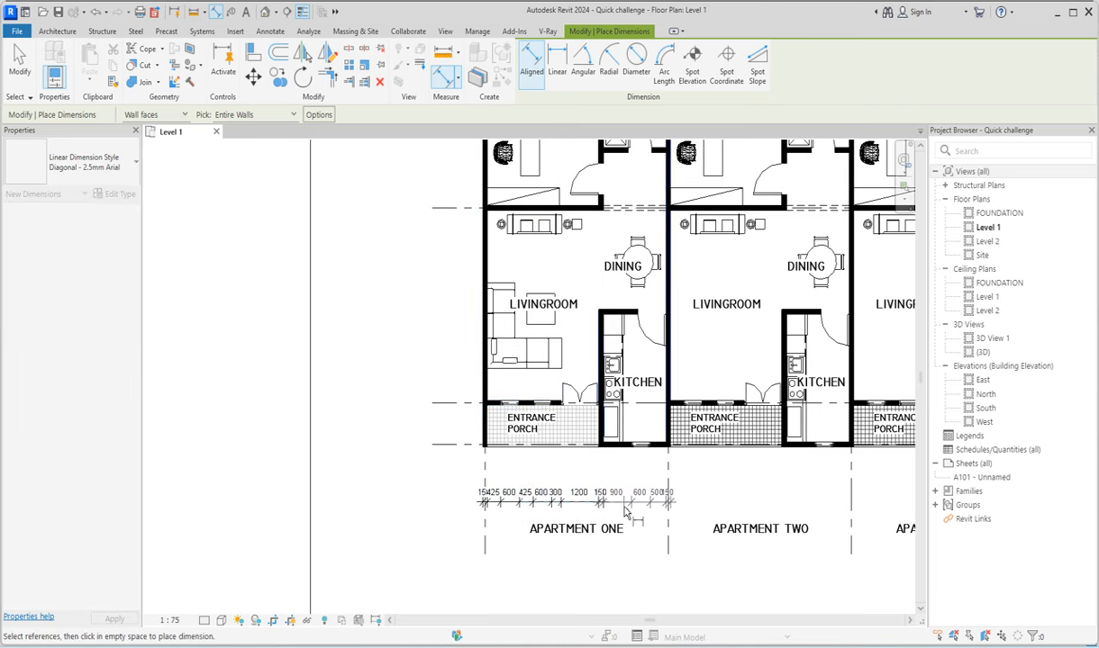
Step: Dimension apartment one's long outer side wall with its intersecting walls, placing the string outside the building
left_click(483, 370)
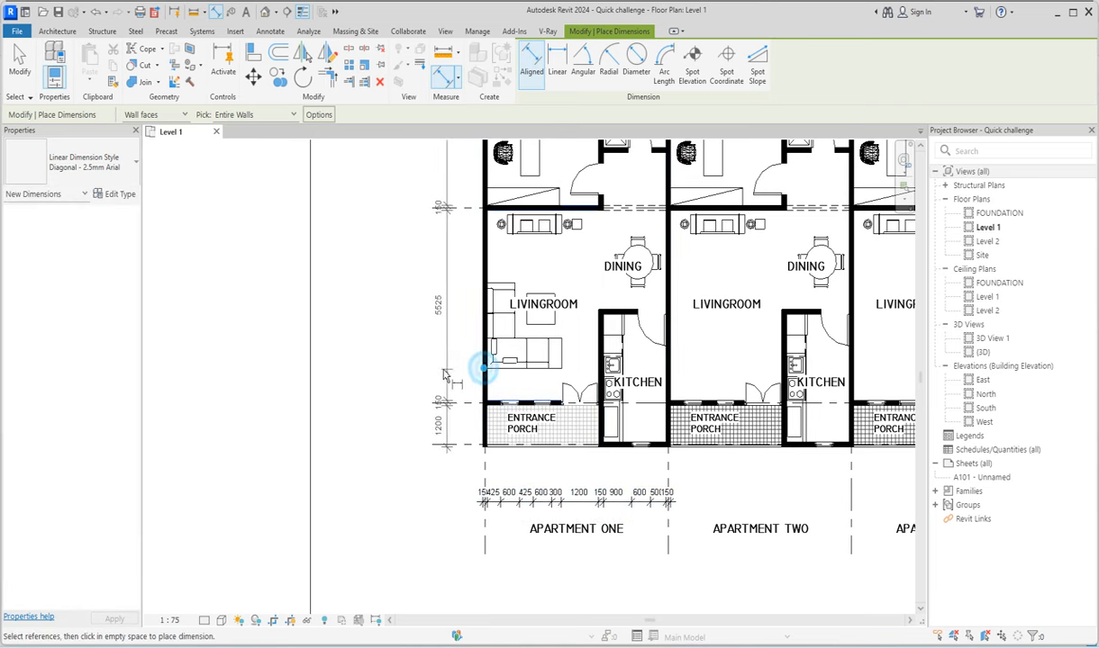
scroll(428, 377, "down", 2)
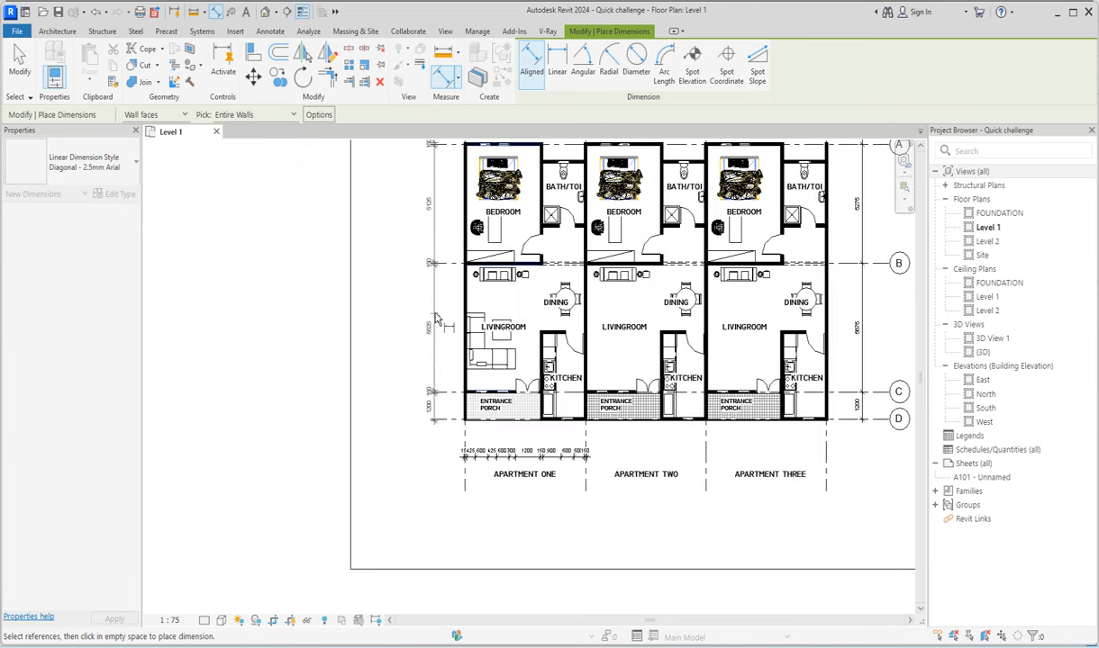
left_click(432, 360)
scroll(478, 512, "down", 1)
scroll(407, 221, "up", 5)
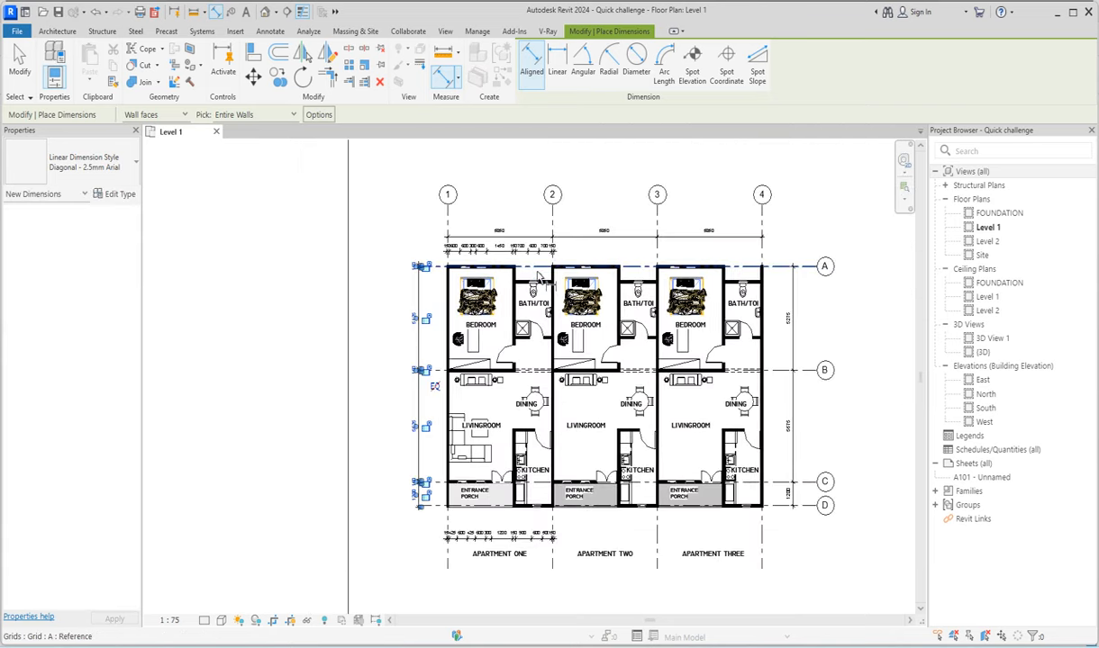
scroll(407, 221, "up", 2)
right_click(461, 166)
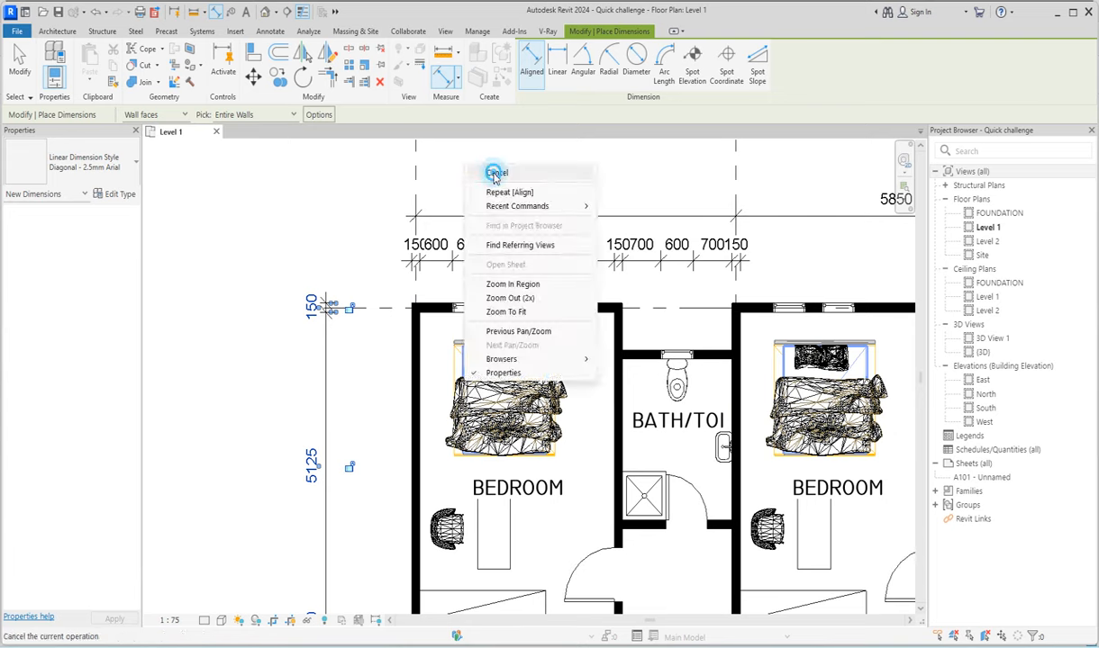
left_click(520, 180)
Step: Move the outer wall thickness text and both window width texts clear of their neighbours in the apartment one bedroom dimension string
scroll(469, 253, "up", 3)
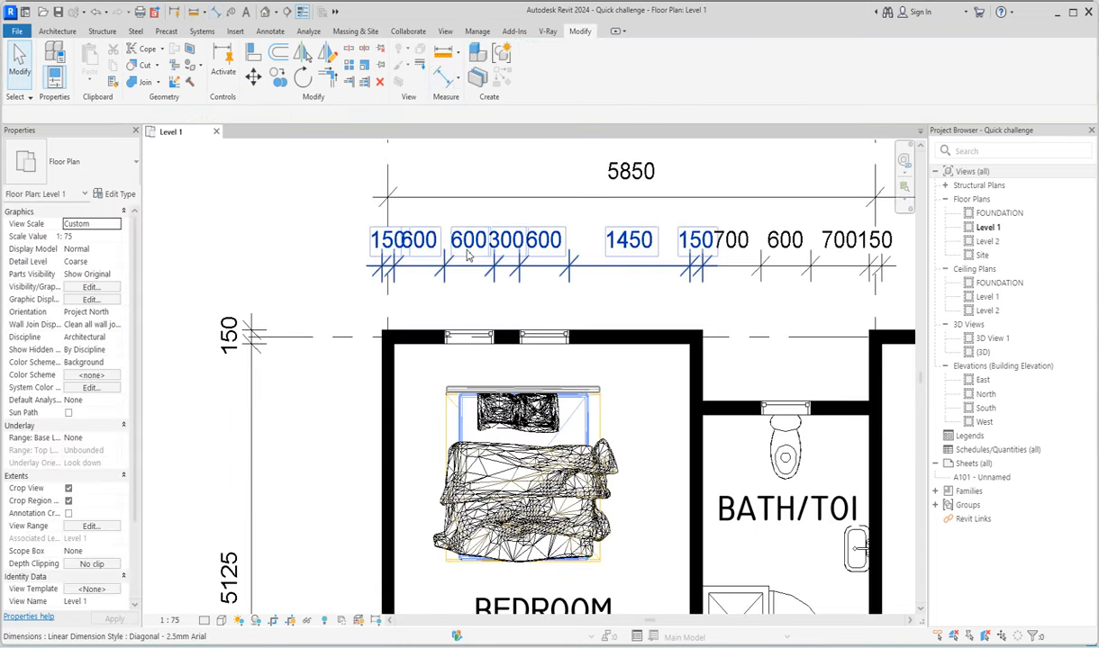
left_click(470, 253)
left_click_drag(469, 253, 475, 213)
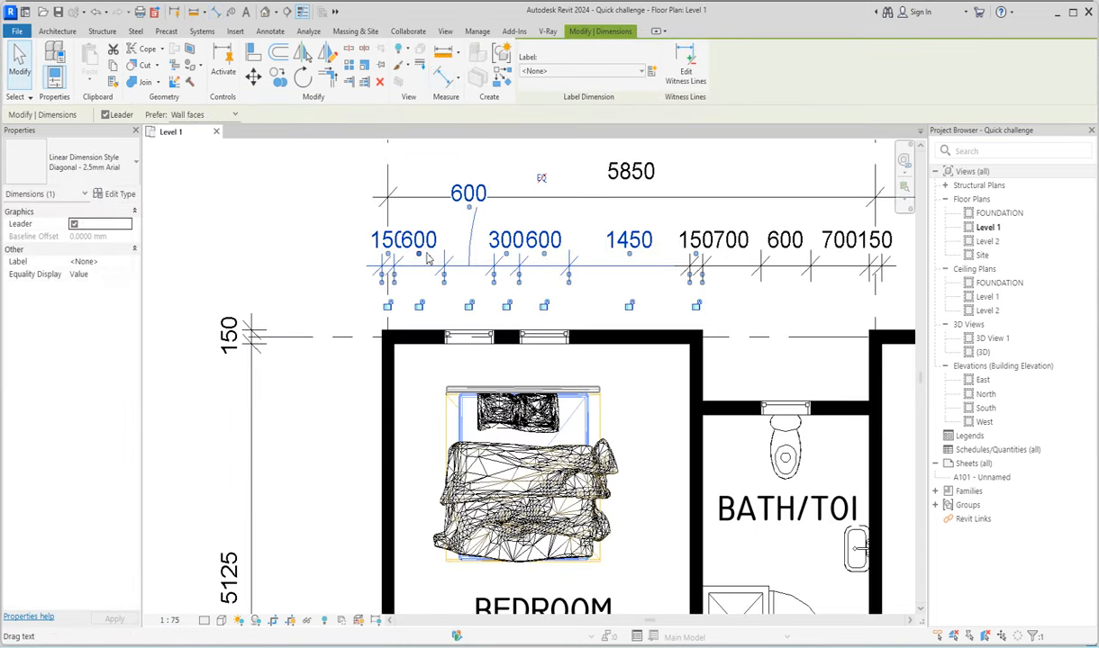
left_click_drag(389, 260, 347, 231)
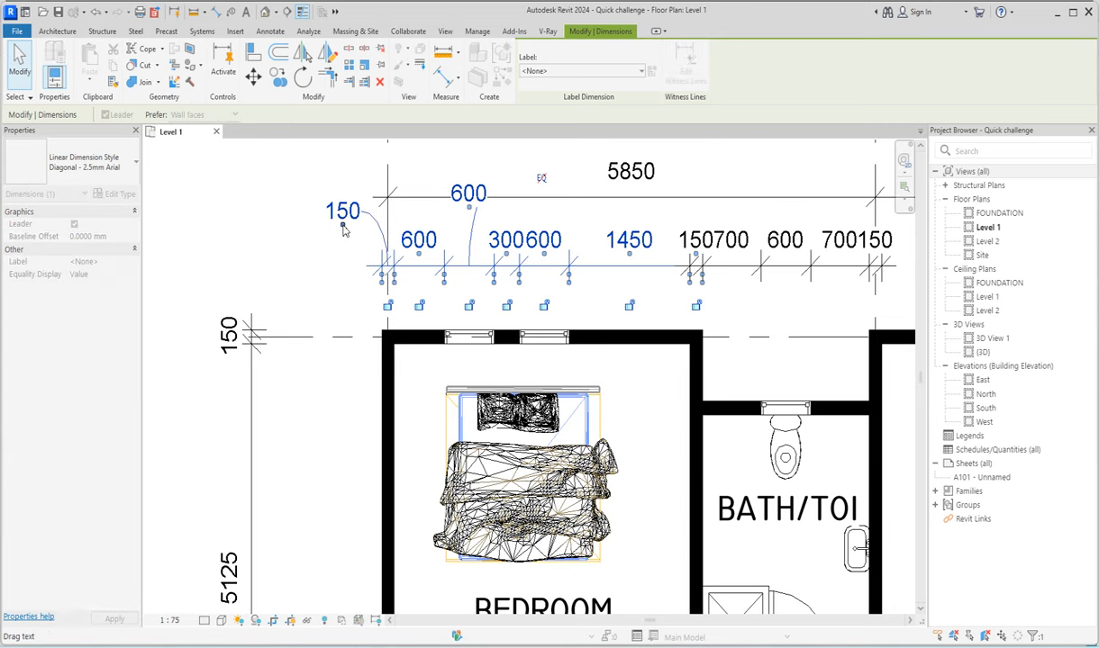
left_click_drag(543, 259, 555, 225)
left_click_drag(466, 215, 461, 224)
scroll(590, 256, "down", 1)
scroll(692, 260, "up", 1)
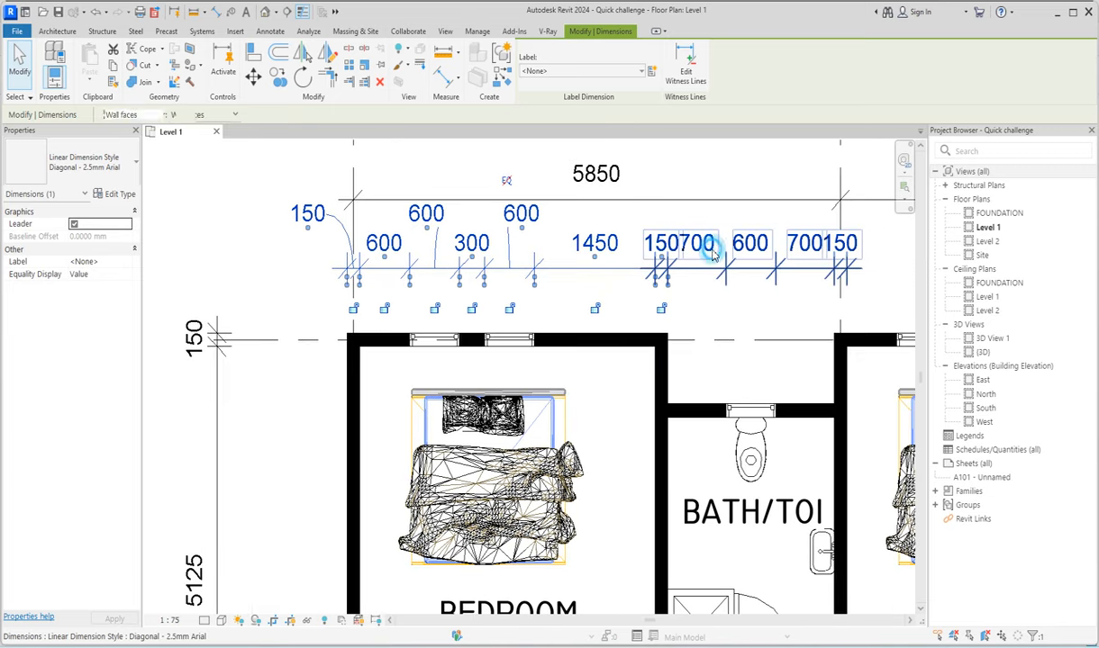
Step: Raise both 700 texts above the apartment one bathroom dimension string so the values stop overlapping
left_click(701, 263)
left_click_drag(697, 258, 699, 227)
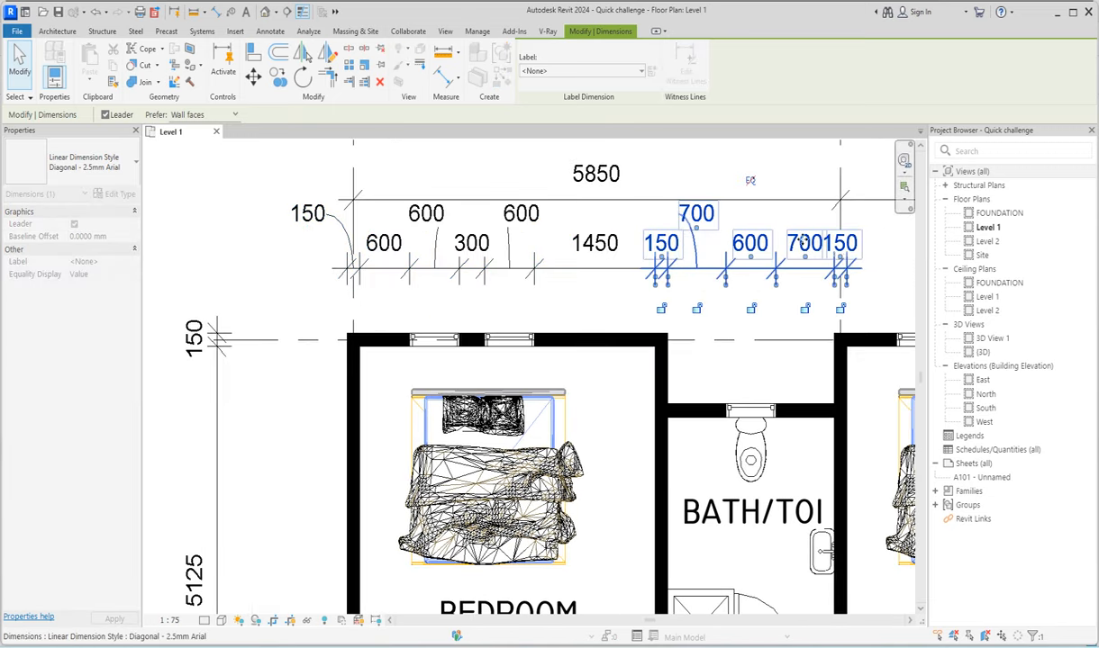
left_click_drag(806, 260, 792, 226)
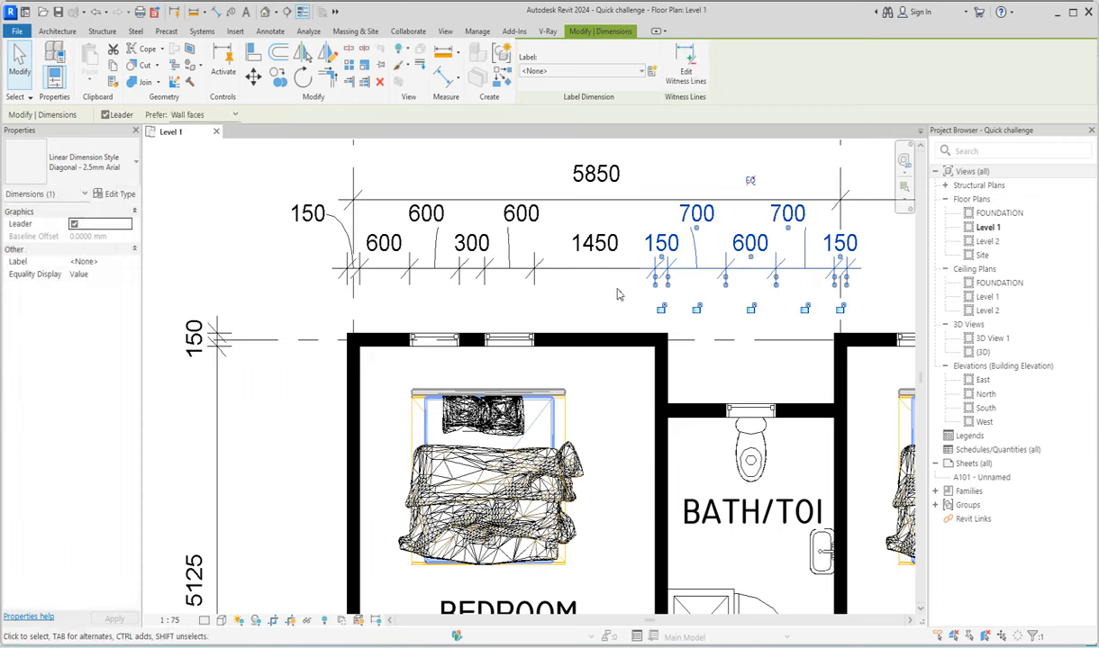
scroll(625, 279, "down", 3)
left_click(625, 191)
scroll(625, 270, "up", 3)
scroll(585, 360, "down", 4)
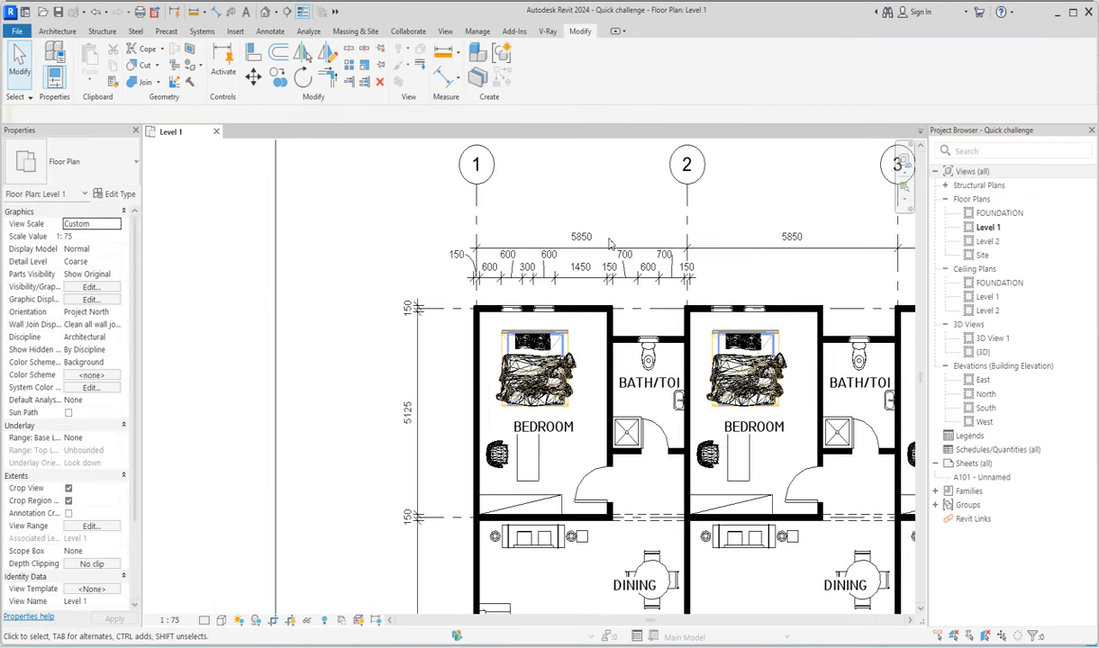
Step: Clear the selection and save the project
scroll(550, 360, "up", 3)
left_click(521, 185)
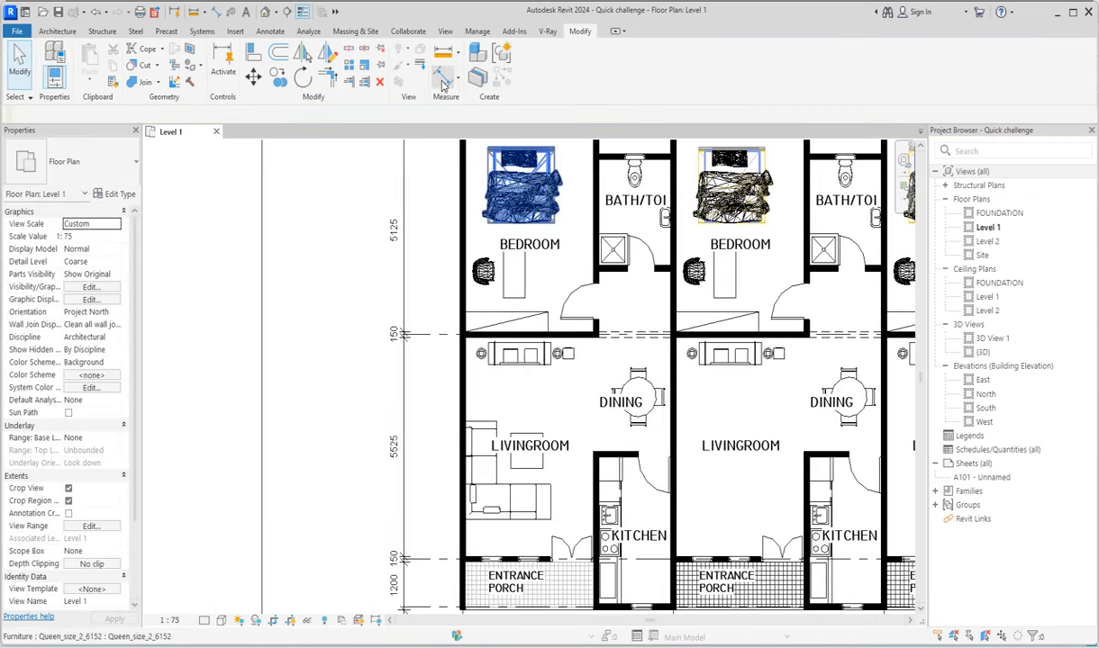
key("Escape")
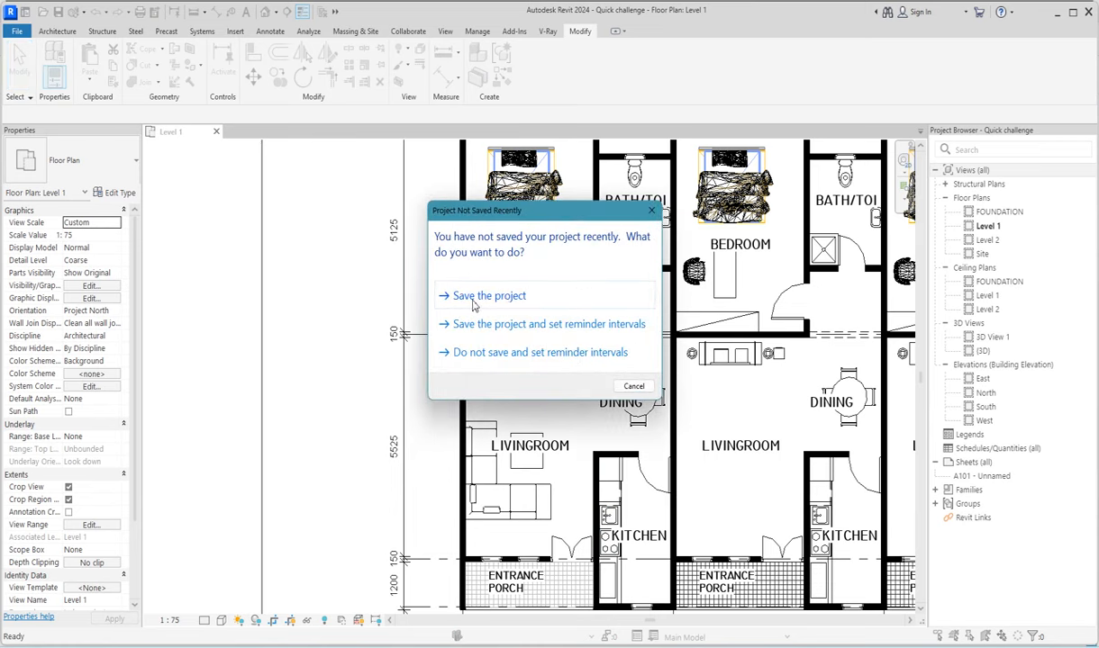
left_click(477, 300)
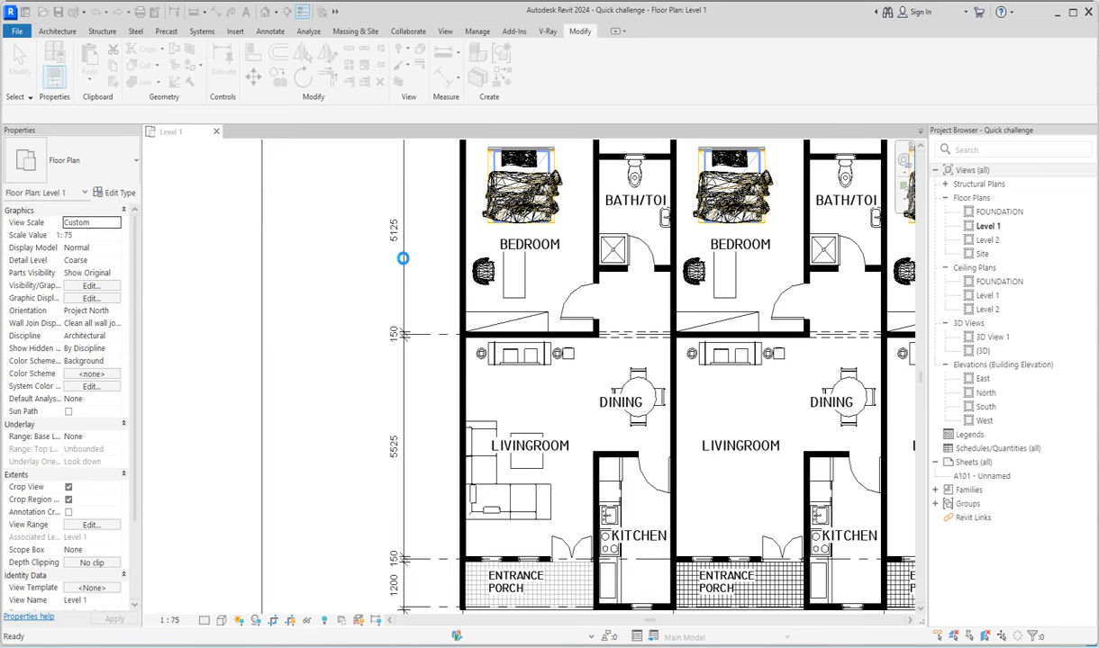
Step: Switch aligned dimensioning to individual references and dimension the width of apartment one's bedroom between its inner wall faces
key("d")
key("i")
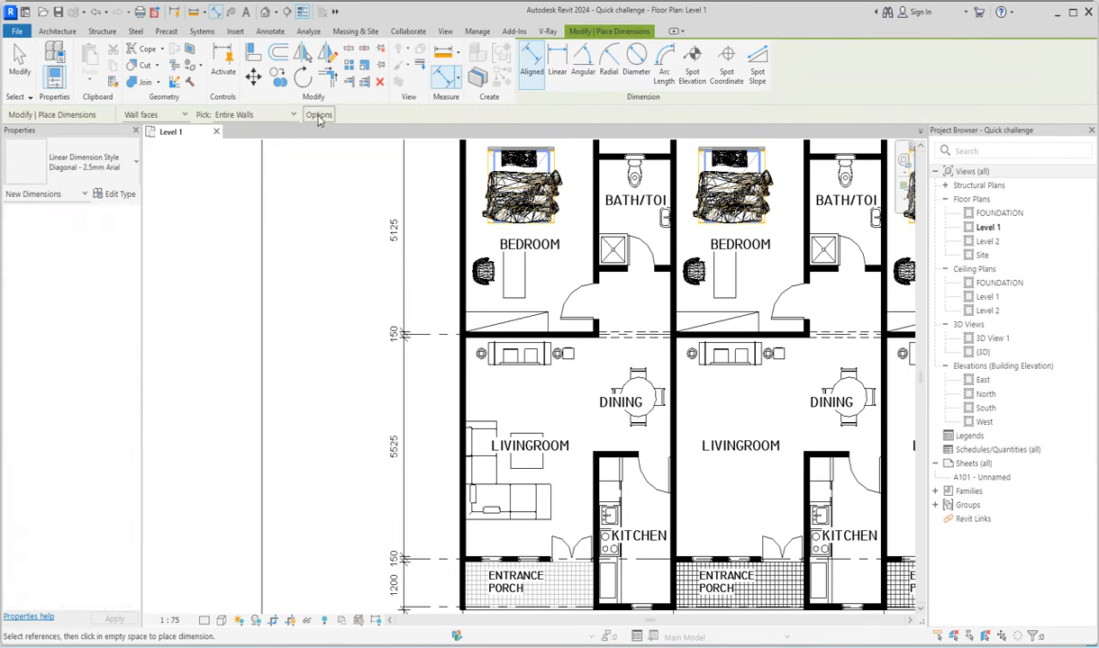
left_click(318, 117)
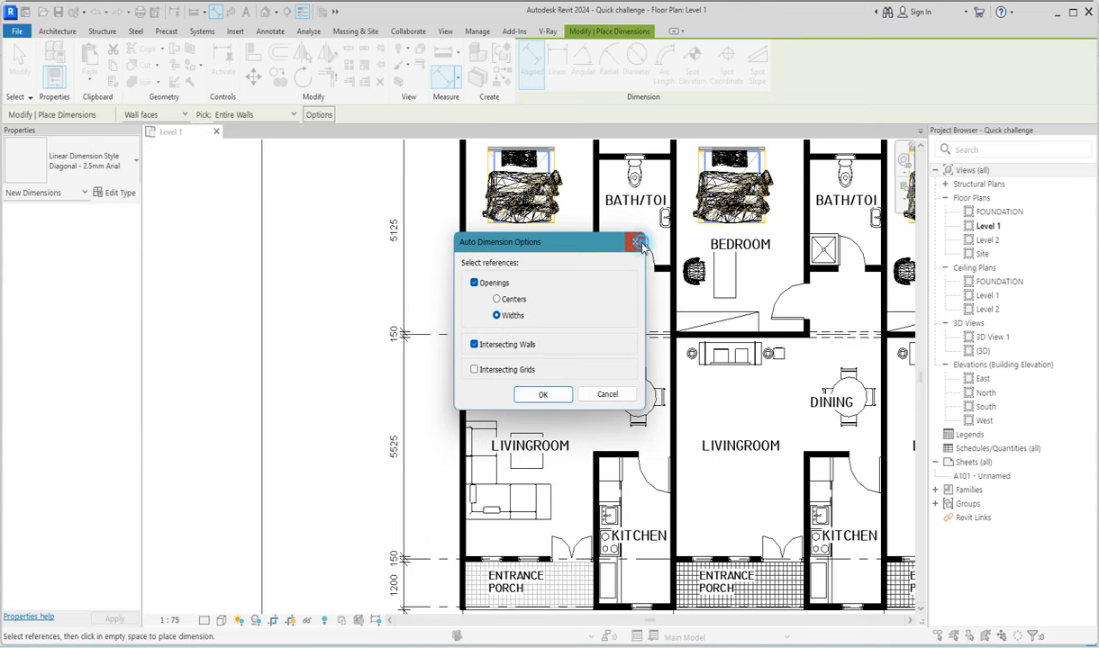
left_click(638, 242)
left_click(270, 115)
left_click(251, 129)
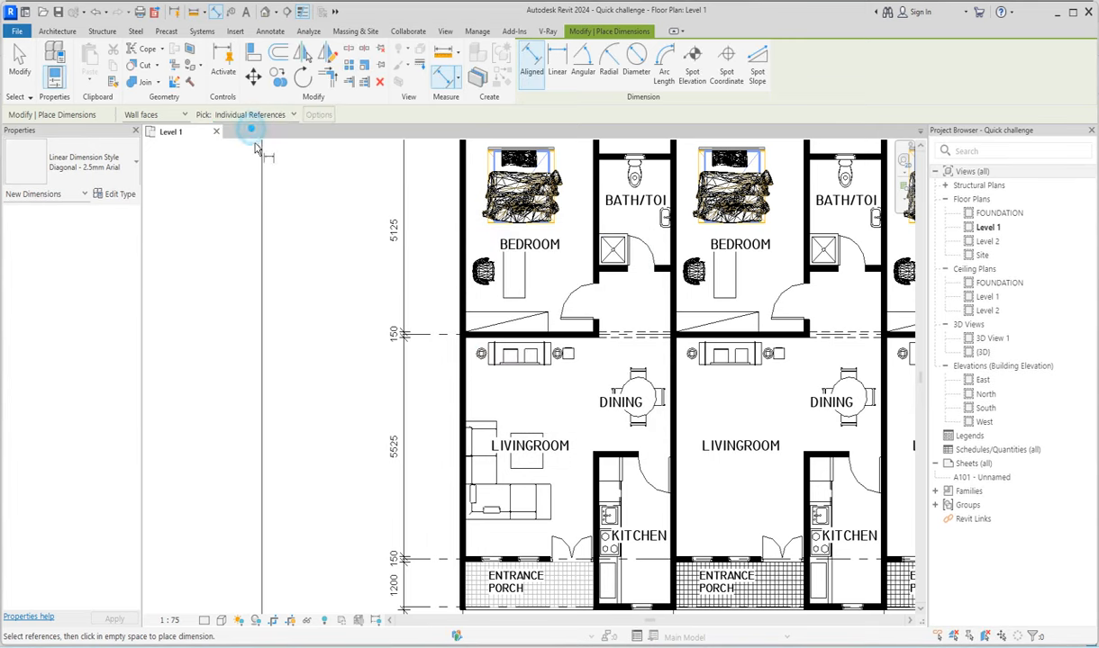
scroll(465, 321, "down", 3)
scroll(450, 293, "up", 5)
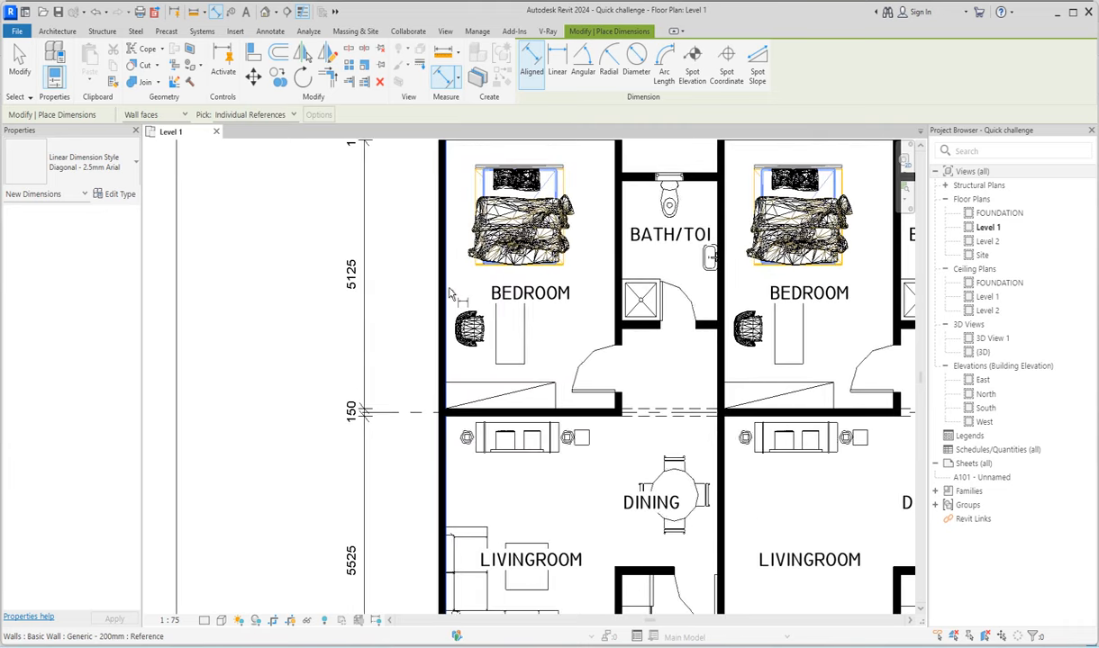
left_click(446, 294)
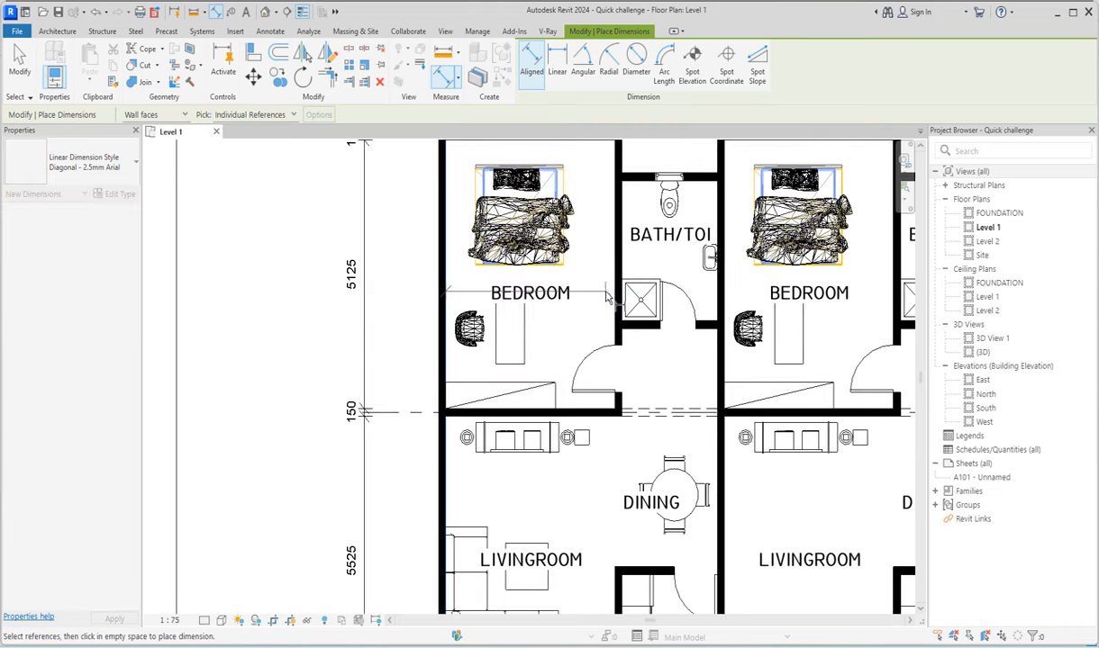
left_click(611, 294)
scroll(441, 291, "up", 2)
left_click(483, 290)
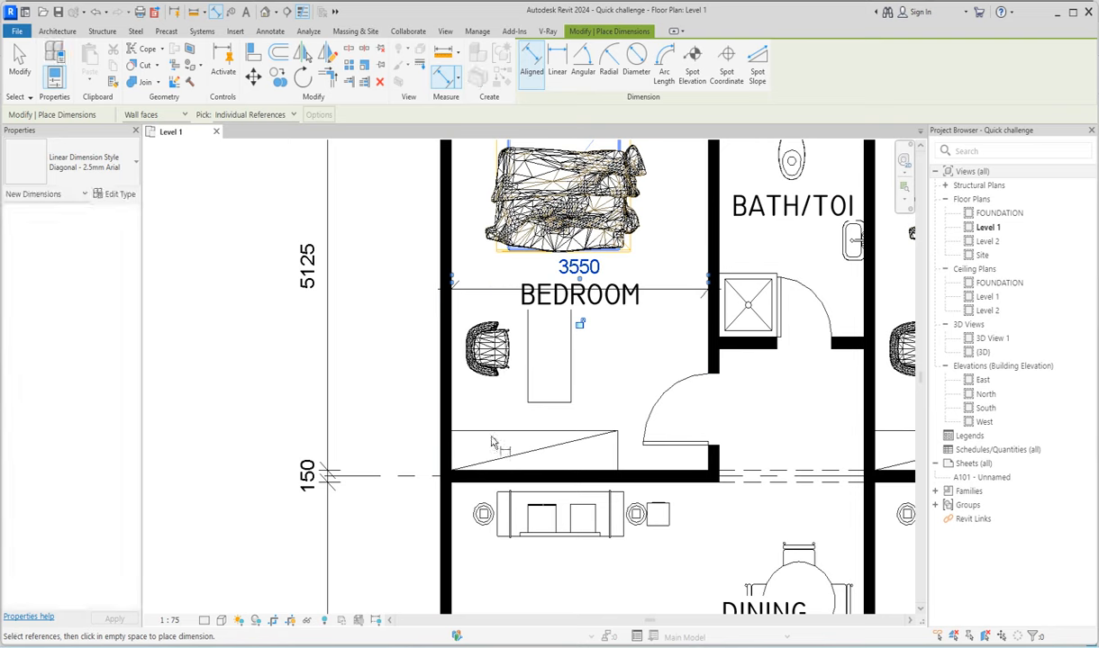
Step: Dimension the length of apartment one's bedroom from the living room partition to the outer window wall
left_click(520, 478)
scroll(518, 481, "down", 2)
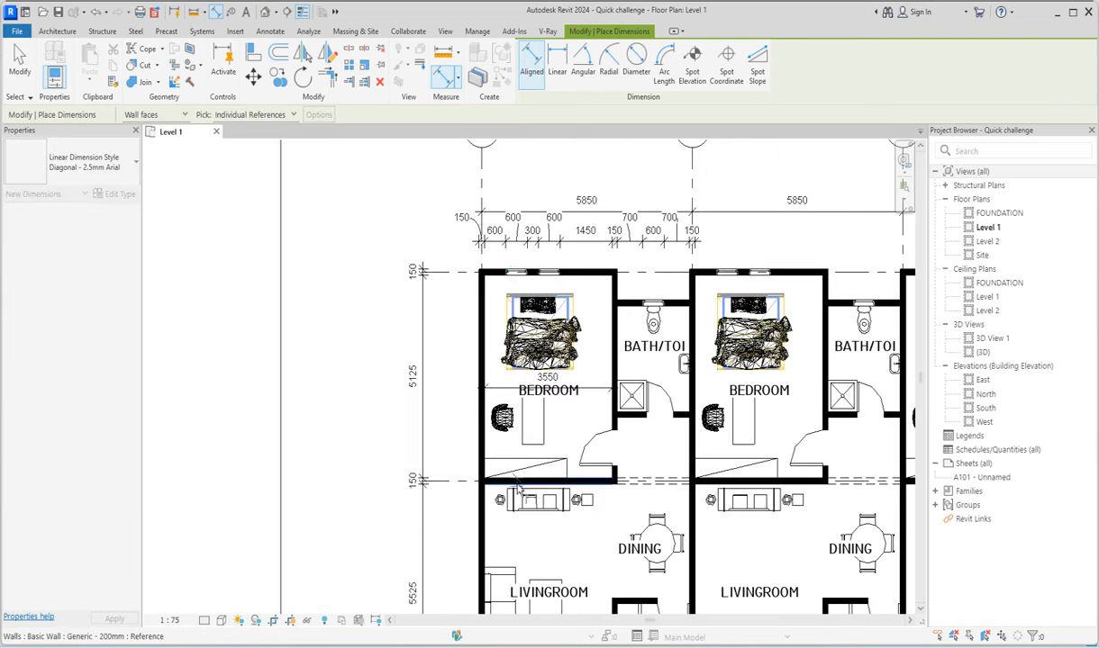
left_click(500, 282)
scroll(500, 282, "up", 2)
left_click(516, 282)
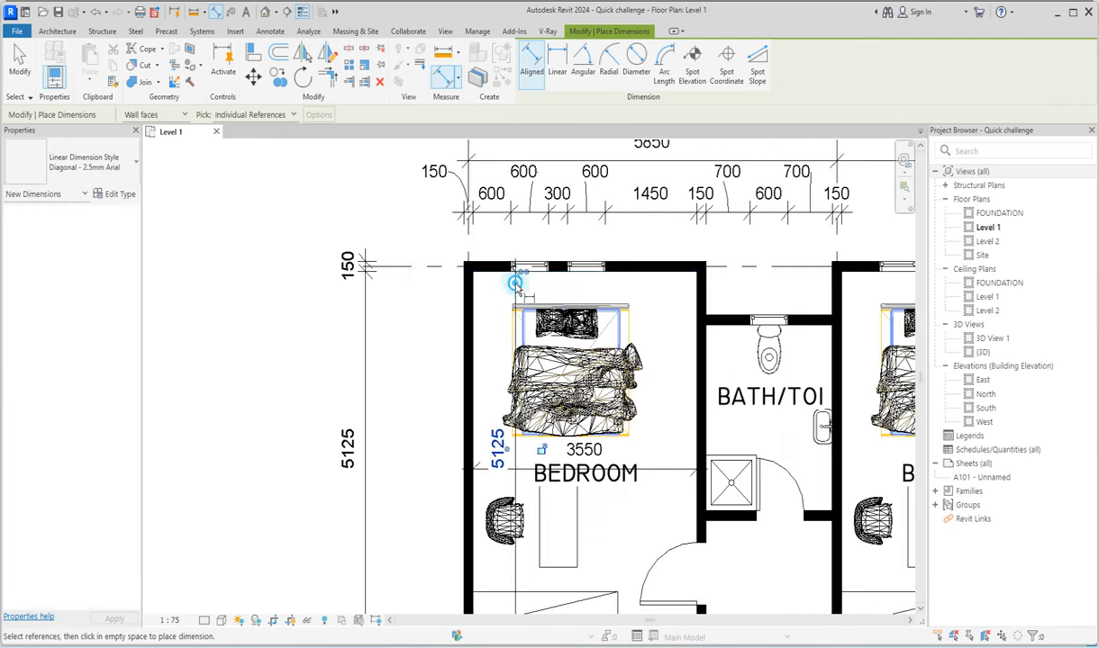
Step: Dimension the length of apartment one's living room from the bedroom partition to the entrance porch wall
scroll(515, 280, "down", 3)
scroll(567, 461, "up", 2)
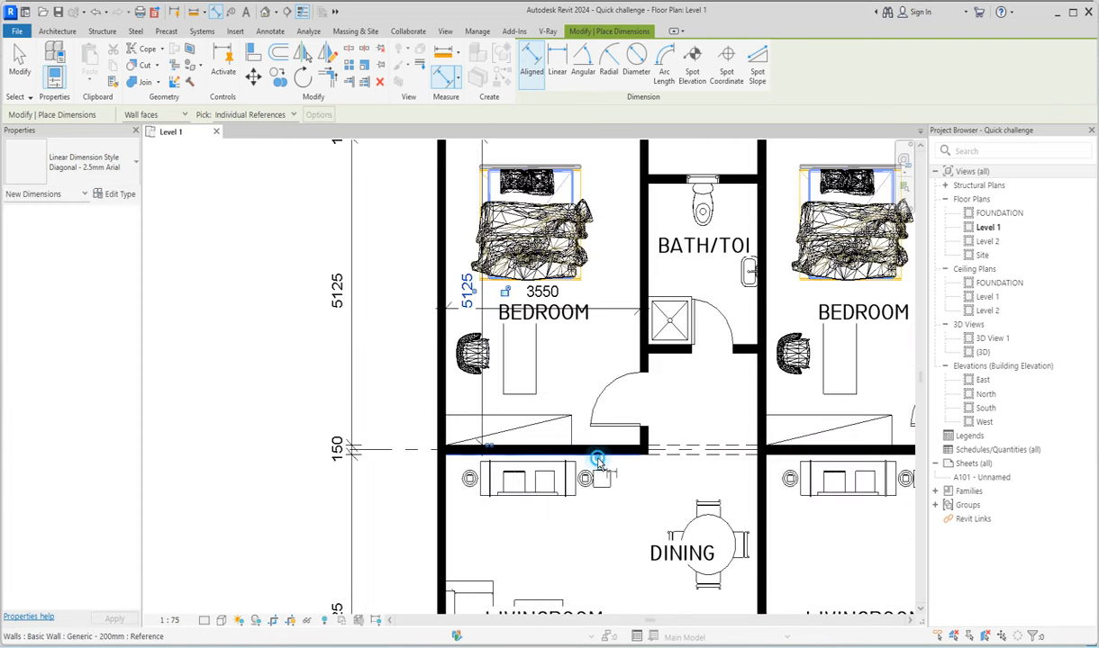
scroll(597, 461, "down", 3)
scroll(505, 554, "up", 4)
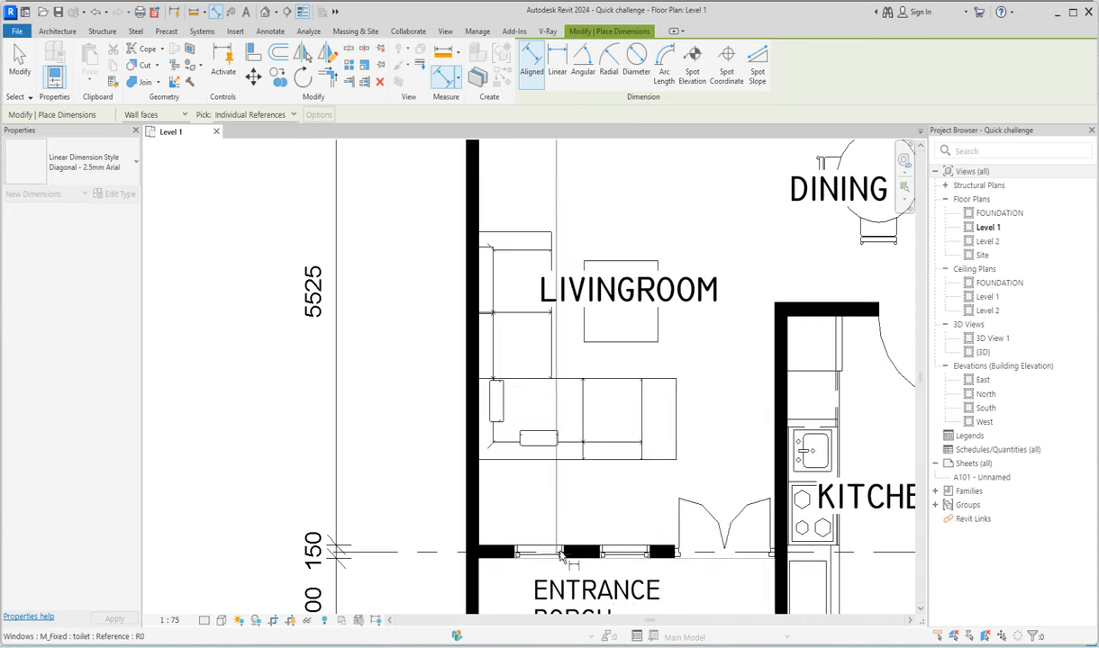
left_click(566, 555)
left_click(578, 498)
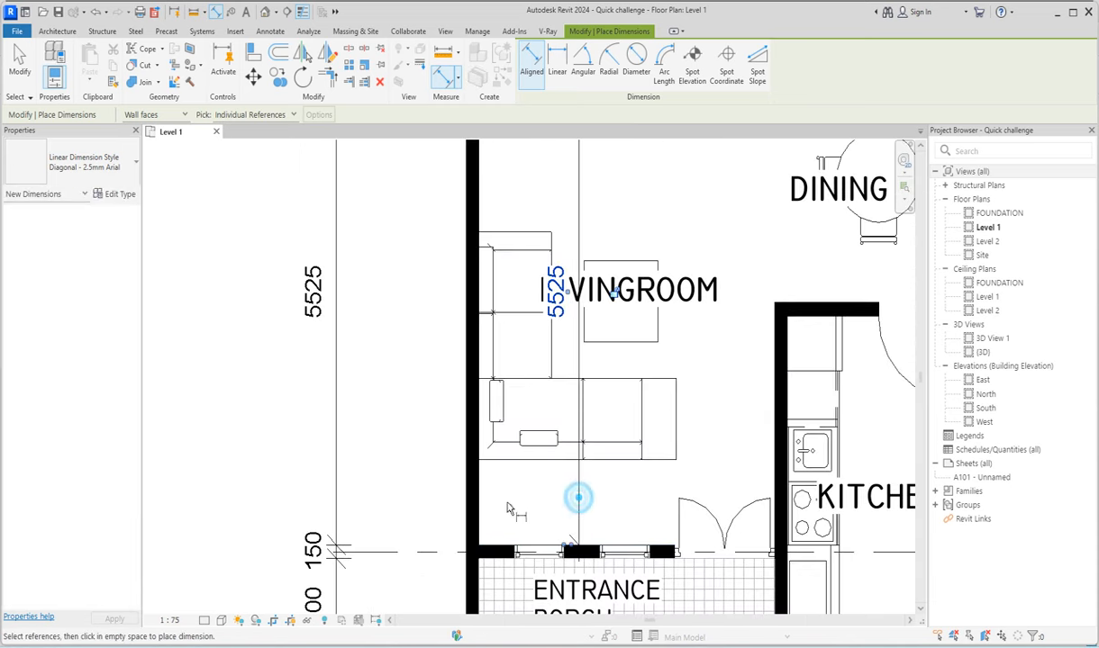
Step: Dimension across apartment one's living and dining area with one string through both side walls and the kitchen wall
left_click(771, 466)
scroll(691, 464, "down", 2)
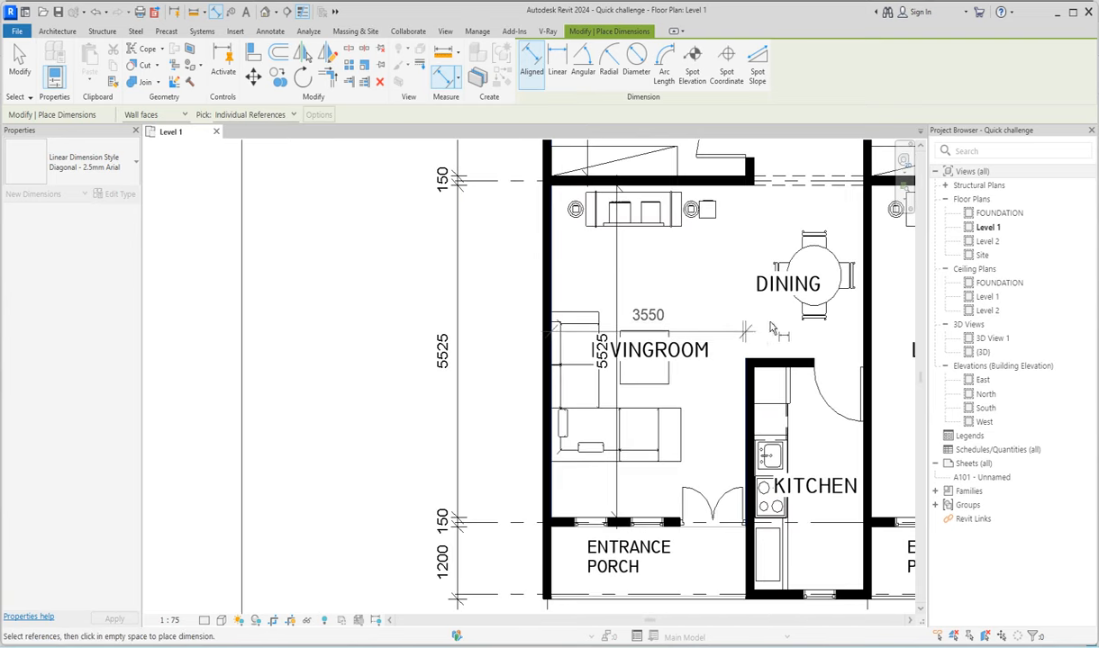
left_click(867, 333)
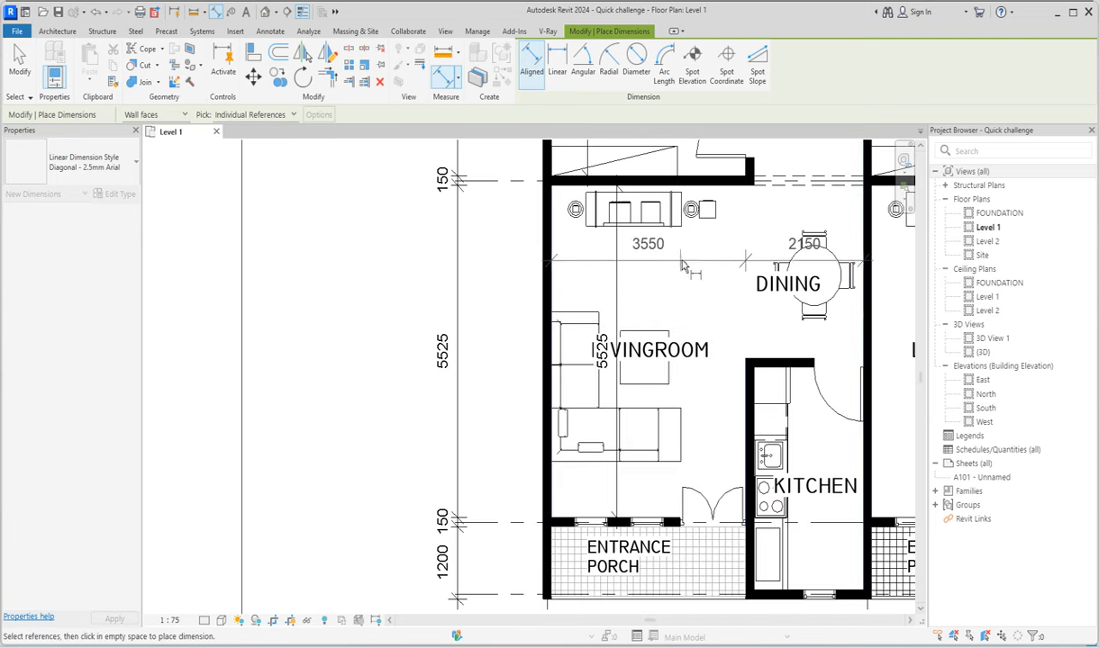
left_click(656, 272)
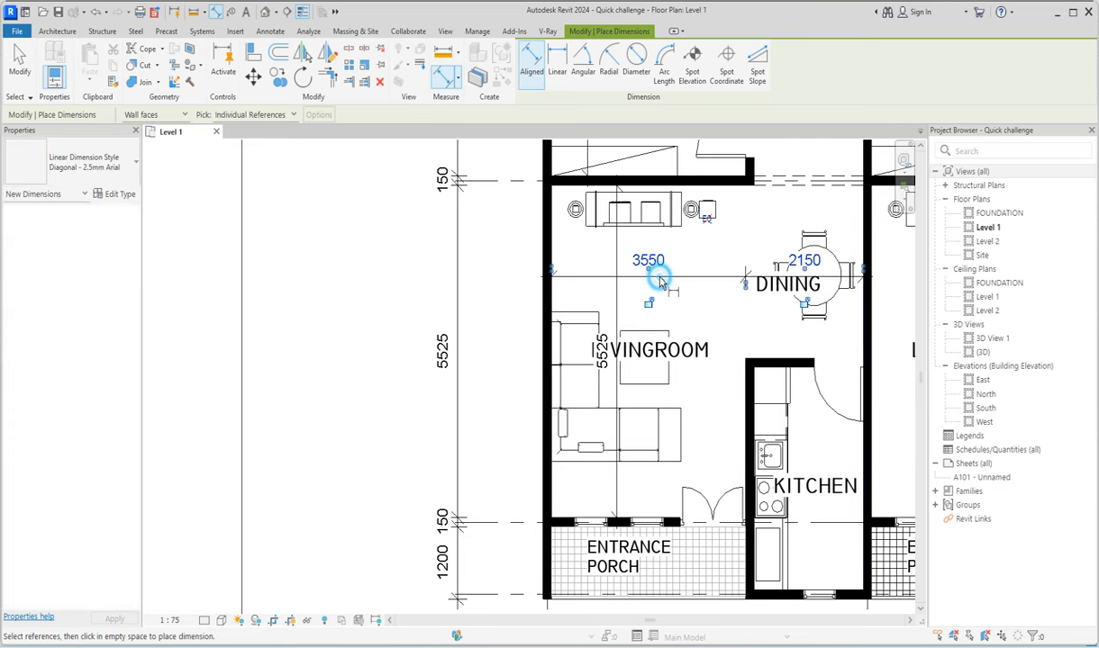
Step: Dimension the length of apartment one's kitchen from its door wall to its window wall
scroll(658, 276, "down", 2)
scroll(704, 362, "up", 4)
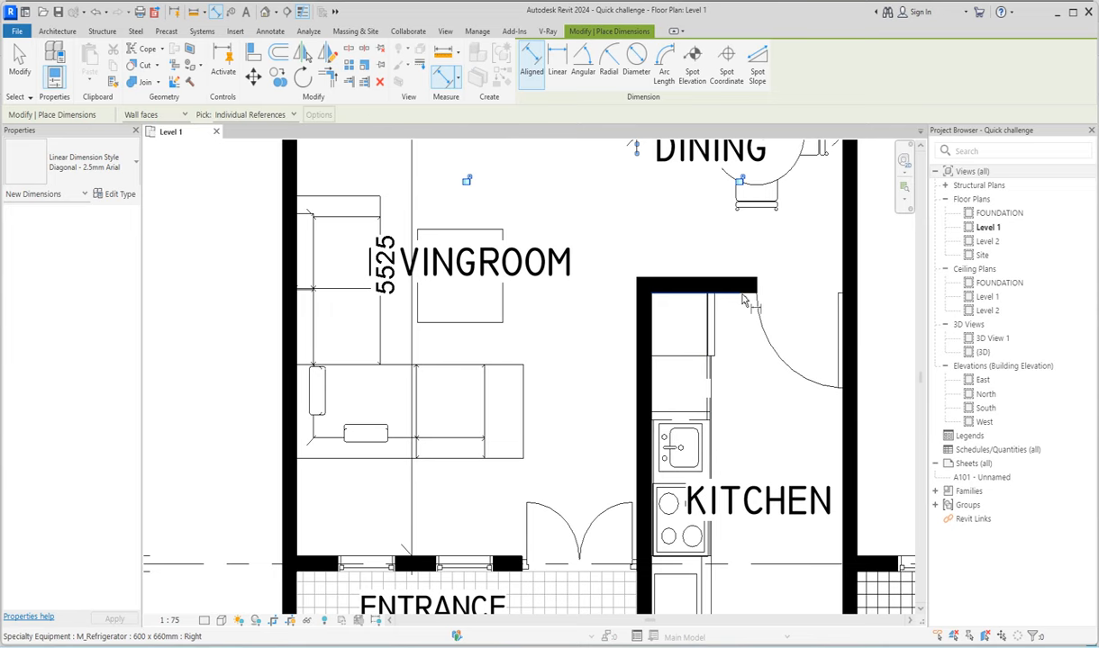
scroll(663, 365, "down", 1)
scroll(744, 476, "up", 2)
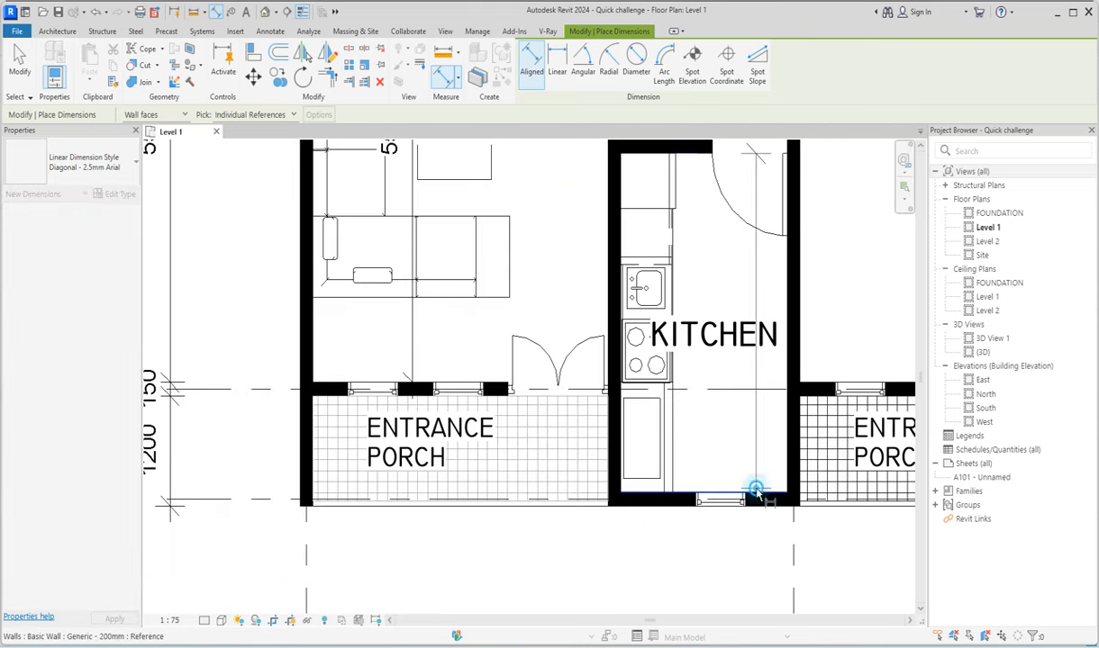
left_click(756, 492)
scroll(696, 432, "up", 2)
left_click(719, 424)
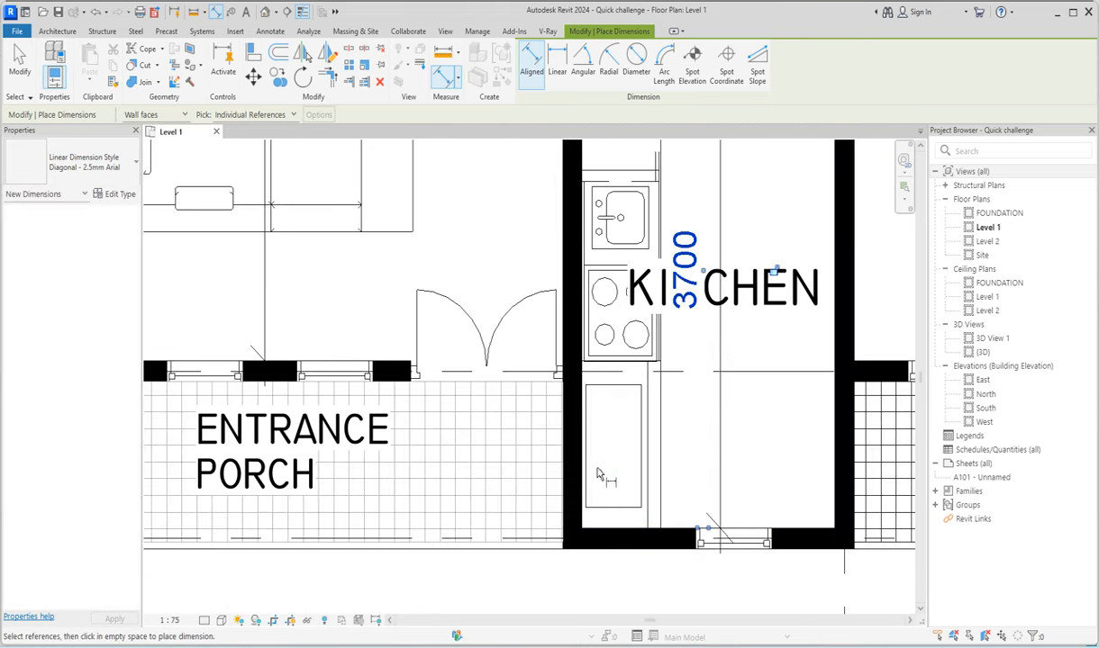
Step: Dimension the width of apartment one's kitchen between its side walls, placing the line above the room name
scroll(599, 477, "down", 2)
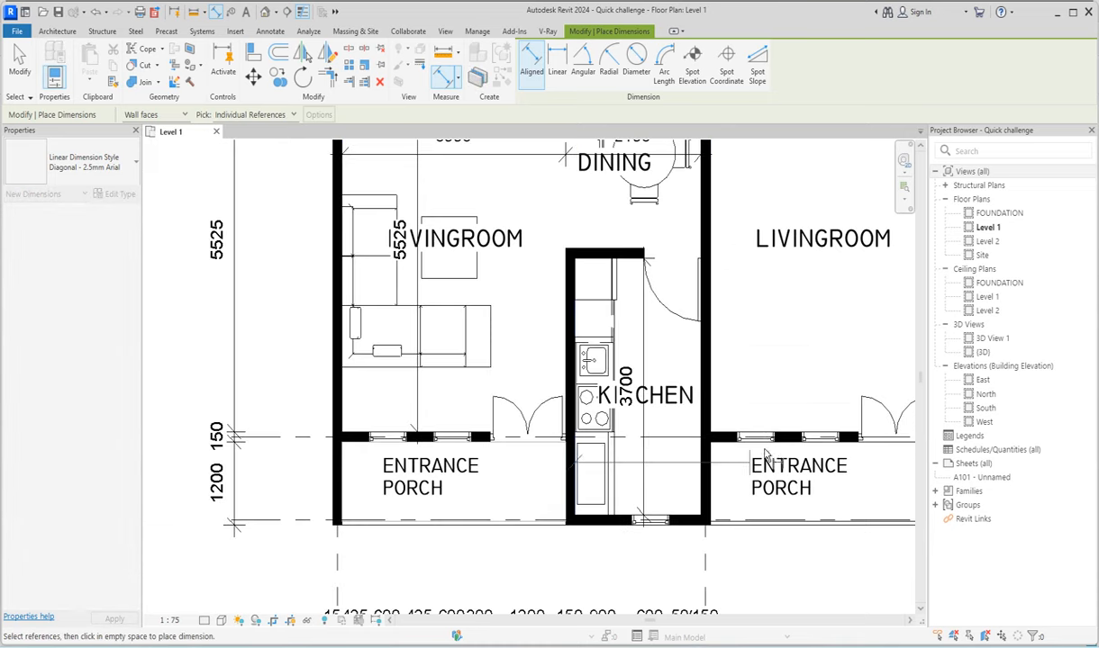
left_click(696, 469)
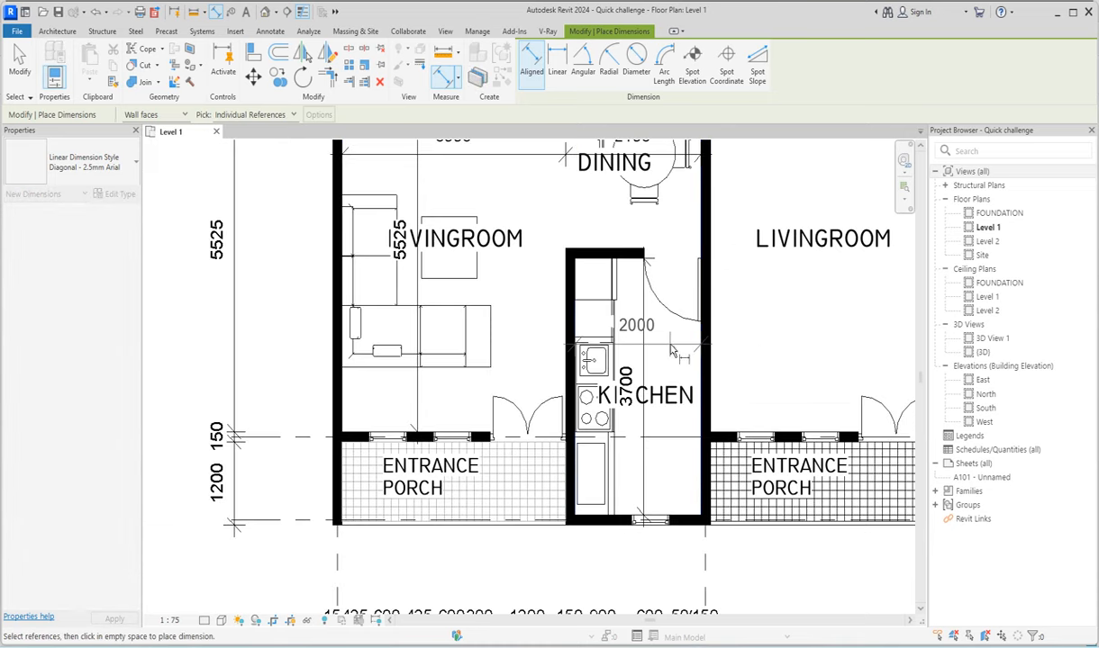
left_click(671, 350)
Step: Set aligned dimensioning to pick entire walls with opening widths as references, leaving out intersecting walls
scroll(634, 370, "down", 3)
scroll(589, 304, "down", 2)
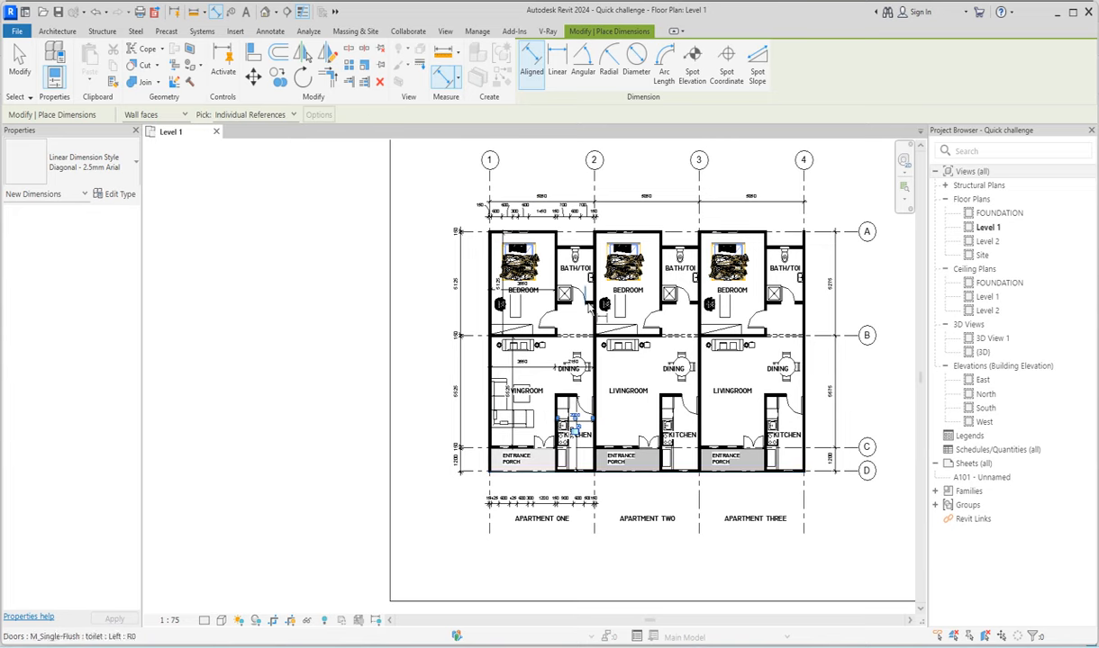
scroll(587, 306, "up", 2)
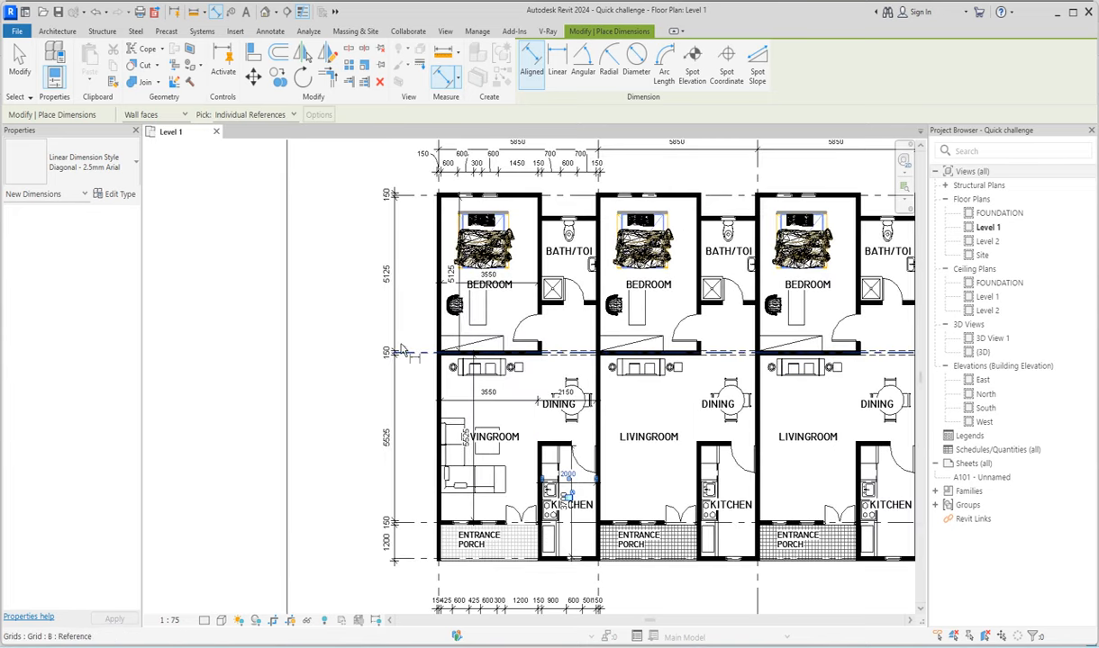
left_click(248, 114)
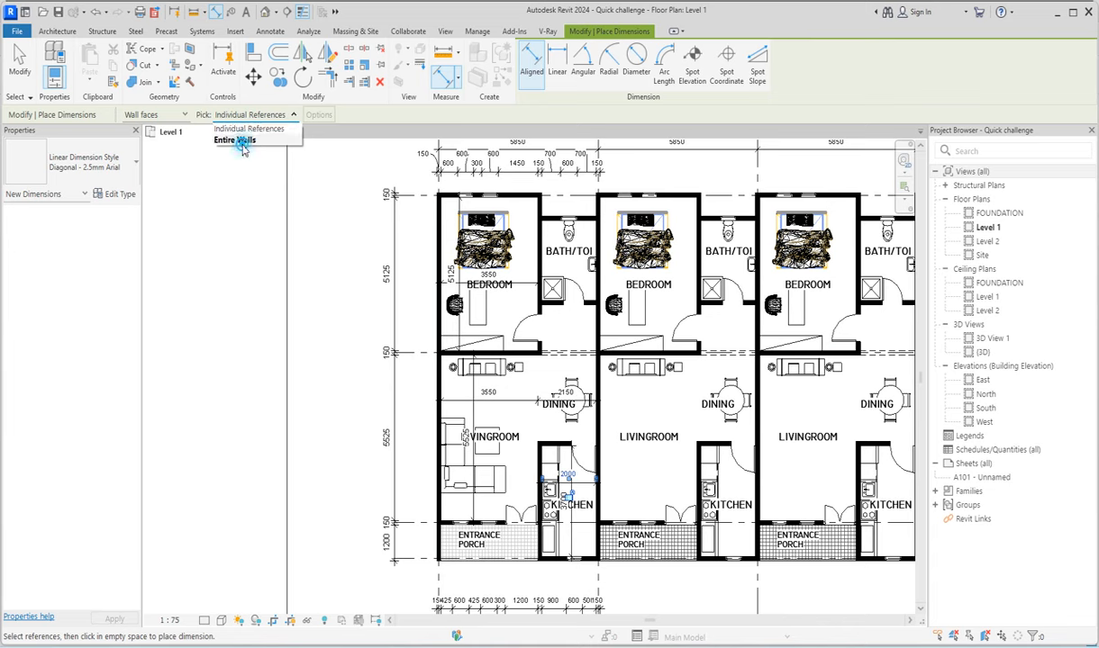
left_click(238, 141)
left_click(319, 115)
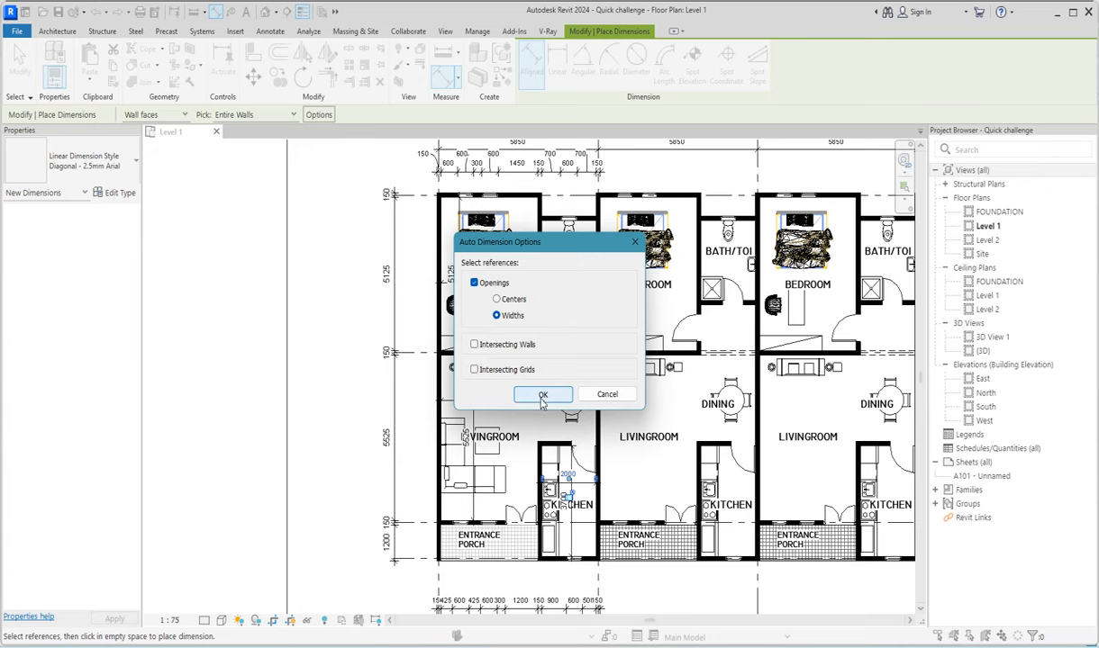
left_click(542, 398)
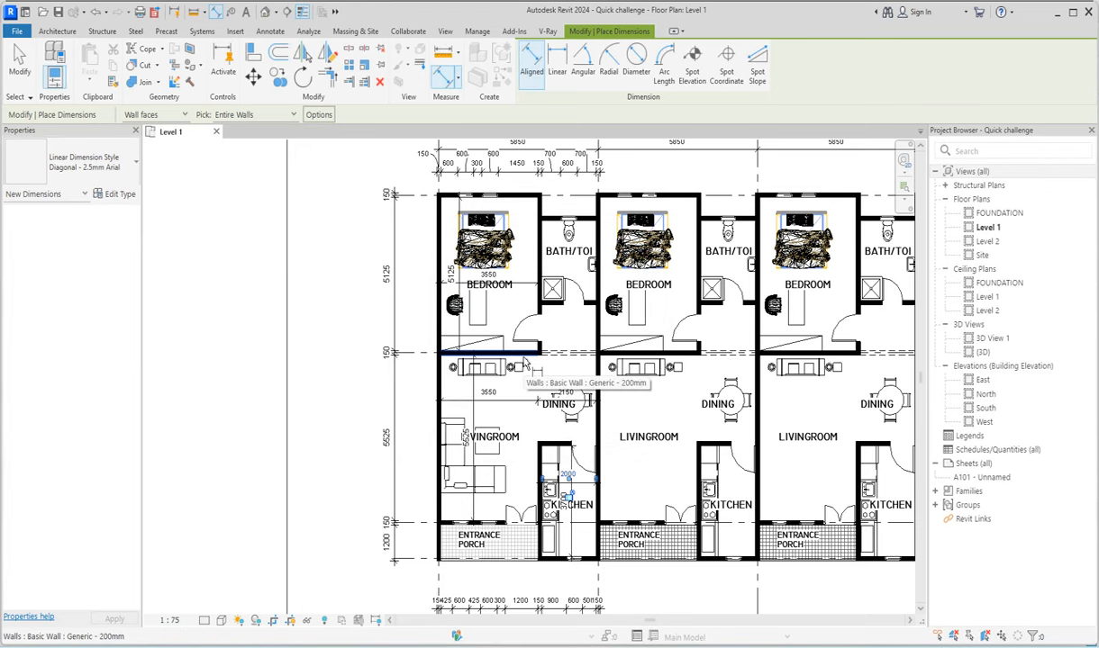
Step: Dimension apartment one's bathroom door wall with its door opening, placing the string in the lobby below it
left_click(552, 303)
left_click(562, 325)
scroll(564, 326, "up", 2)
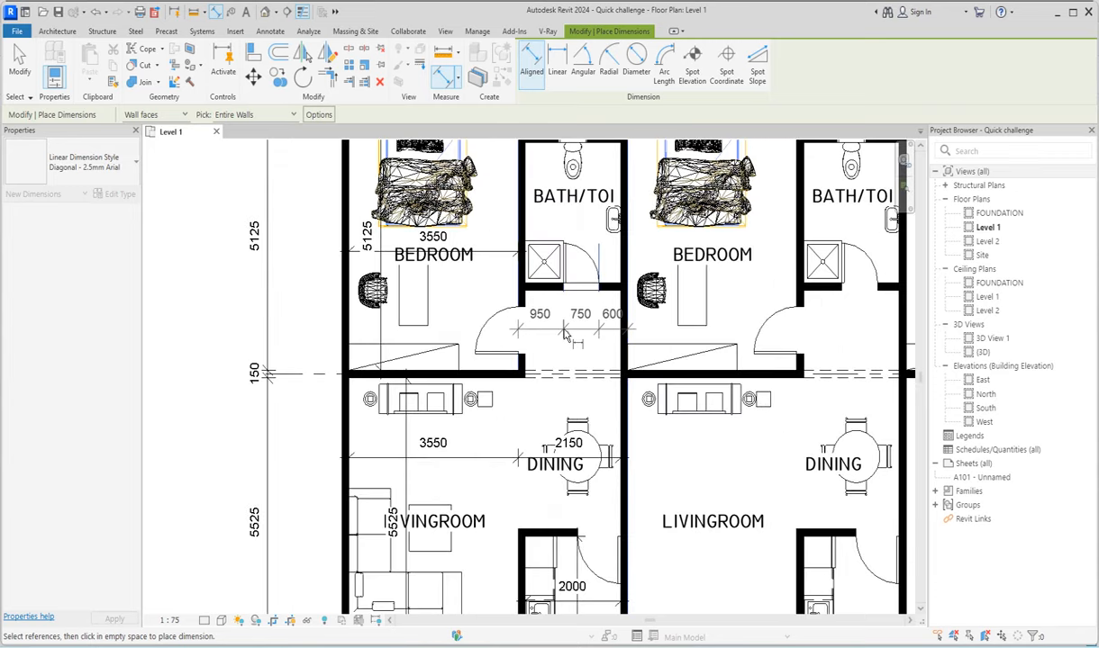
left_click(564, 329)
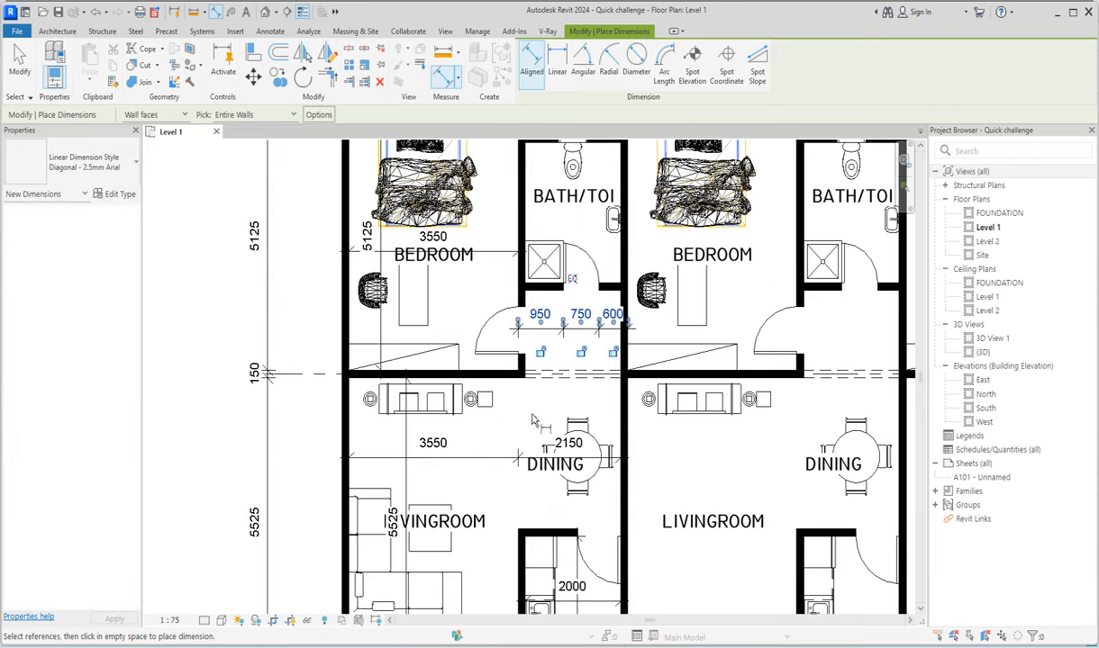
Step: Dimension apartment one's kitchen door wall with its door opening, placing the string on the dining side, and end dimensioning
scroll(535, 424, "down", 3)
scroll(541, 443, "up", 2)
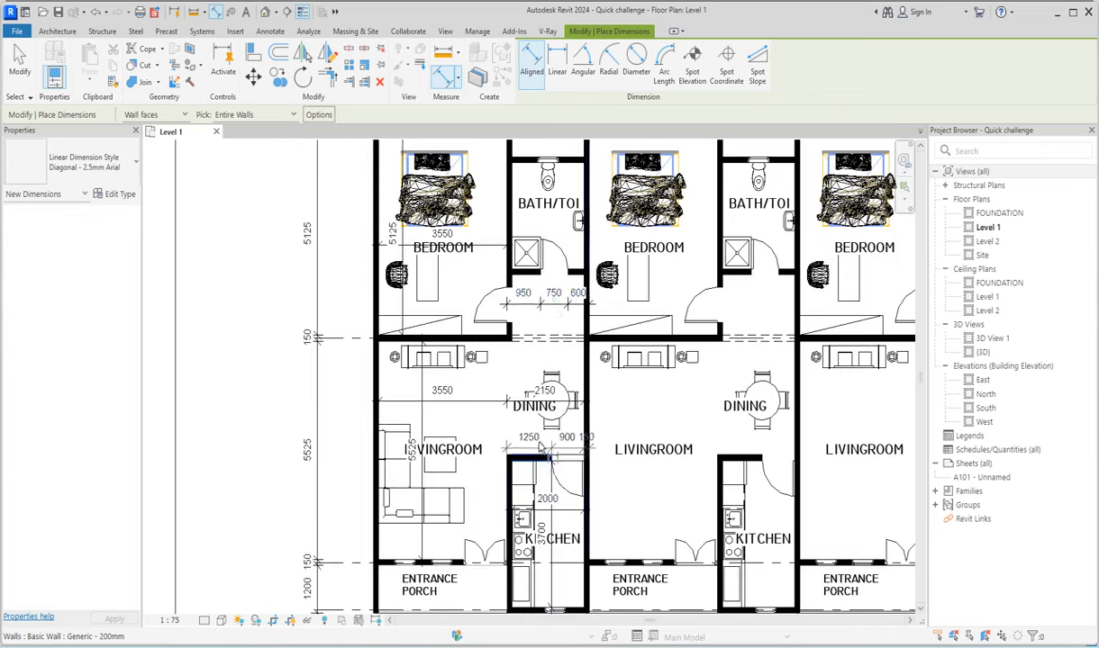
scroll(541, 447, "up", 2)
left_click(538, 443)
scroll(558, 419, "down", 3)
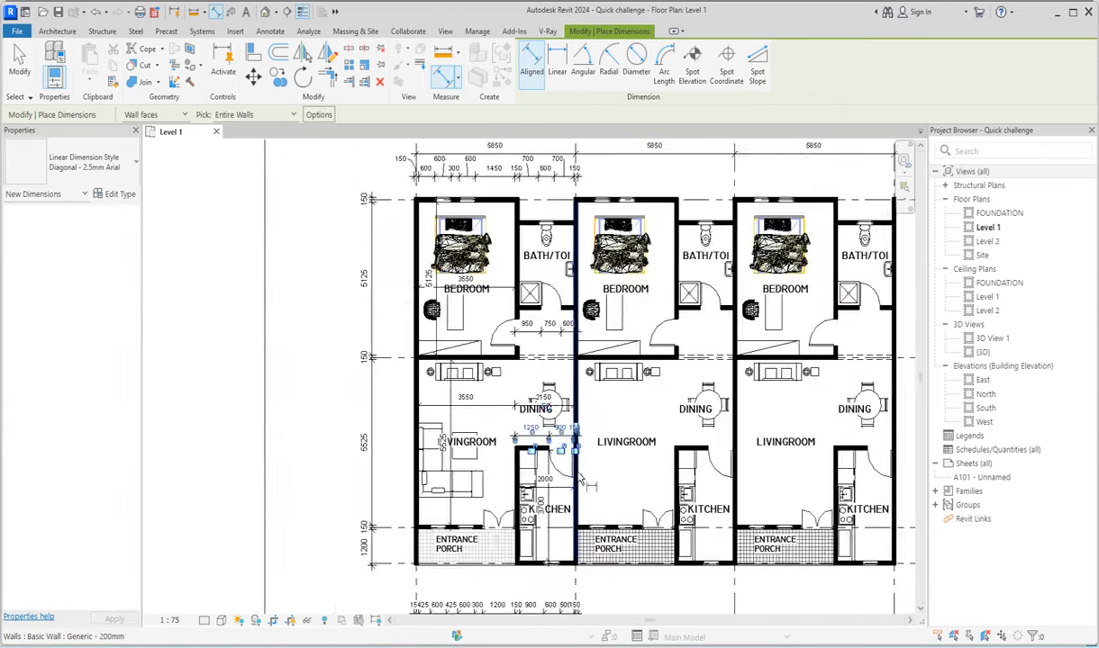
scroll(577, 405, "up", 2)
scroll(591, 393, "down", 3)
scroll(577, 405, "up", 3)
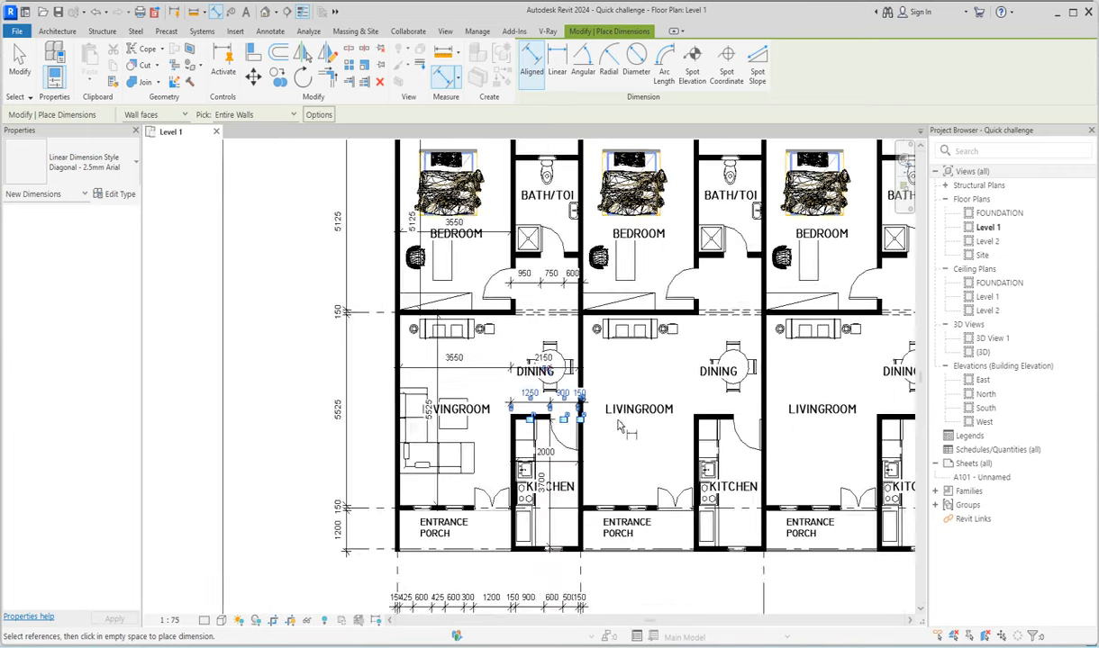
scroll(538, 562, "down", 3)
scroll(567, 527, "up", 2)
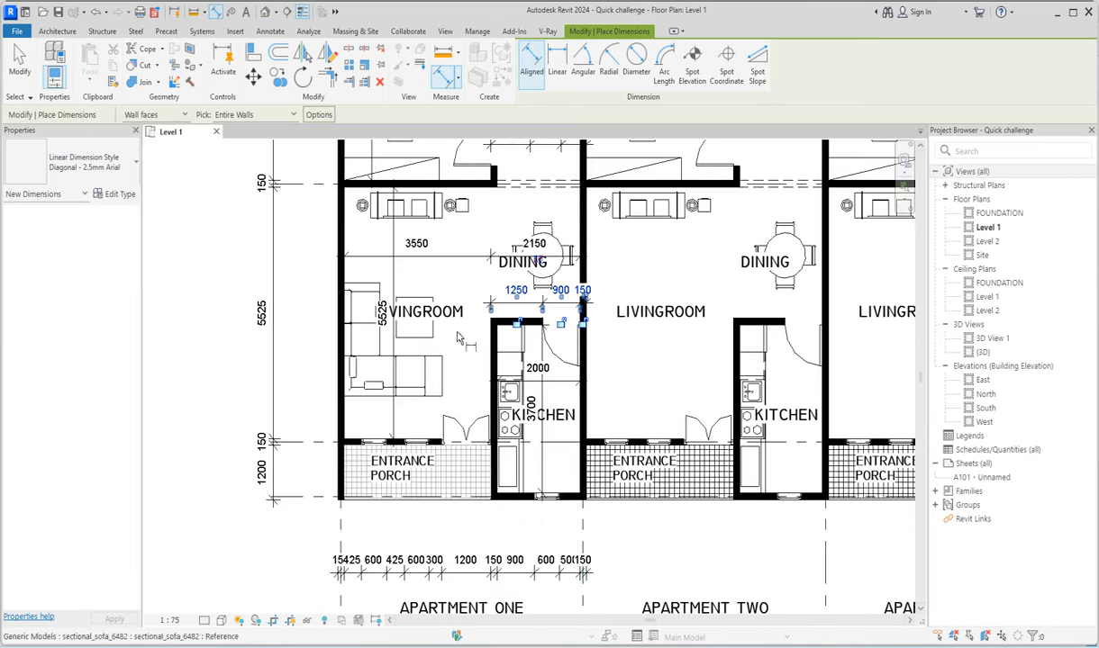
scroll(563, 464, "down", 4)
right_click(717, 223)
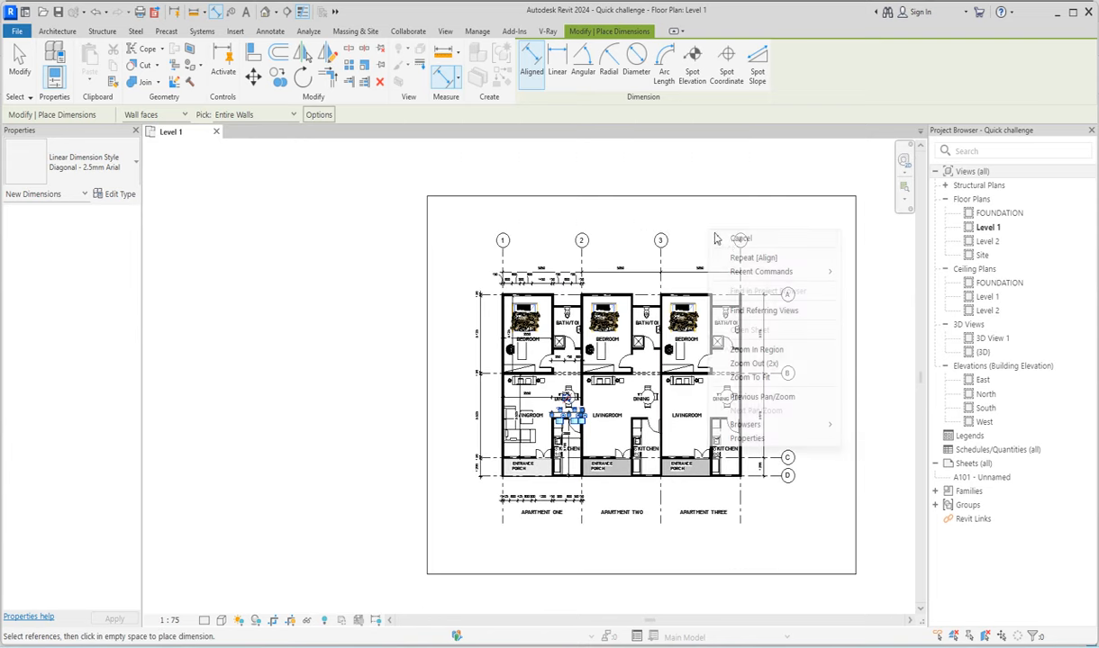
left_click(734, 236)
right_click(318, 290)
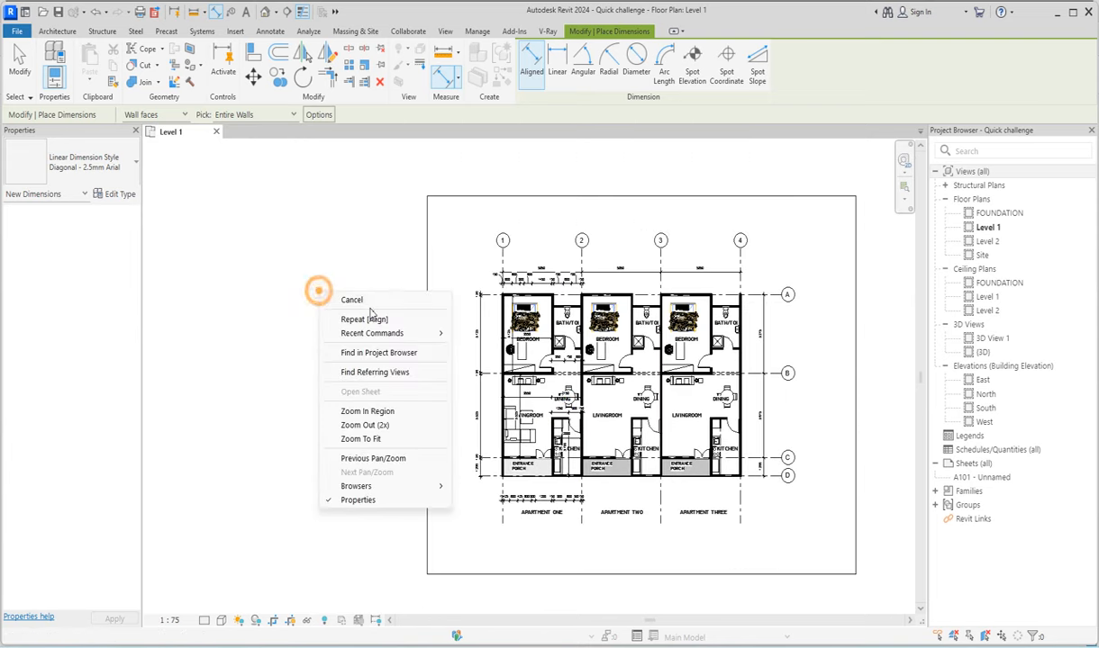
left_click(366, 302)
Step: Tighten the Level 1 crop region on all four sides so it sits closer around the grids, dimensions and apartment titles
scroll(360, 284, "down", 1)
scroll(387, 278, "up", 4)
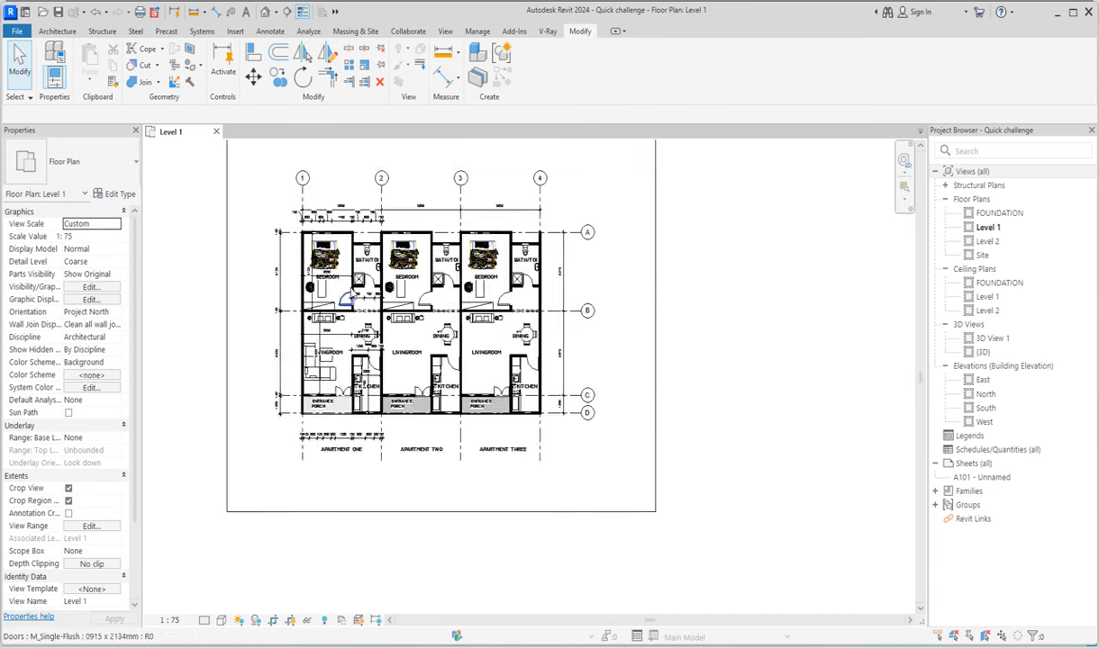
scroll(530, 335, "down", 2)
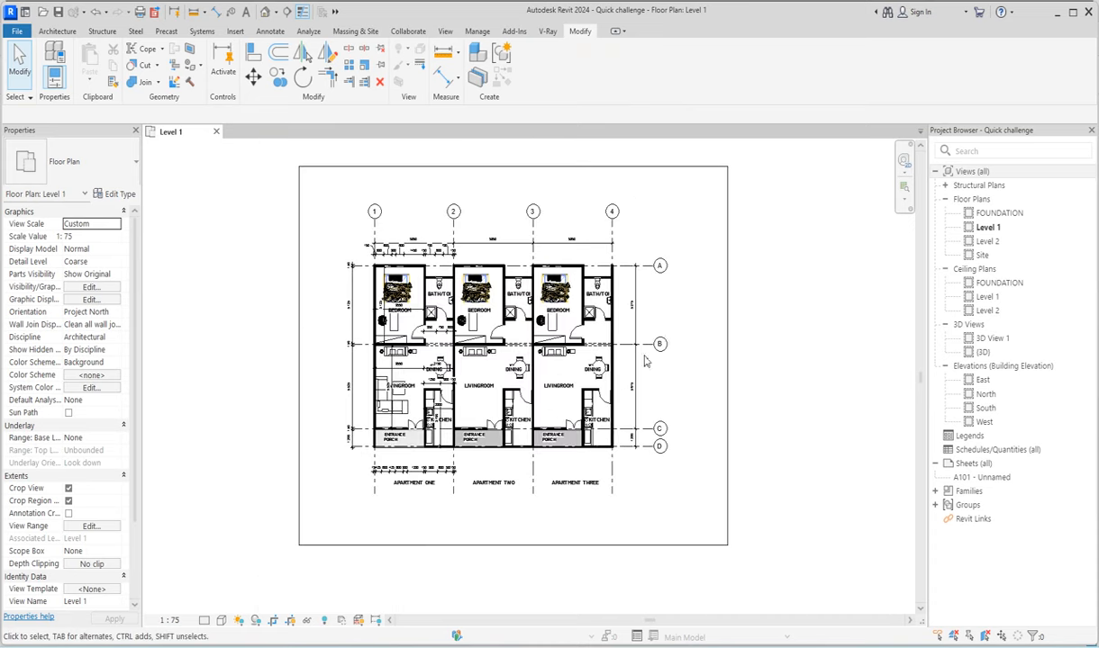
left_click(729, 345)
left_click_drag(728, 354, 683, 354)
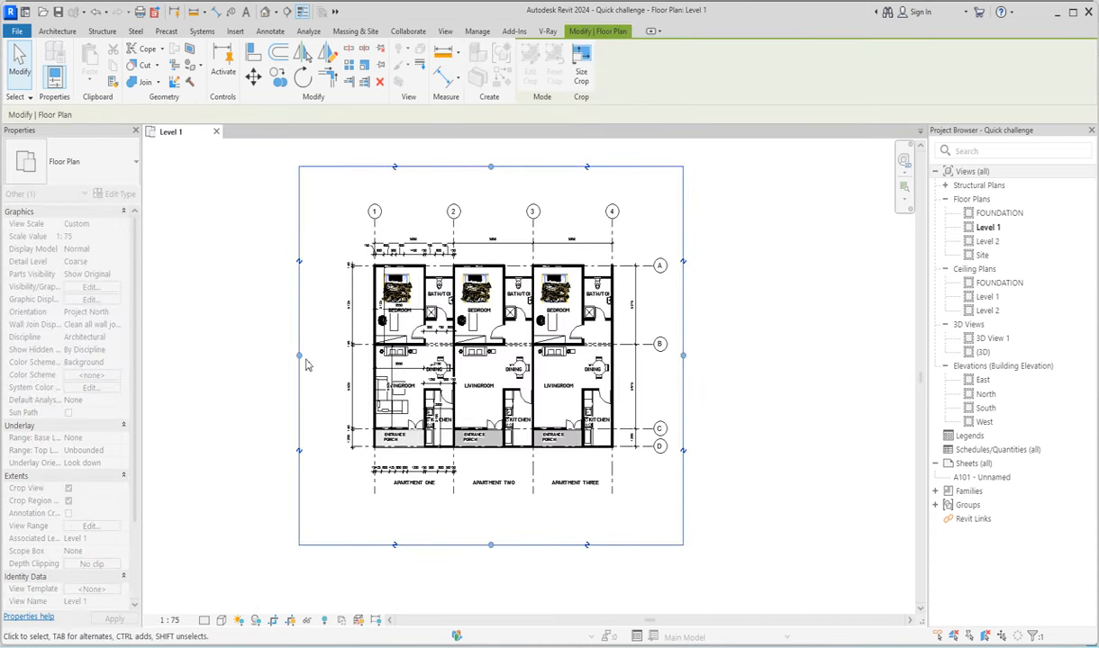
left_click_drag(301, 356, 323, 354)
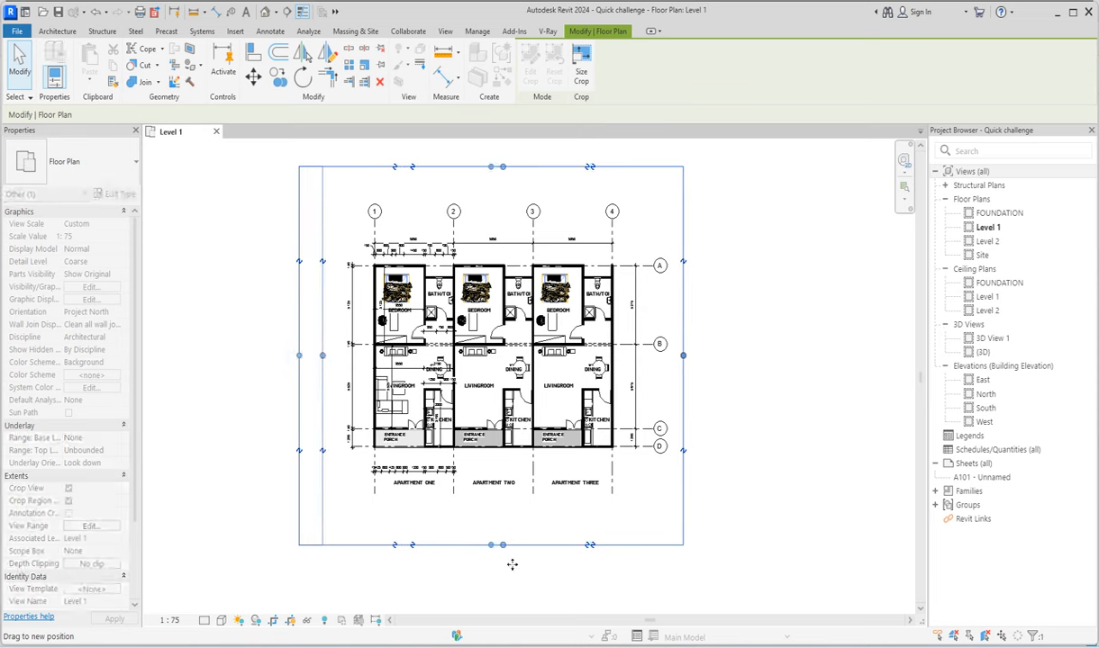
left_click_drag(502, 545, 503, 511)
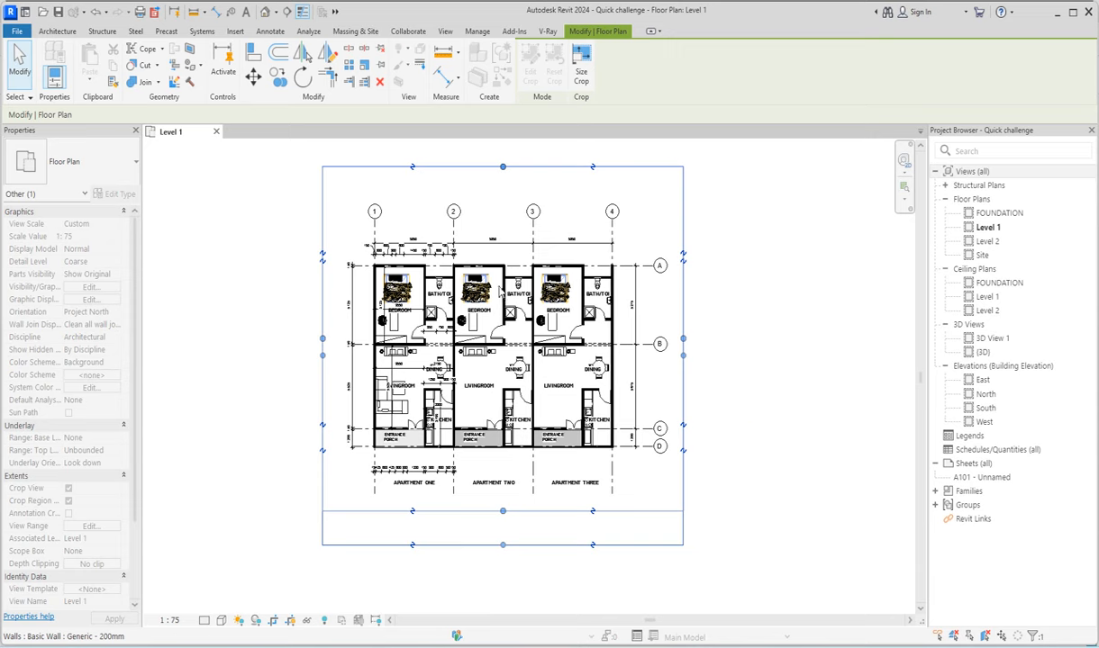
left_click_drag(502, 167, 506, 193)
Step: Review the dimensioned plan of the three apartments and hide the crop region boundary while keeping the view cropped
scroll(507, 540, "up", 3)
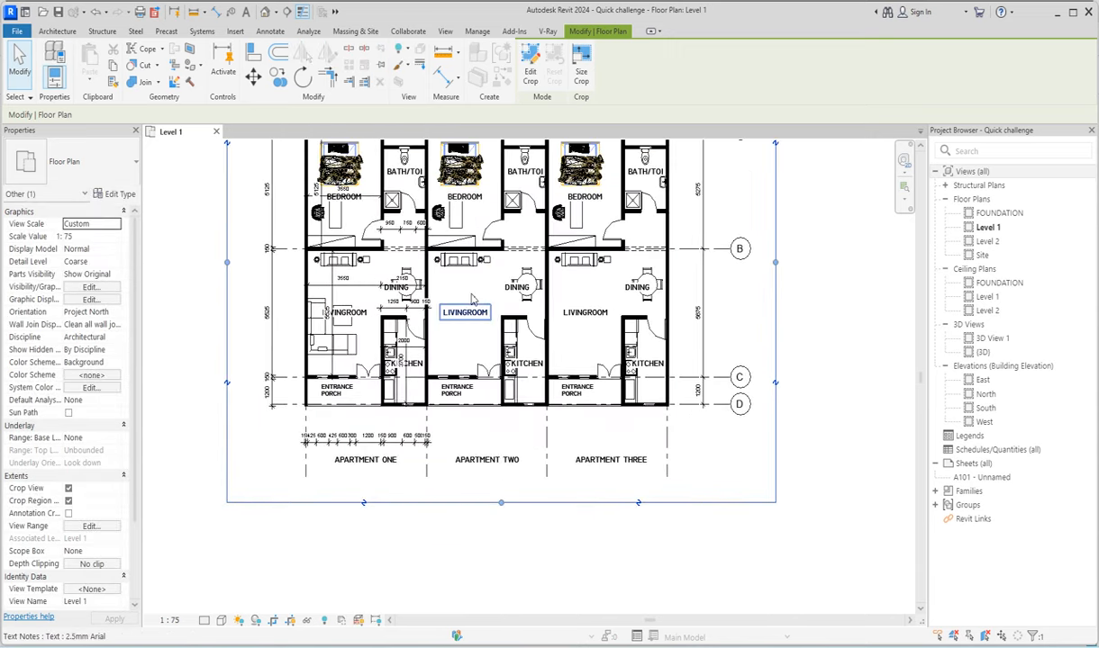
scroll(472, 299, "down", 3)
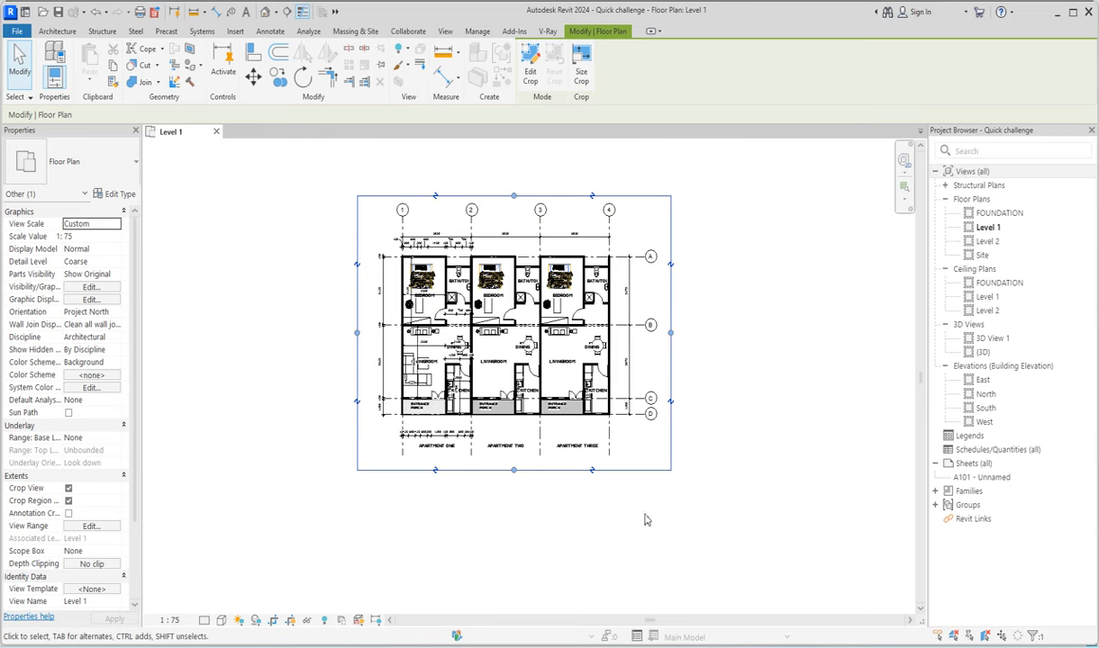
scroll(507, 417, "up", 2)
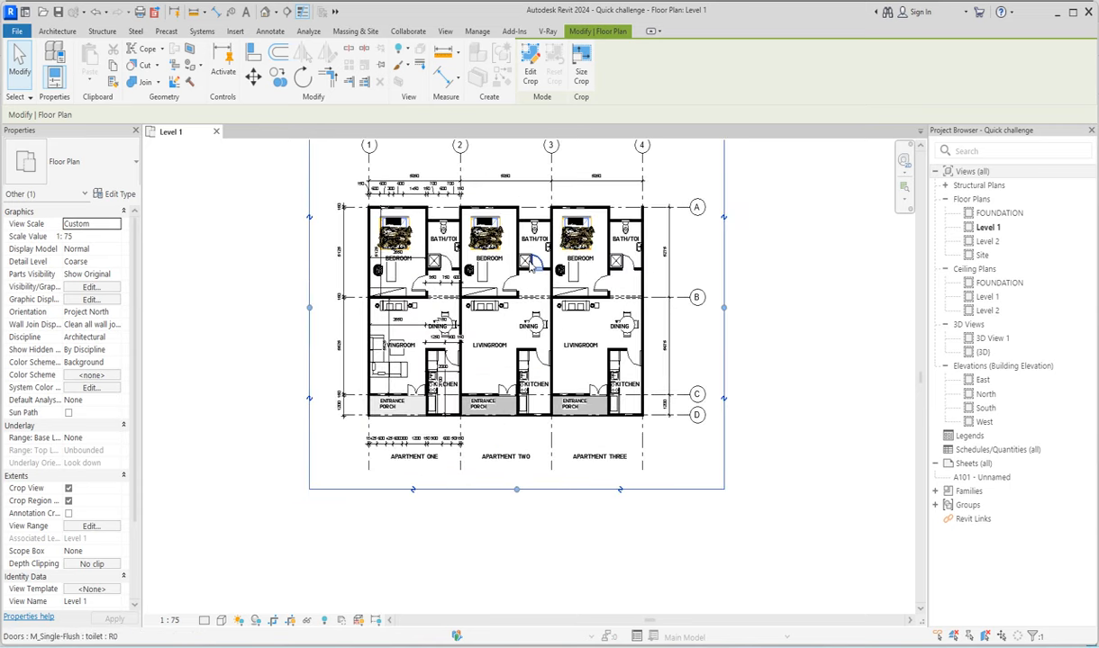
scroll(531, 266, "up", 3)
scroll(394, 346, "down", 2)
scroll(408, 360, "up", 3)
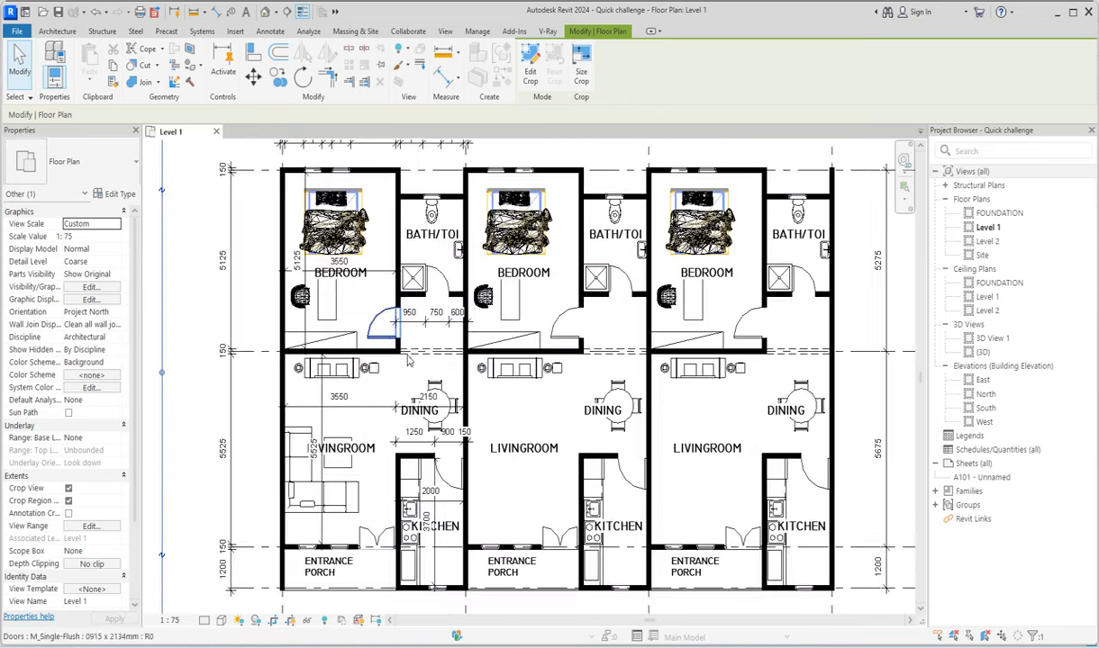
scroll(506, 390, "down", 2)
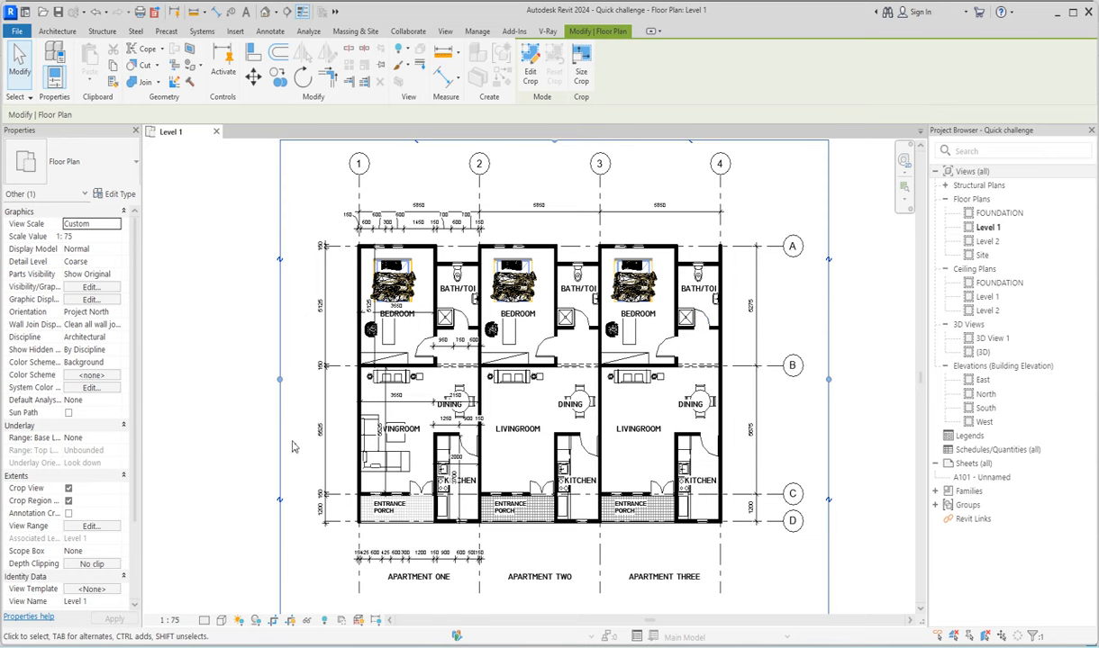
left_click(291, 619)
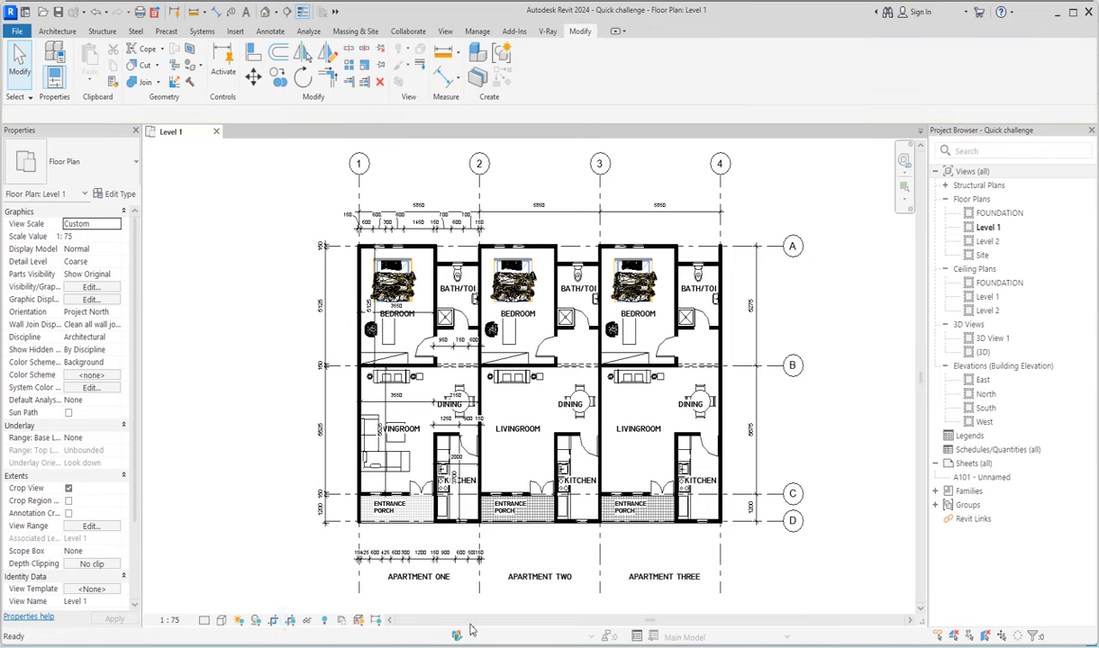